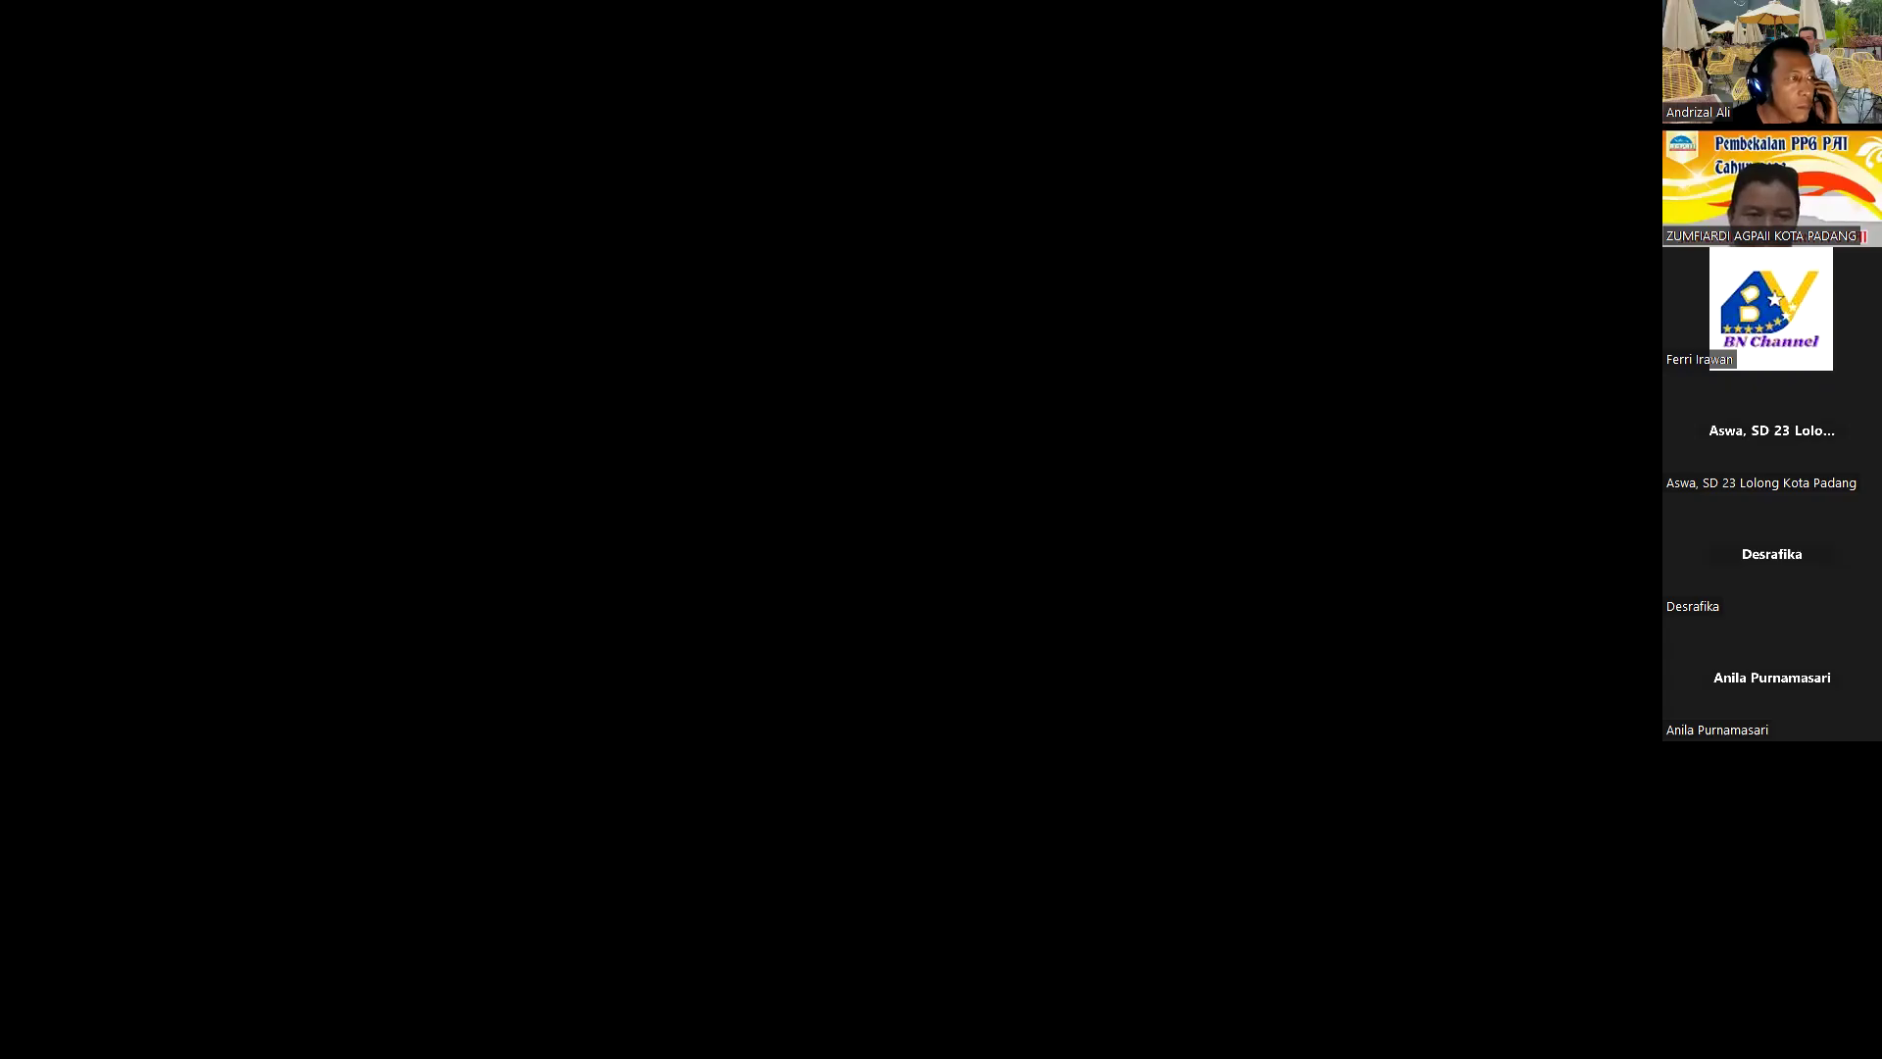
# - Switch to WhatsApp Web and open the Bahan Editor Pembelajaran Drive link shared in the PEMBEKALAN CALON PESERTA PPG 2023 group
pyautogui.hotkey('alt', 'Tab')
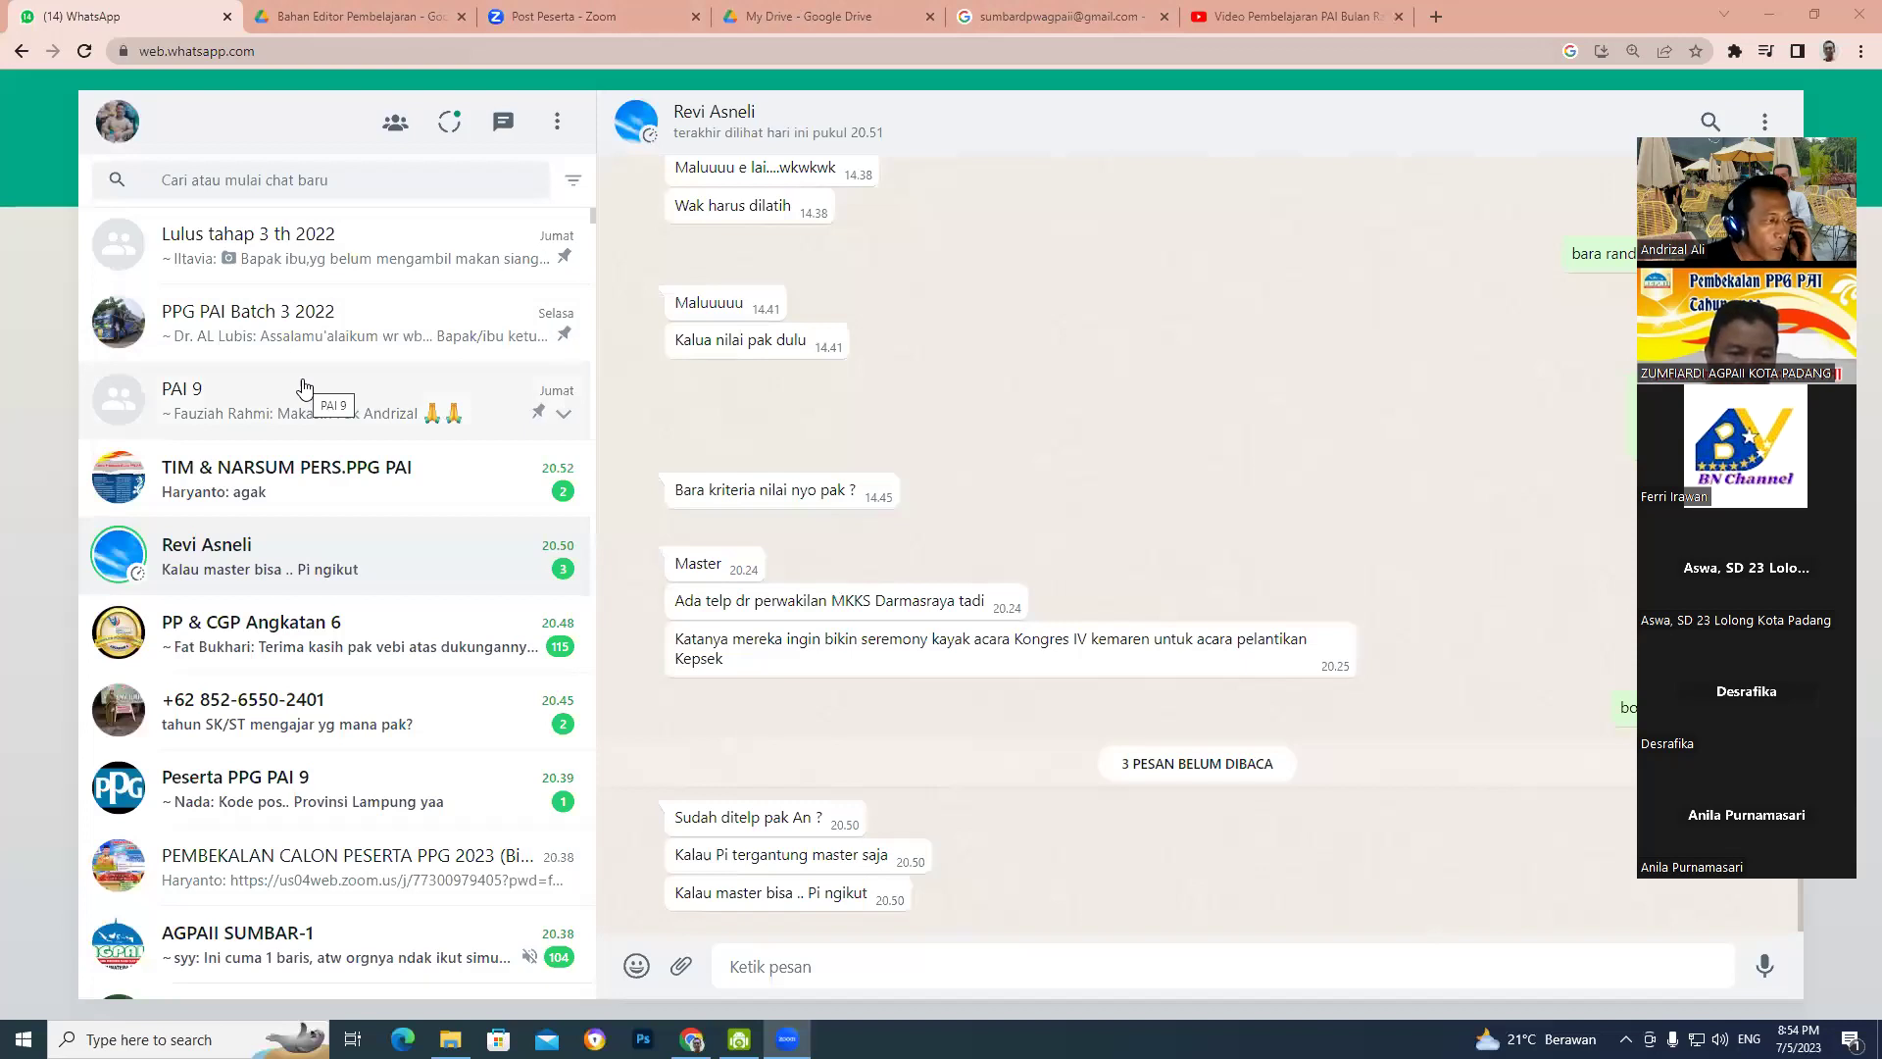
pyautogui.scroll(-1, 304, 388)
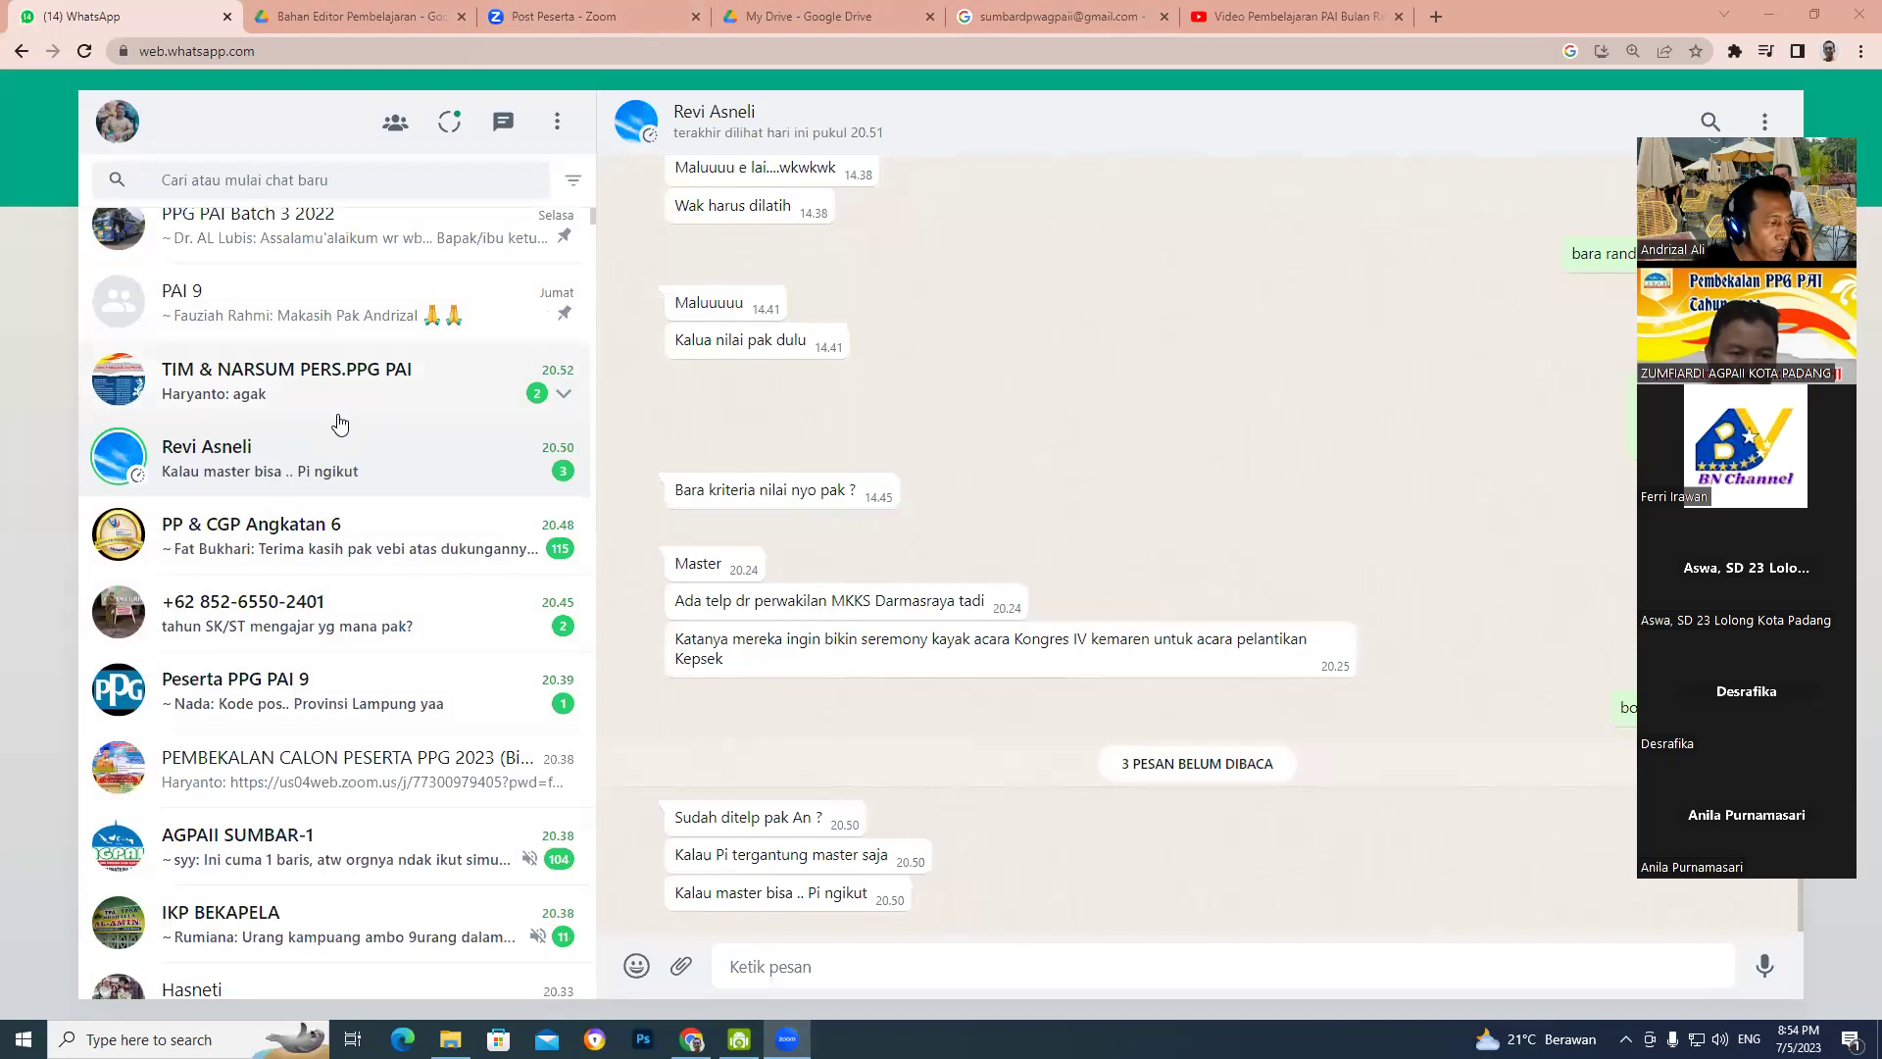
pyautogui.click(323, 764)
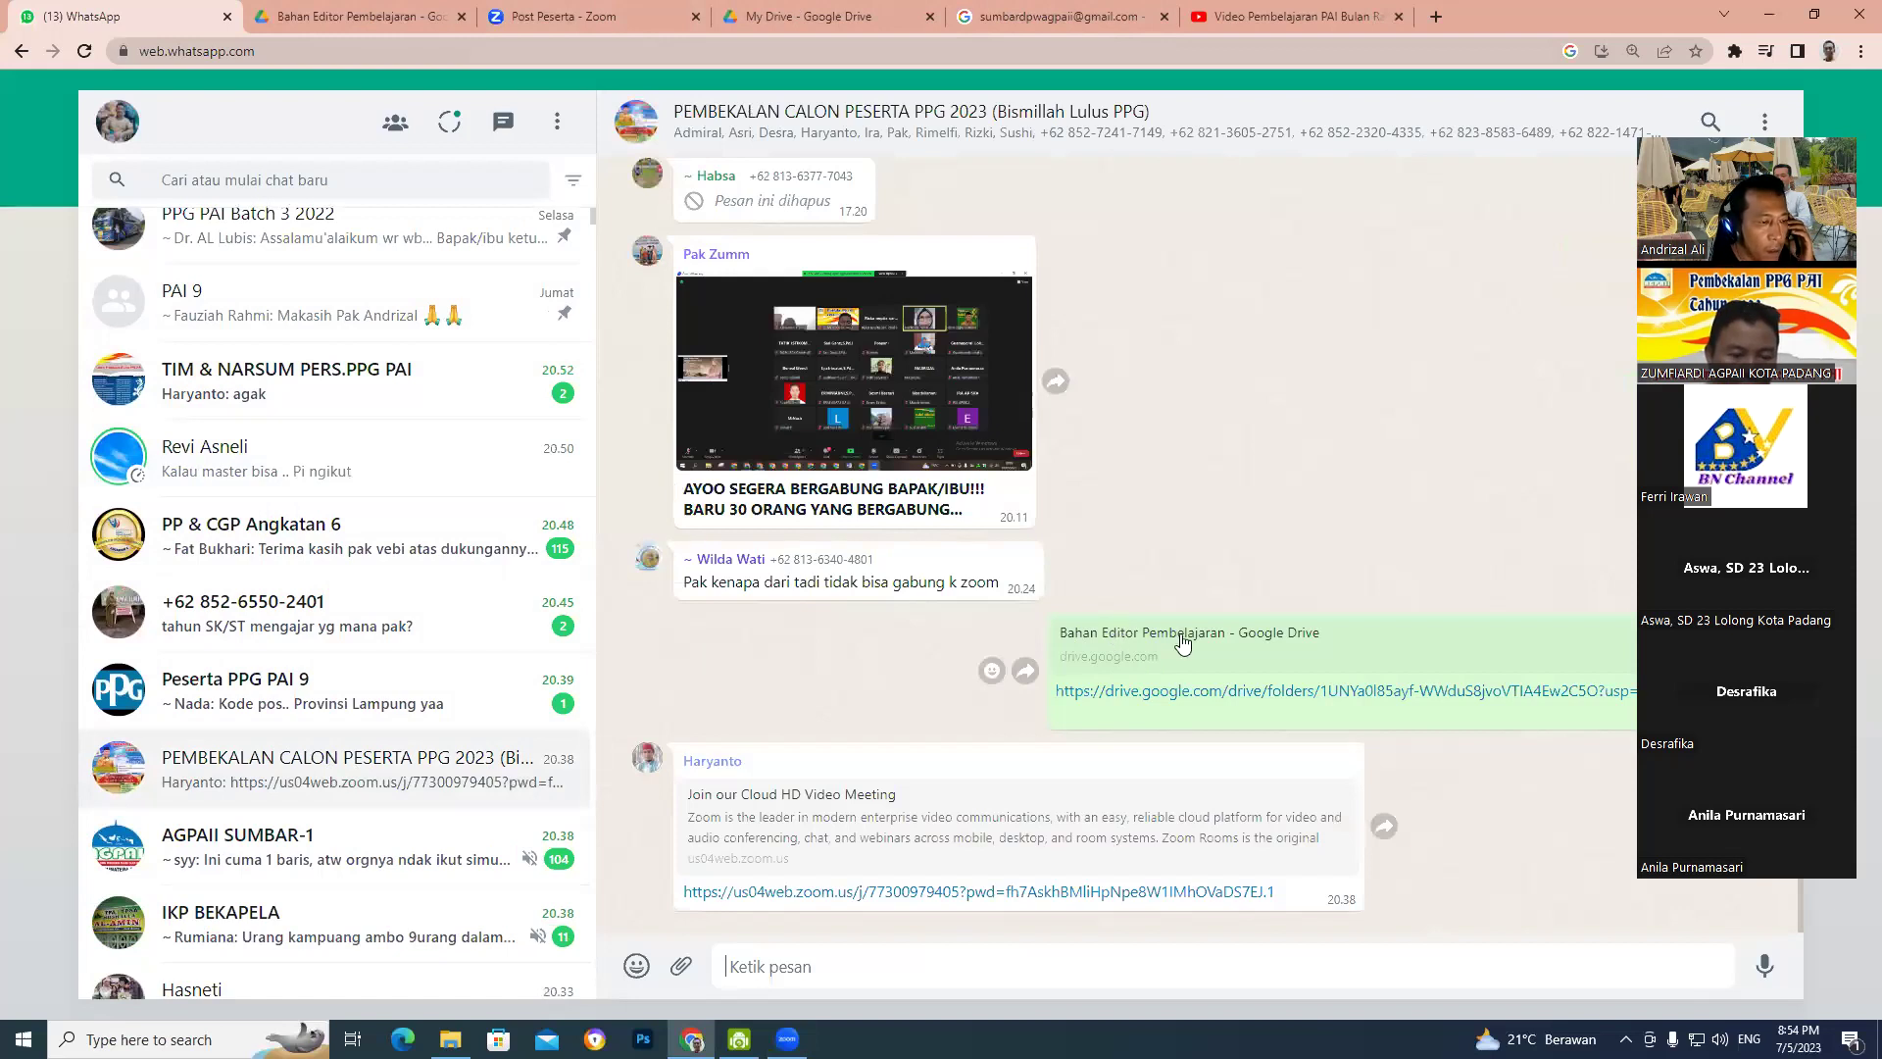
pyautogui.click(1162, 692)
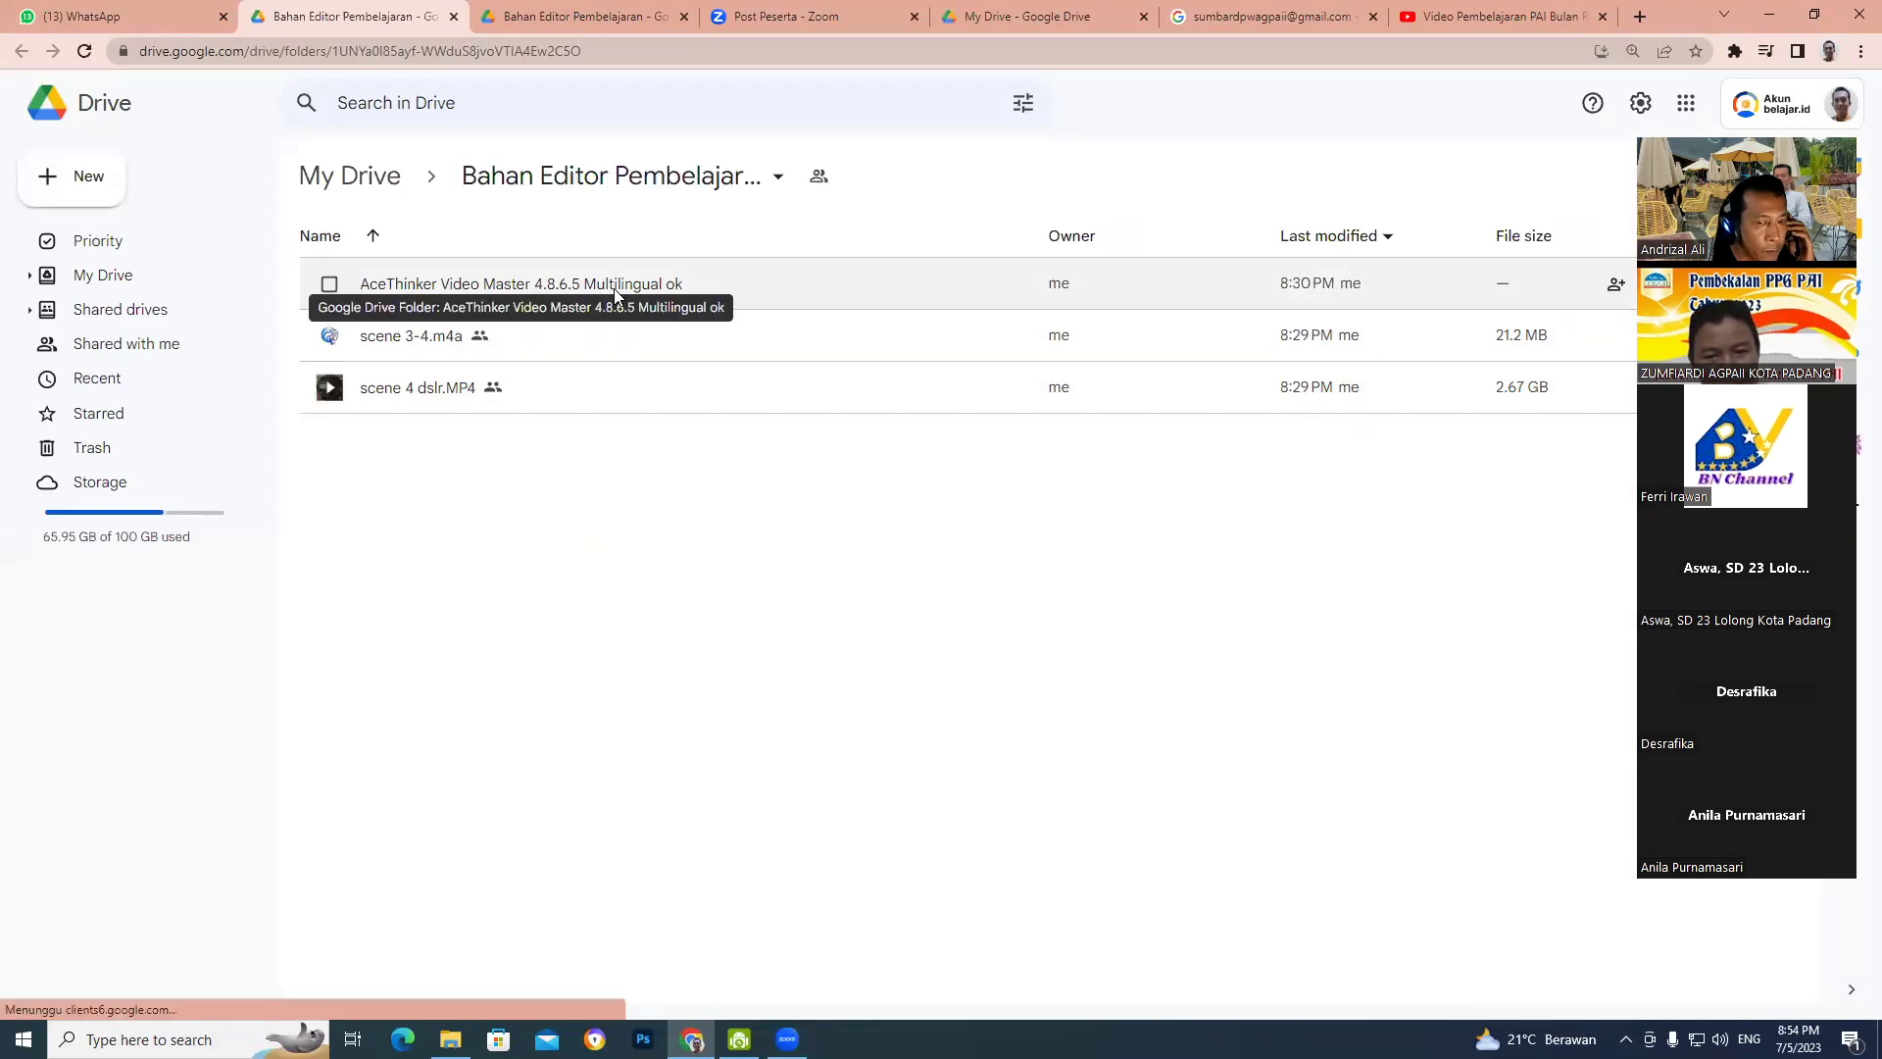
# - Show the available actions, such as downloading, for the AceThinker Video Master 4.8.6.5 Multilingual ok folder without applying any
pyautogui.rightClick(742, 284)
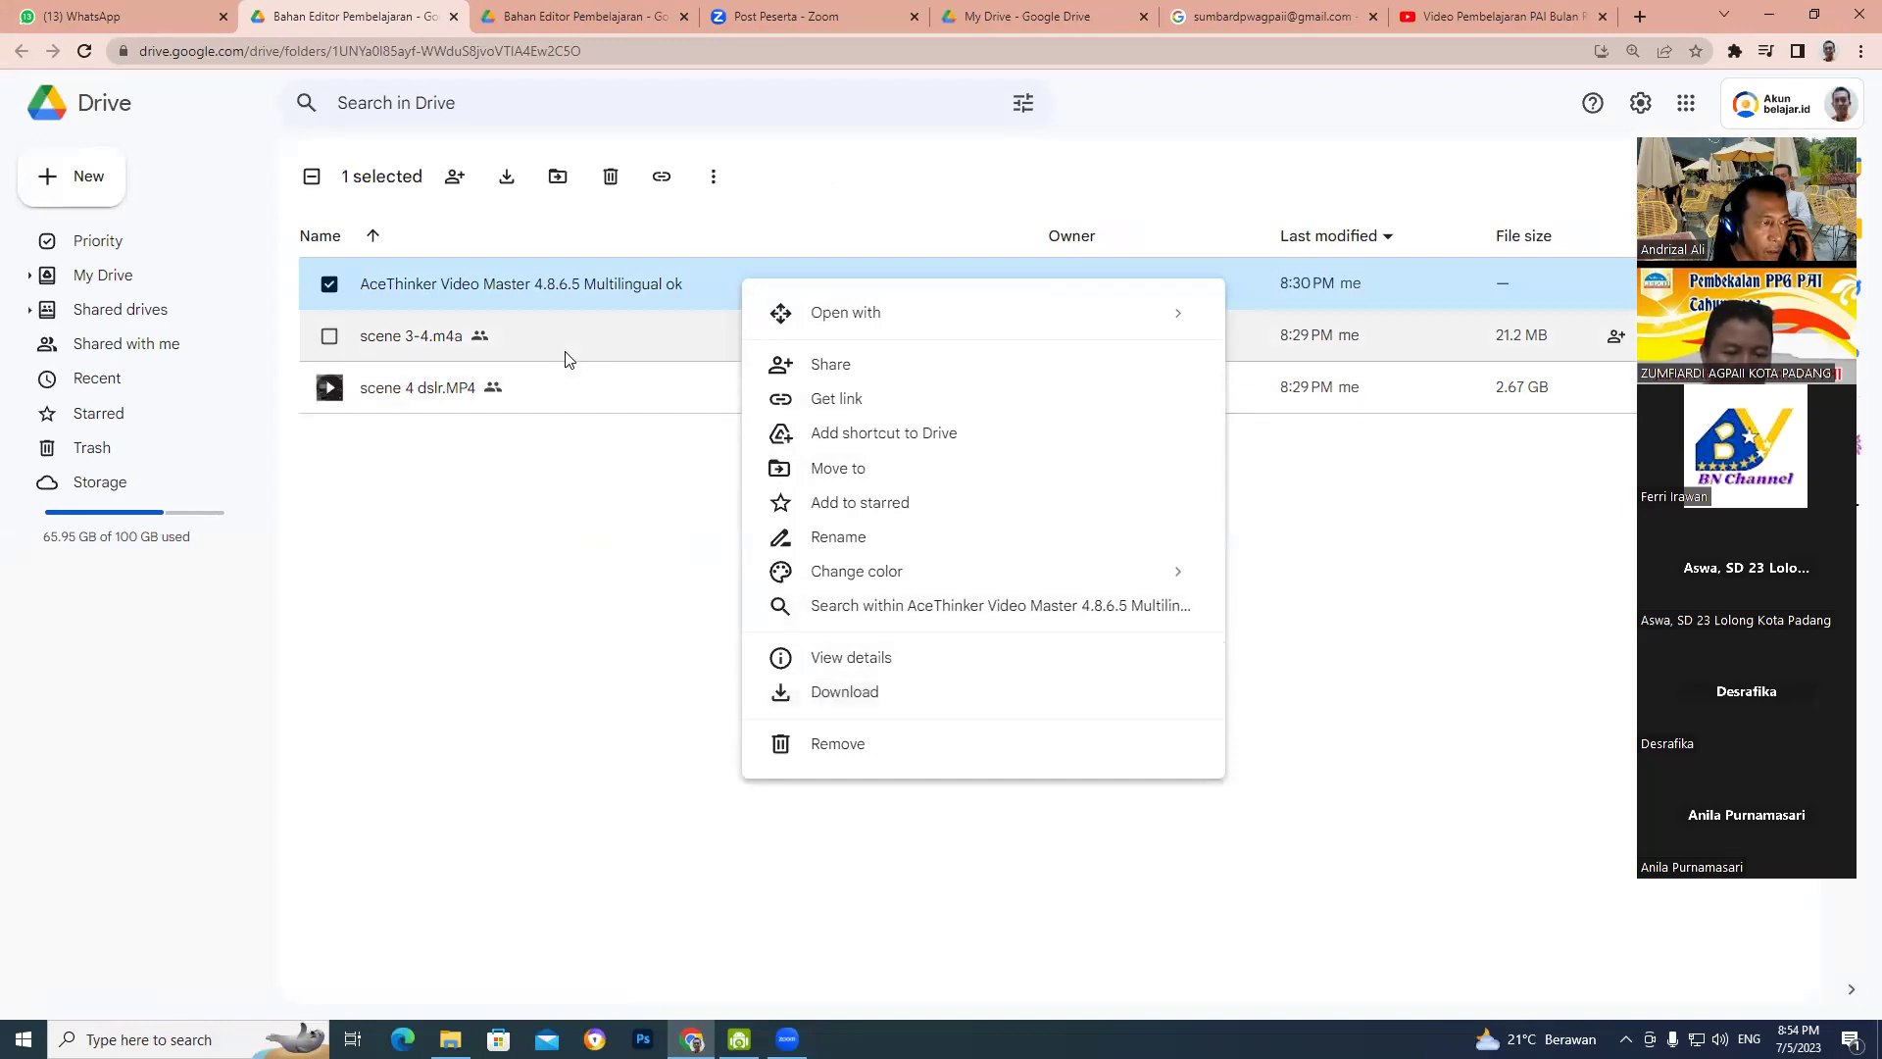
pyautogui.click(556, 588)
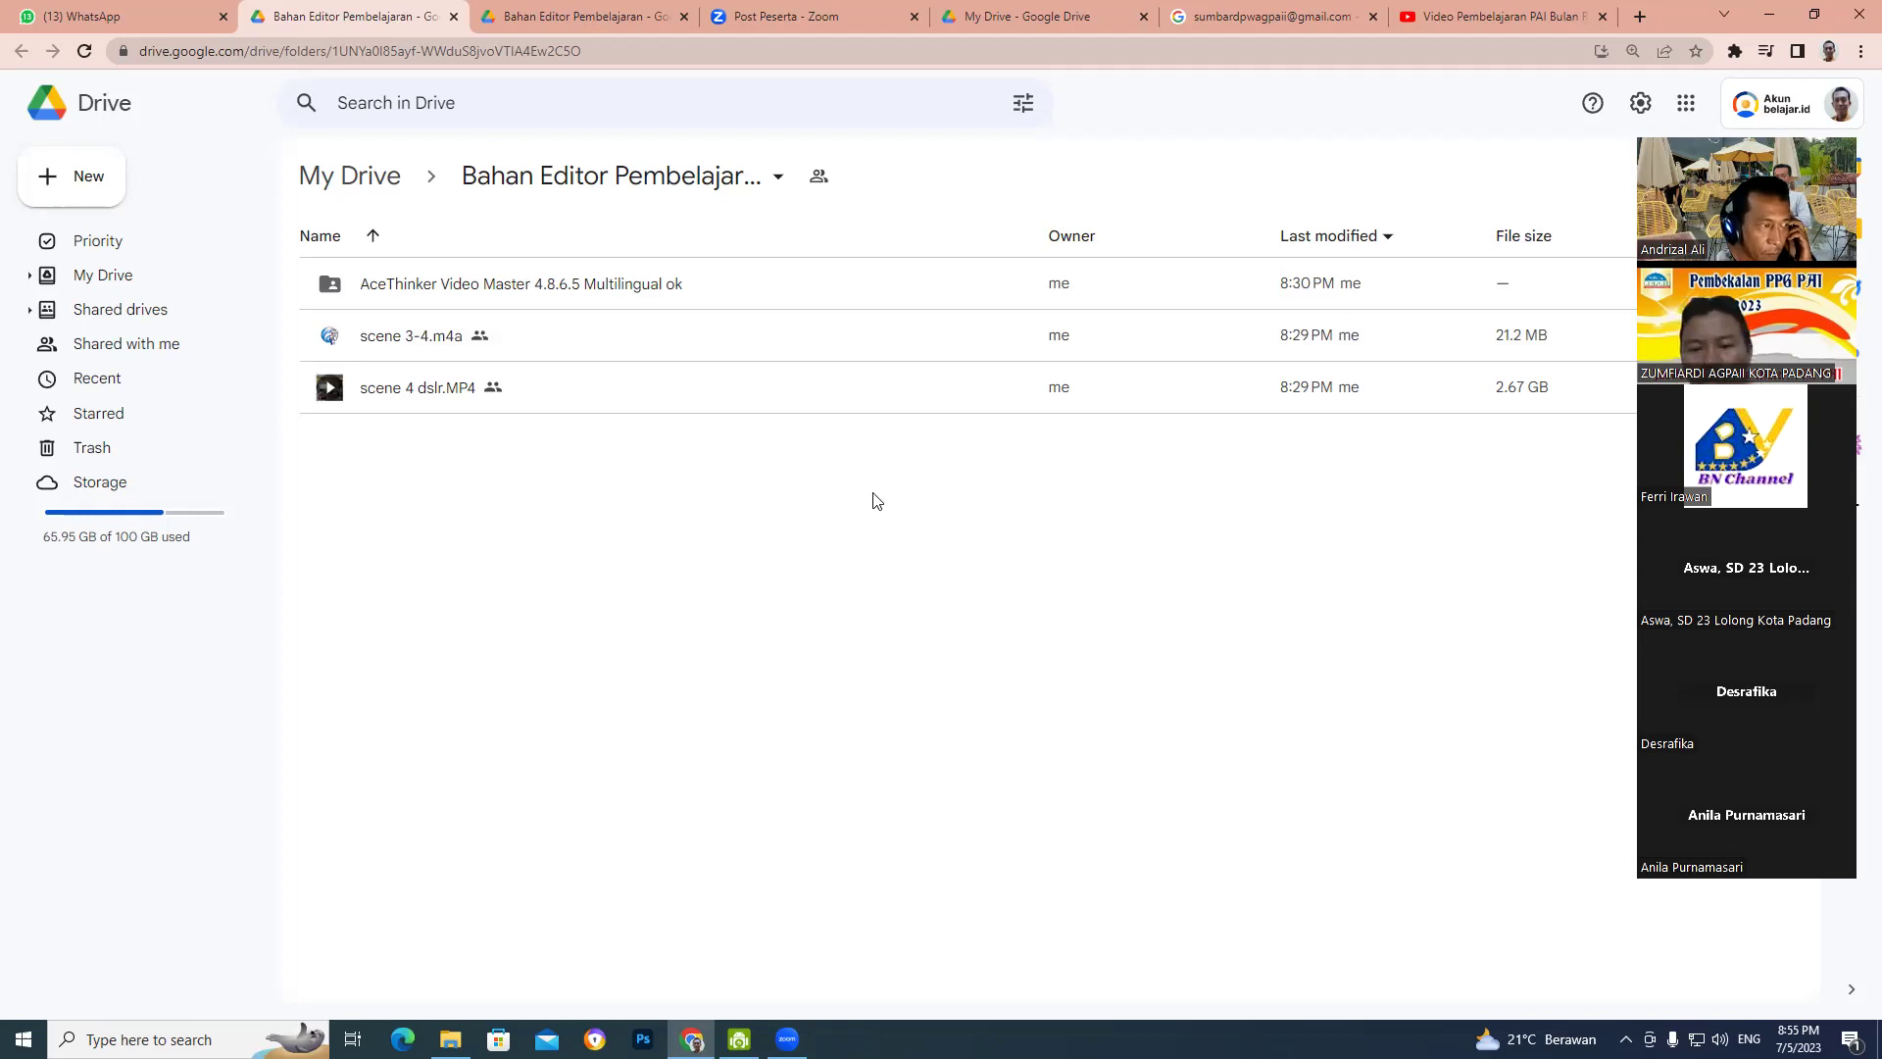
pyautogui.rightClick(730, 294)
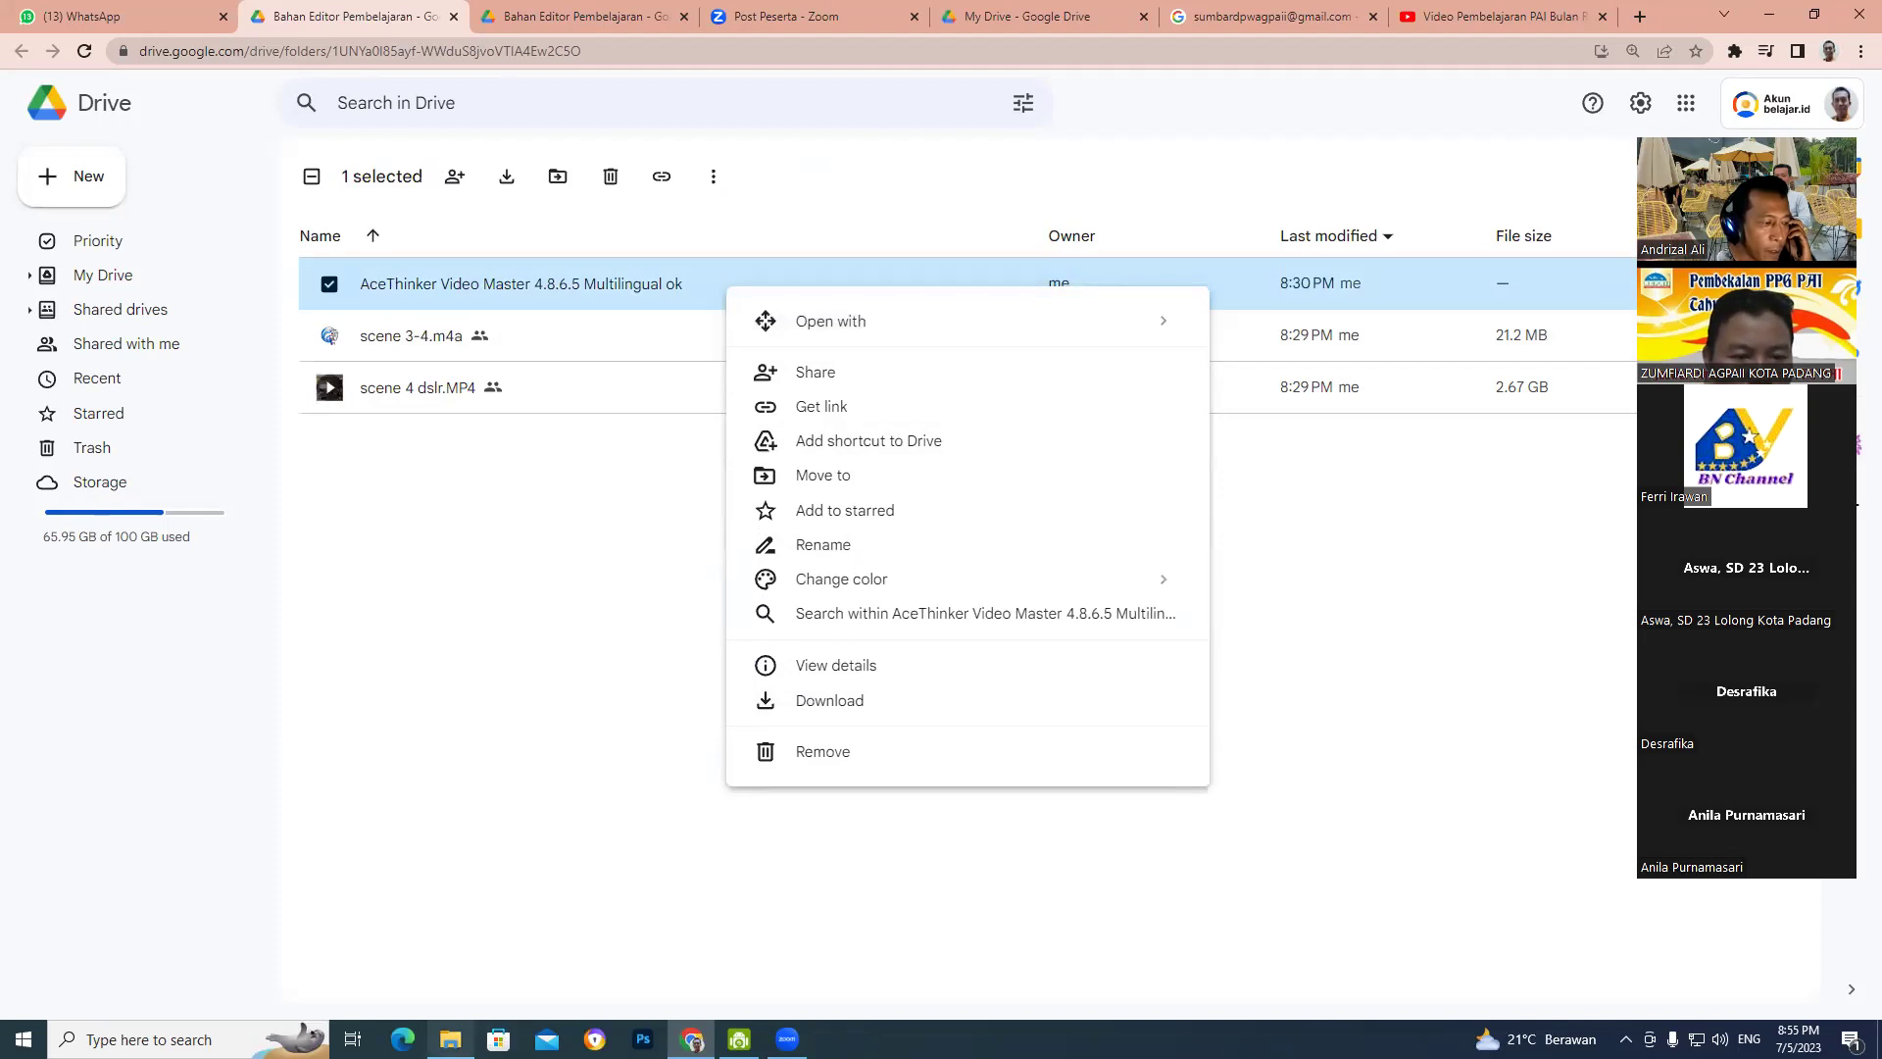
pyautogui.moveTo(449, 1039)
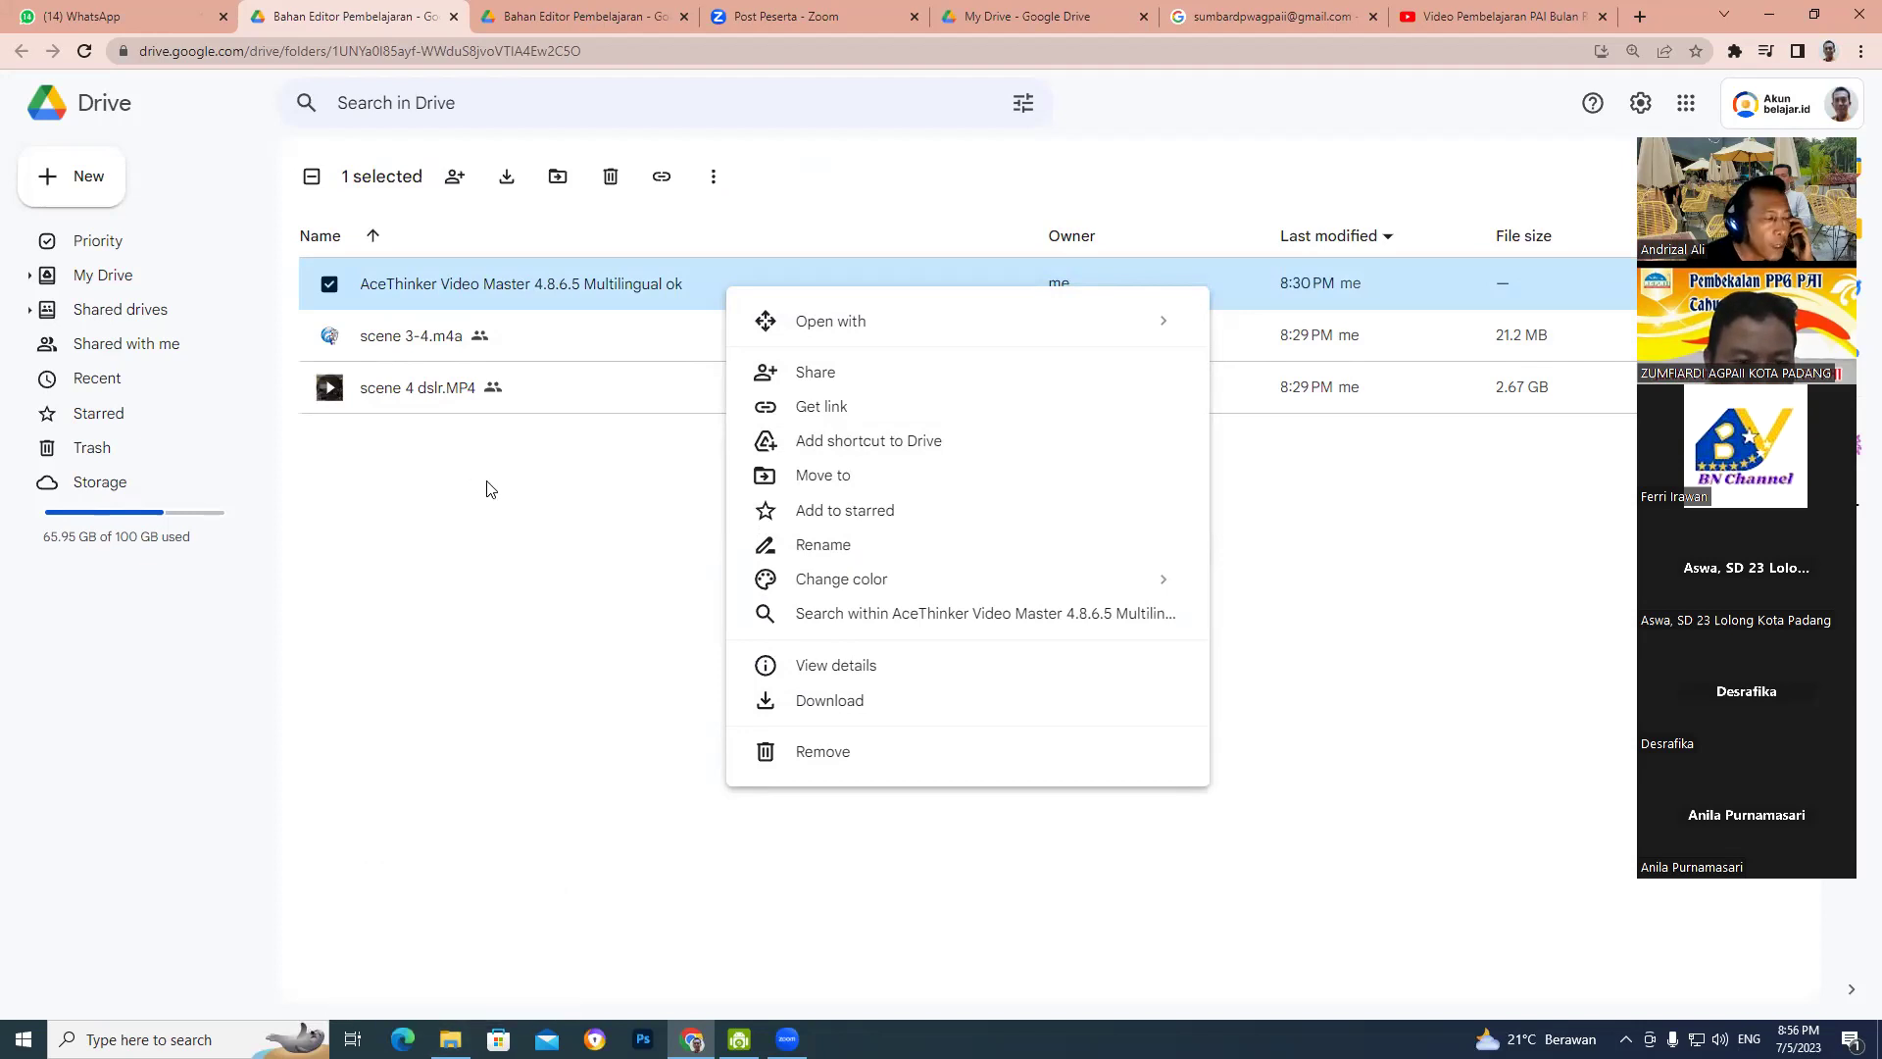
pyautogui.click(502, 536)
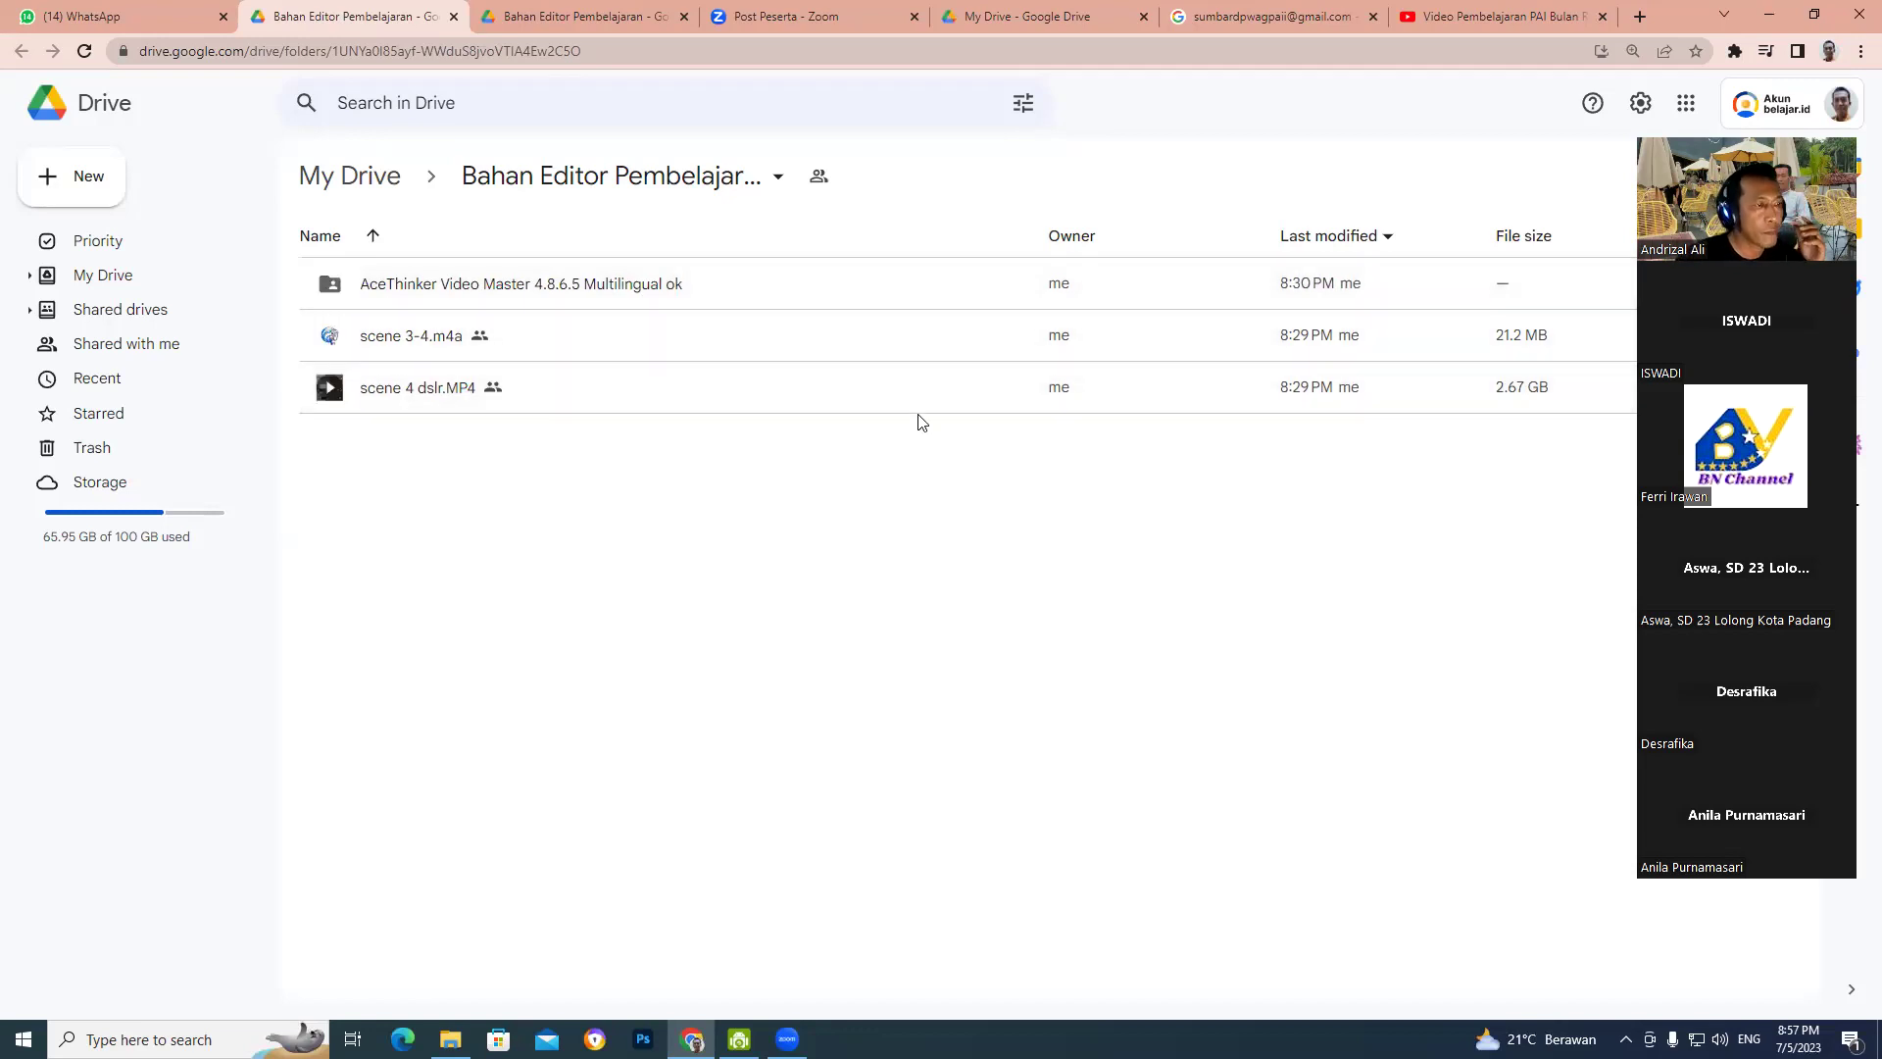
# - Minimize the browser and view the record PPL 2 folder inside PPG, record PPT on Local Disk (E:) in File Explorer
pyautogui.click(1772, 14)
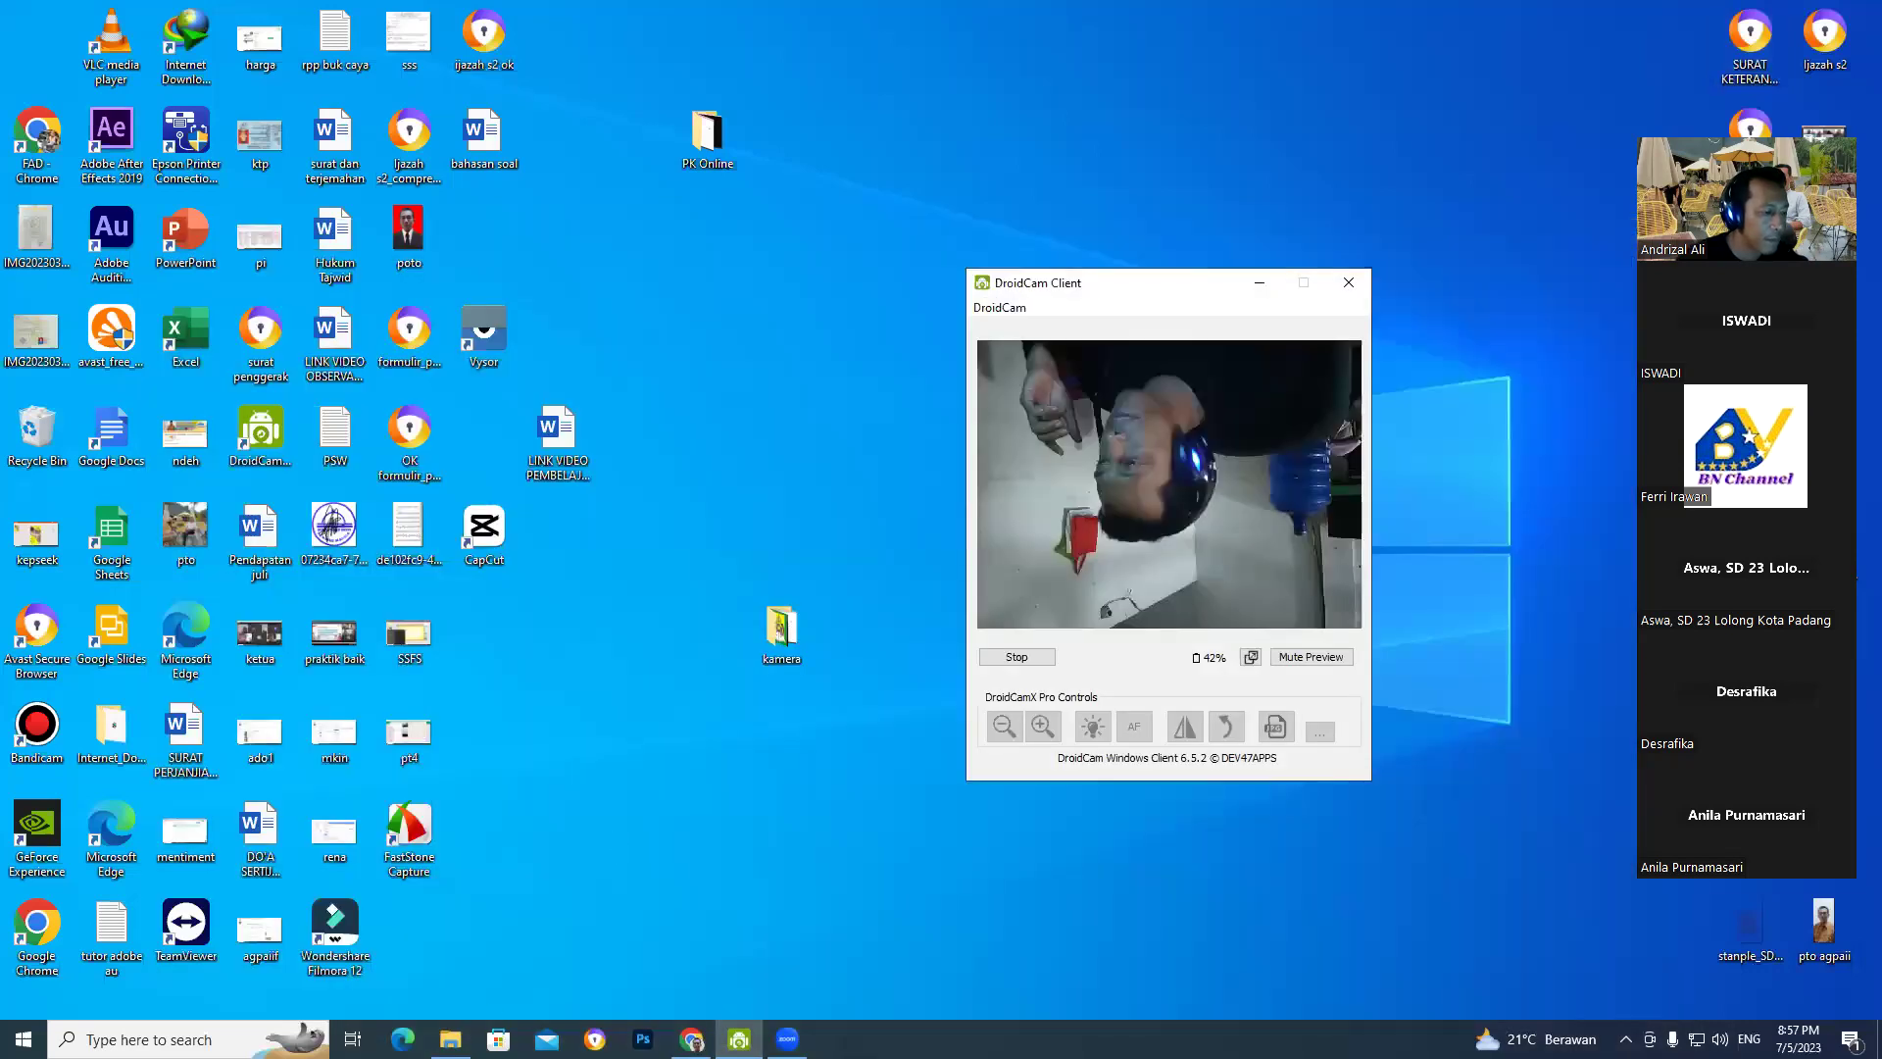
pyautogui.click(450, 1039)
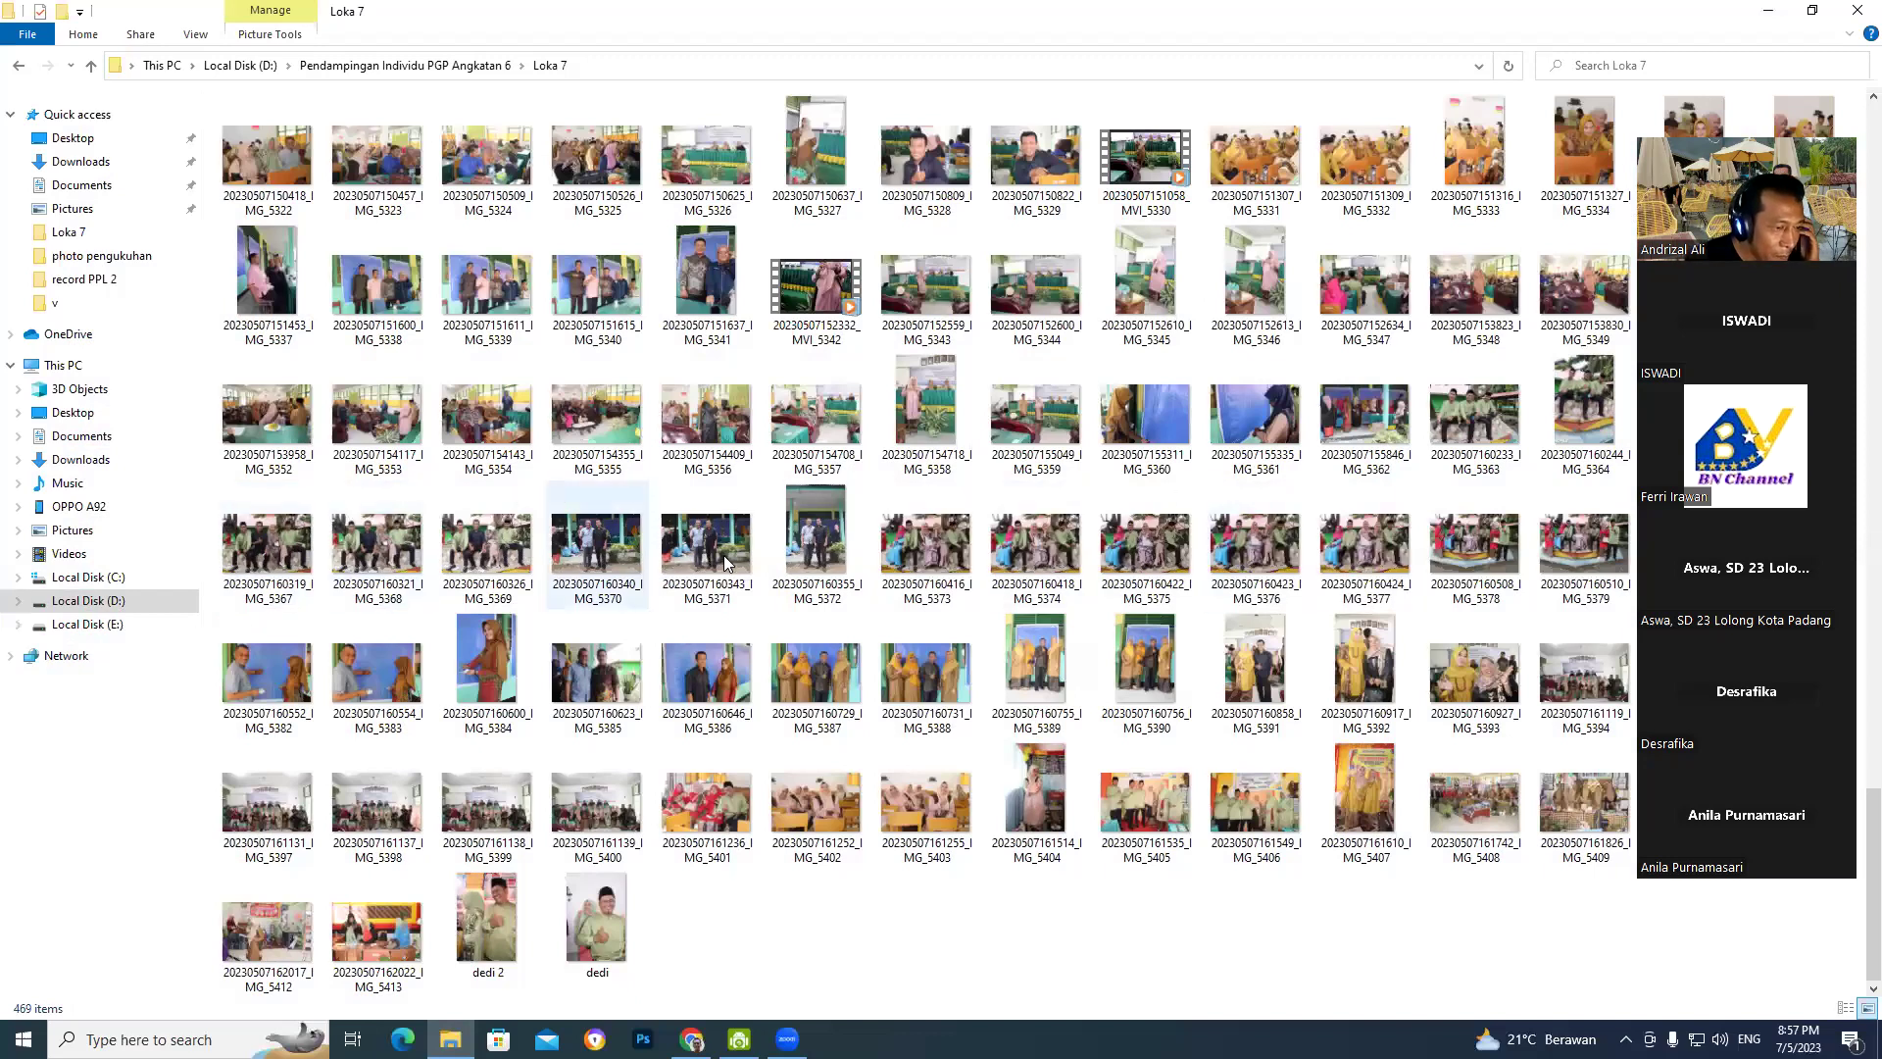
pyautogui.click(111, 626)
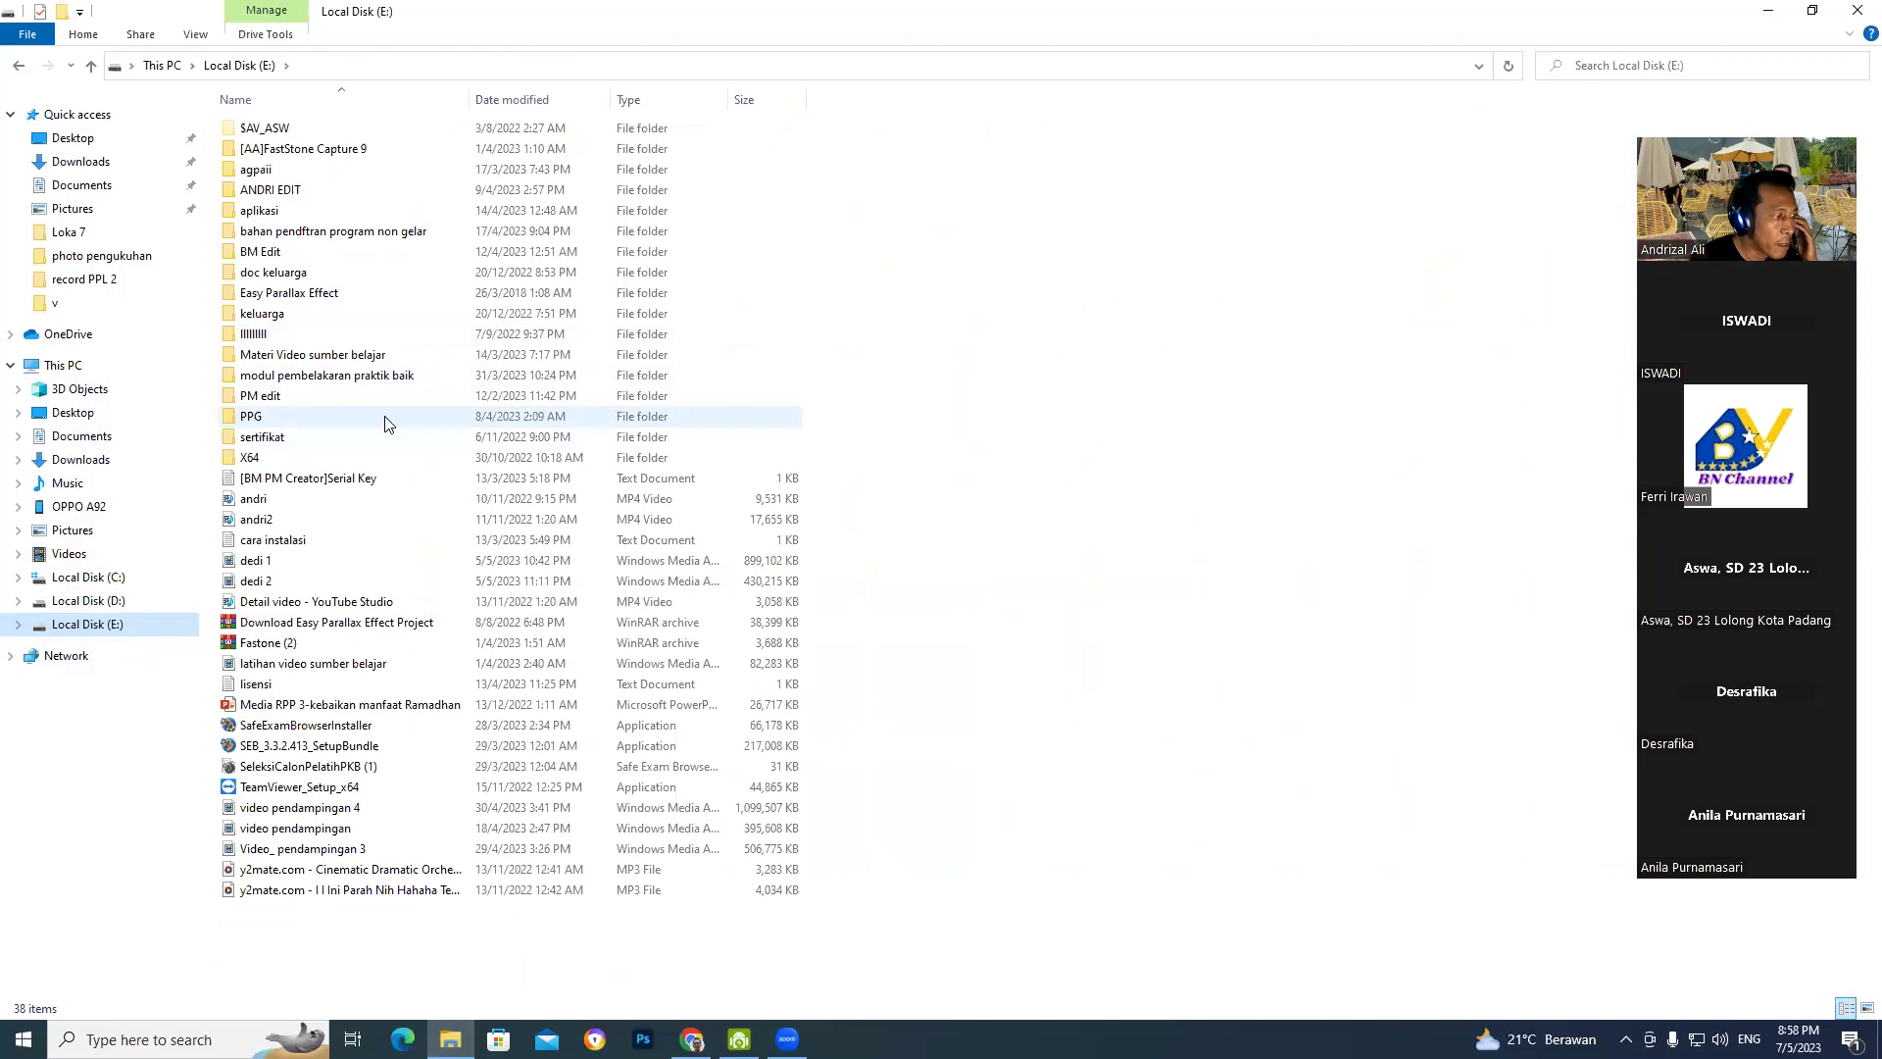
pyautogui.doubleClick(315, 418)
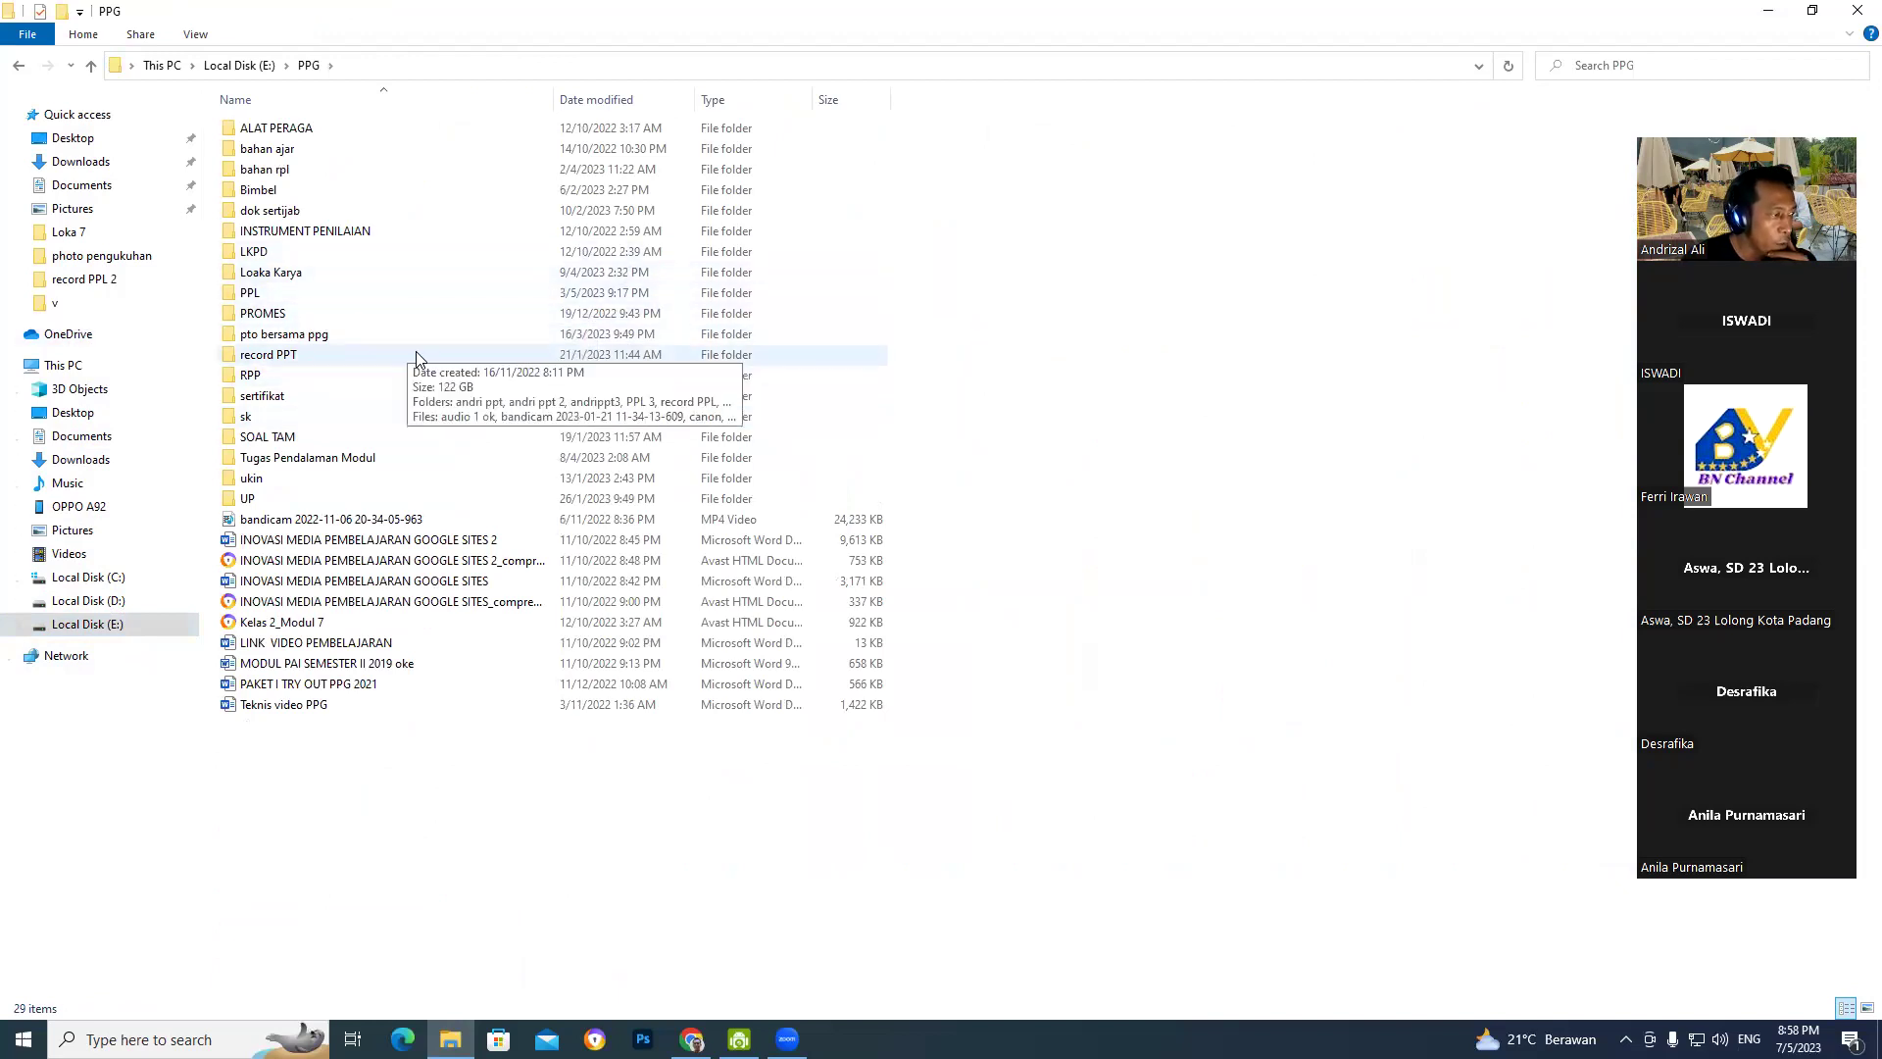
pyautogui.doubleClick(416, 359)
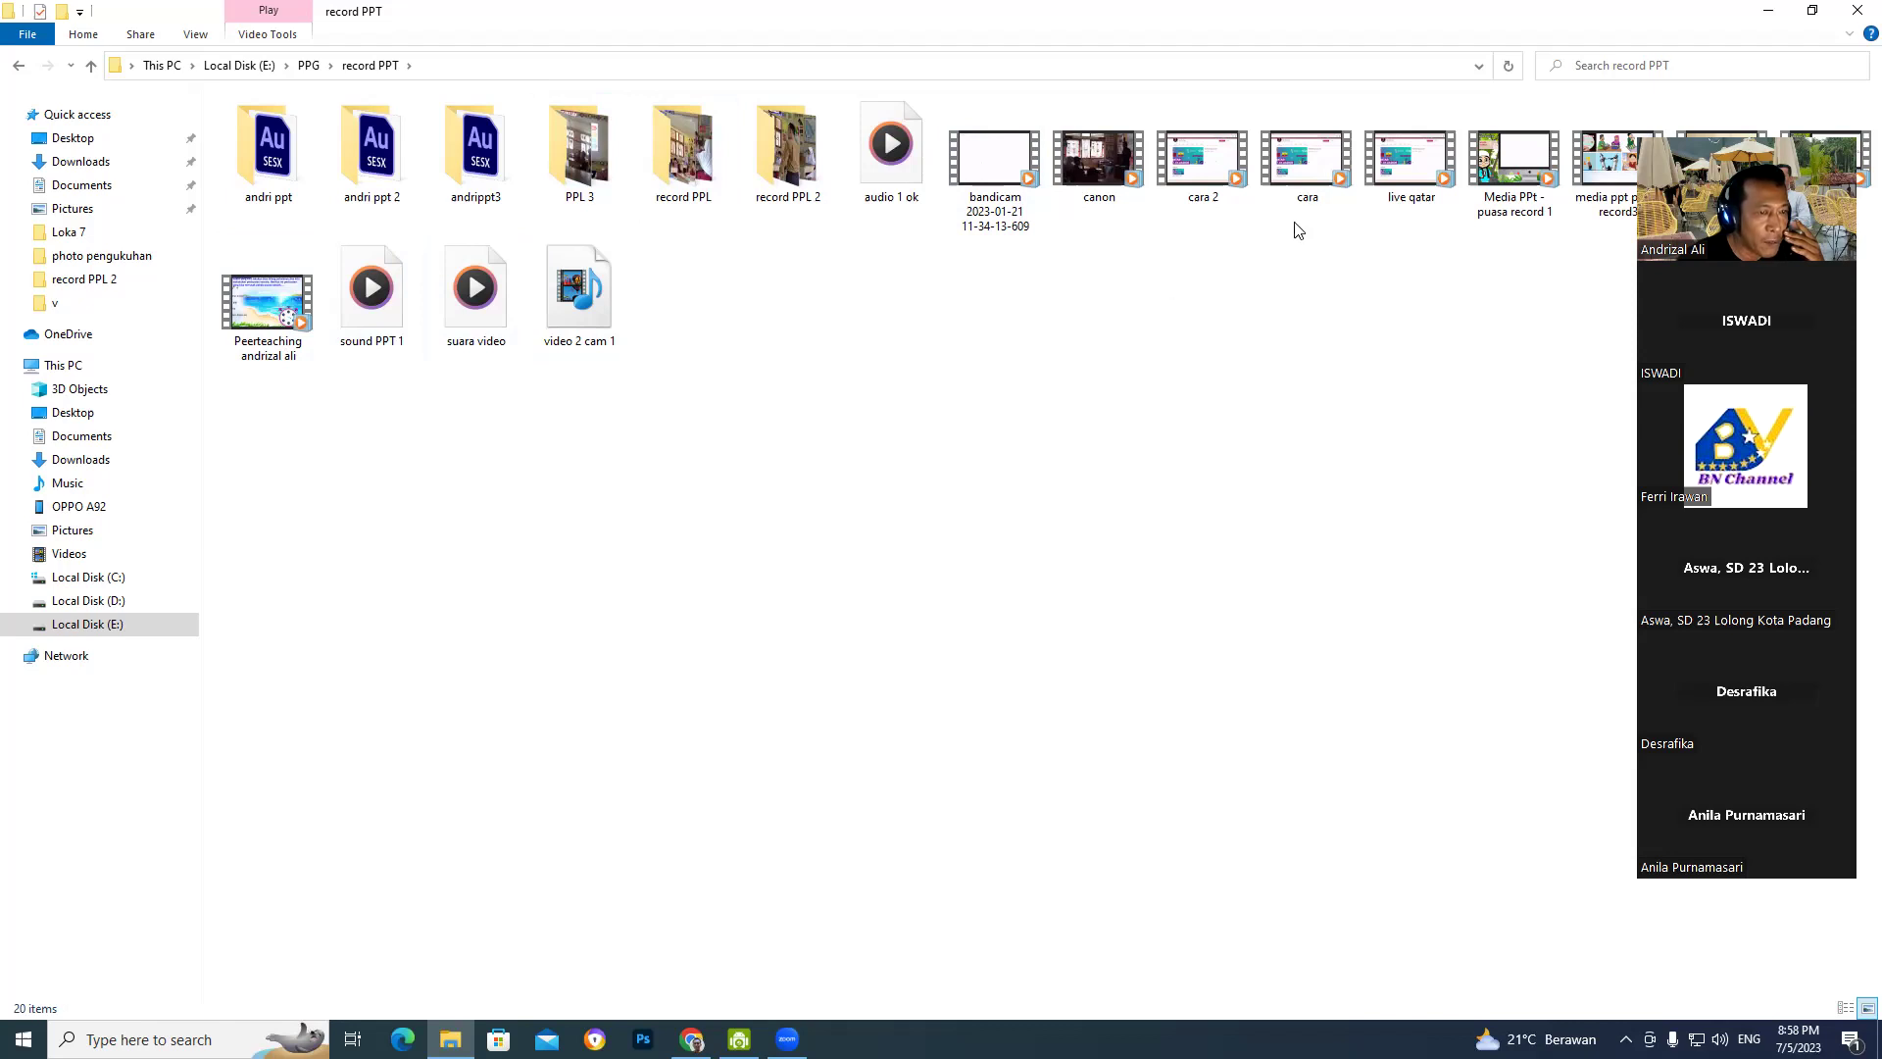
pyautogui.doubleClick(785, 196)
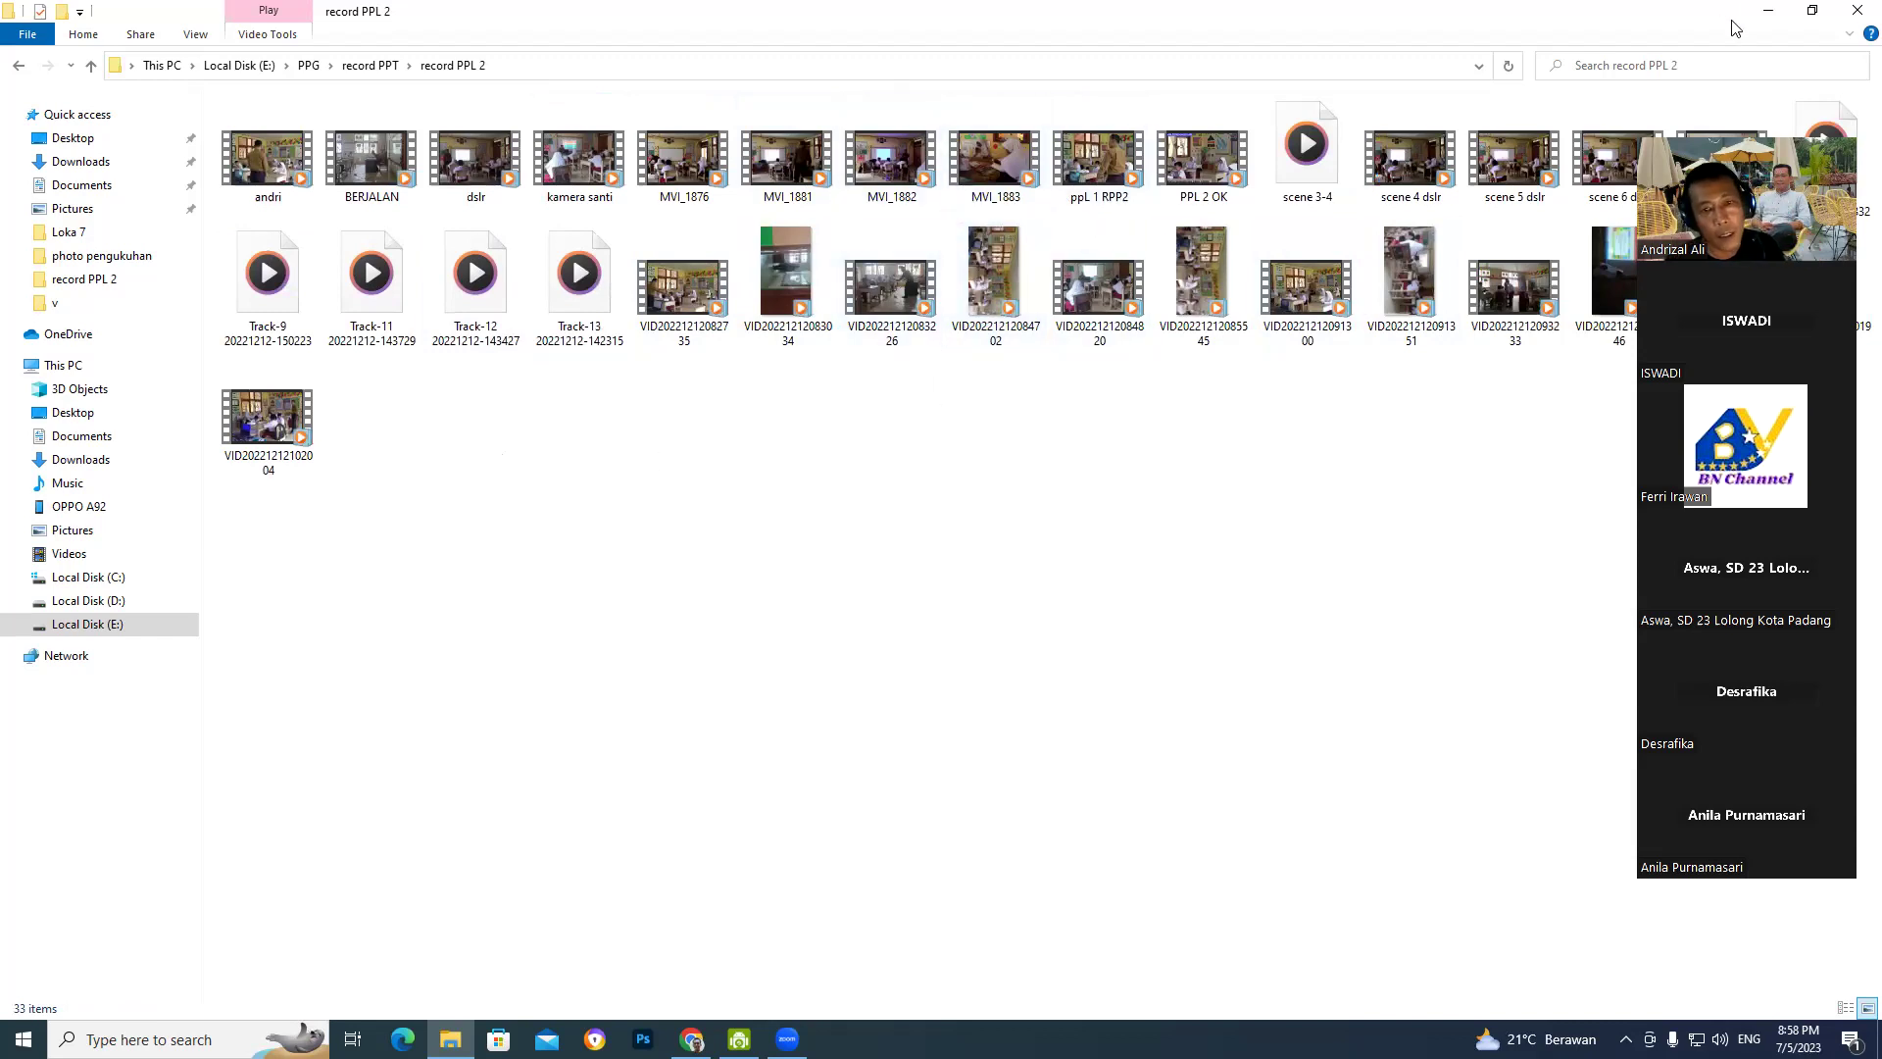
# - Open the AceThinker Video Master 4.8.6.5 Multilingual ok folder under aplikasi, ace thinker video editor on Local Disk (E:)
pyautogui.click(92, 625)
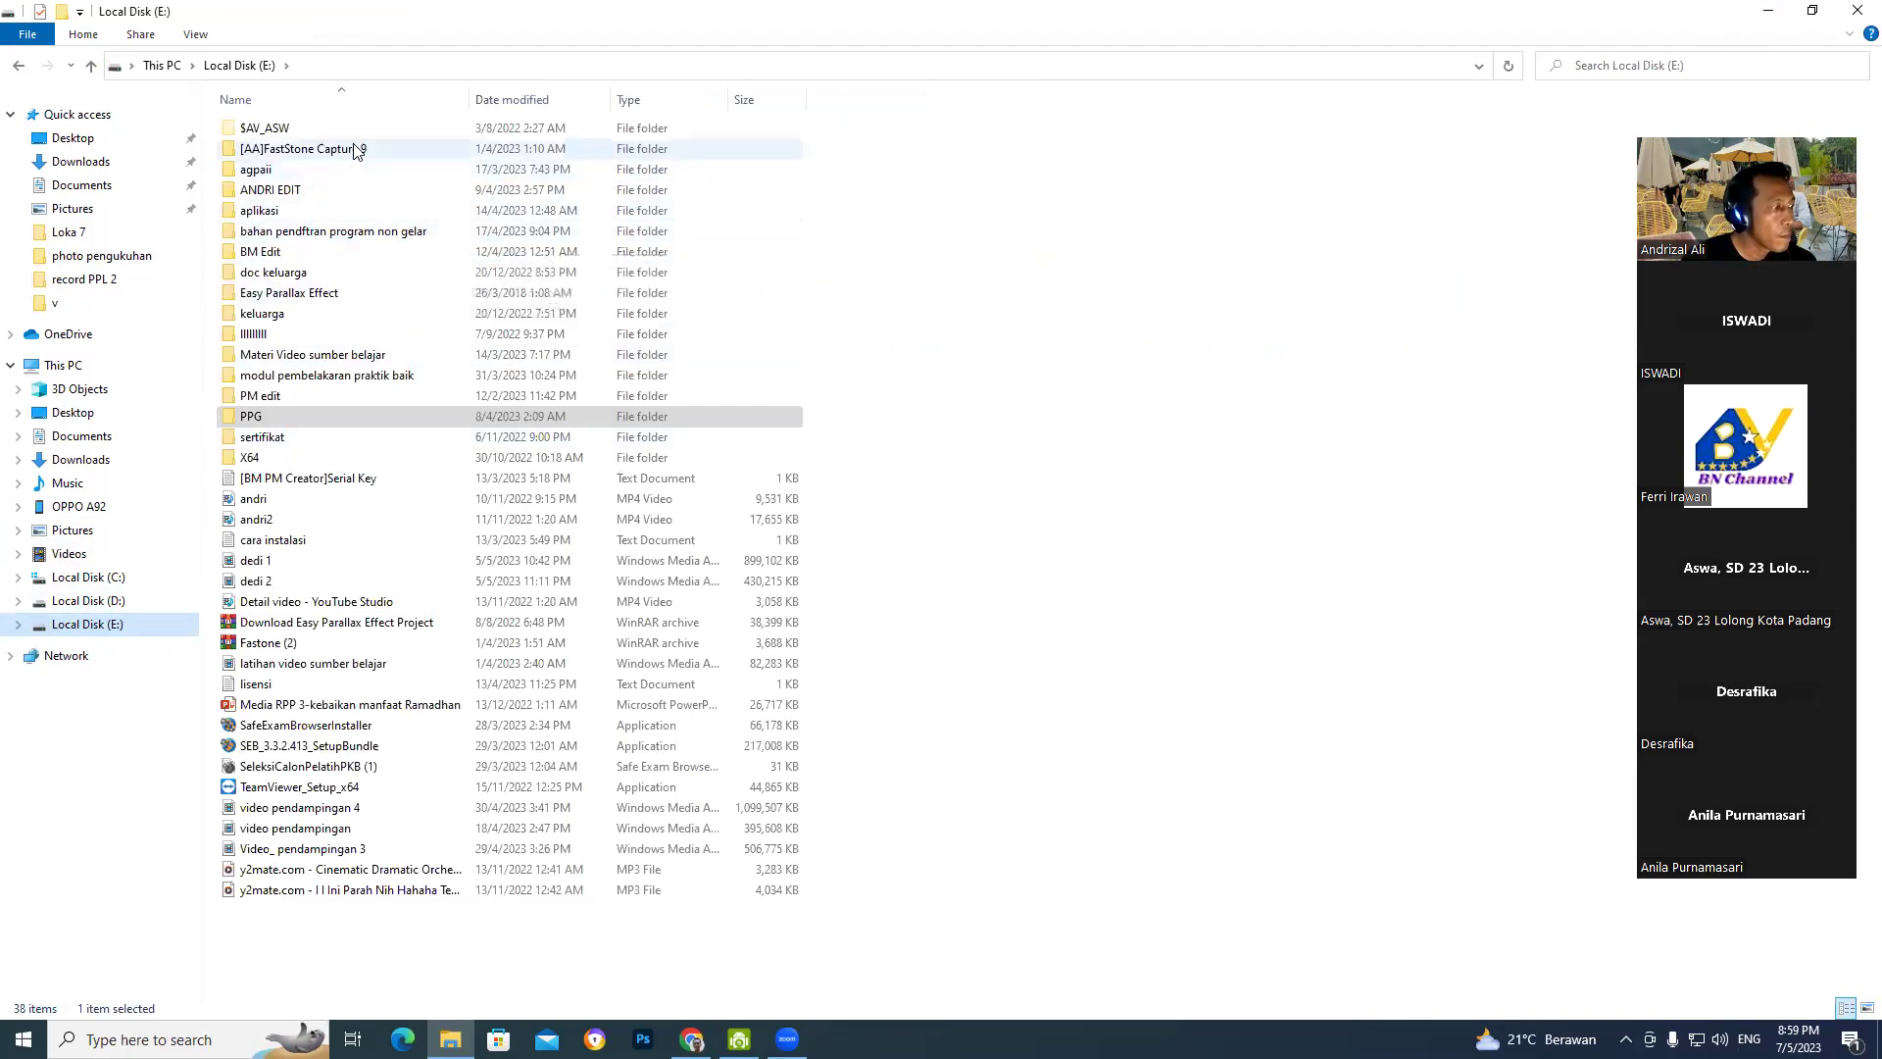
pyautogui.doubleClick(298, 212)
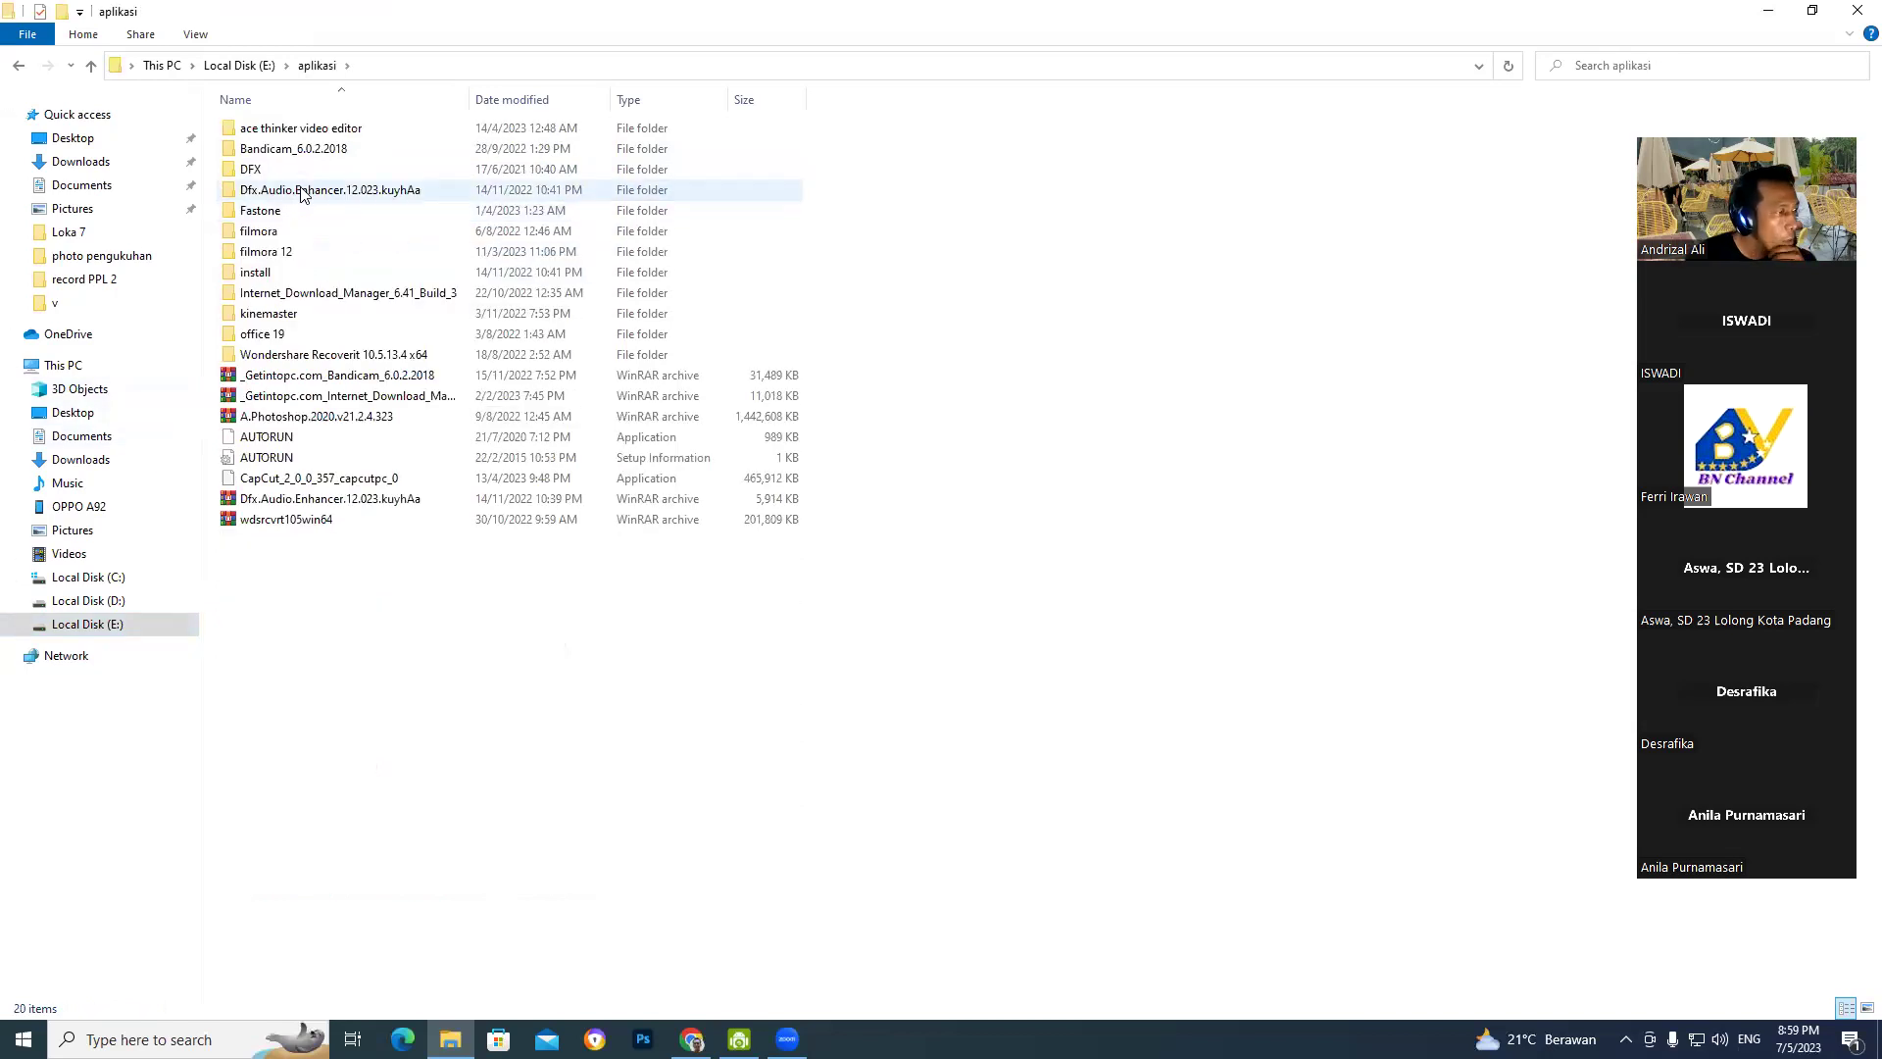
pyautogui.click(345, 131)
pyautogui.doubleClick(345, 131)
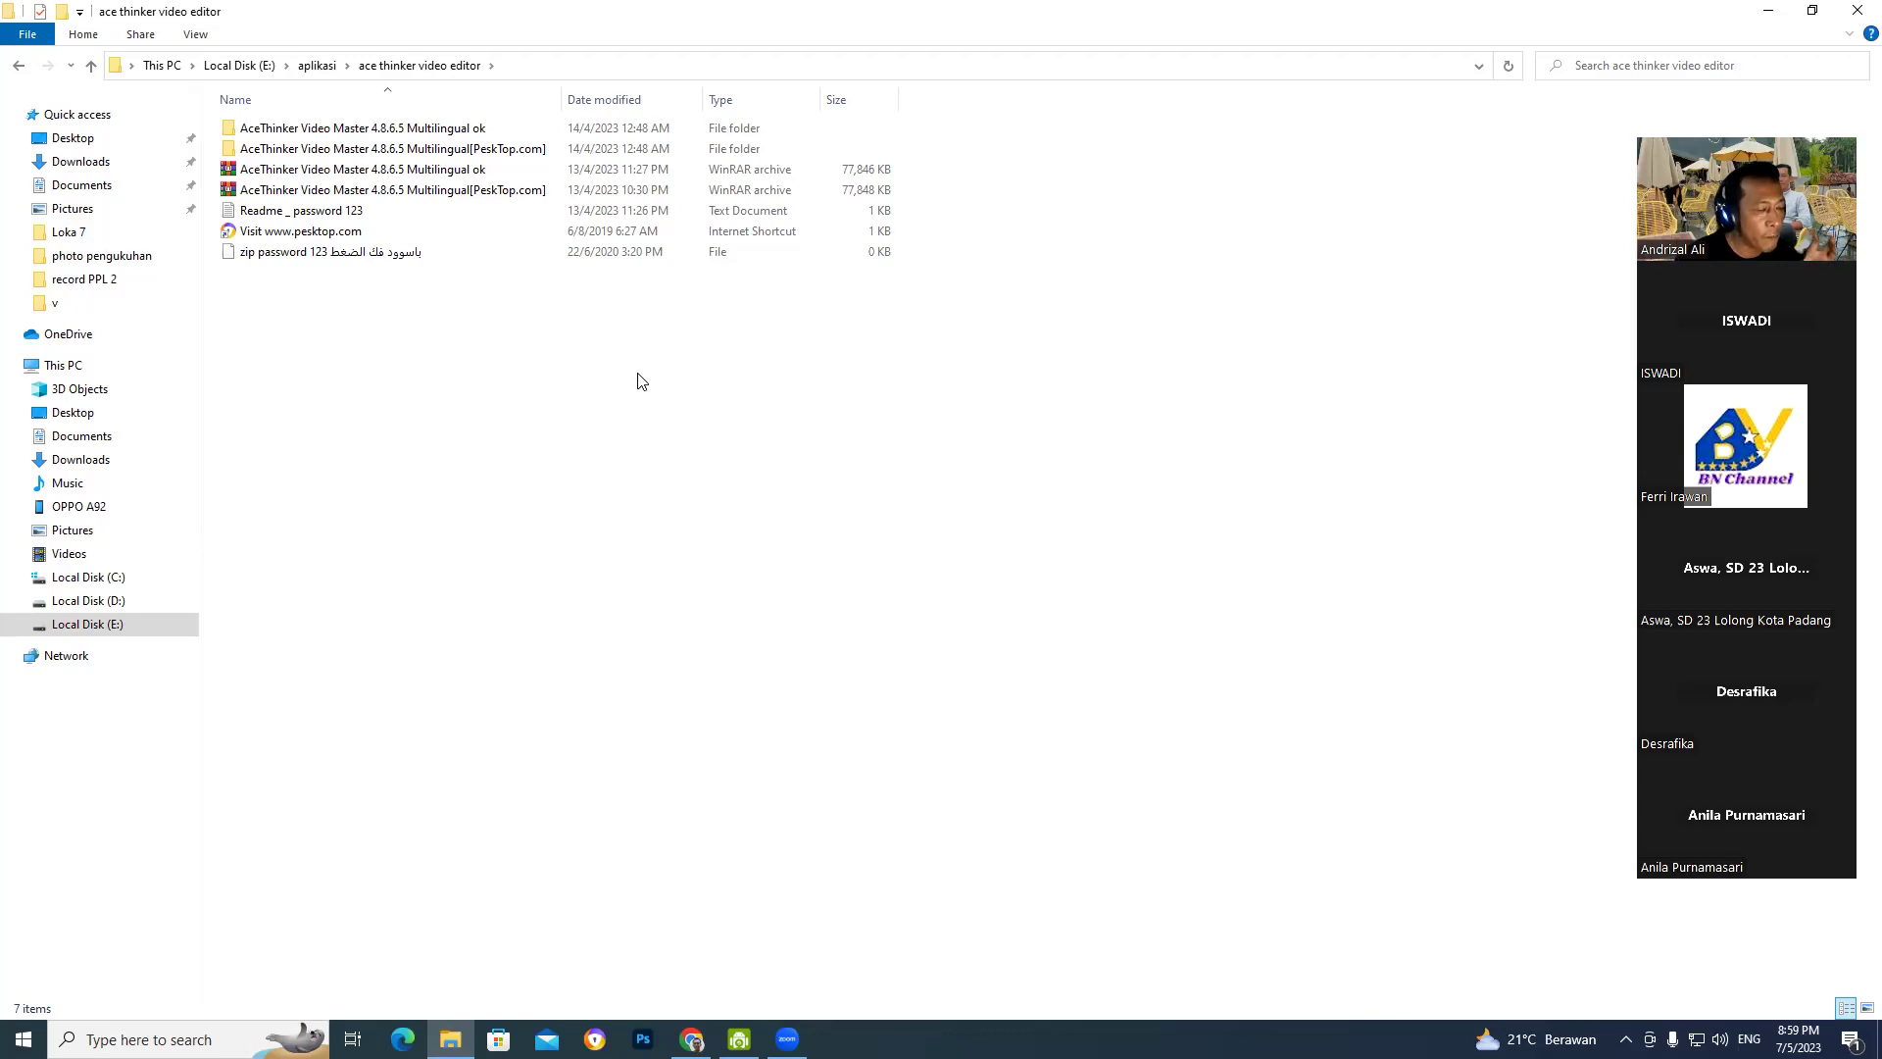
pyautogui.click(461, 132)
pyautogui.doubleClick(460, 133)
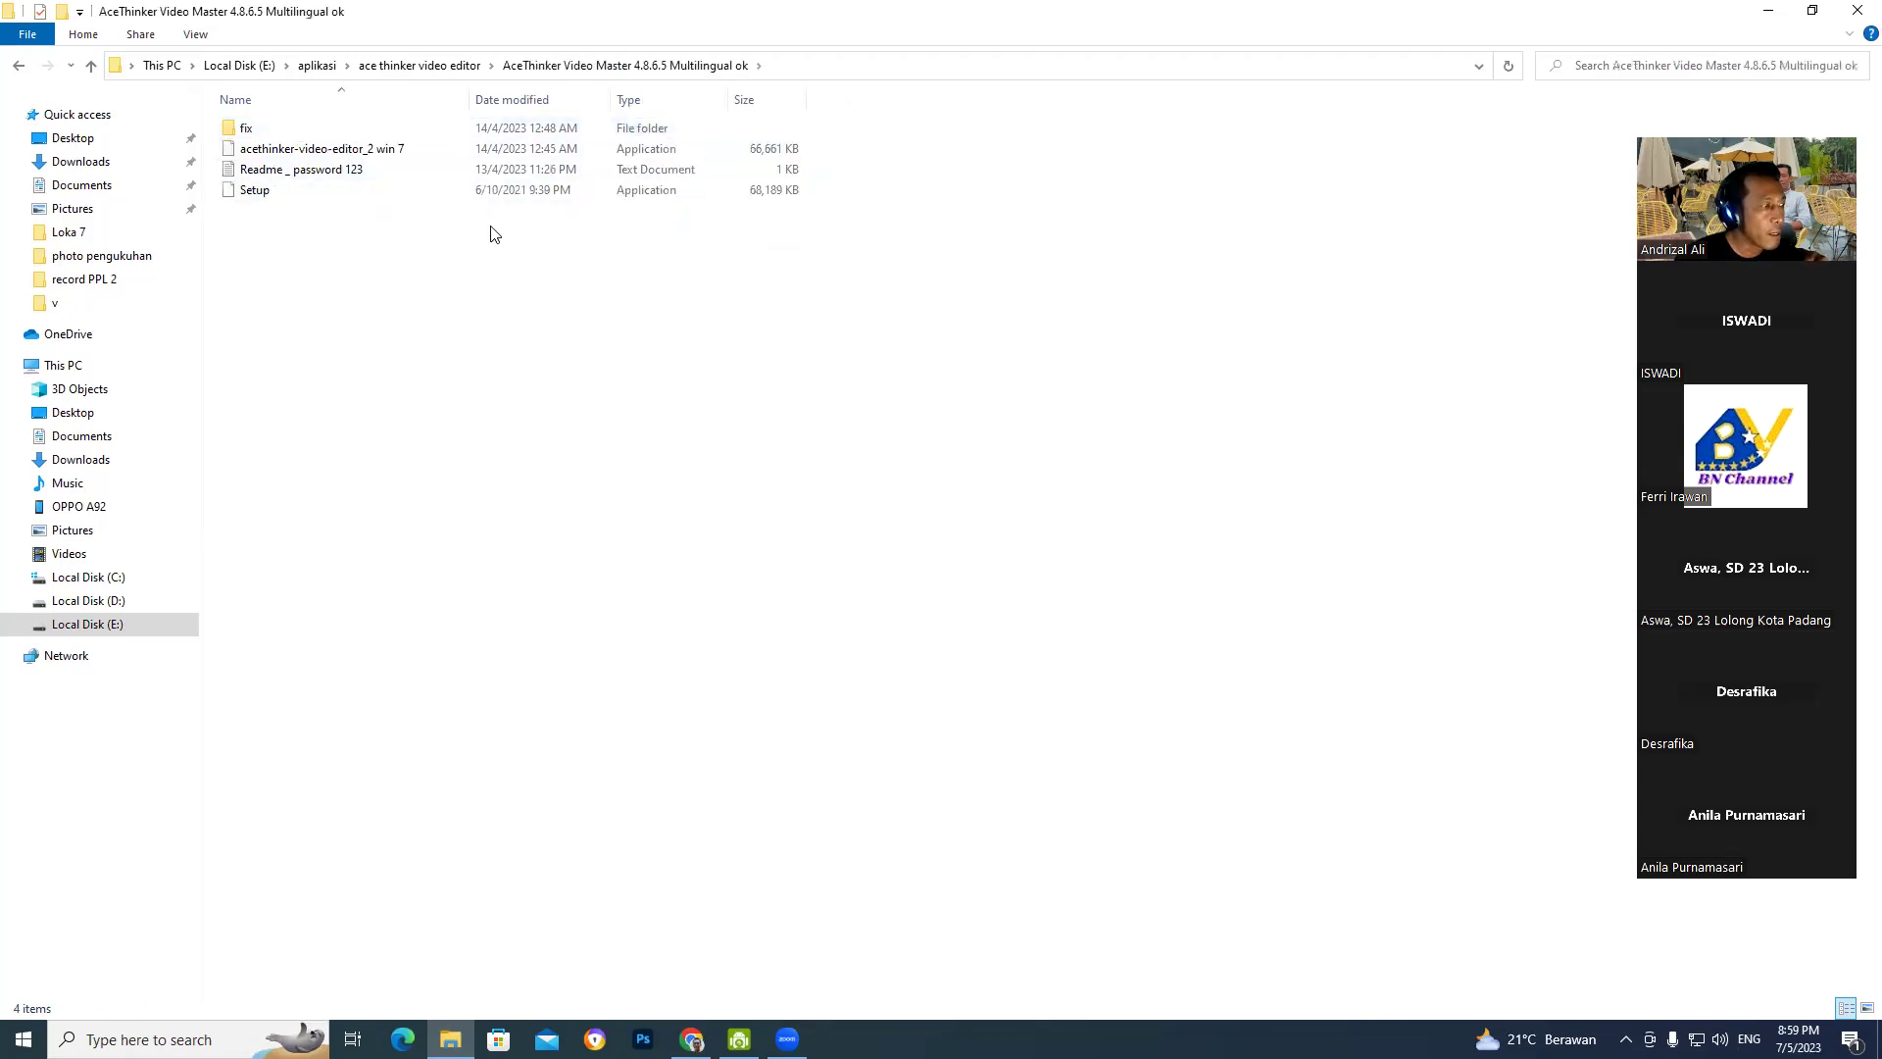
pyautogui.click(18, 64)
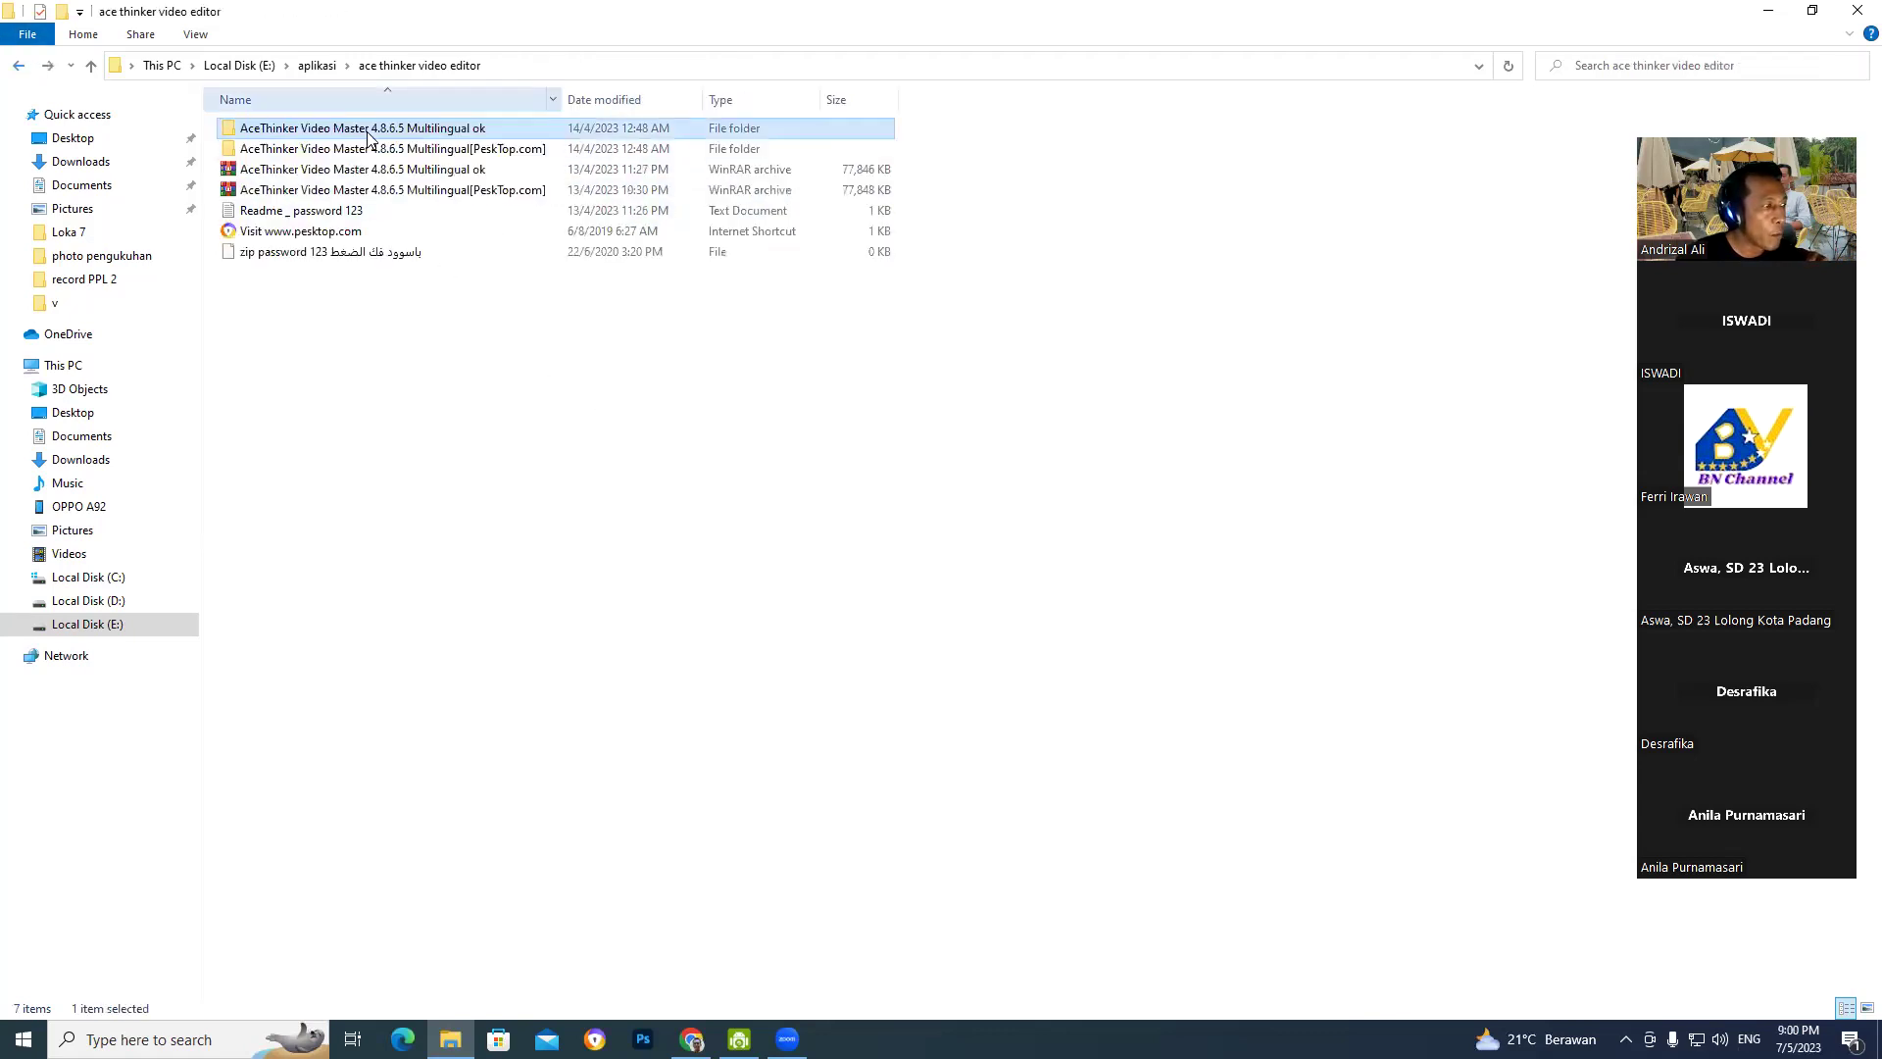
pyautogui.doubleClick(485, 133)
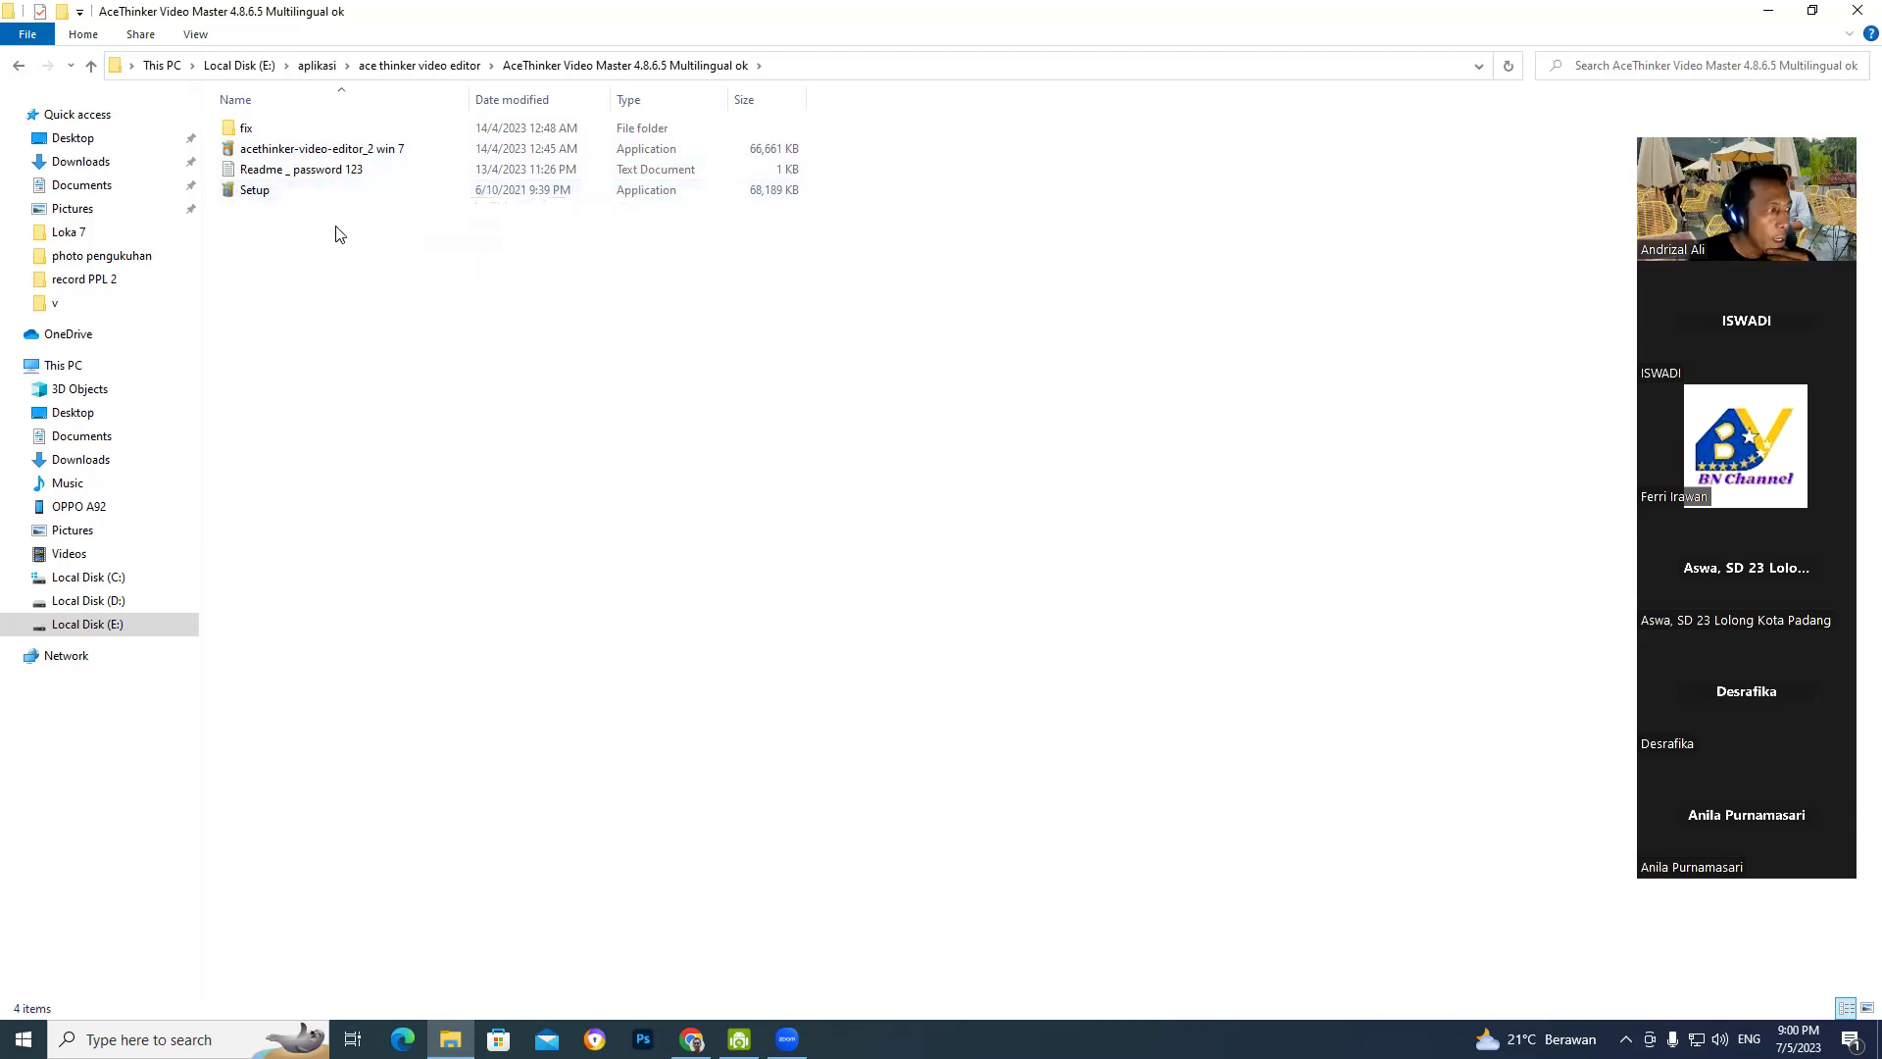
# - Install AceThinker Video Editor from acethinker-video-editor_2 win 7 in English with the default location and a desktop shortcut, and launch it
pyautogui.doubleClick(419, 153)
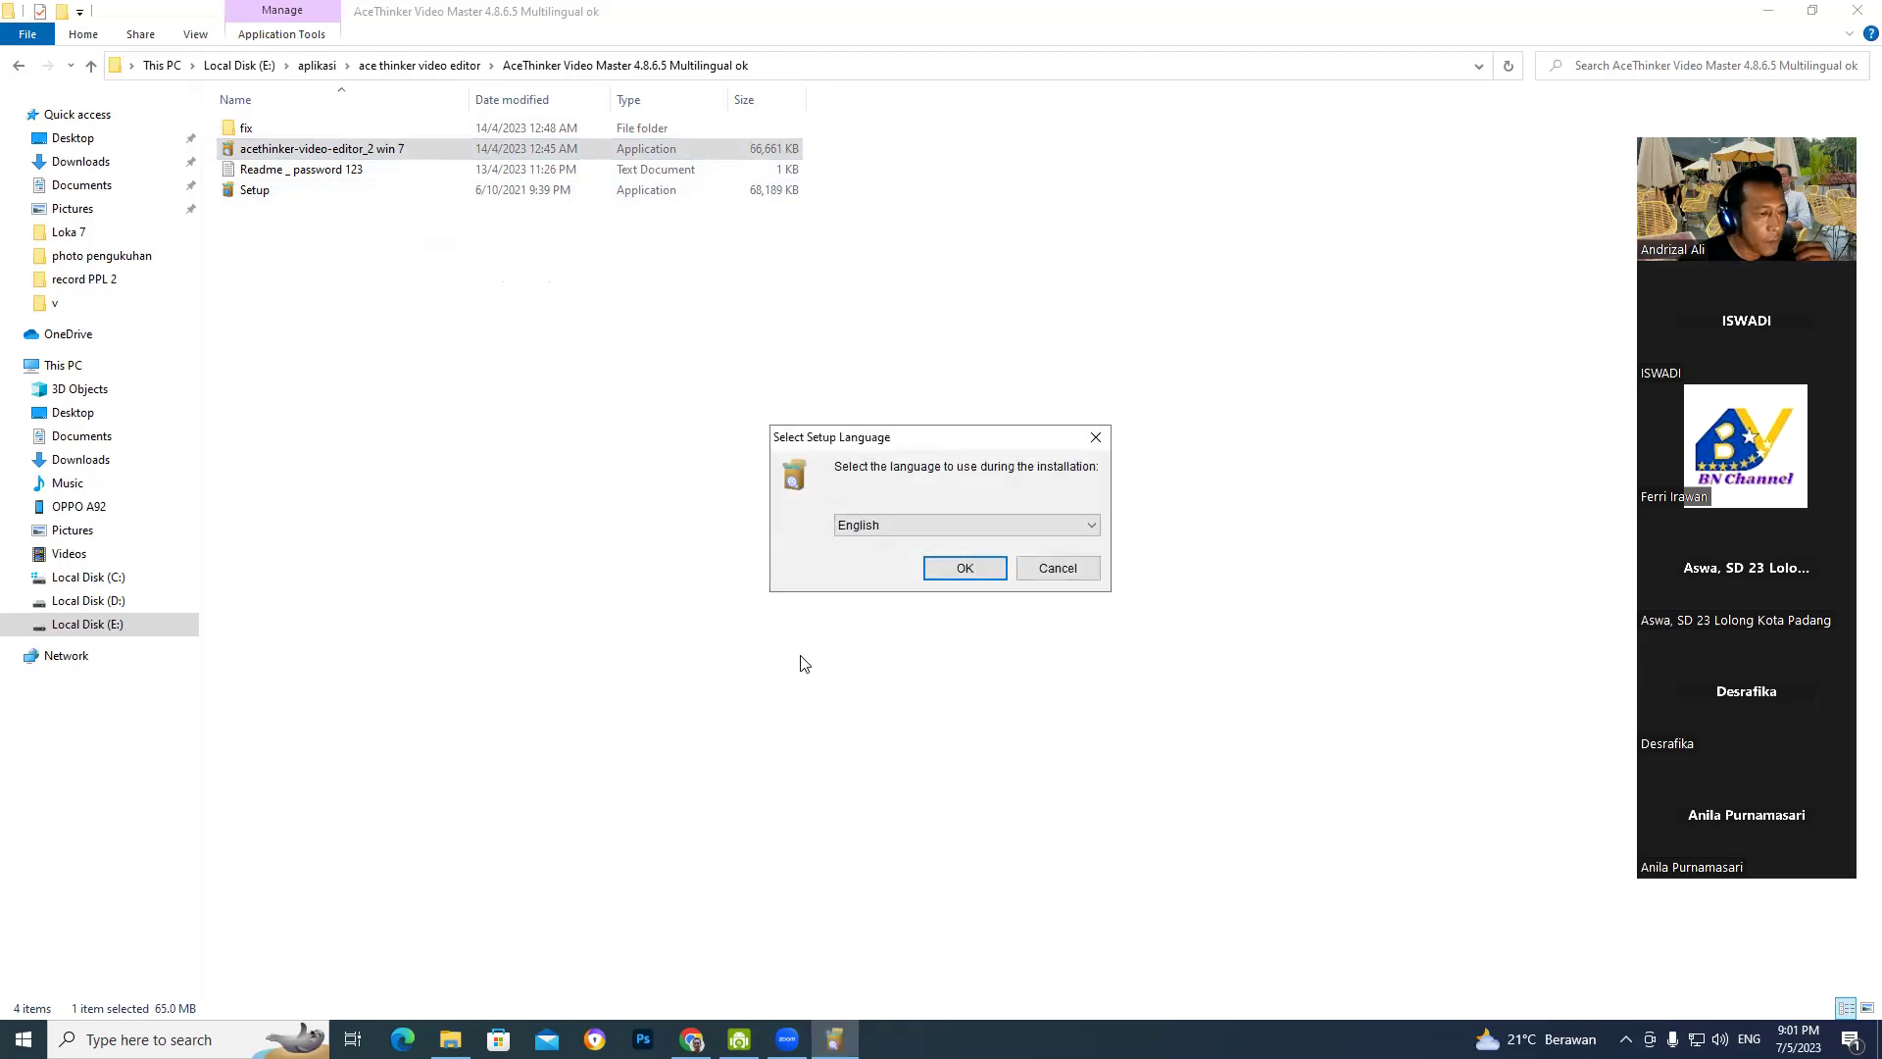
pyautogui.click(947, 572)
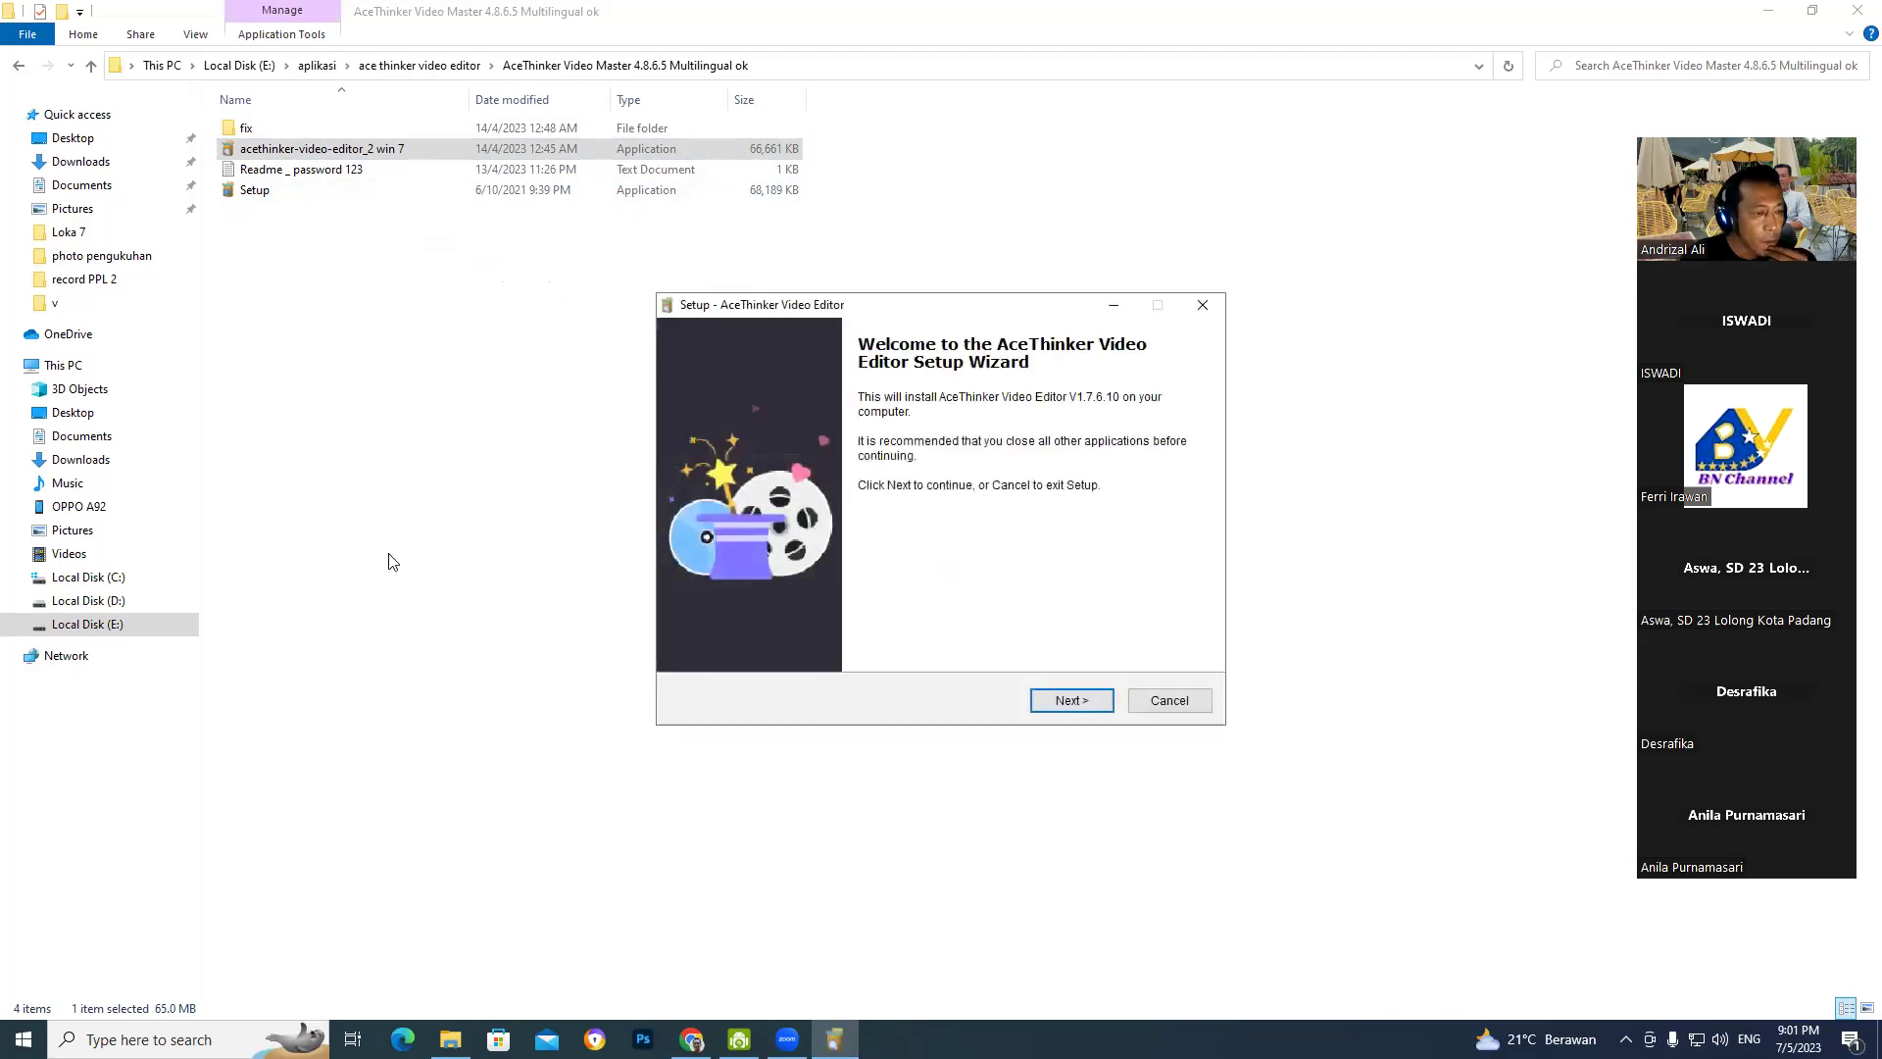
pyautogui.click(1066, 702)
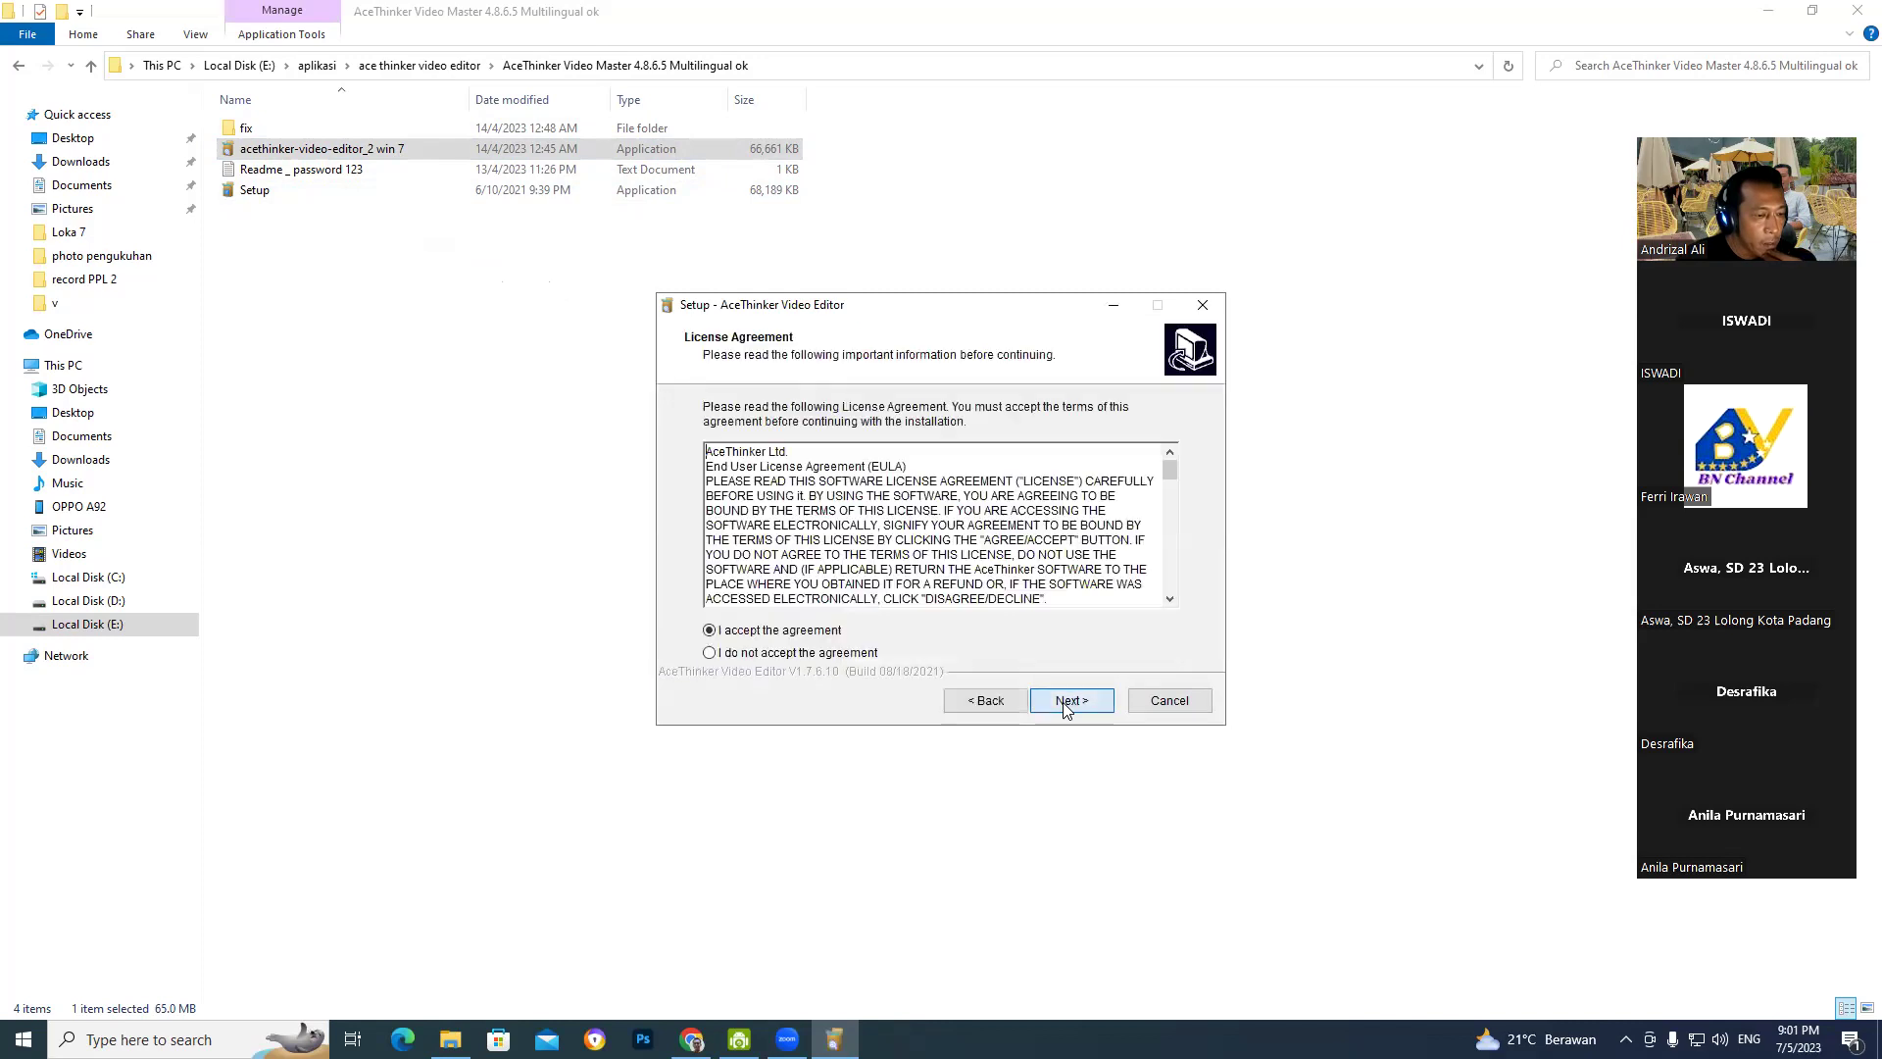
pyautogui.click(1071, 702)
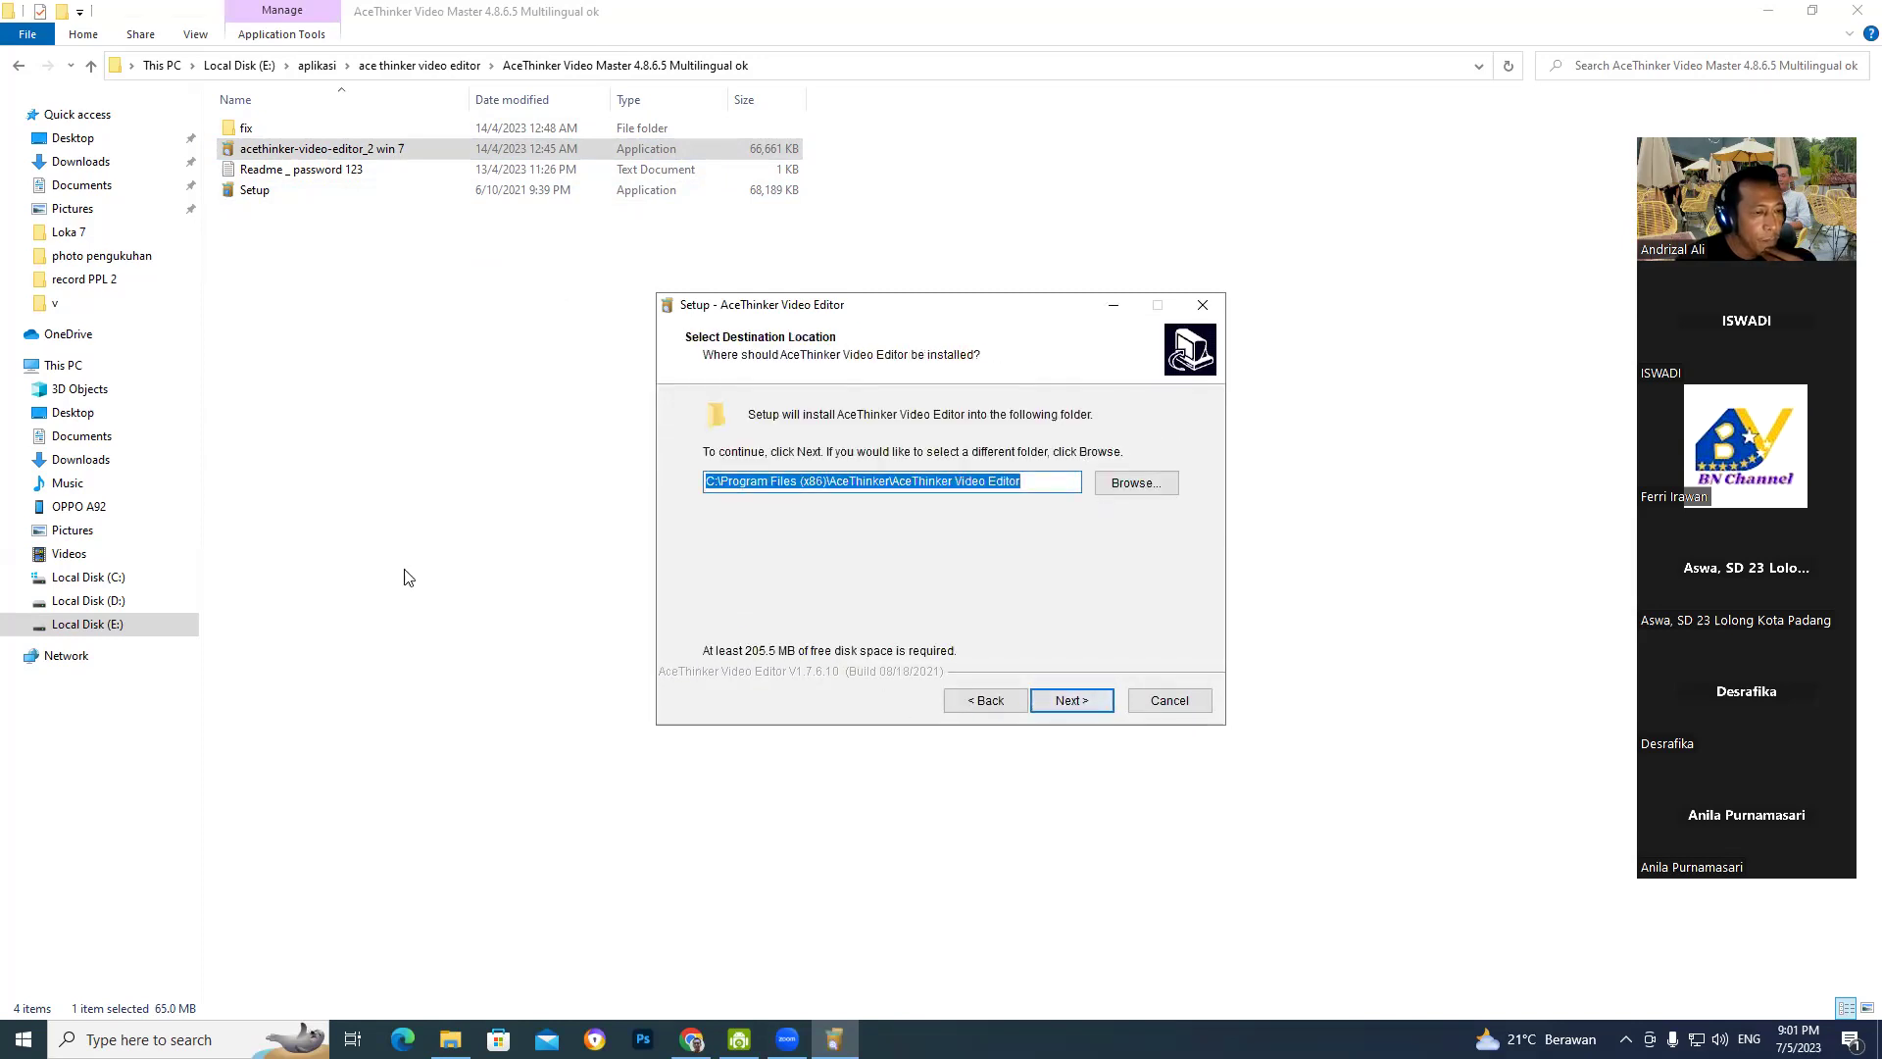
pyautogui.click(1078, 700)
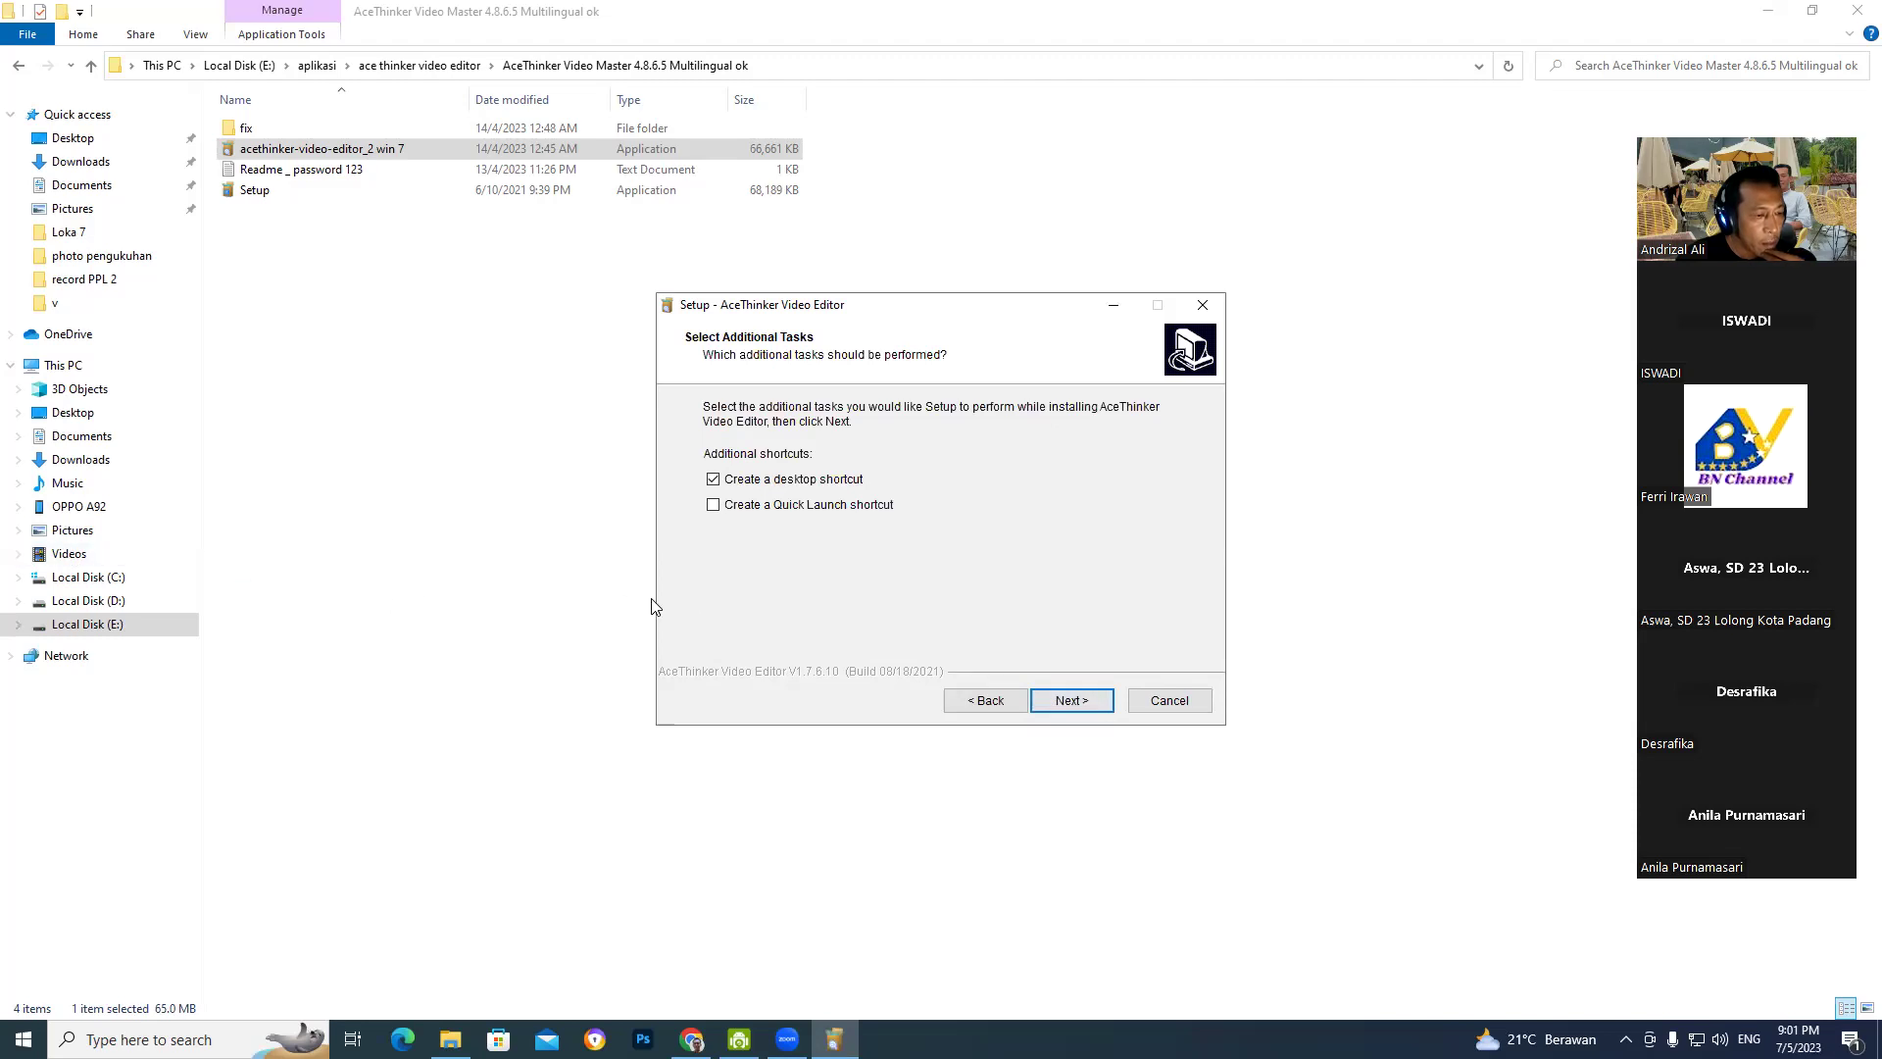
pyautogui.click(1078, 703)
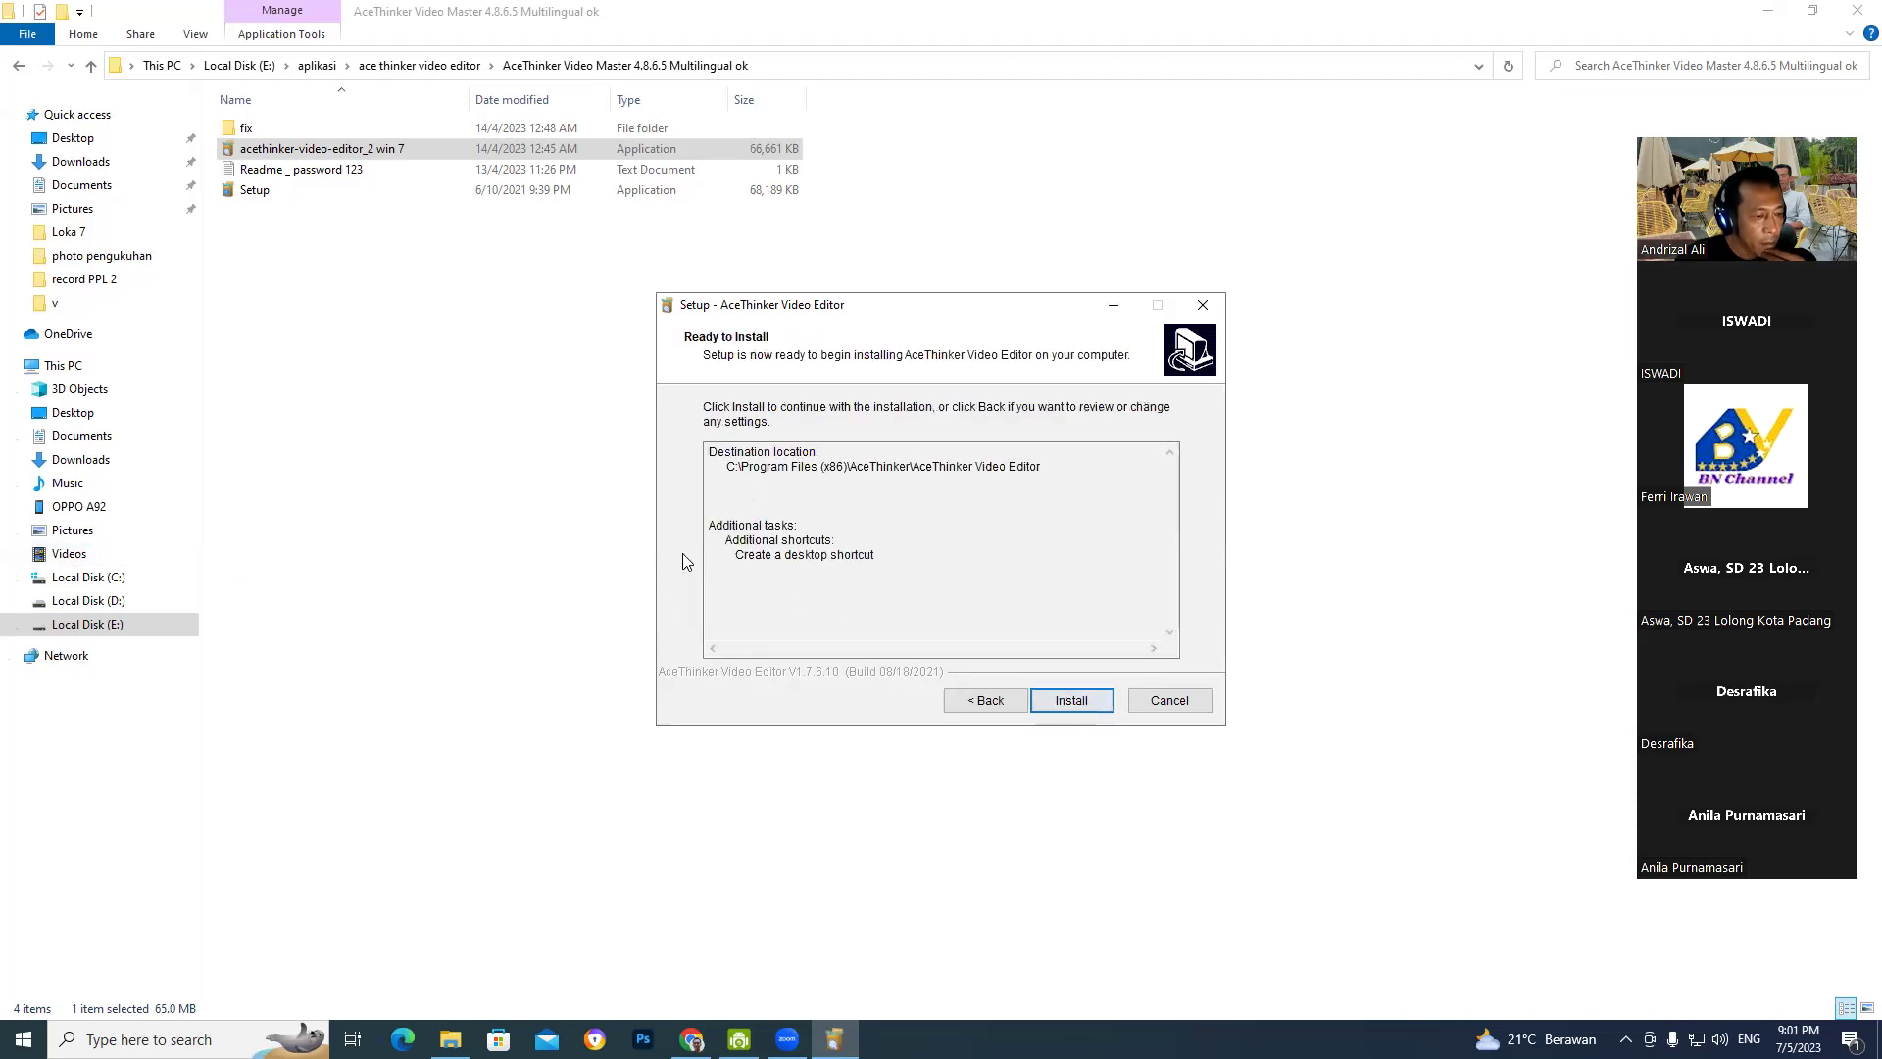
pyautogui.click(1058, 703)
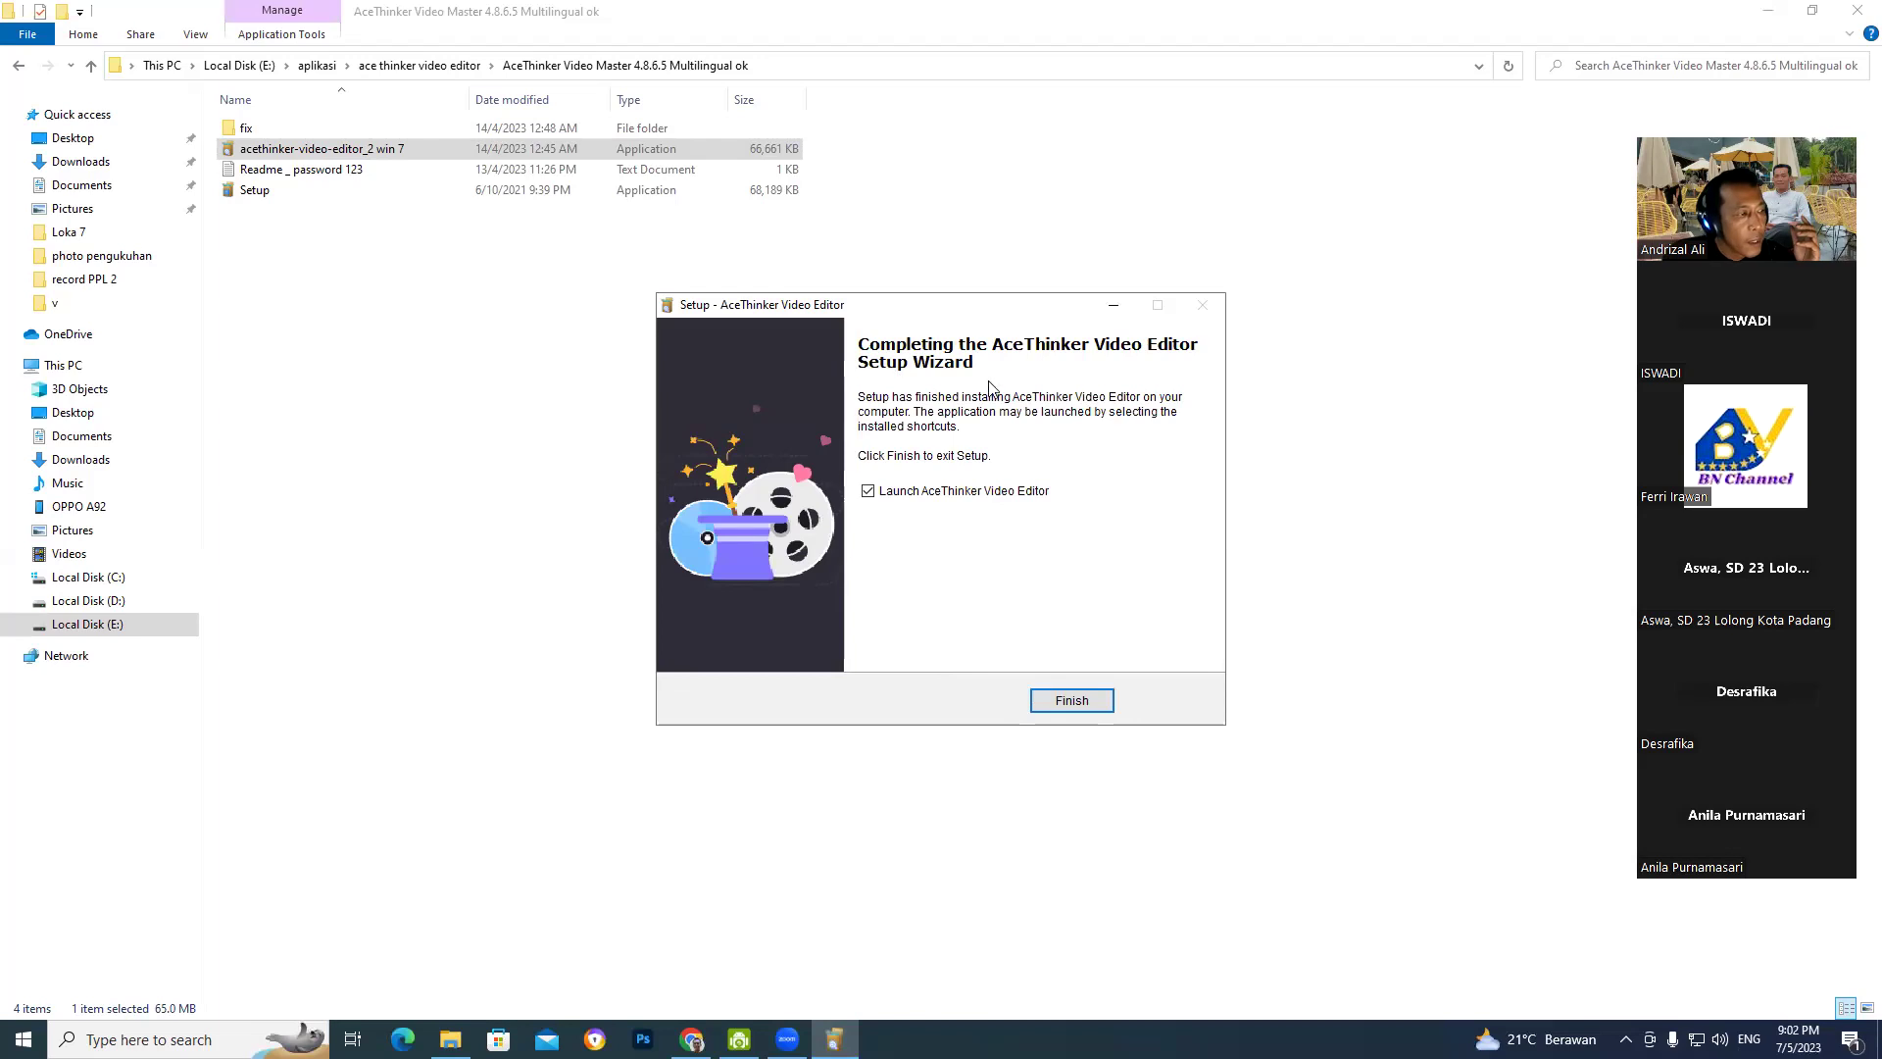
pyautogui.click(1076, 703)
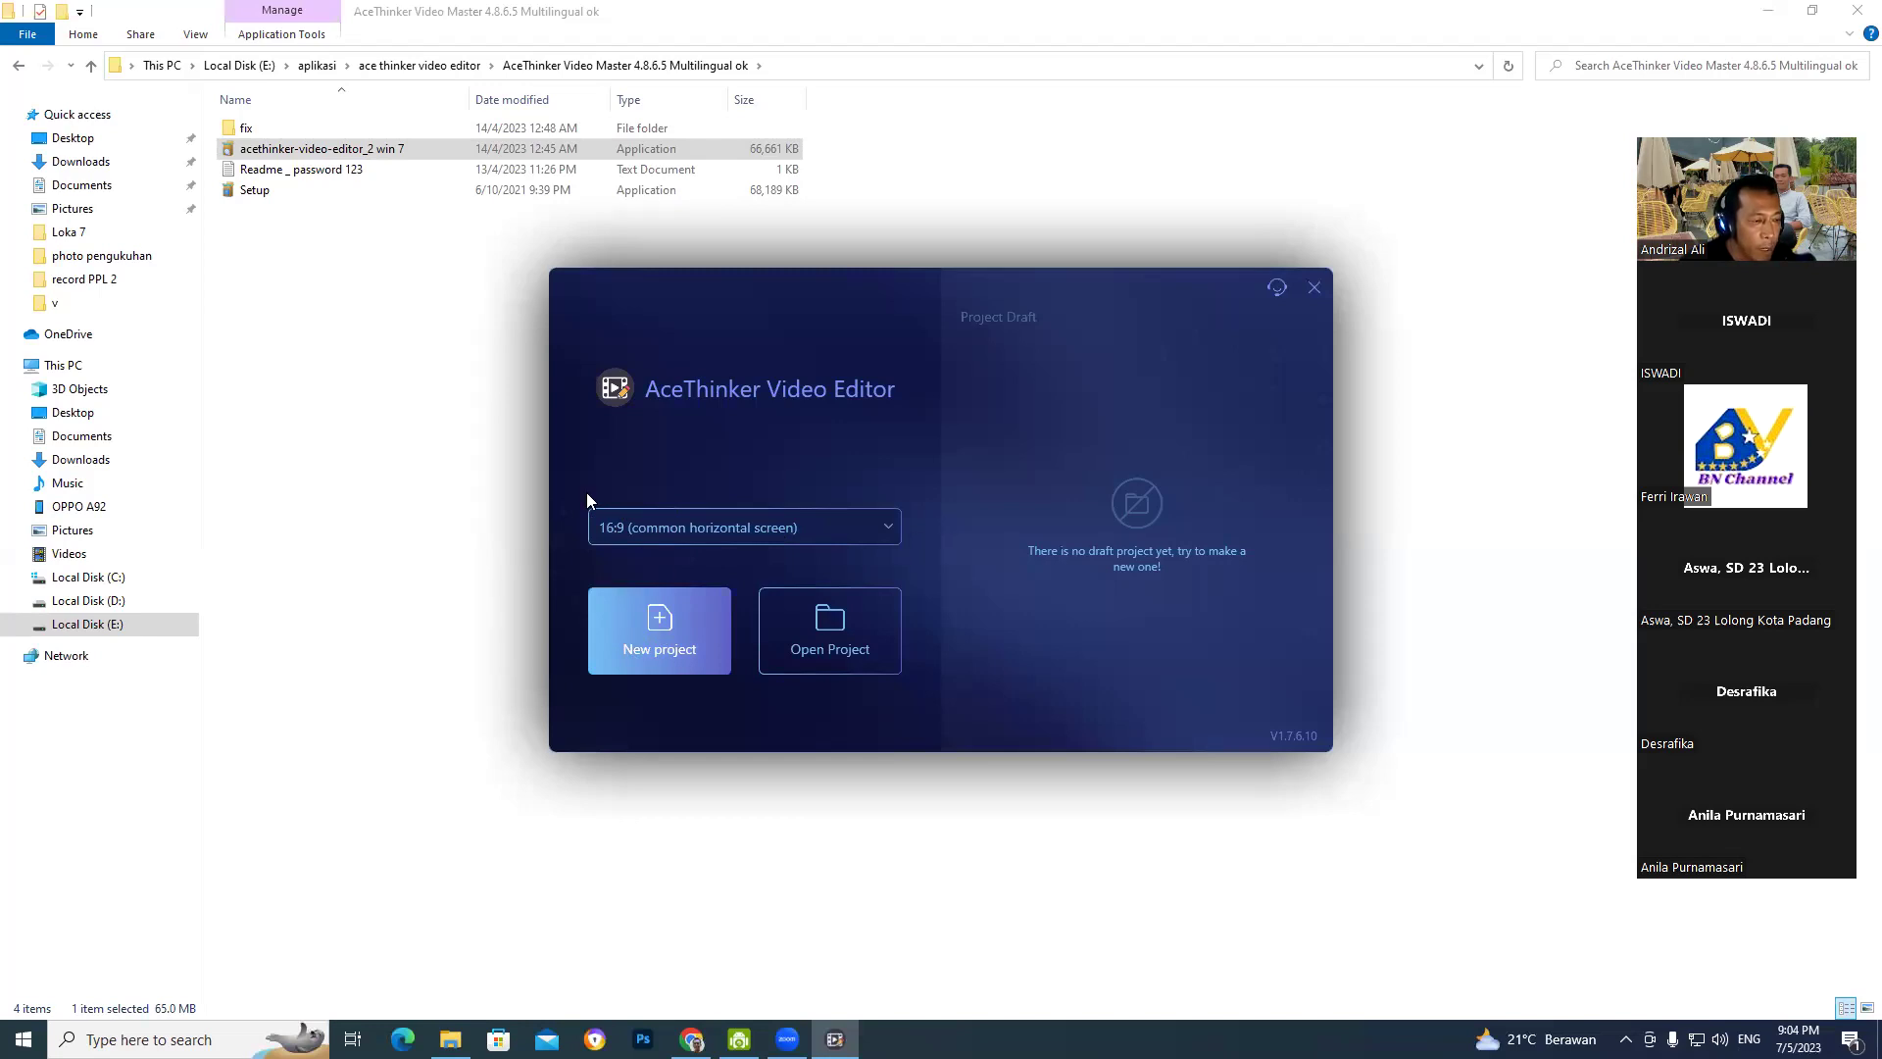
# - Create a new project with the 16:9 (common horizontal screen) aspect ratio
pyautogui.click(888, 529)
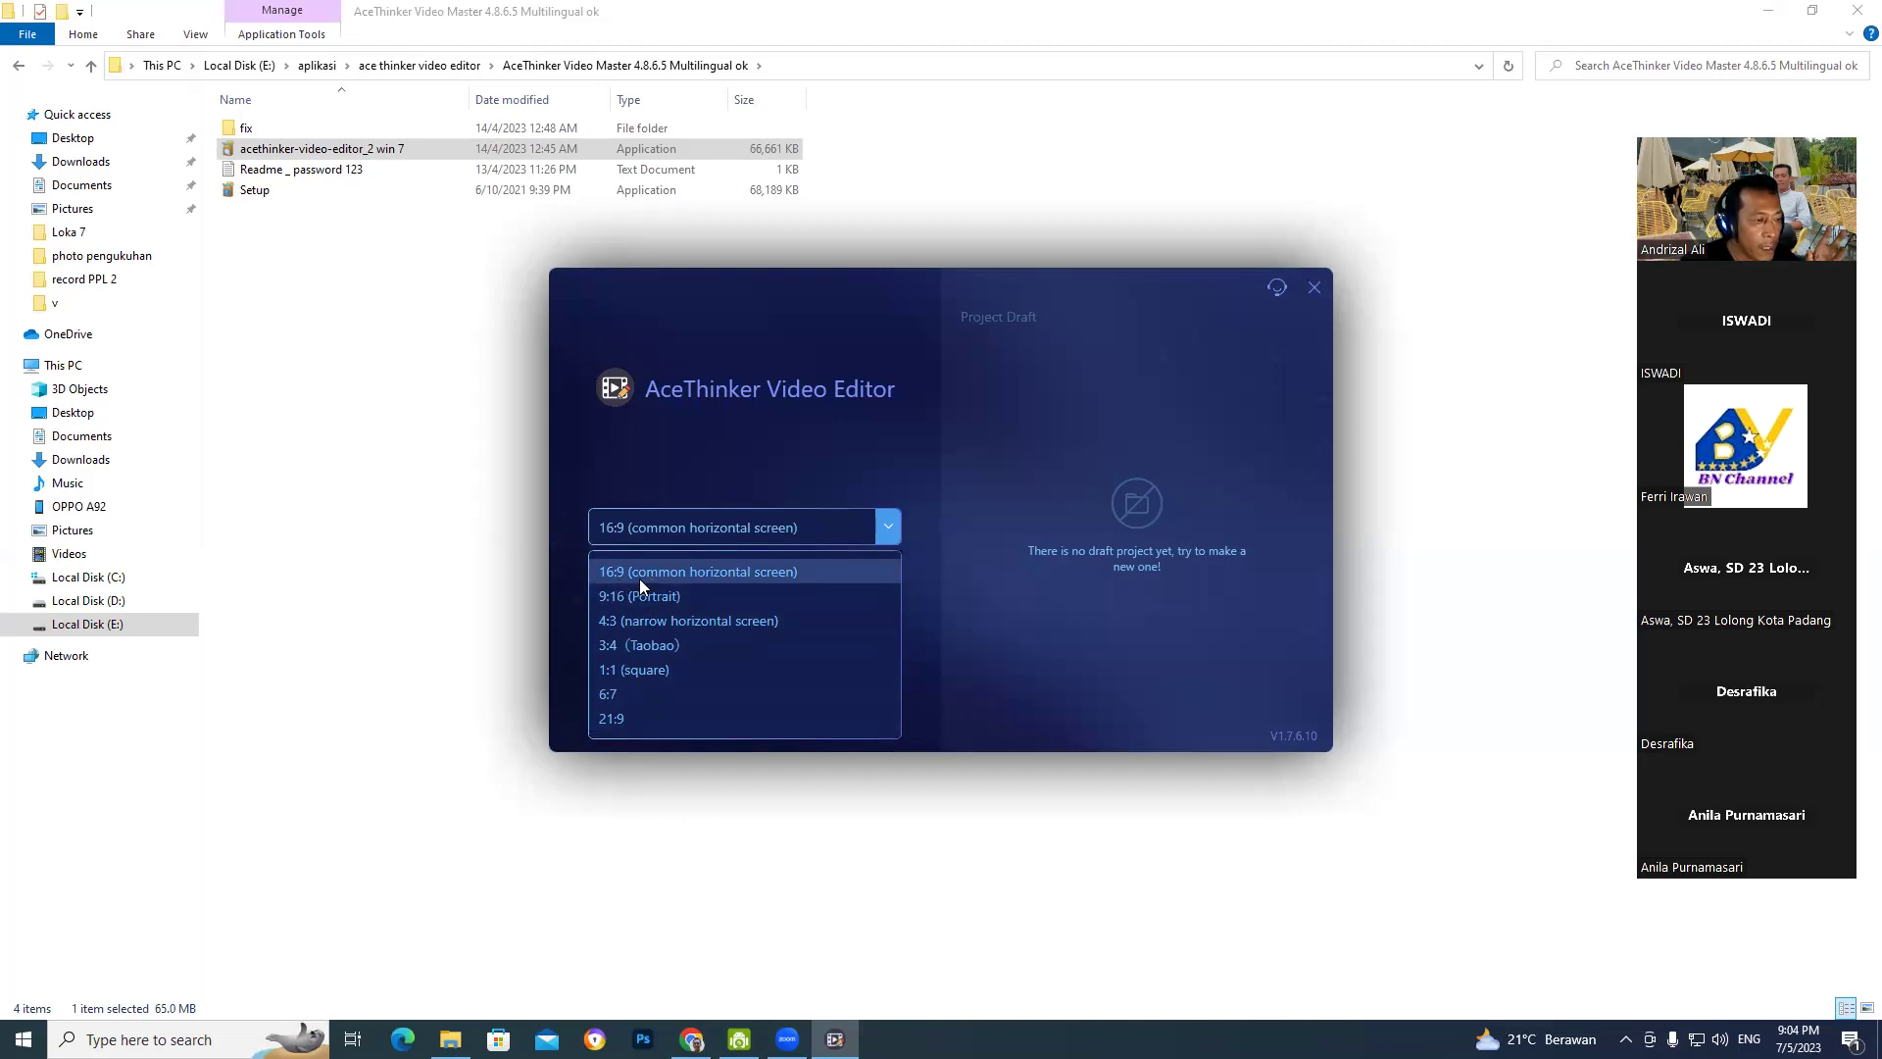
pyautogui.click(686, 572)
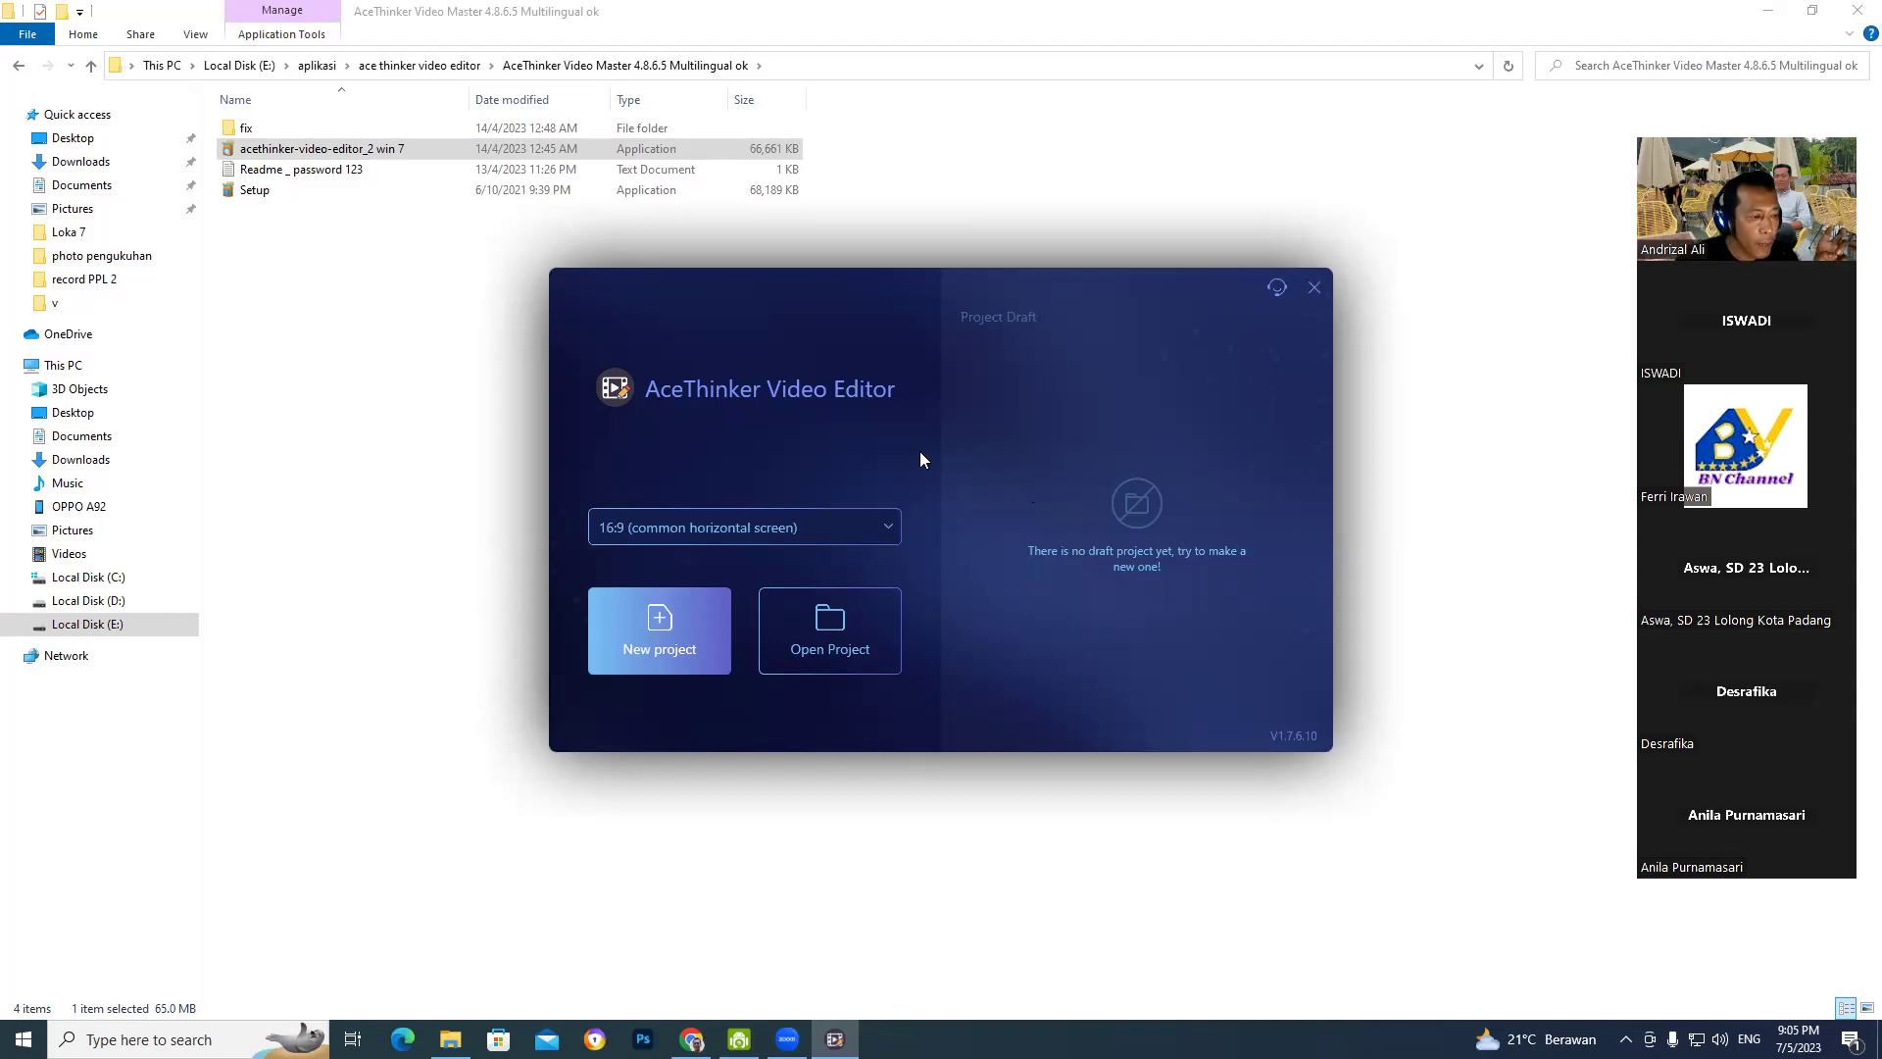
pyautogui.click(666, 633)
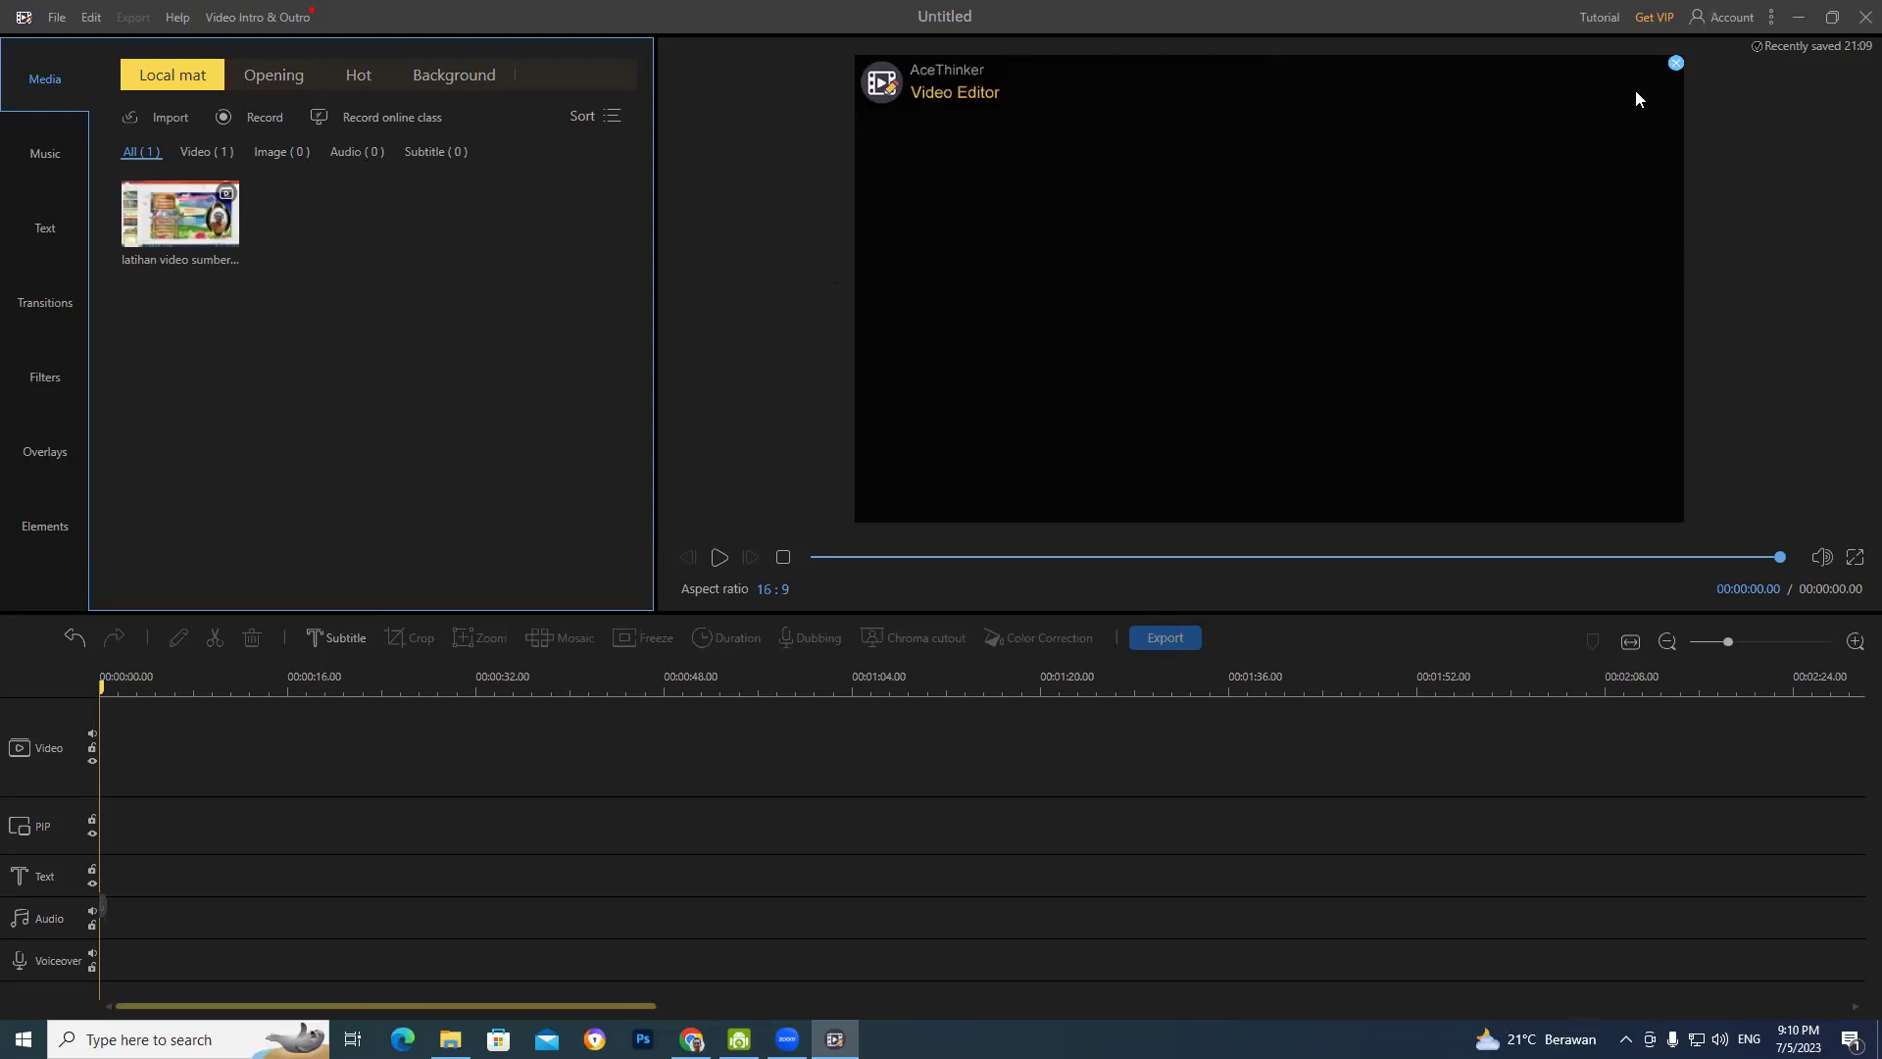
# - Sign in to the AceThinker Video Editor account using the Google login option
pyautogui.click(1717, 18)
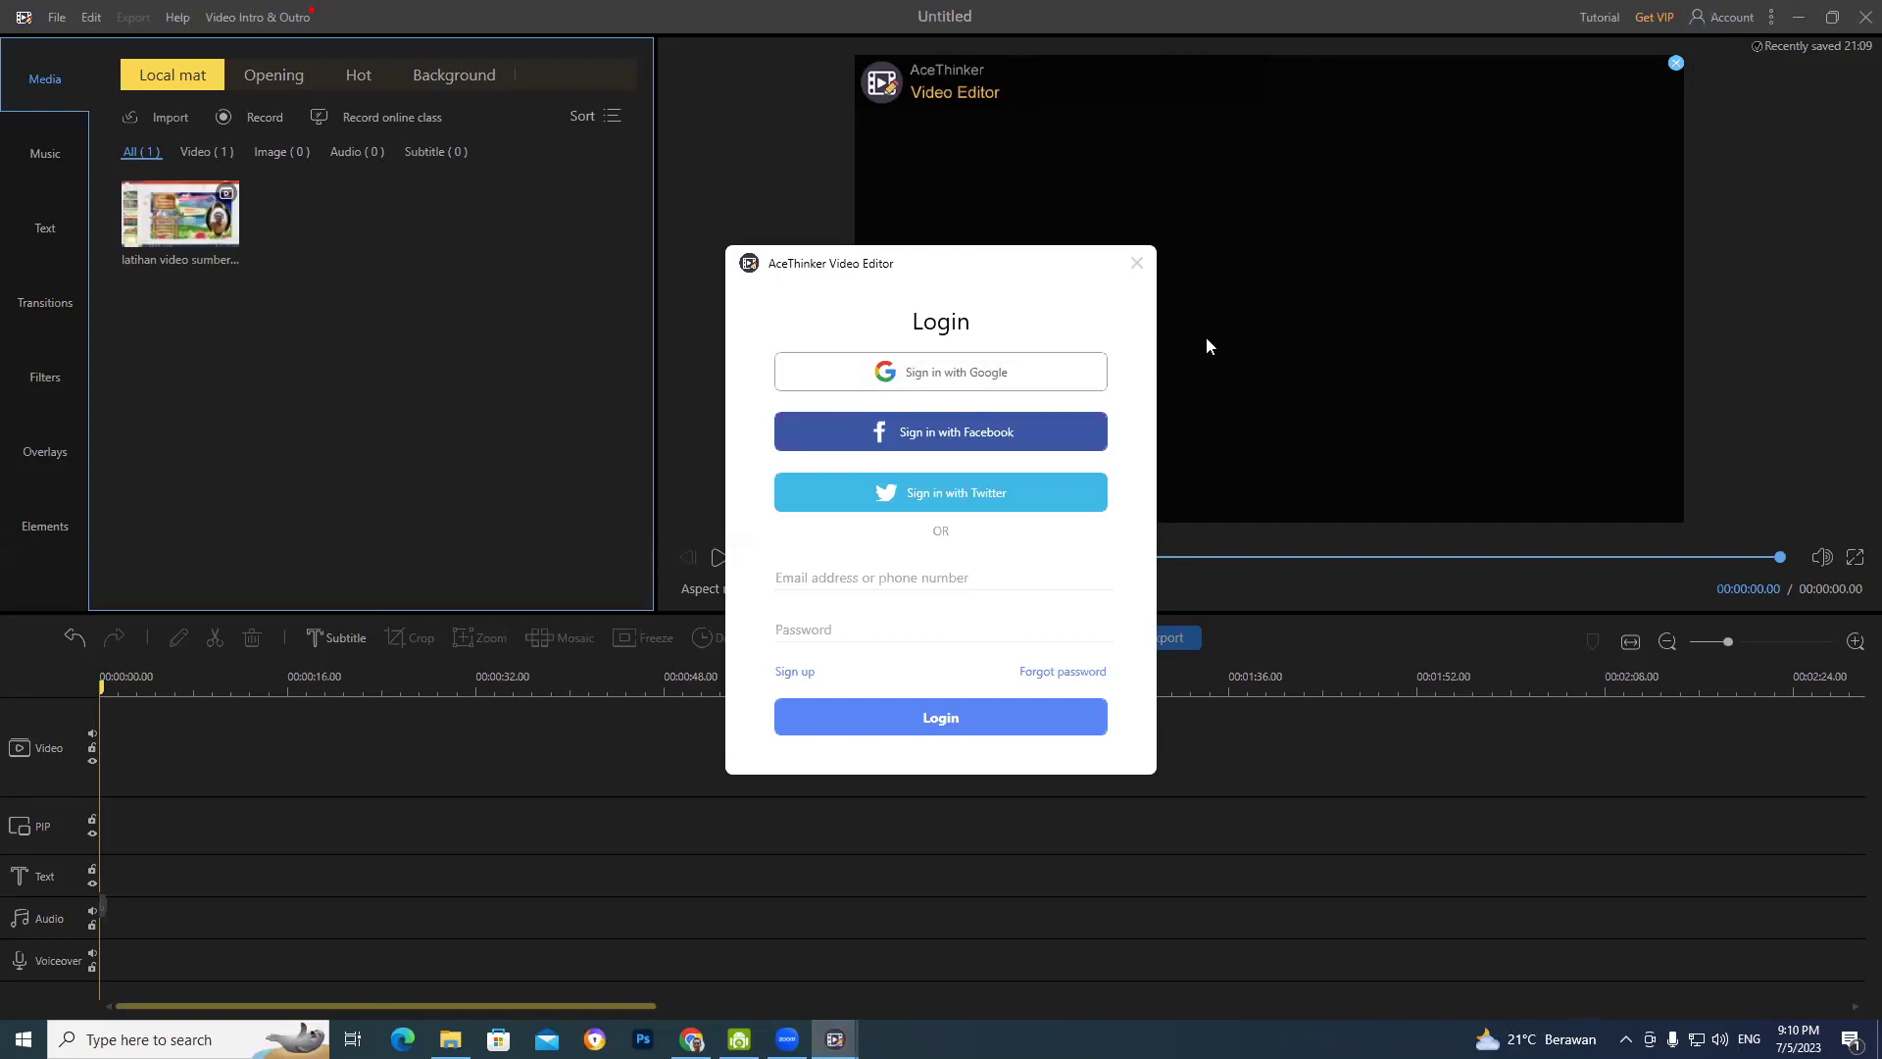
pyautogui.click(941, 388)
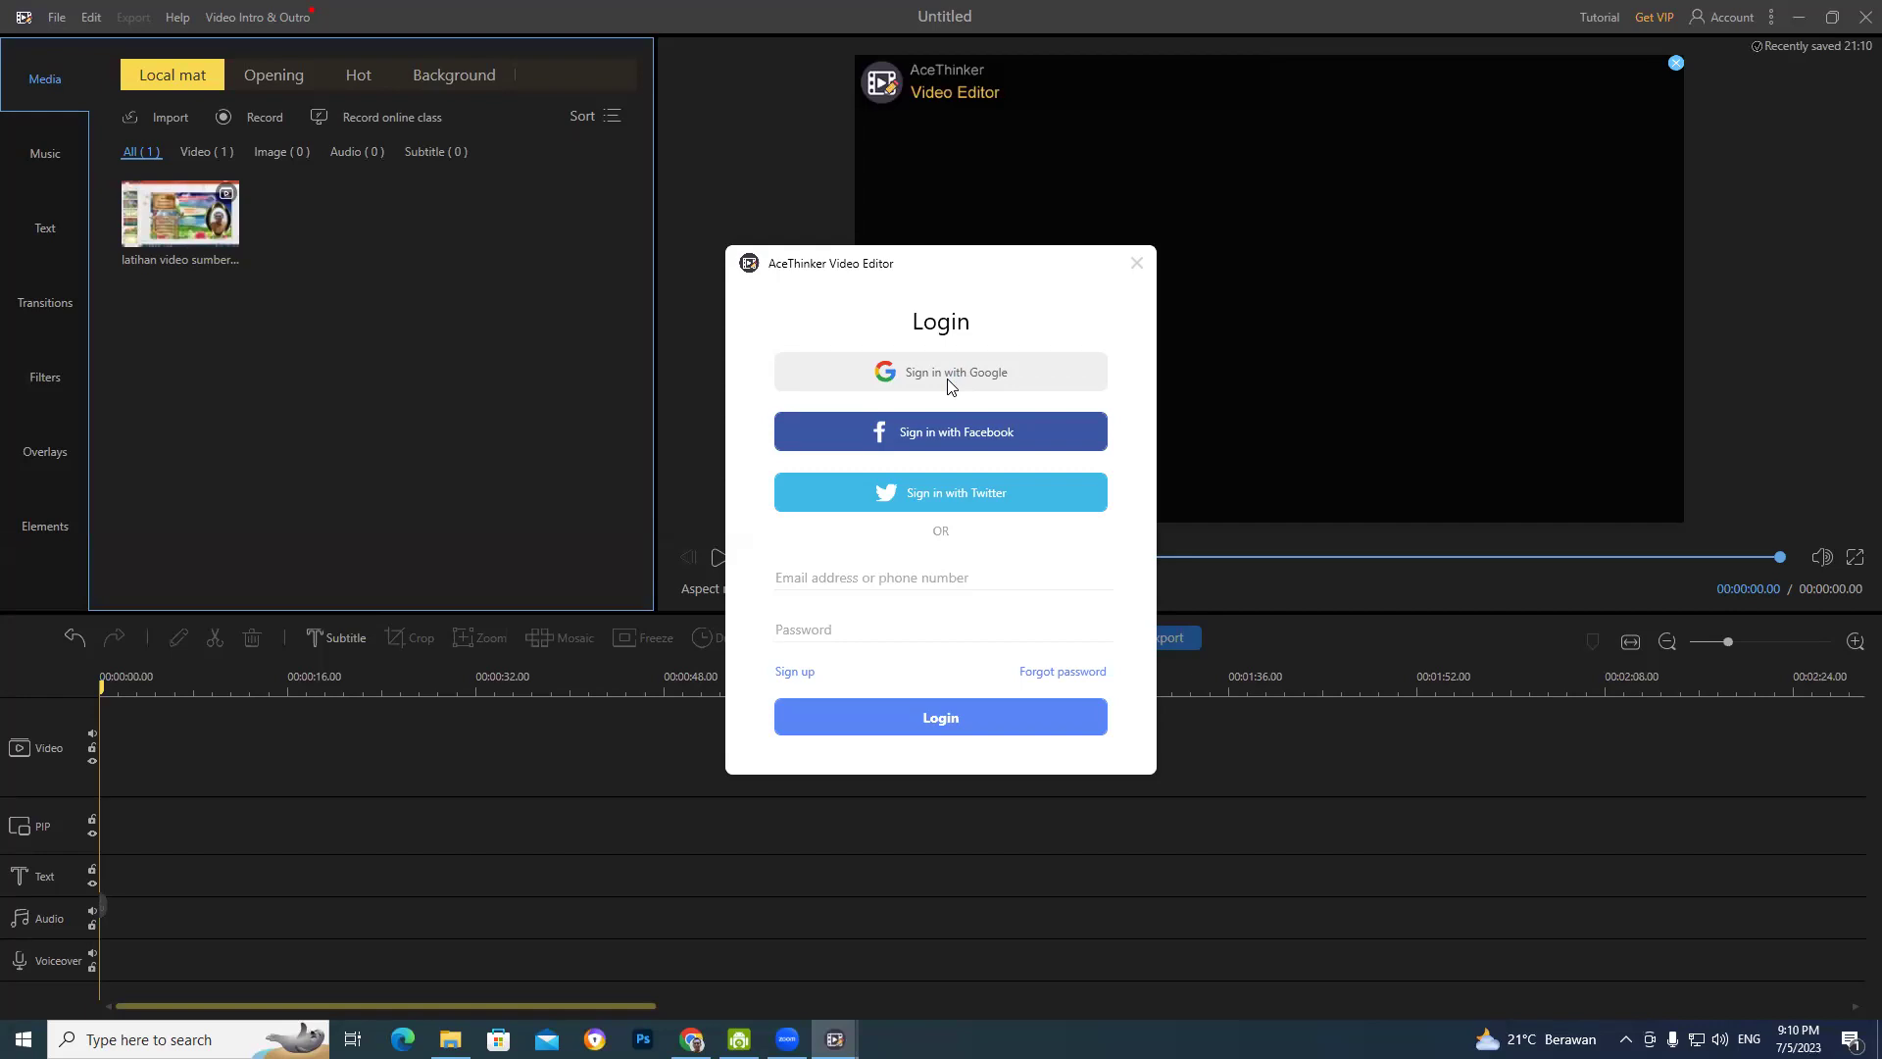
pyautogui.click(948, 382)
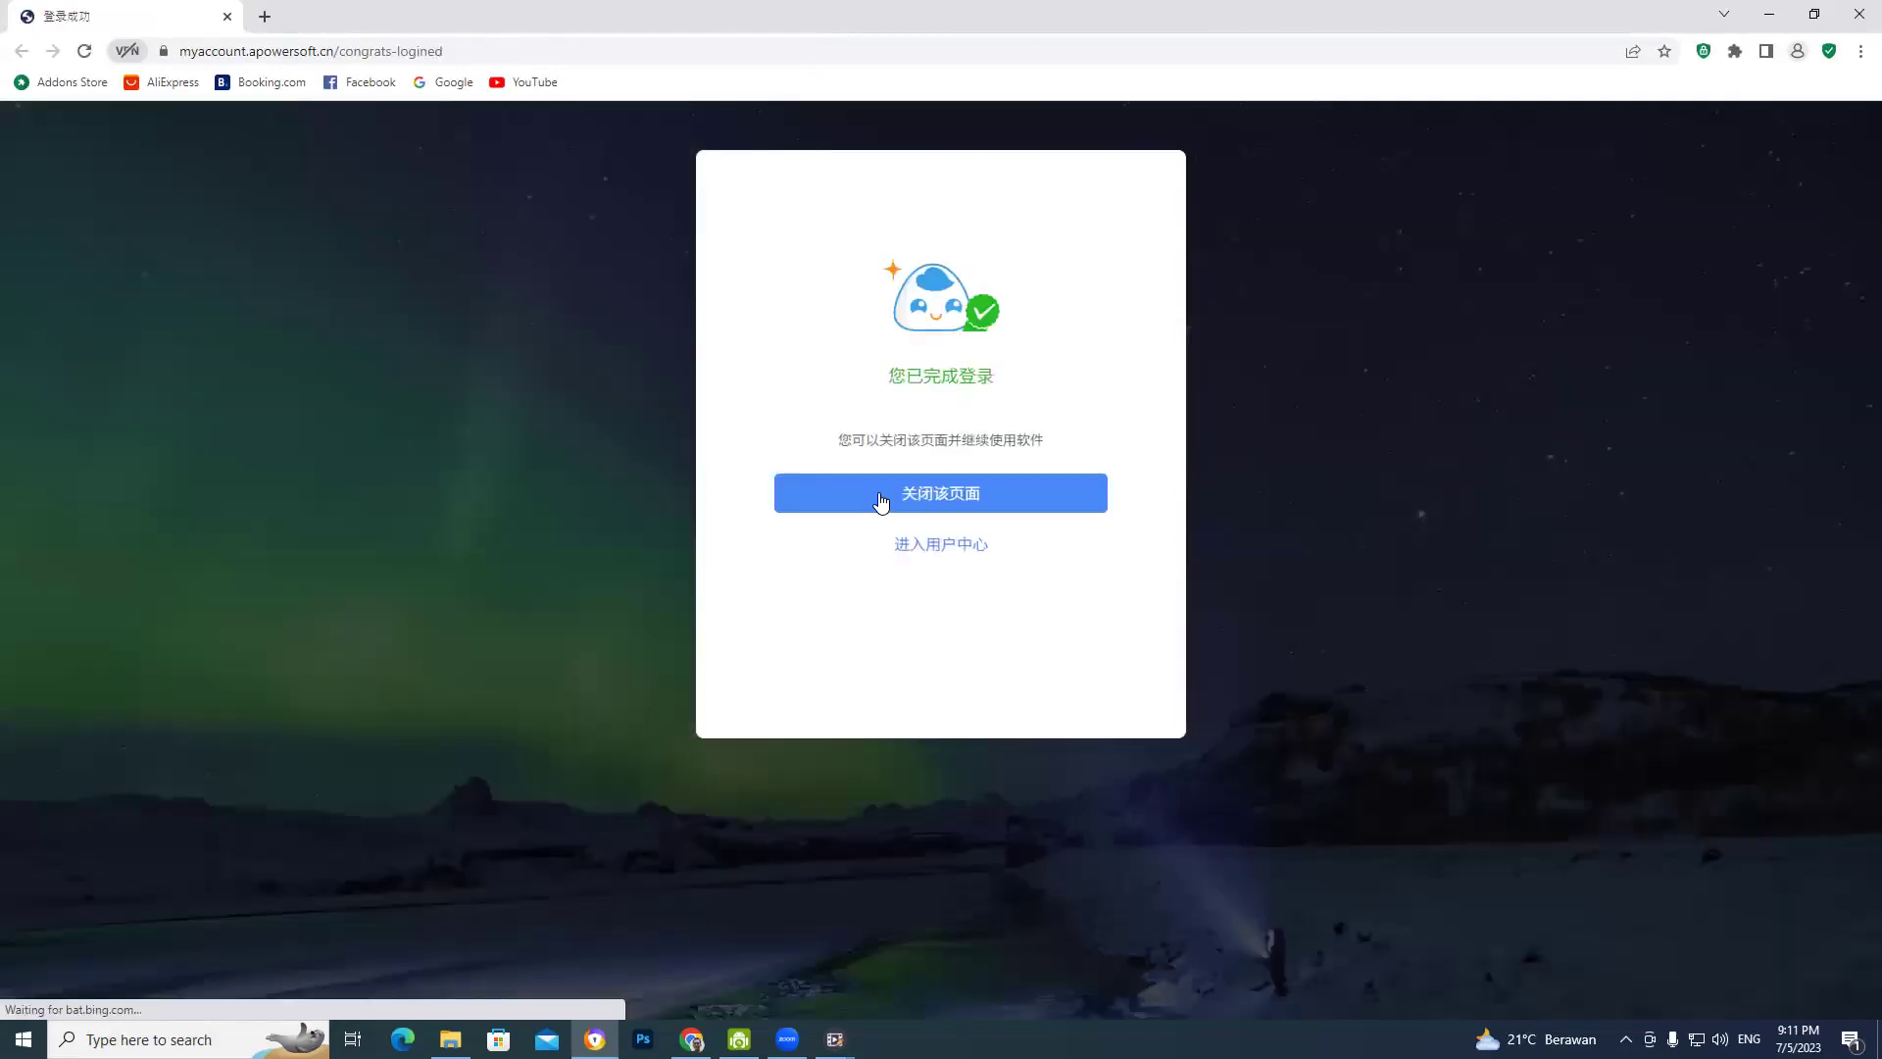
# - Close the login confirmation page in the browser and switch back to the Untitled project in AceThinker Video Editor
pyautogui.click(881, 501)
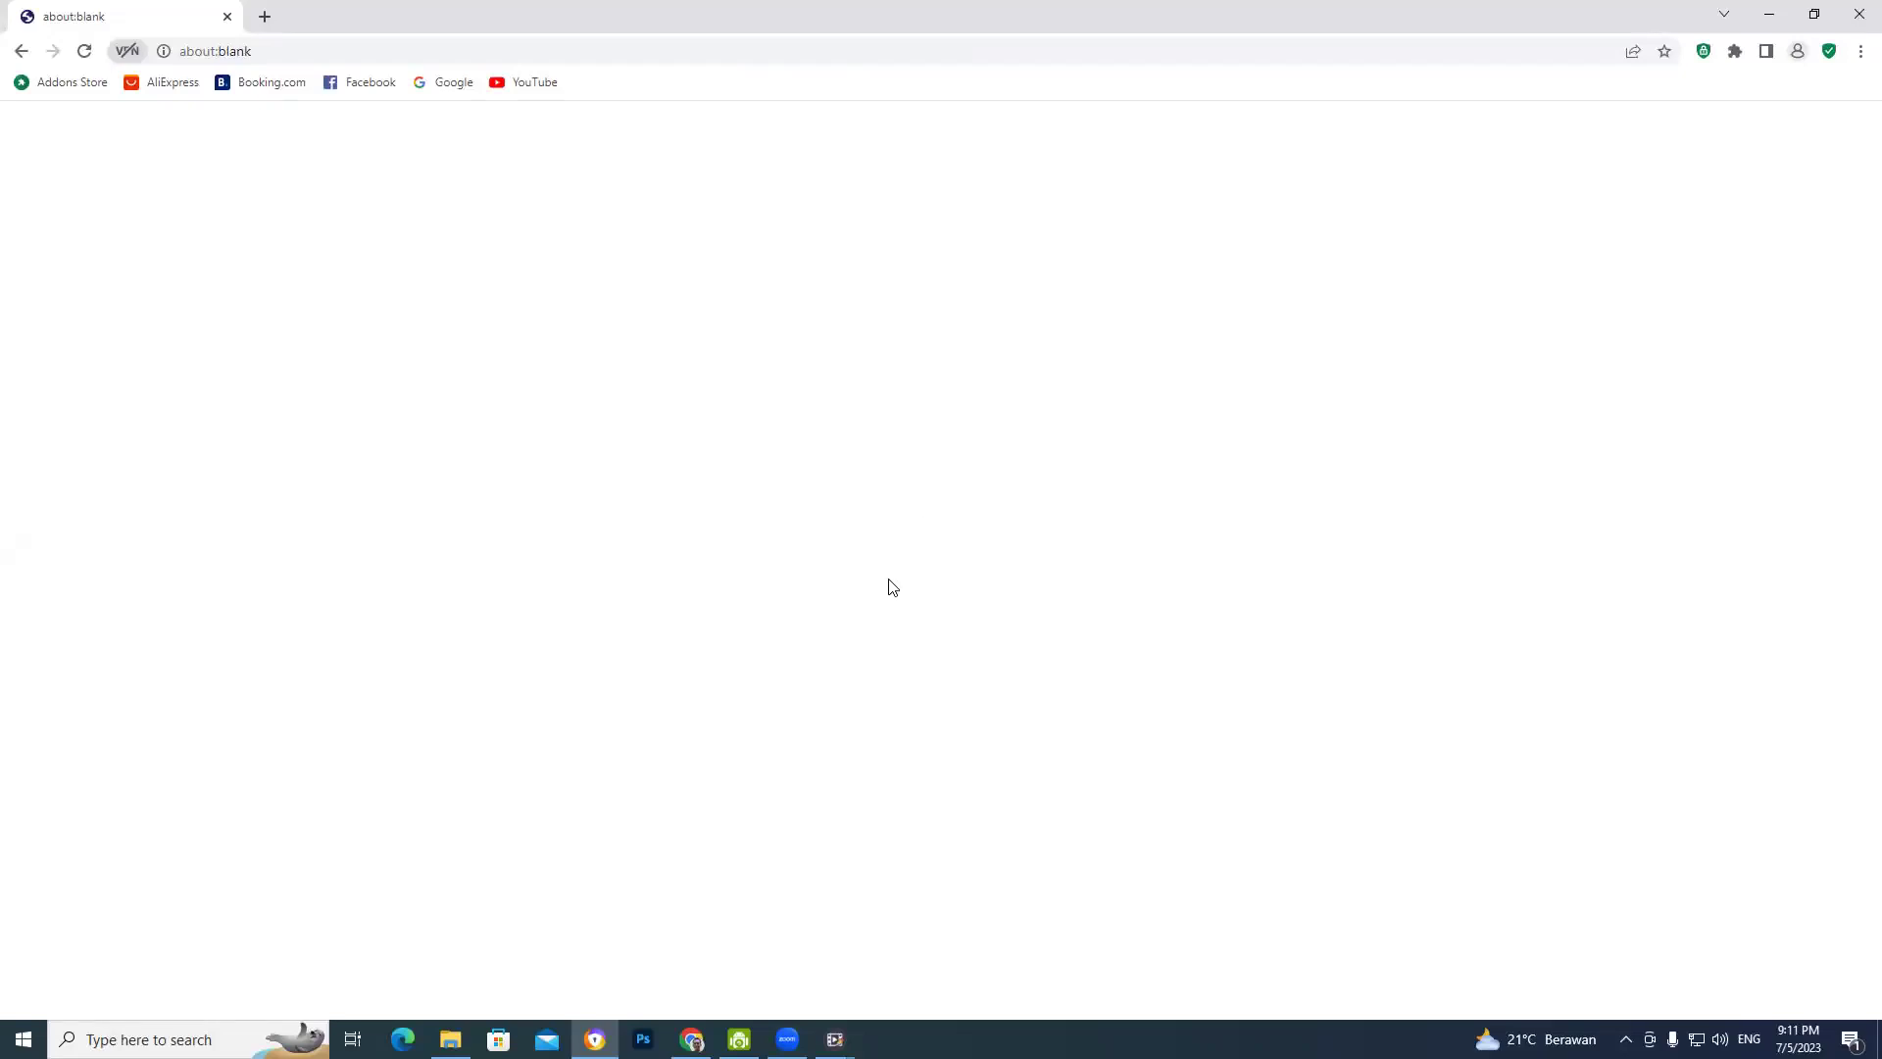
pyautogui.click(835, 1039)
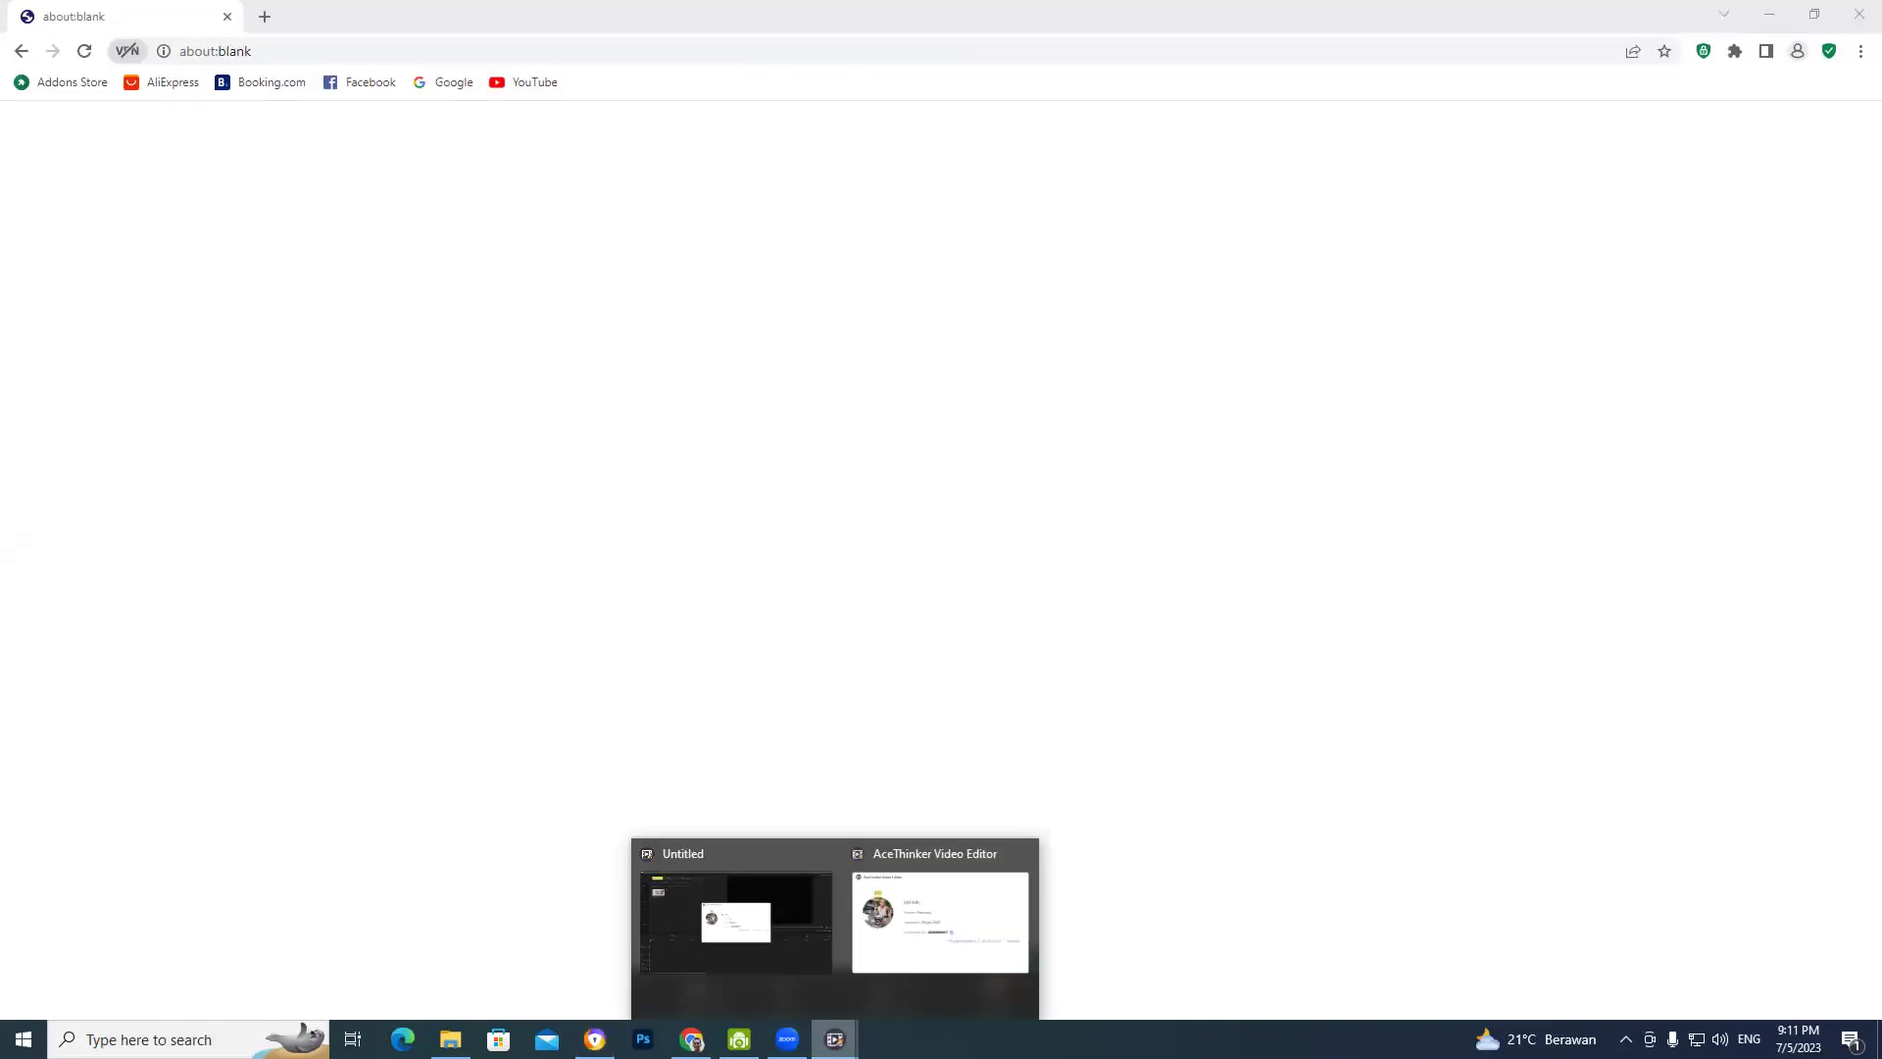
pyautogui.click(700, 882)
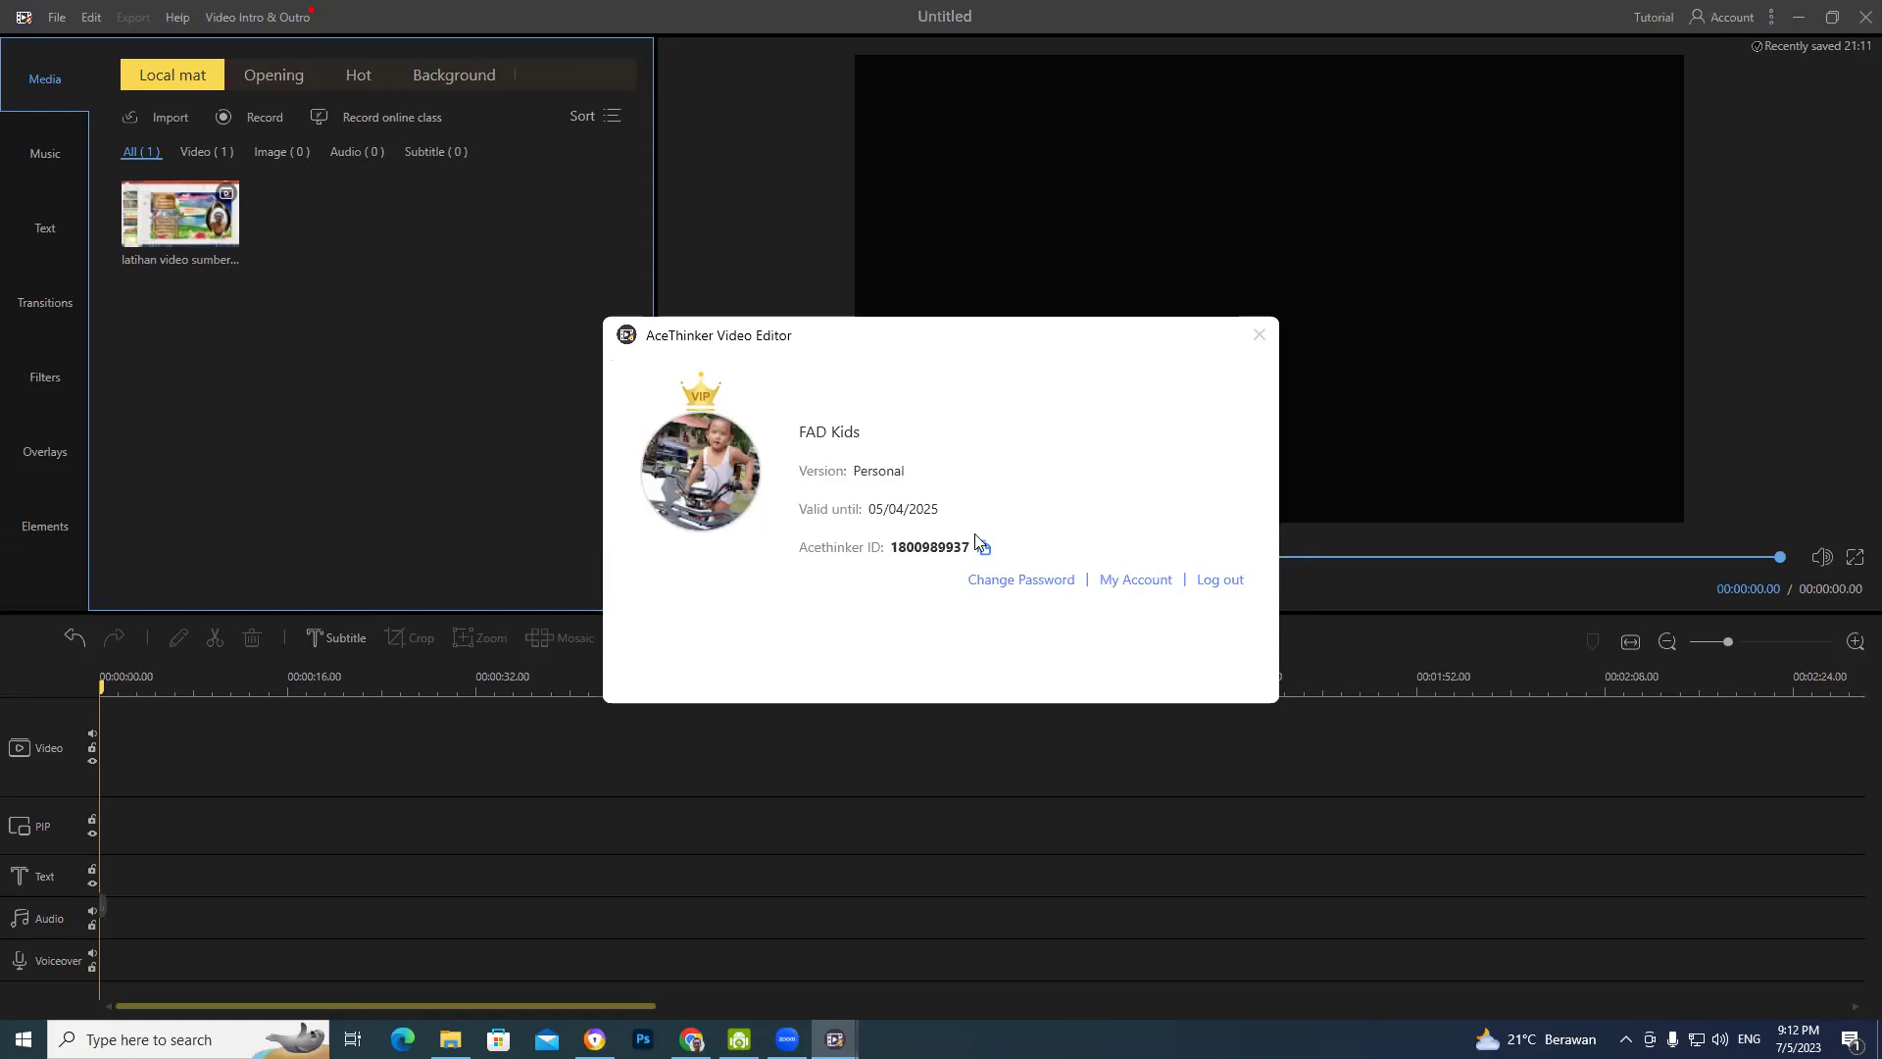
# - Open the Readme text file in the AceThinker Video Master folder and copy the first licence key
pyautogui.moveTo(450, 1037)
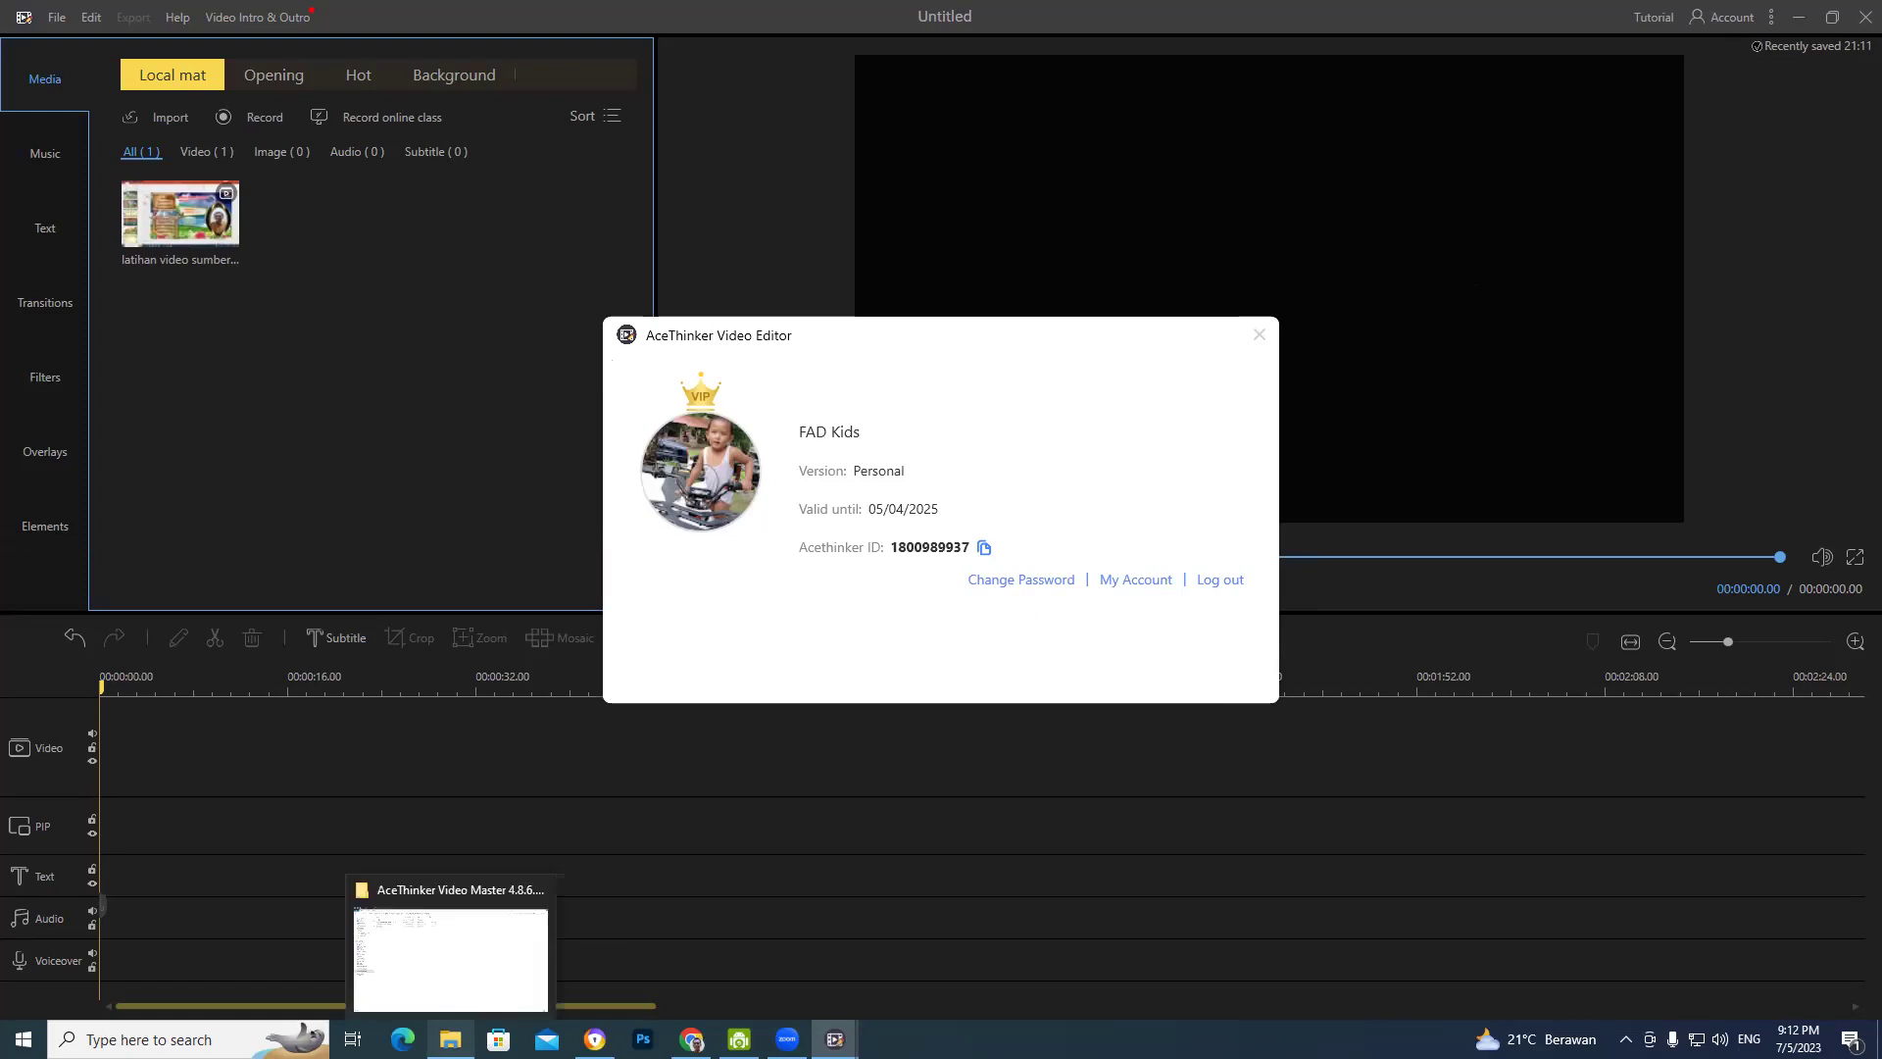
pyautogui.click(456, 945)
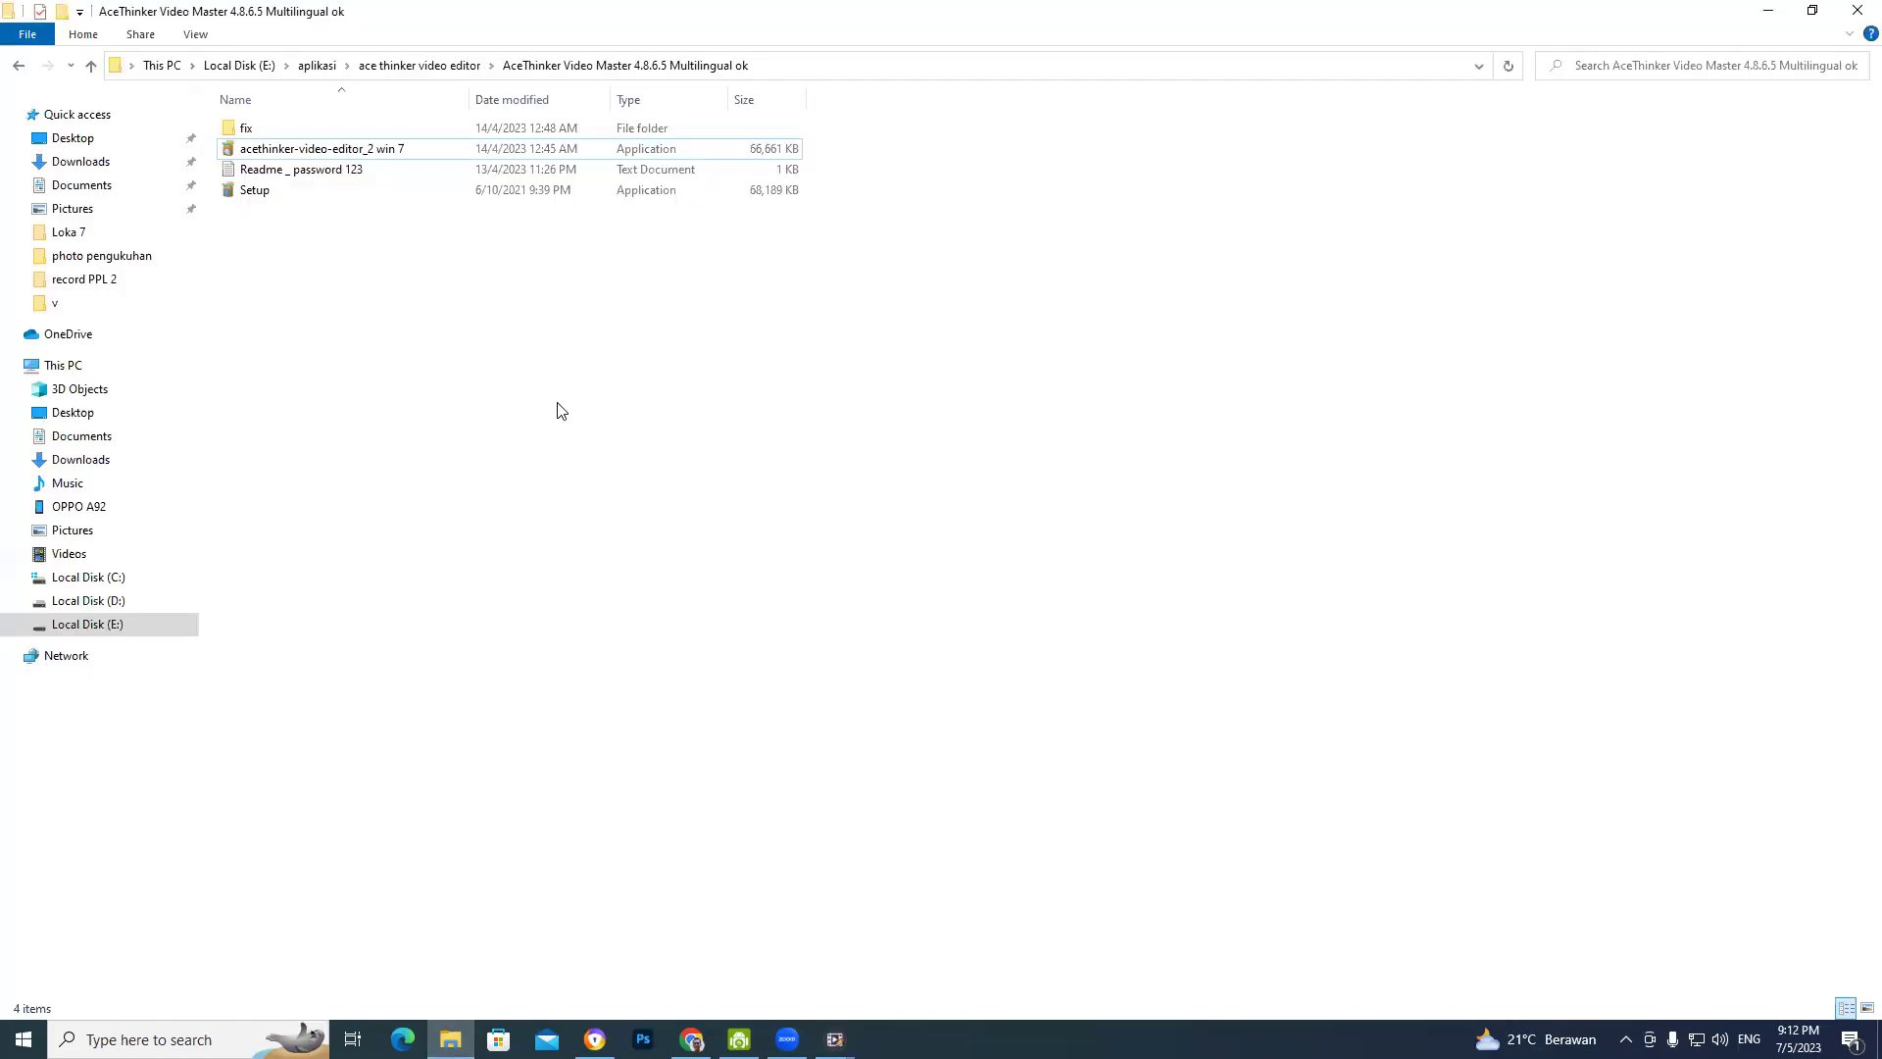
pyautogui.doubleClick(390, 170)
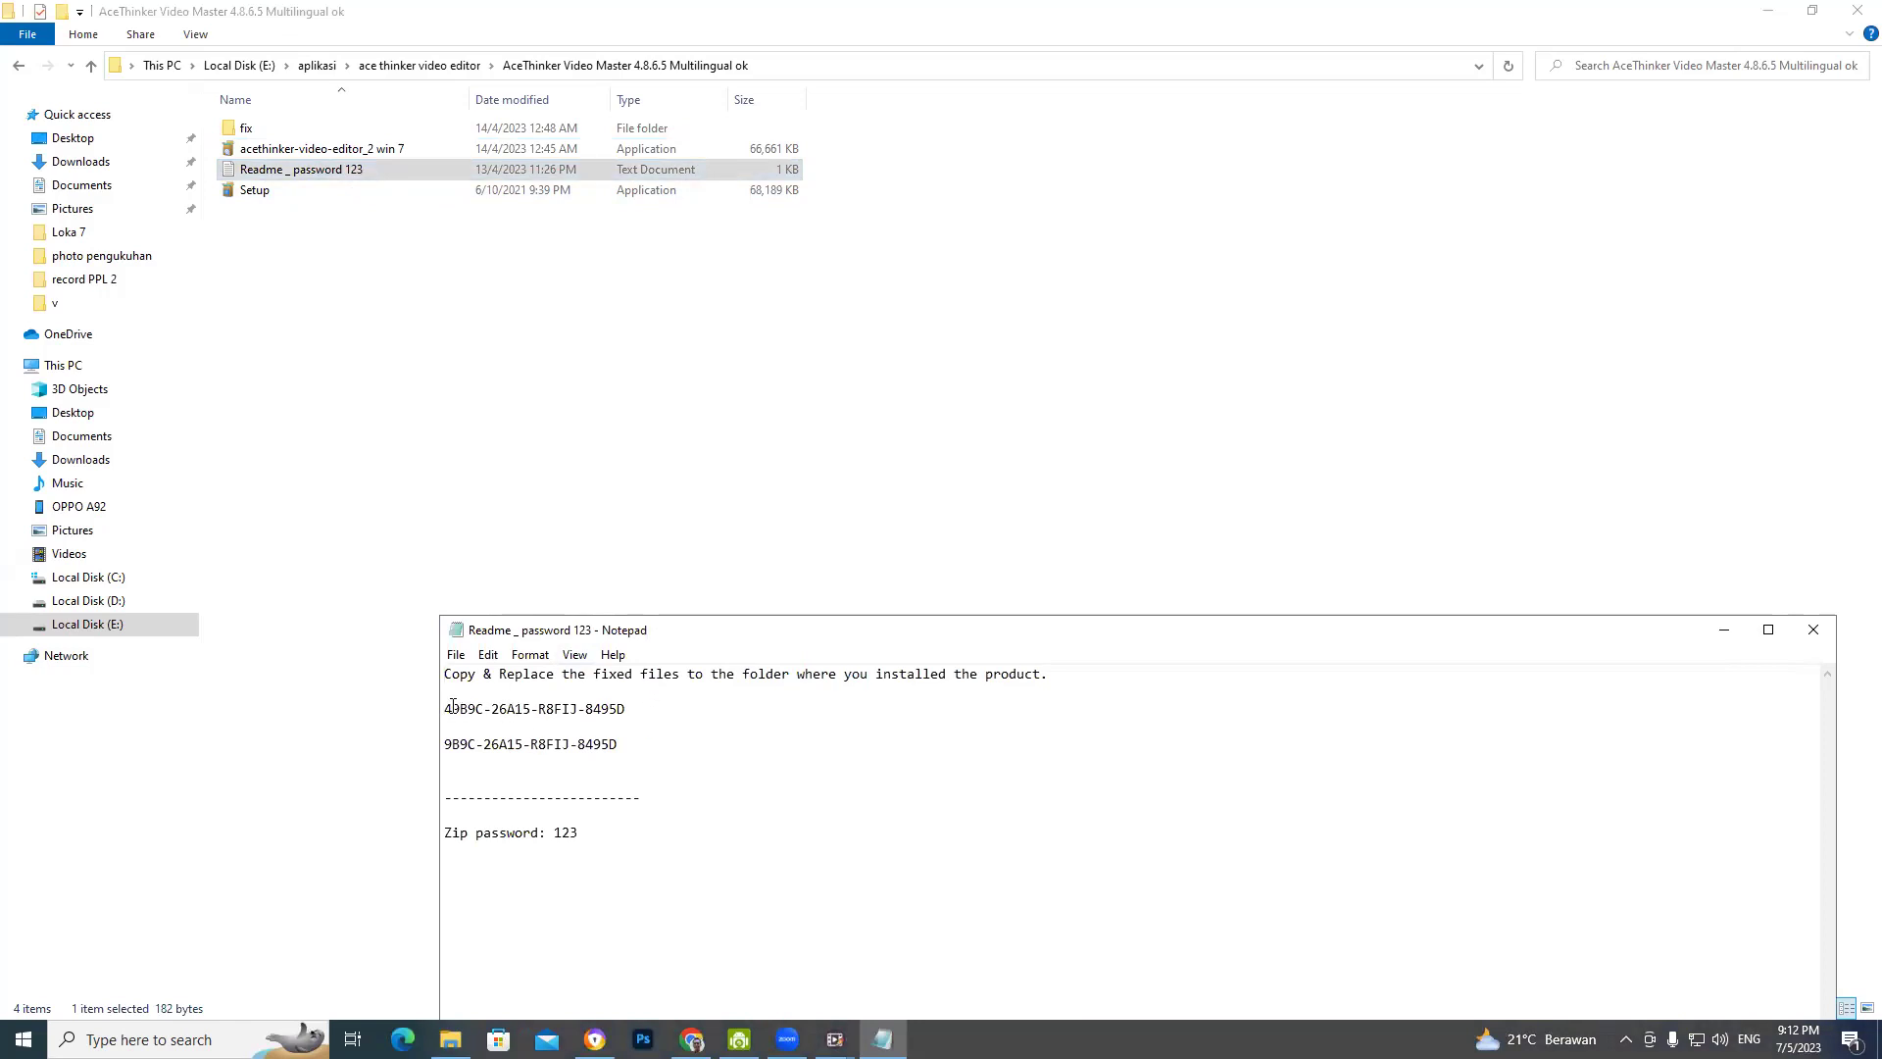
pyautogui.moveTo(446, 707); pyautogui.dragTo(639, 715)
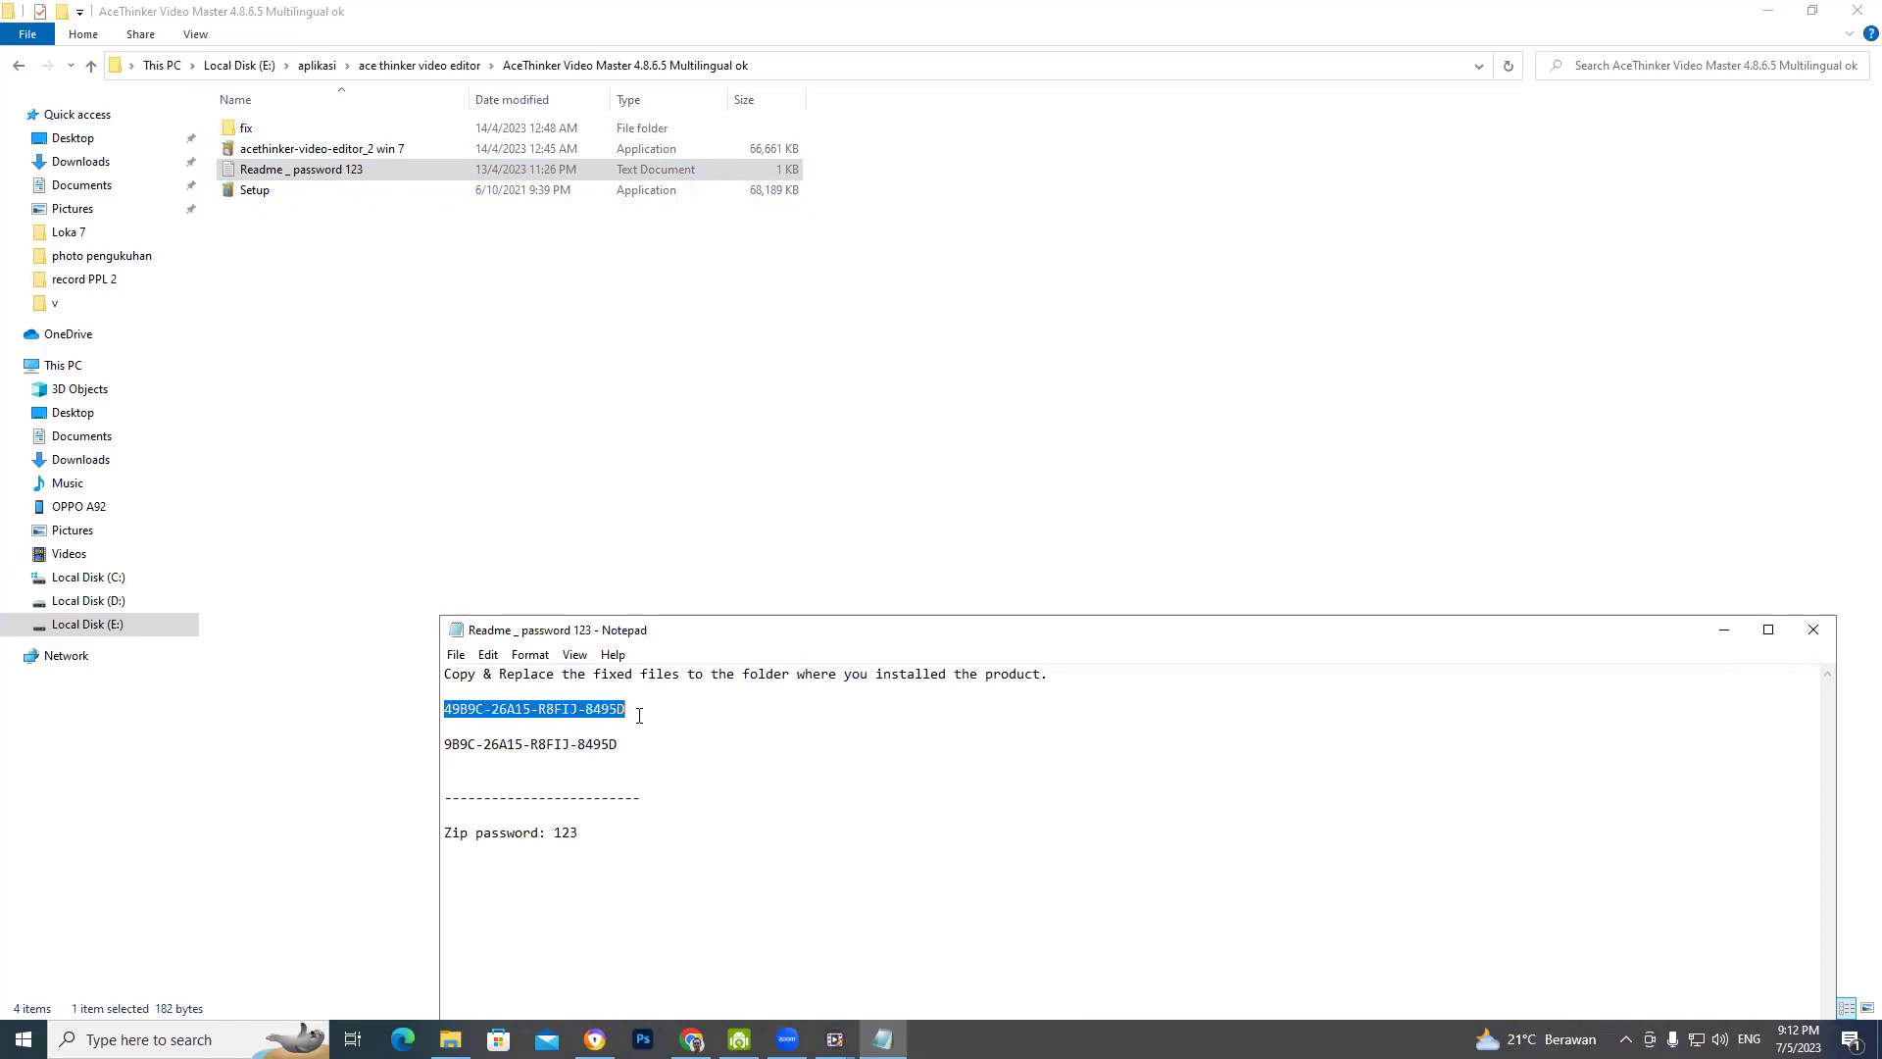
pyautogui.rightClick(586, 710)
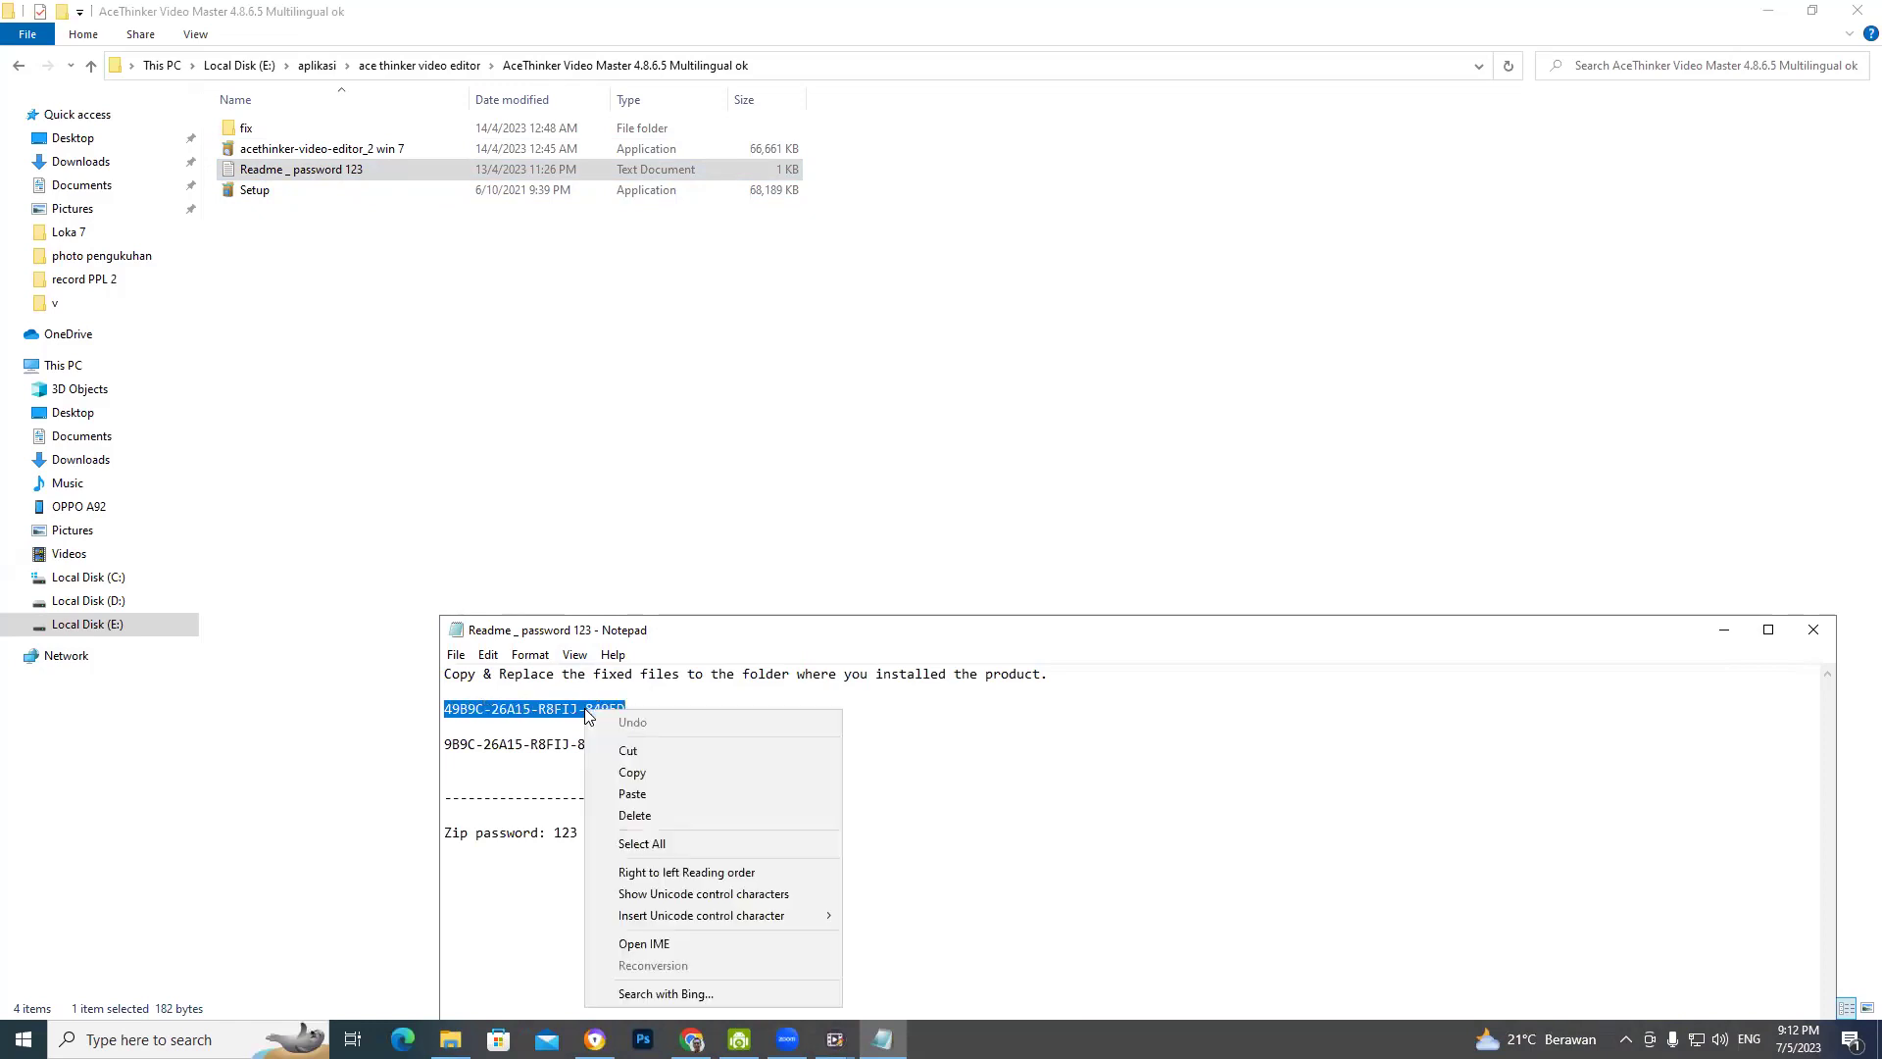
pyautogui.click(630, 775)
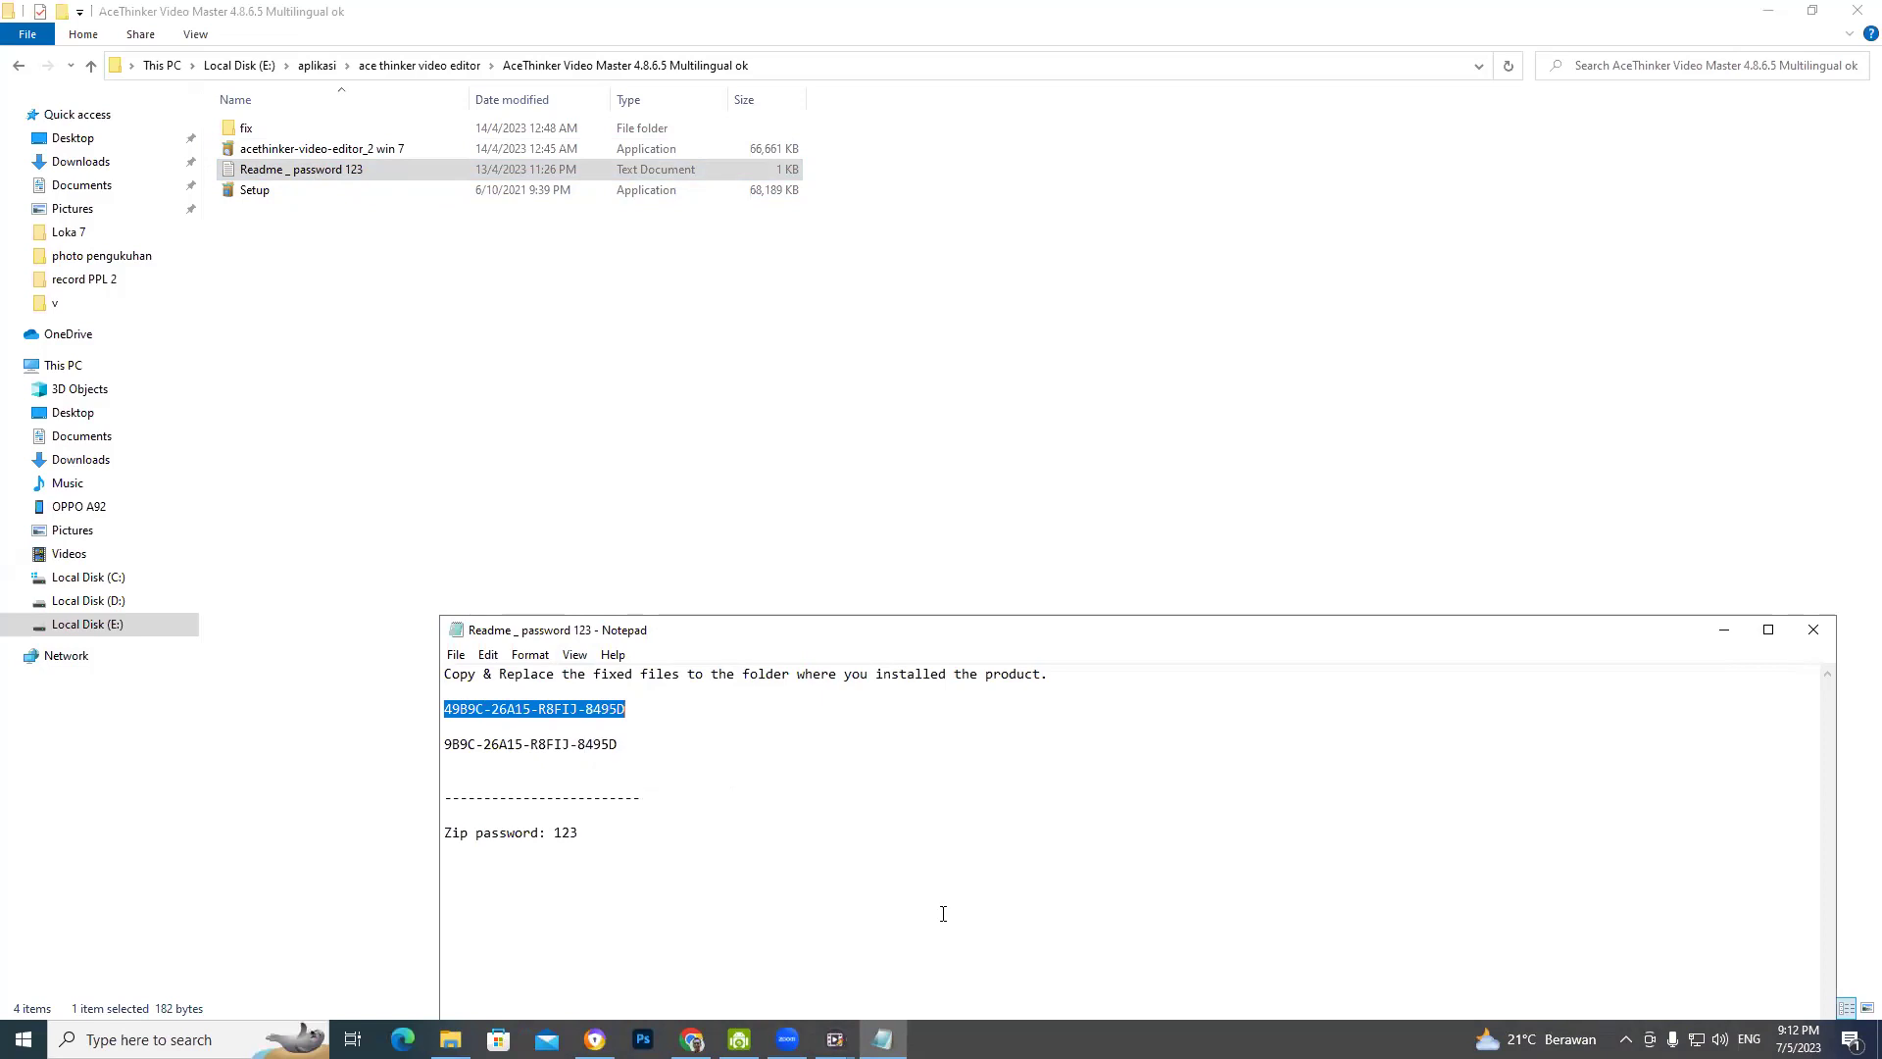
# - Return to the Untitled project in AceThinker Video Editor and close the account information dialog and the Readme text file
pyautogui.moveTo(835, 1040)
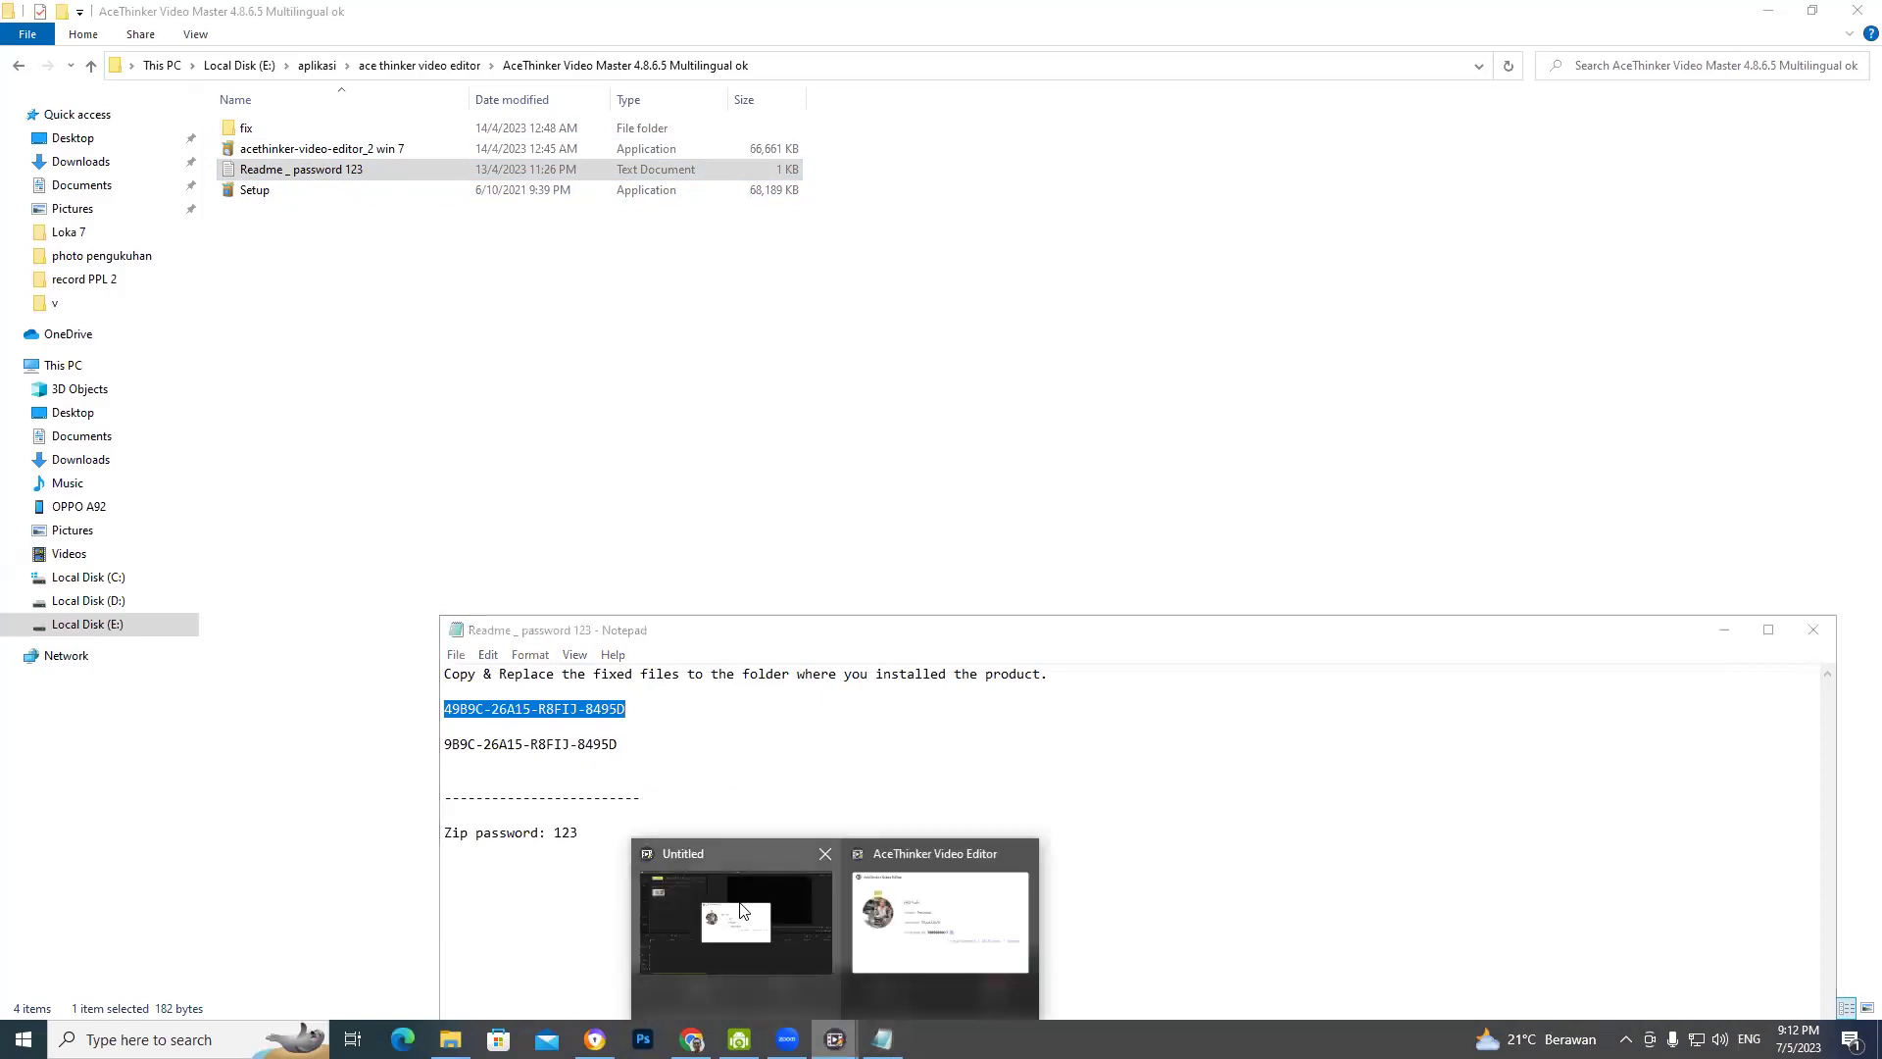
pyautogui.click(782, 892)
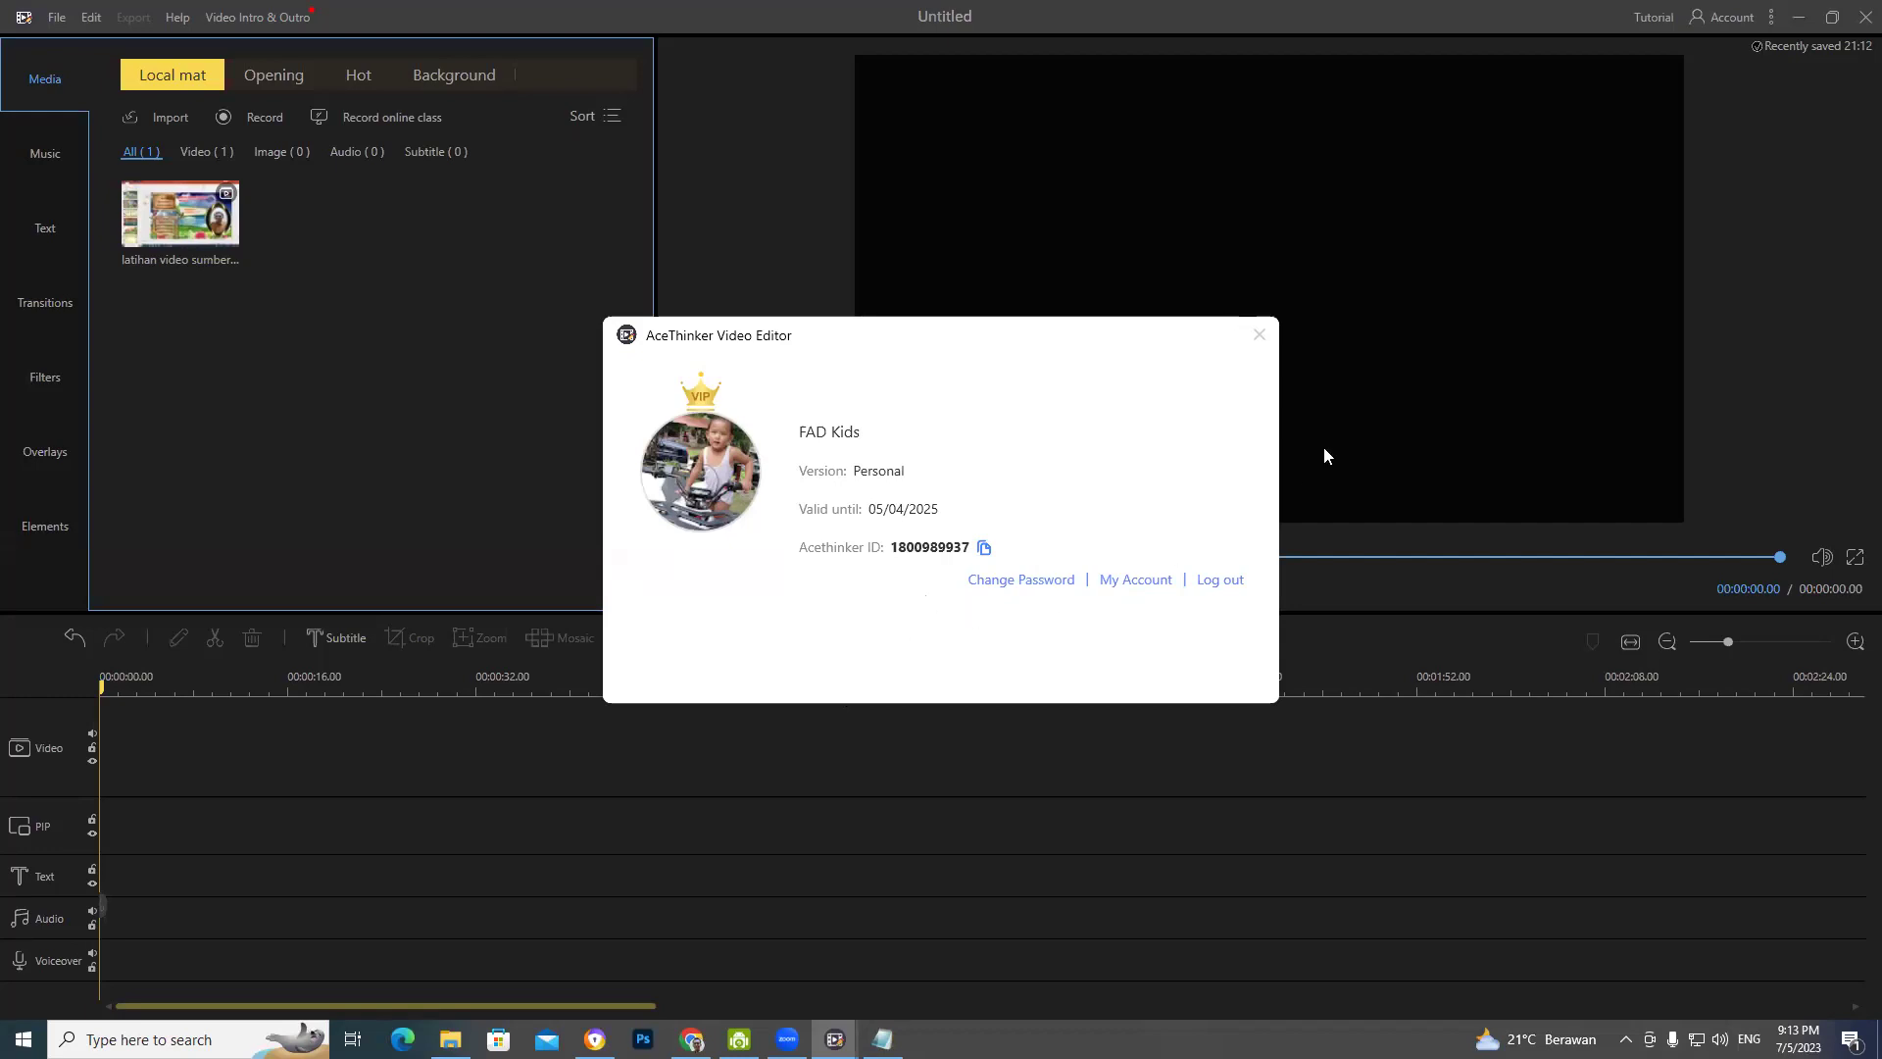
pyautogui.click(1259, 335)
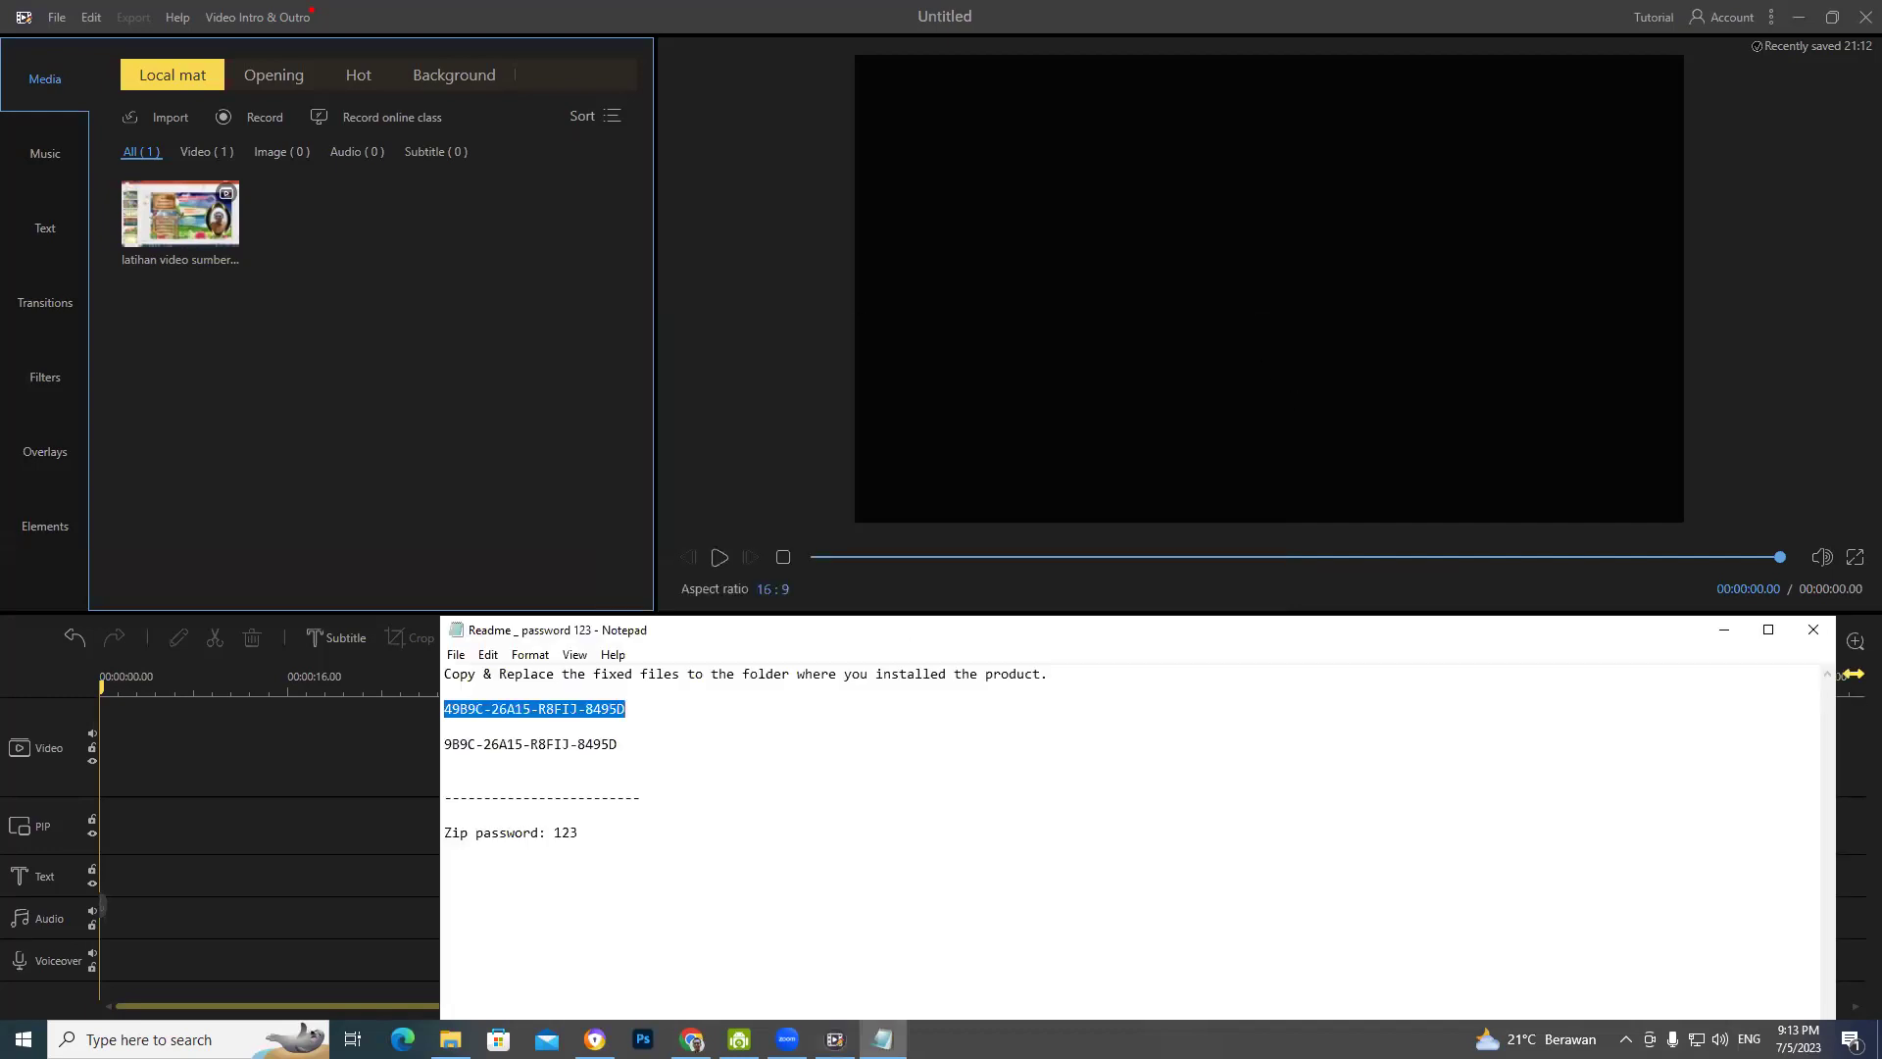
pyautogui.click(1813, 630)
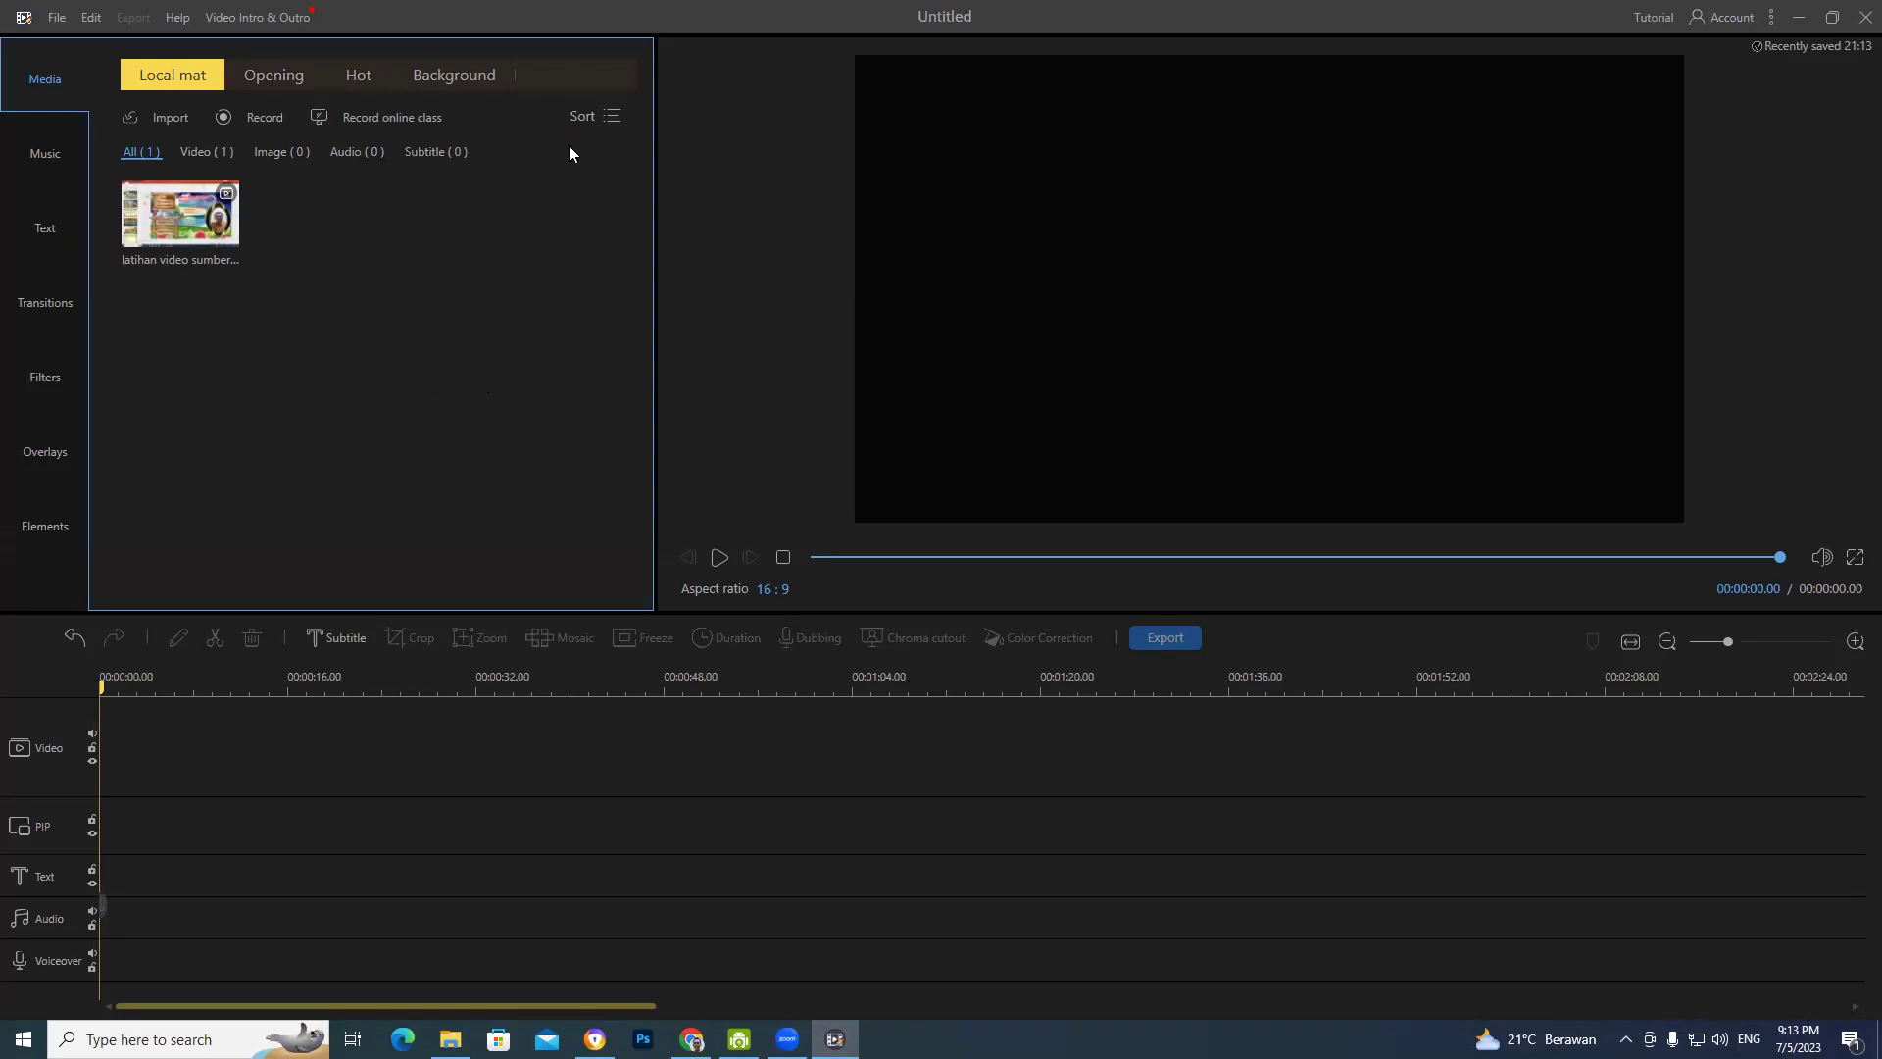
# - Preview the clip latihan video sumber belajar.wmv in the local media and delete it from there
pyautogui.moveTo(125, 260)
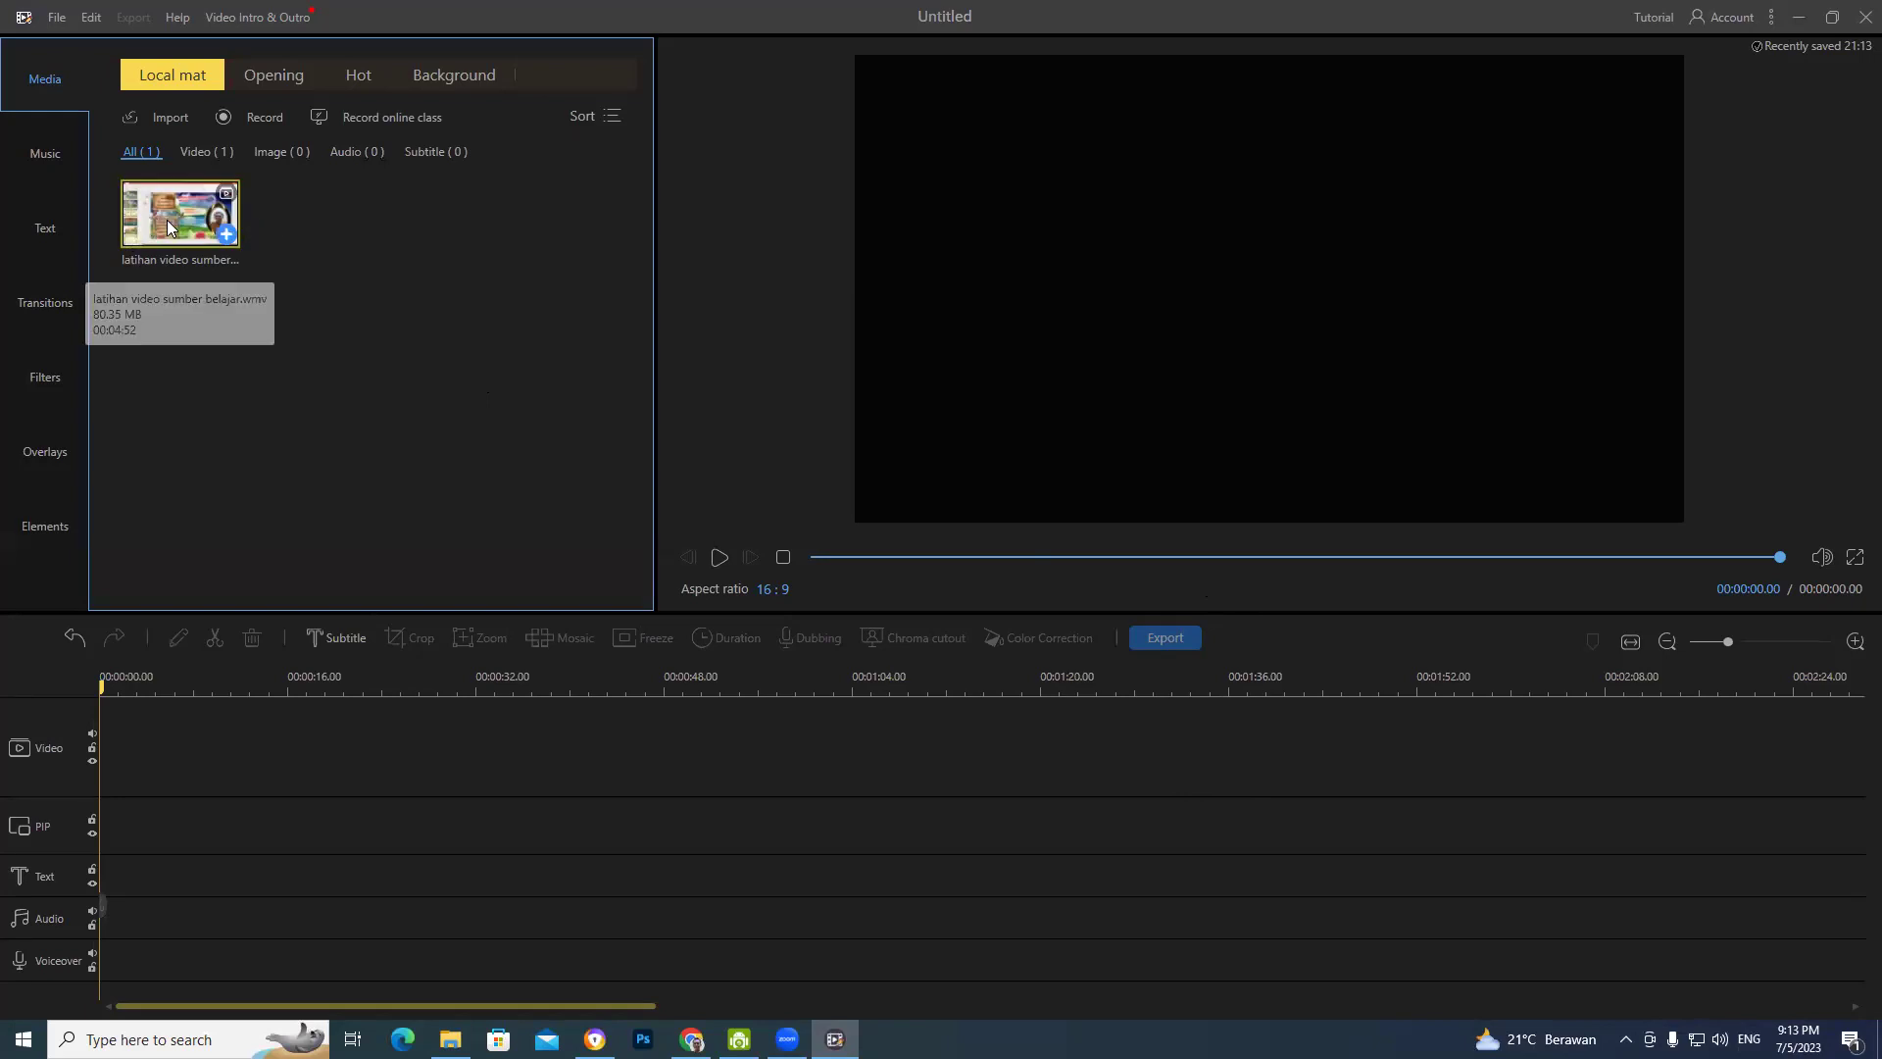
pyautogui.moveTo(170, 229)
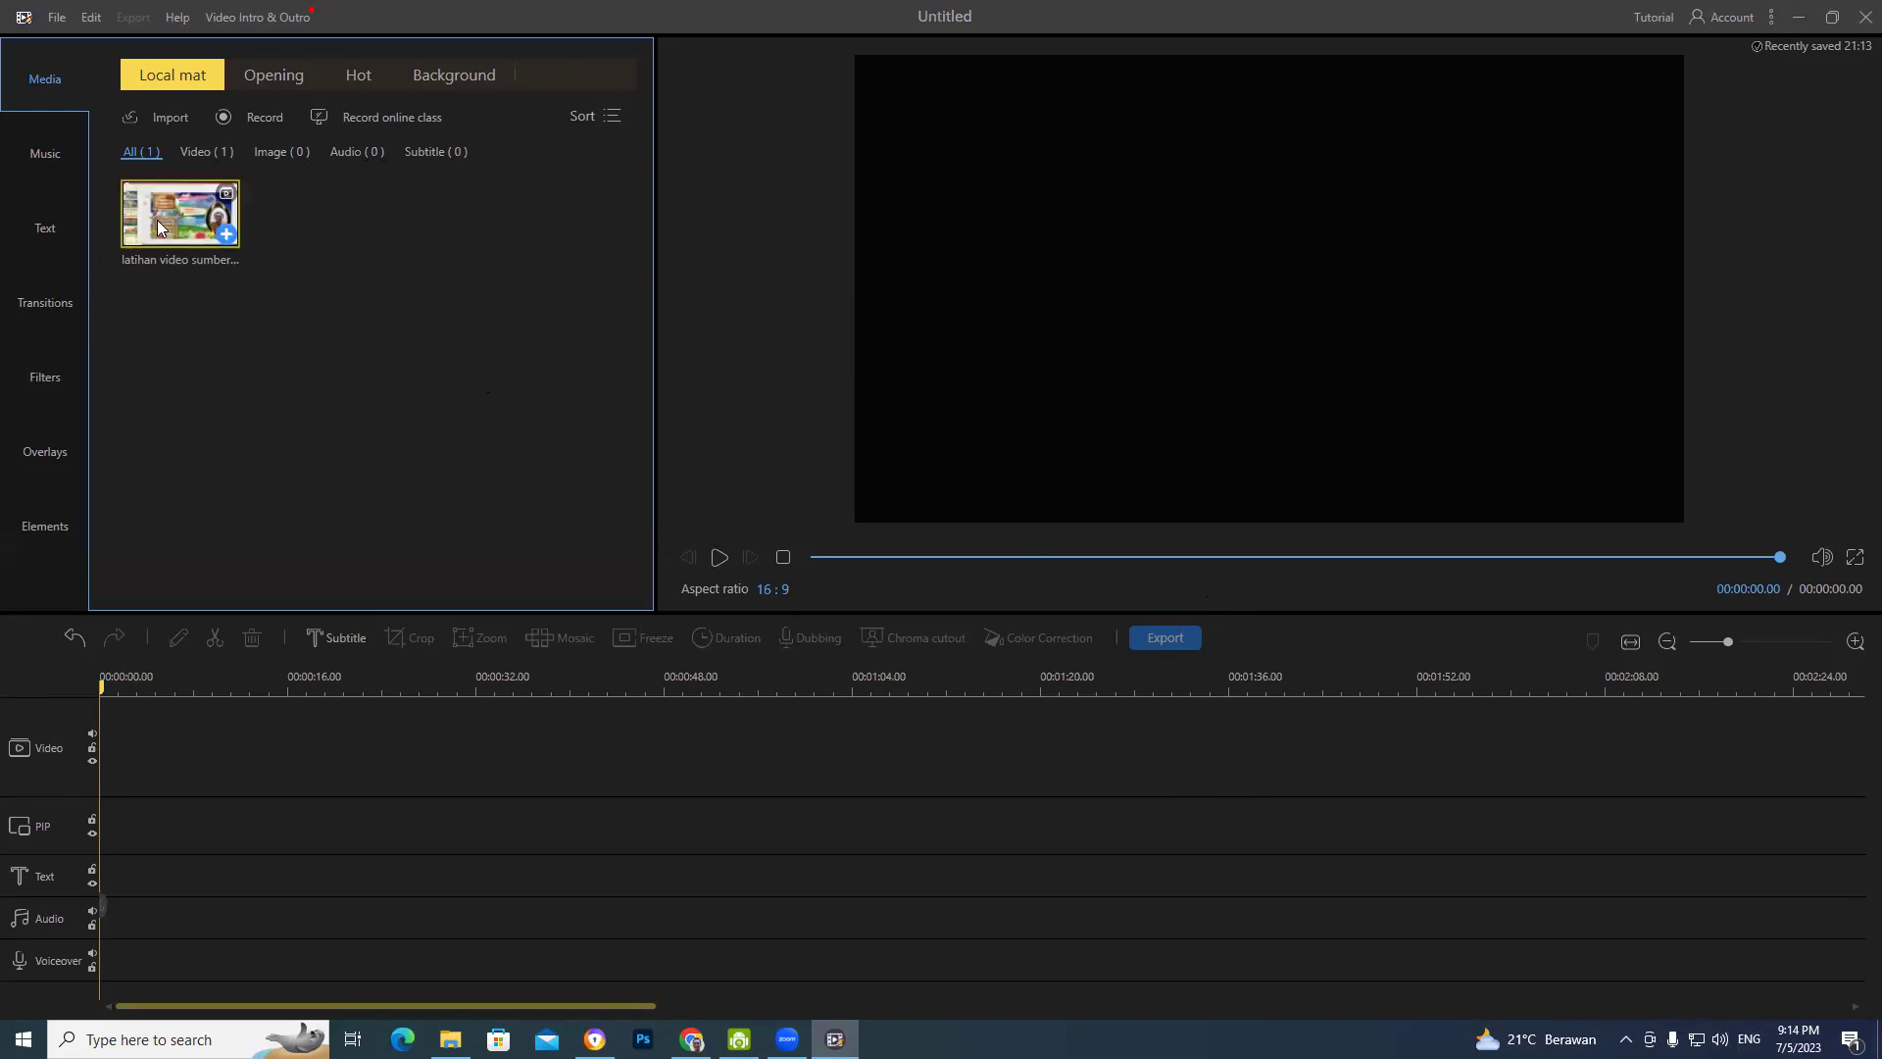
pyautogui.click(158, 223)
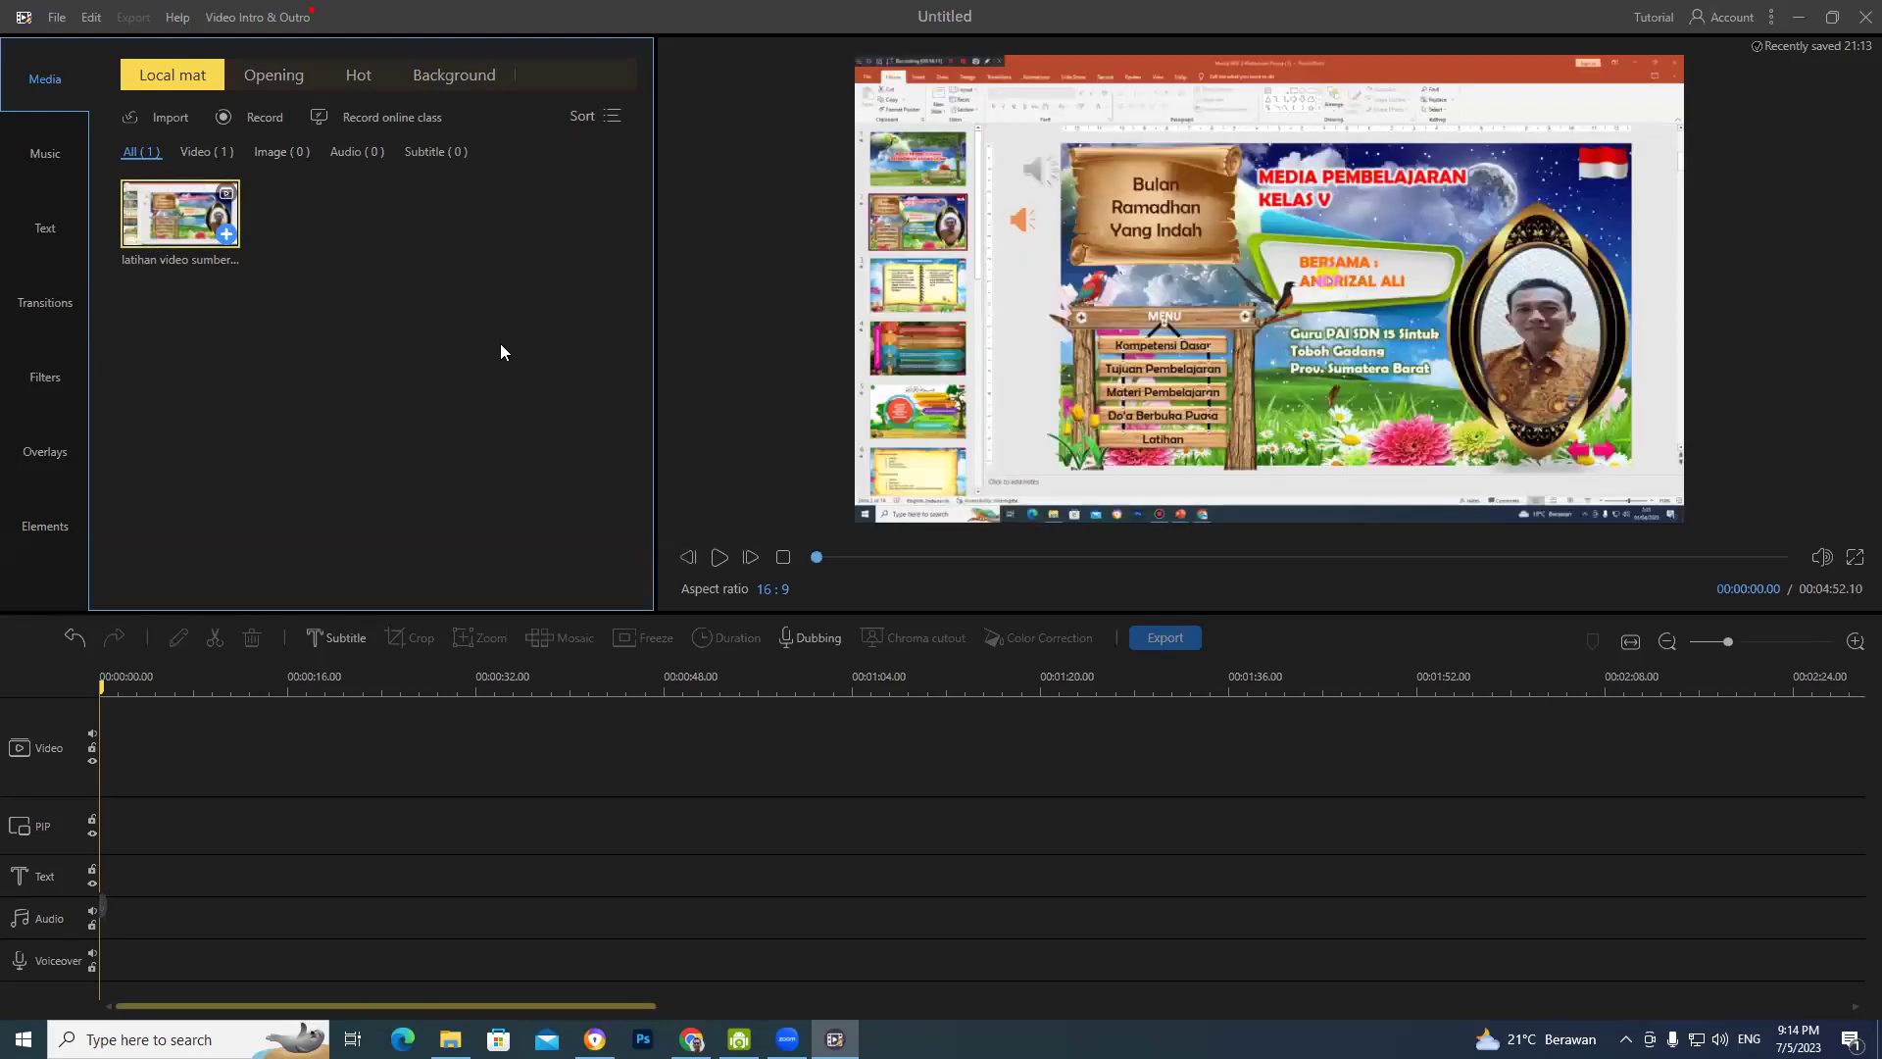
pyautogui.rightClick(347, 353)
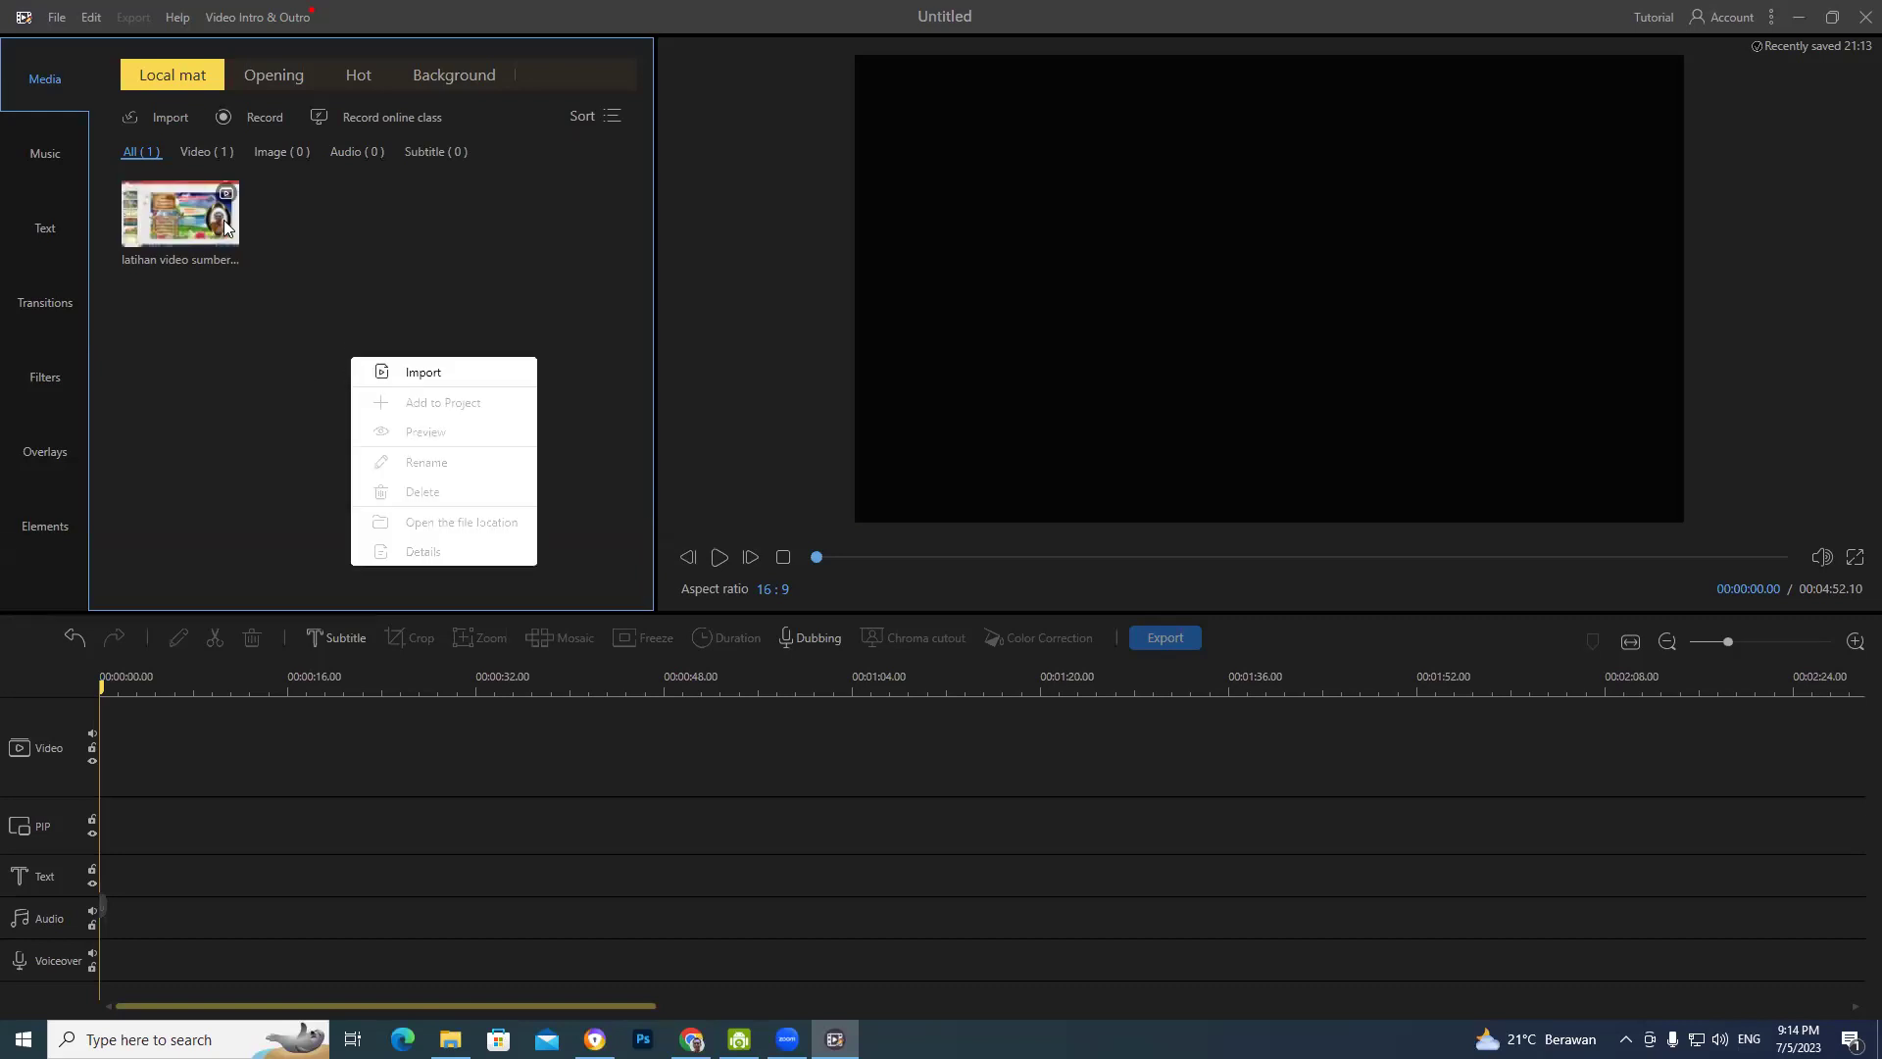
pyautogui.rightClick(164, 232)
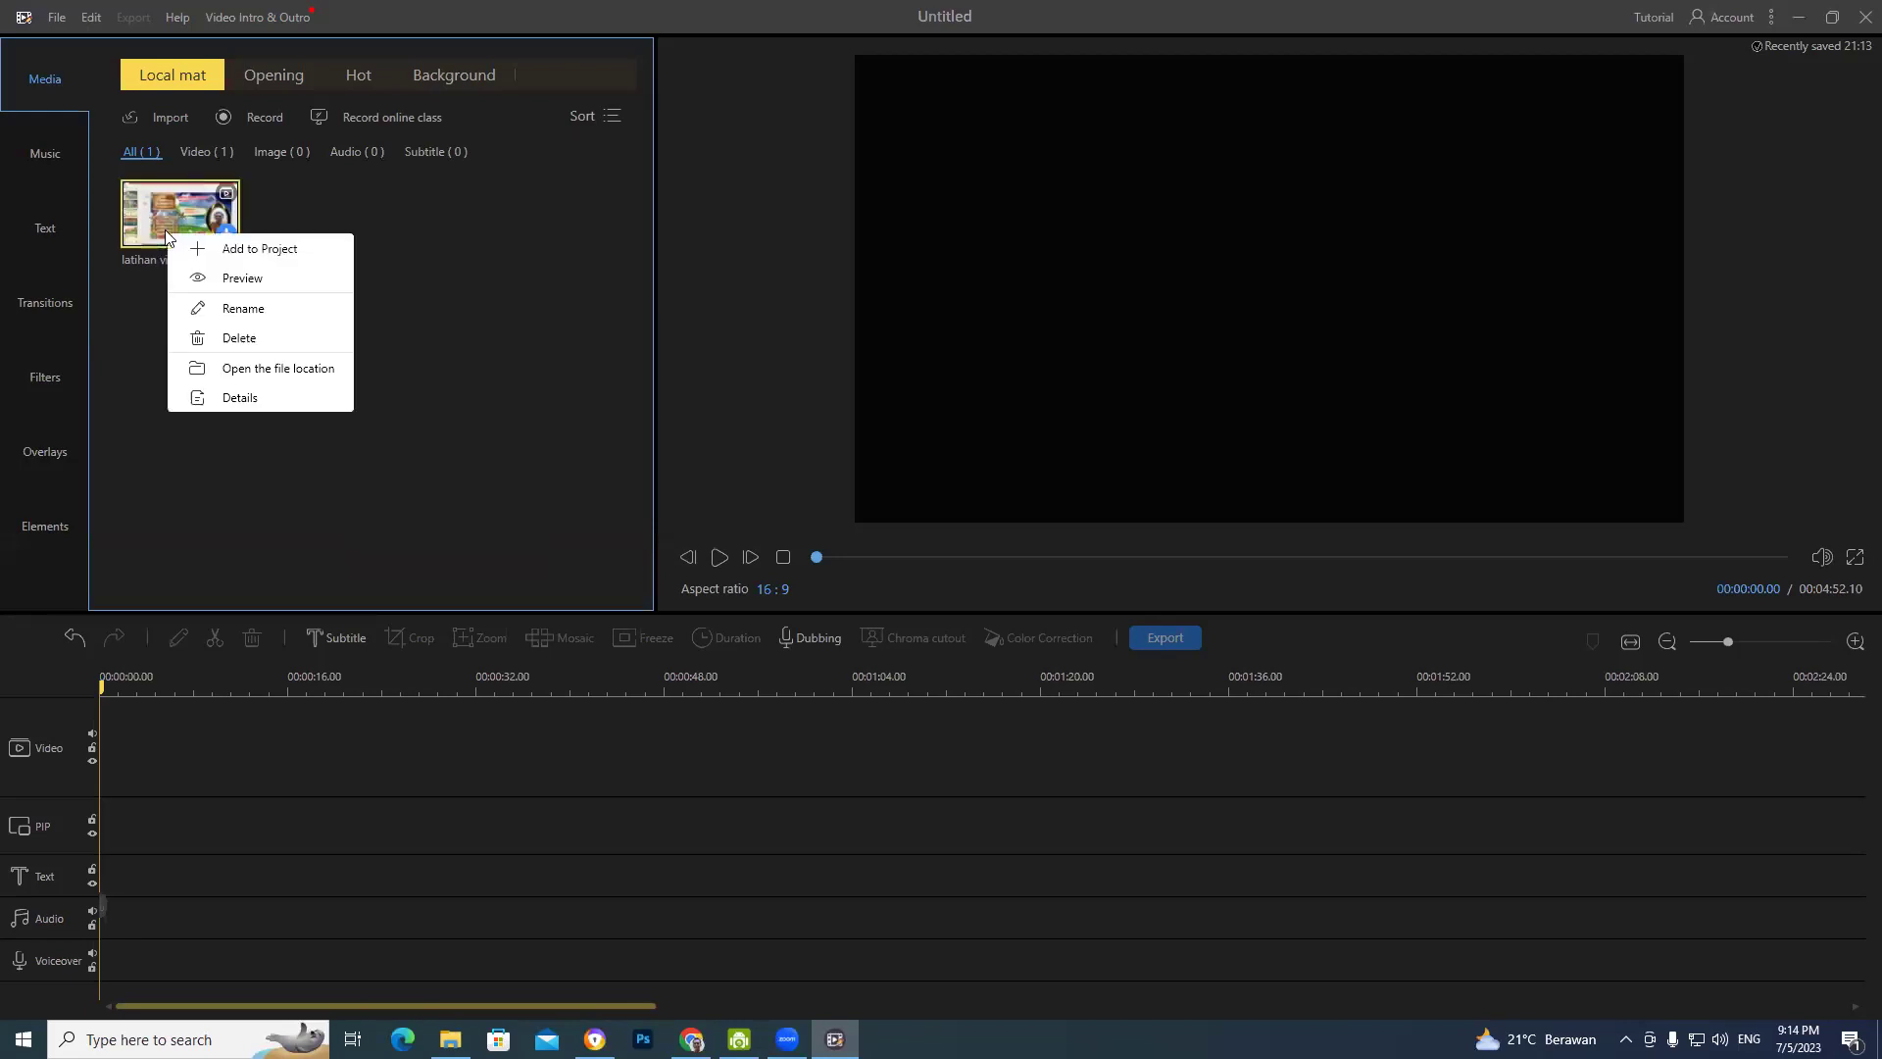
pyautogui.click(273, 341)
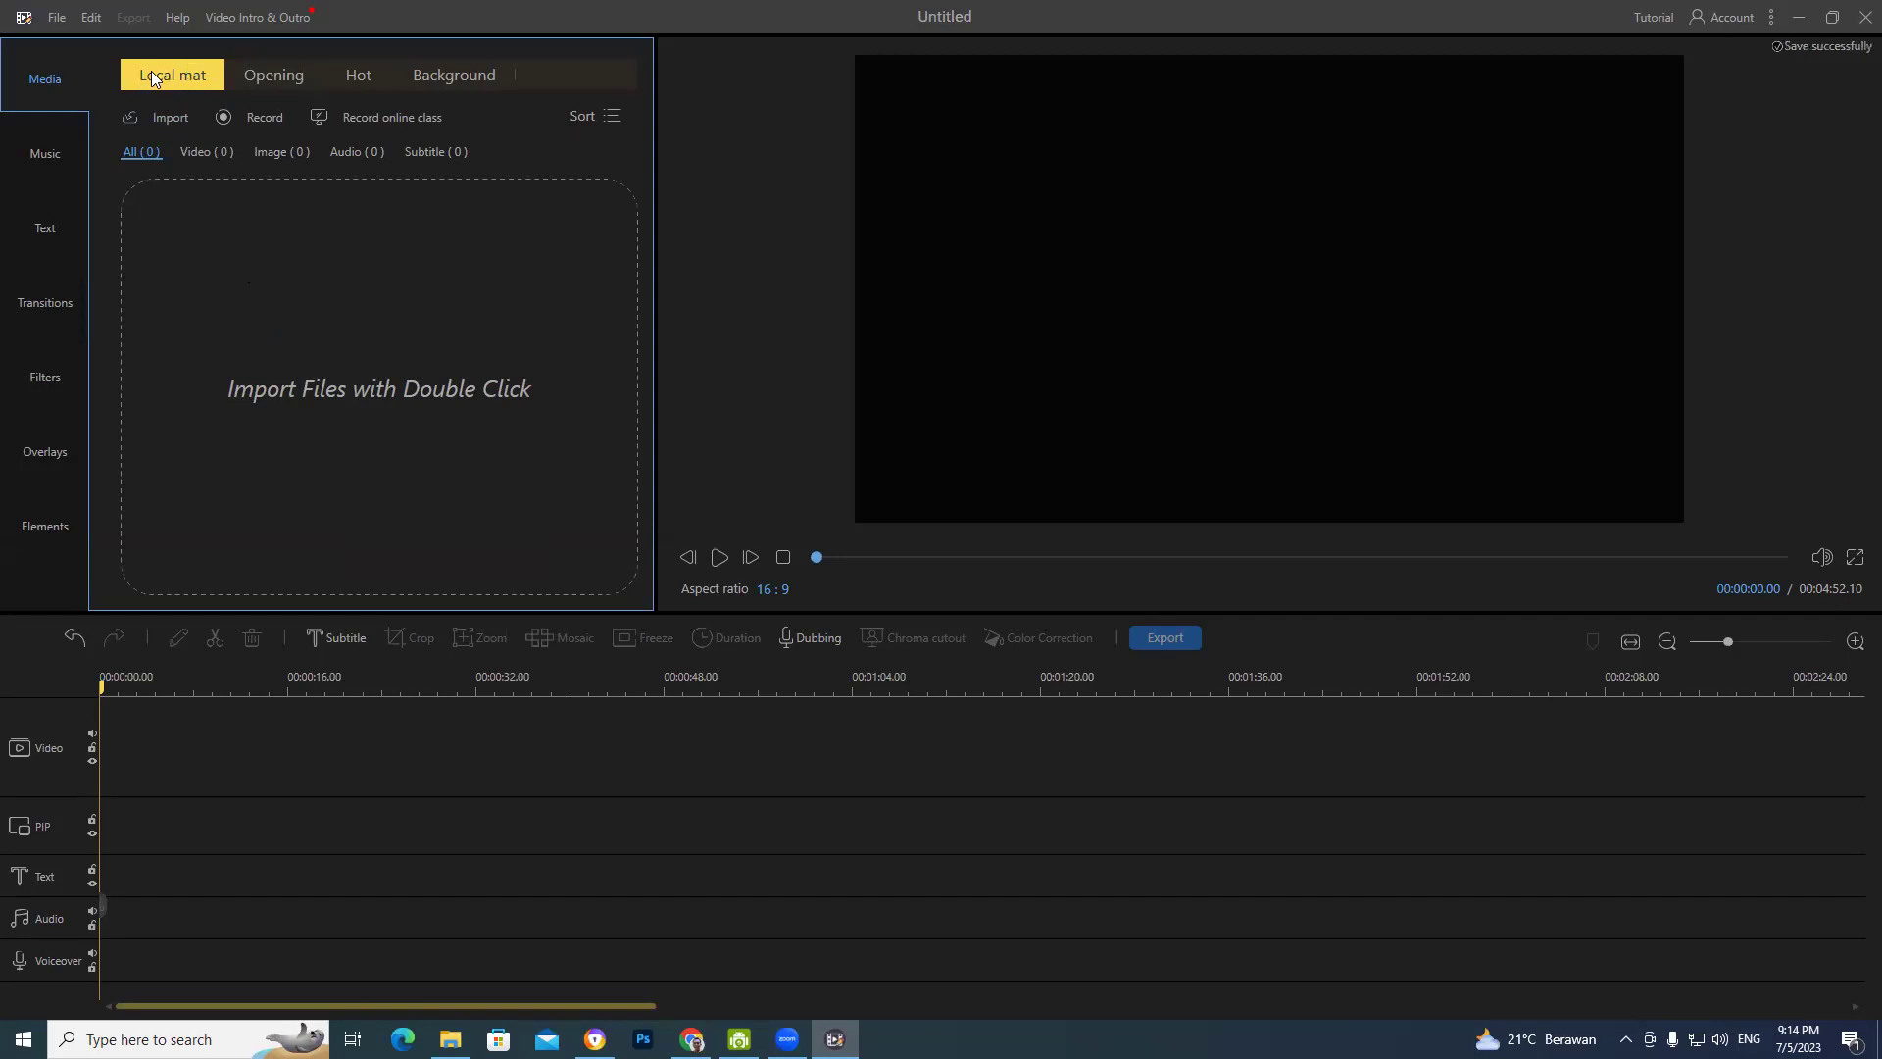
# - Look at the Opening clip templates and return to the local media
pyautogui.click(269, 74)
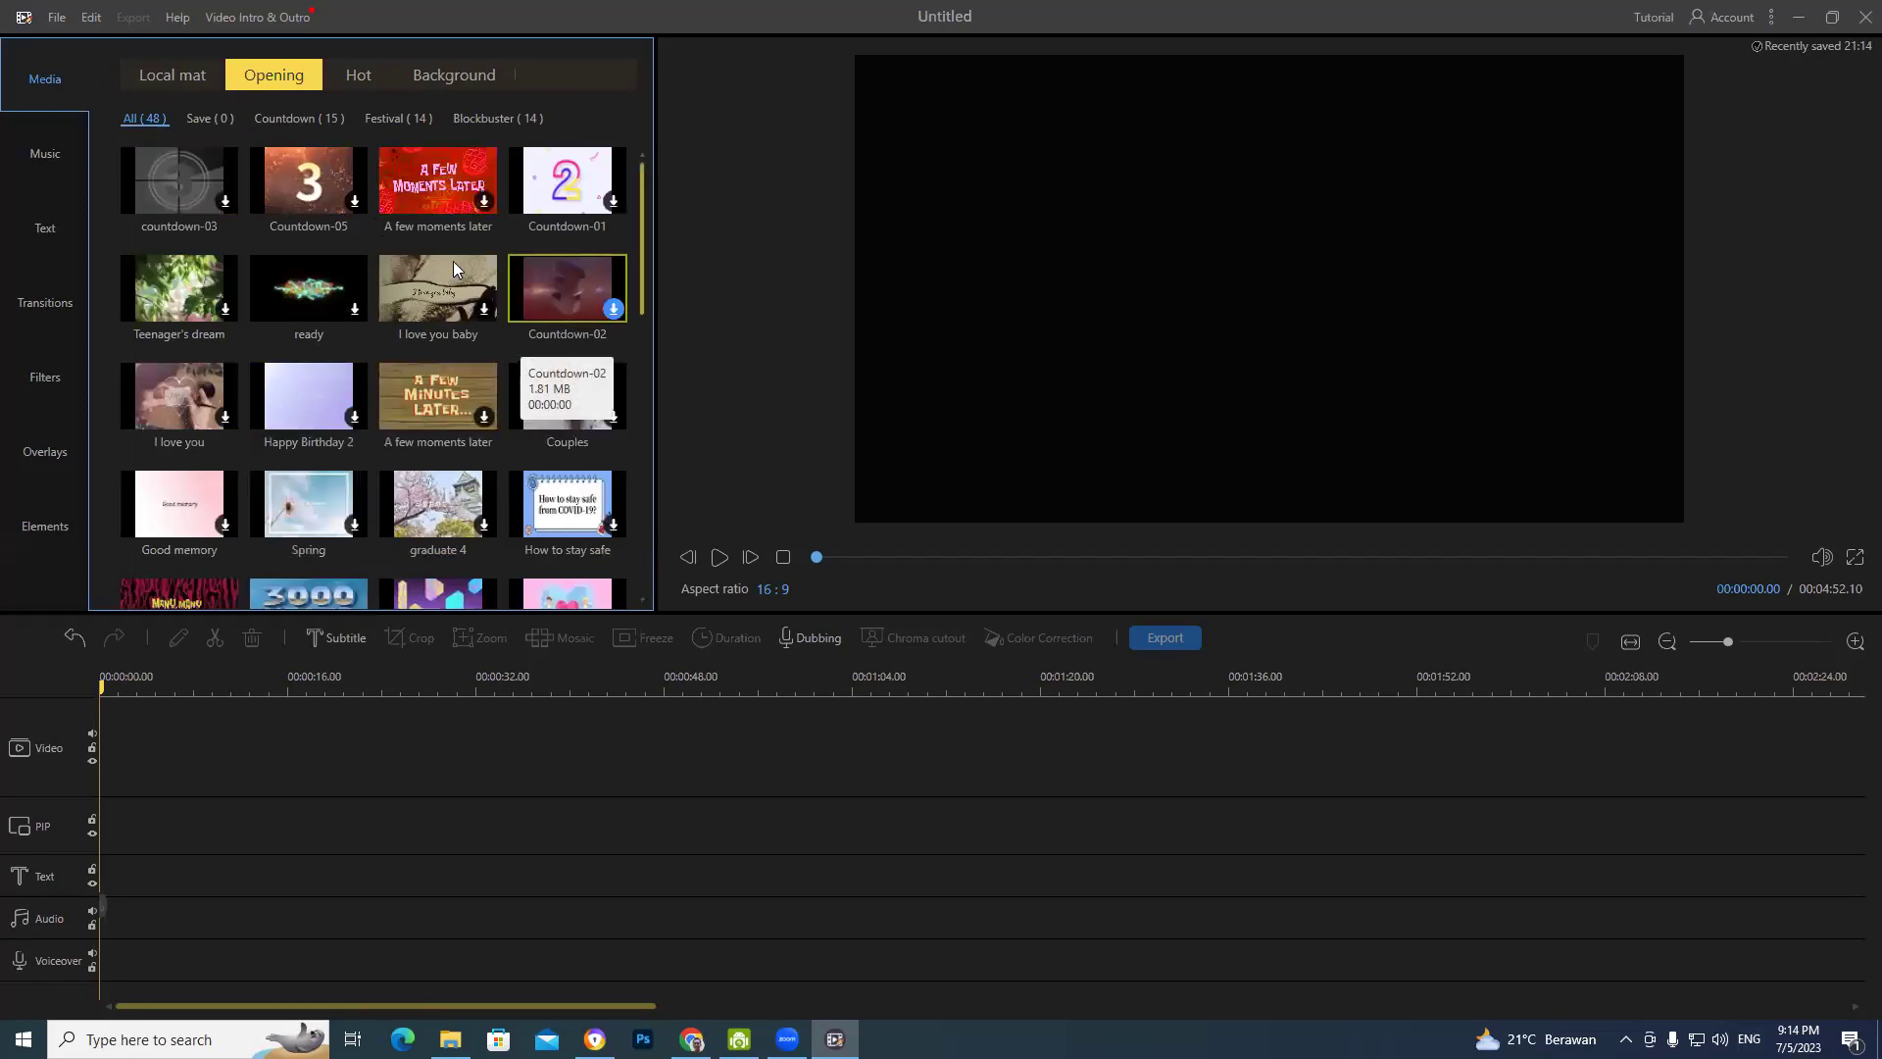
pyautogui.click(155, 86)
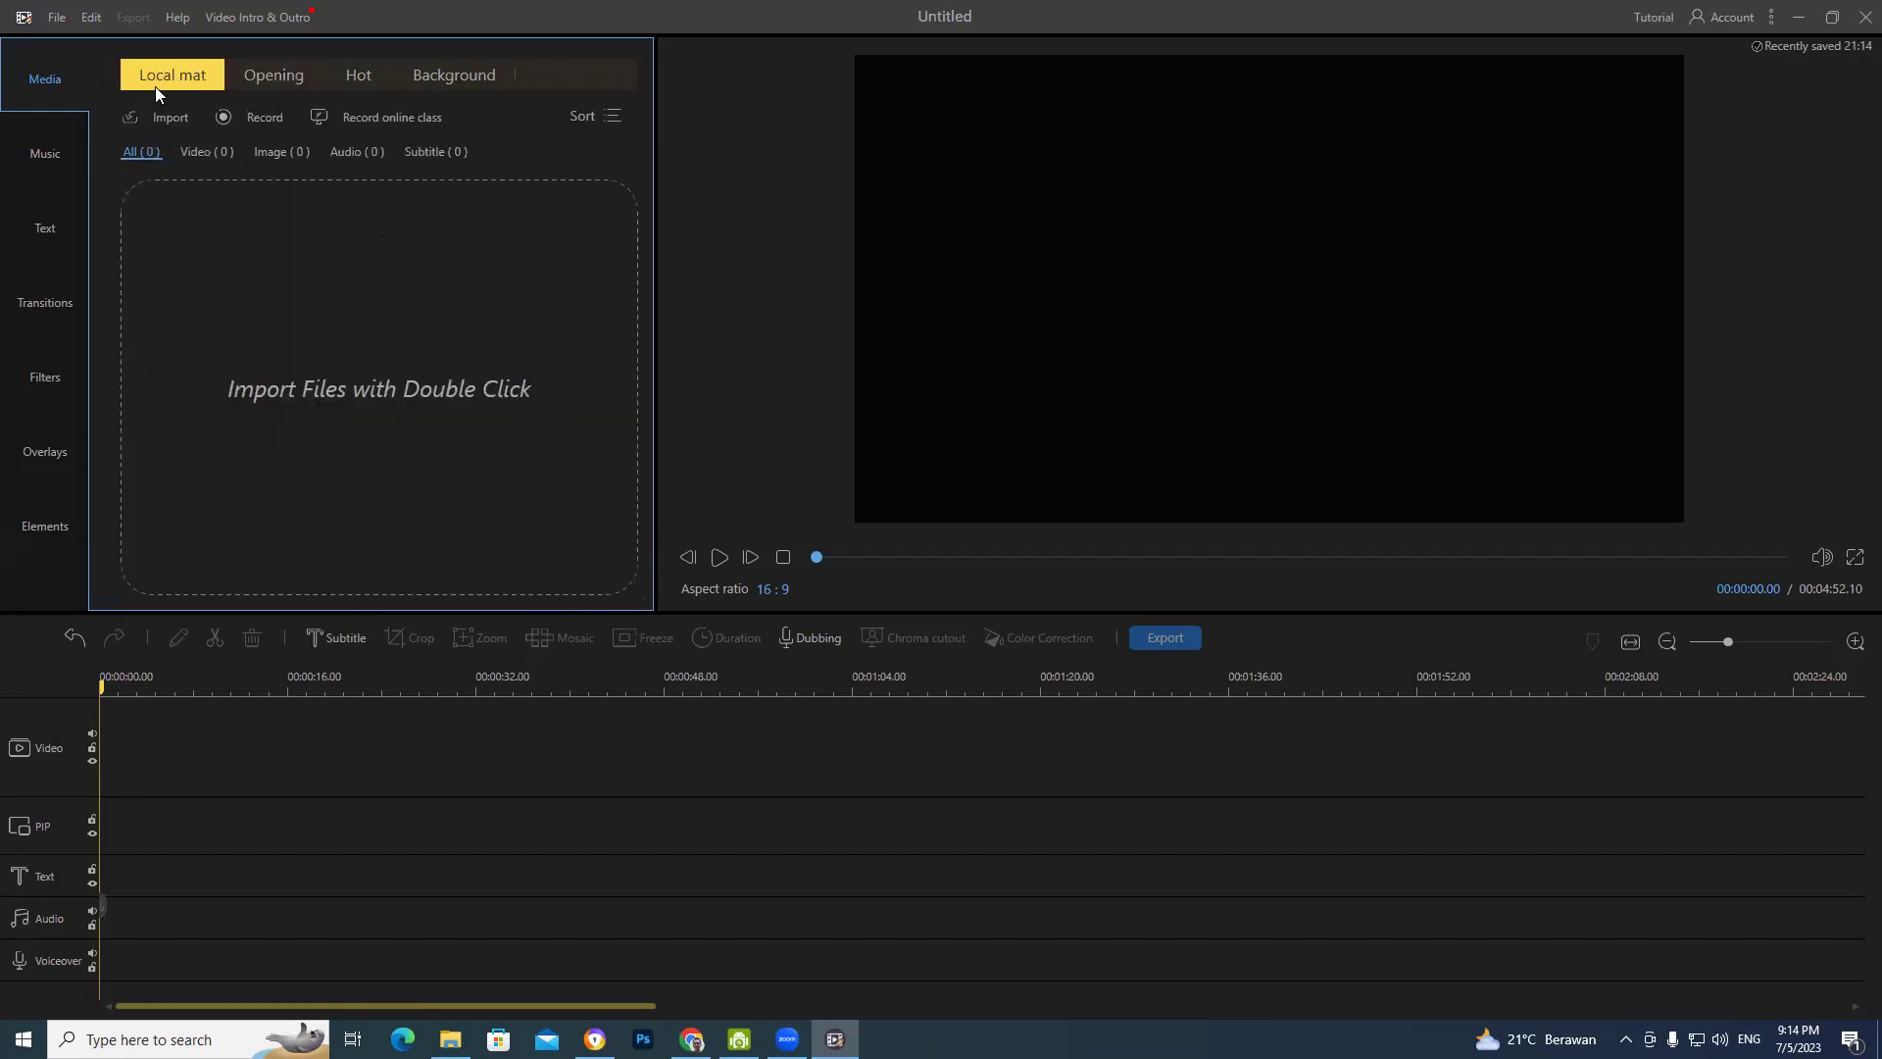
# - Start importing local files and open the record PPL 2 folder under PPG, record PPT on Local Disk (E:)
pyautogui.doubleClick(196, 289)
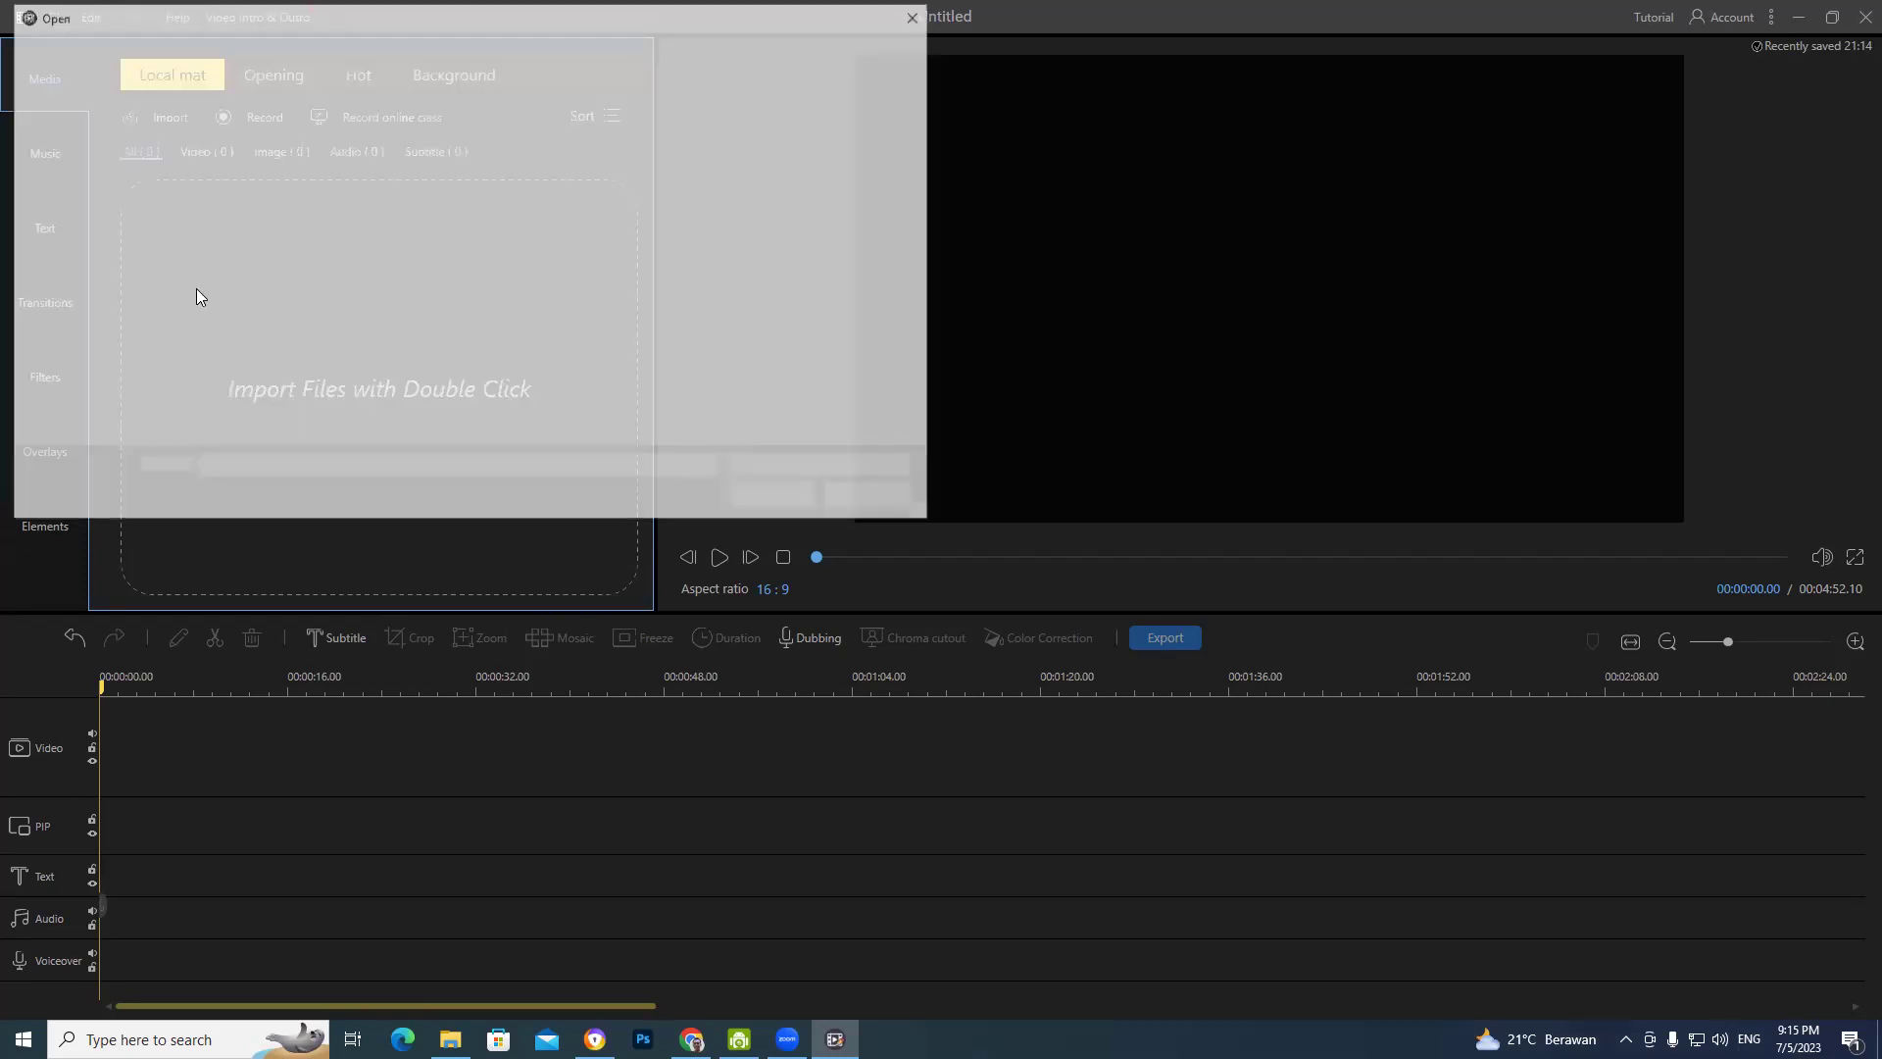
pyautogui.rightClick(196, 290)
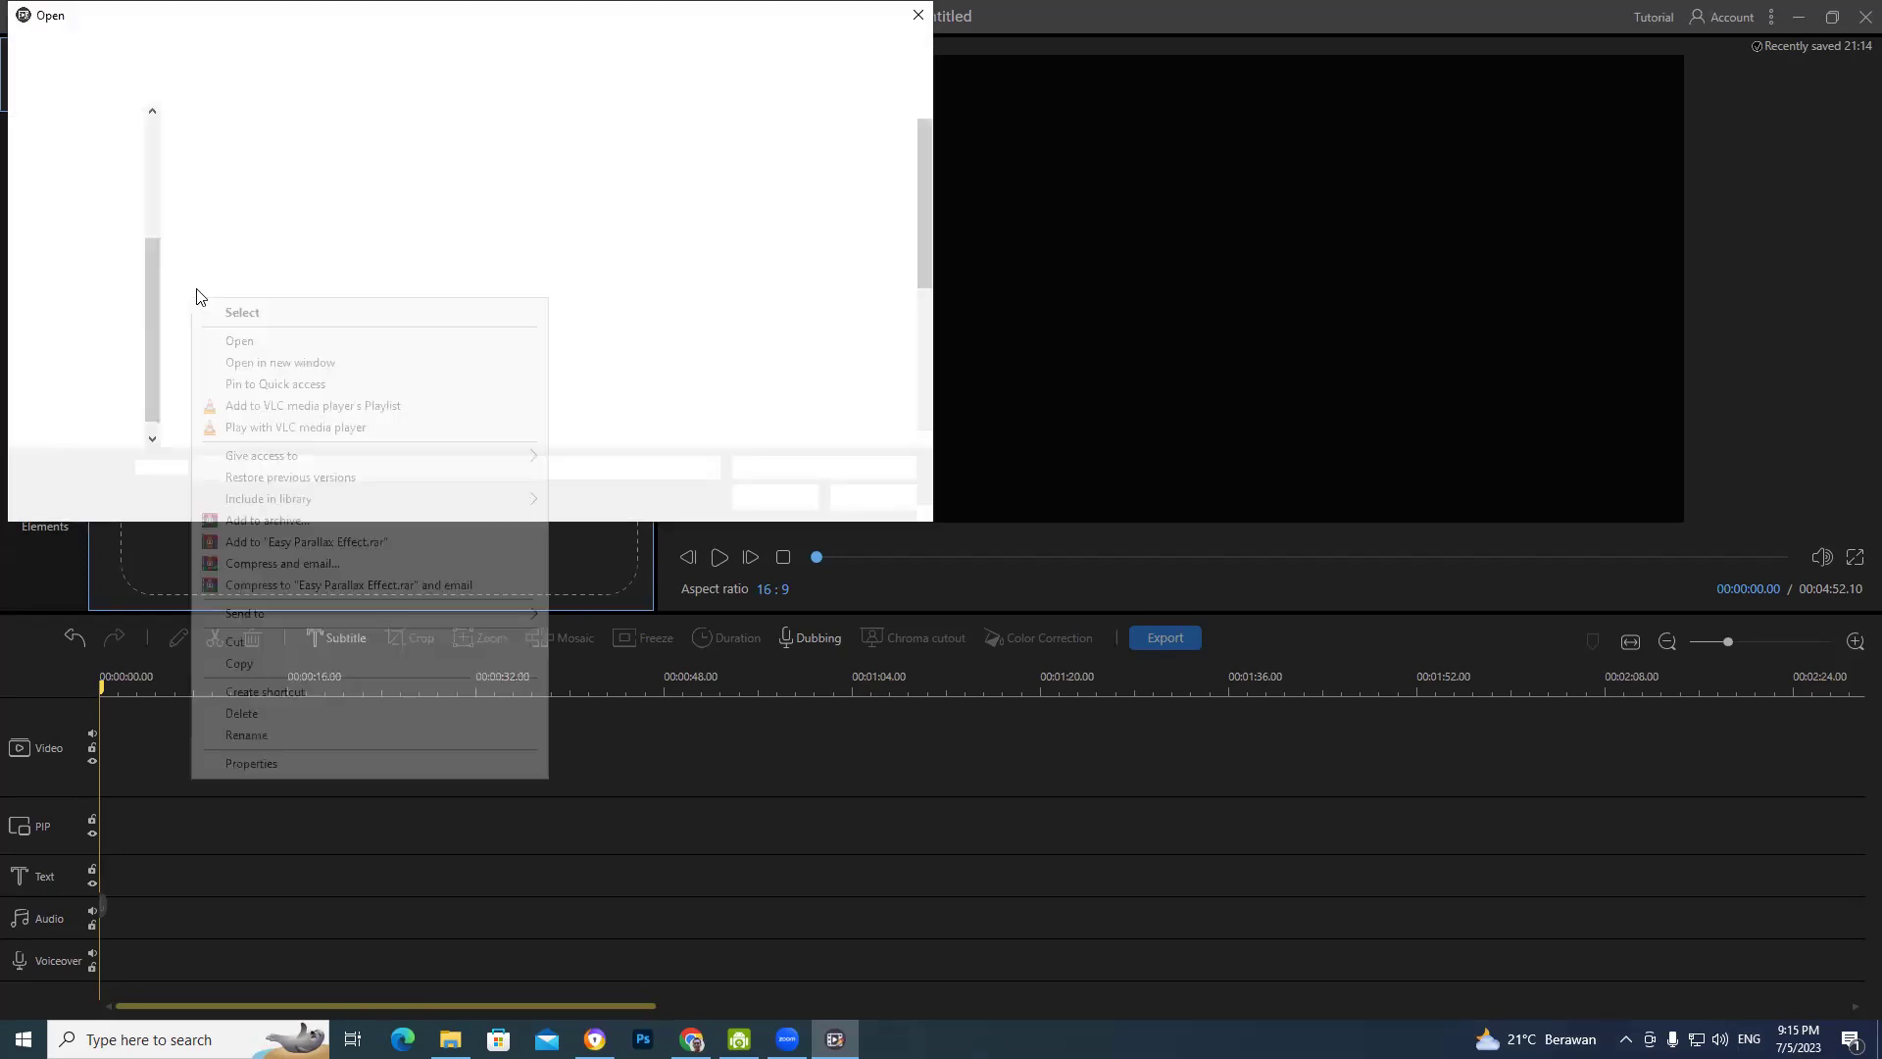
pyautogui.rightClick(196, 292)
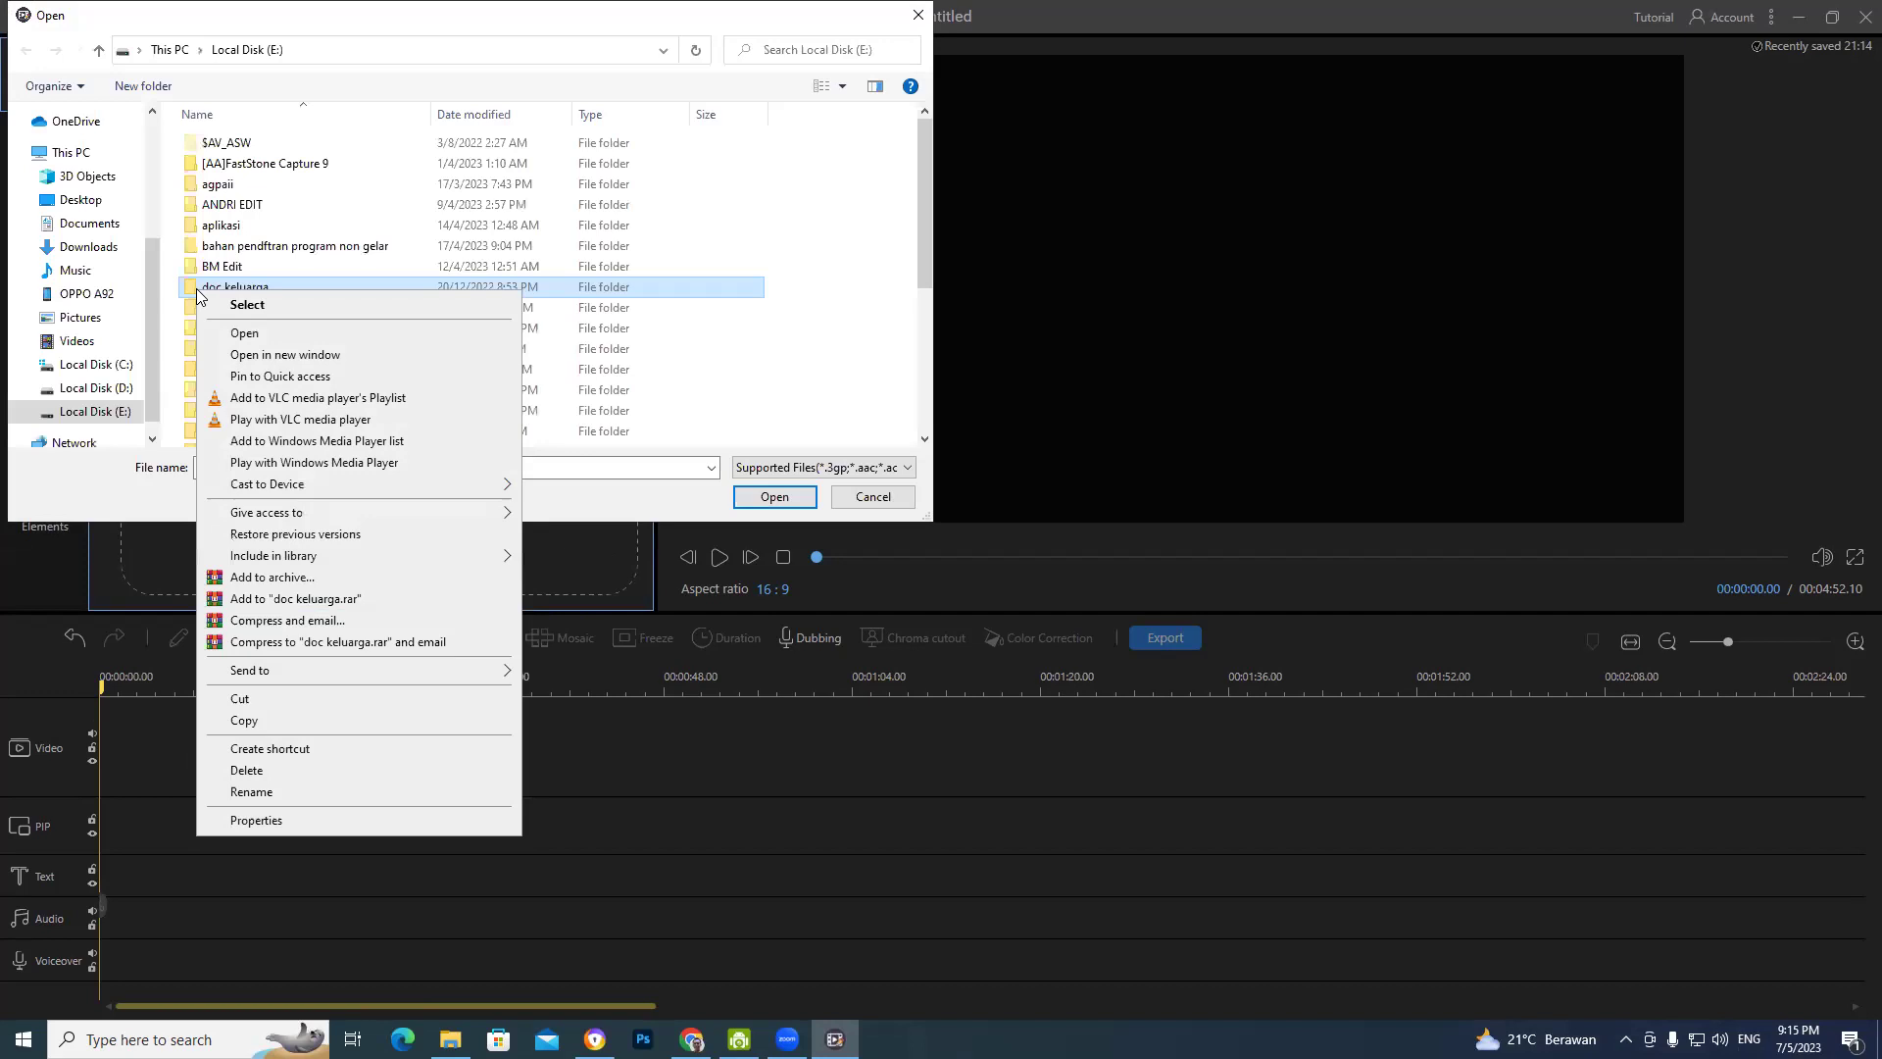
pyautogui.click(932, 254)
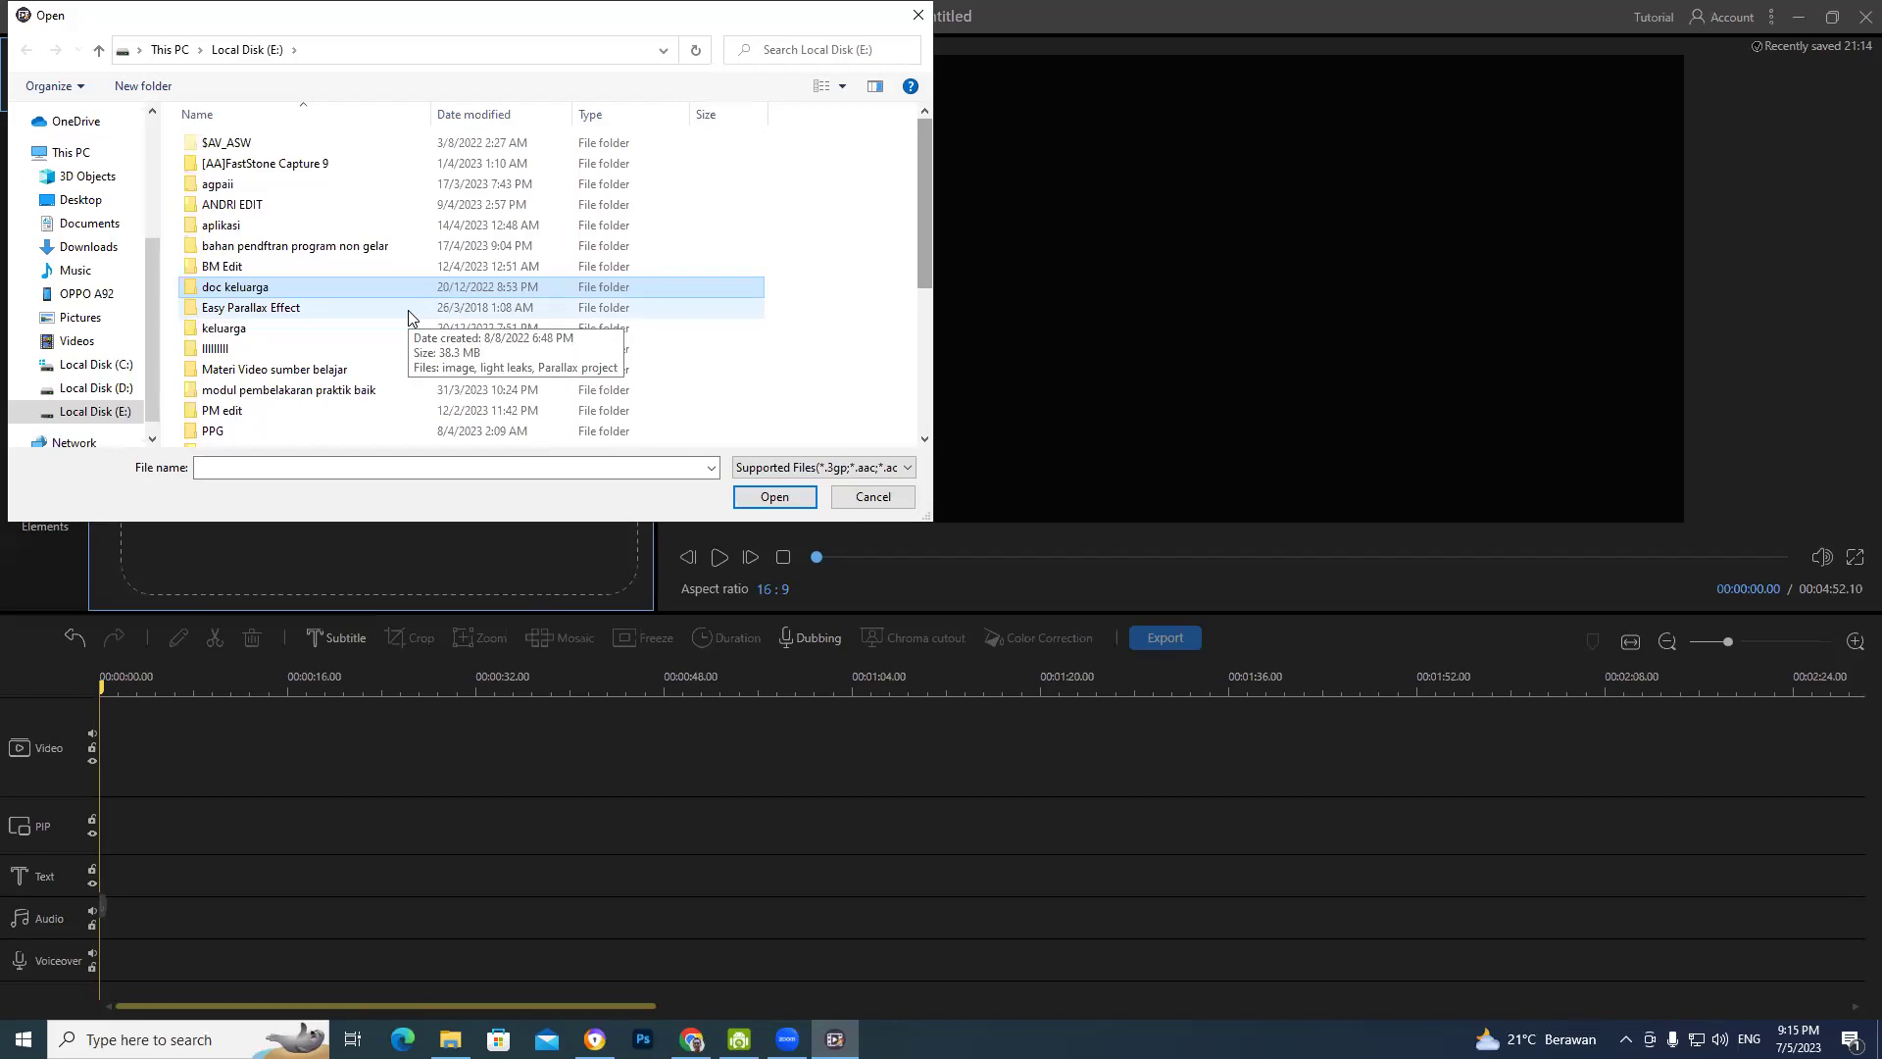
pyautogui.click(108, 413)
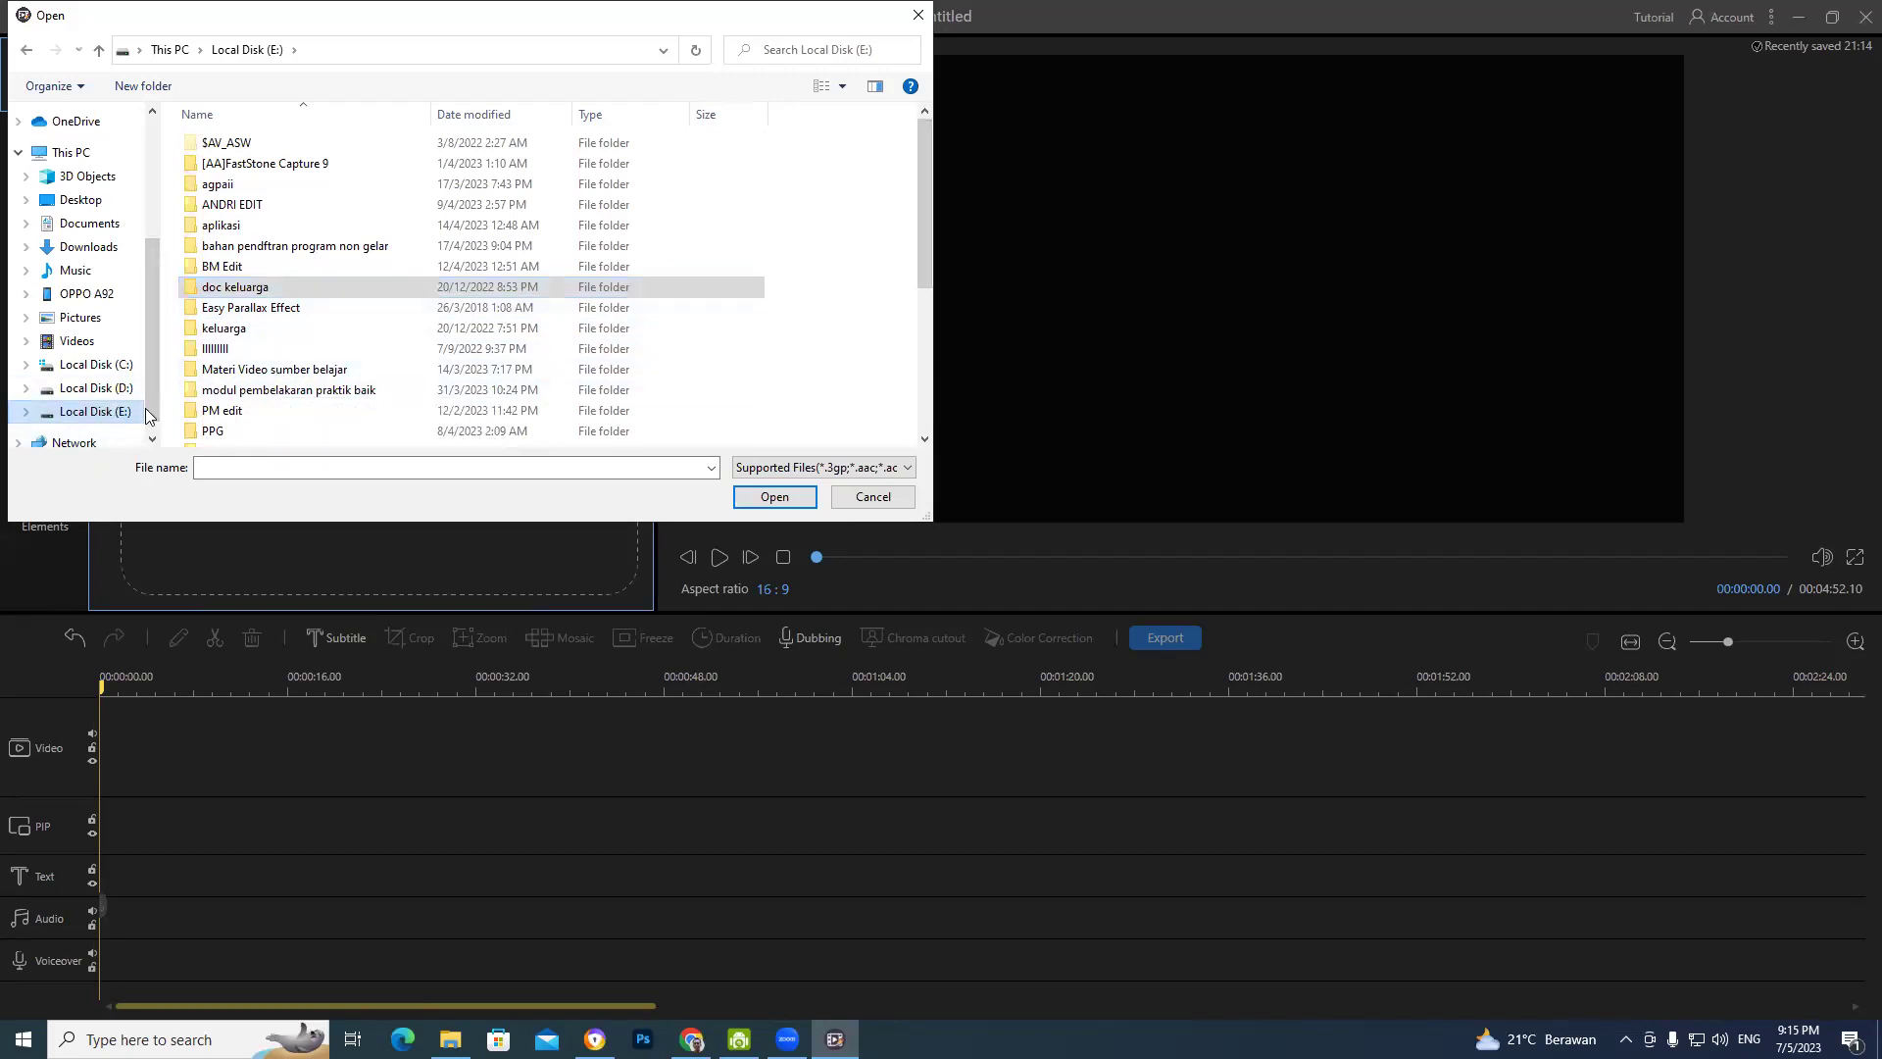
pyautogui.doubleClick(263, 433)
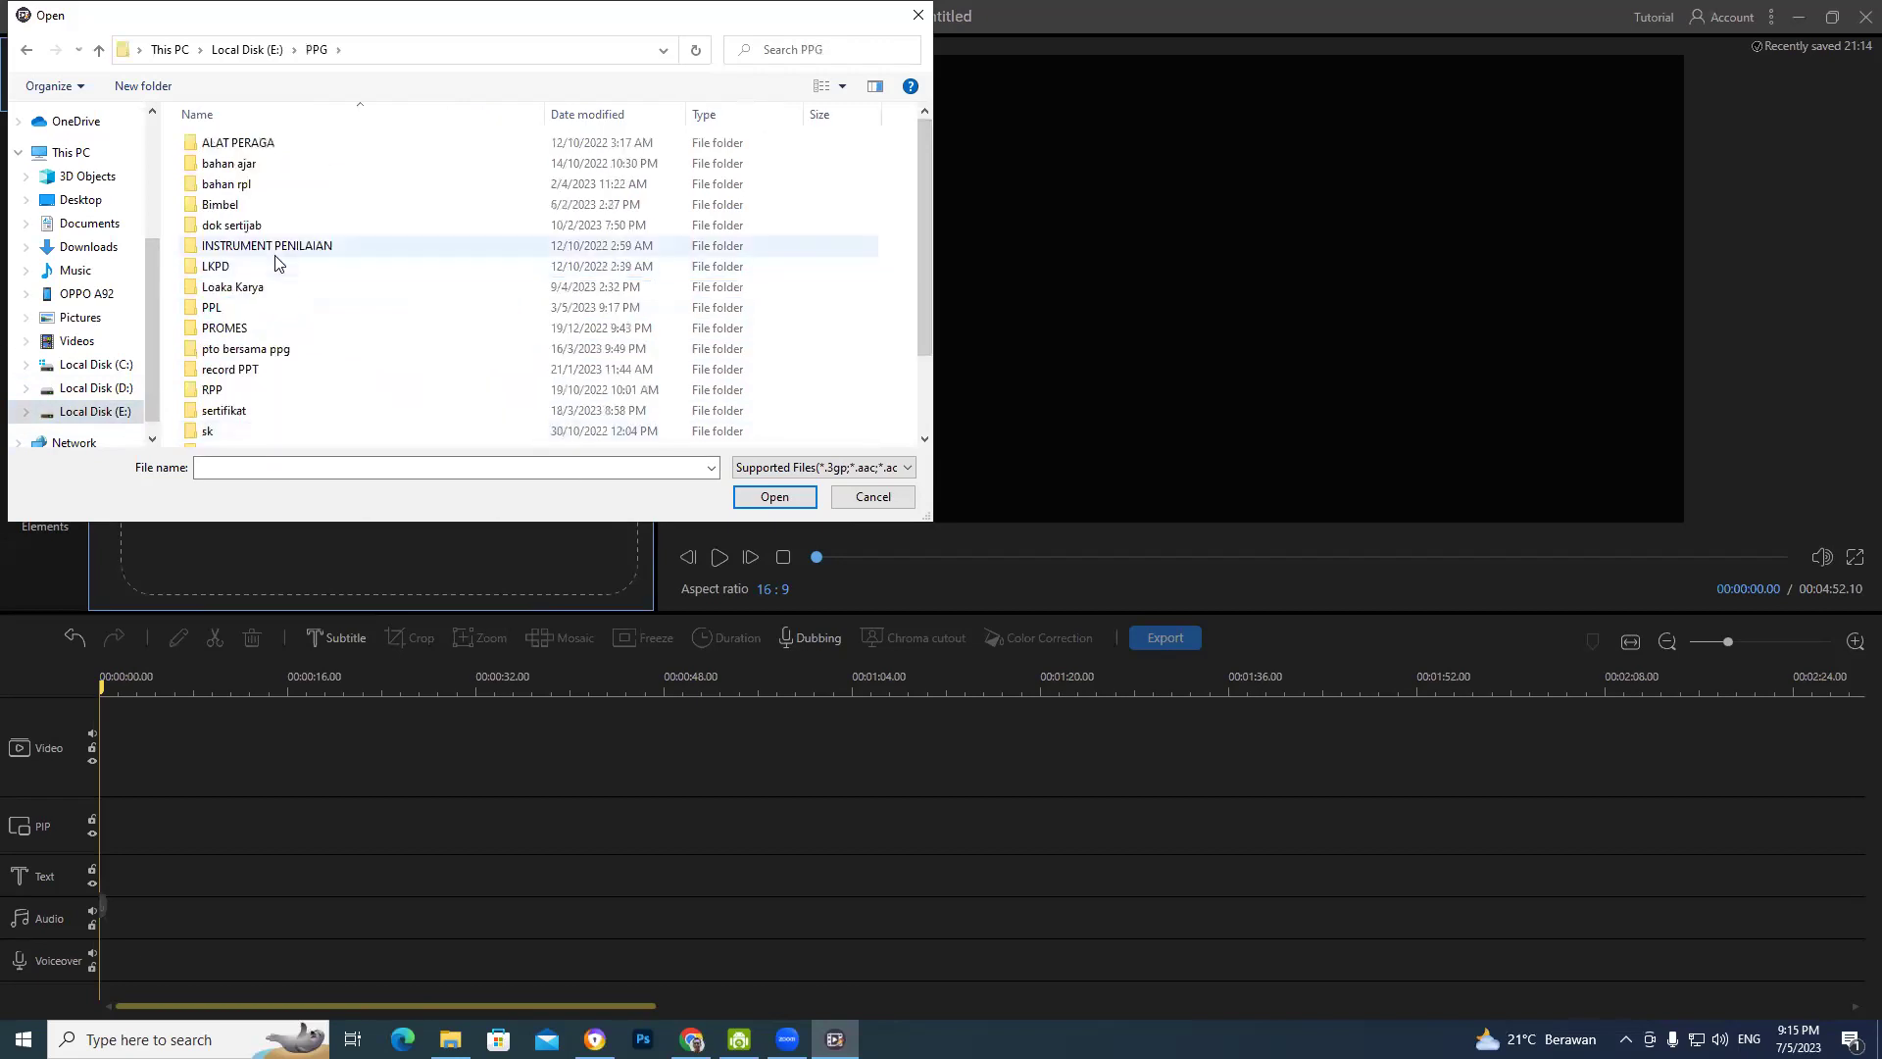
pyautogui.doubleClick(296, 370)
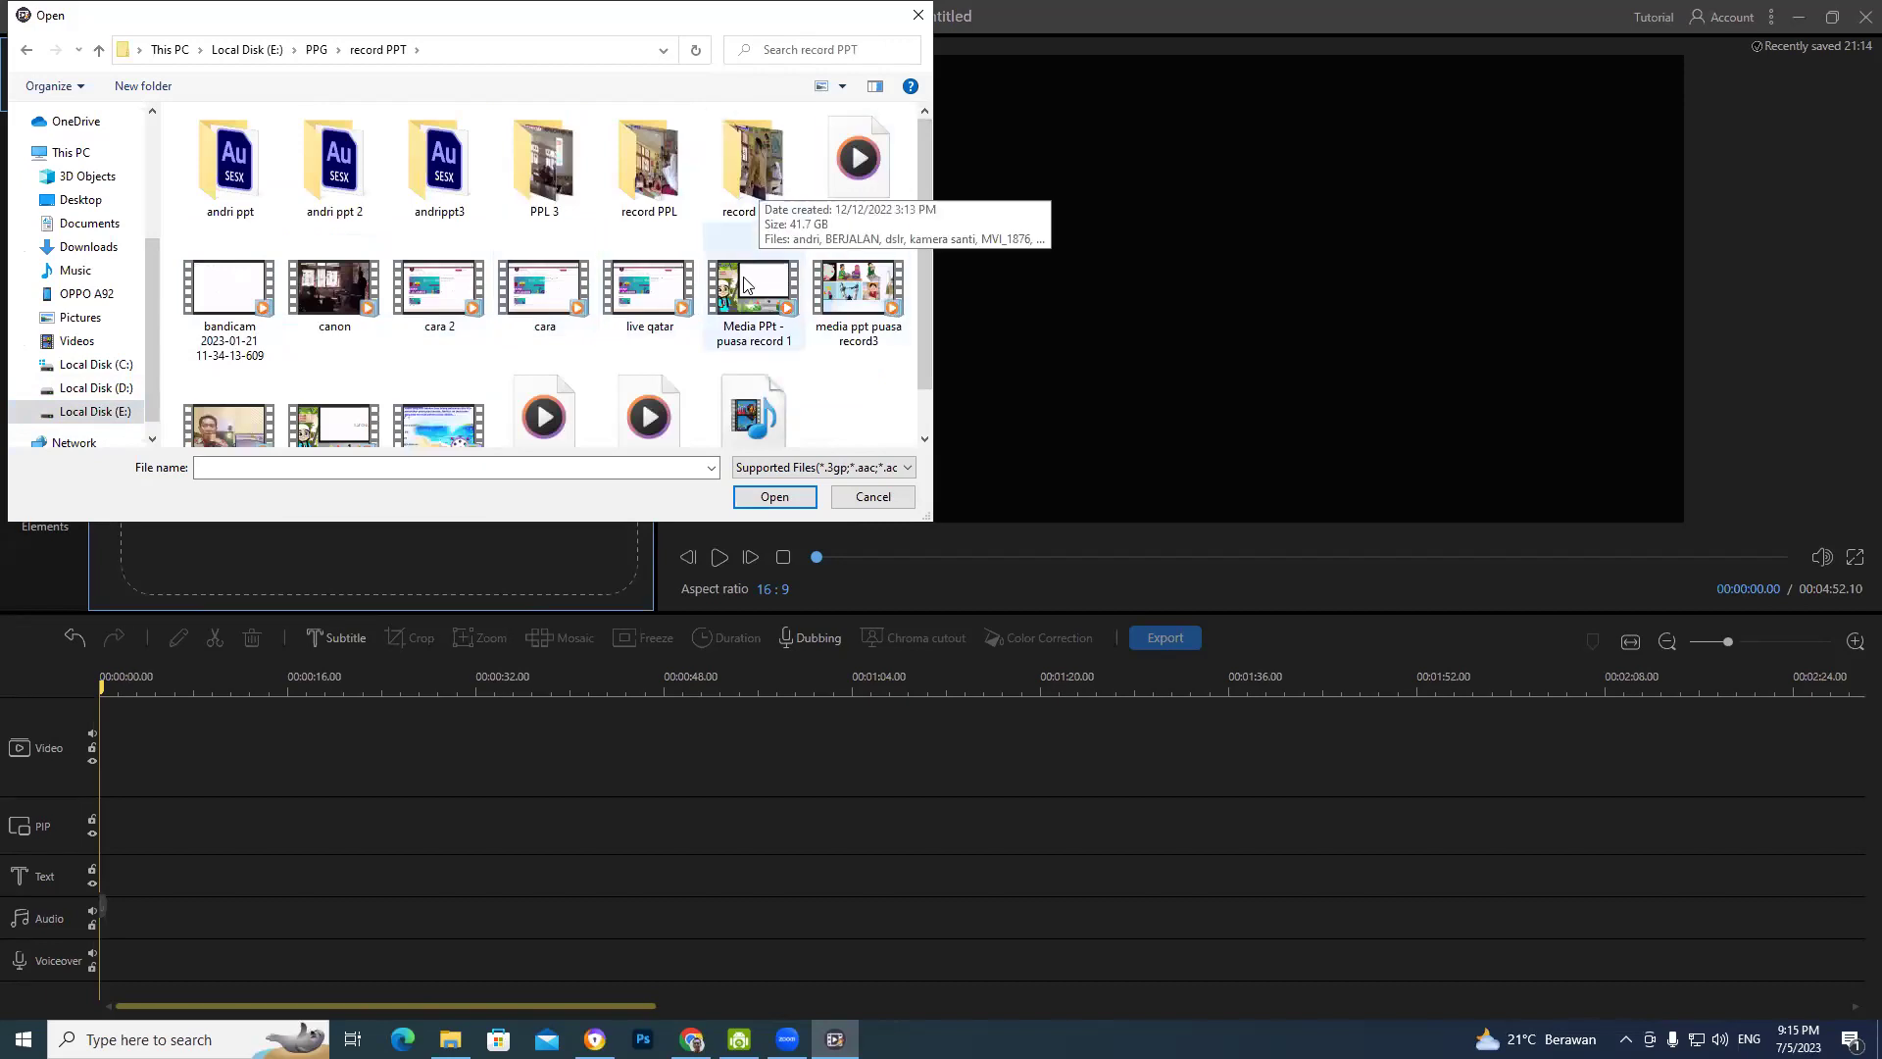
pyautogui.doubleClick(753, 177)
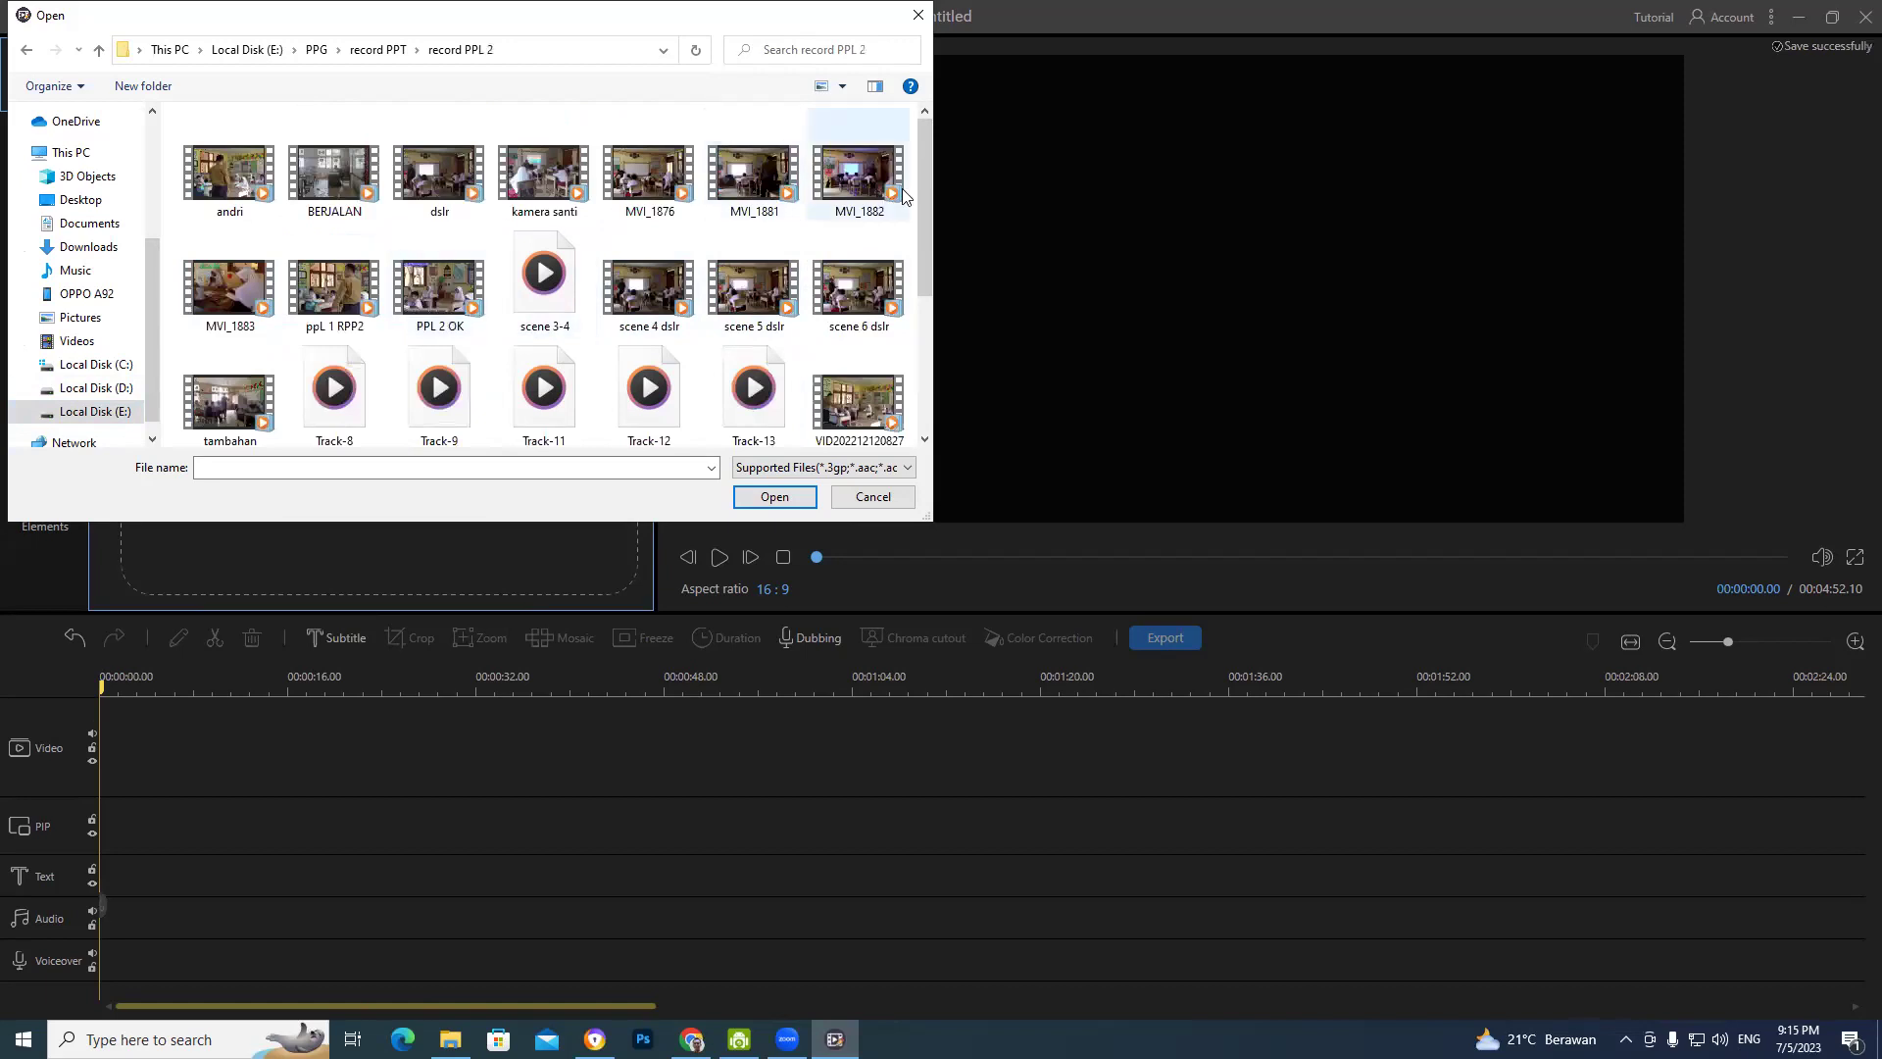
# - Import the videos scene 4 dslr, scene 5 dslr and scene 6 dslr together into the local media
pyautogui.moveTo(924, 198); pyautogui.dragTo(927, 237)
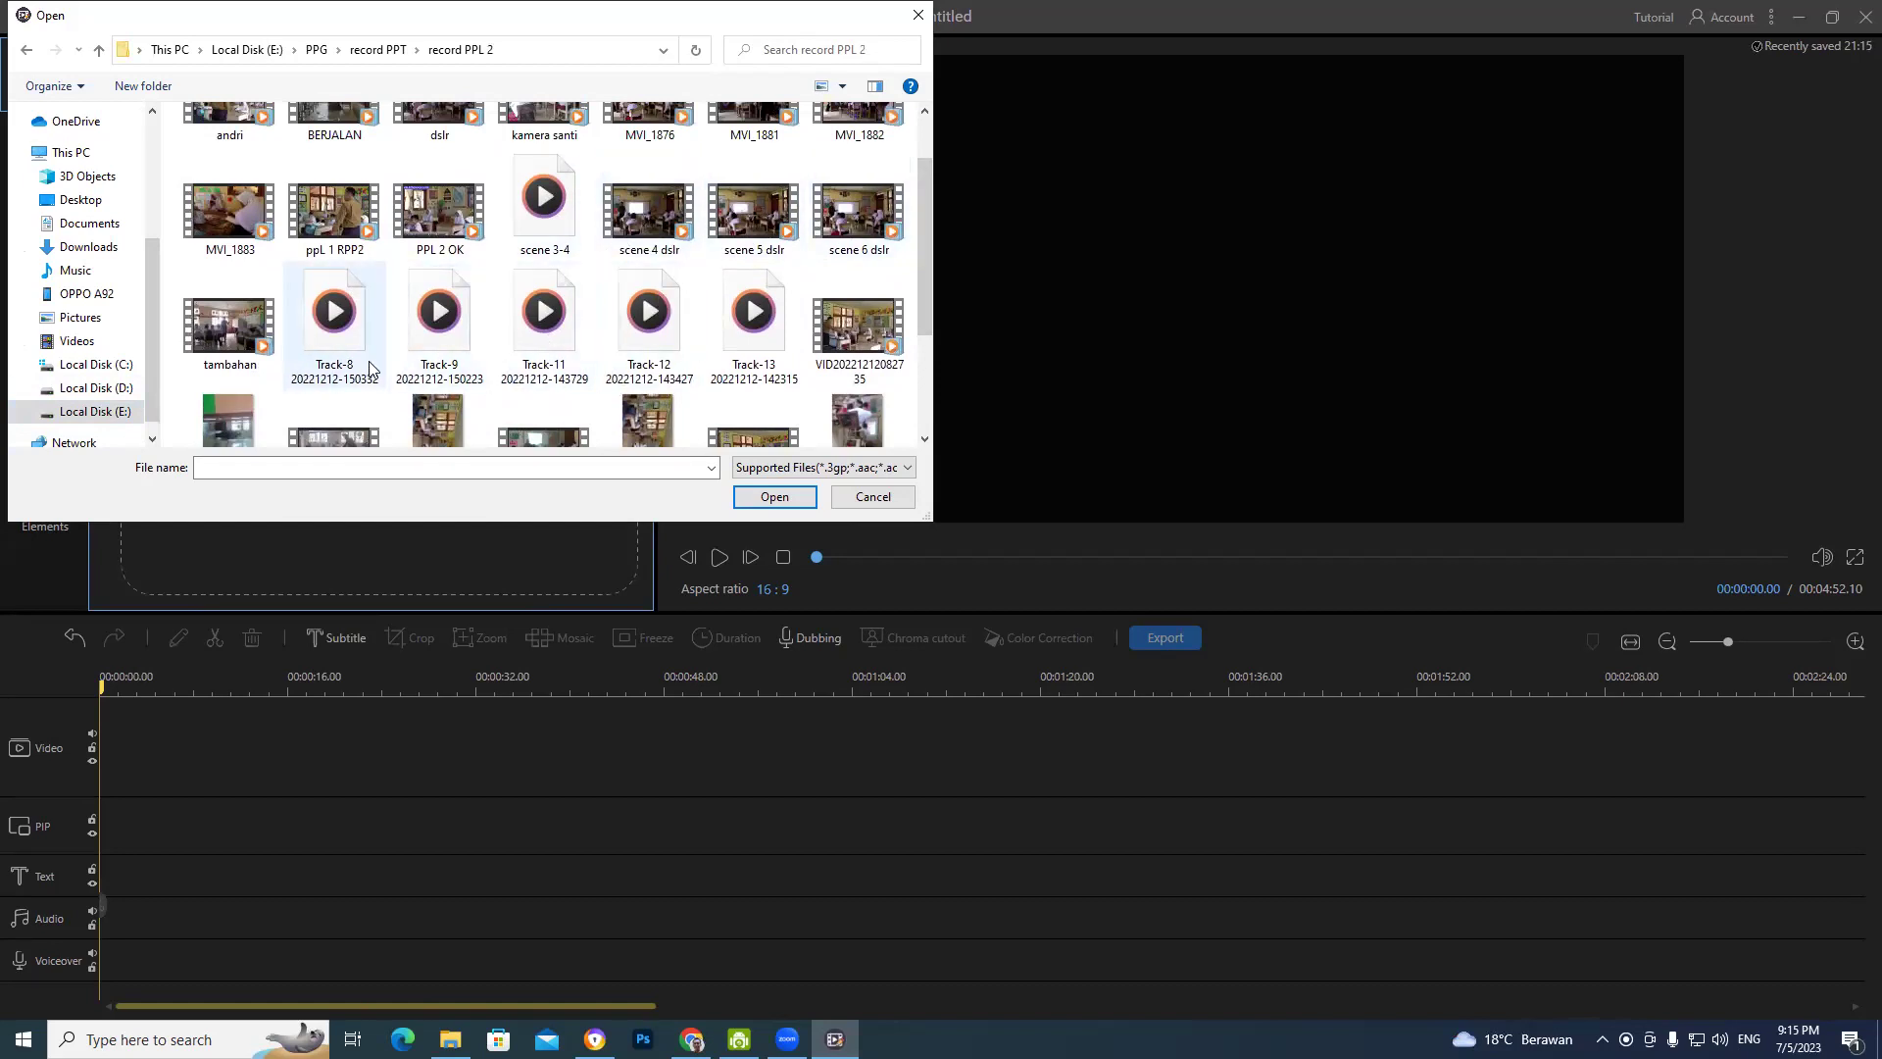
pyautogui.click(637, 237)
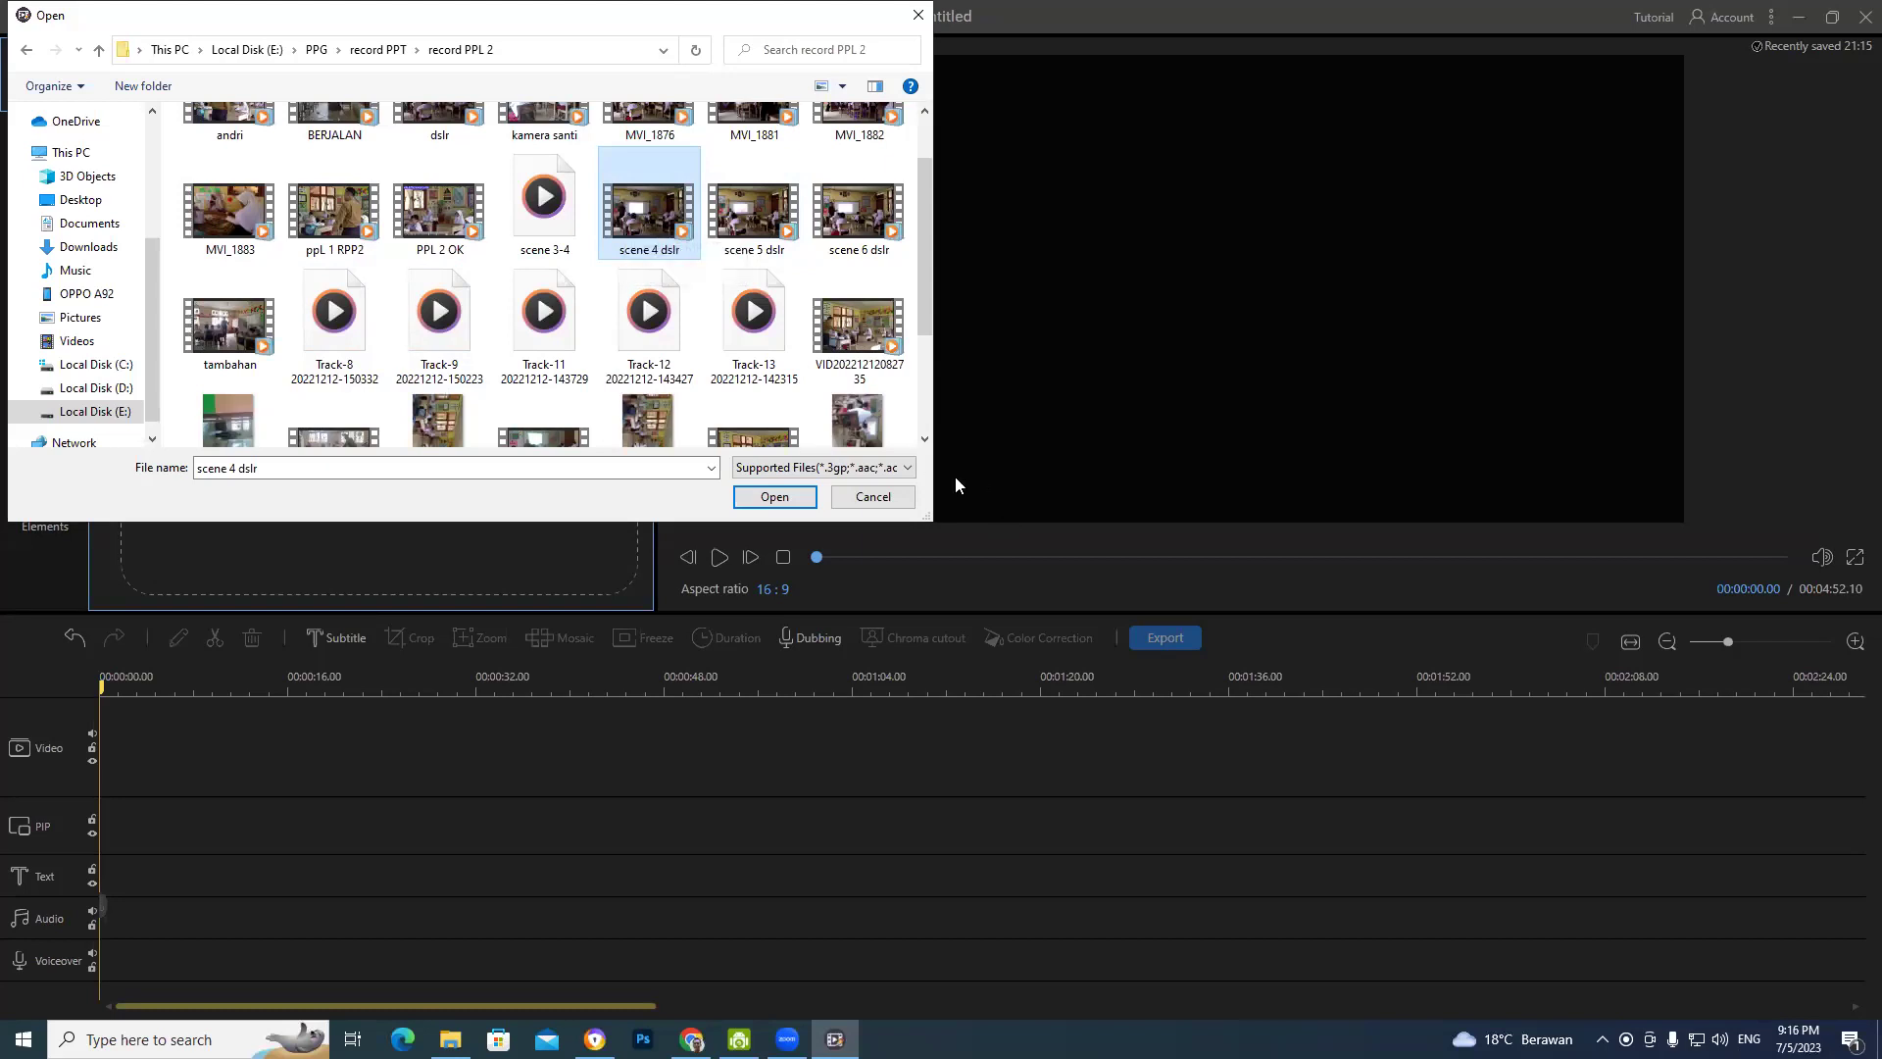
pyautogui.keyDown('ctrl'); pyautogui.click(750, 207); pyautogui.keyUp('ctrl')
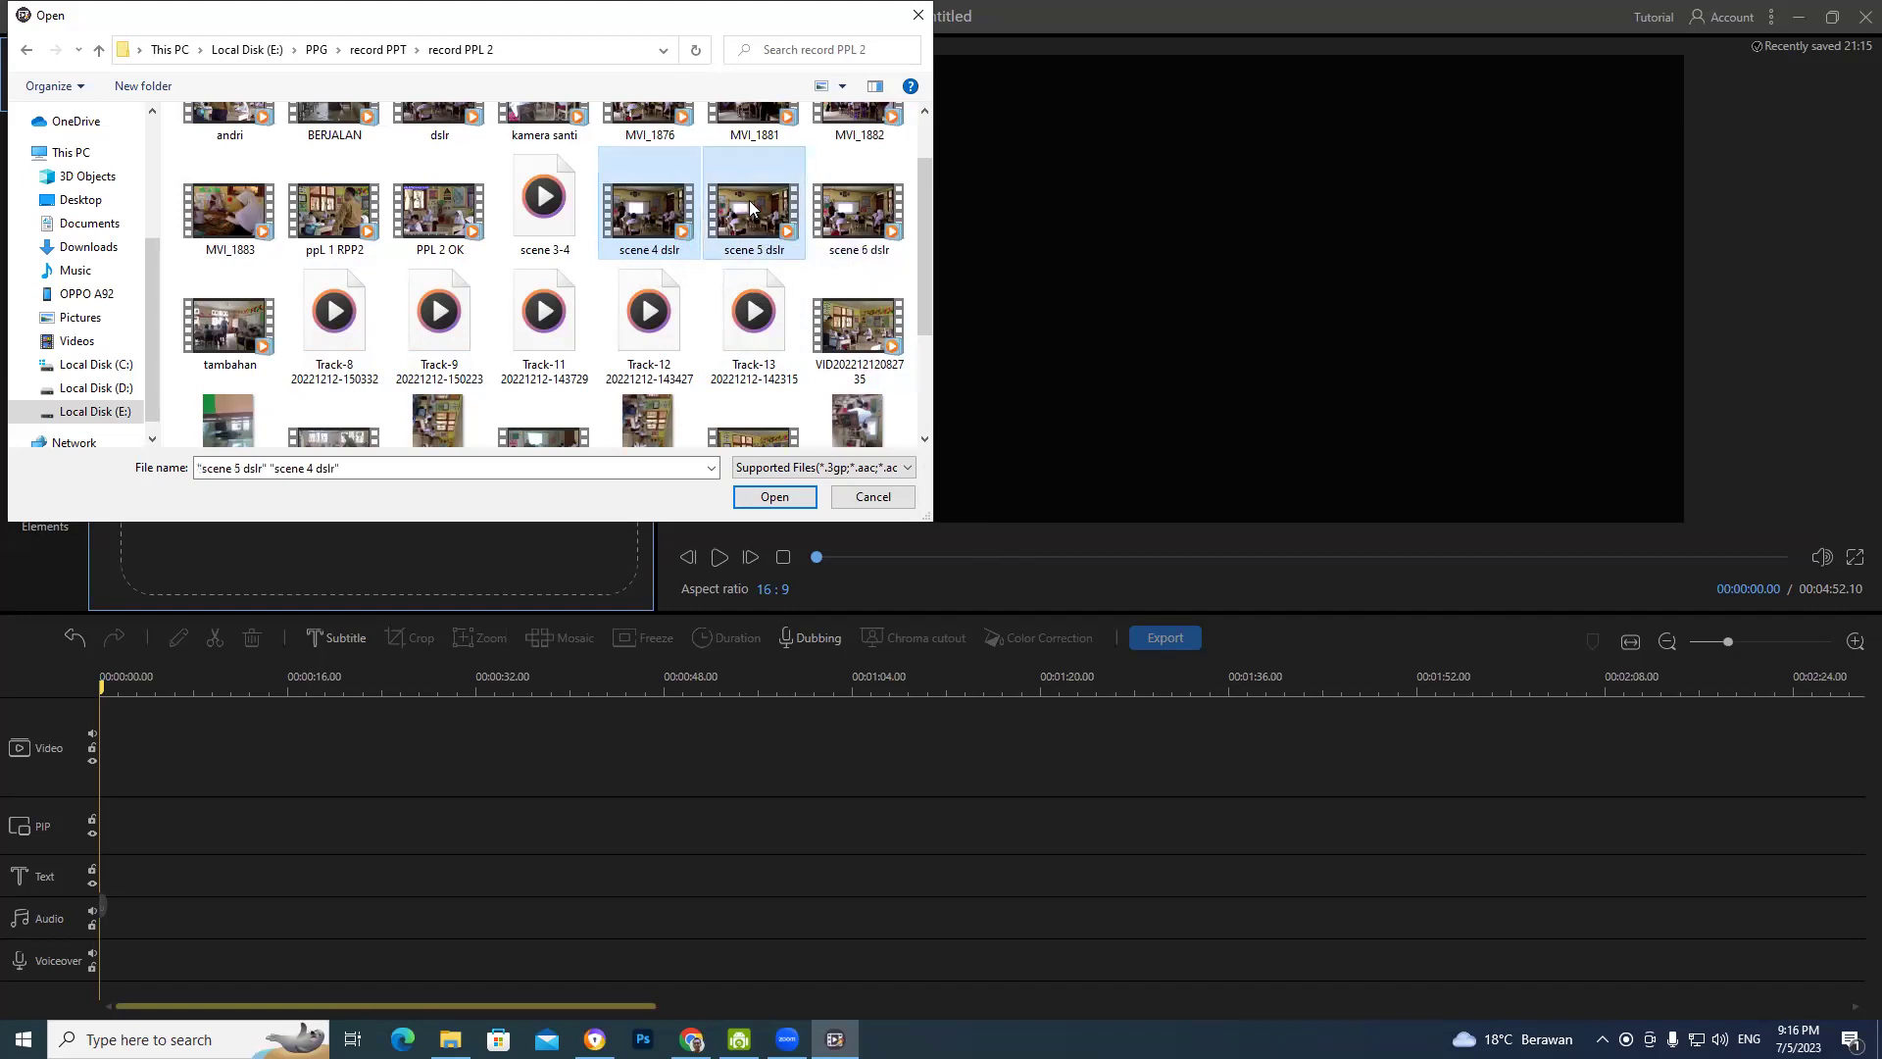
pyautogui.keyDown('ctrl'); pyautogui.click(840, 227); pyautogui.keyUp('ctrl')
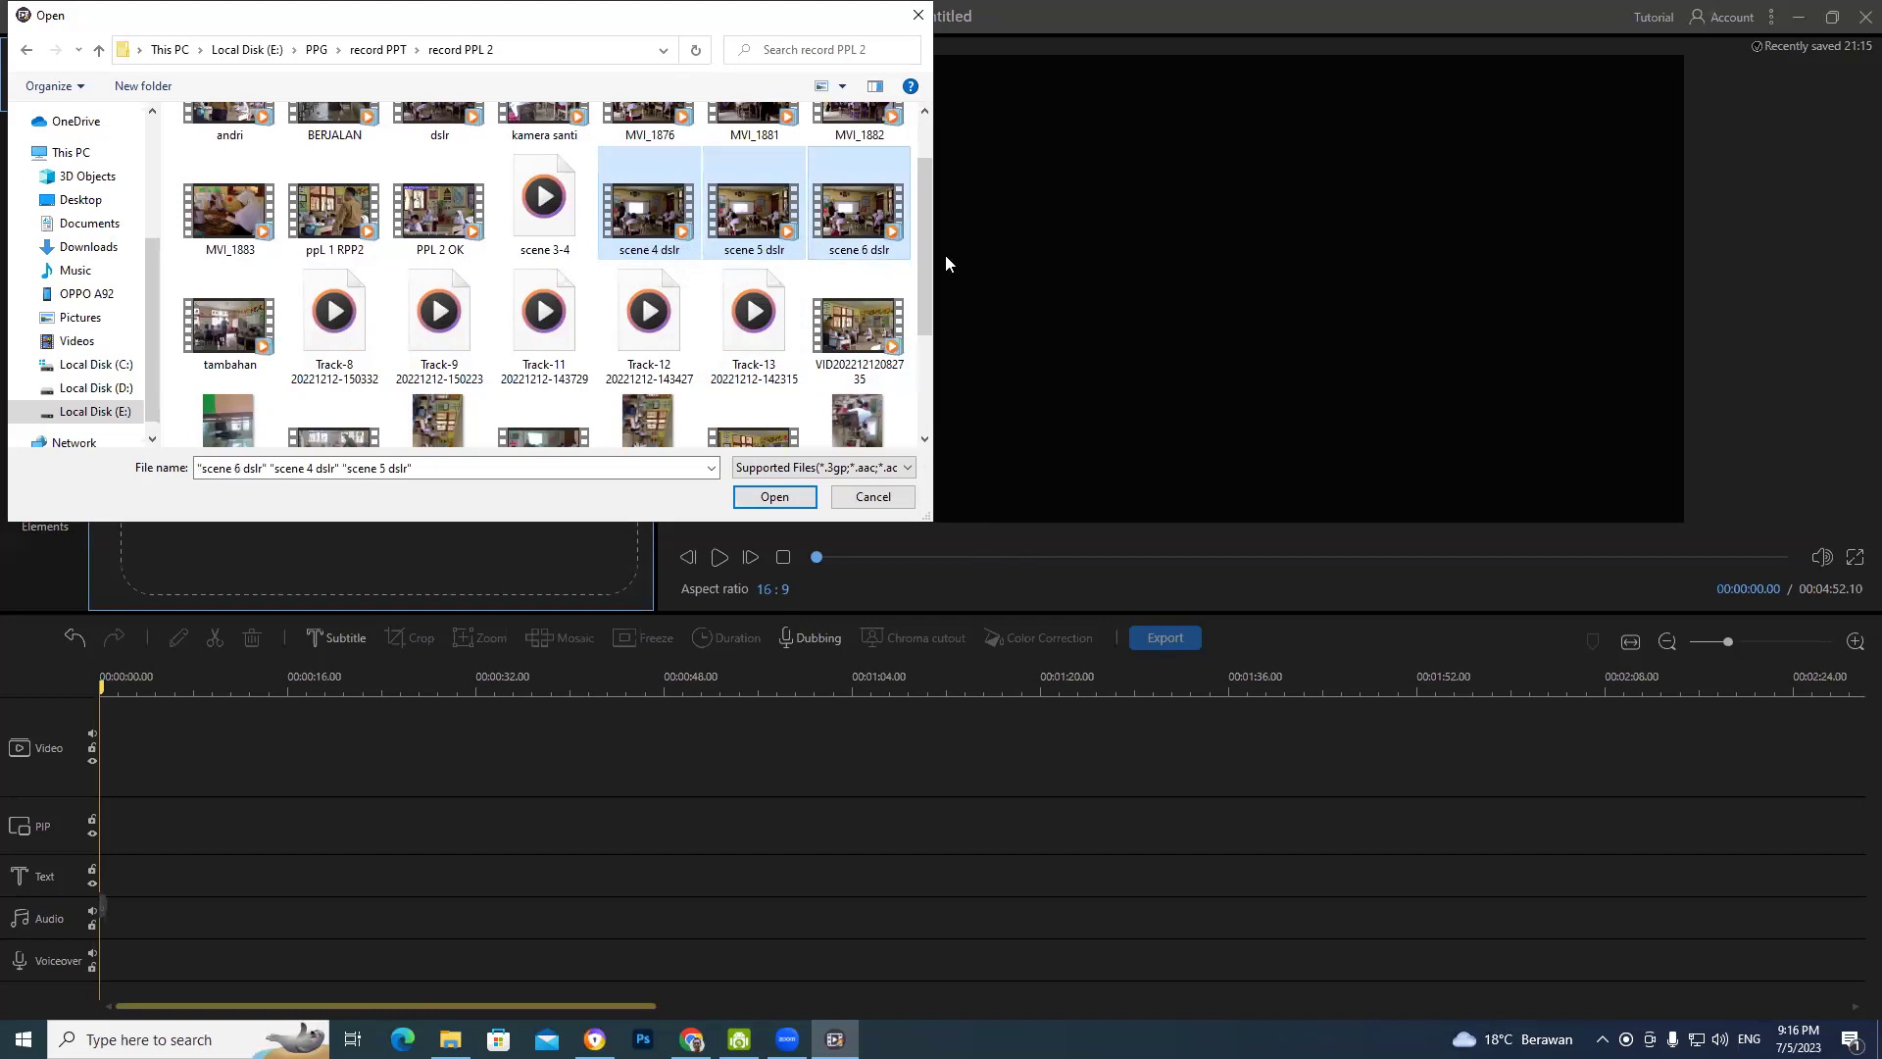
pyautogui.moveTo(927, 253)
pyautogui.mouseDown()
pyautogui.moveTo(939, 379)
pyautogui.moveTo(939, 273)
pyautogui.mouseUp()
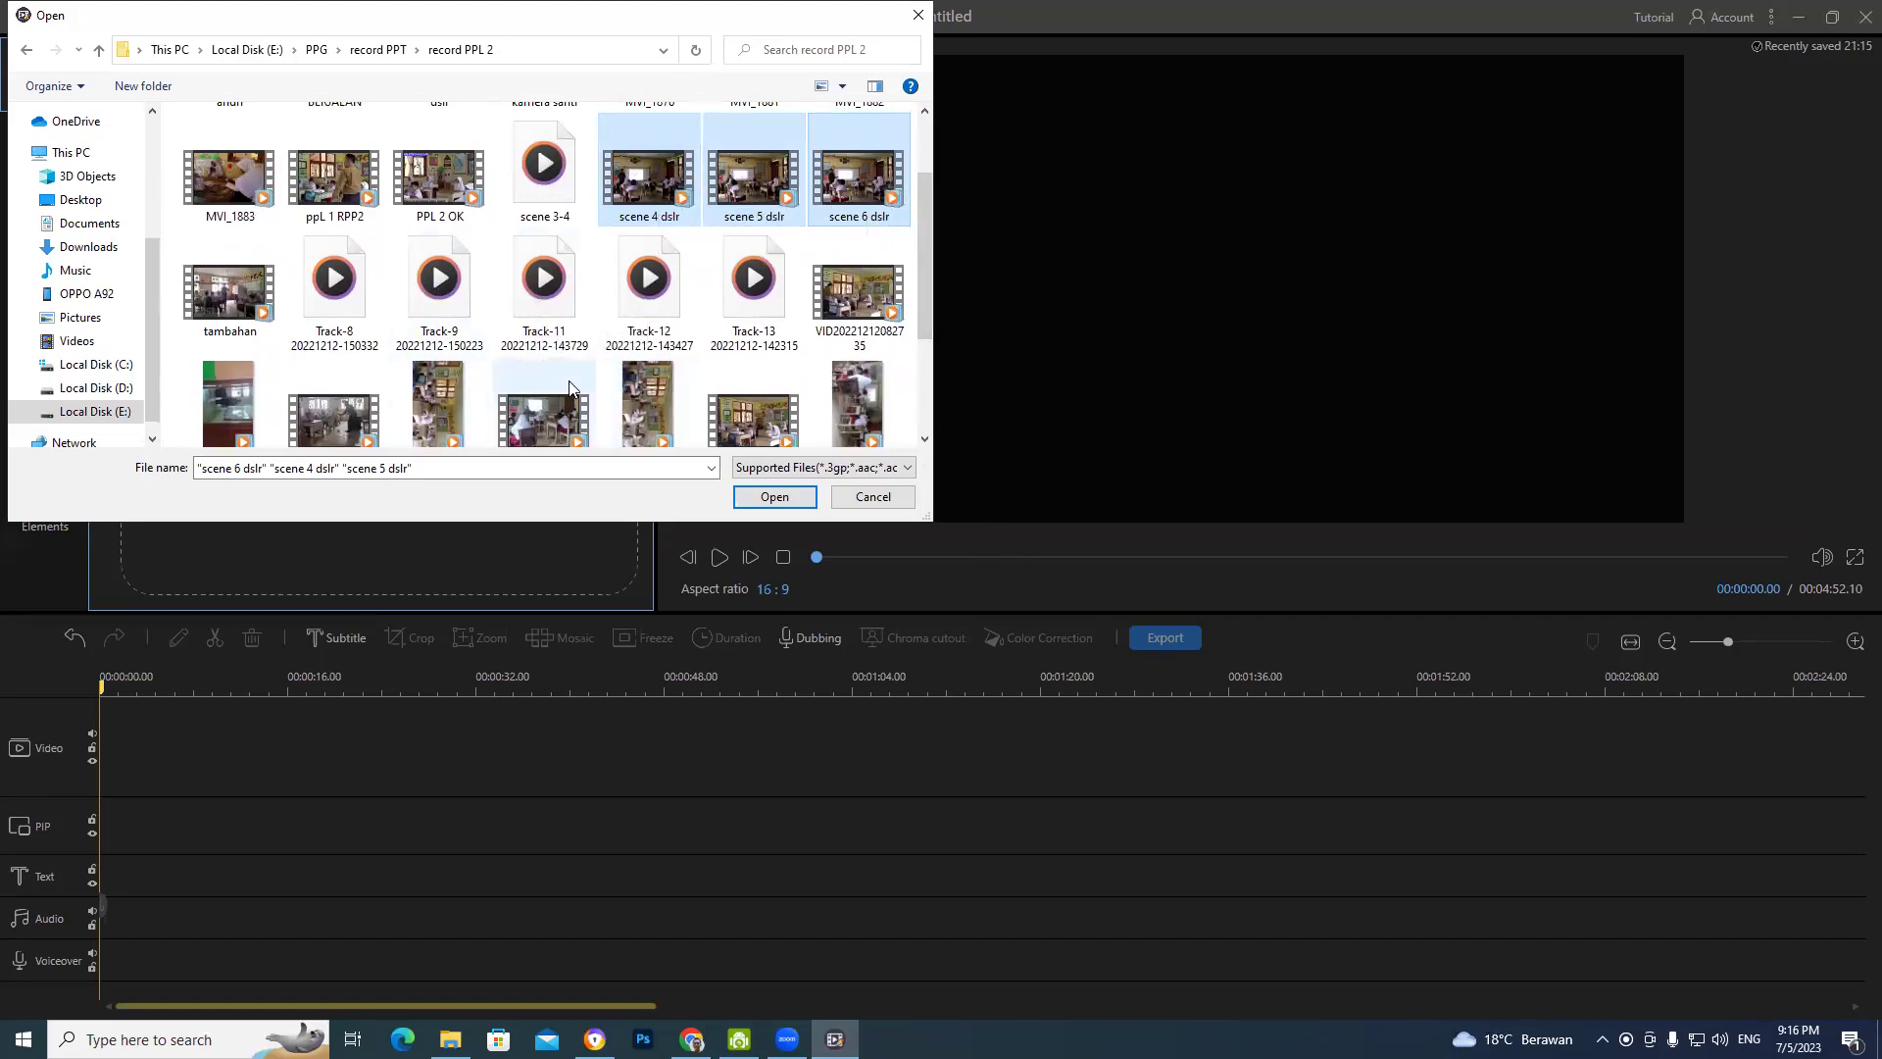
pyautogui.click(773, 498)
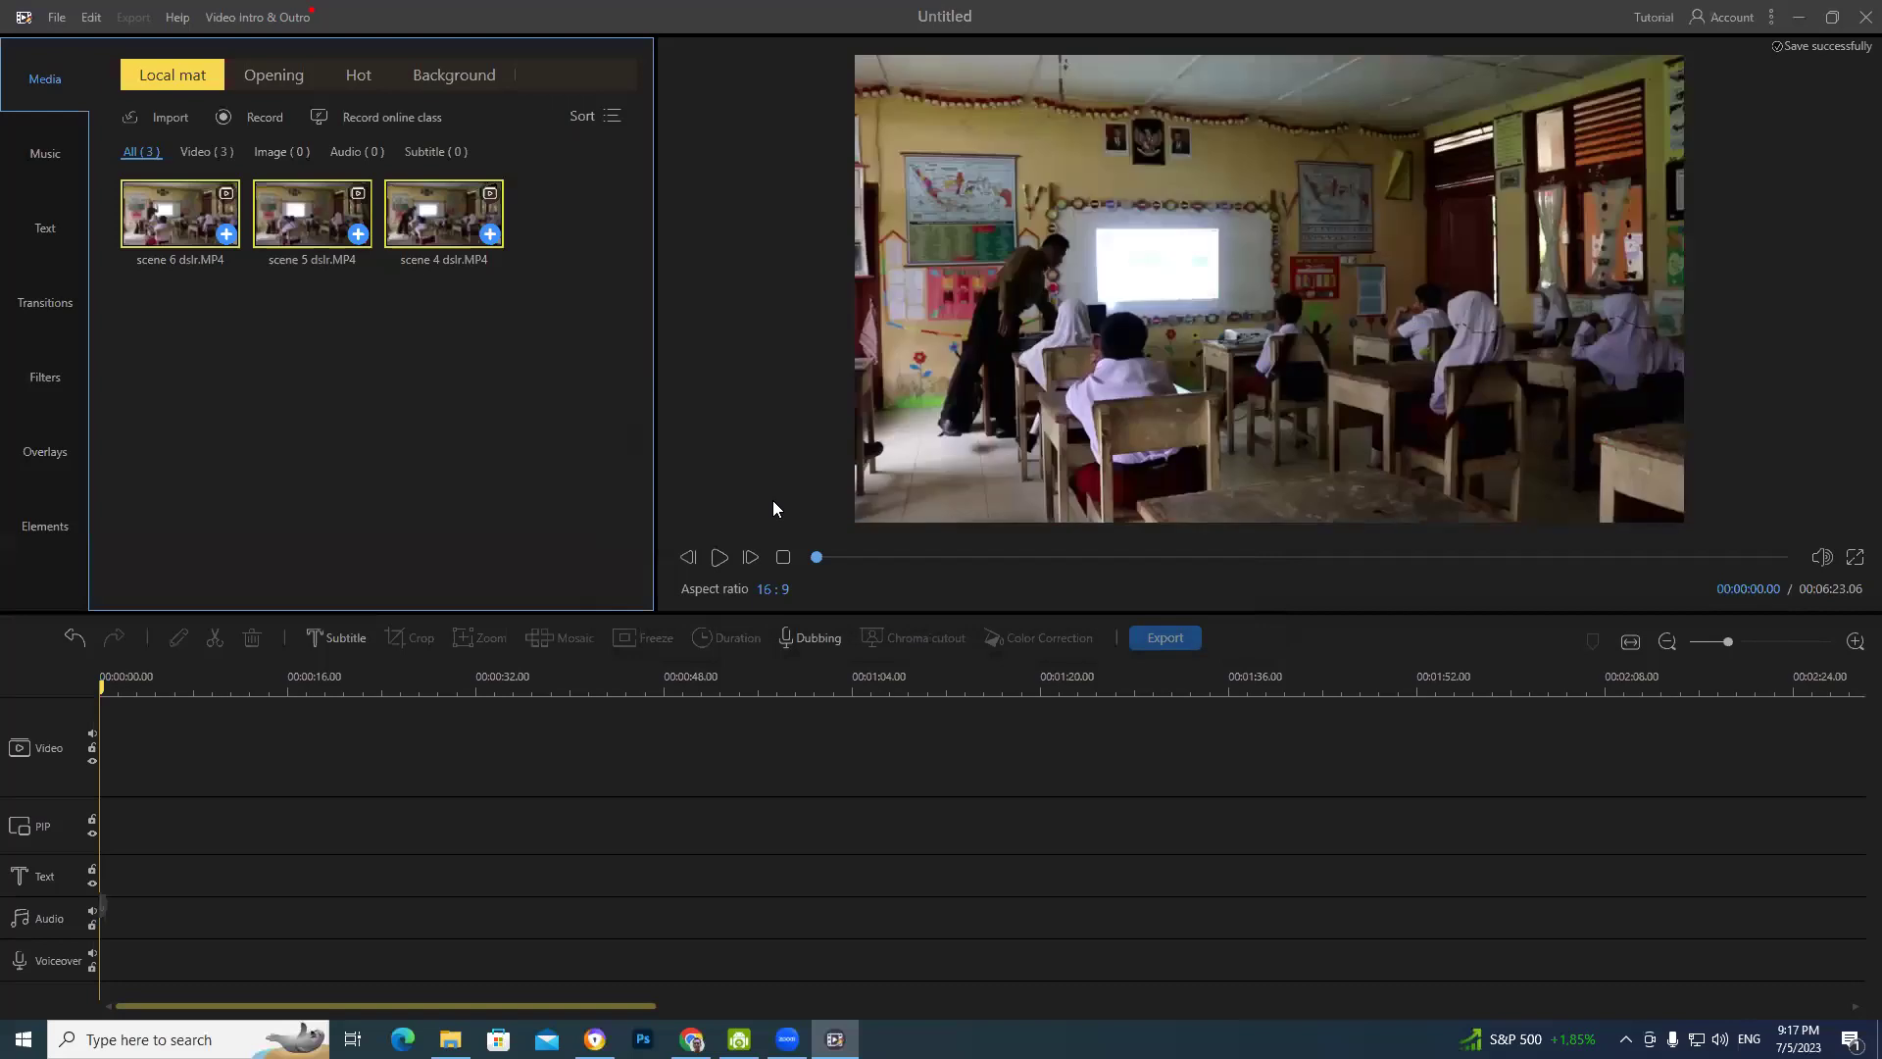
# - Select all three imported scene clips in the local media and place them together at the beginning of the Video track
pyautogui.click(330, 412)
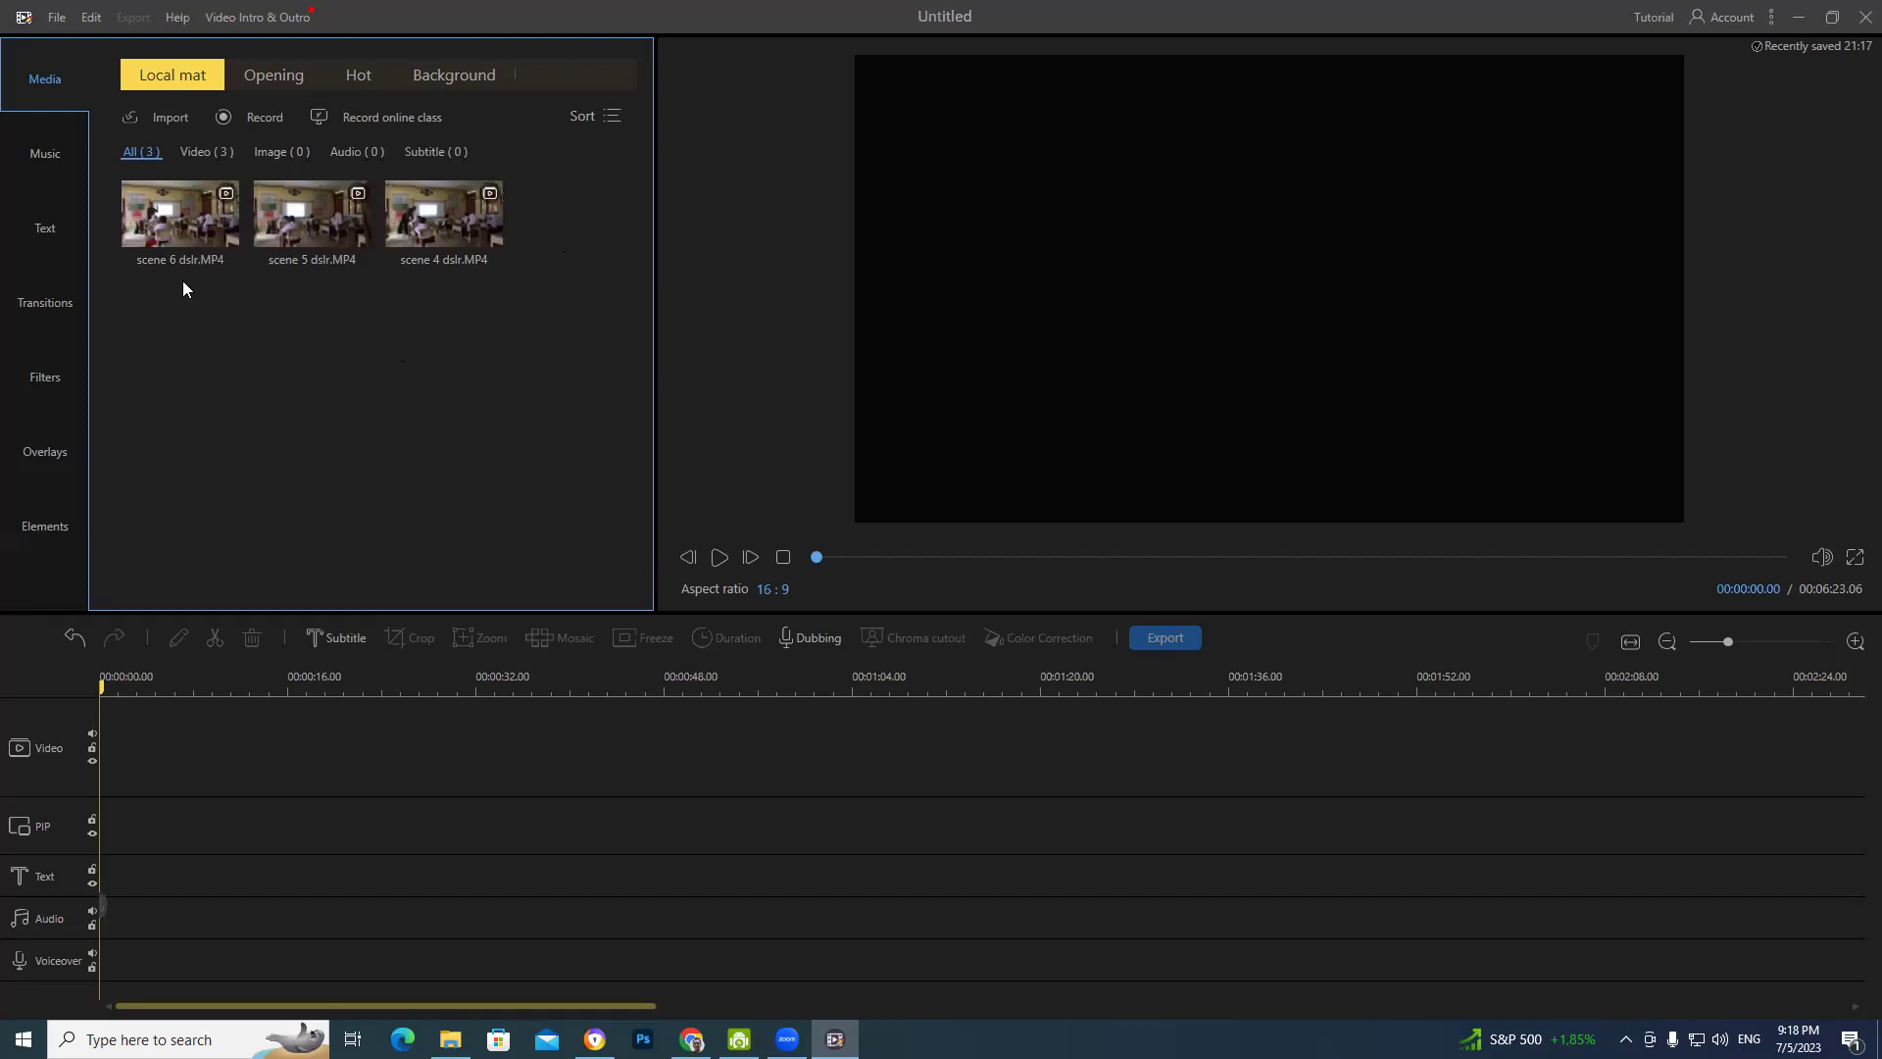
pyautogui.moveTo(163, 231)
pyautogui.hotkey('ctrl', 'a')
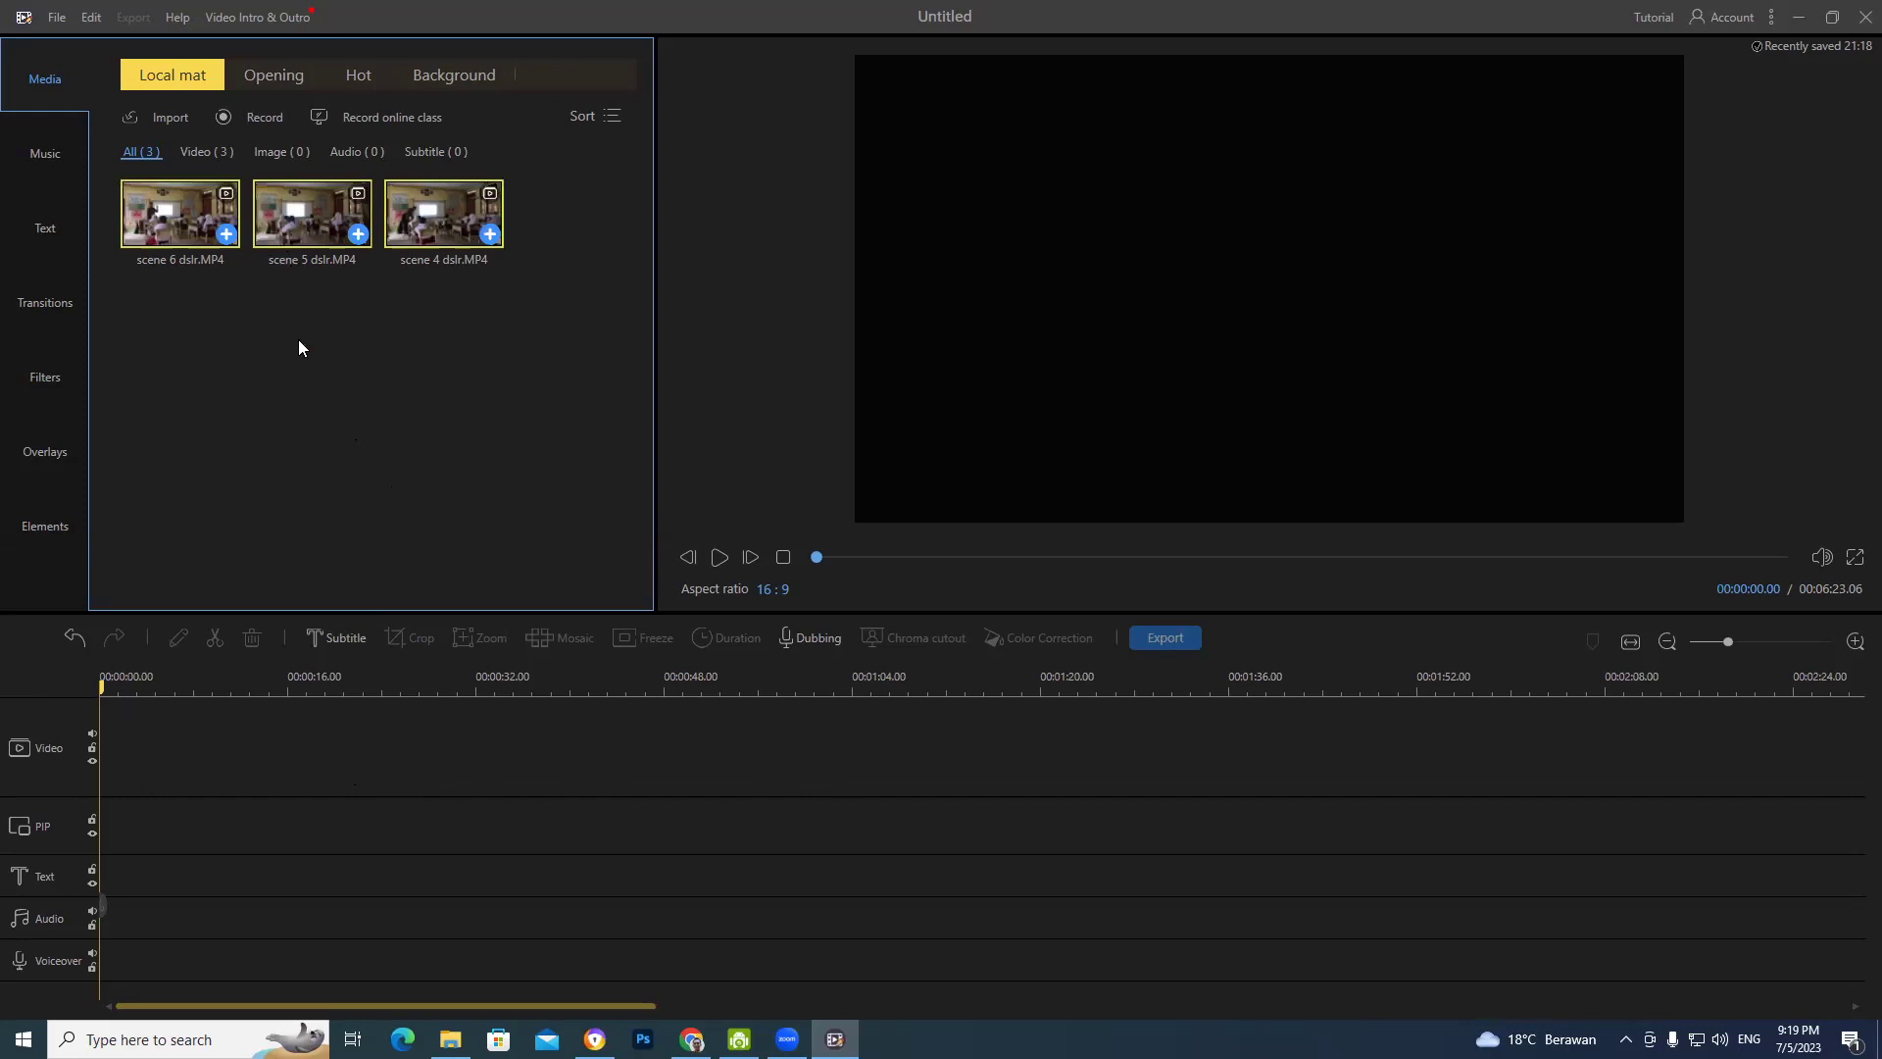
pyautogui.moveTo(259, 838); pyautogui.dragTo(222, 724)
pyautogui.moveTo(217, 808); pyautogui.dragTo(148, 828)
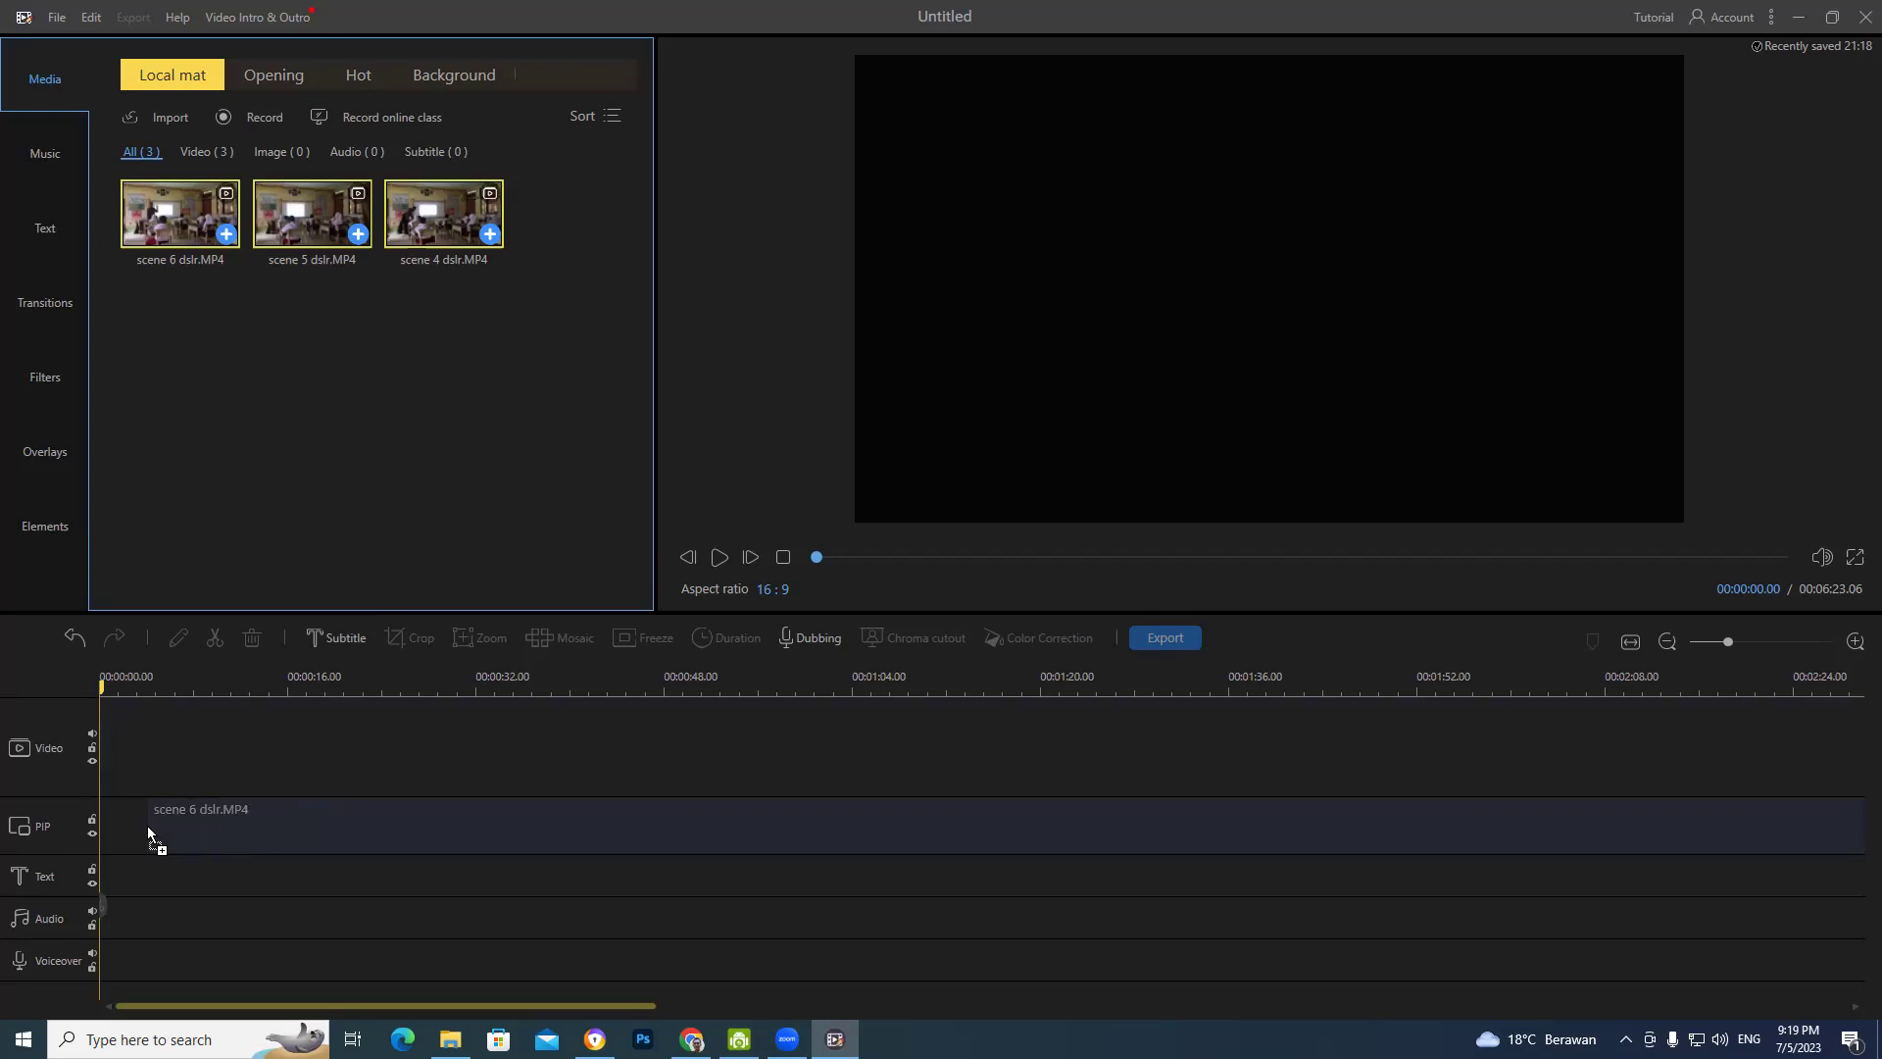
pyautogui.moveTo(147, 825); pyautogui.dragTo(151, 823)
pyautogui.moveTo(151, 824); pyautogui.dragTo(160, 753)
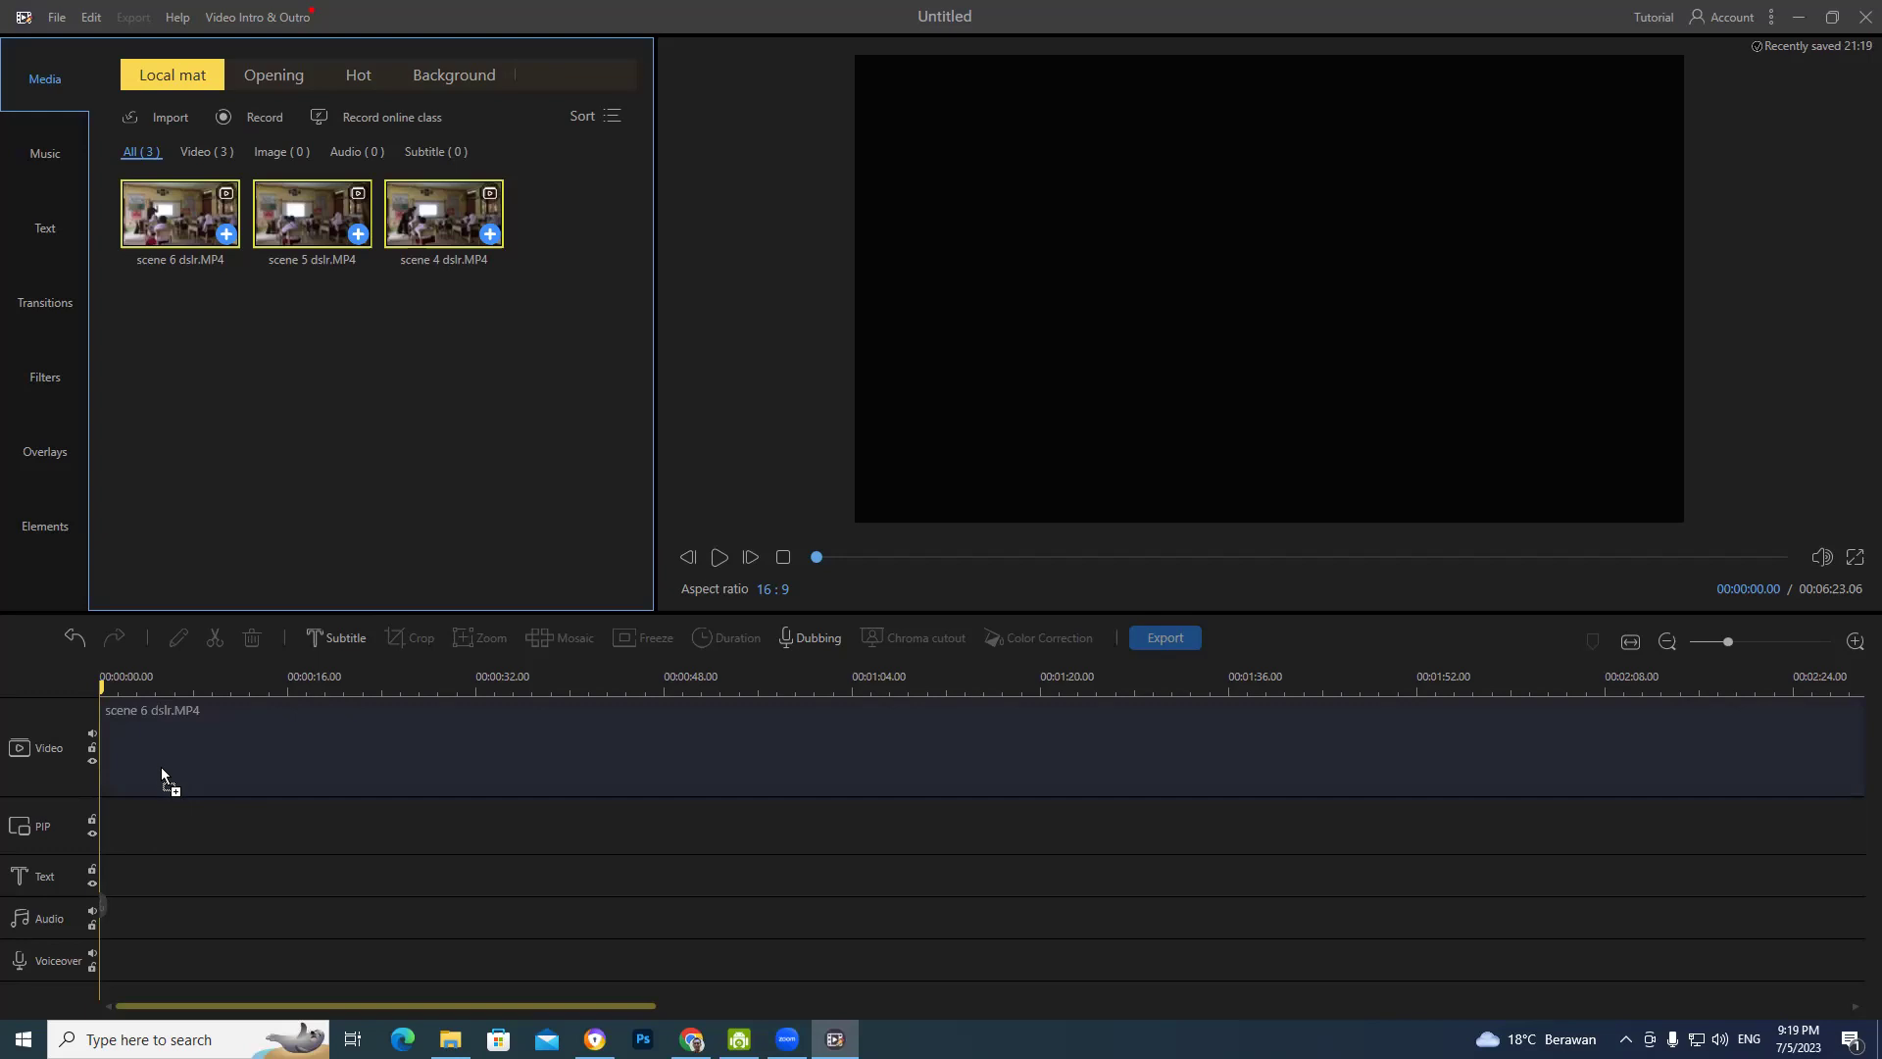
pyautogui.moveTo(161, 772); pyautogui.dragTo(161, 766)
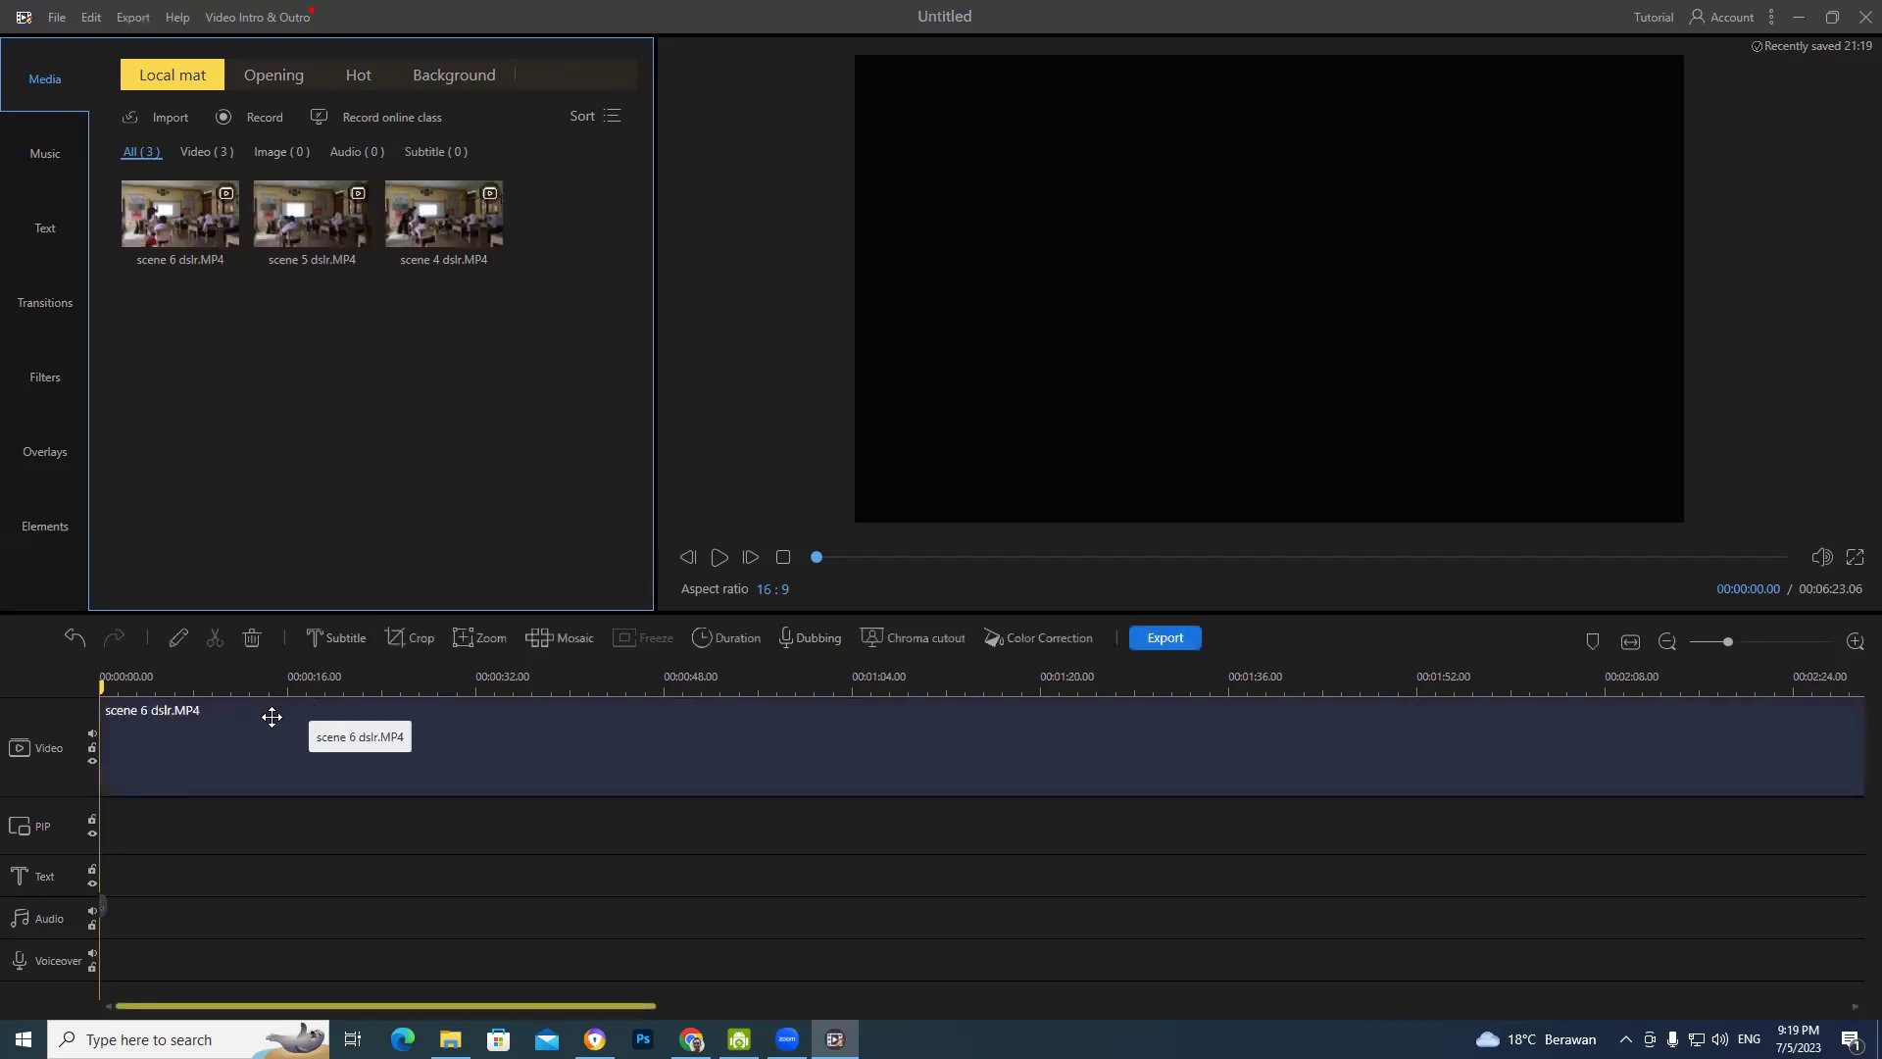
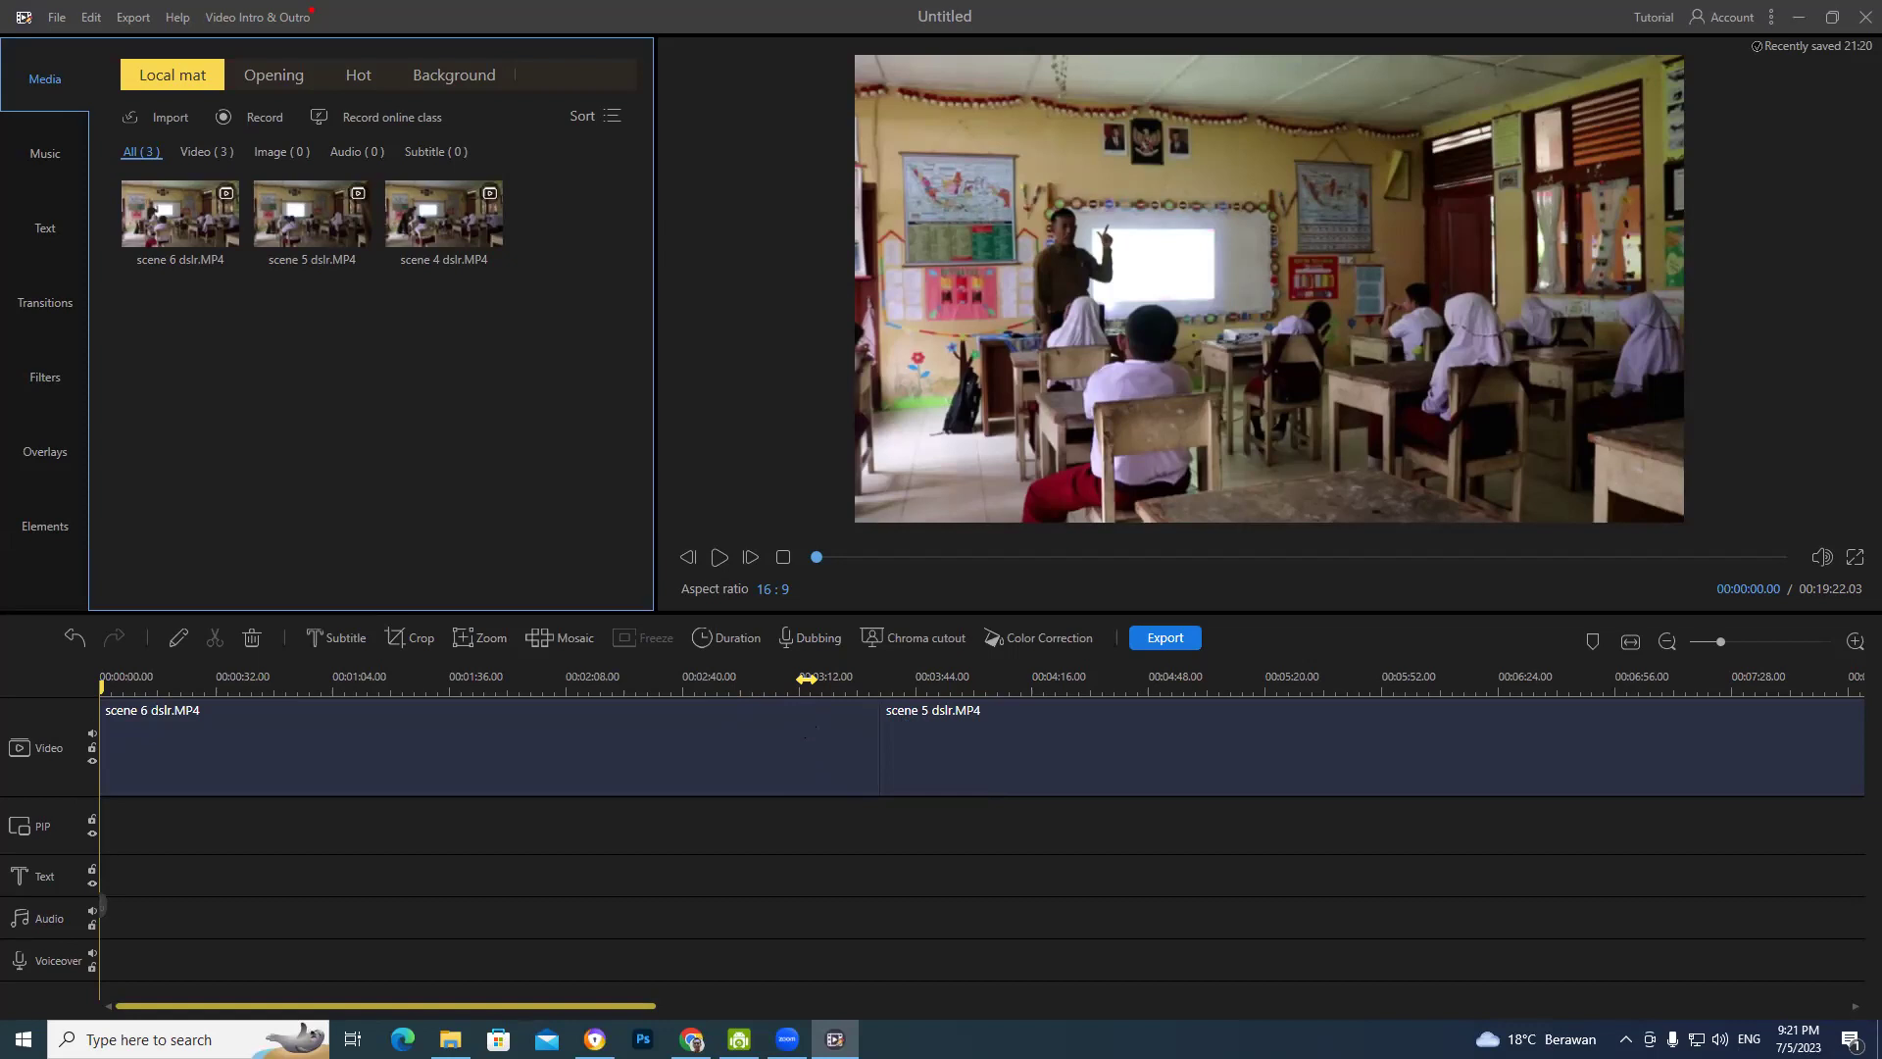
# - Examine how the scene 6, scene 5 and scene 4 dslr clips are laid out along the whole Video track
pyautogui.moveTo(806, 678); pyautogui.dragTo(374, 669)
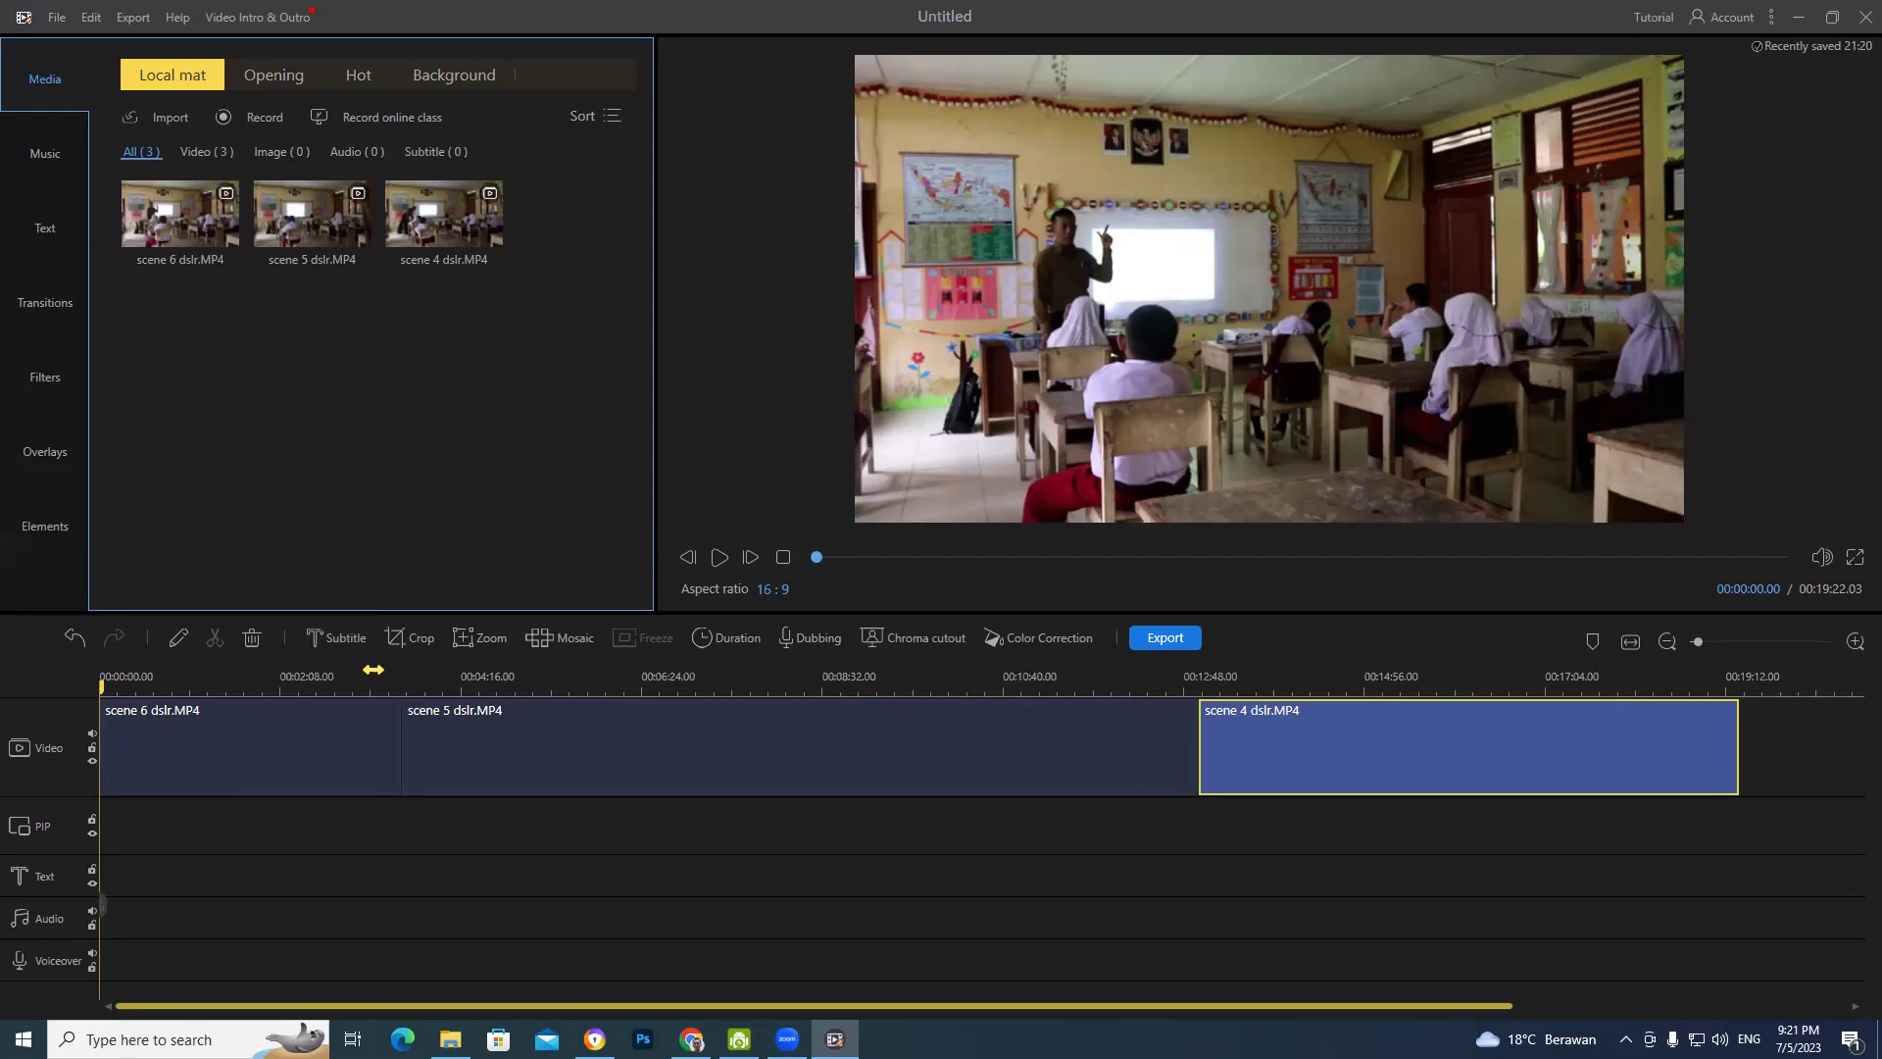
pyautogui.moveTo(327, 748); pyautogui.dragTo(462, 698)
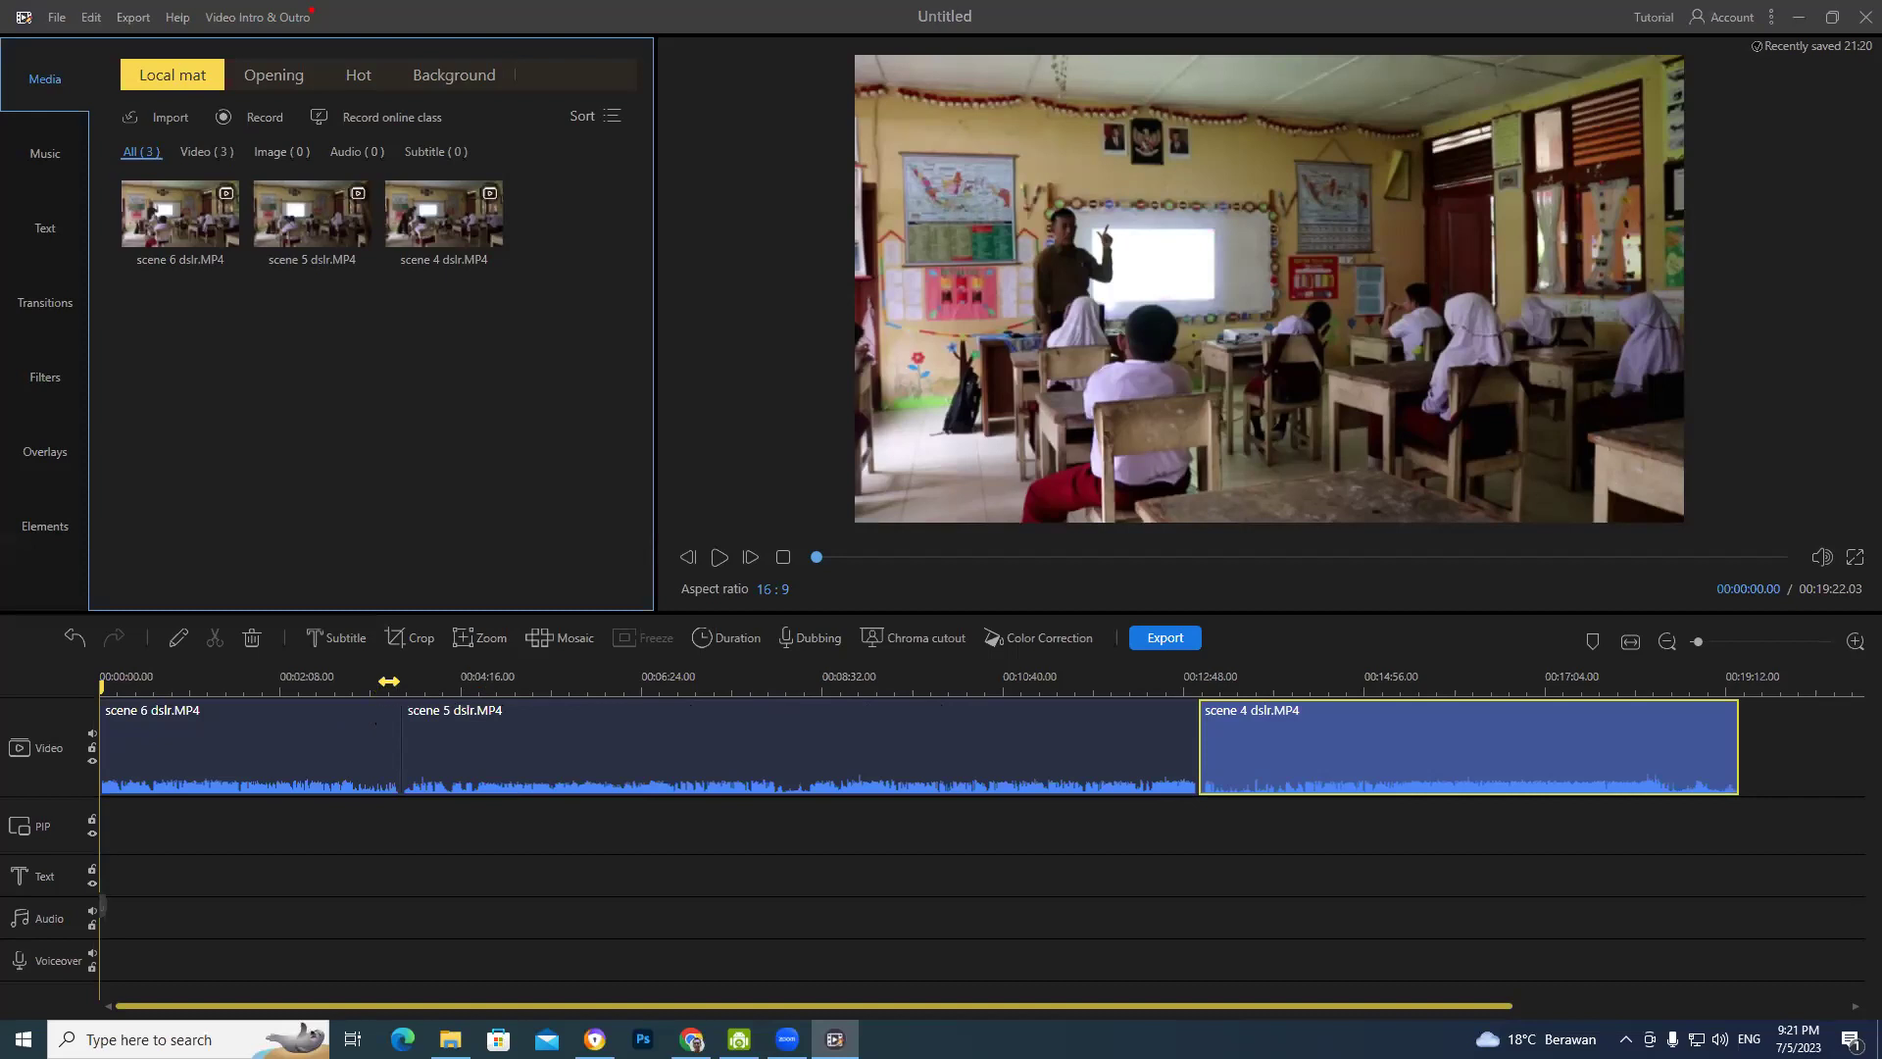
pyautogui.keyDown('ctrl'); pyautogui.scroll(4, 390, 680); pyautogui.keyUp('ctrl')
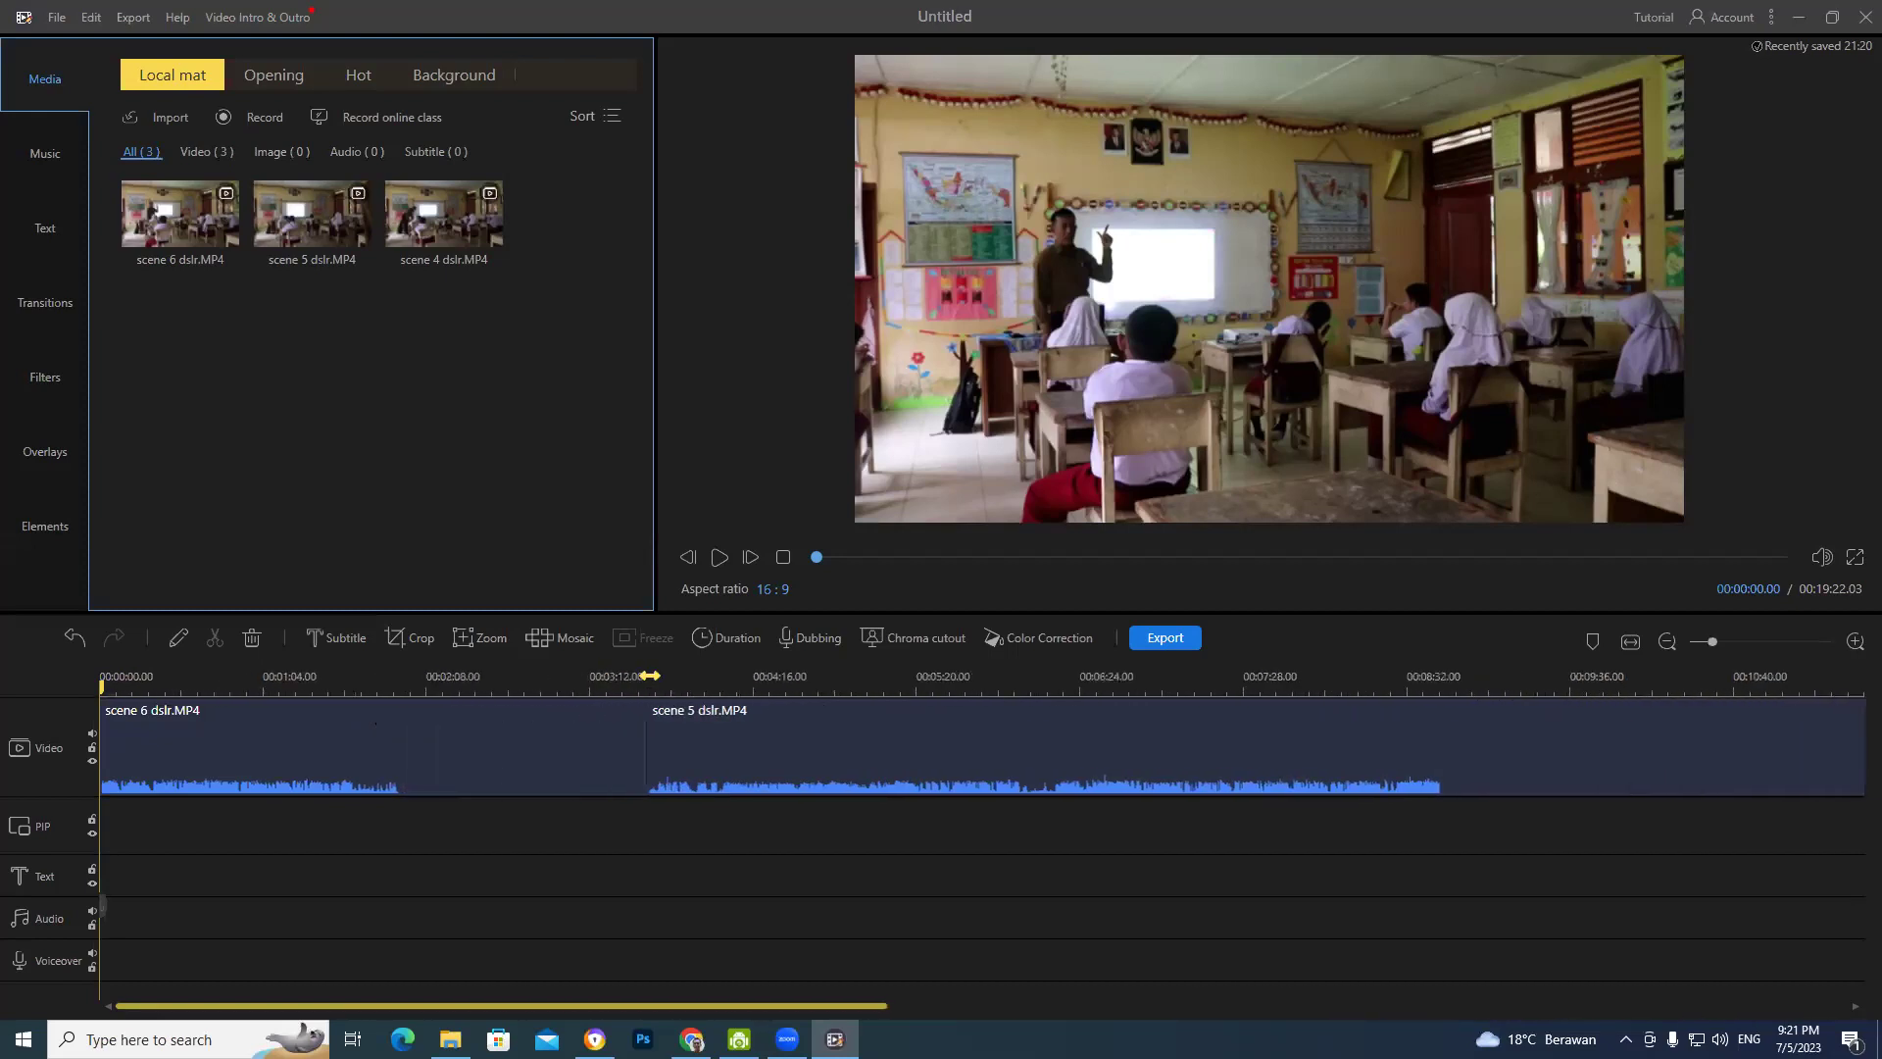
pyautogui.scroll(3, 881, 669)
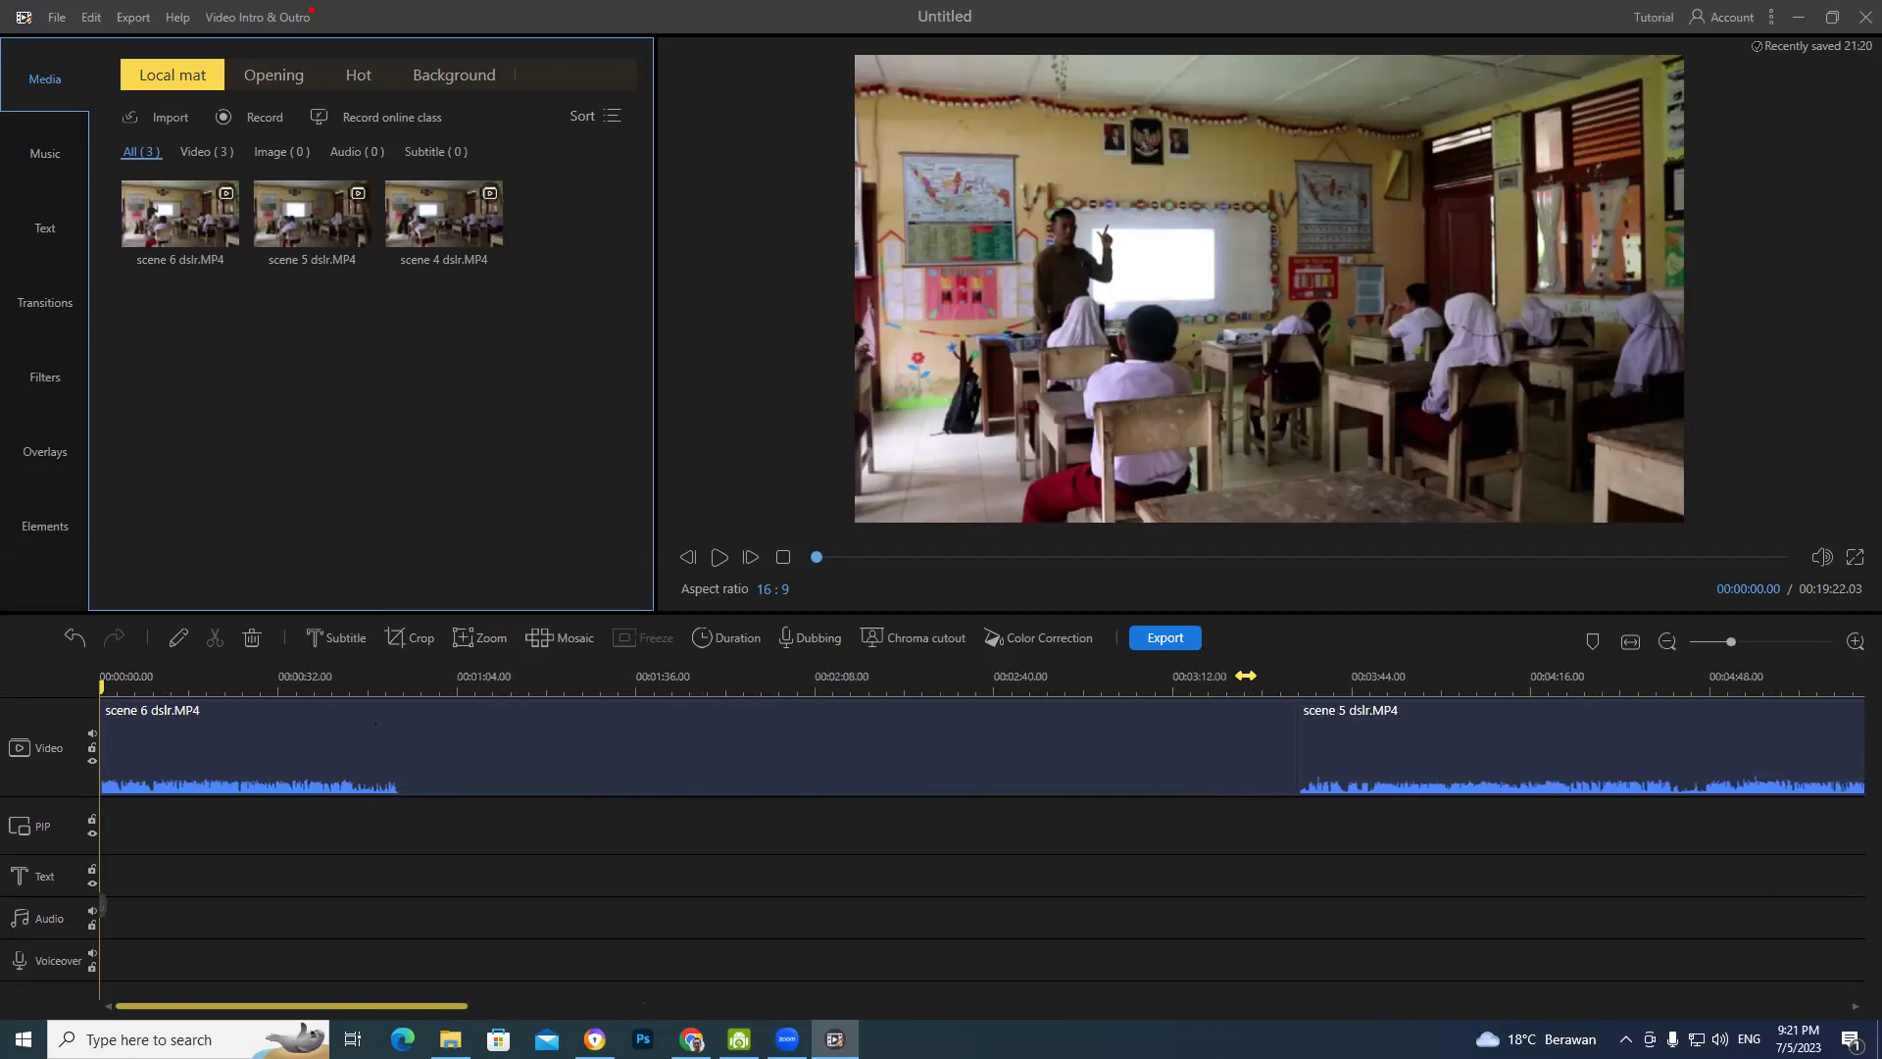
pyautogui.keyDown('ctrl'); pyautogui.scroll(-5, 1246, 676); pyautogui.keyUp('ctrl')
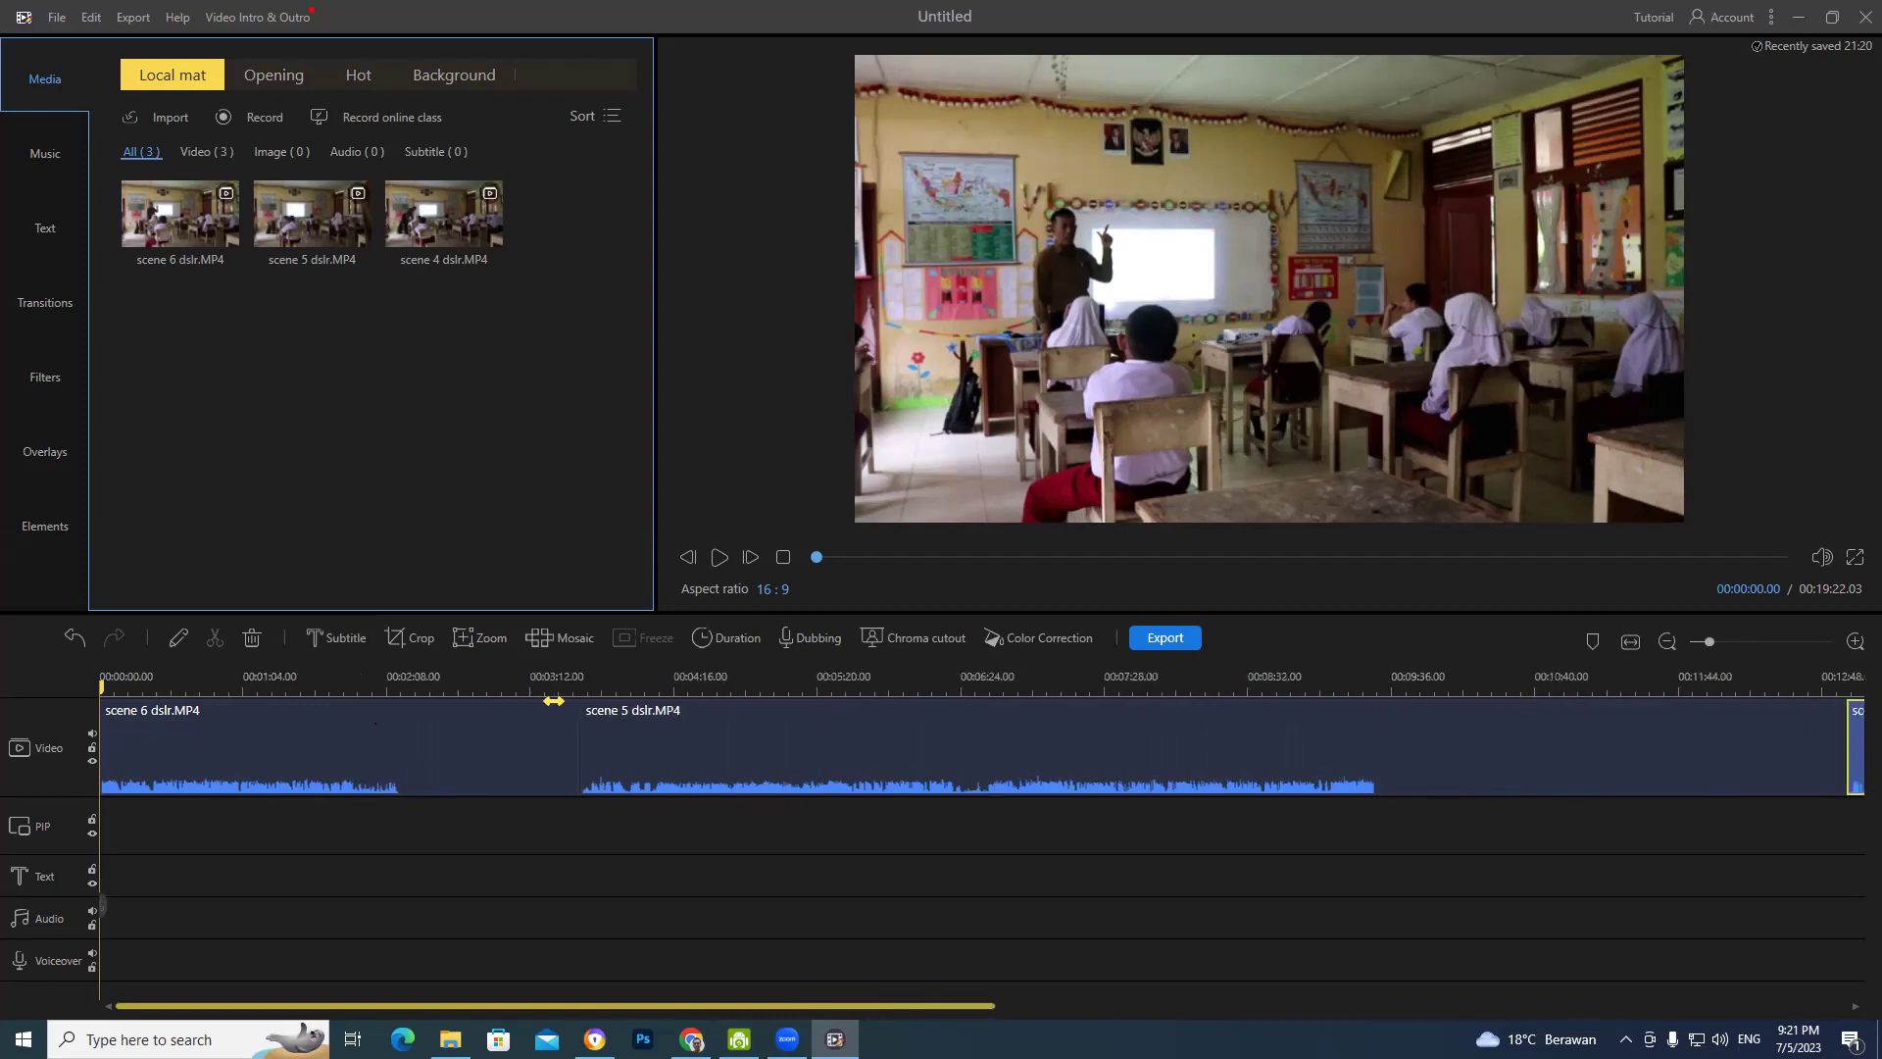
pyautogui.scroll(-2, 459, 700)
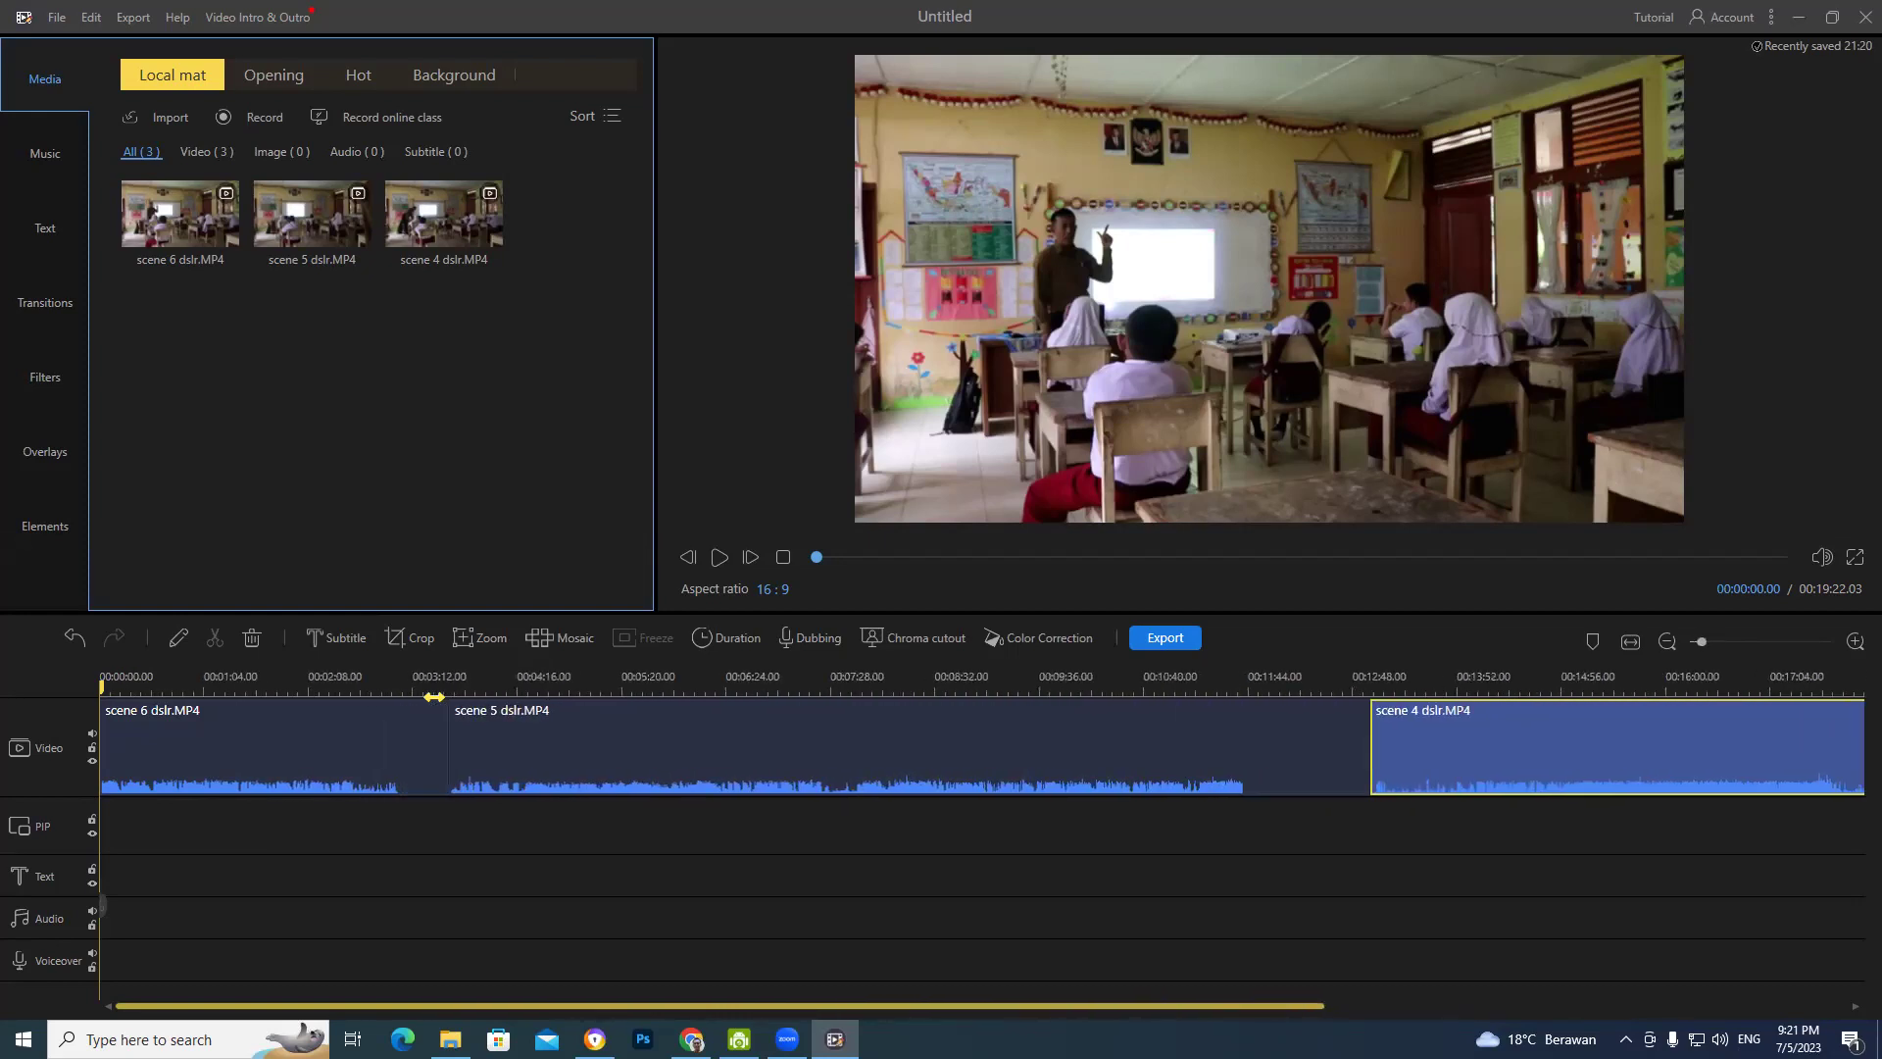
pyautogui.scroll(-1, 402, 700)
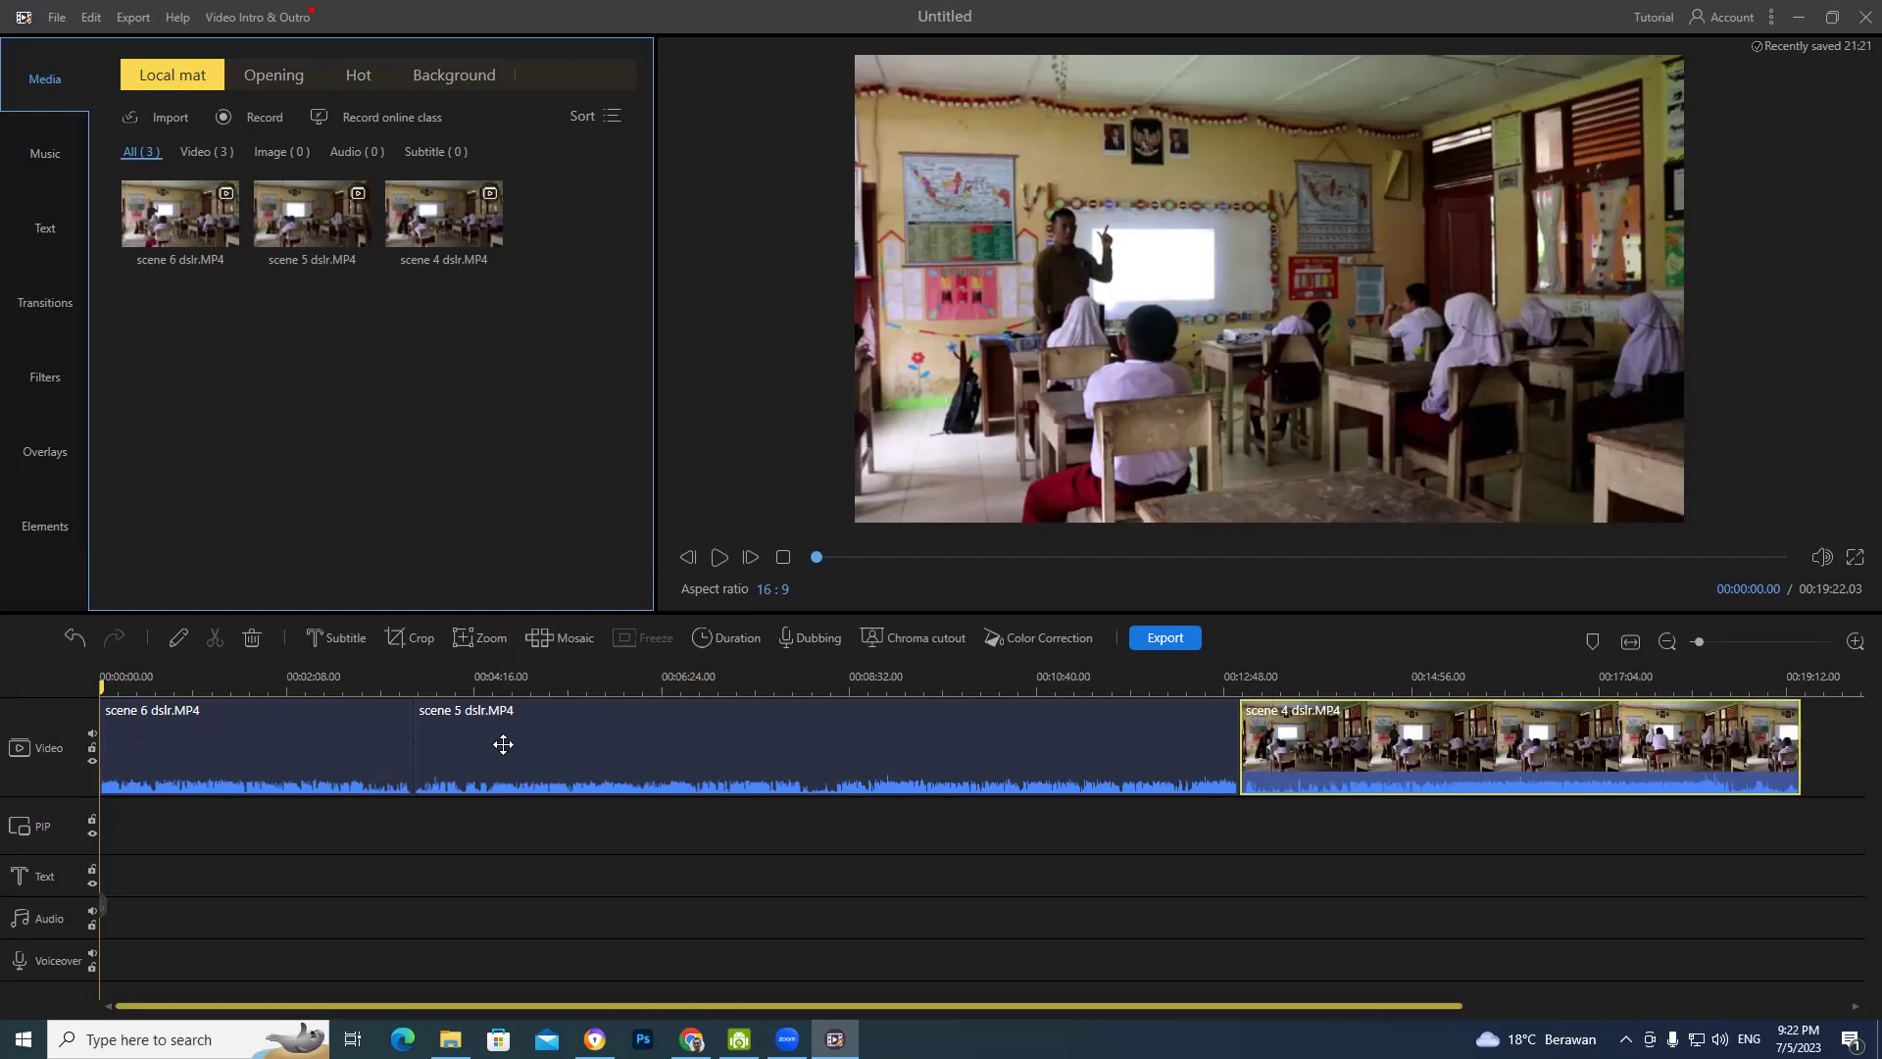
pyautogui.click(678, 741)
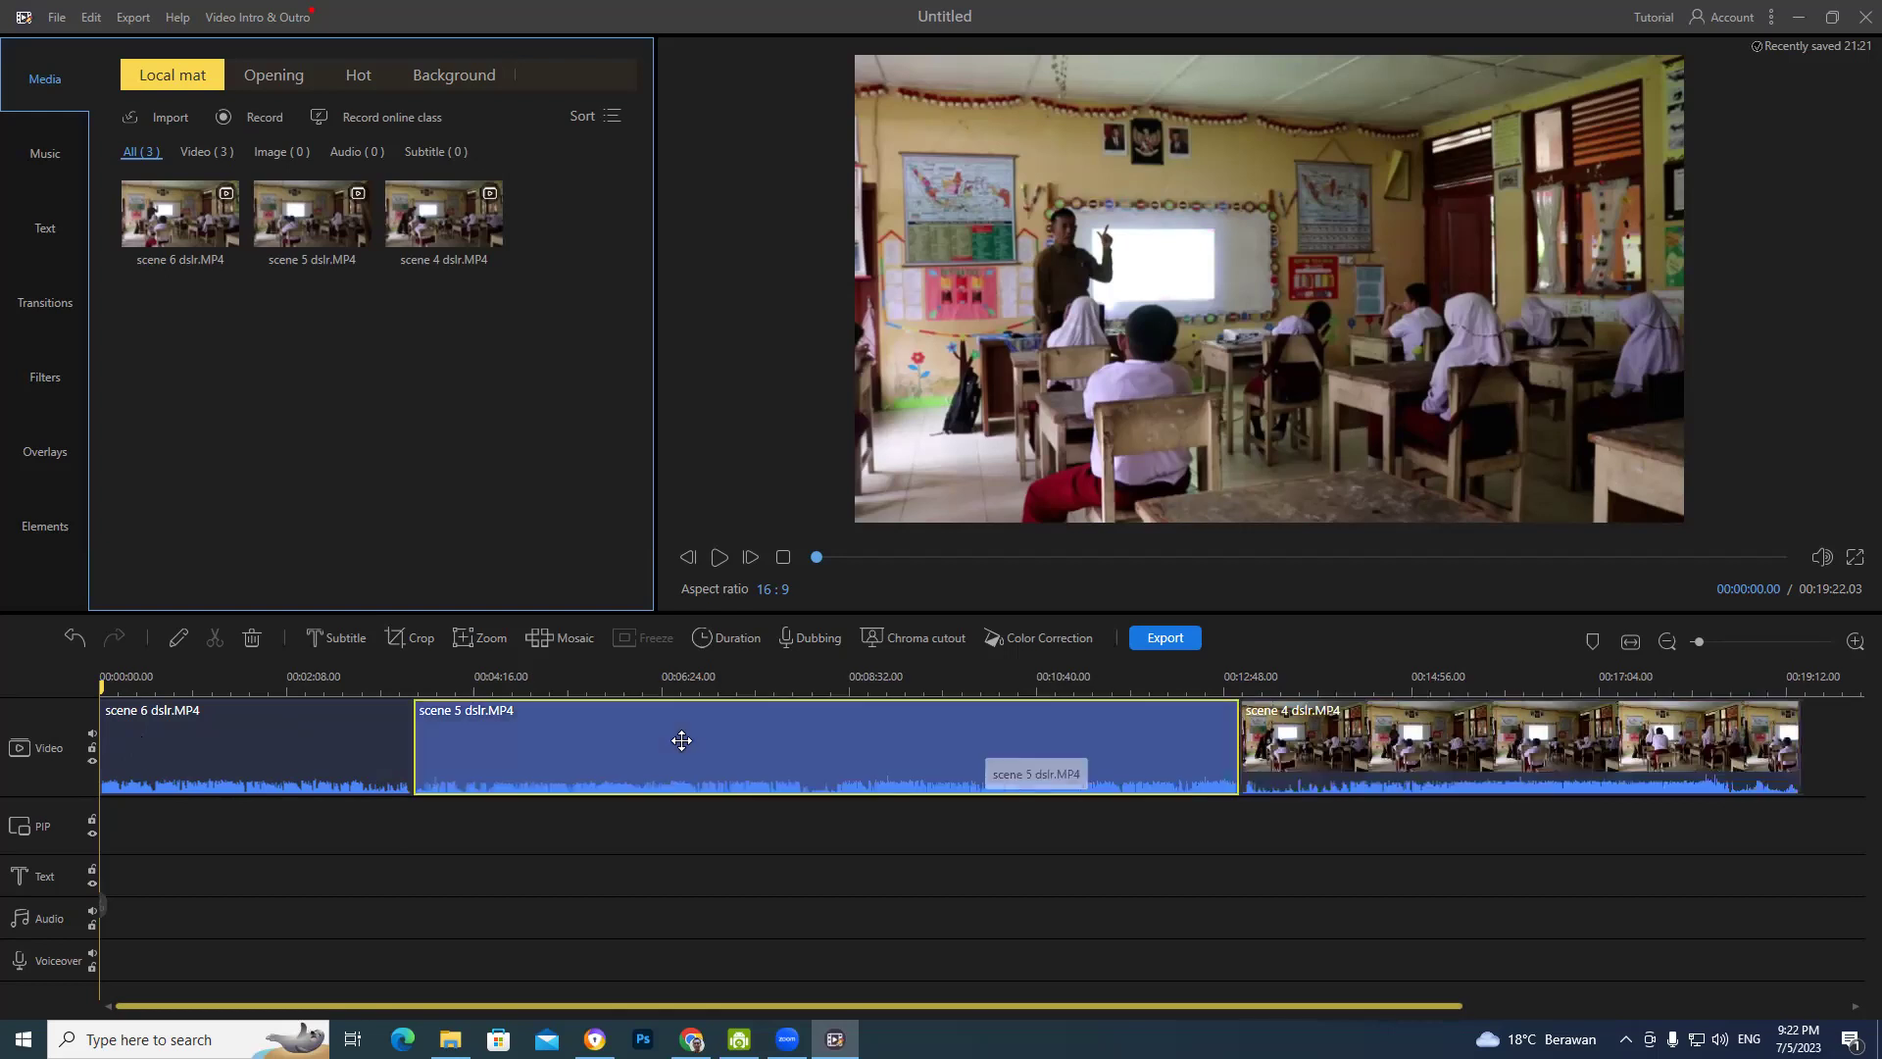
pyautogui.click(361, 745)
pyautogui.click(891, 747)
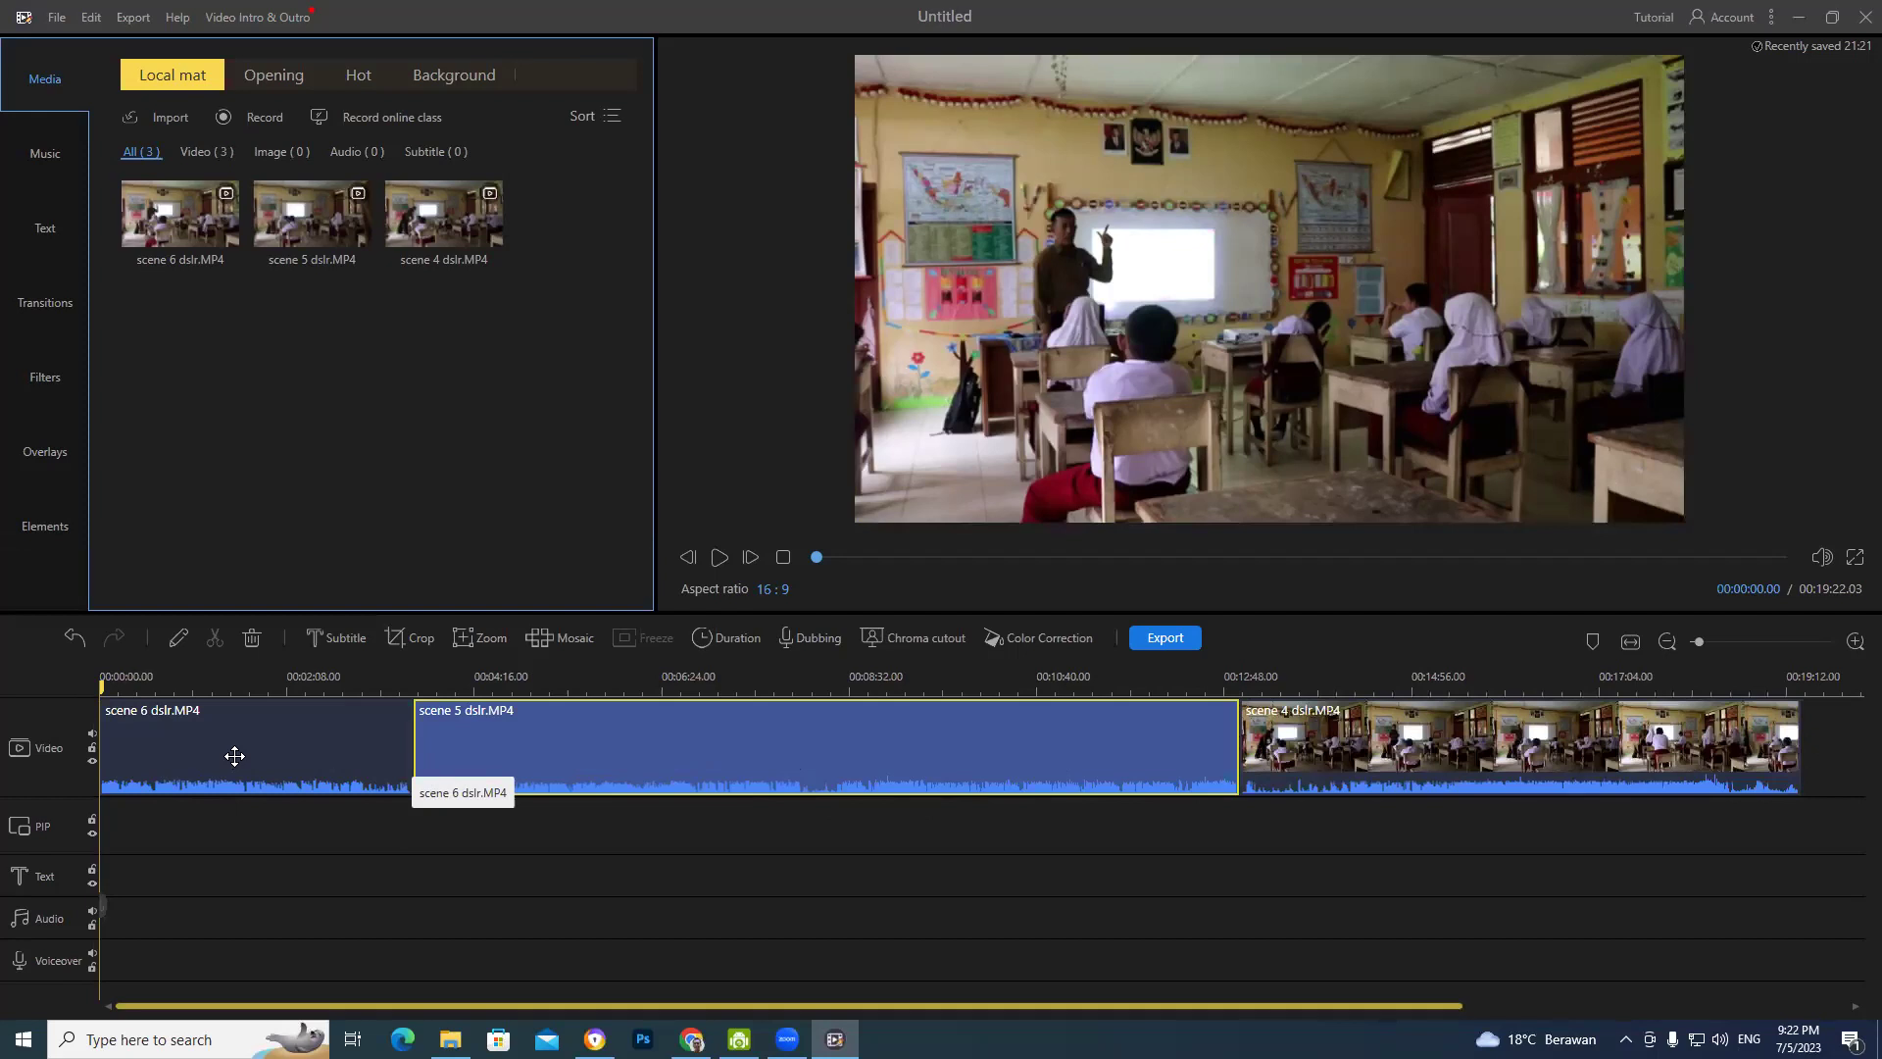
# - Reorder the Video track clips by moving scene 4 dslr to the front and scene 6 dslr to the end after scene 5 dslr
pyautogui.click(1463, 742)
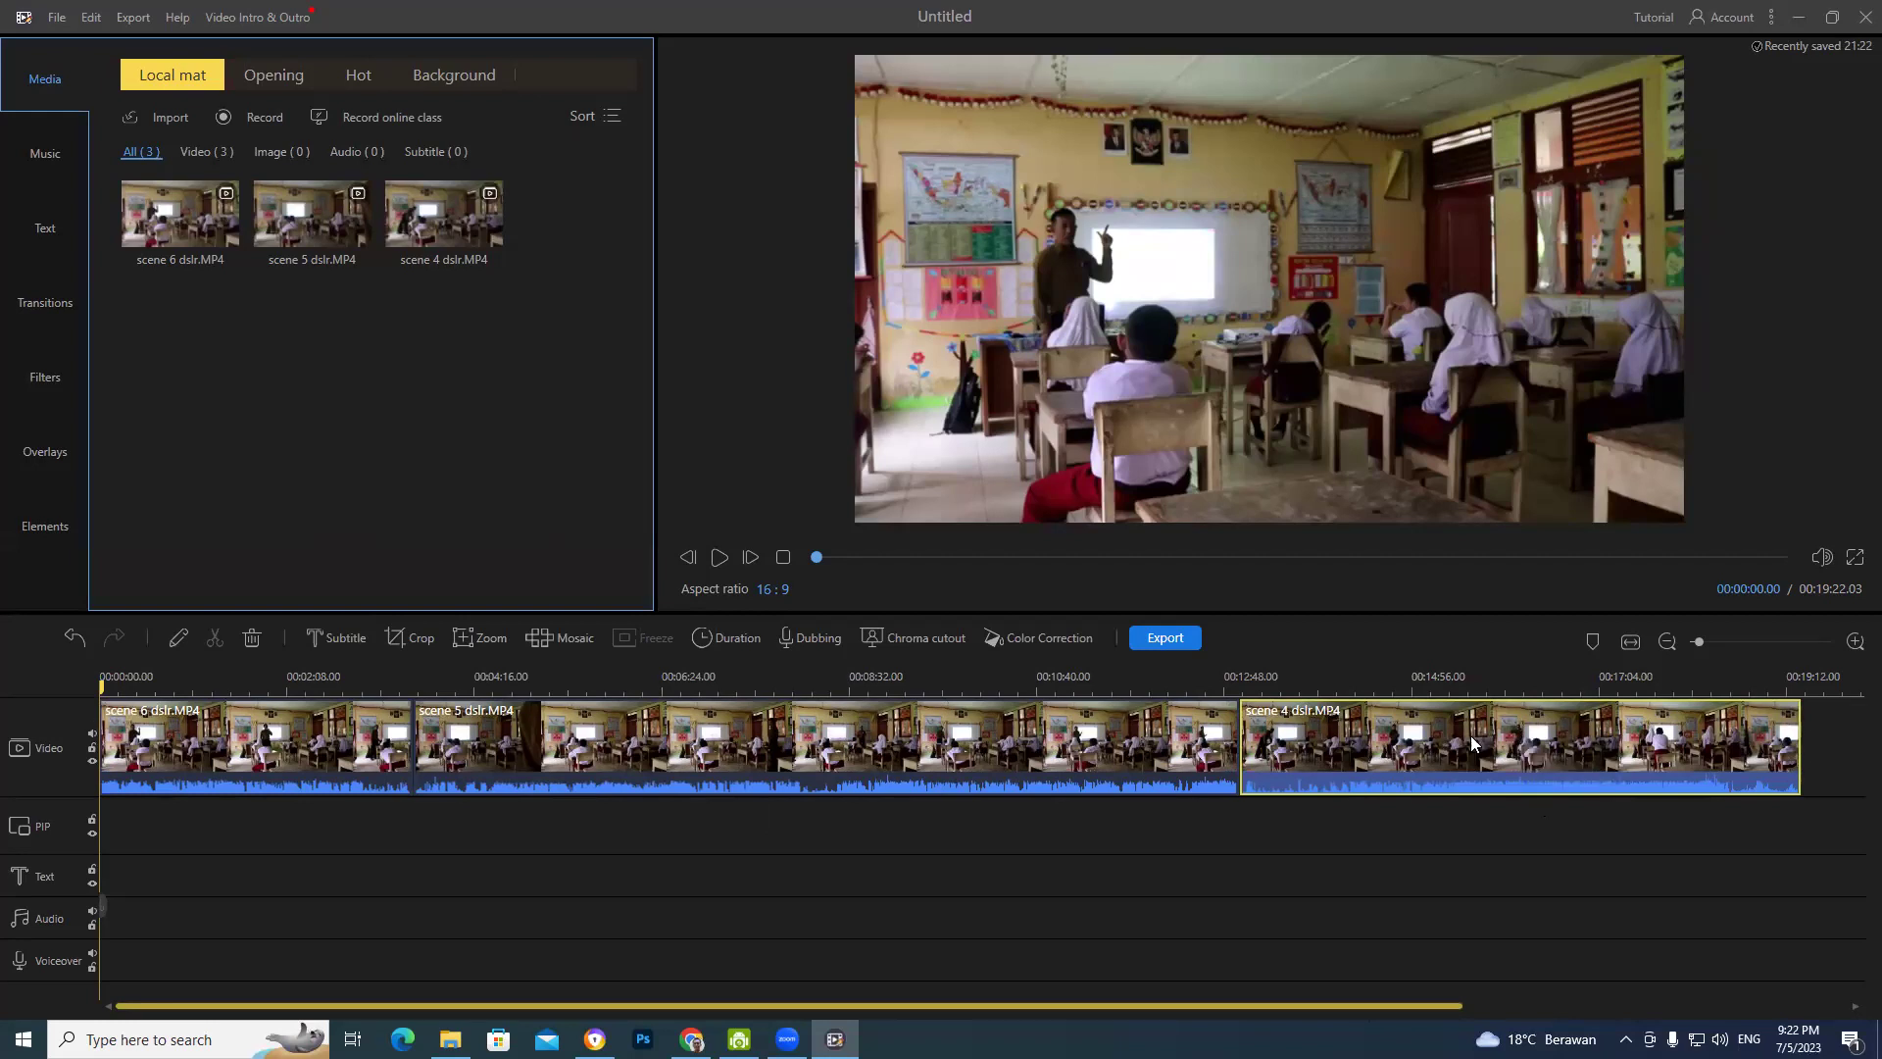
pyautogui.moveTo(1470, 735); pyautogui.dragTo(588, 767)
pyautogui.moveTo(250, 770); pyautogui.dragTo(228, 764)
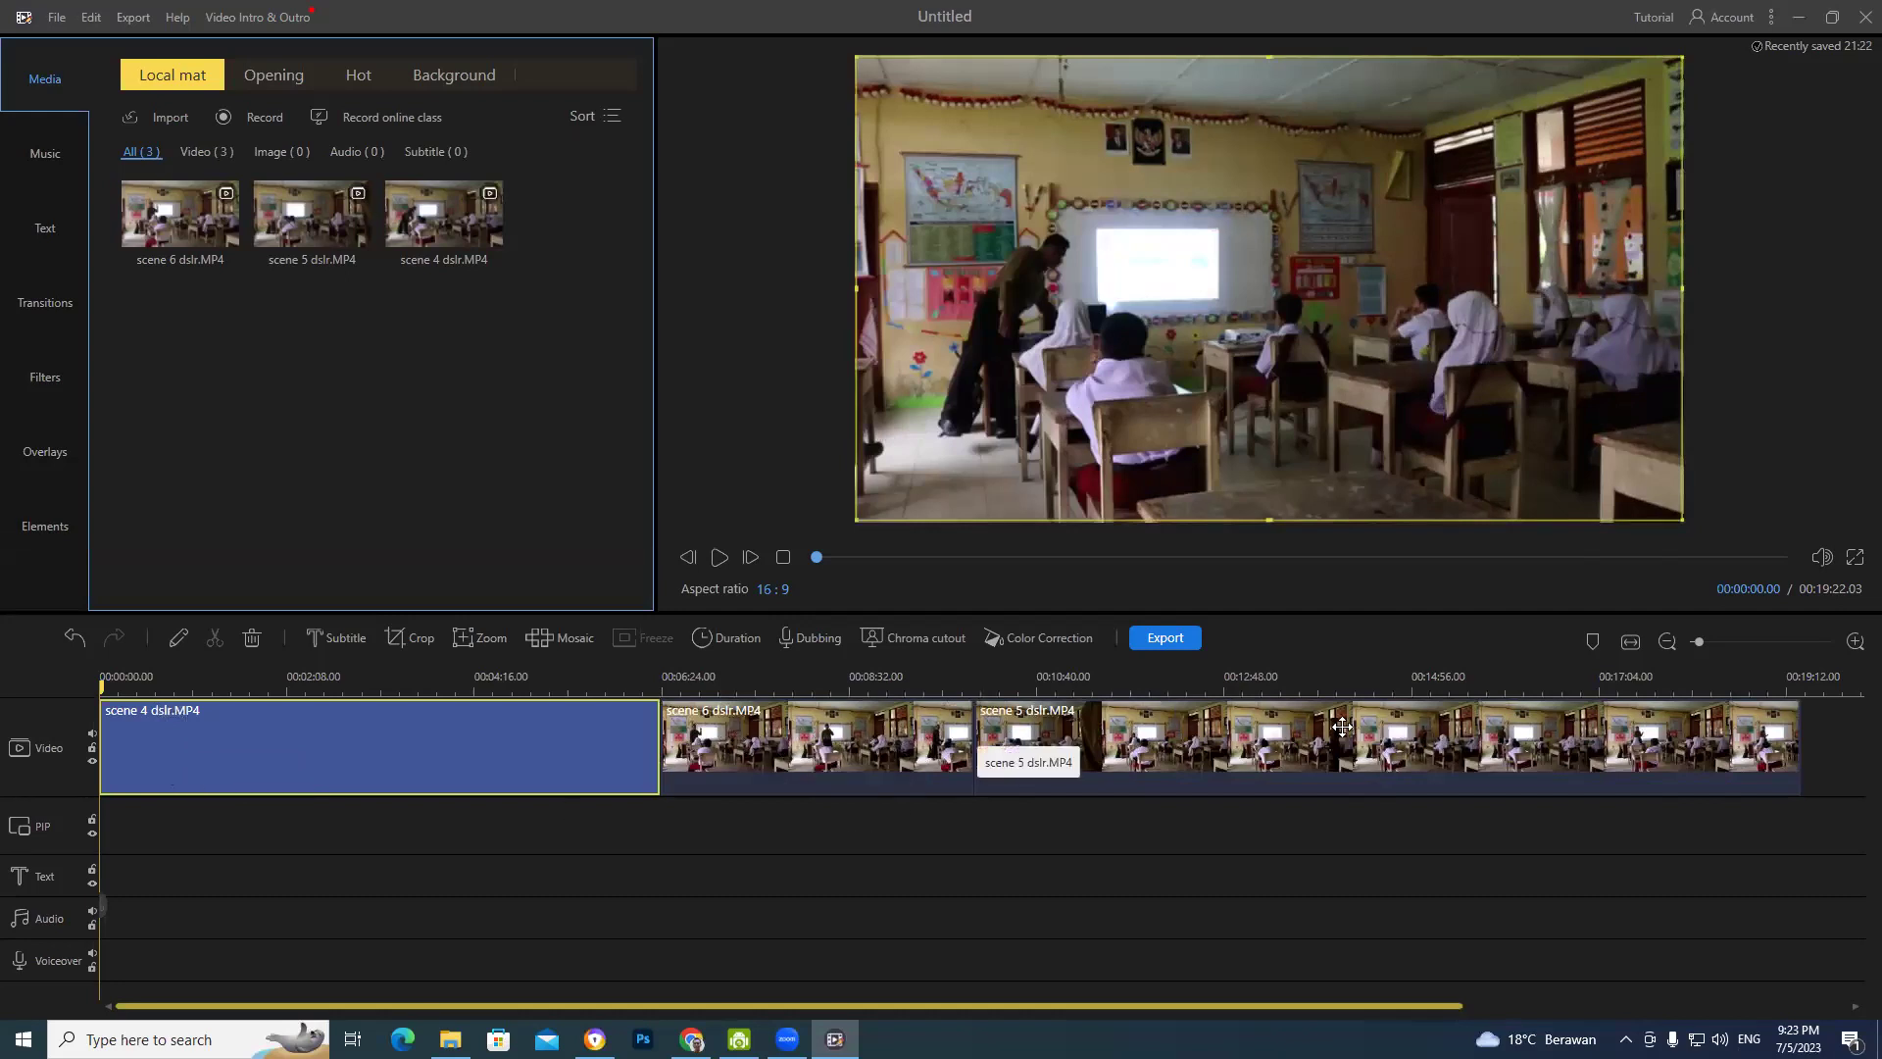
pyautogui.click(794, 744)
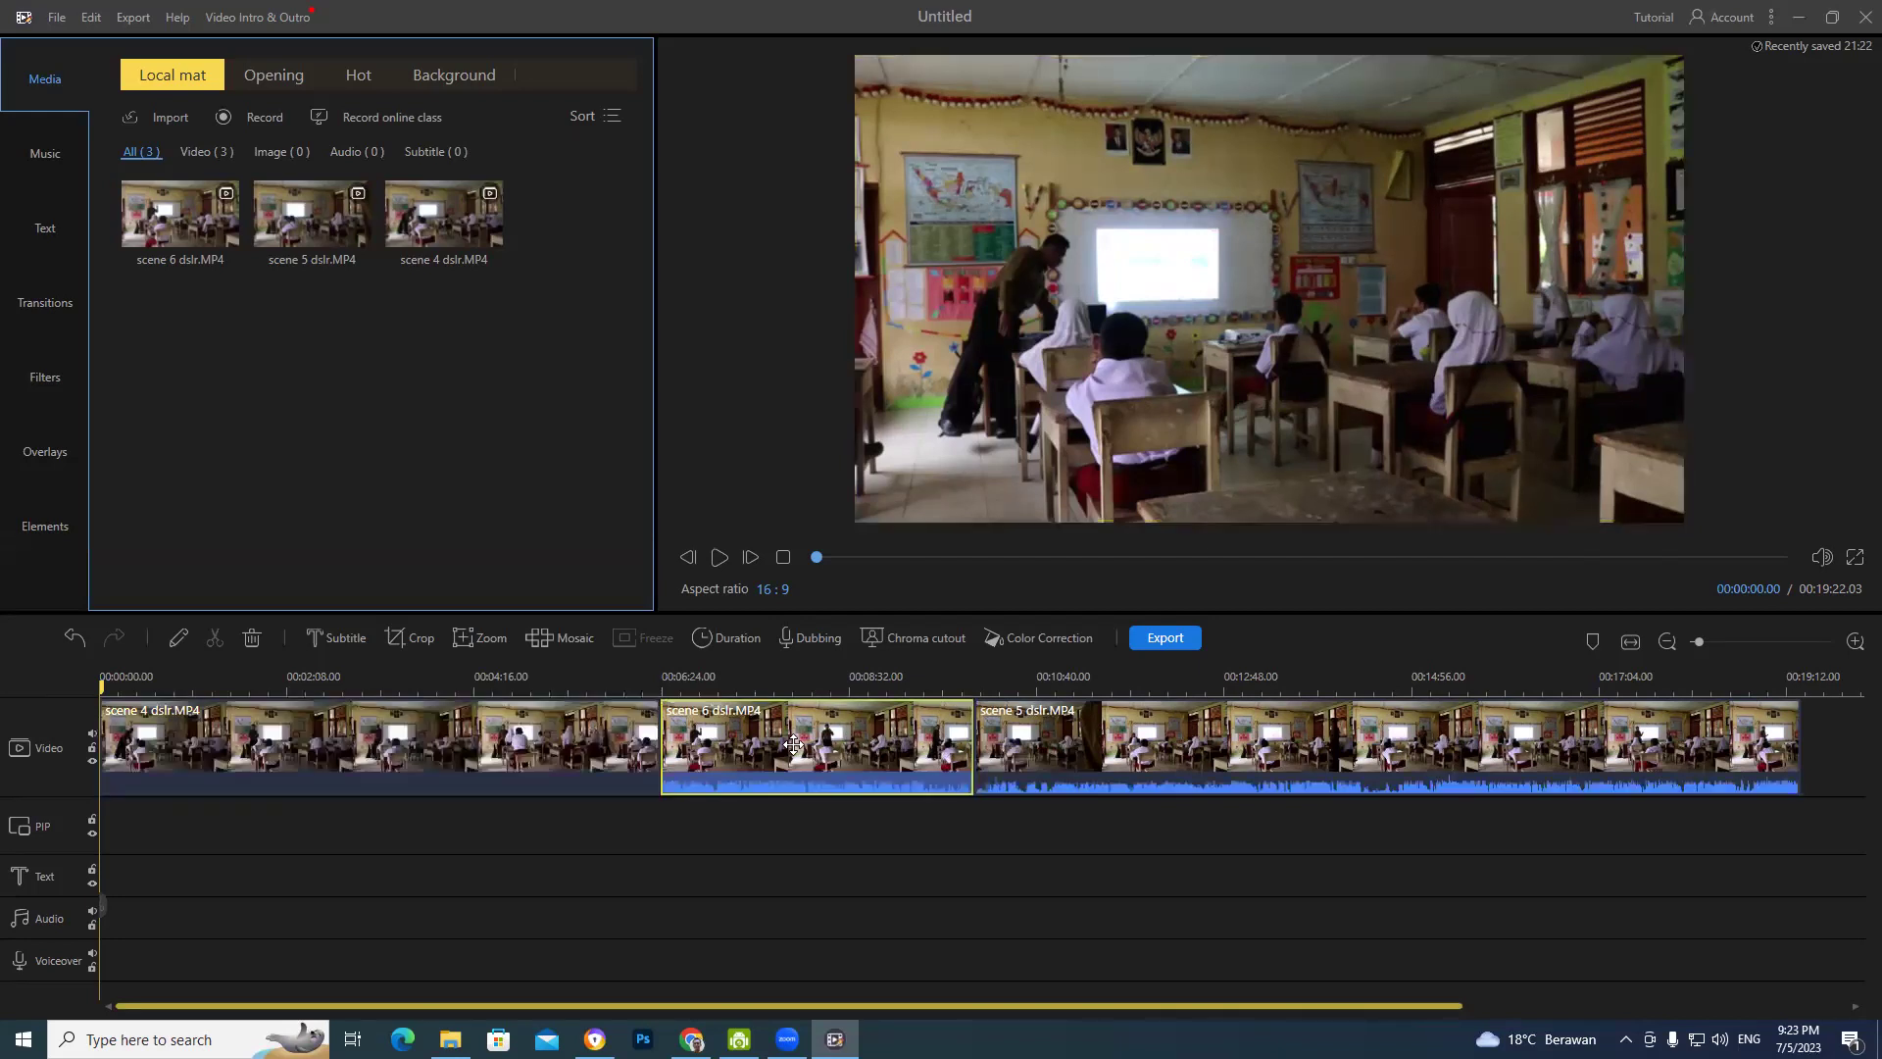
pyautogui.moveTo(794, 751); pyautogui.dragTo(1811, 751)
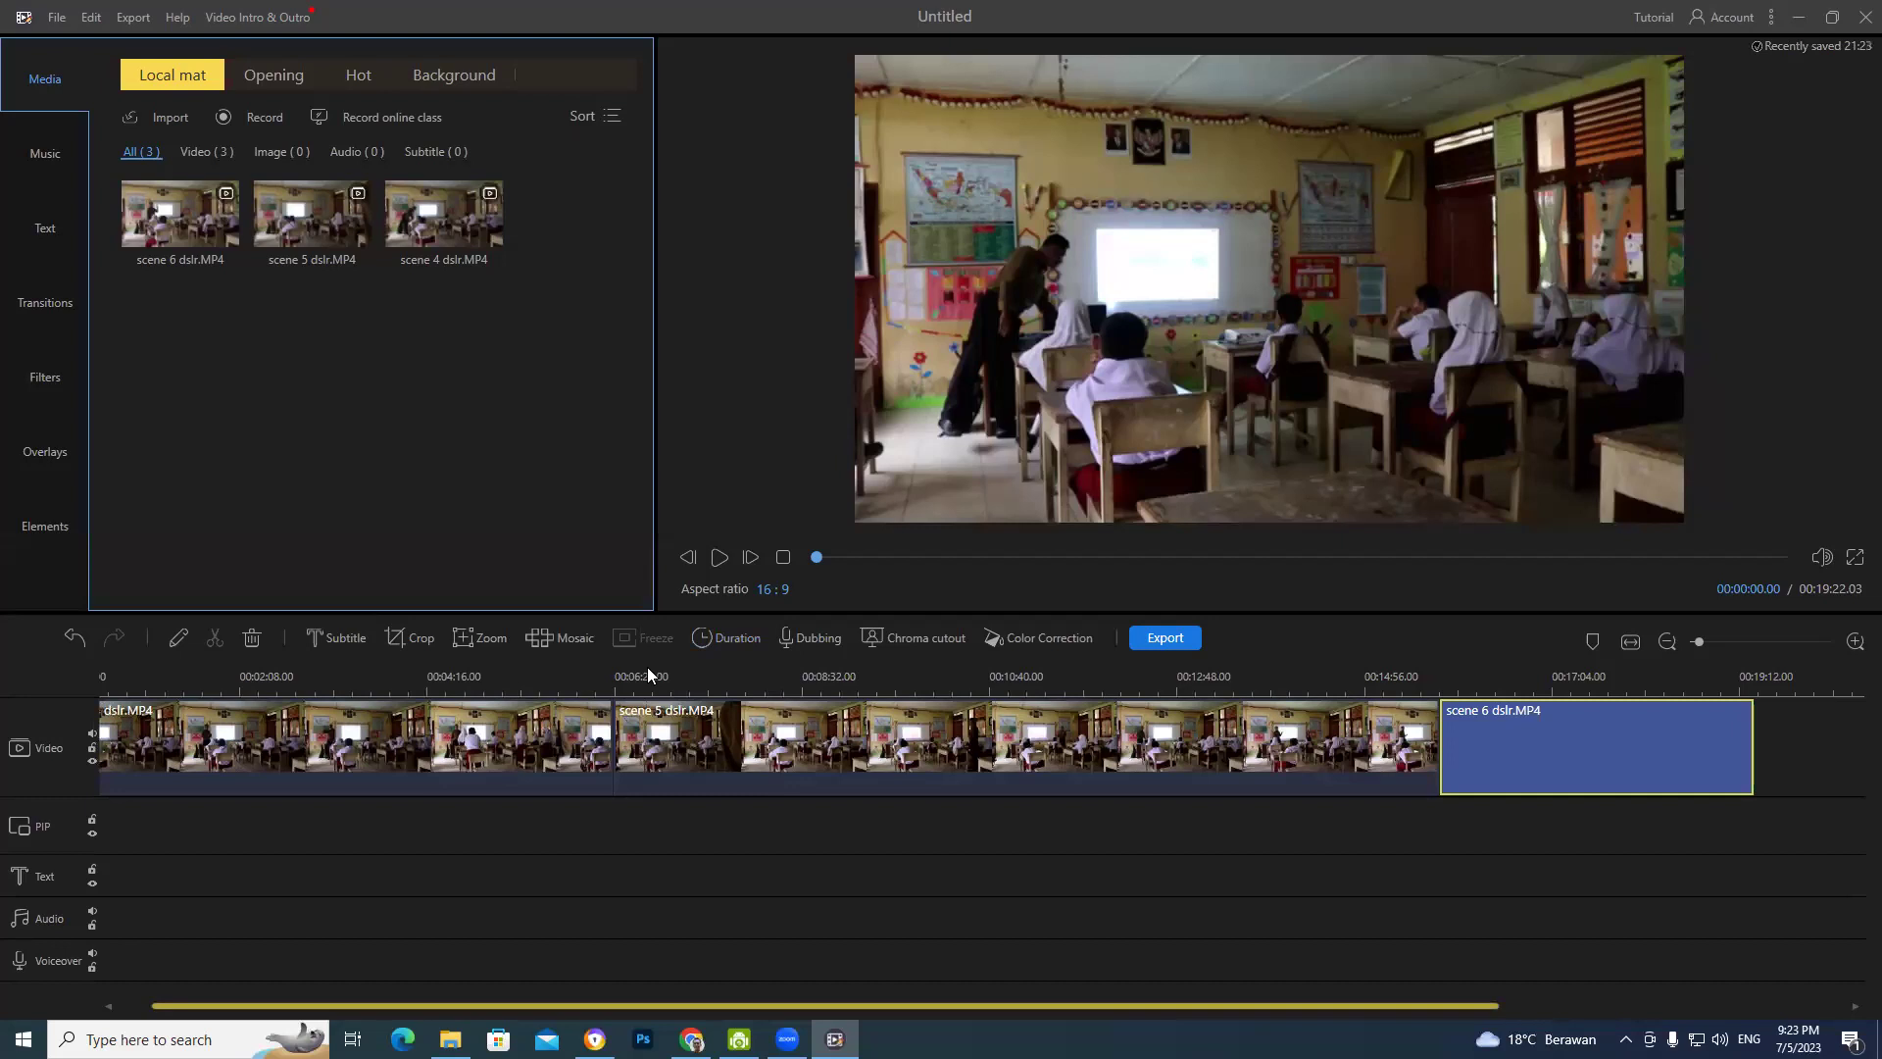
# - Check the new clip order on the Video track with a brief playback and return the playhead to the beginning
pyautogui.press('space')
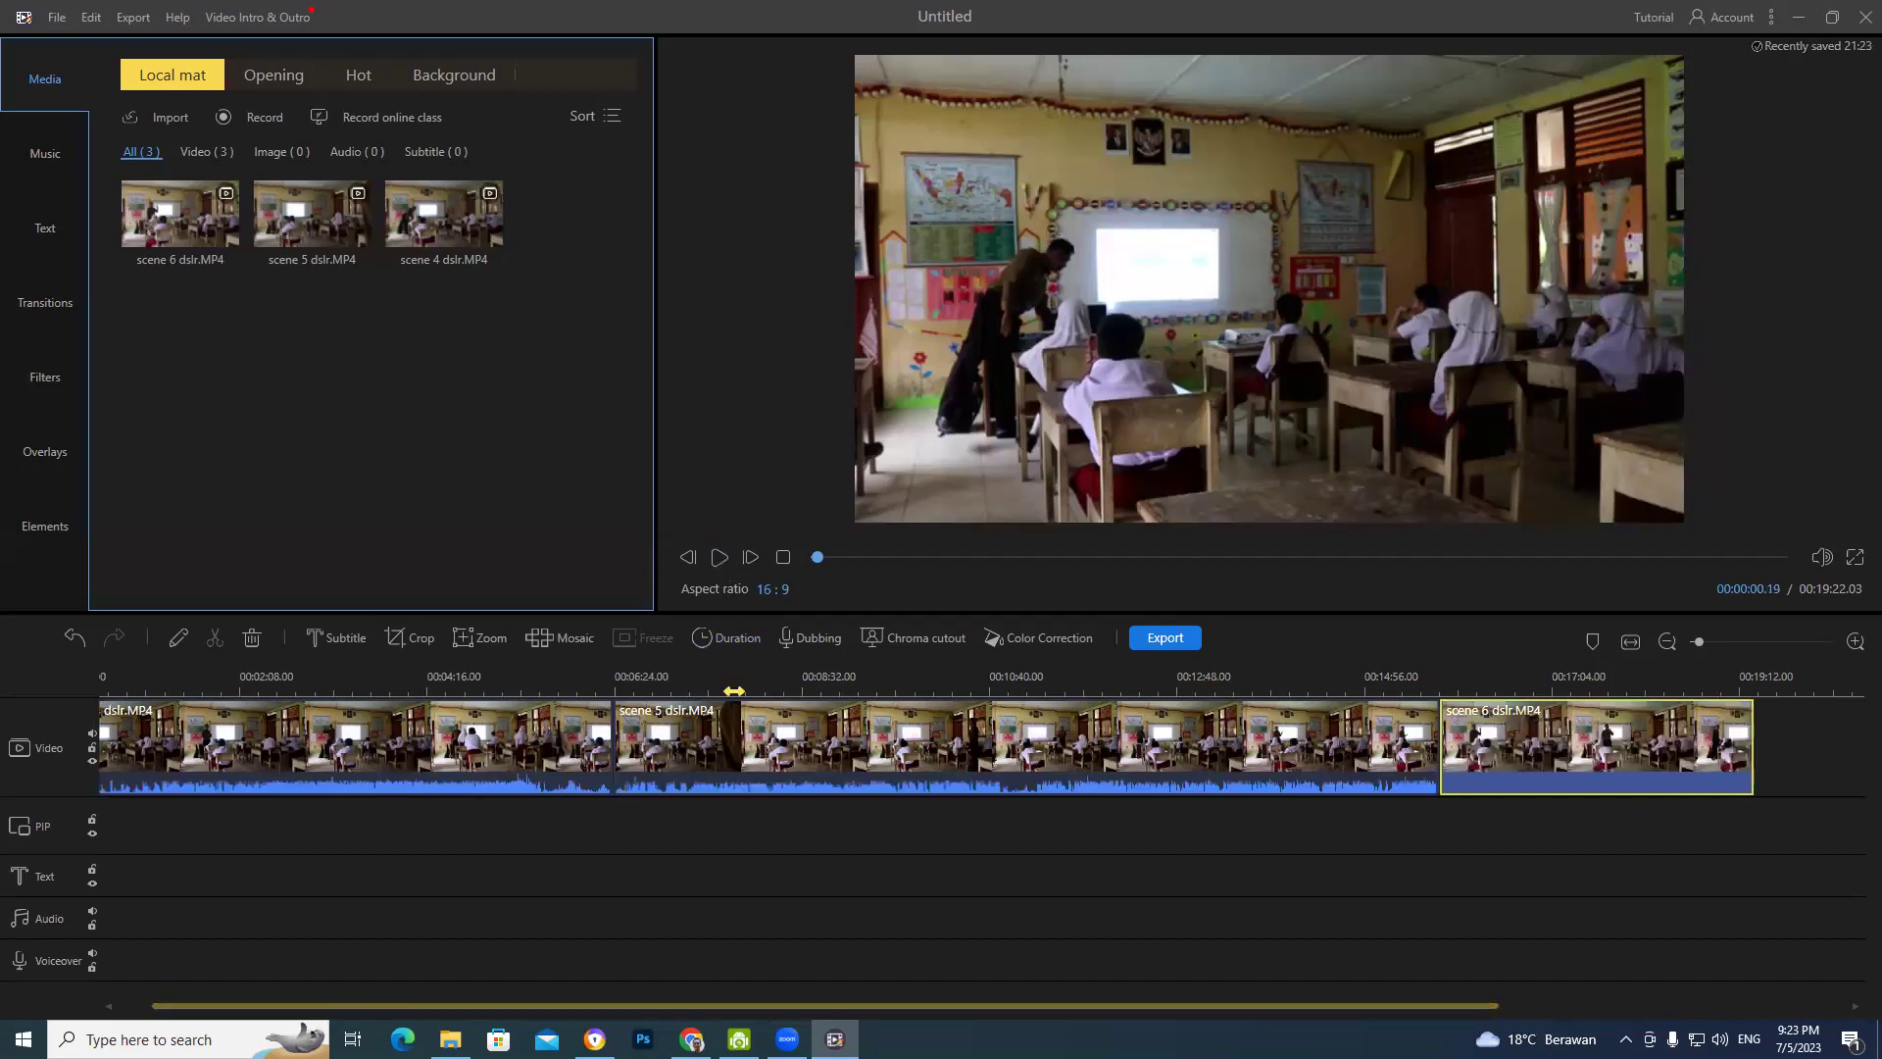
pyautogui.scroll(-1, 1149, 693)
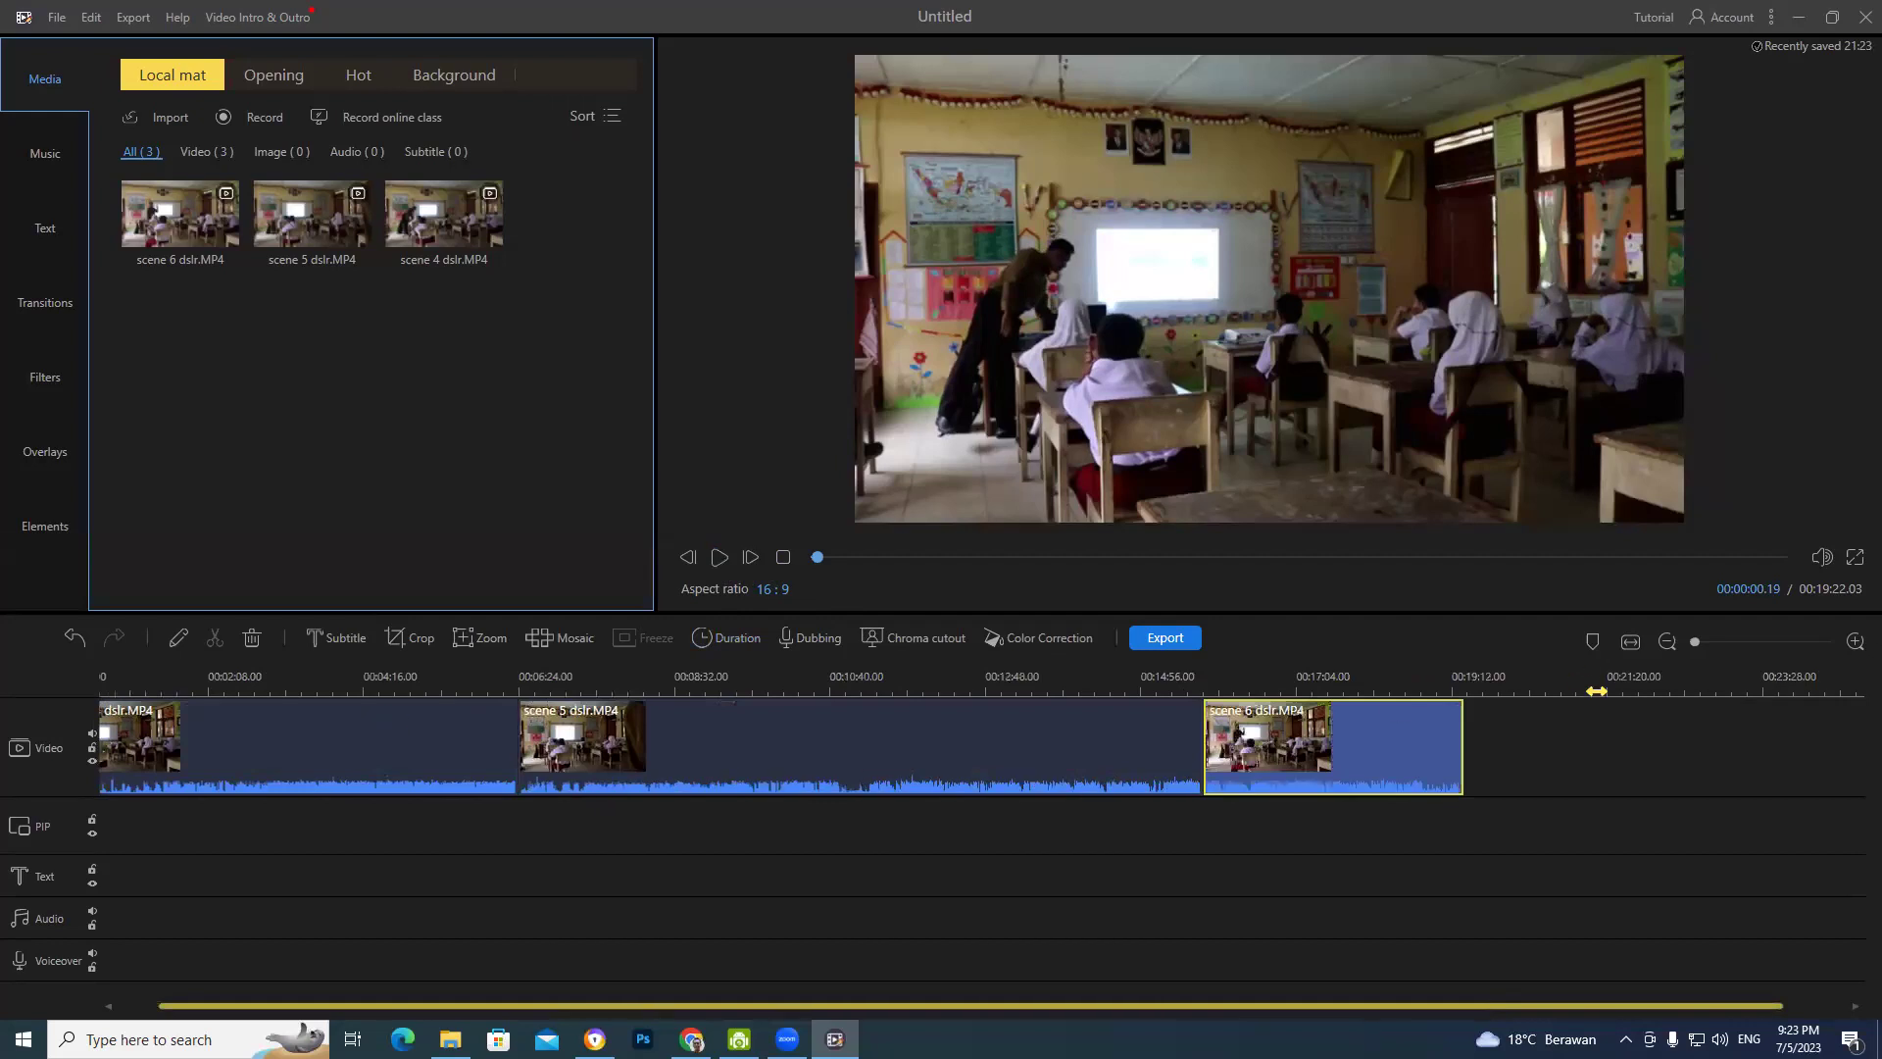
pyautogui.click(634, 737)
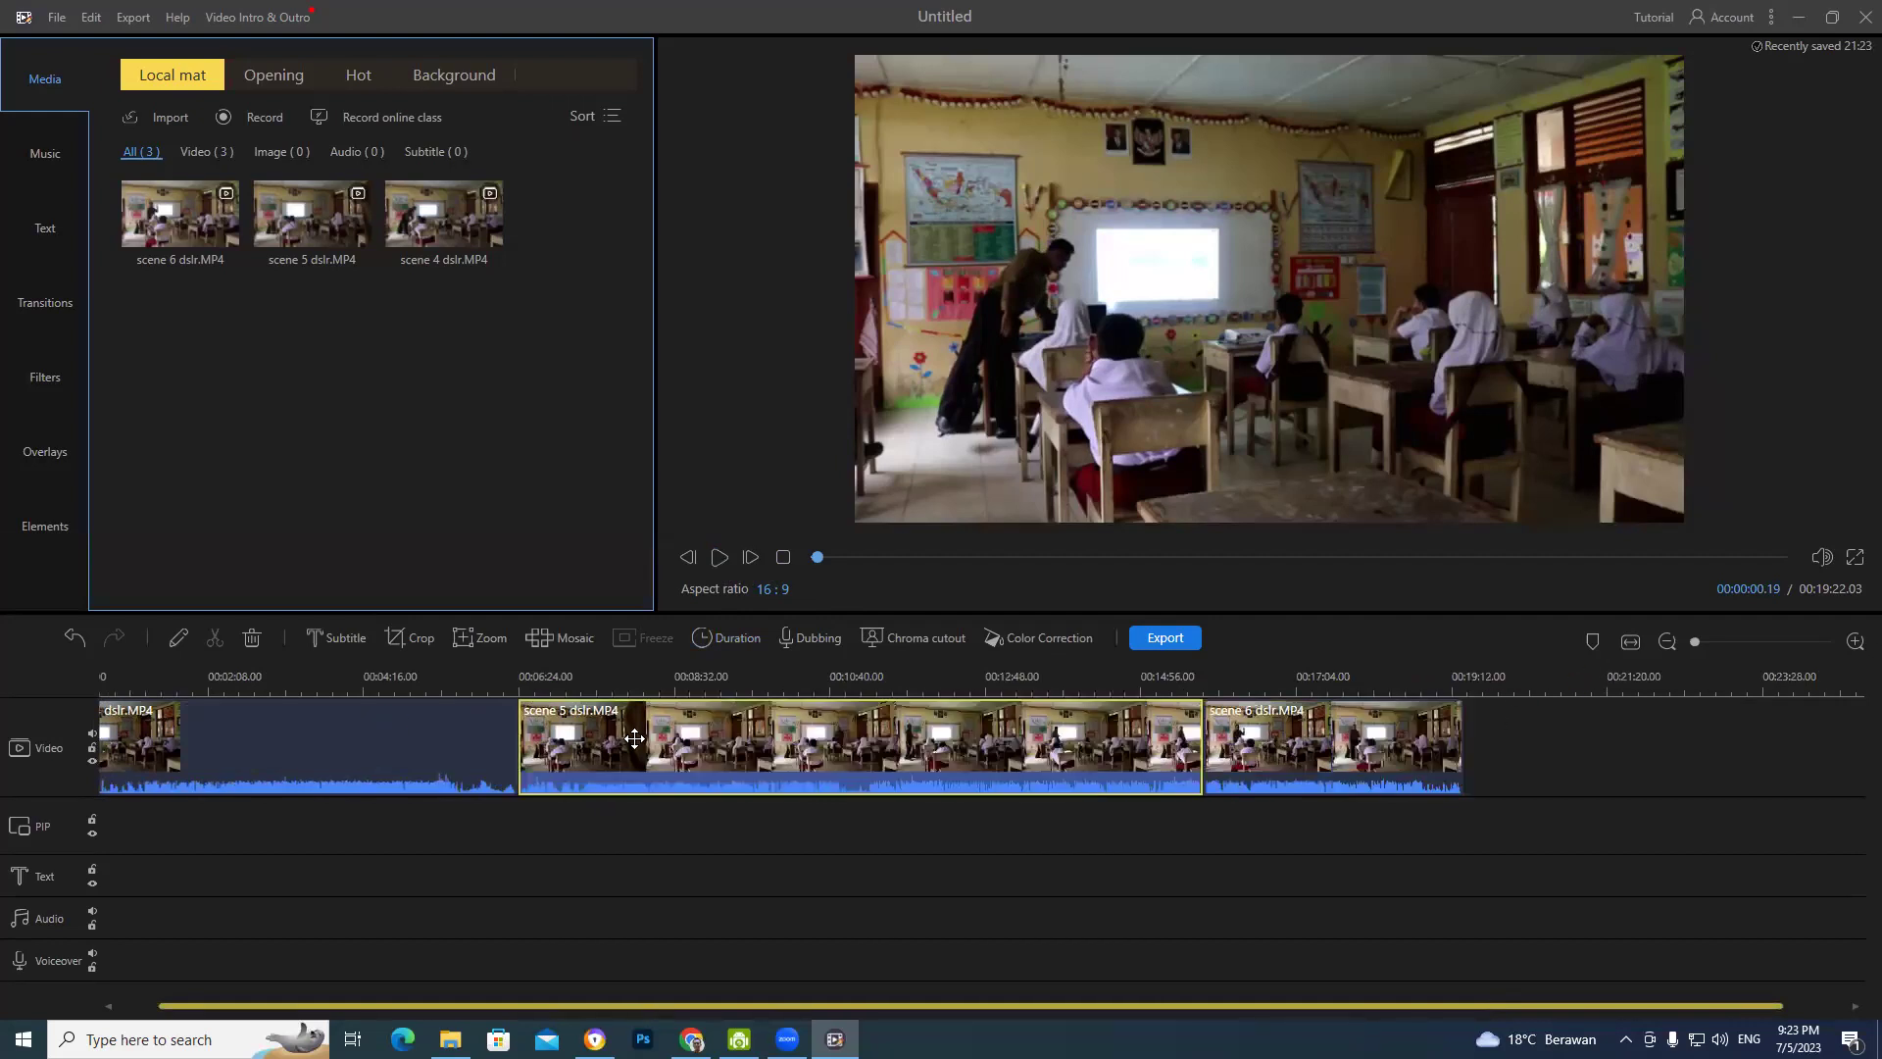
pyautogui.click(250, 752)
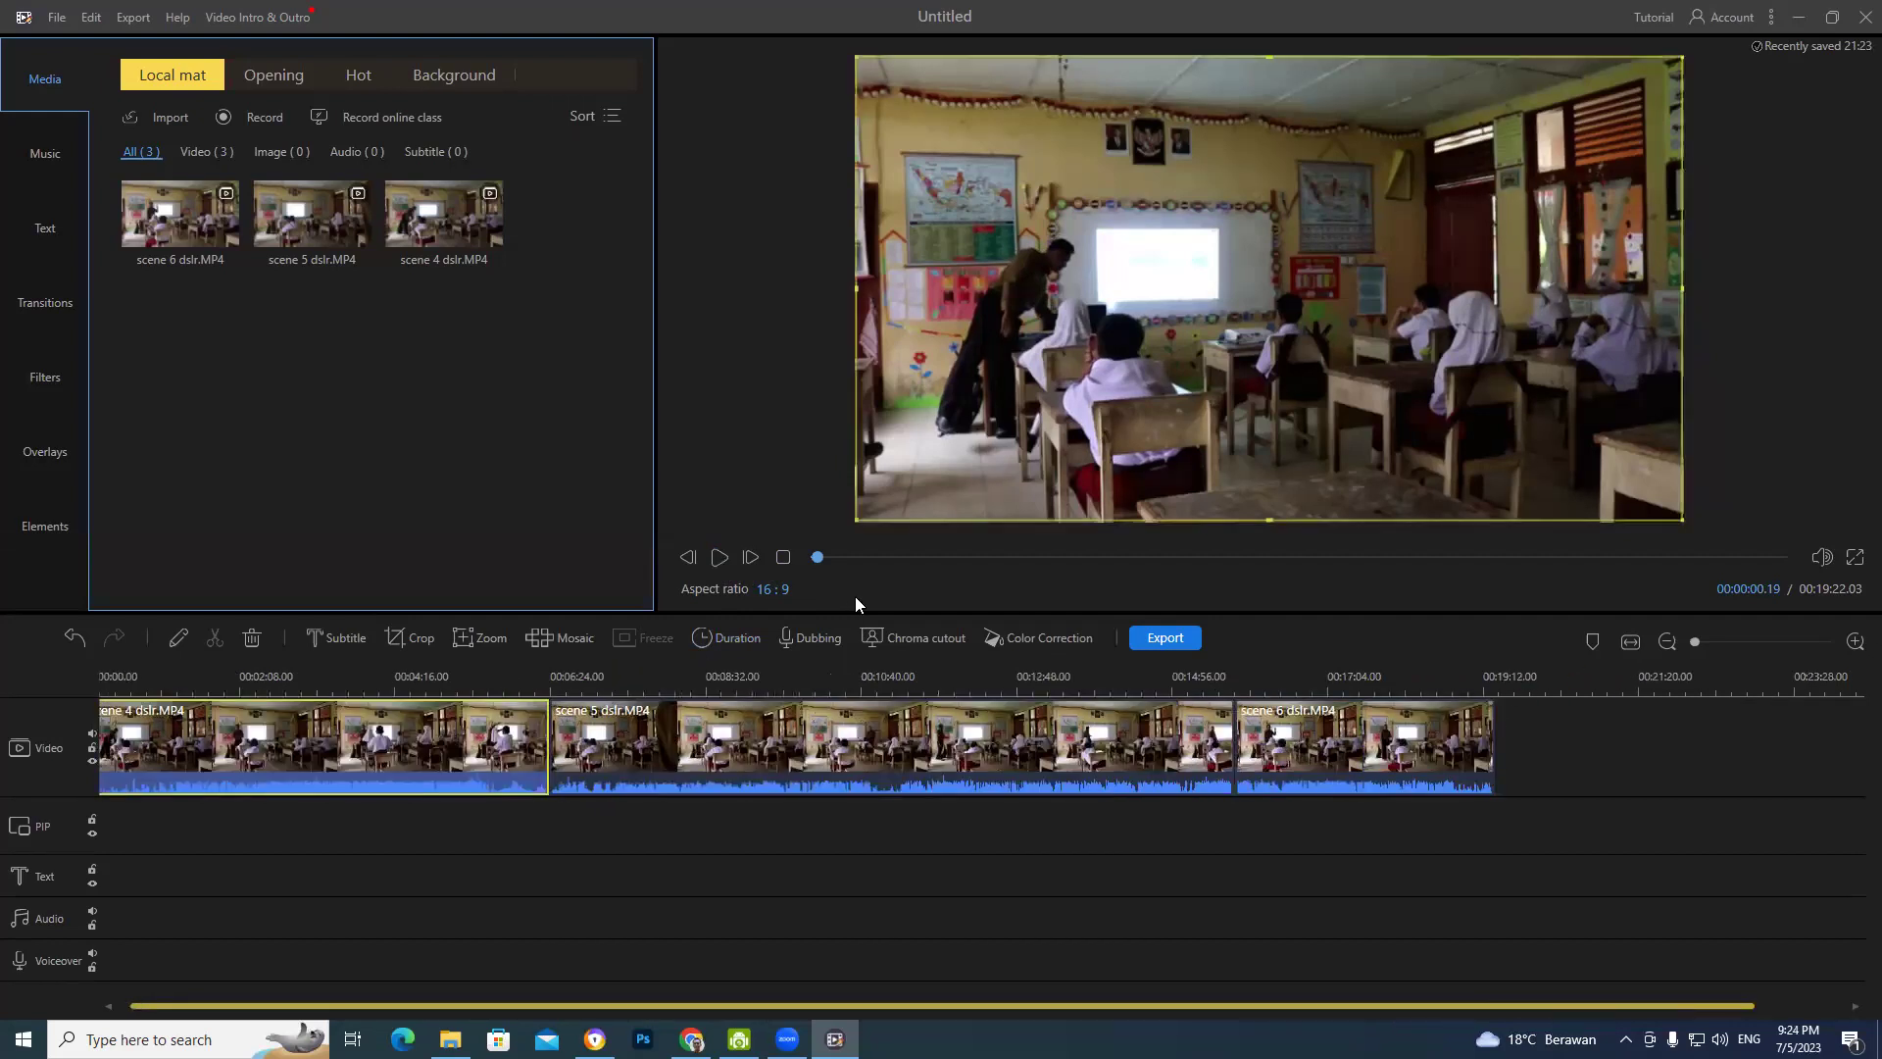
pyautogui.click(817, 557)
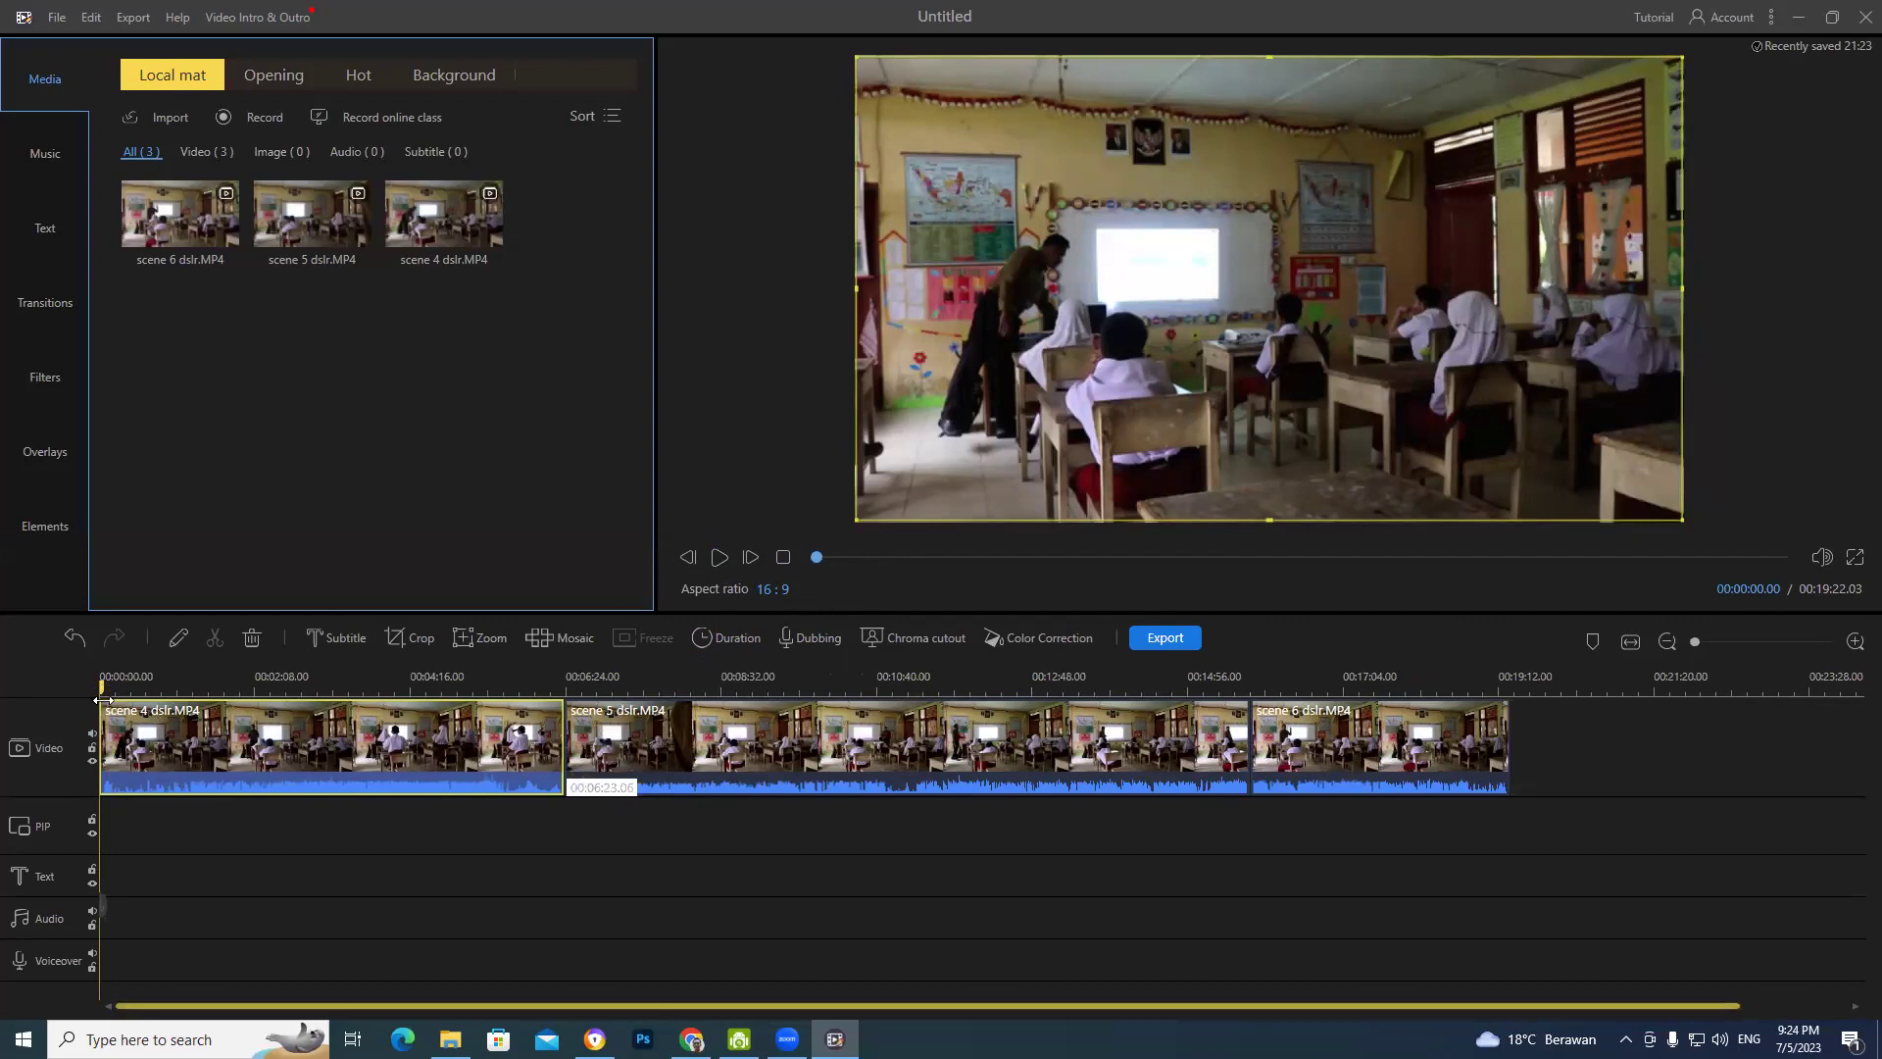
# - Scrub the playhead into the scene 4 dslr clip to about 00:02:50 and bring it back to the beginning
pyautogui.moveTo(111, 686); pyautogui.dragTo(305, 735)
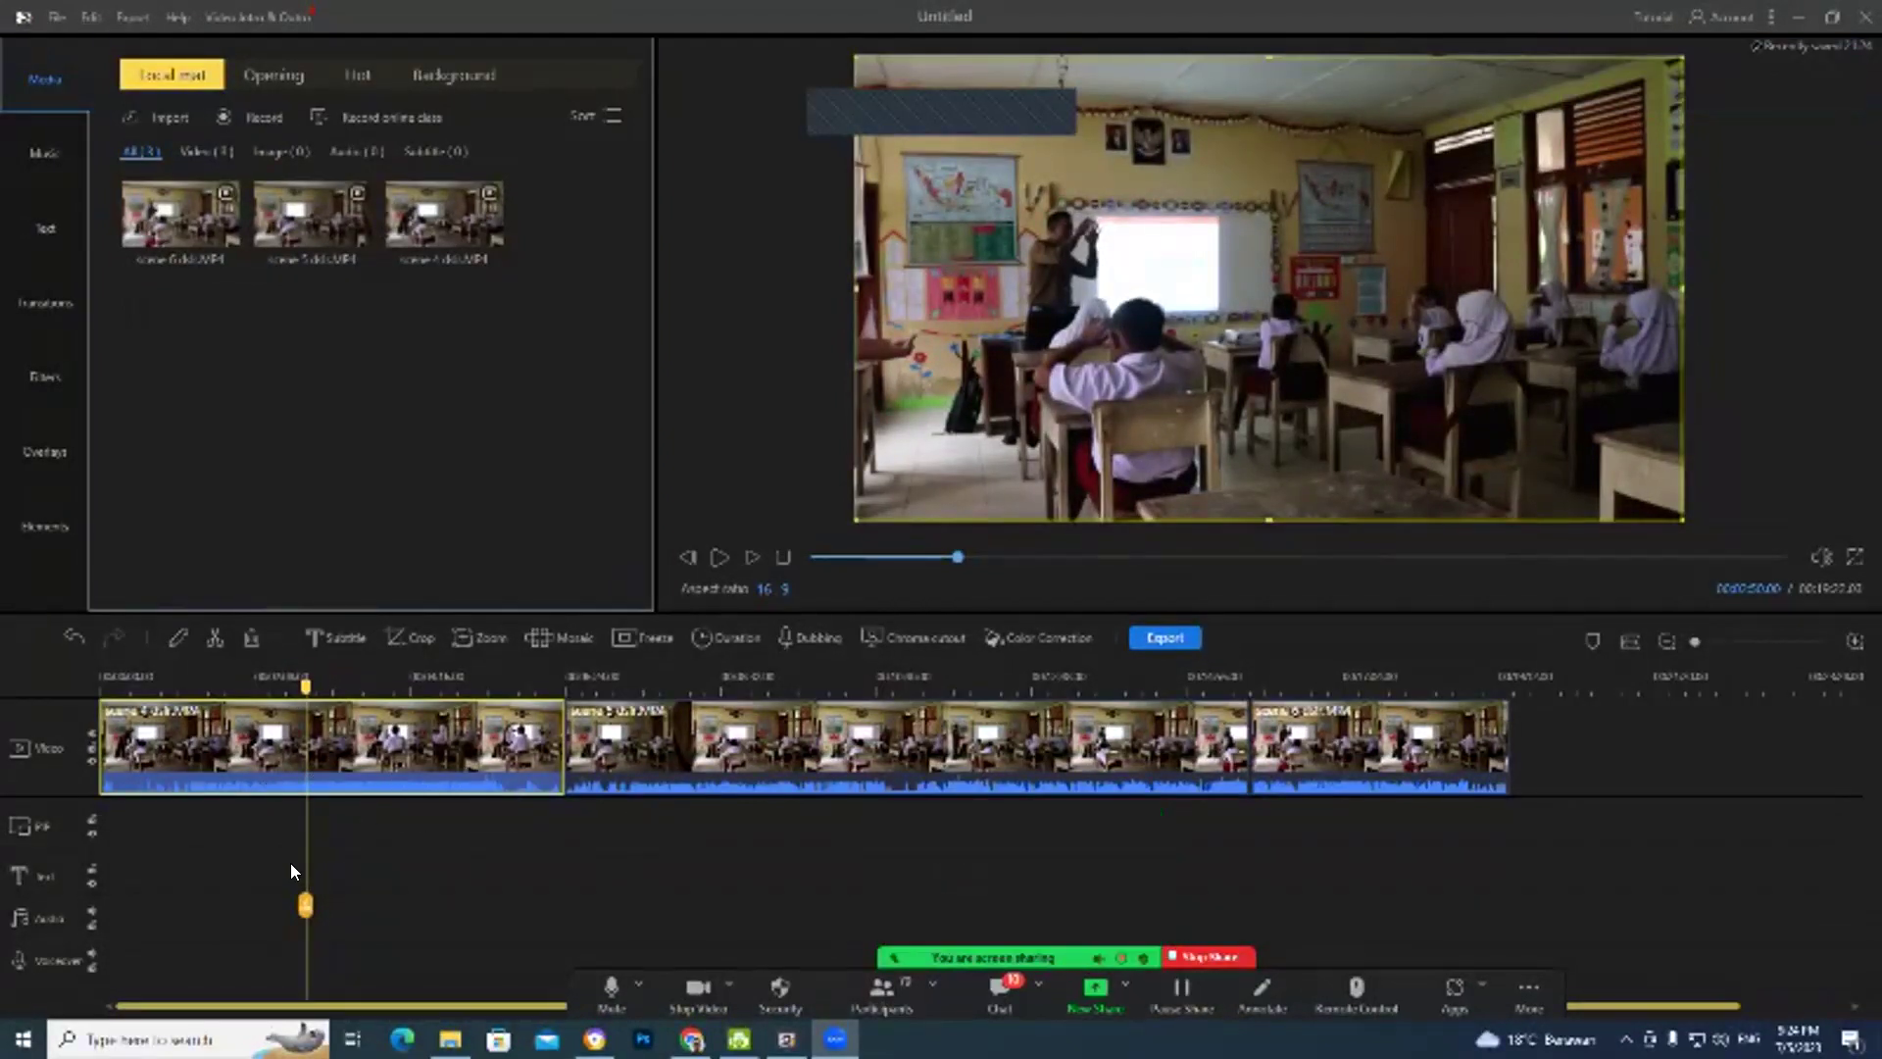
pyautogui.moveTo(304, 686); pyautogui.dragTo(85, 697)
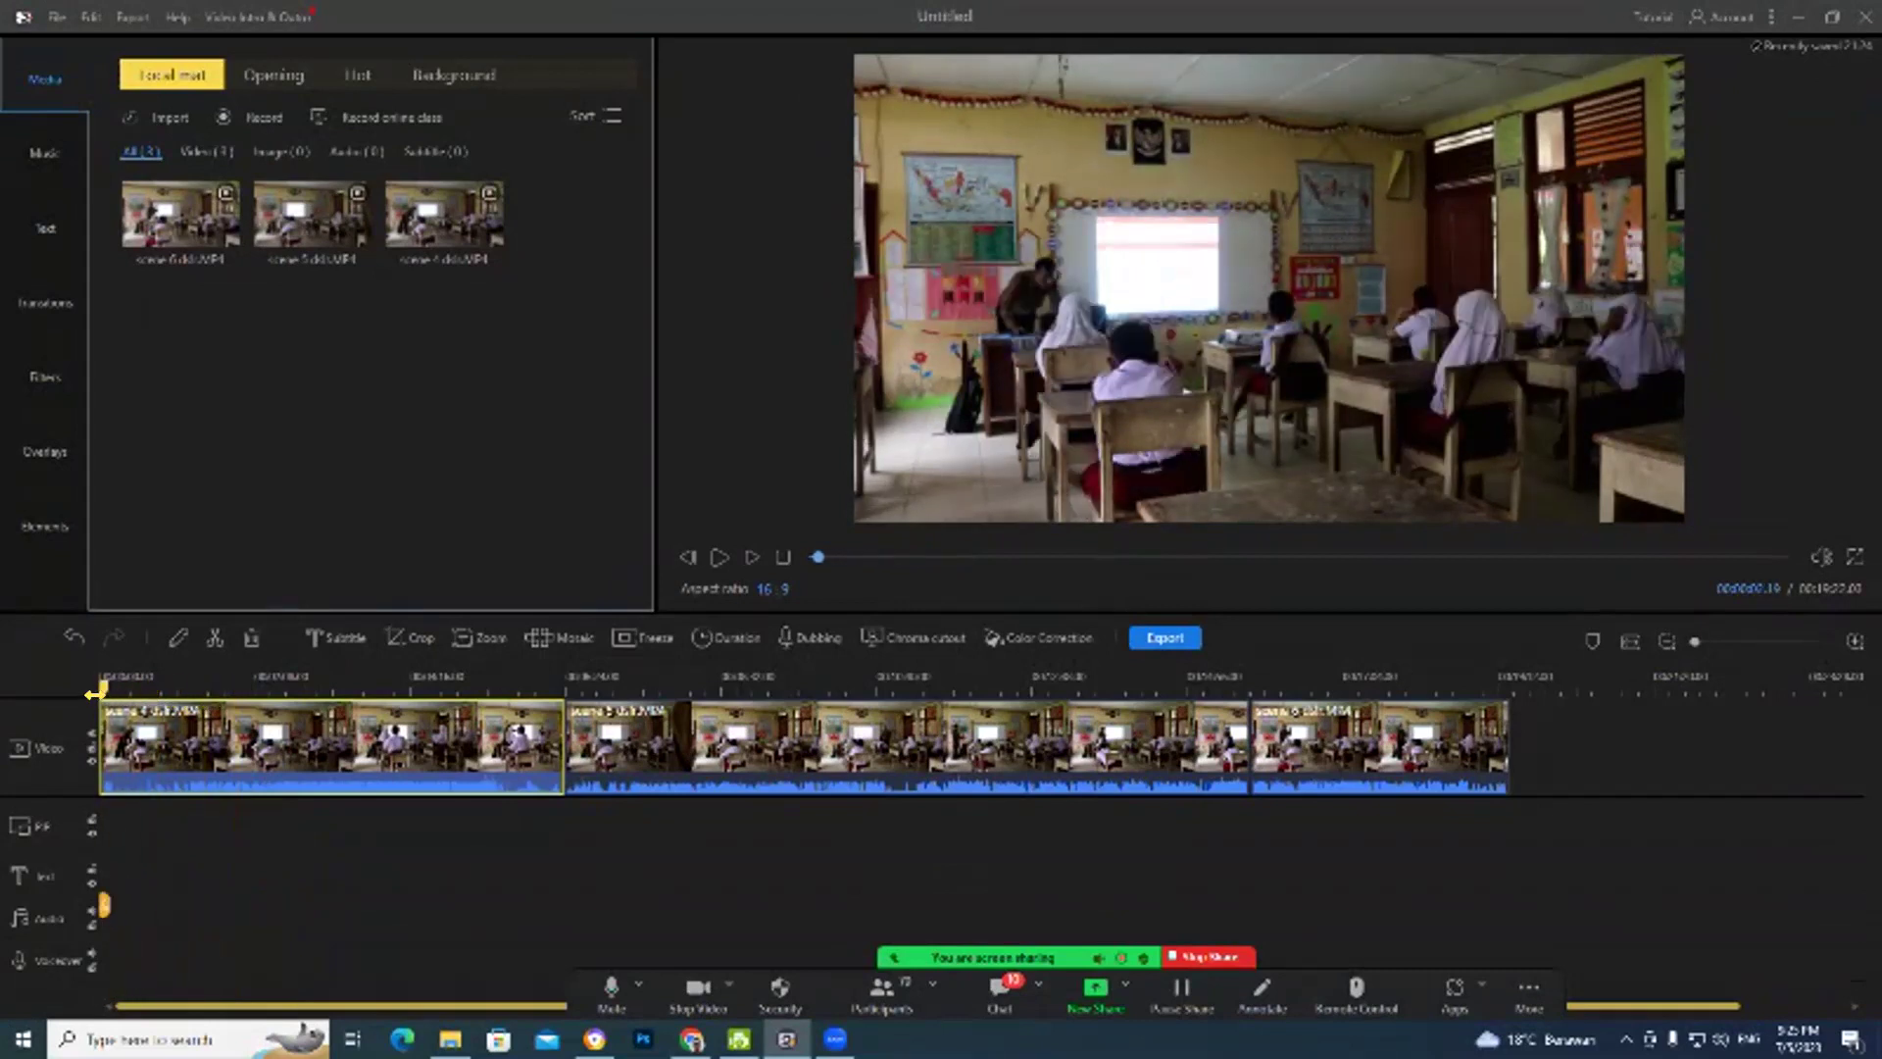
pyautogui.click(130, 781)
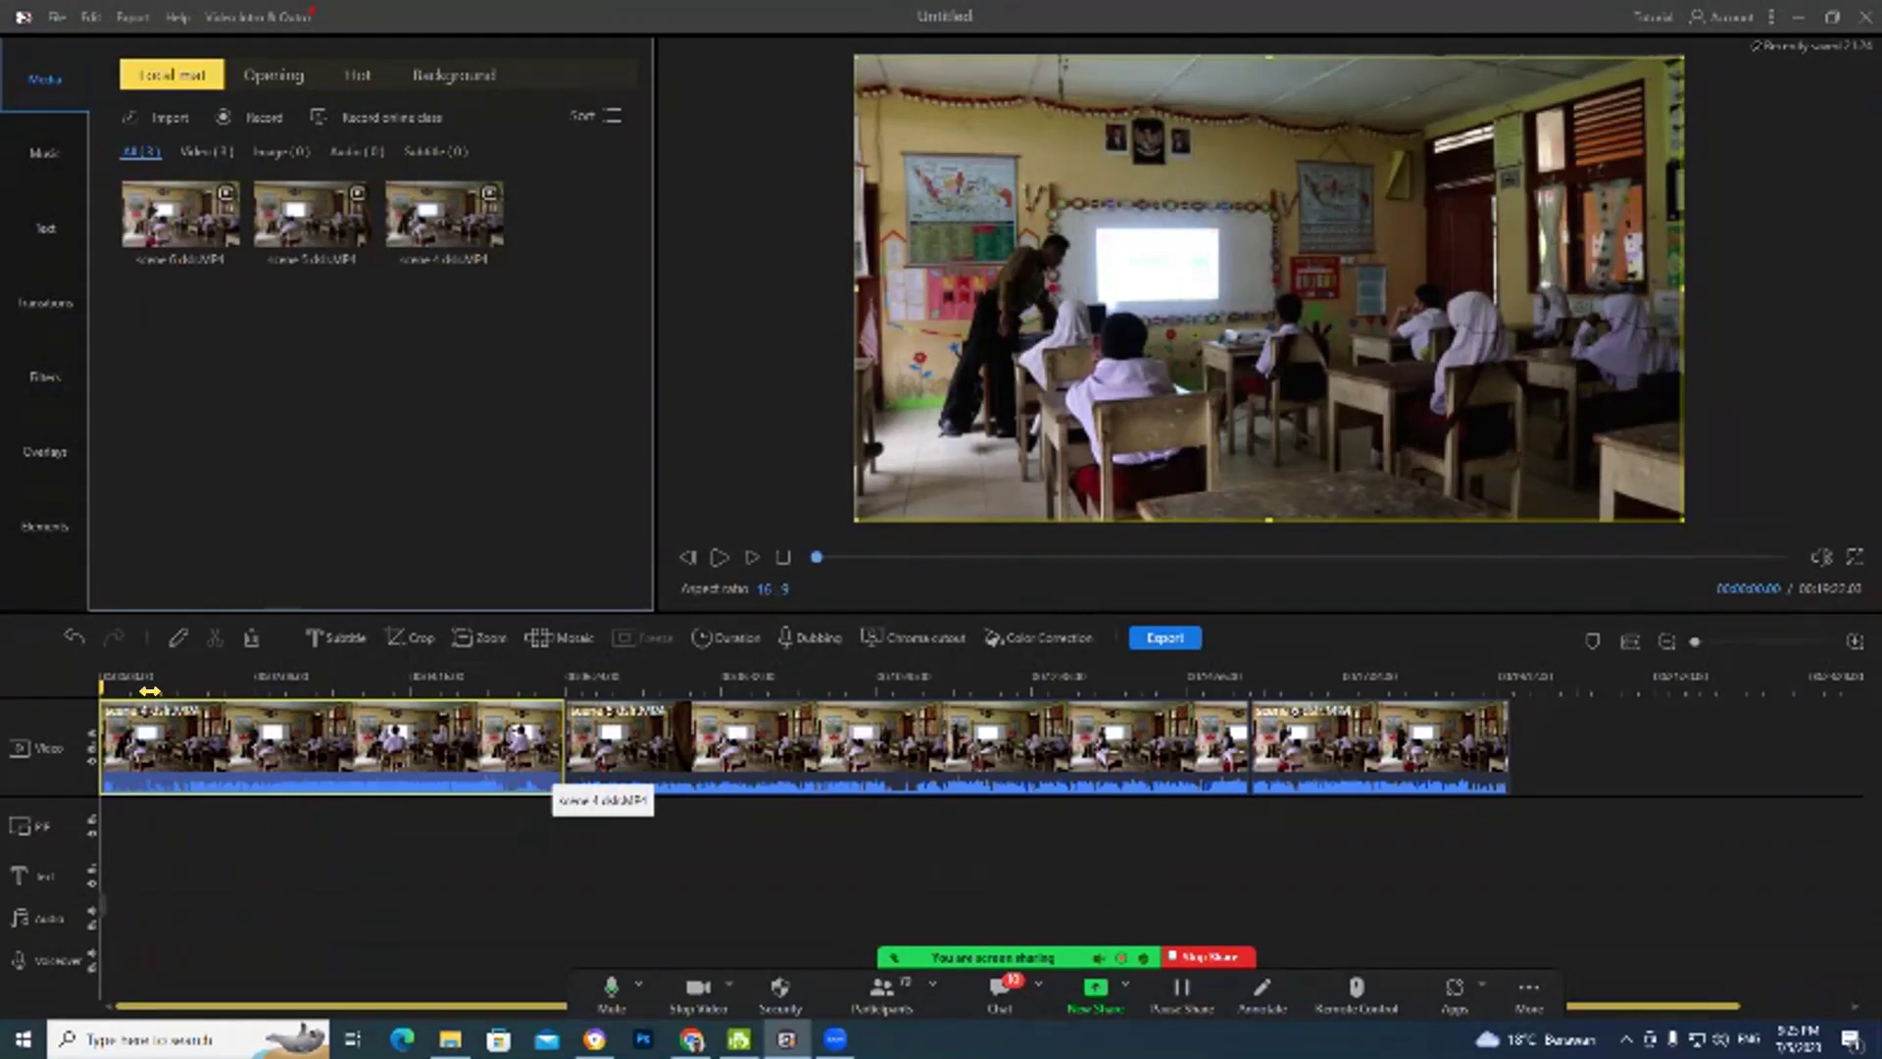
pyautogui.moveTo(137, 685); pyautogui.dragTo(202, 686)
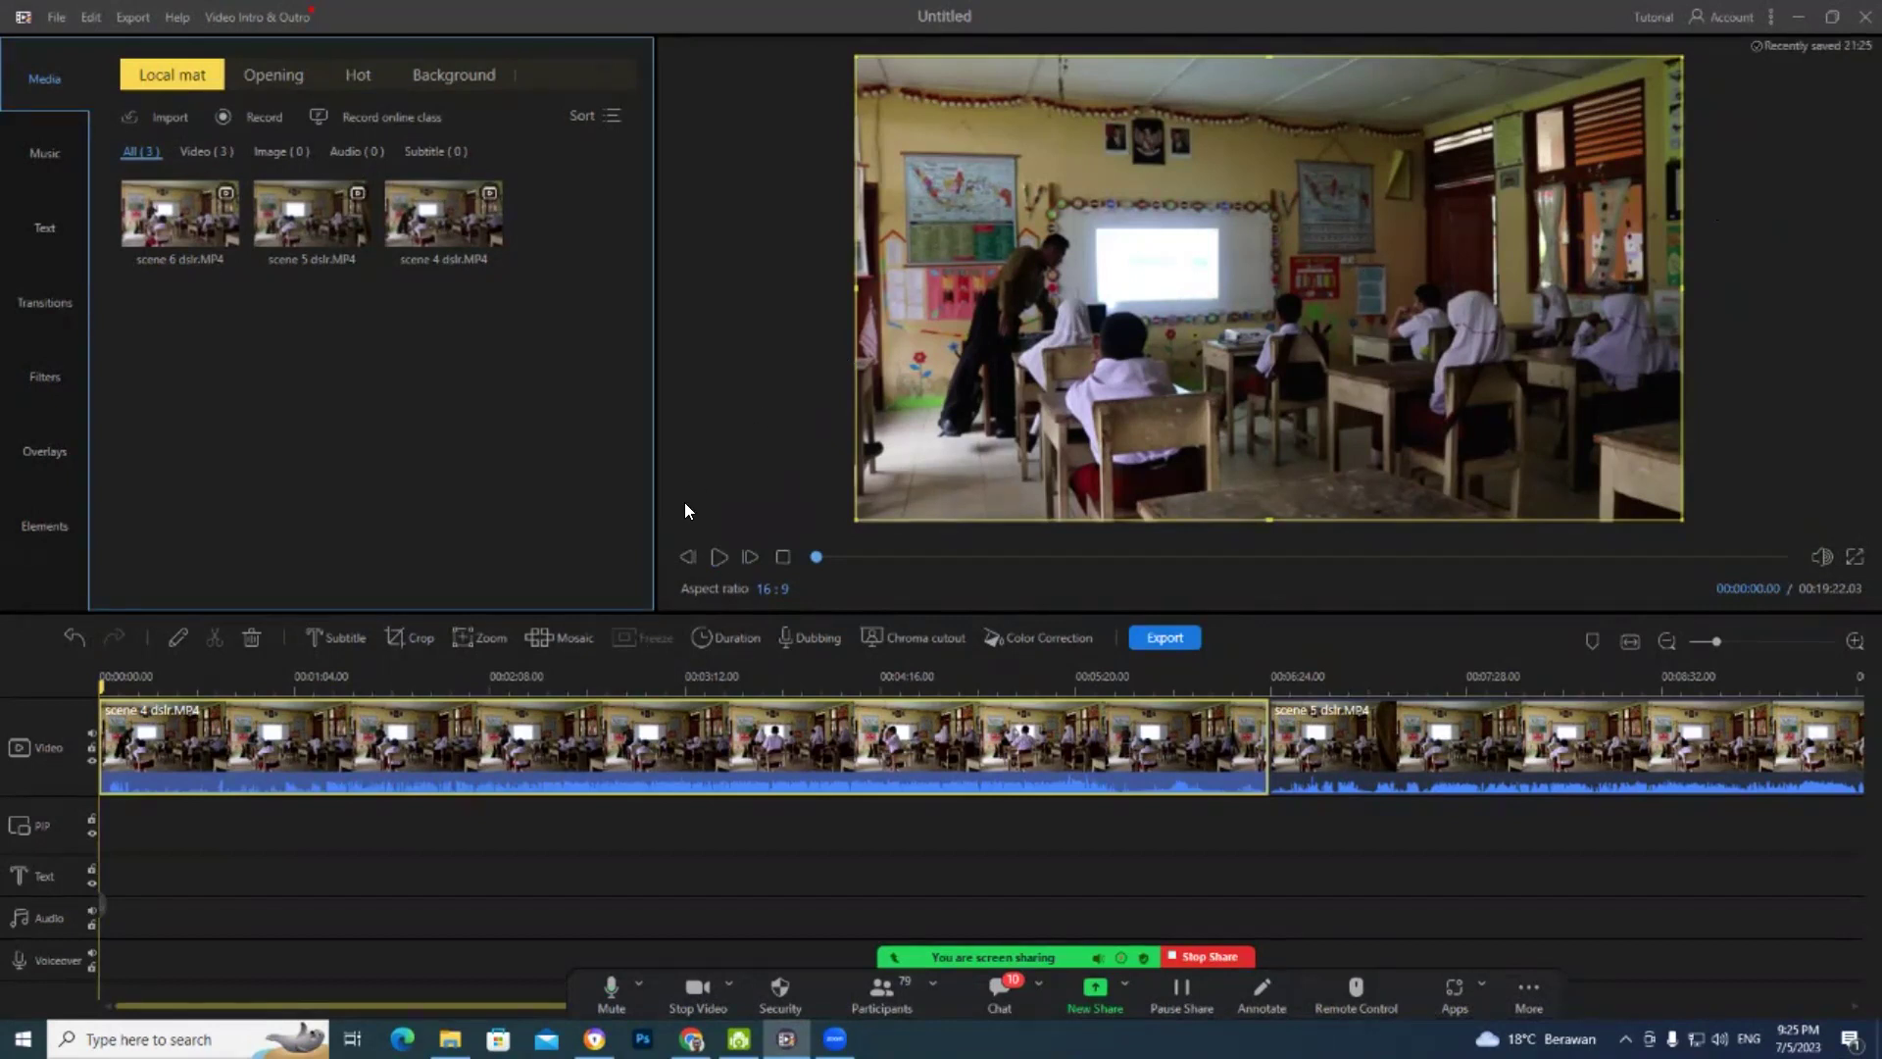
# - Preview the scene 4 dslr clip from the beginning, pausing and resuming it several times, and mute the preview sound
pyautogui.click(720, 561)
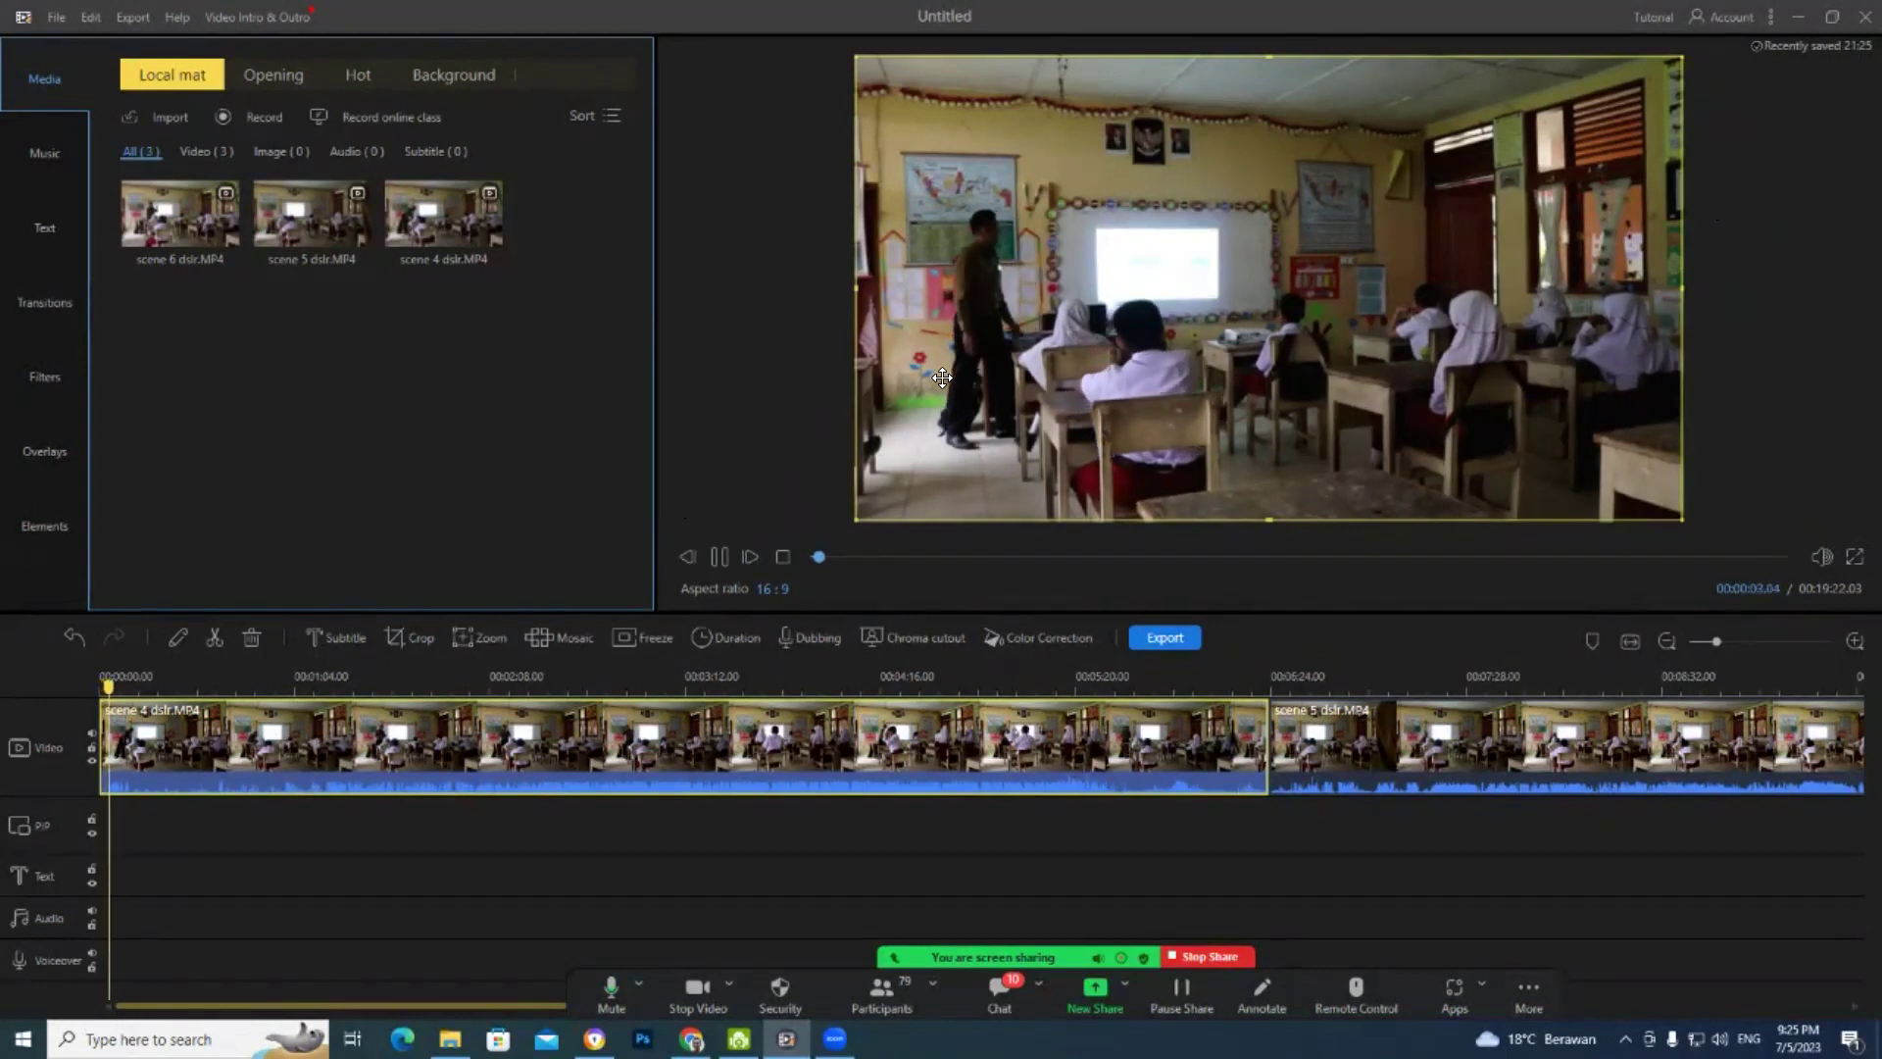
pyautogui.press('space')
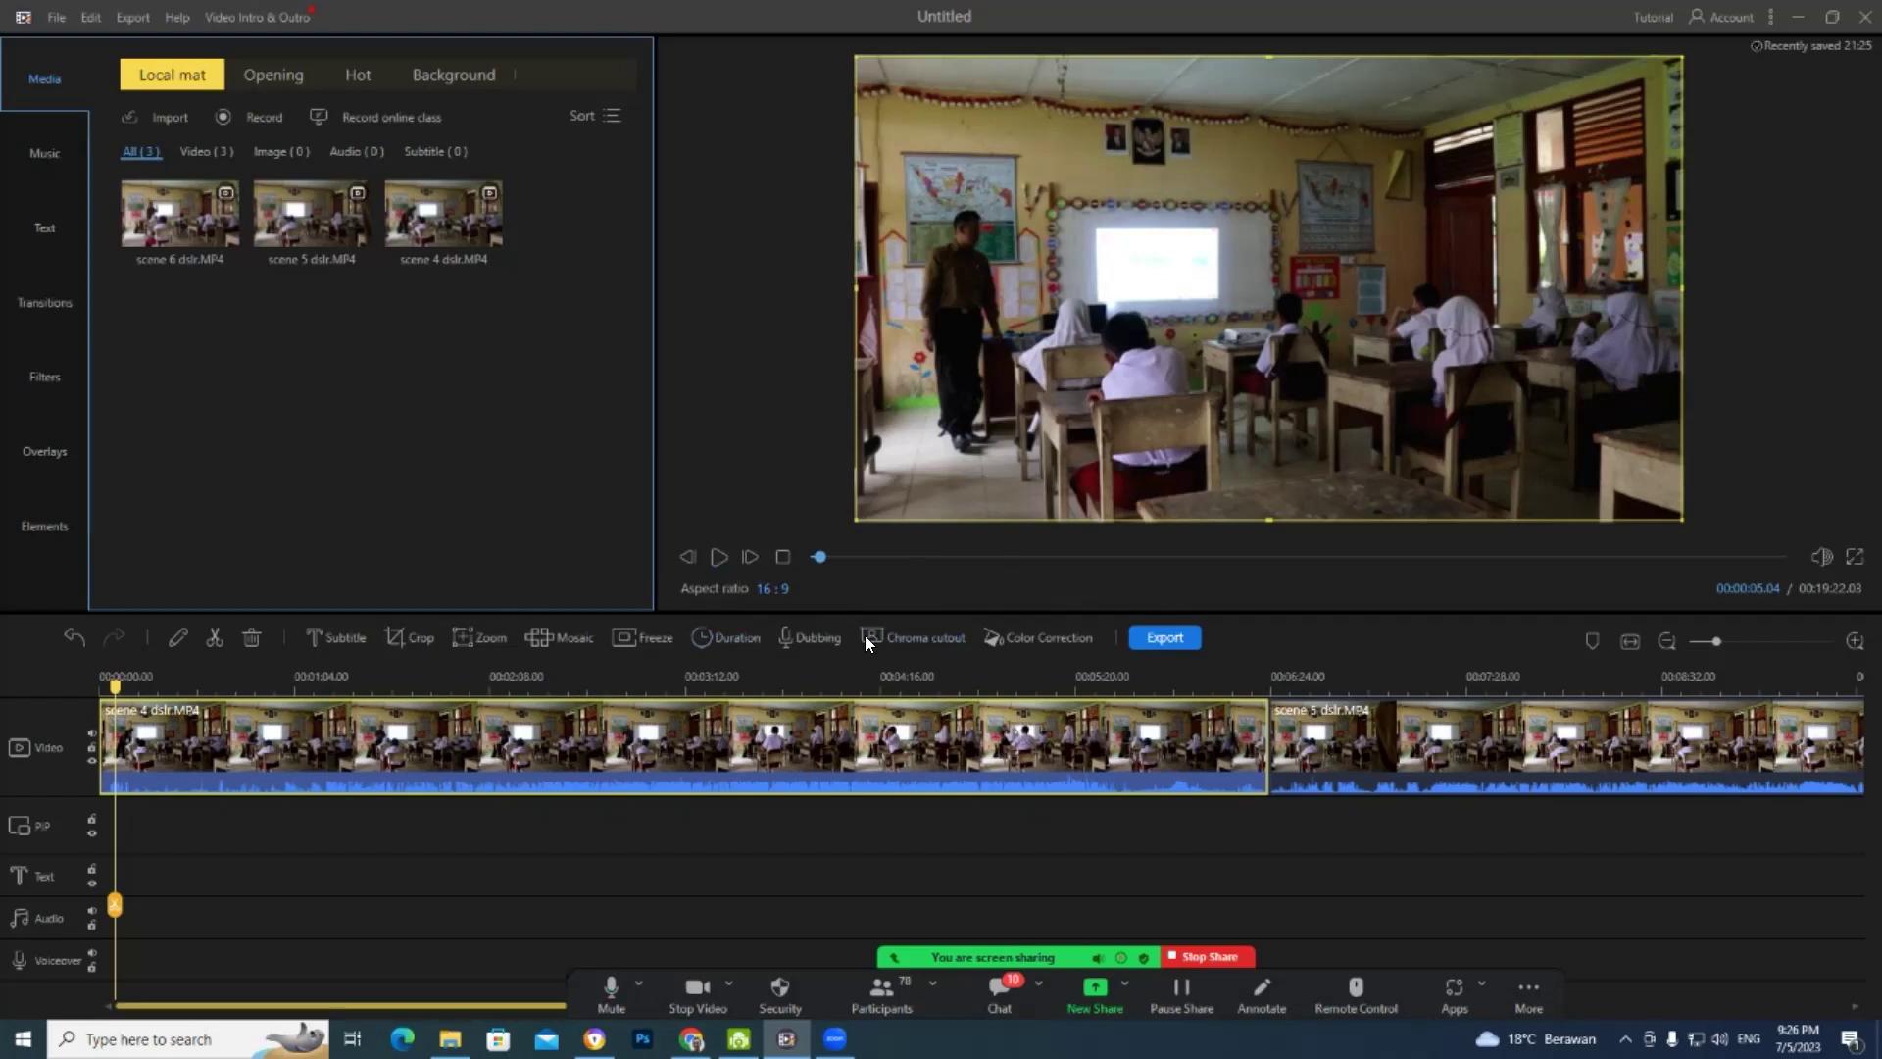
pyautogui.press('space')
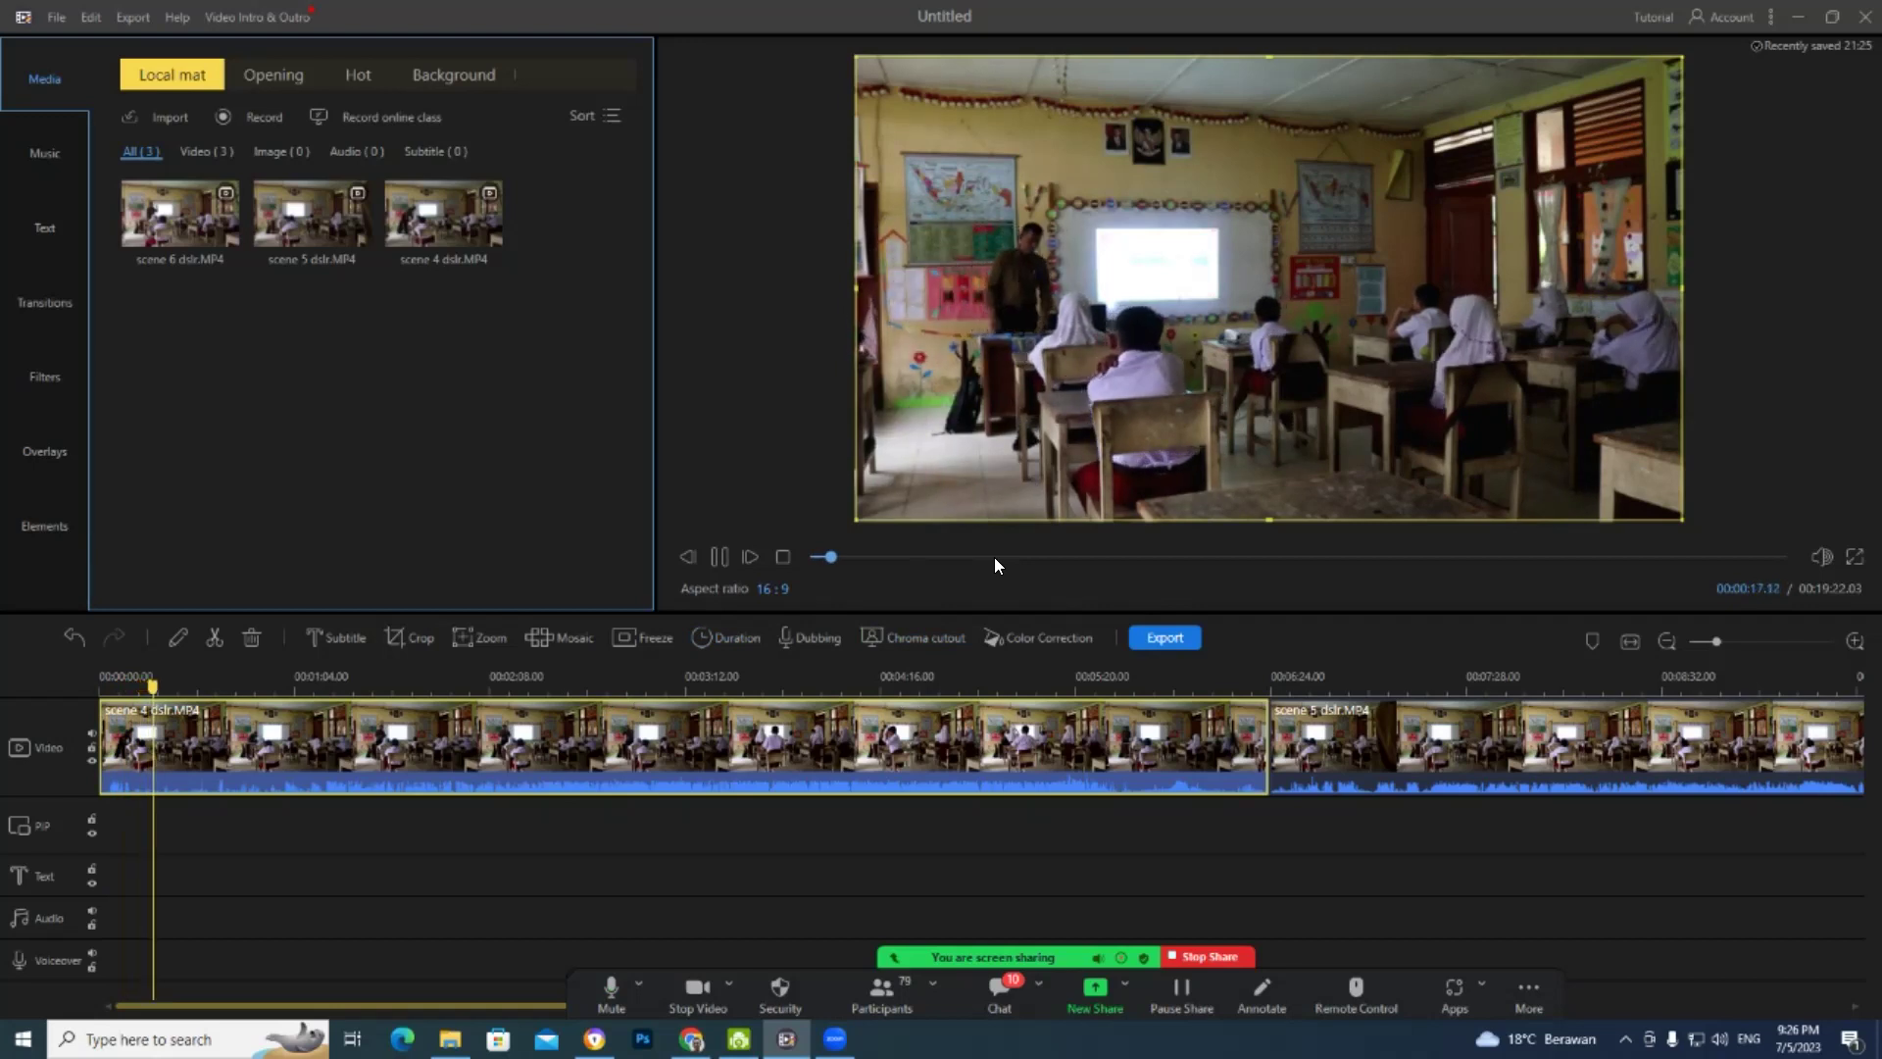
pyautogui.press('space')
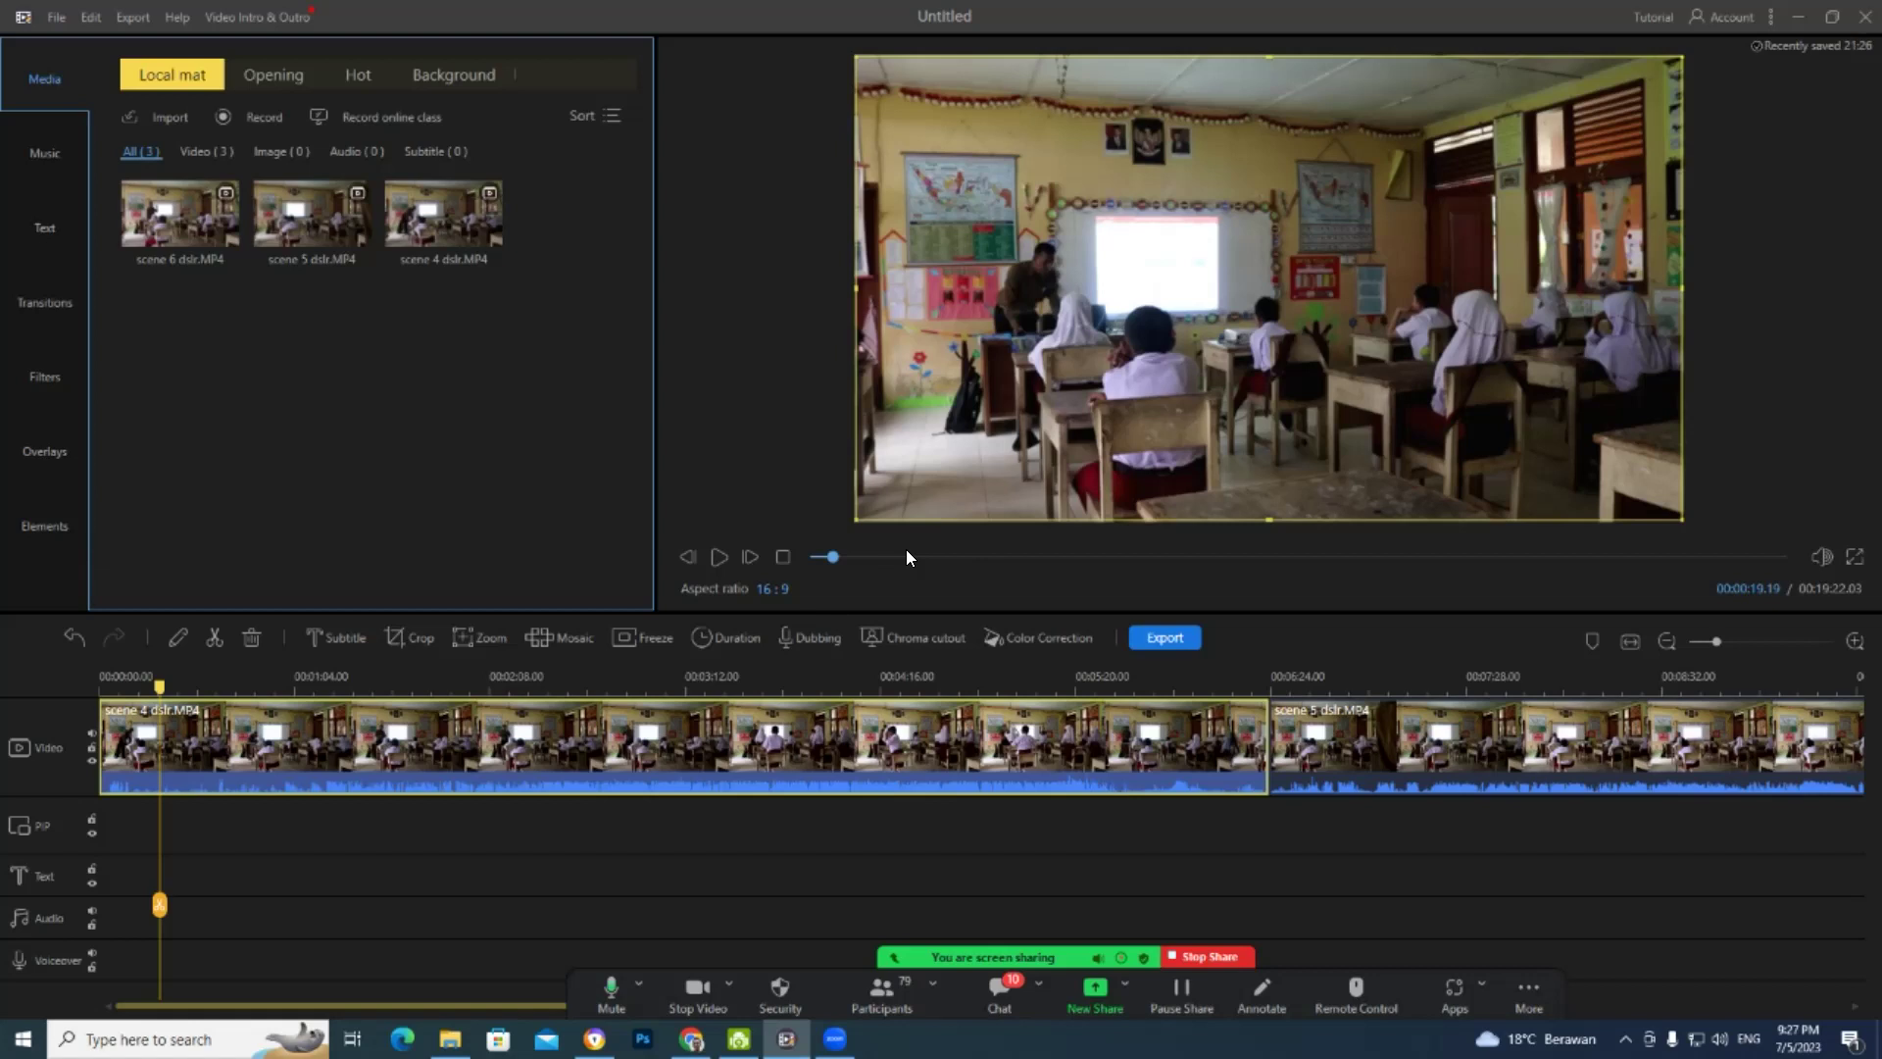
pyautogui.press('space')
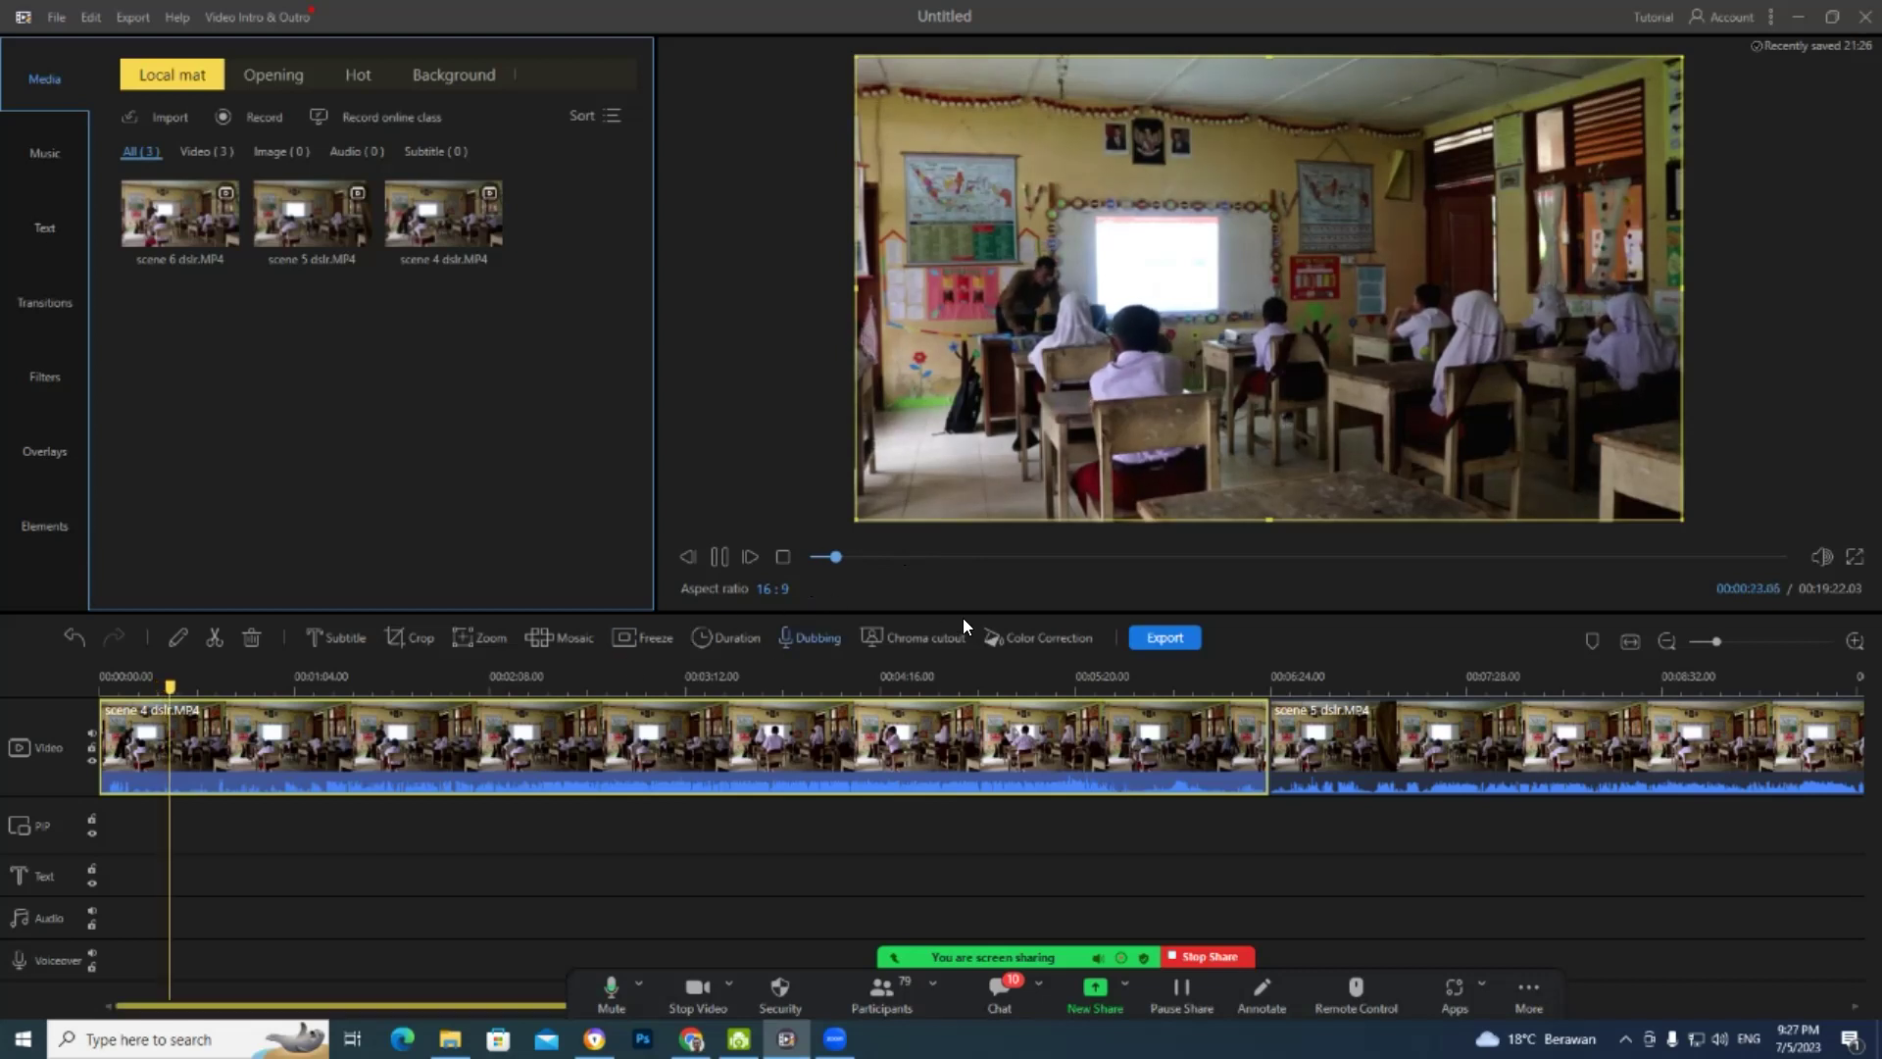
pyautogui.press('space')
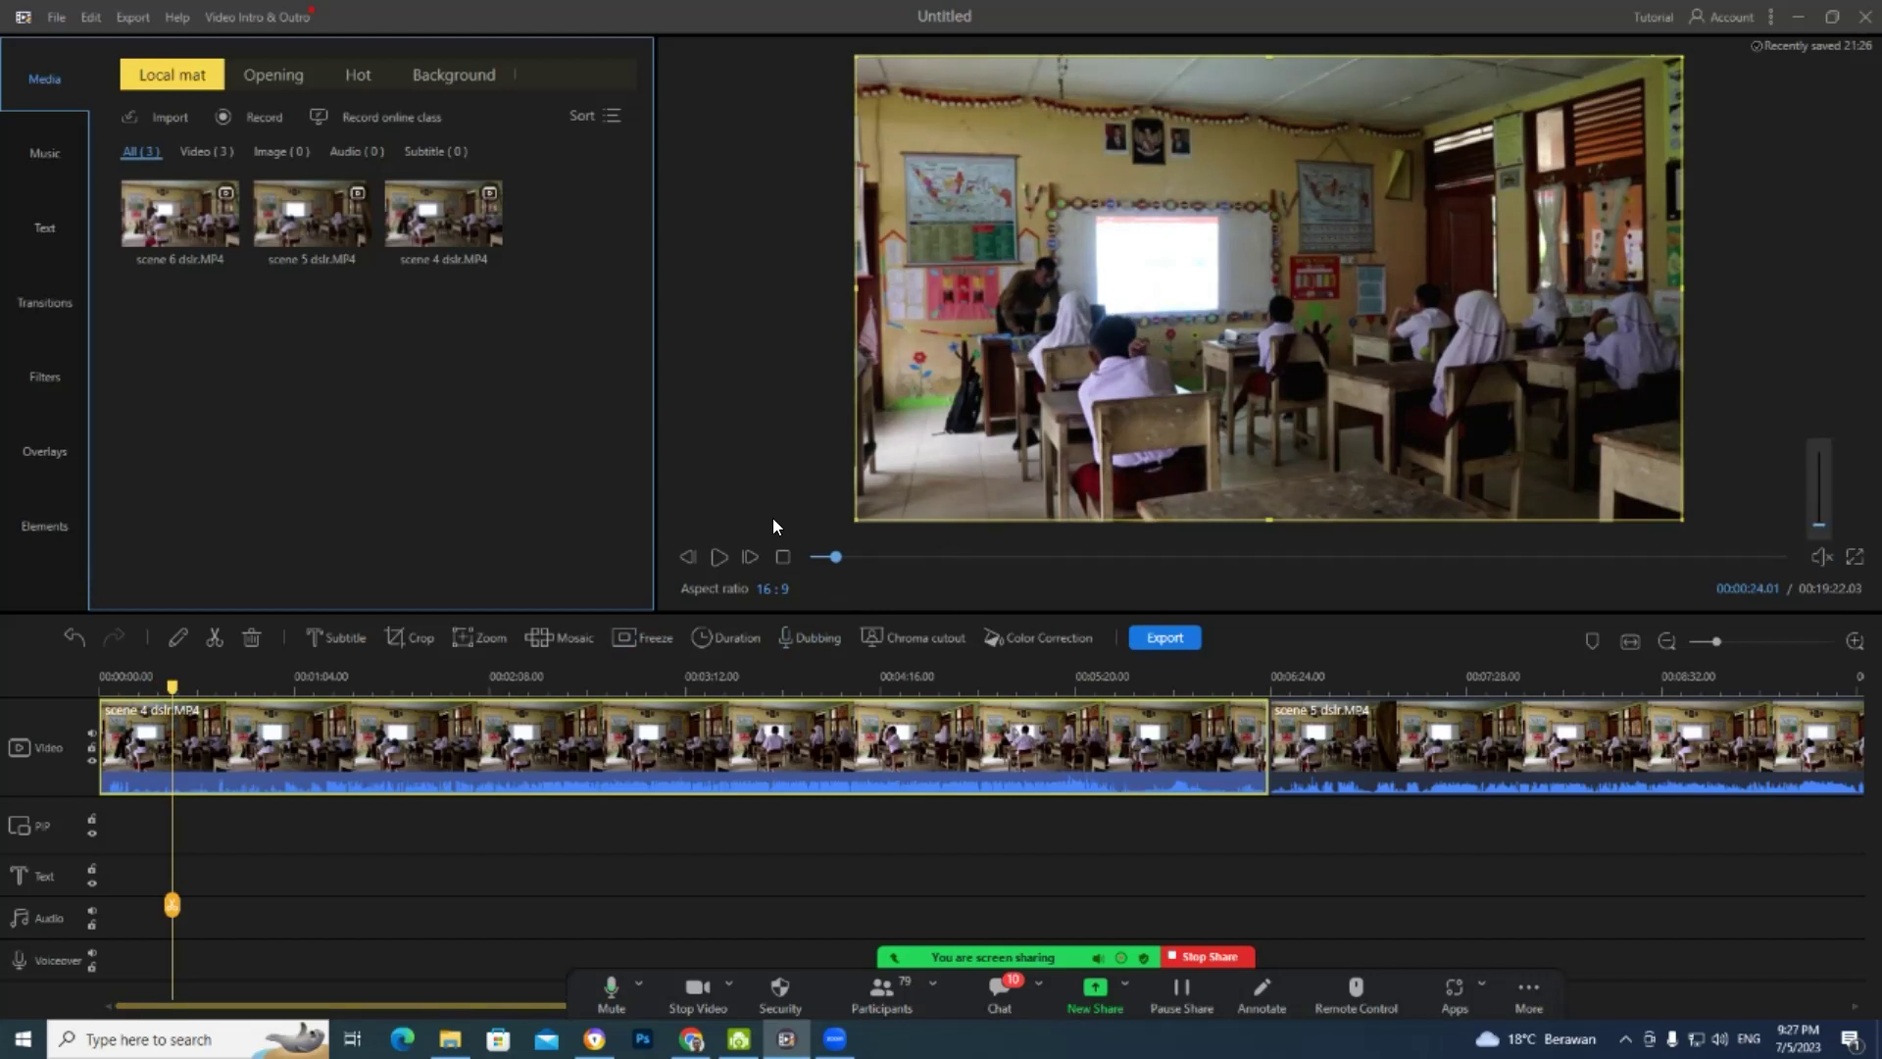
pyautogui.click(721, 558)
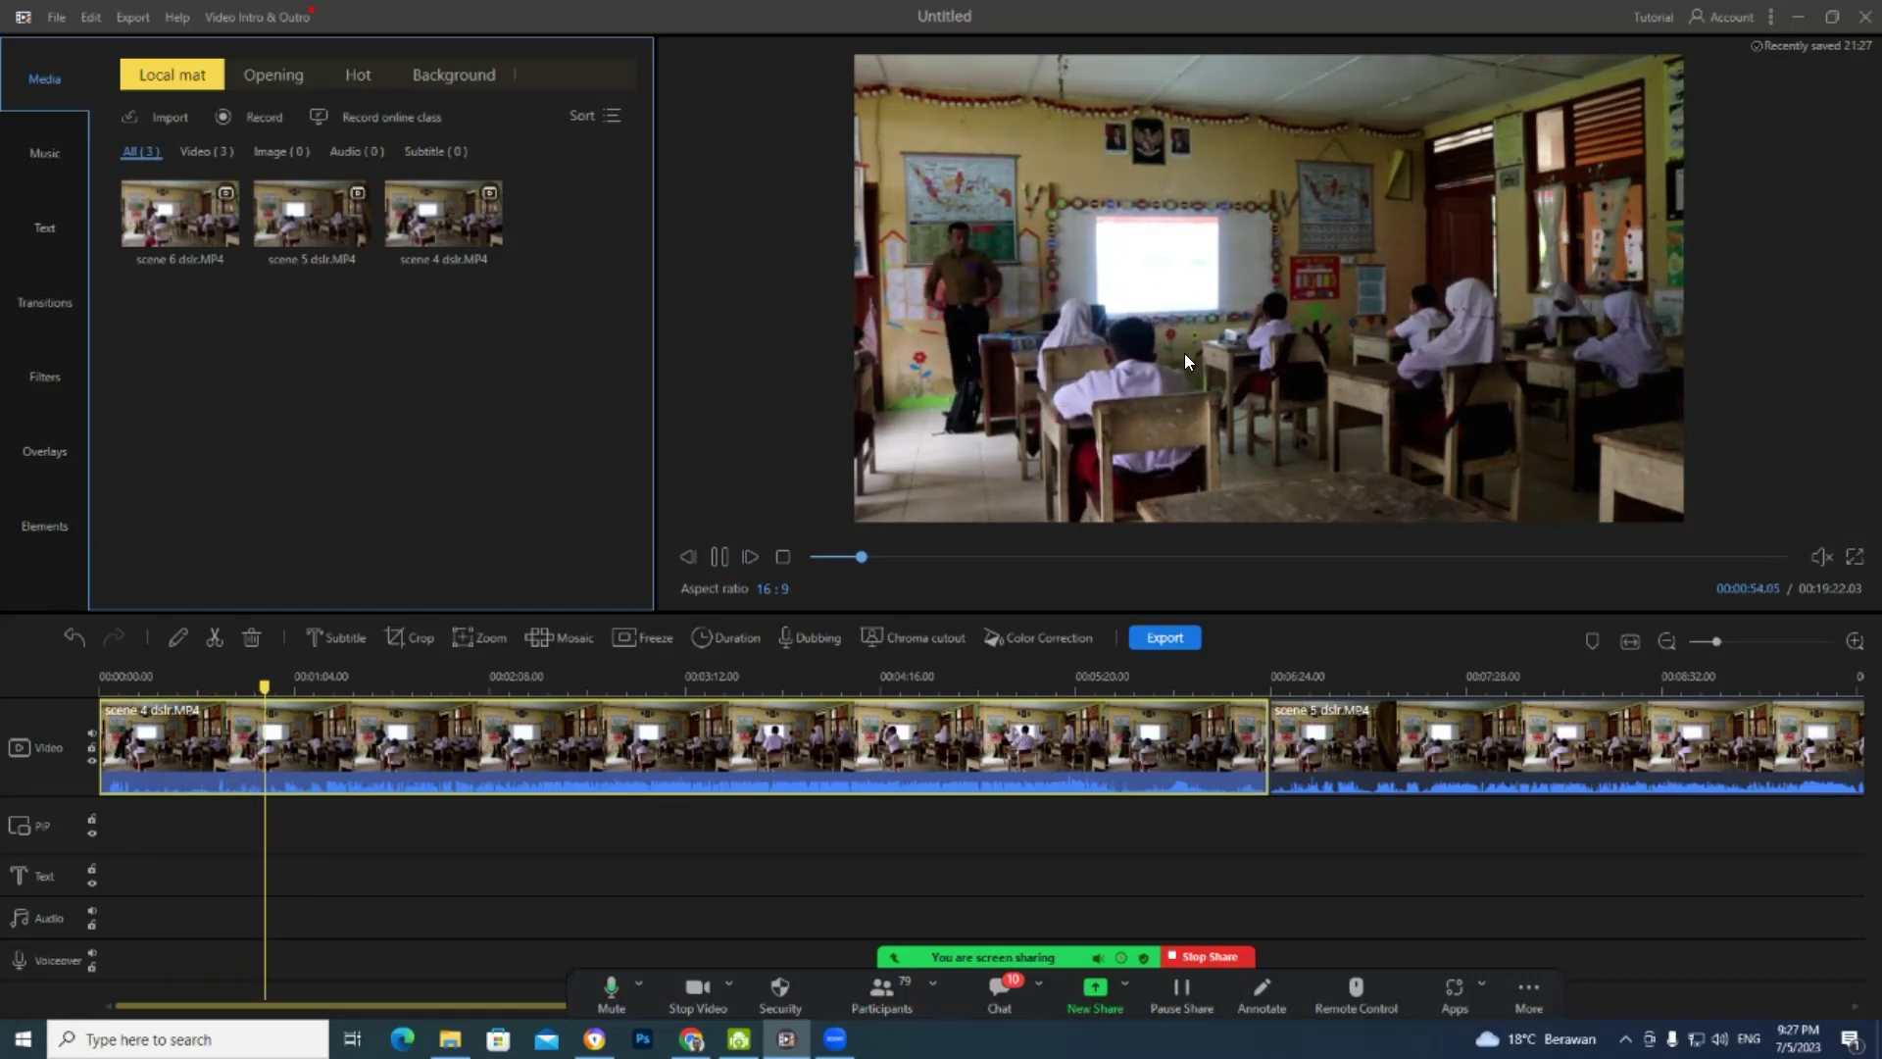
# - Continue previewing the scene 4 dslr clip to about 00:01:19, pausing along the way, and turn the preview sound back on
pyautogui.press('space')
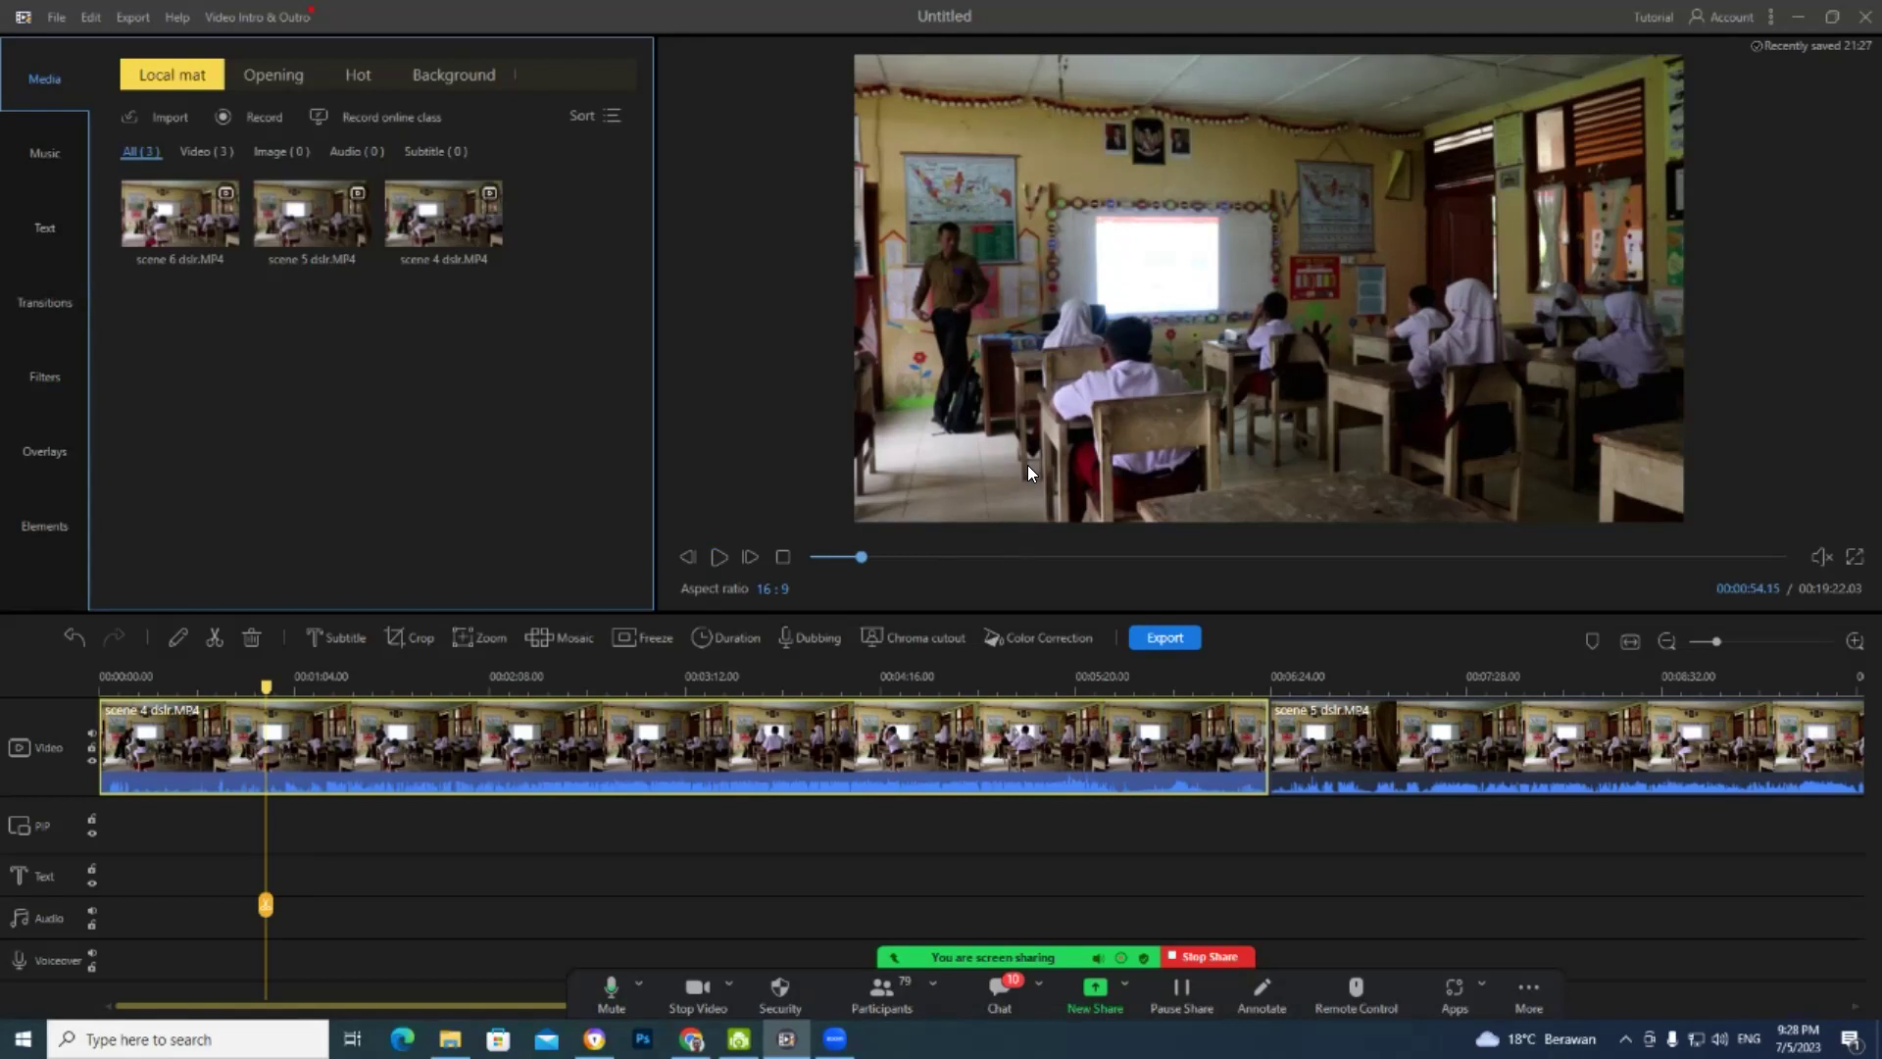
pyautogui.press('space')
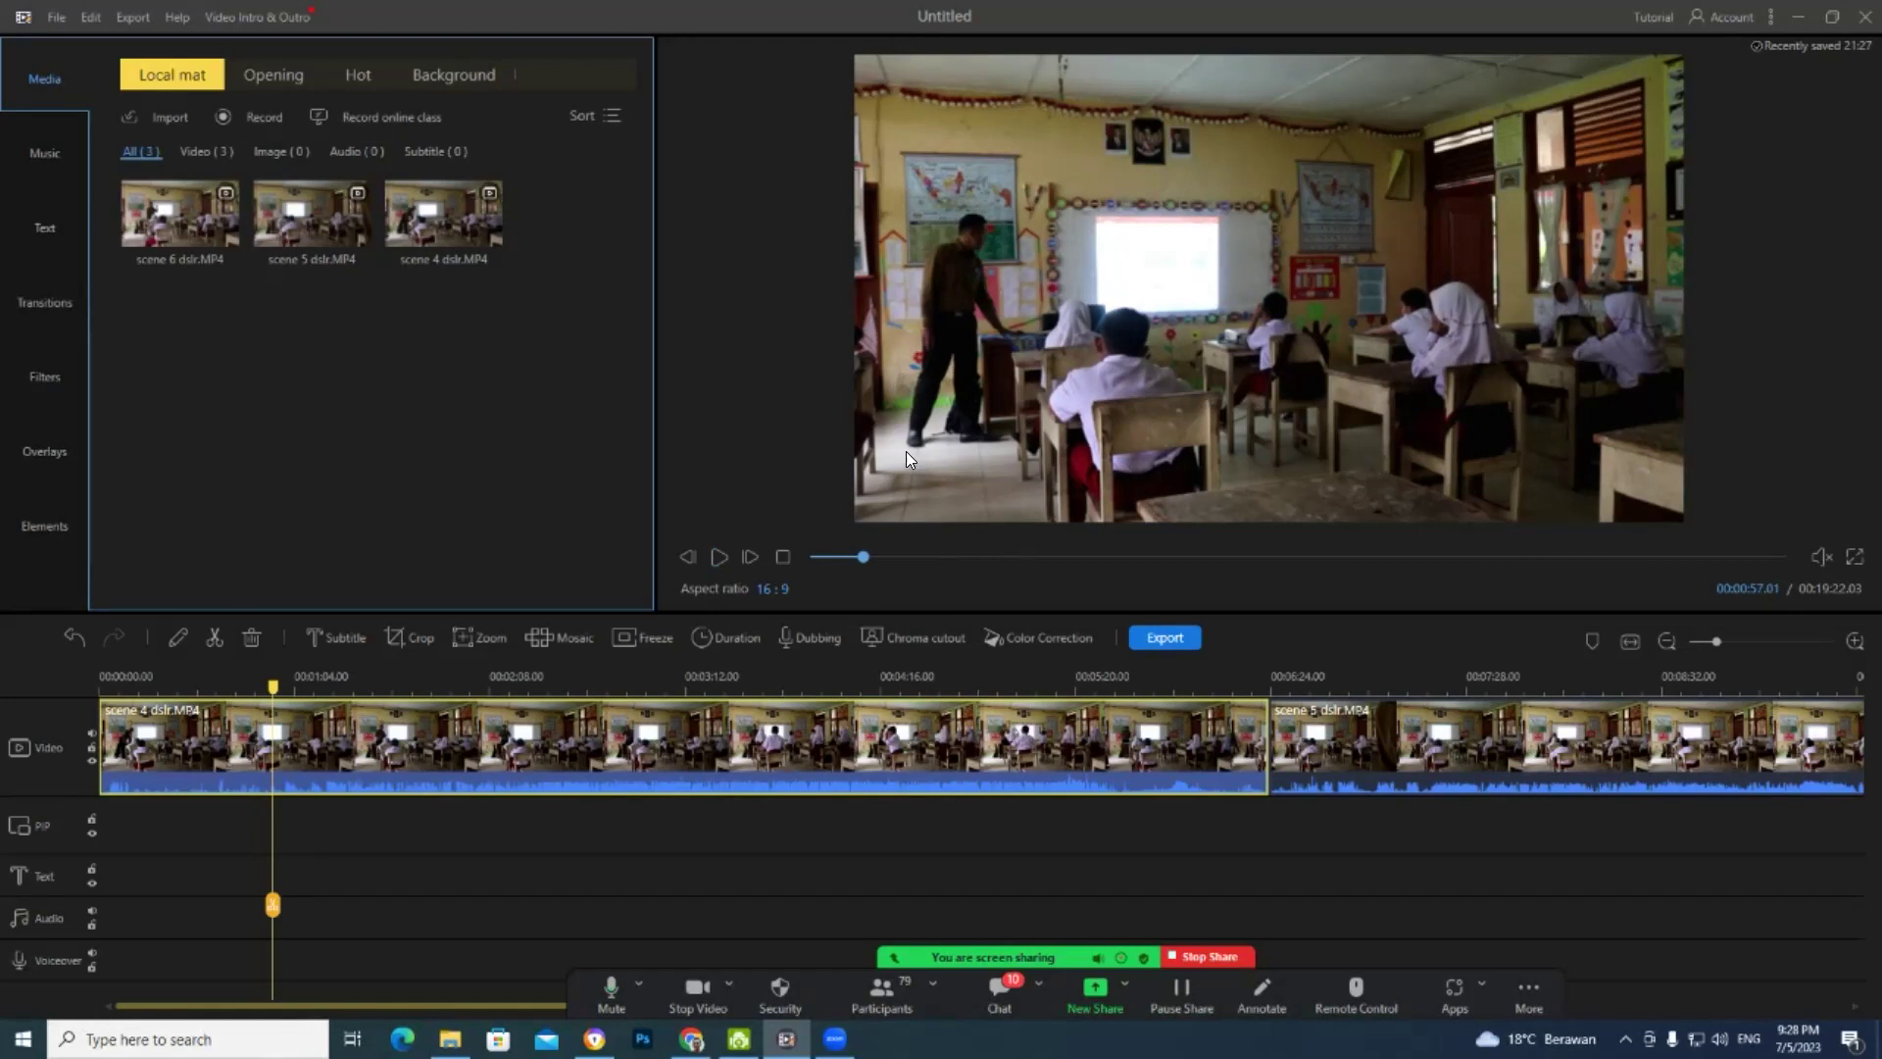
pyautogui.press('space')
pyautogui.moveTo(1817, 557)
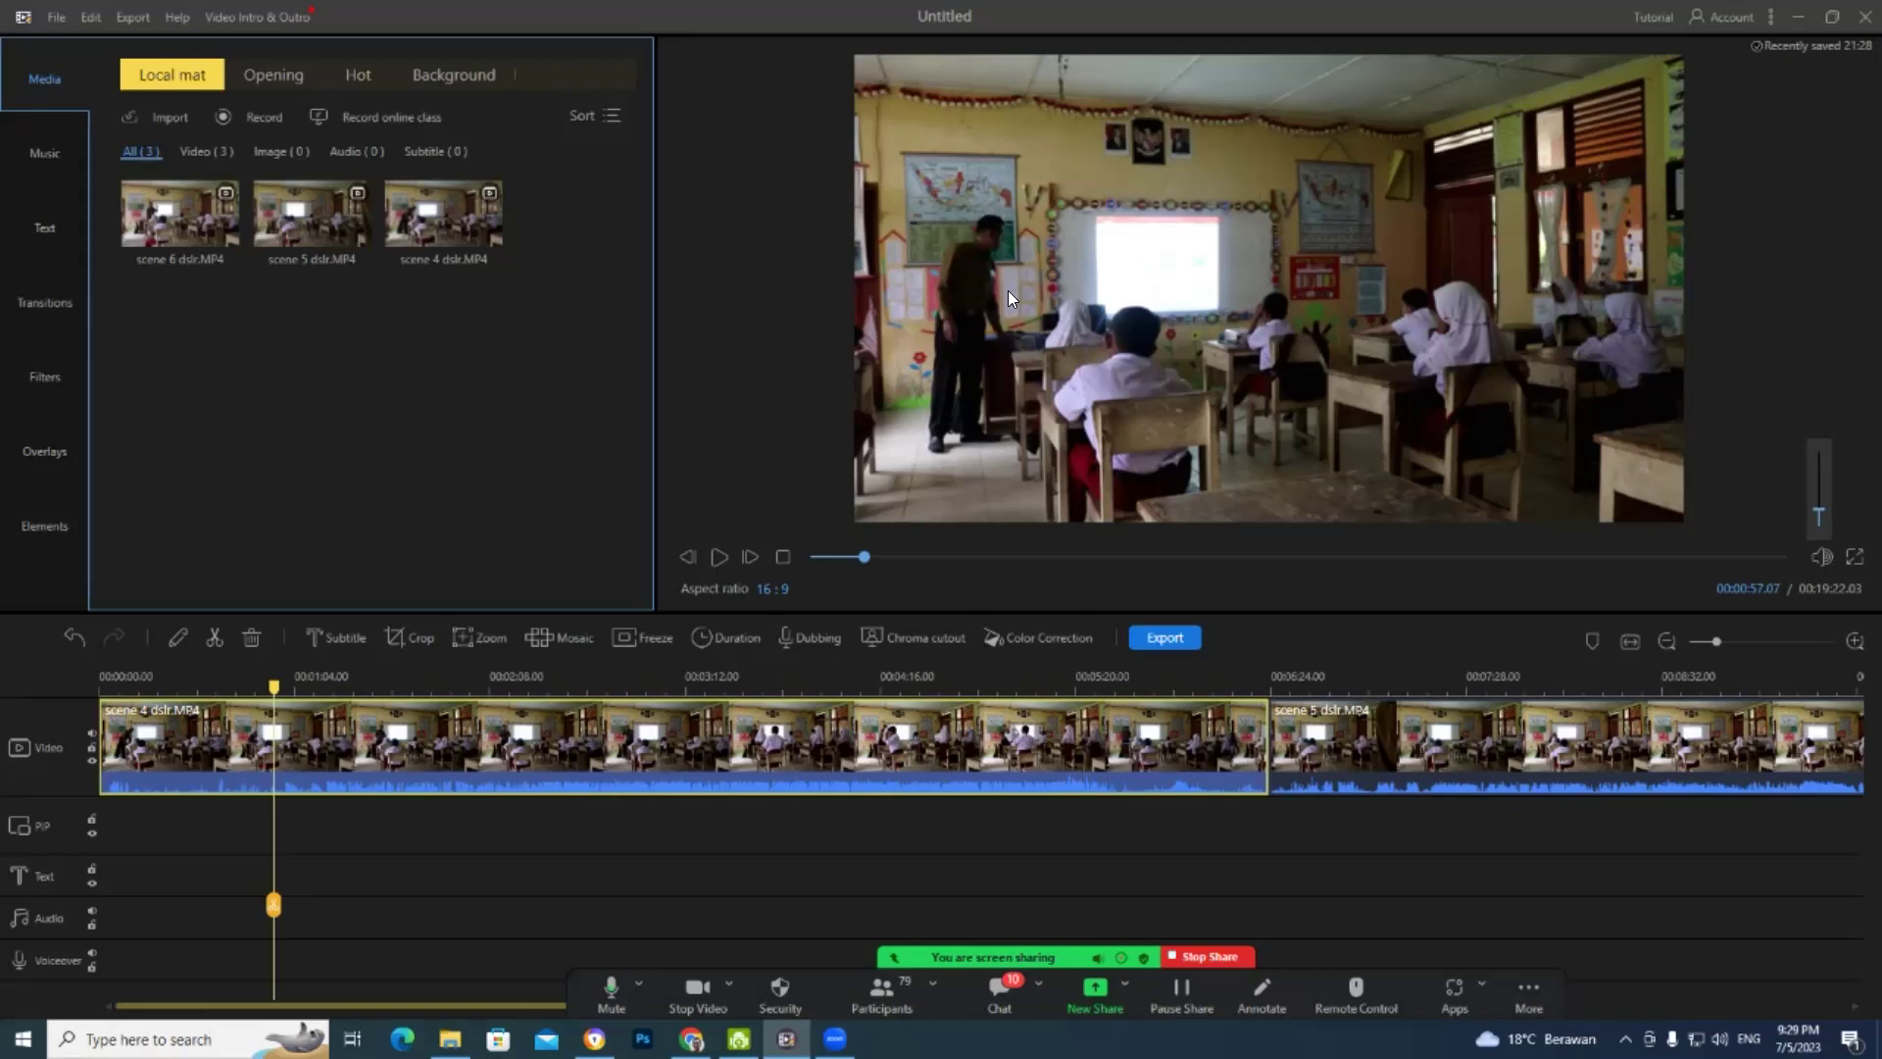
pyautogui.click(718, 559)
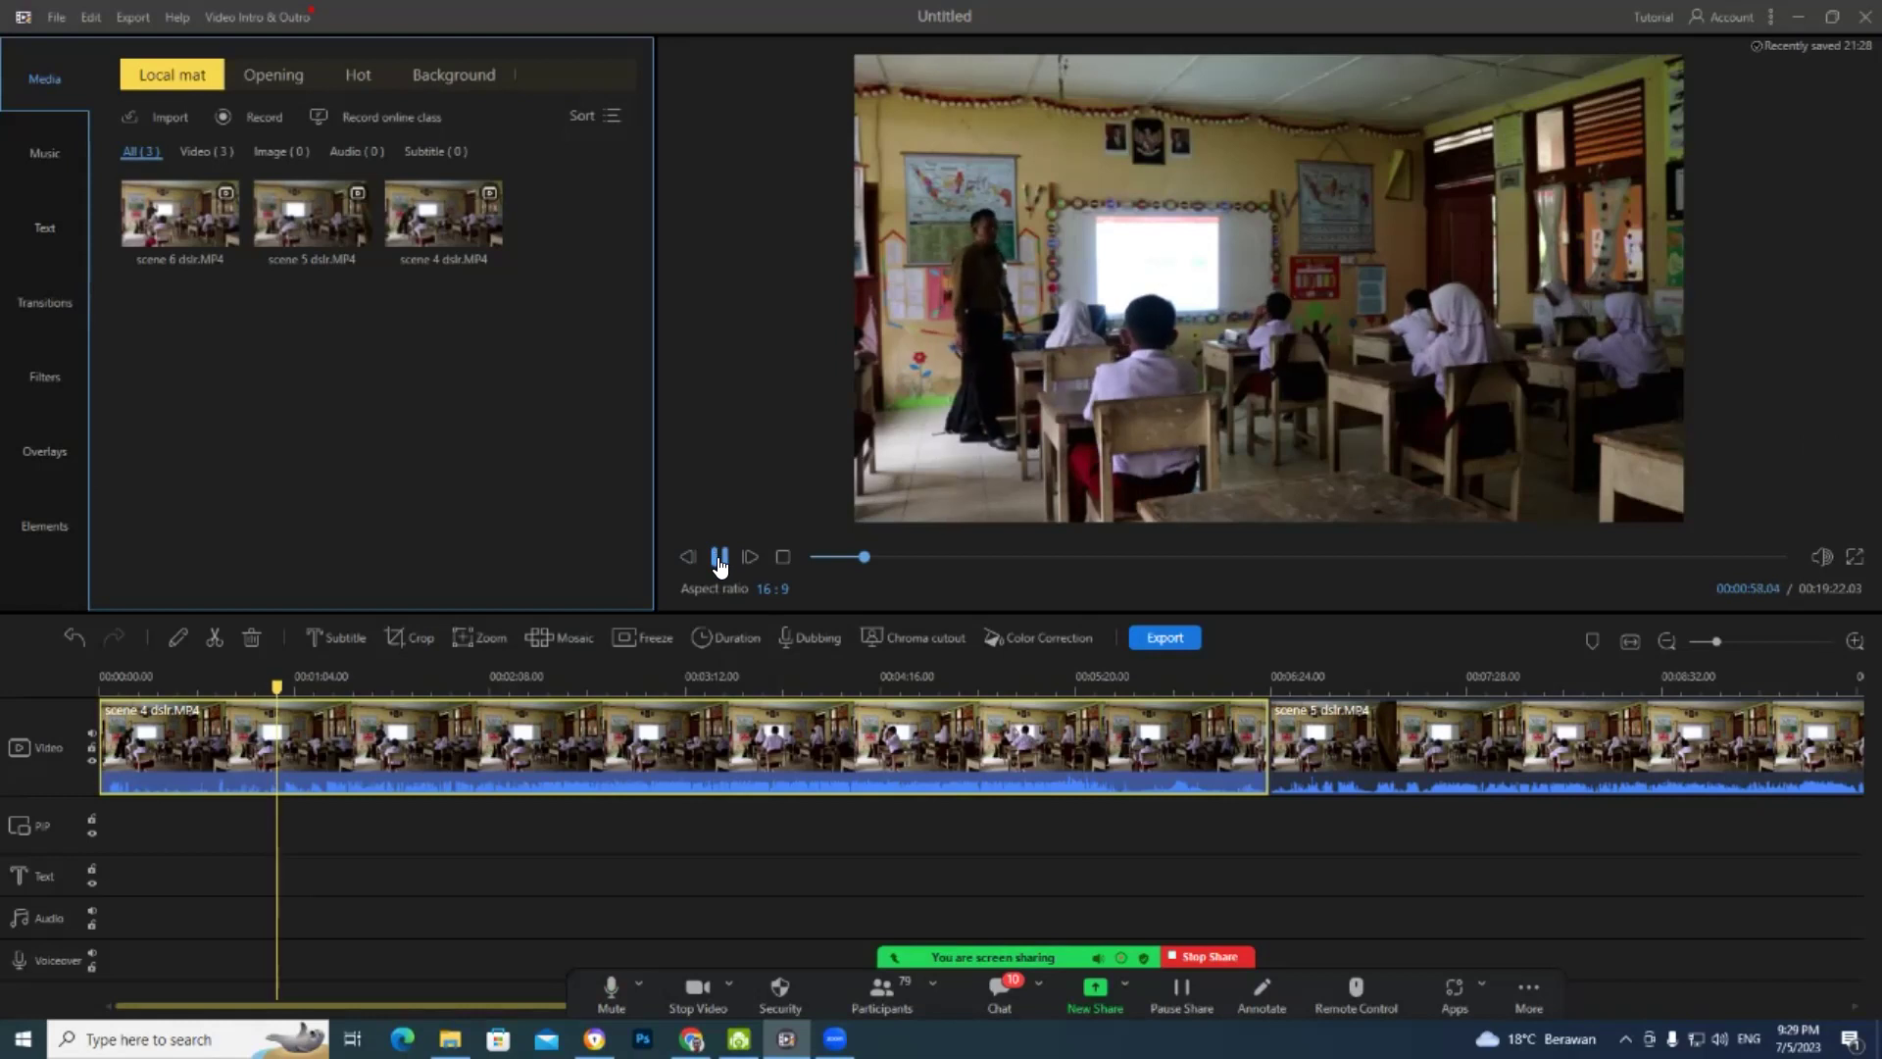
pyautogui.click(1076, 356)
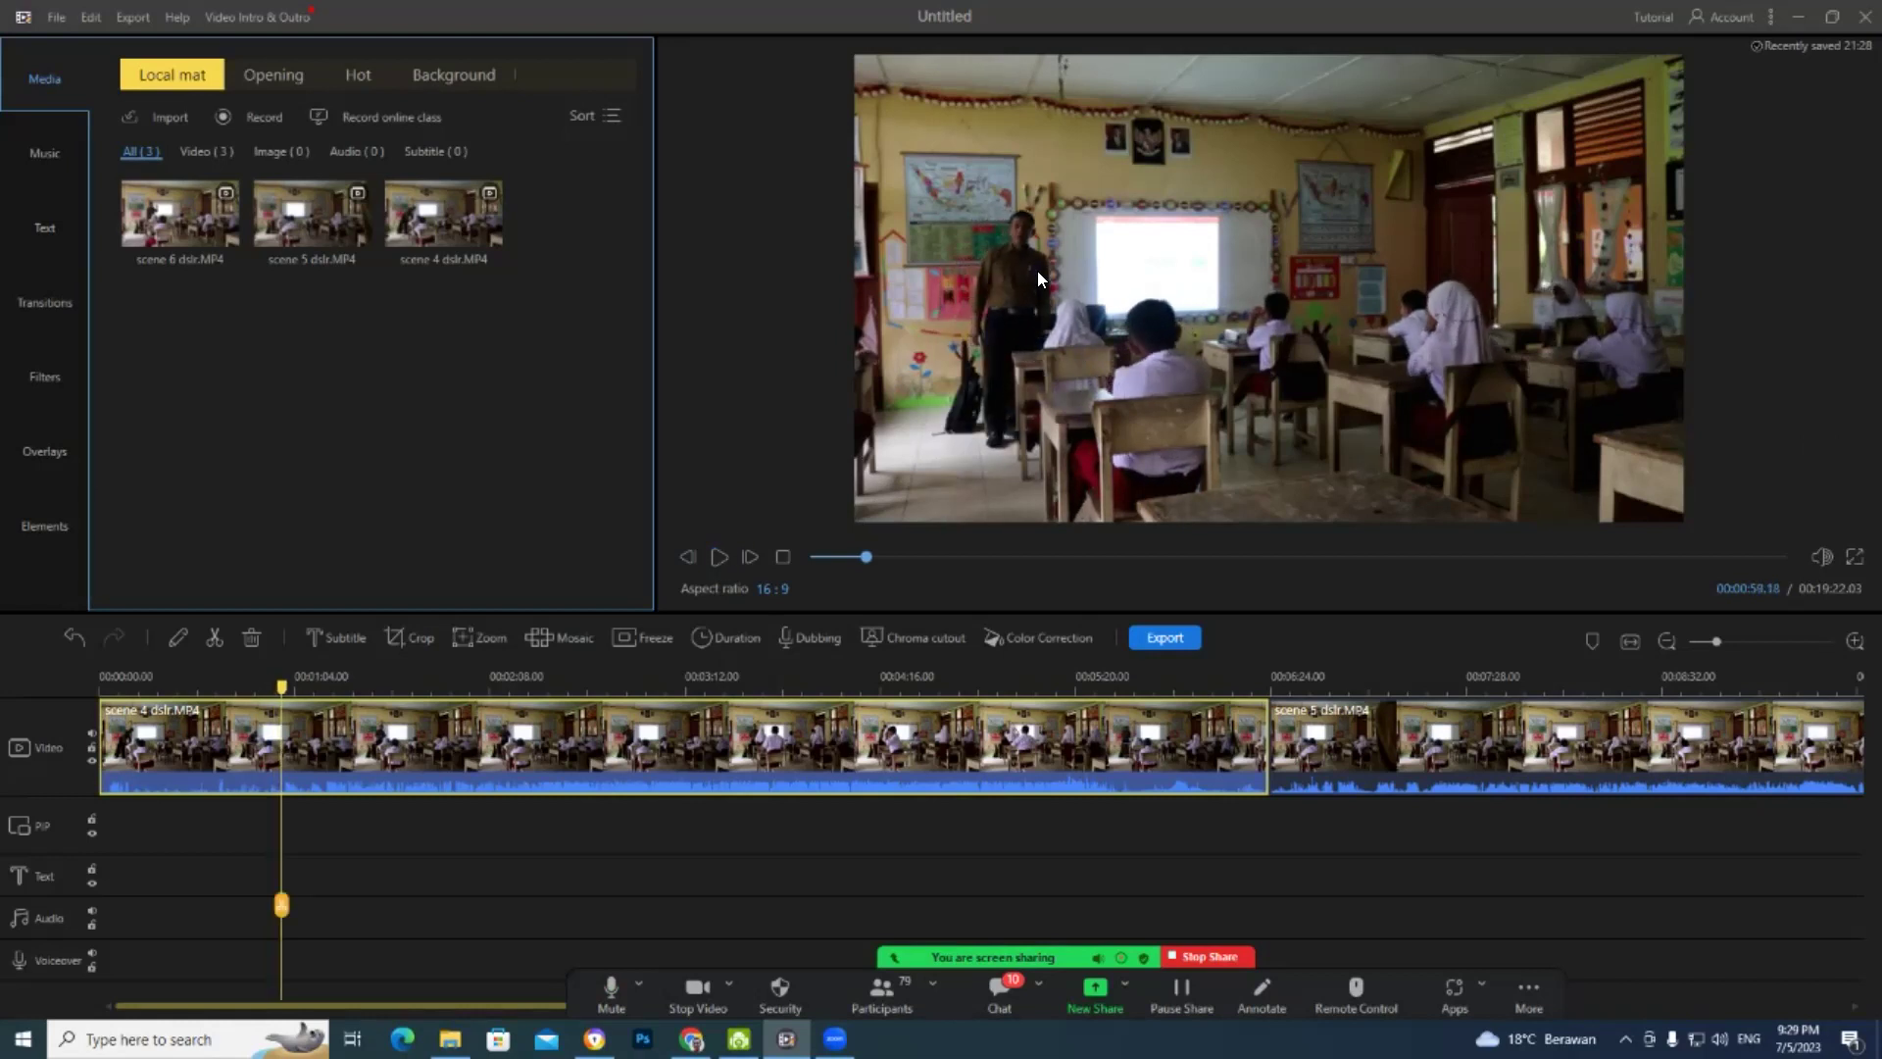
pyautogui.click(721, 561)
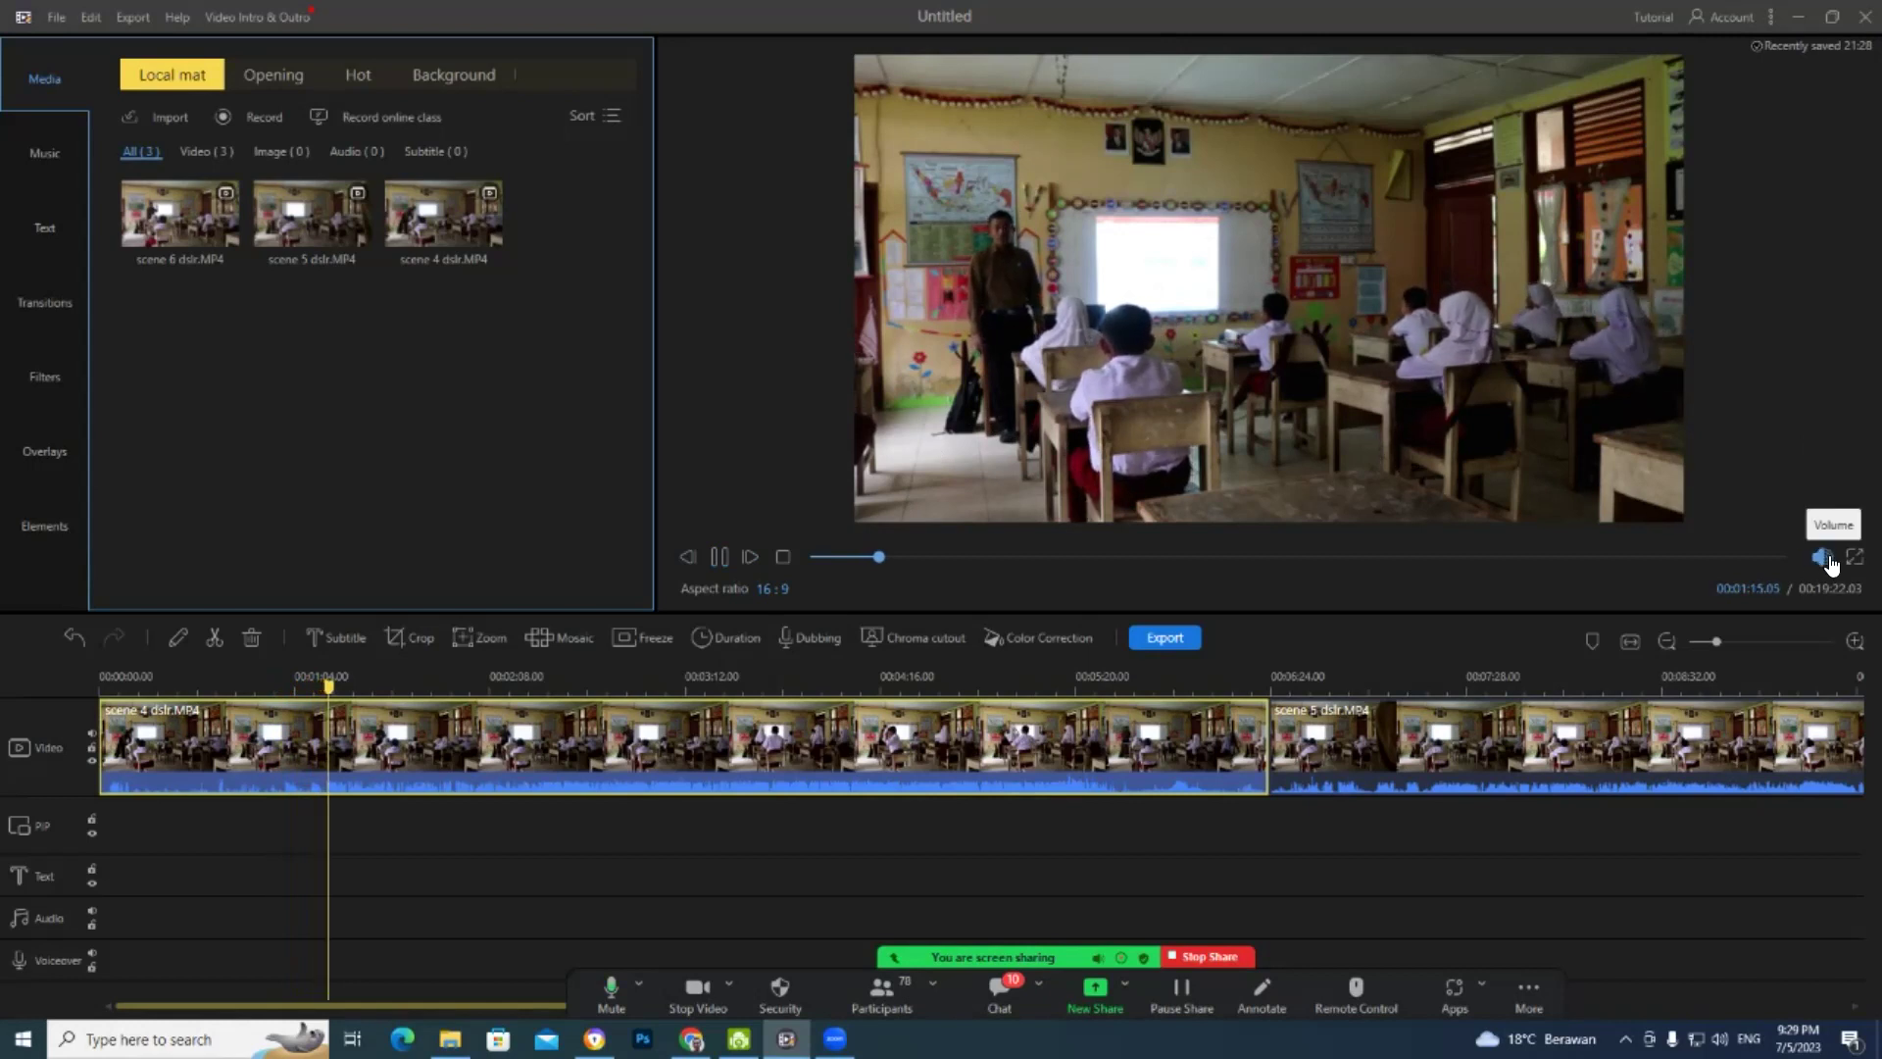
pyautogui.click(721, 558)
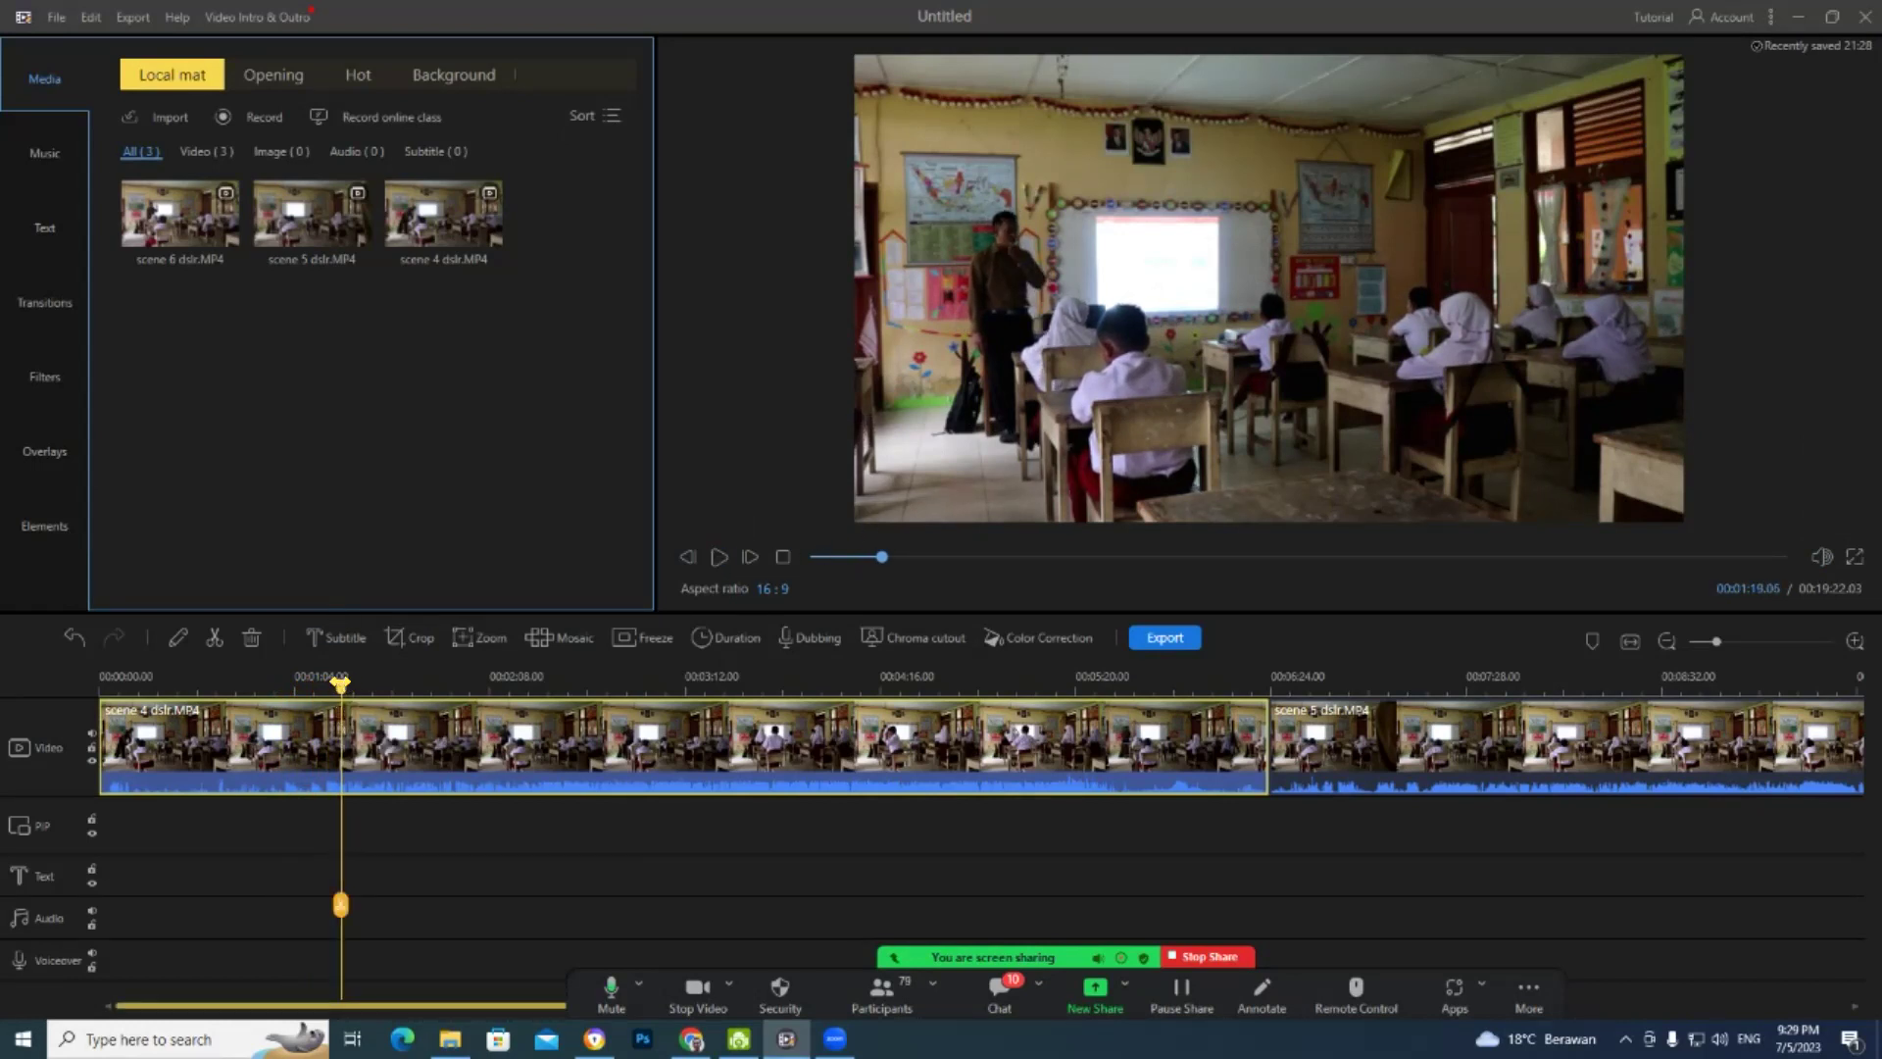
# - Split the scene 4 dslr clip on the Video track at 00:01:13.09, undoing the first split and making it again
pyautogui.moveTo(341, 683); pyautogui.dragTo(322, 687)
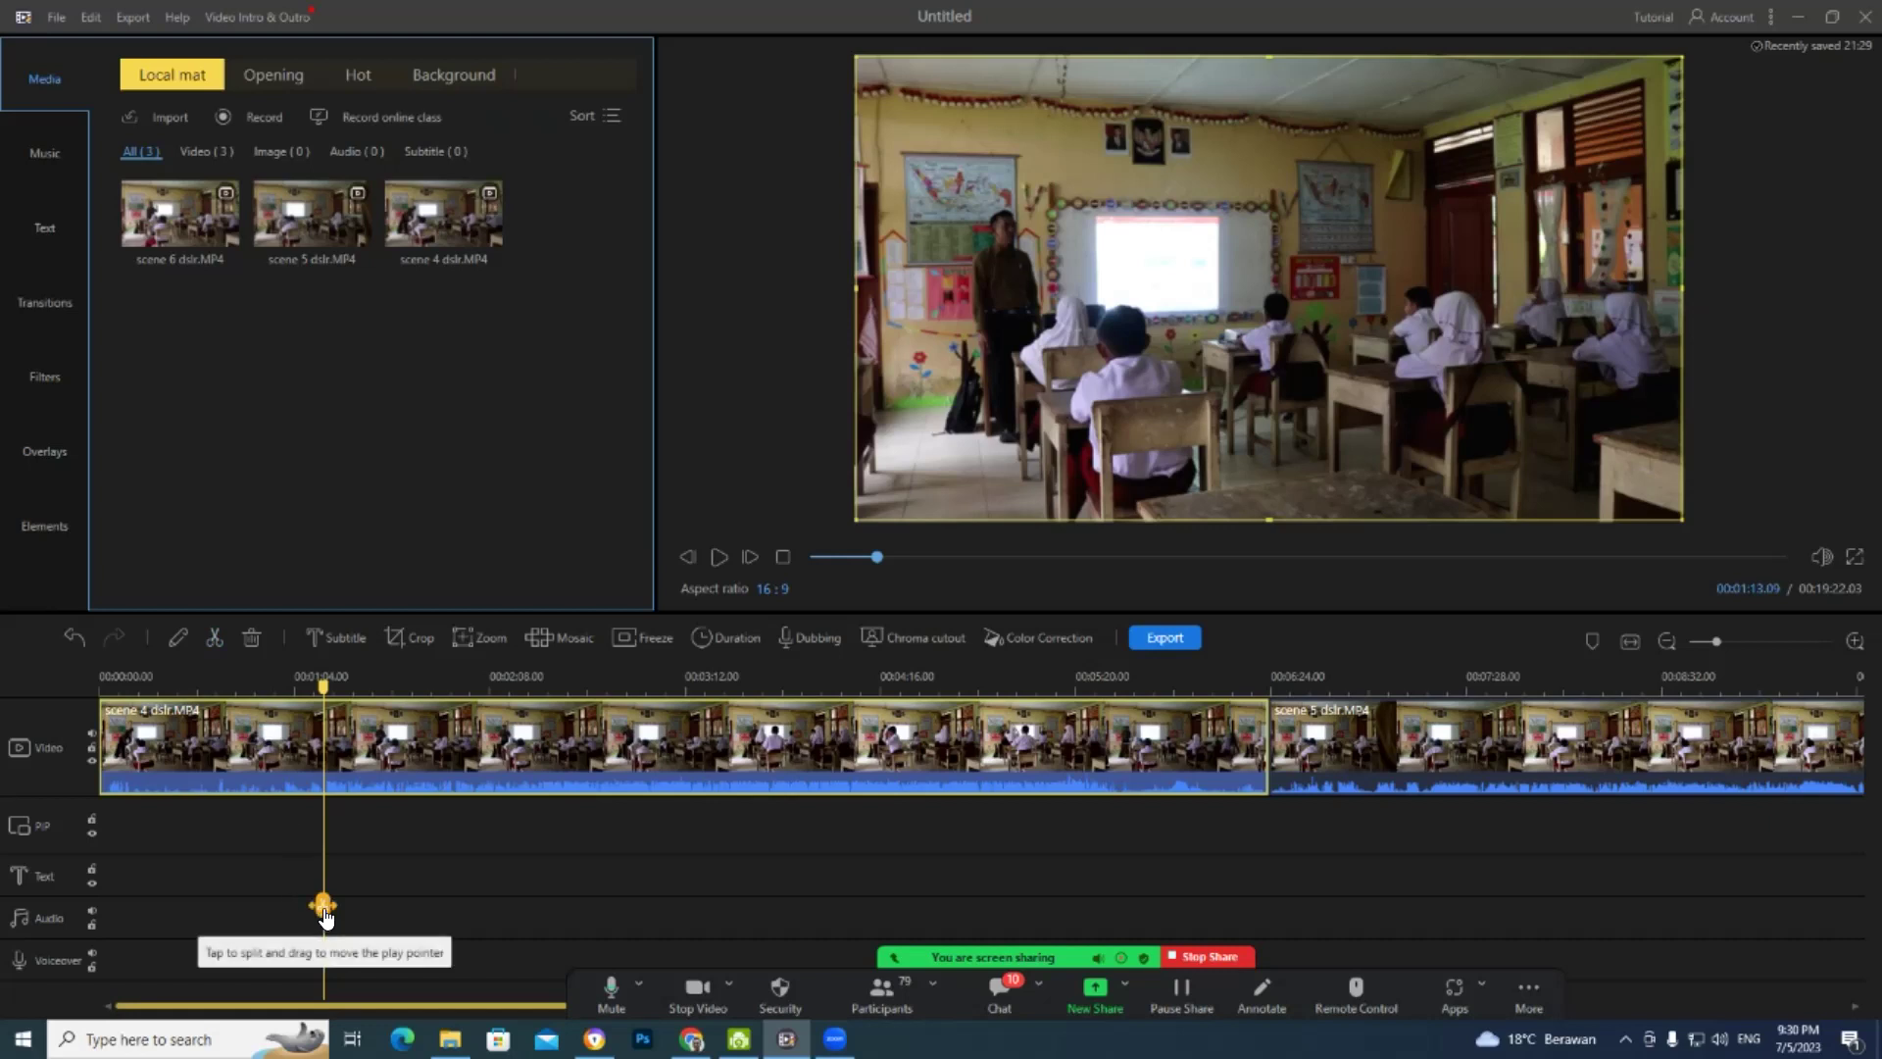
pyautogui.click(212, 637)
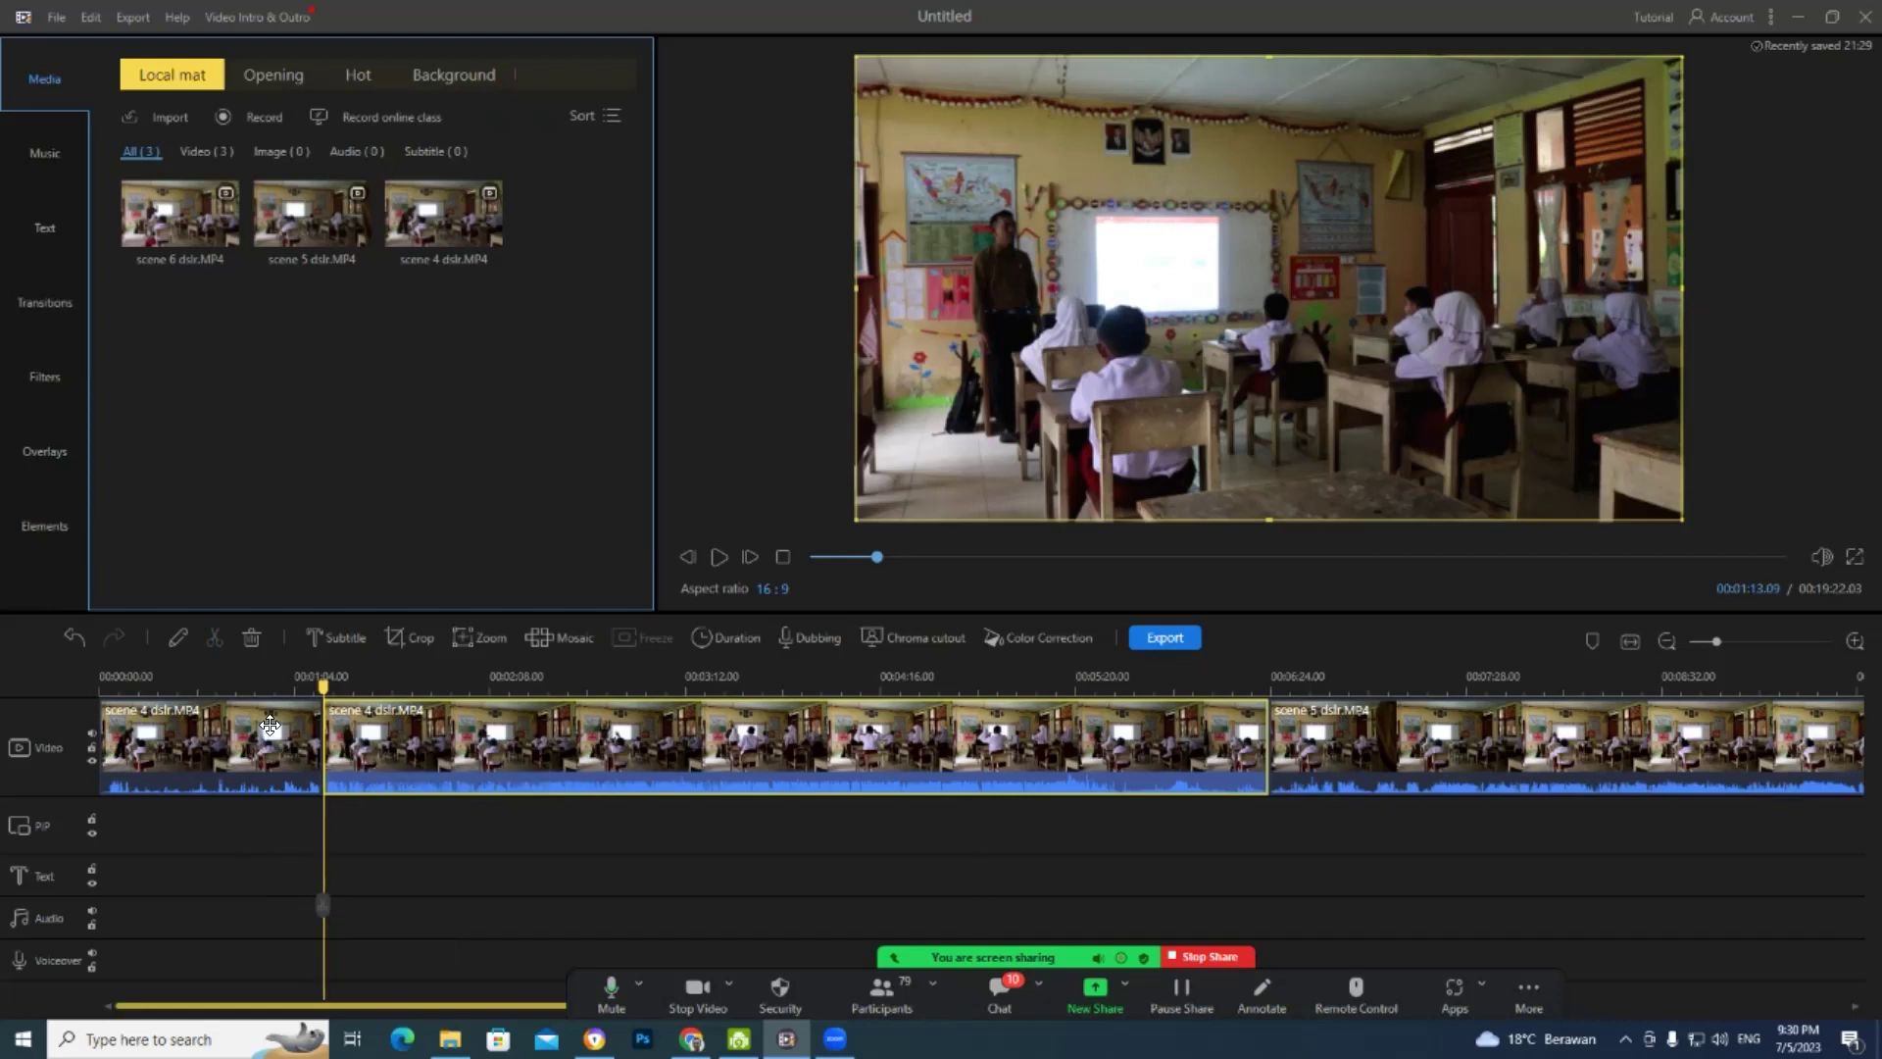
pyautogui.click(69, 638)
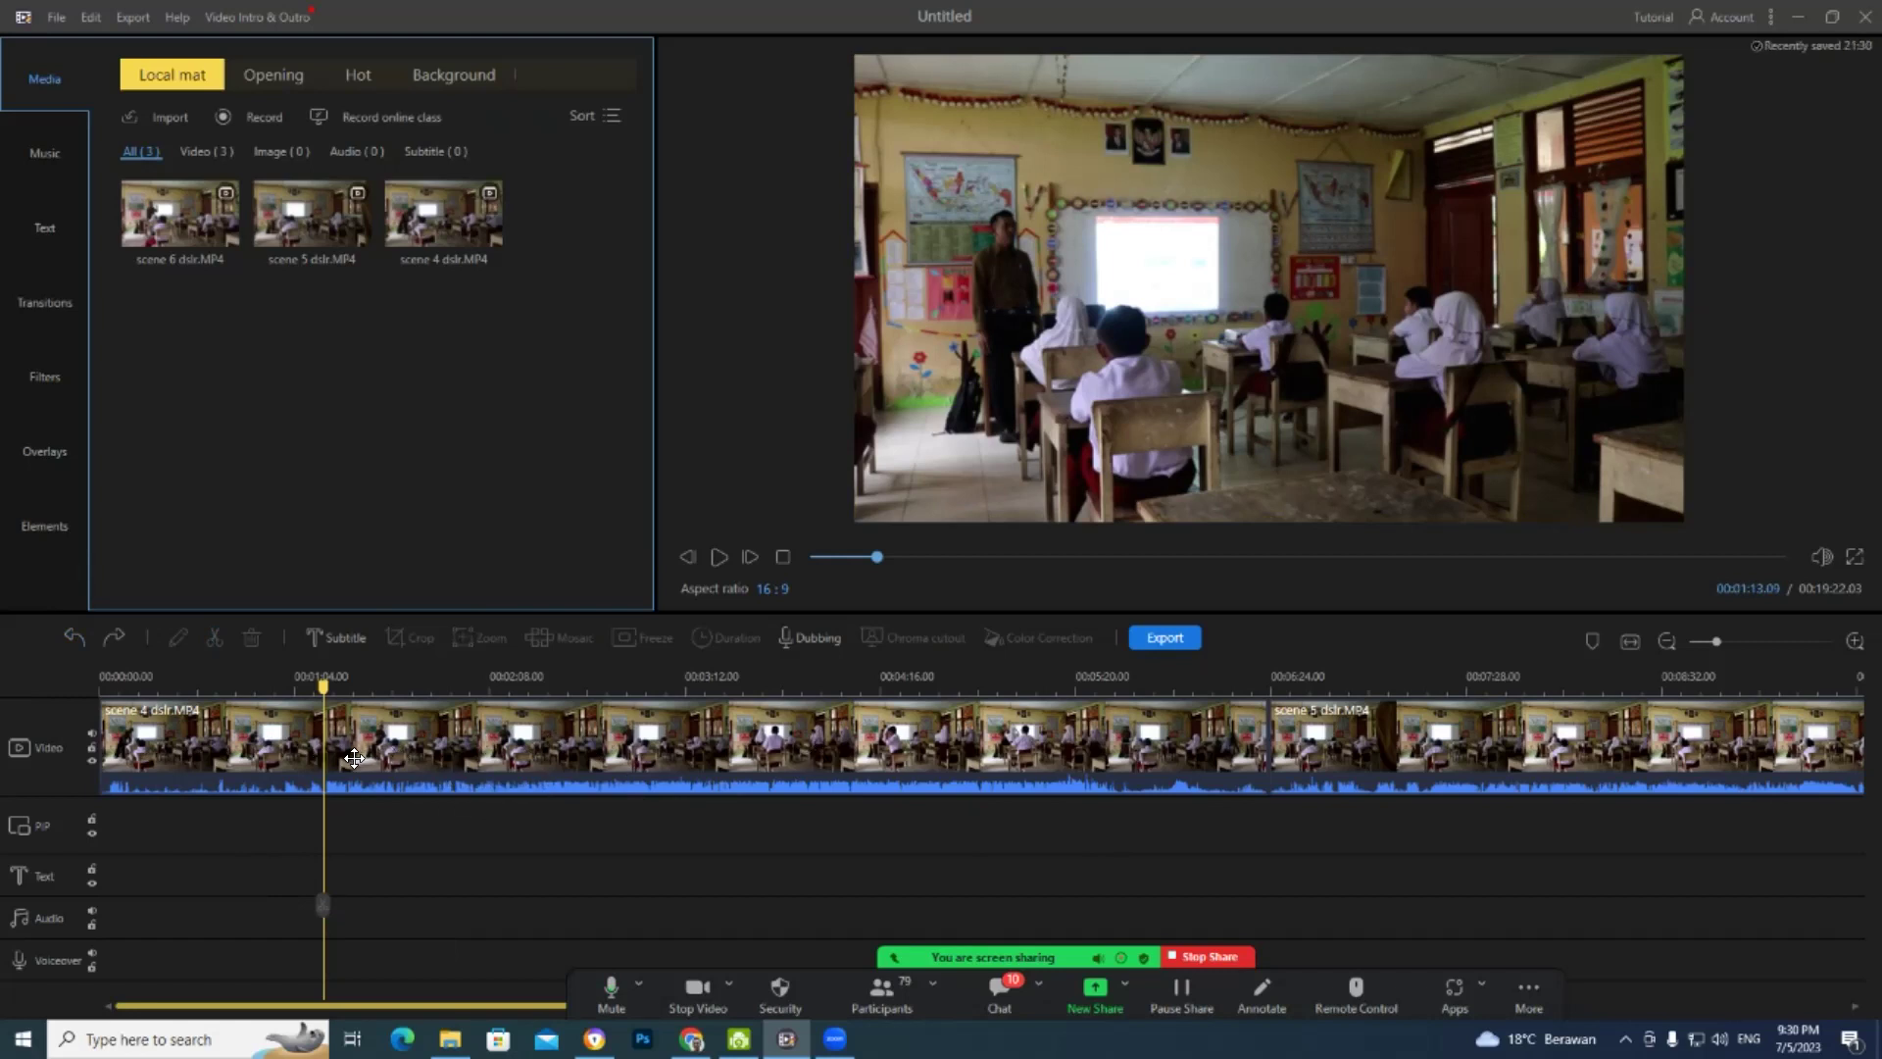
pyautogui.click(354, 758)
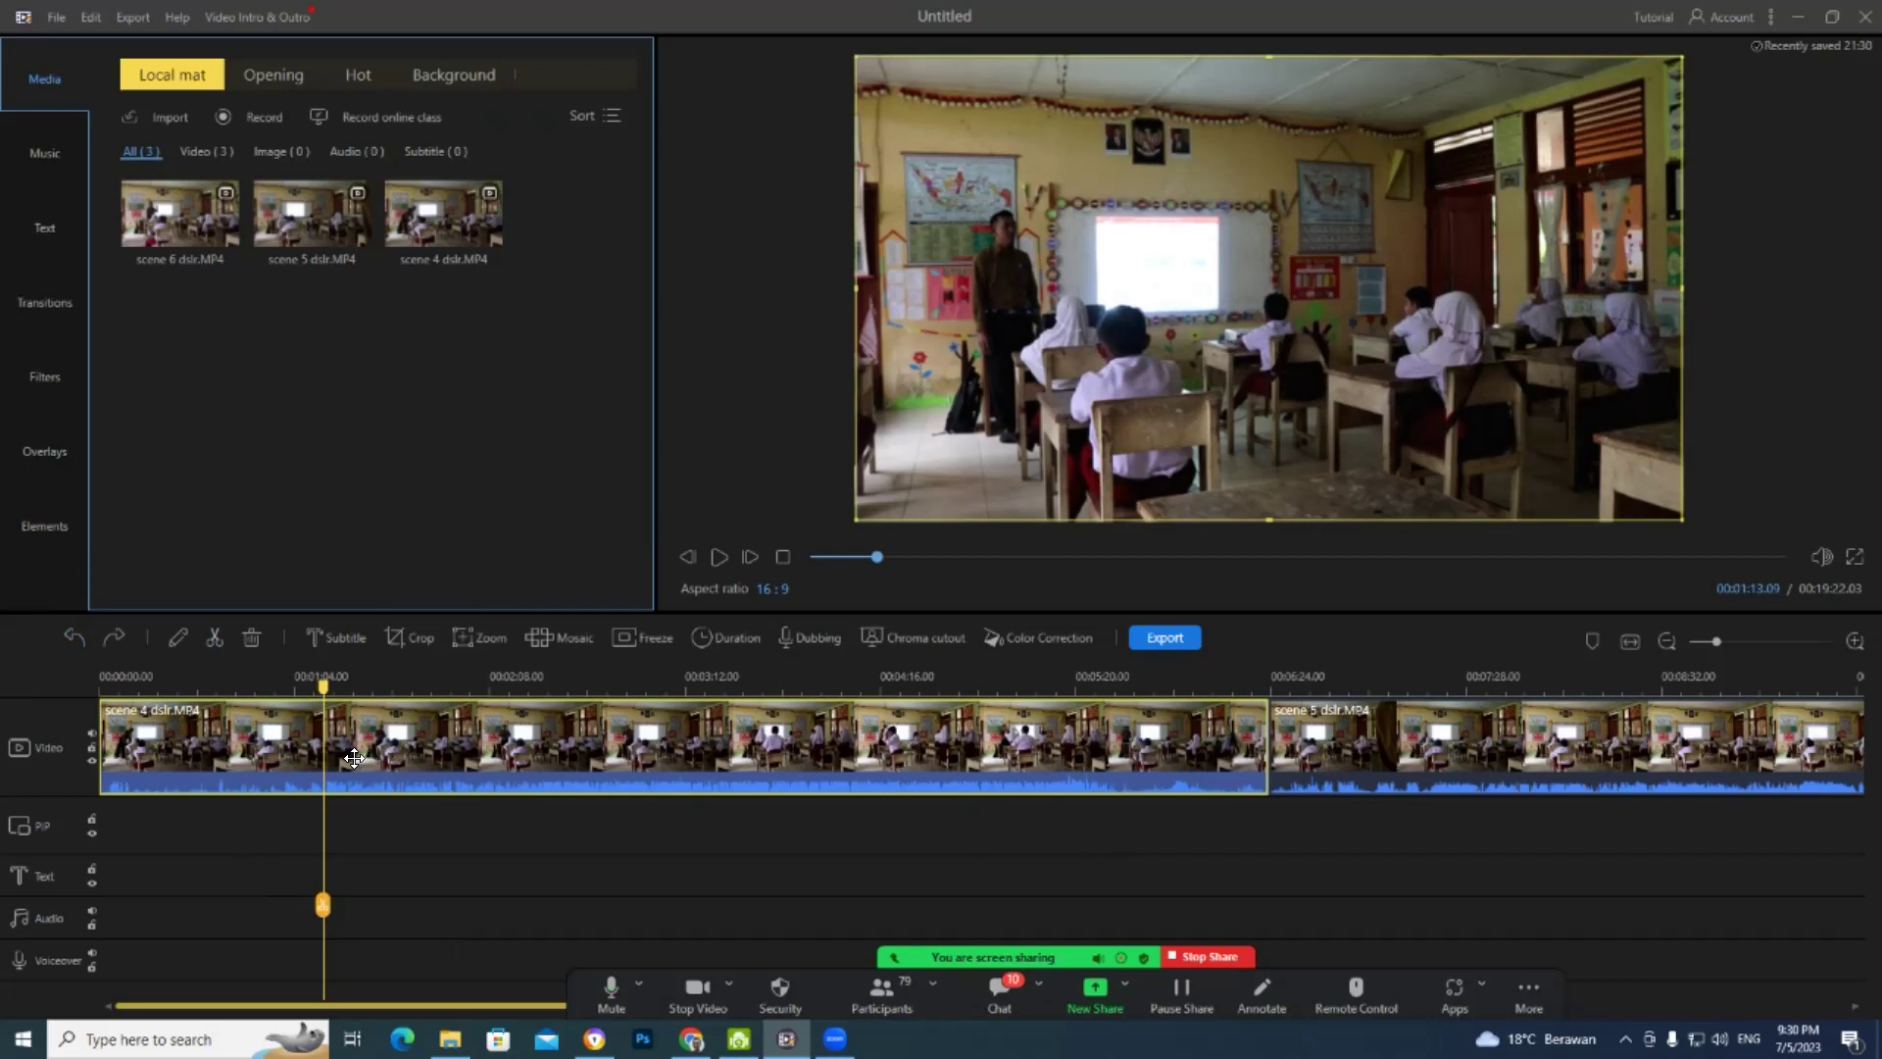
pyautogui.click(214, 638)
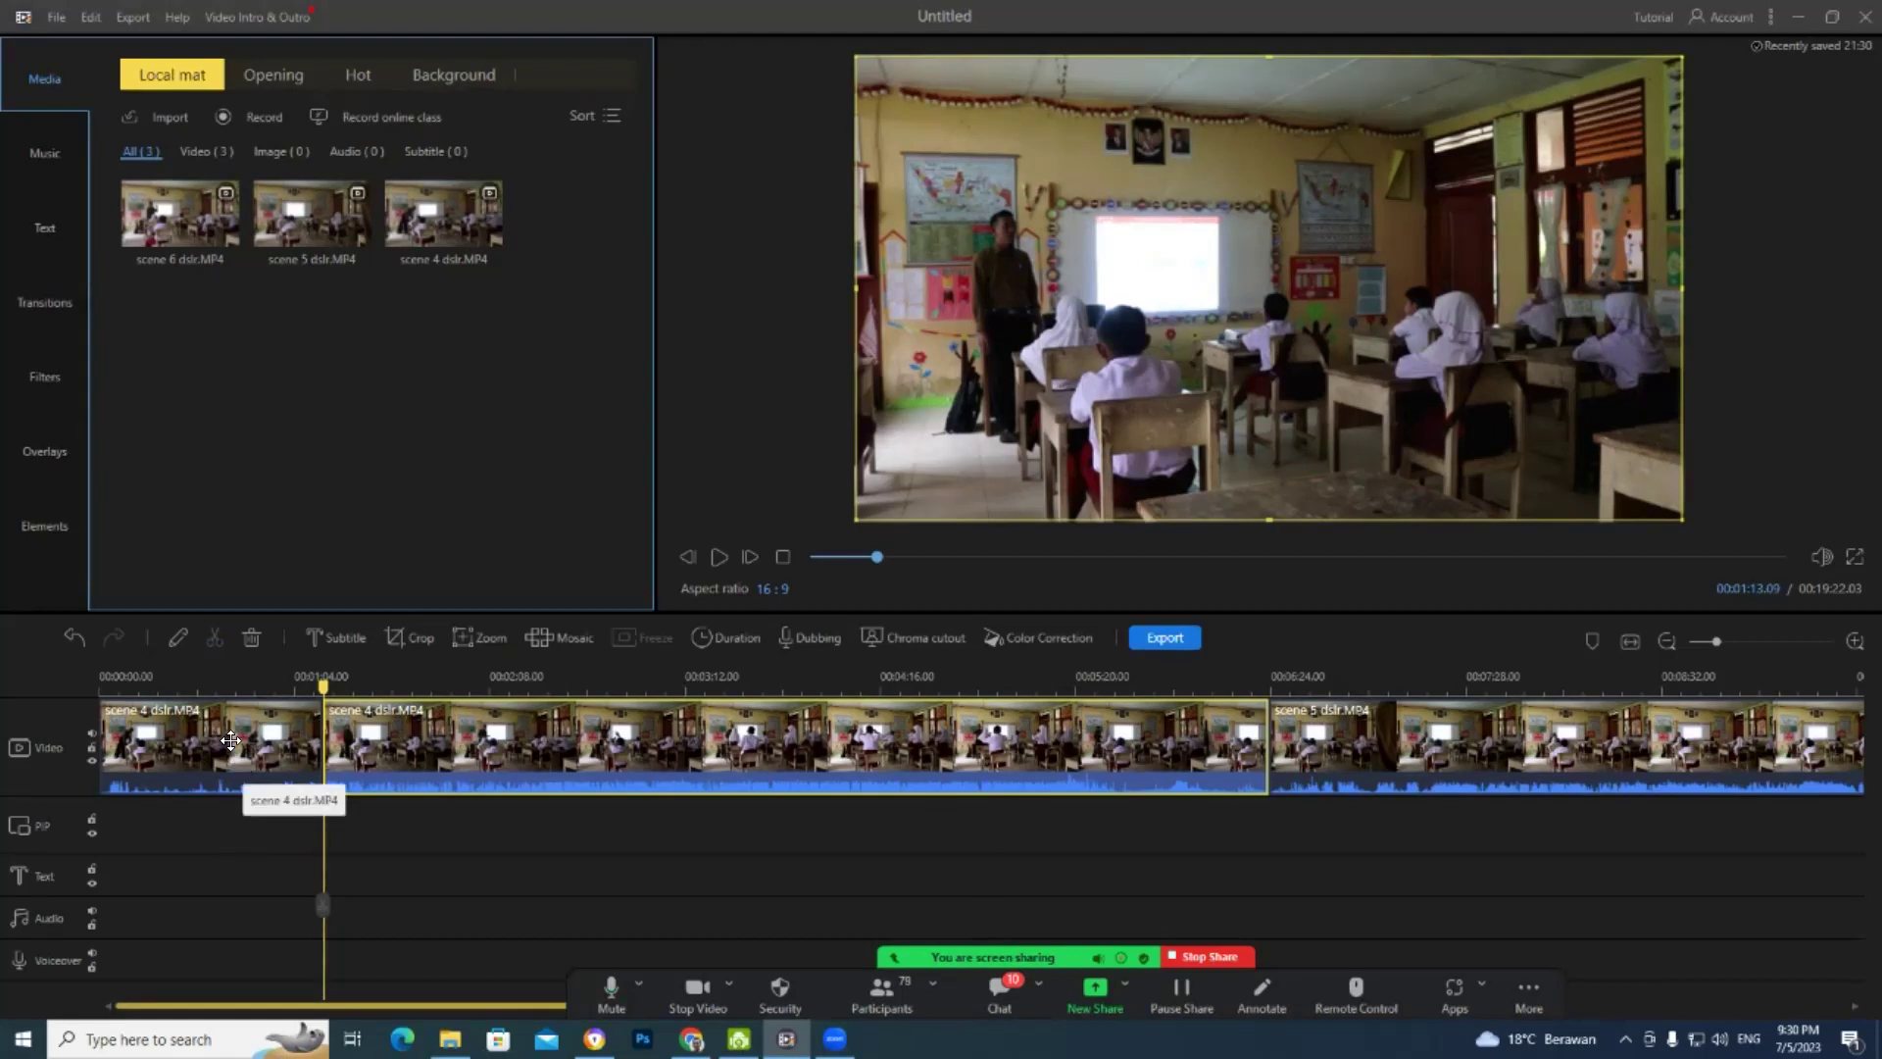
# - Delete the first part of the split scene 4 dslr clip and return the playhead to the beginning of the timeline
pyautogui.click(172, 742)
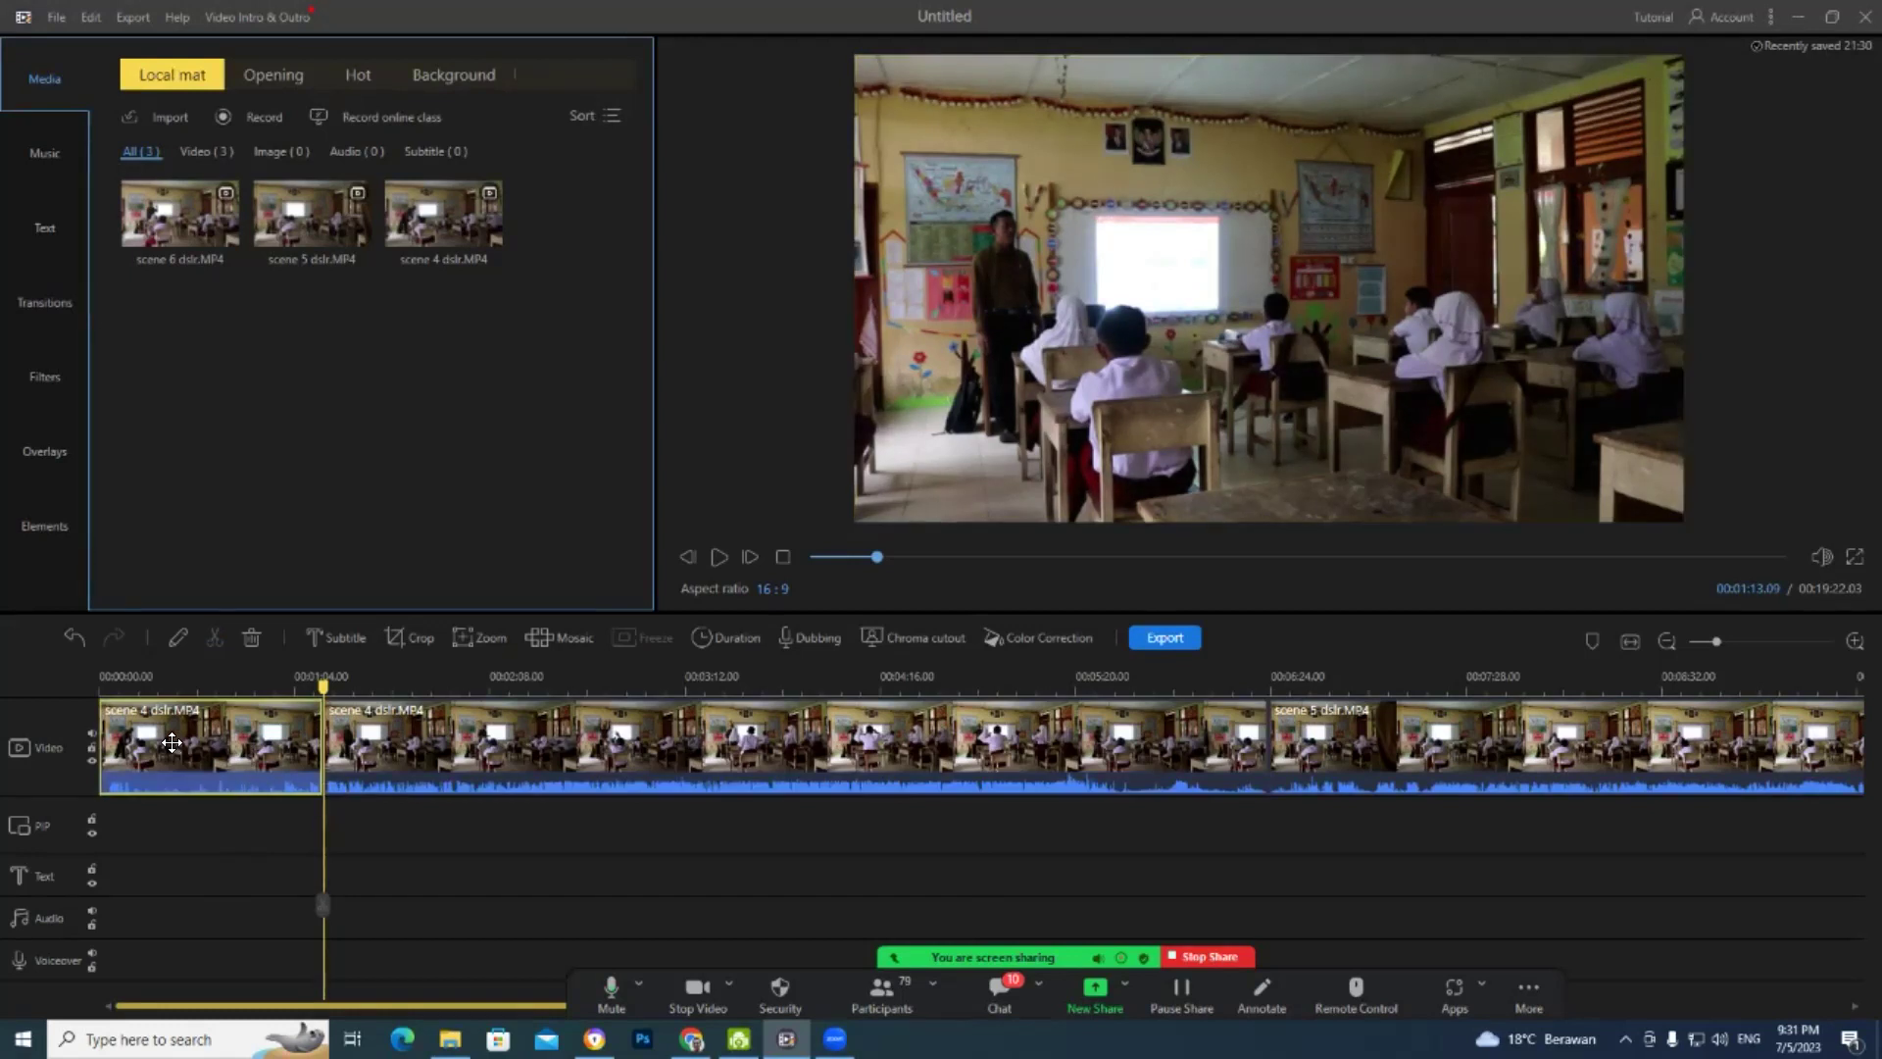
pyautogui.click(251, 638)
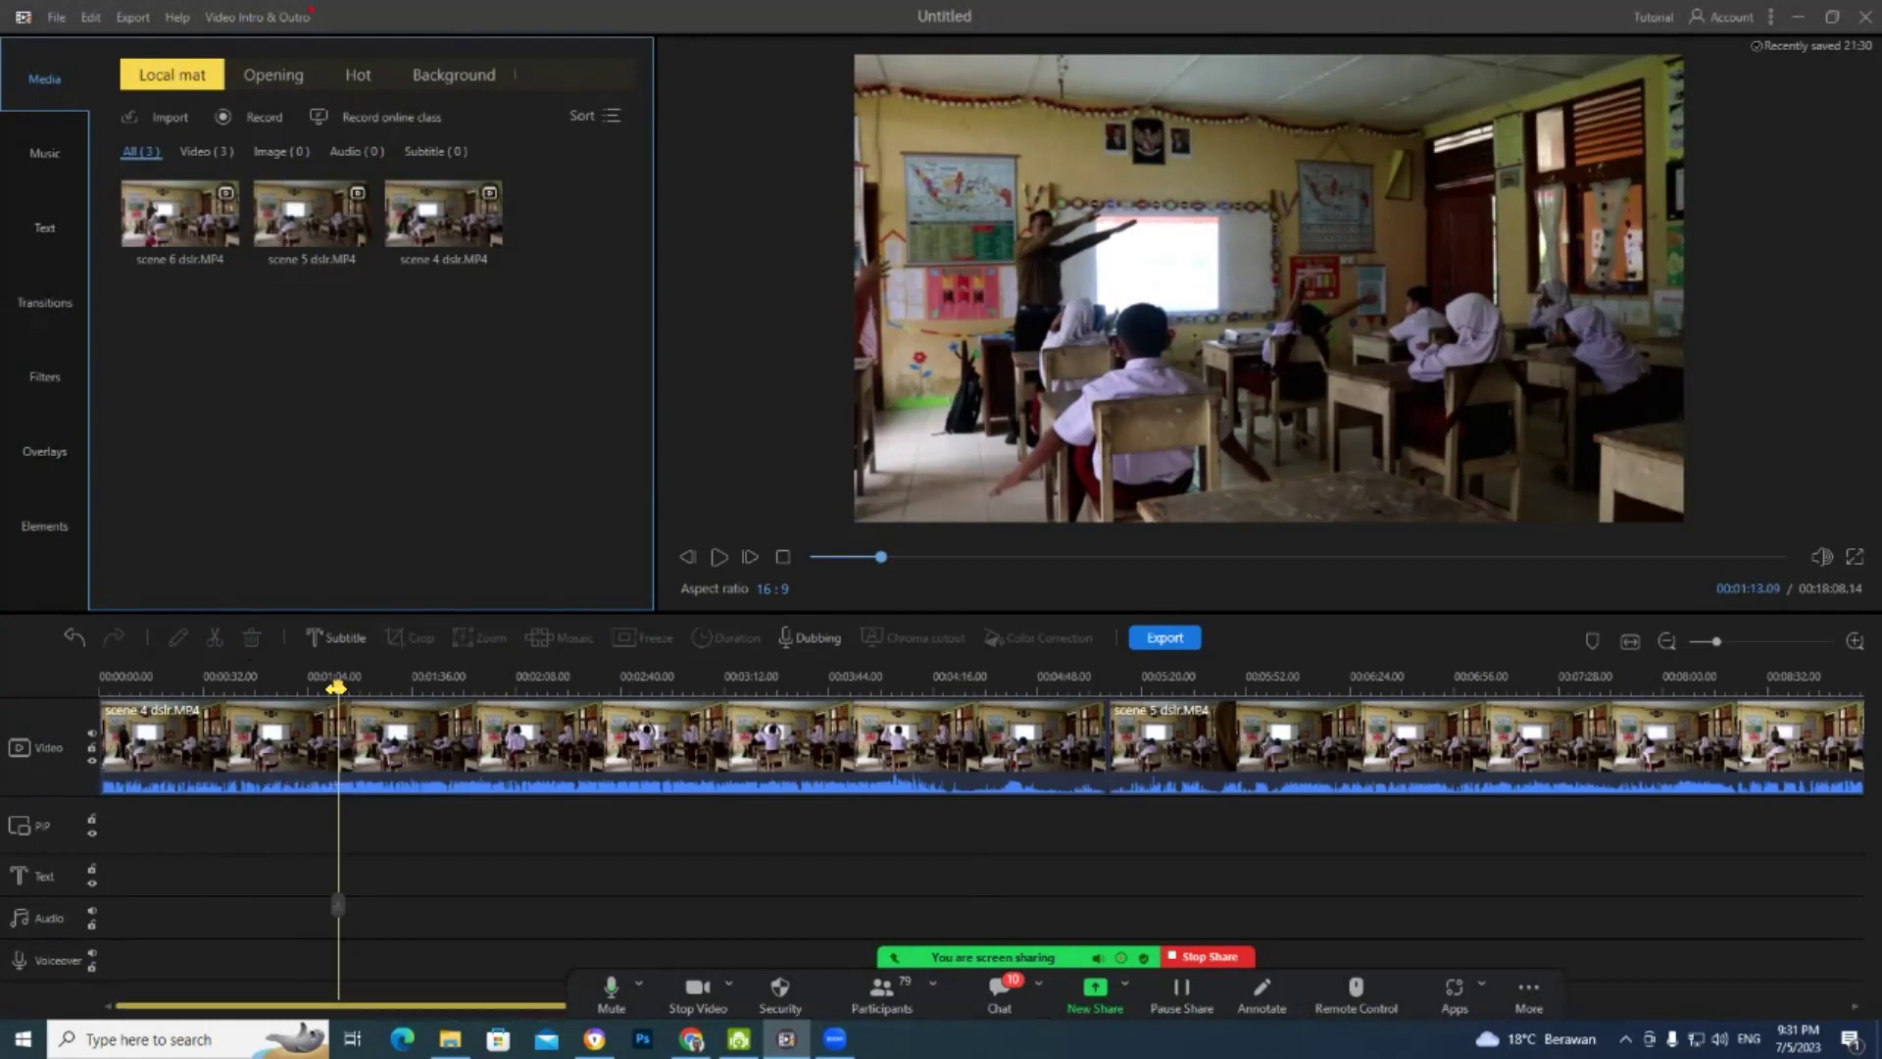
pyautogui.moveTo(333, 687); pyautogui.dragTo(101, 687)
pyautogui.moveTo(457, 719); pyautogui.dragTo(89, 709)
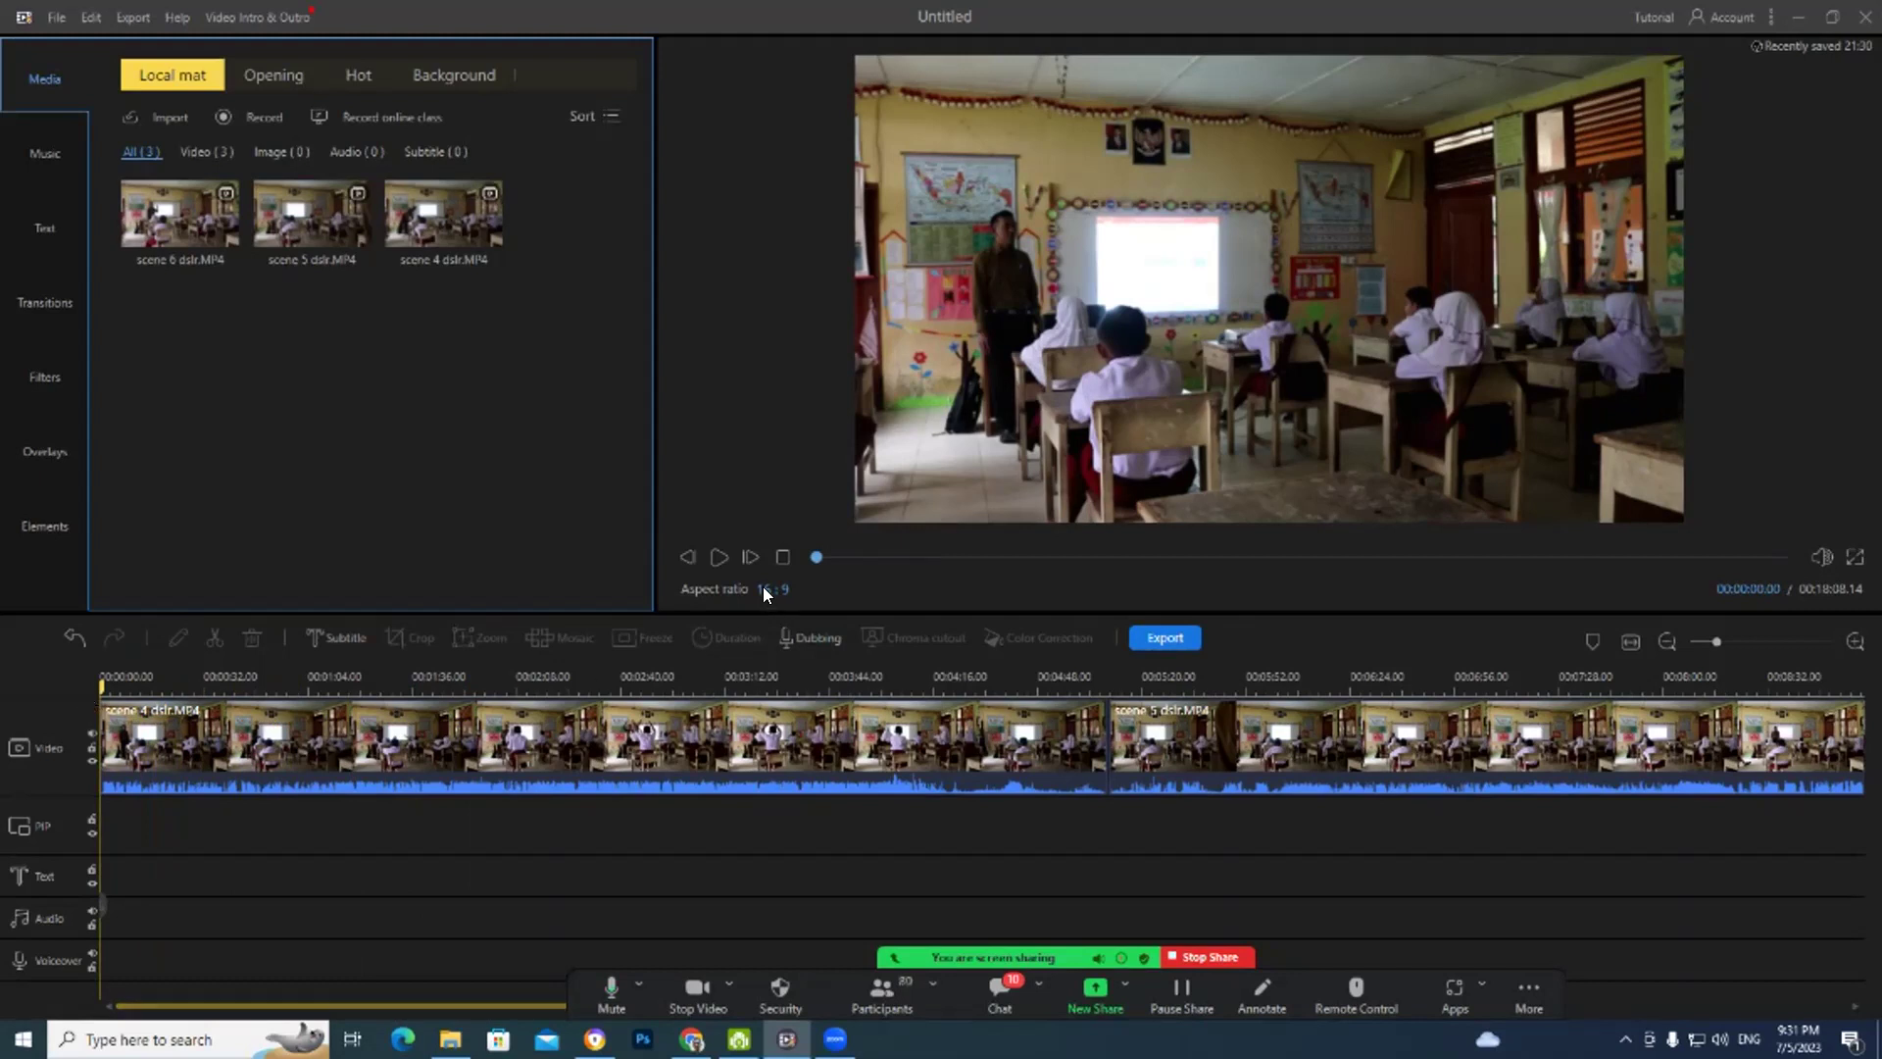
# - Preview the trimmed scene 4 dslr clip from the beginning, locate the cut point, and split the clip at 00:00:42.06
pyautogui.click(719, 557)
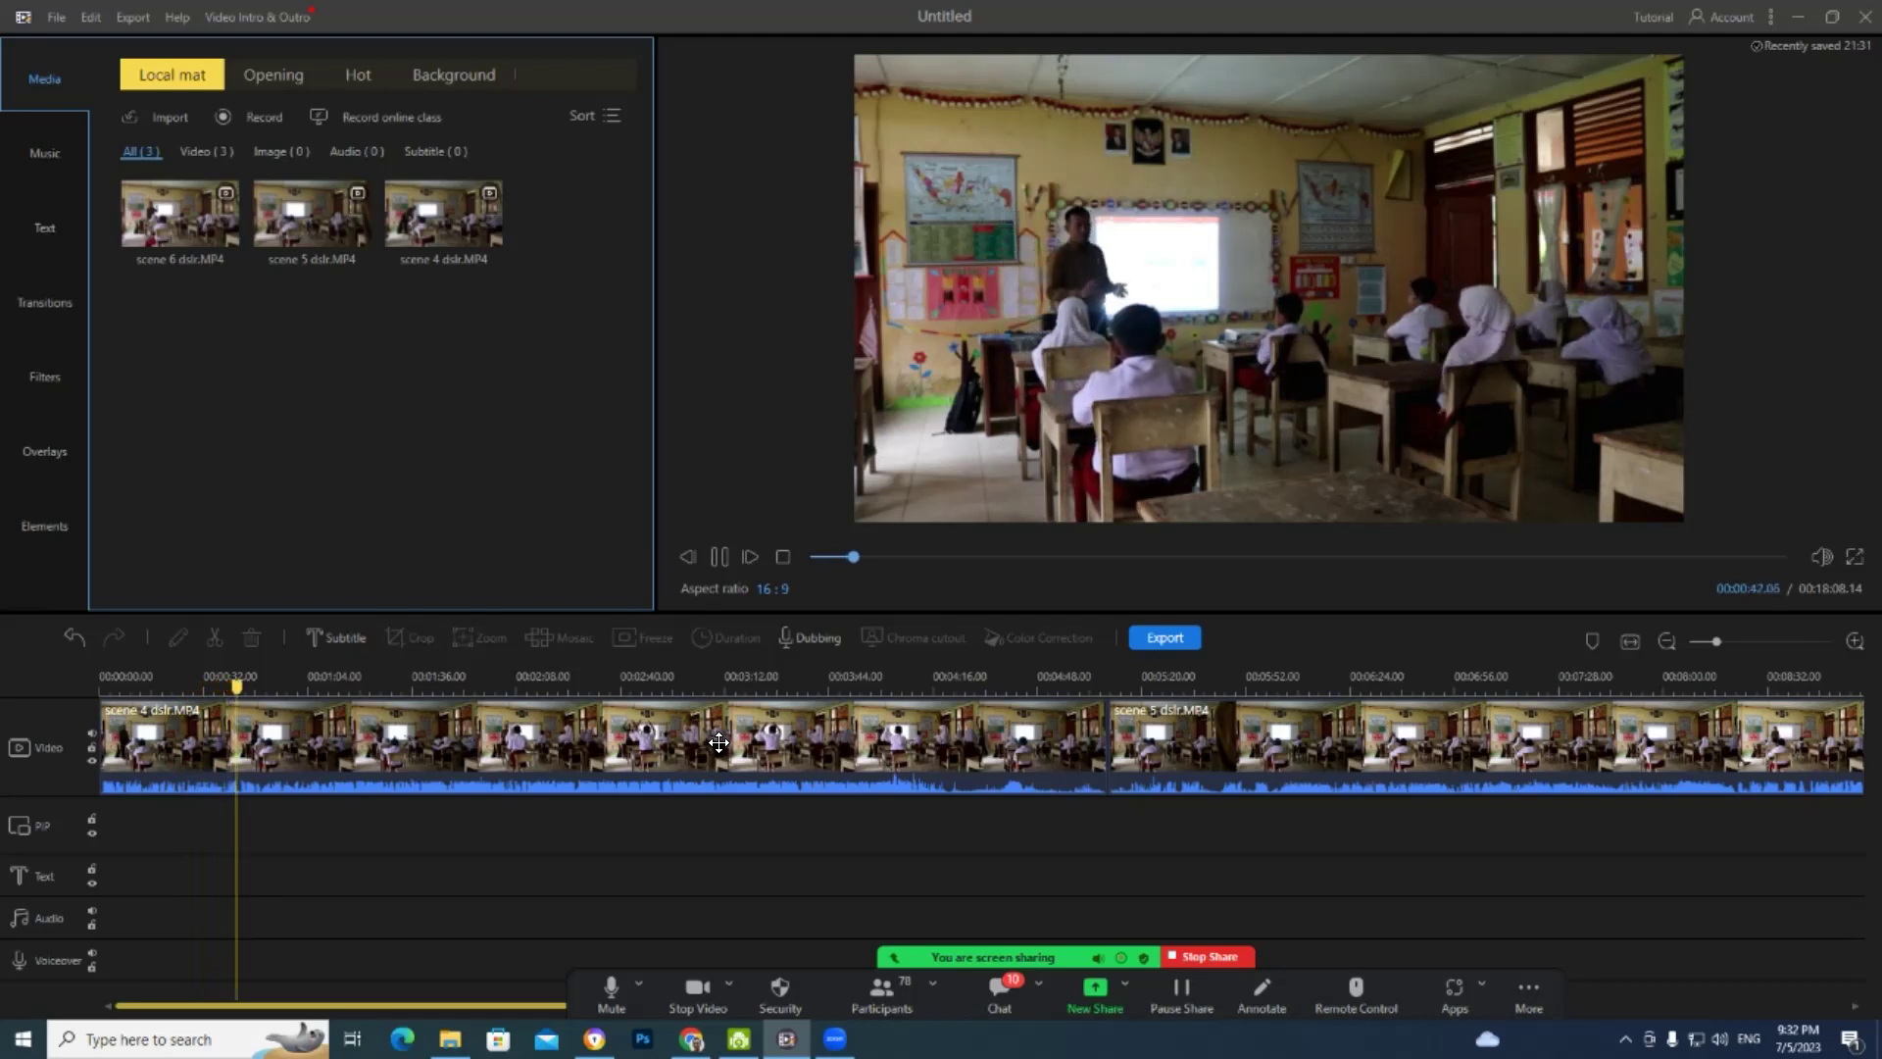
pyautogui.press('space')
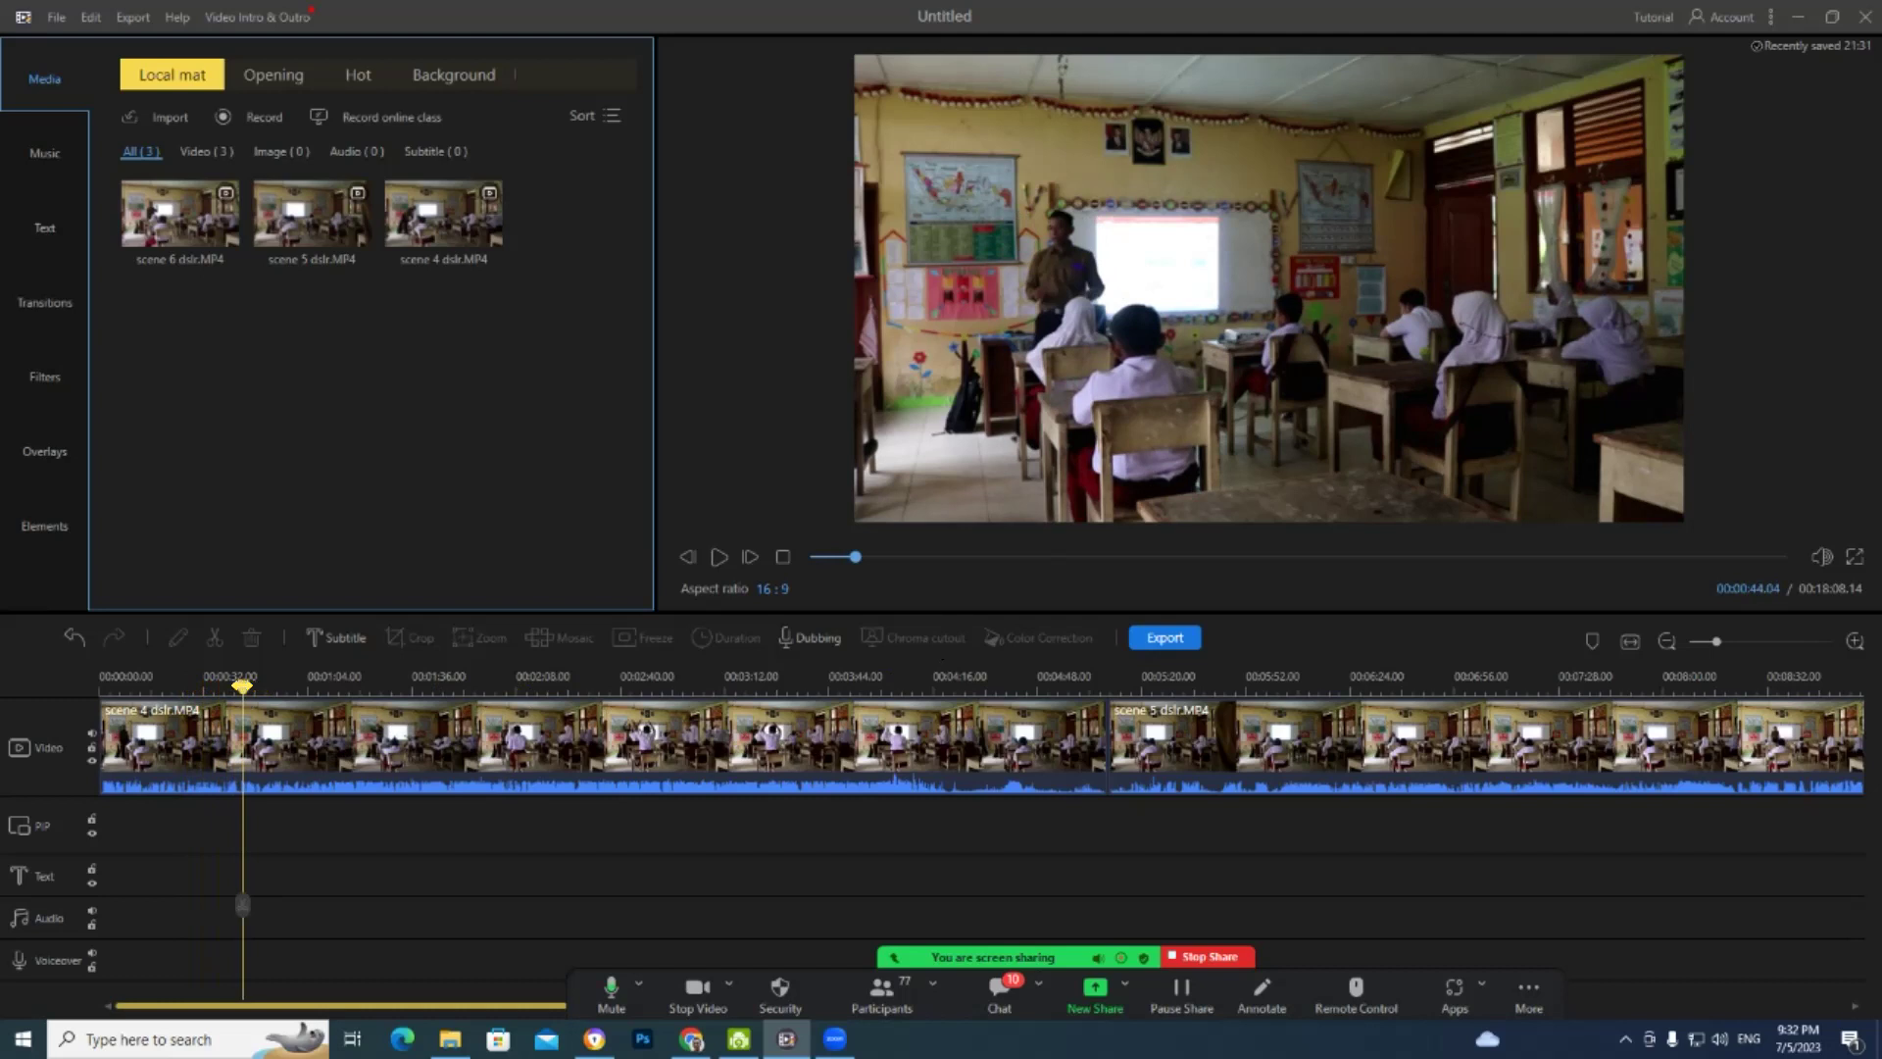
pyautogui.moveTo(242, 686); pyautogui.dragTo(235, 687)
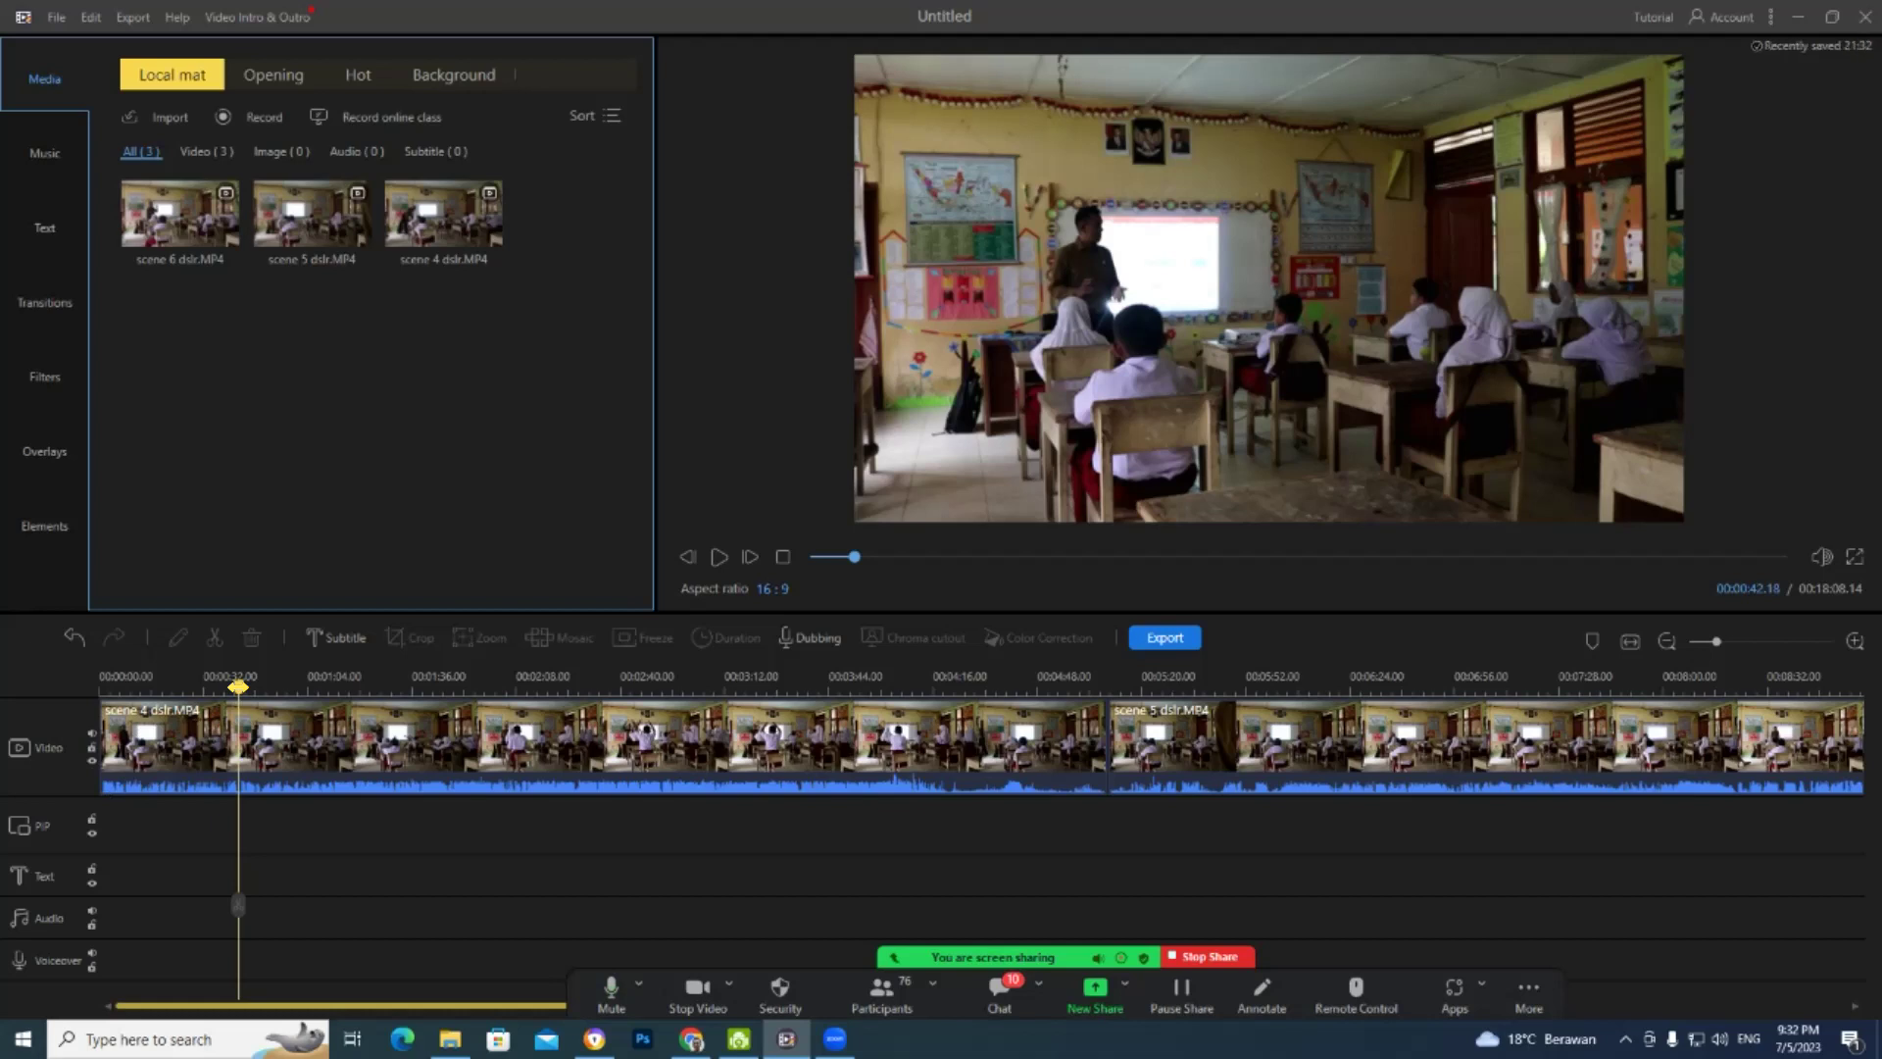
pyautogui.moveTo(238, 686); pyautogui.dragTo(228, 687)
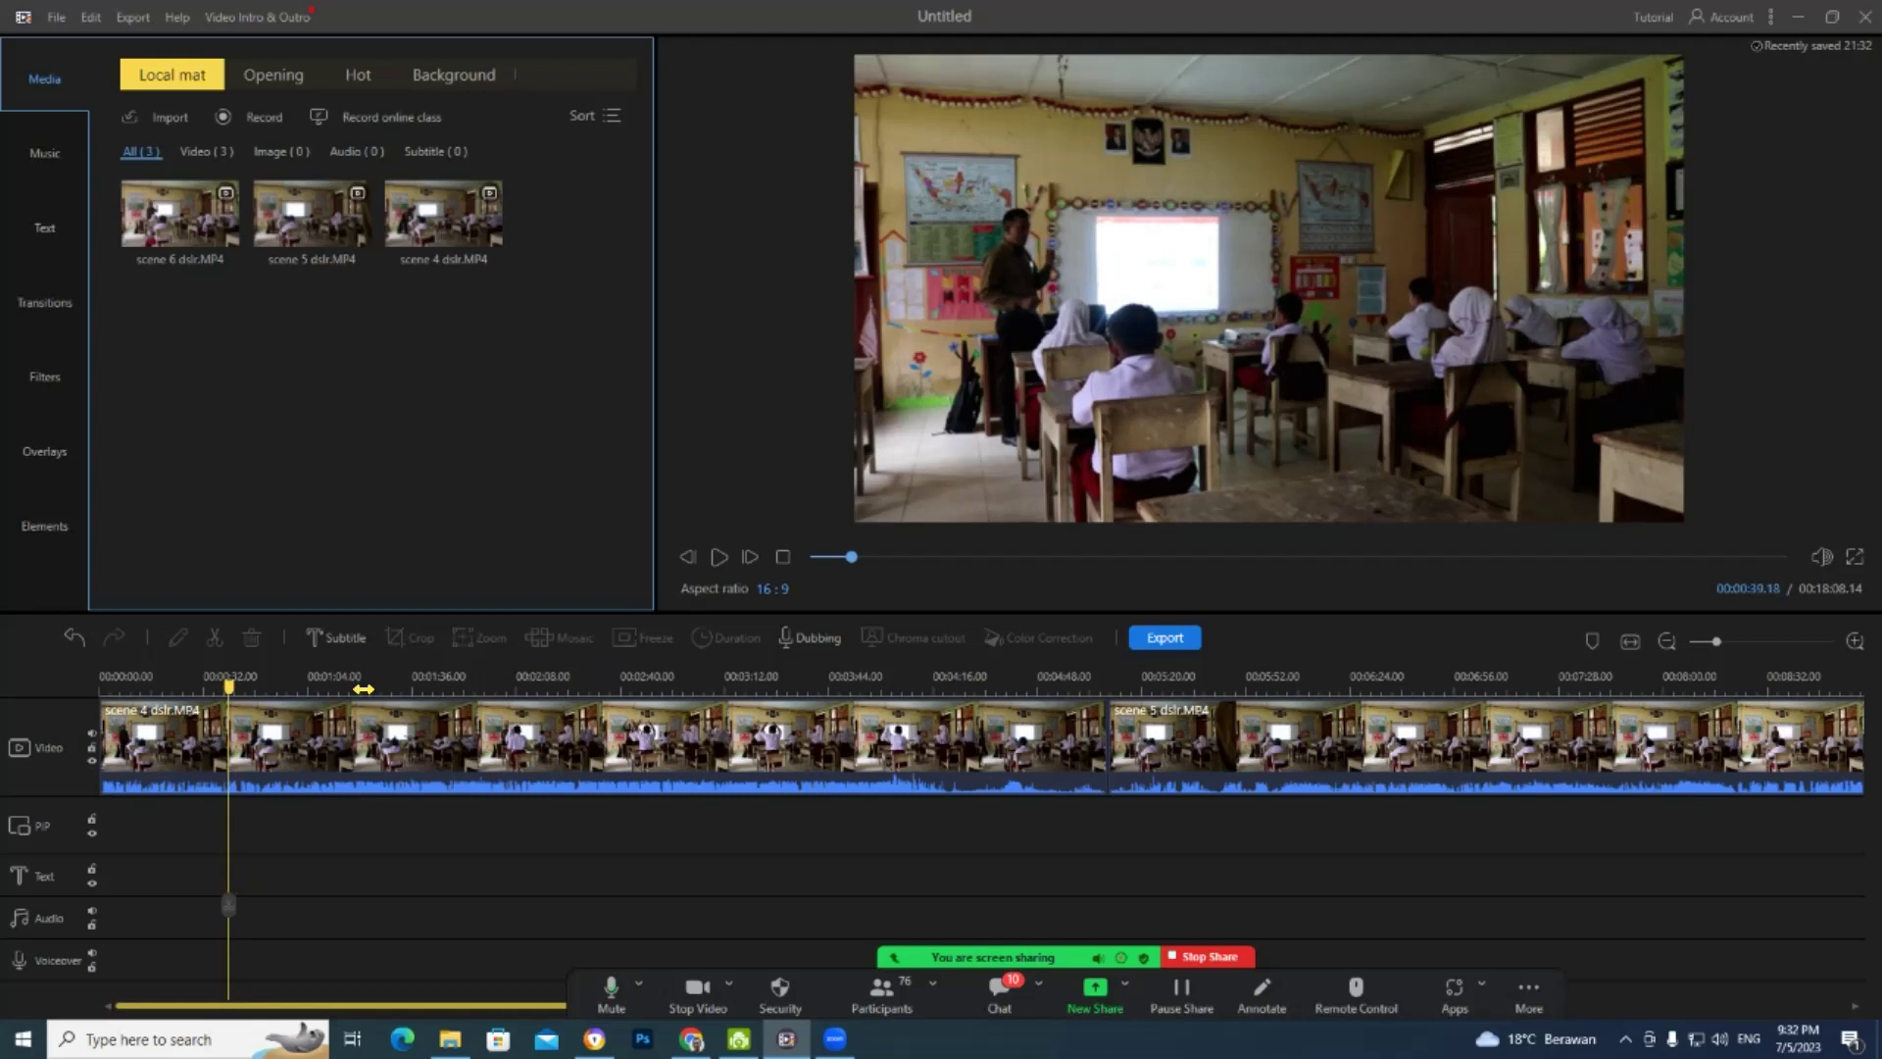
pyautogui.press('space')
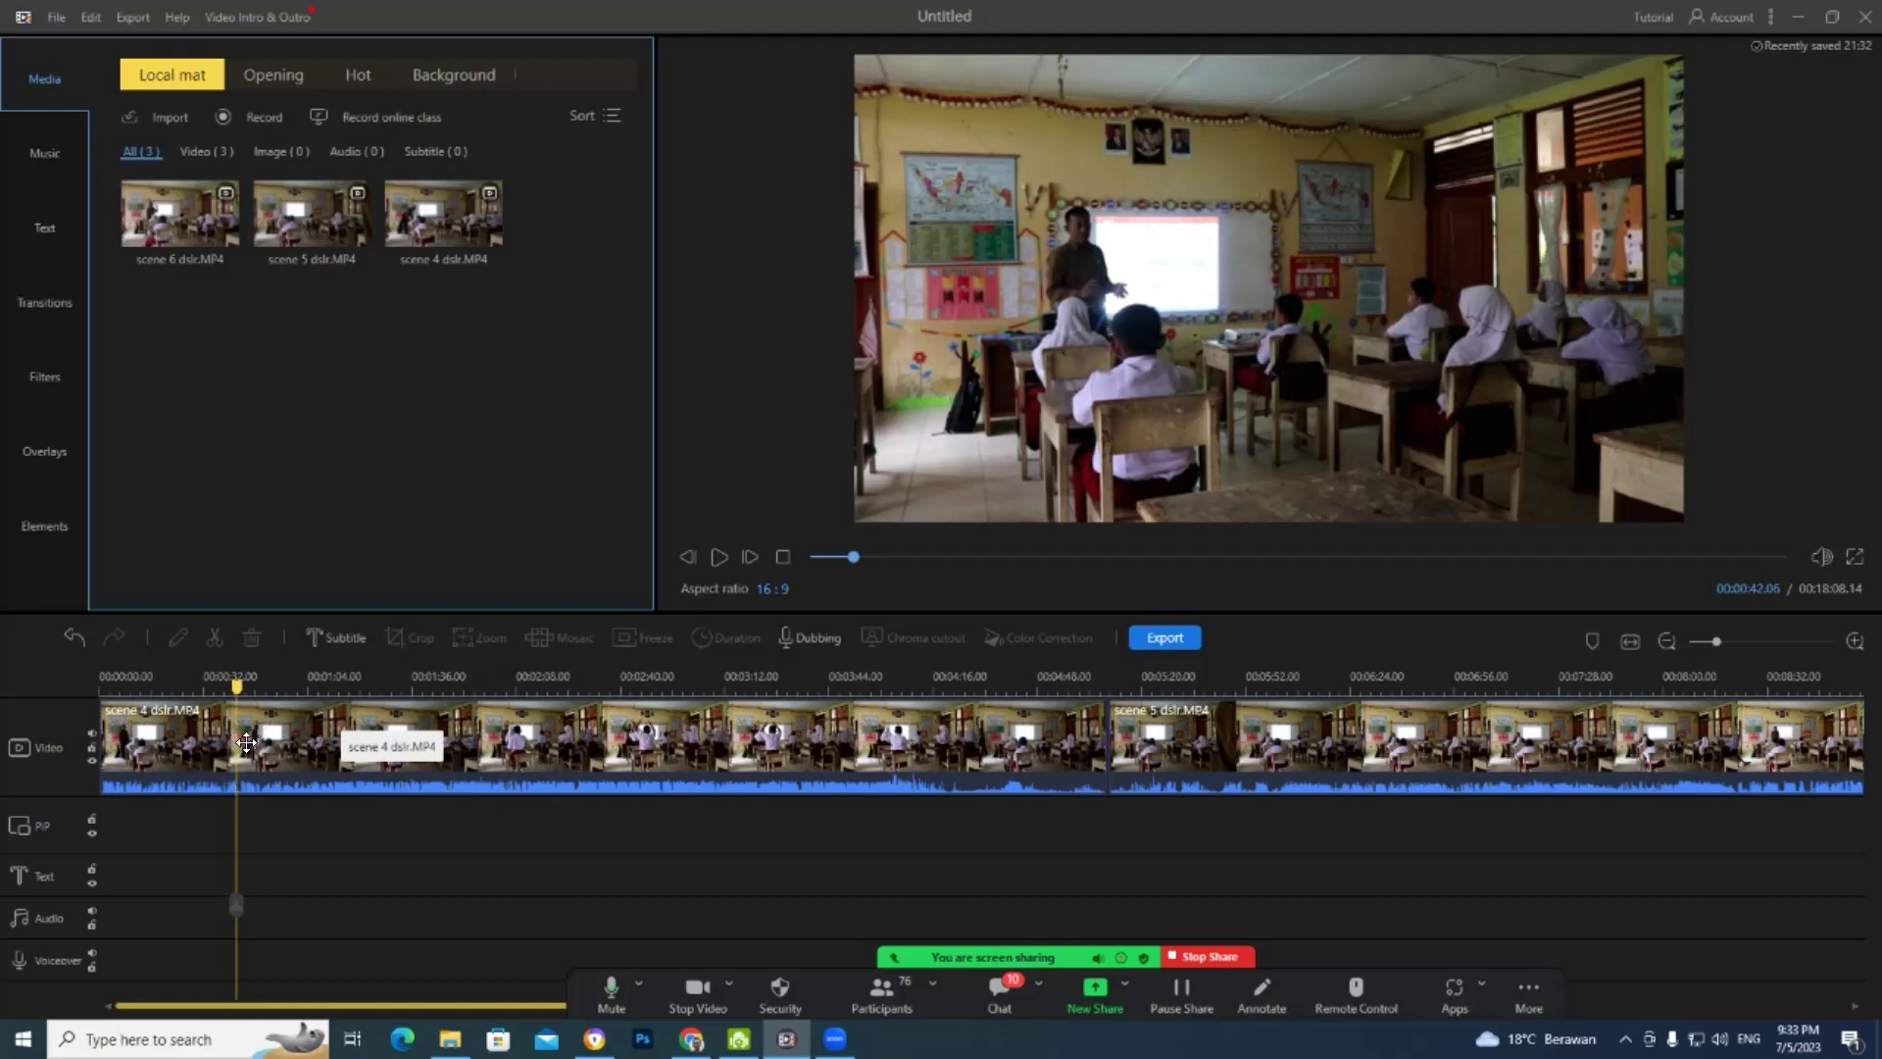
pyautogui.click(246, 743)
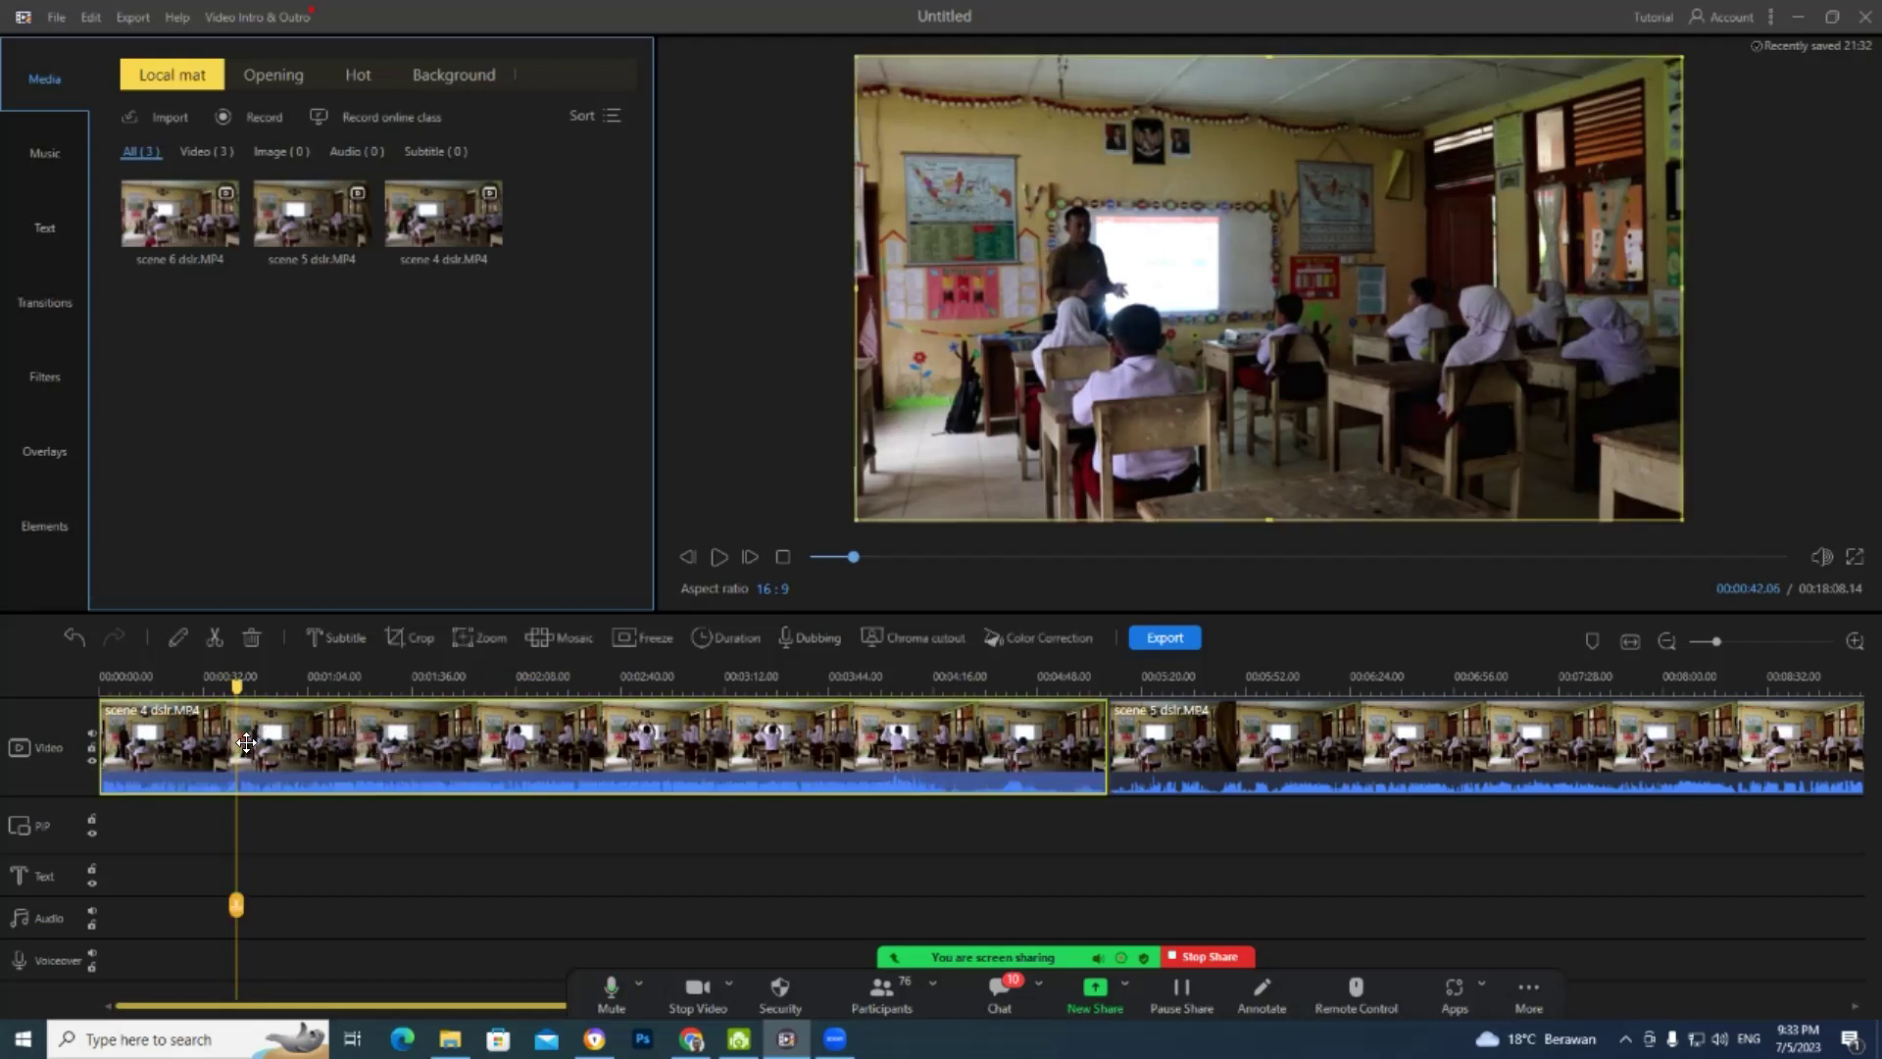
pyautogui.click(215, 635)
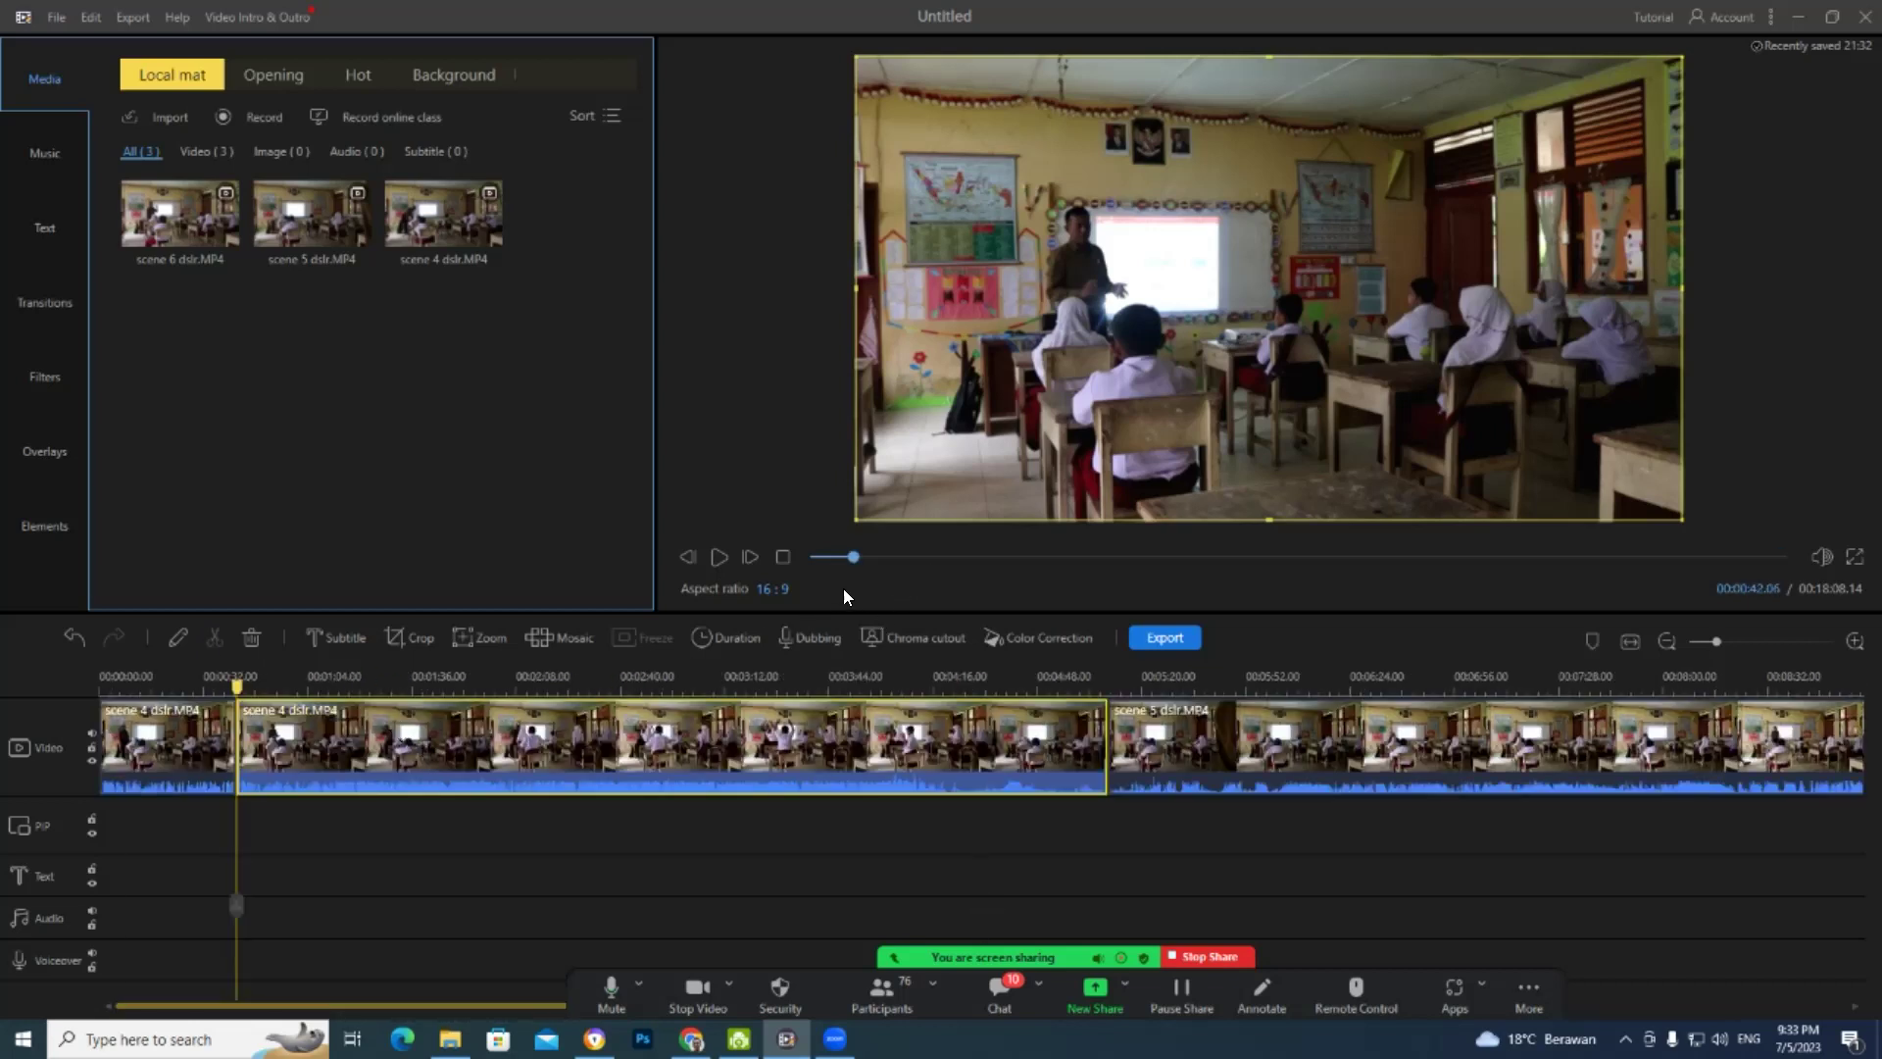
# - Split the remaining scene 4 dslr clip again at 00:01:50.12 and delete the section between the two cuts
pyautogui.click(720, 557)
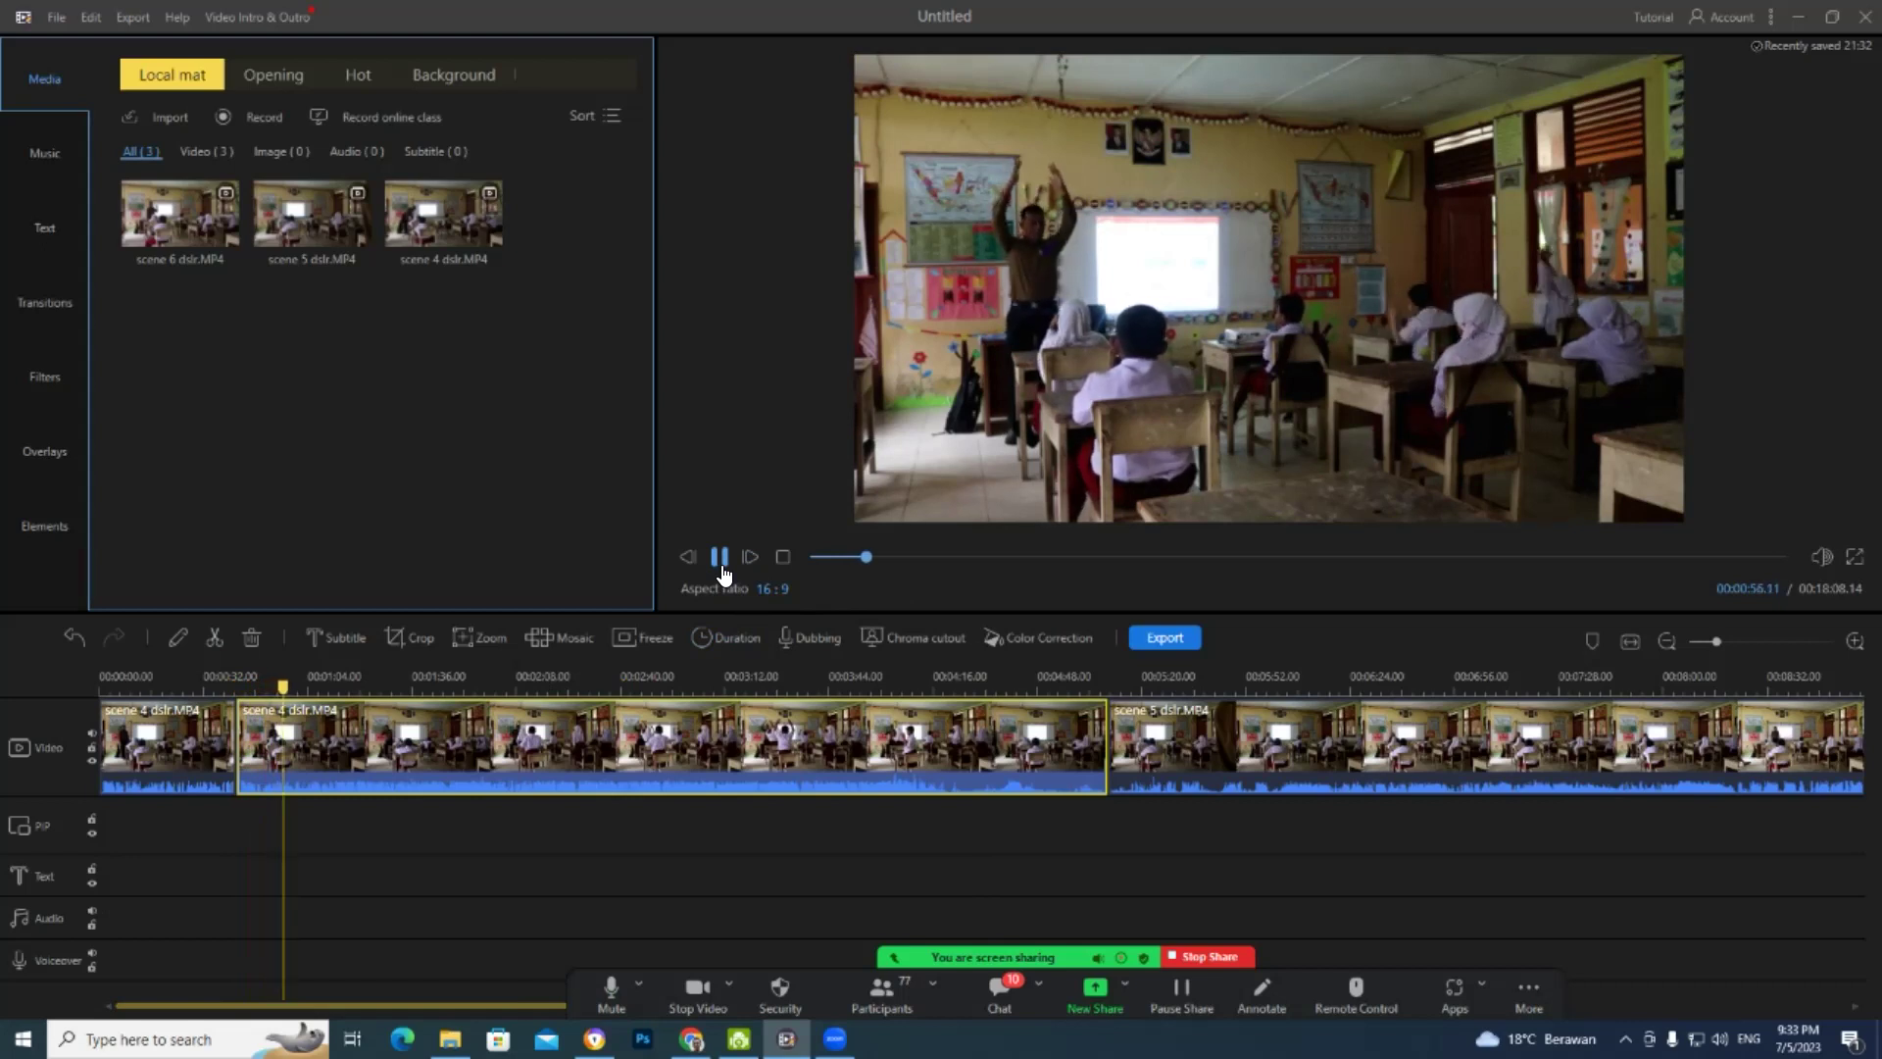
pyautogui.click(719, 557)
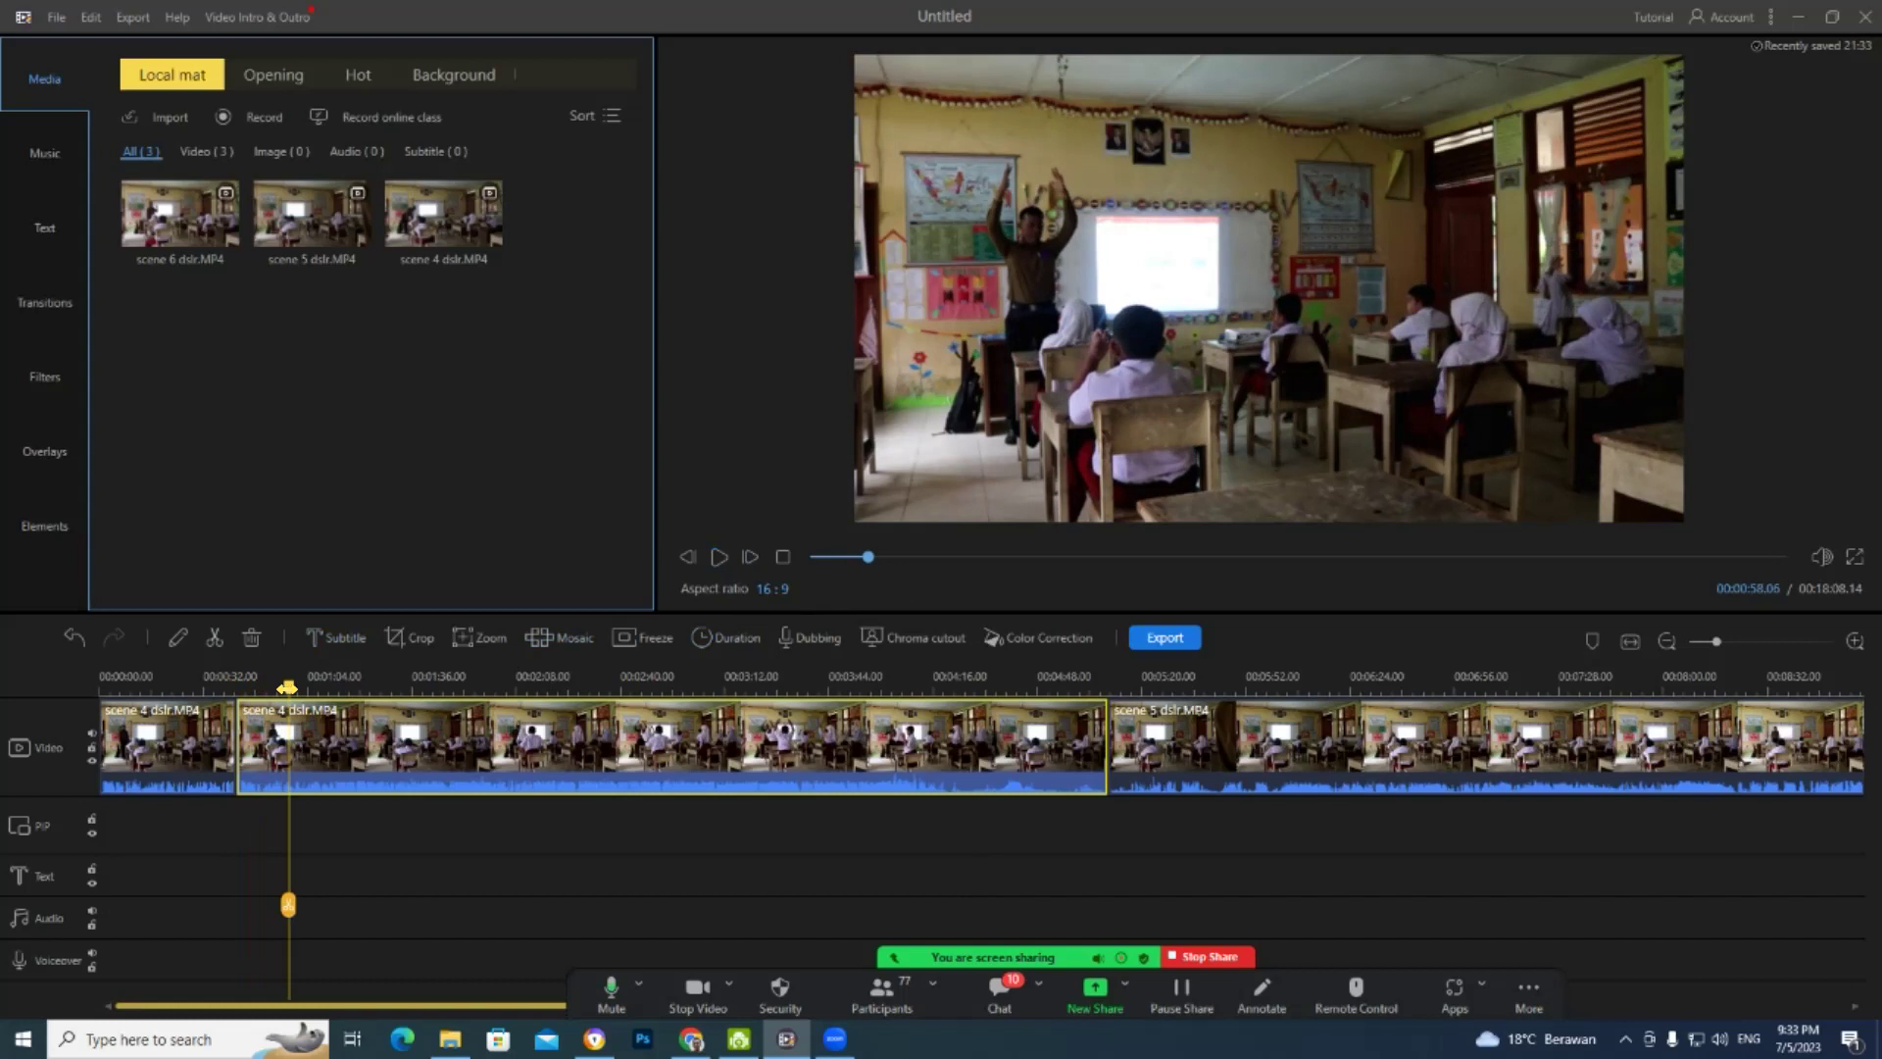
pyautogui.moveTo(289, 687); pyautogui.dragTo(456, 693)
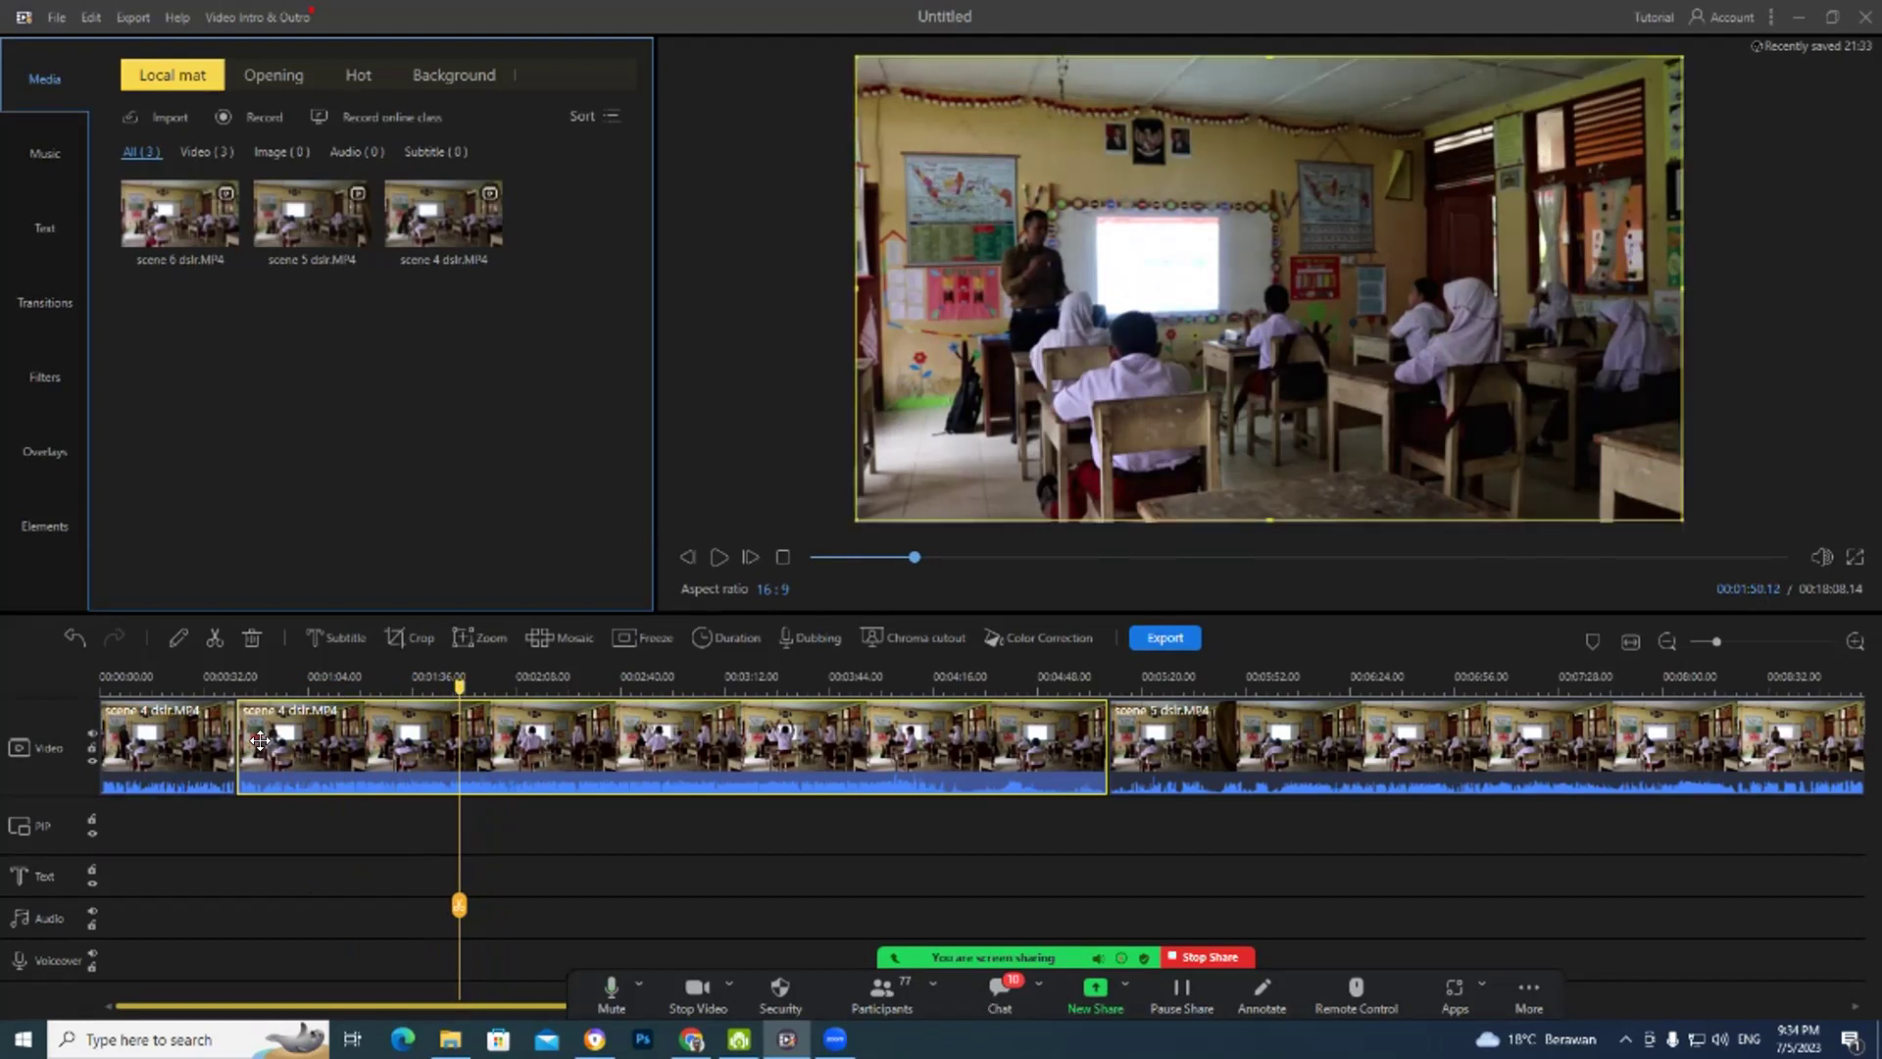
pyautogui.click(214, 637)
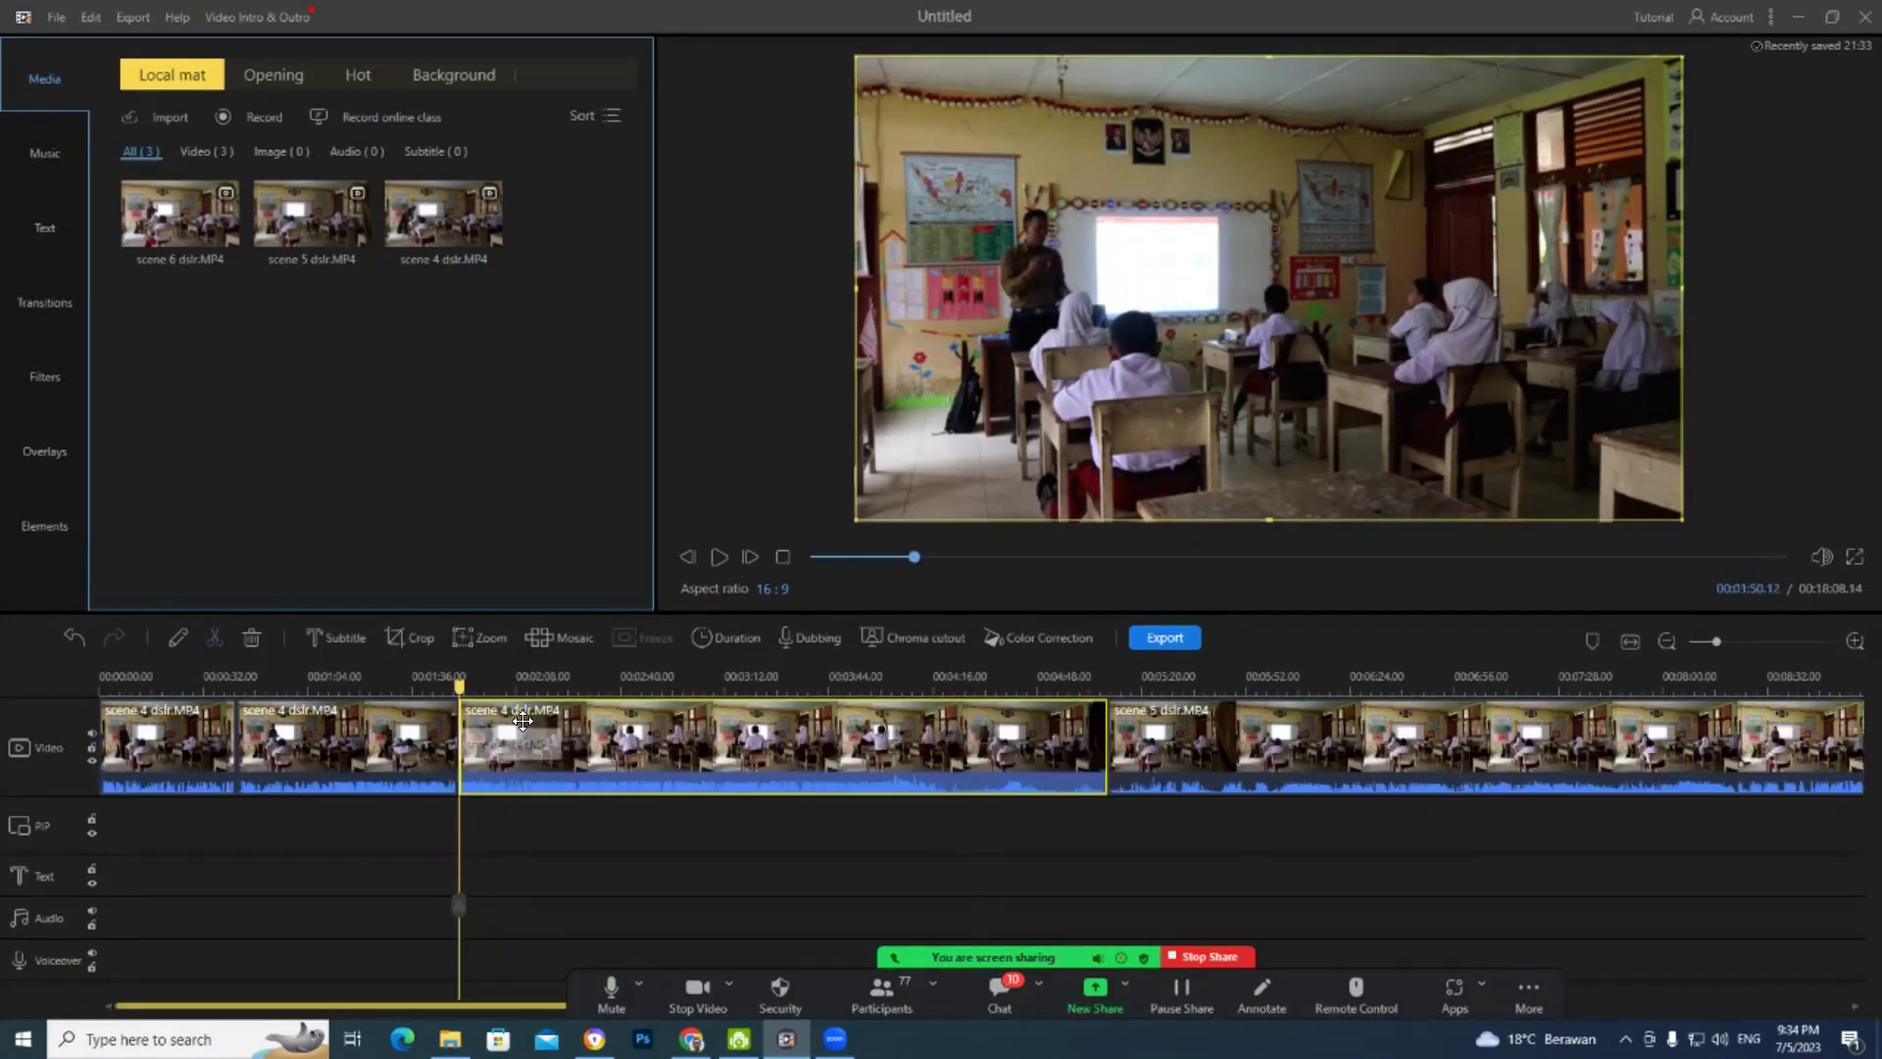
pyautogui.click(335, 735)
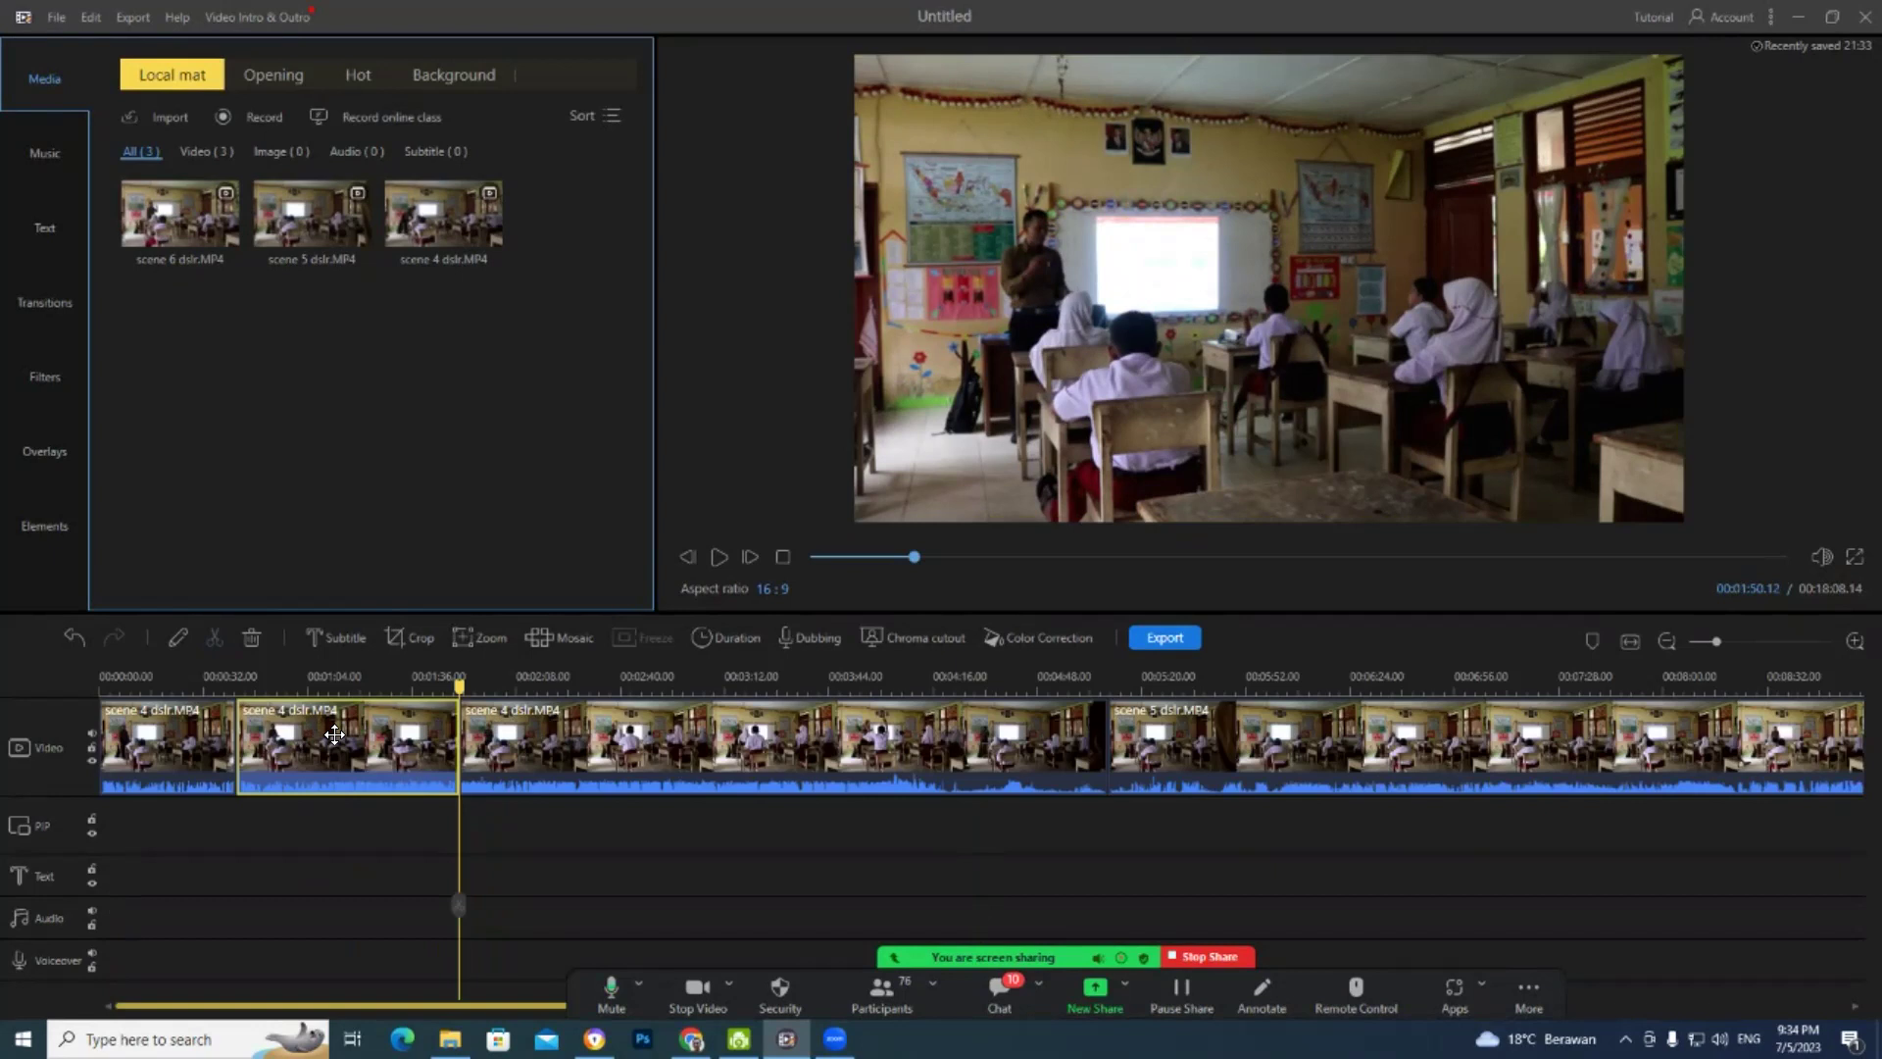
pyautogui.click(251, 639)
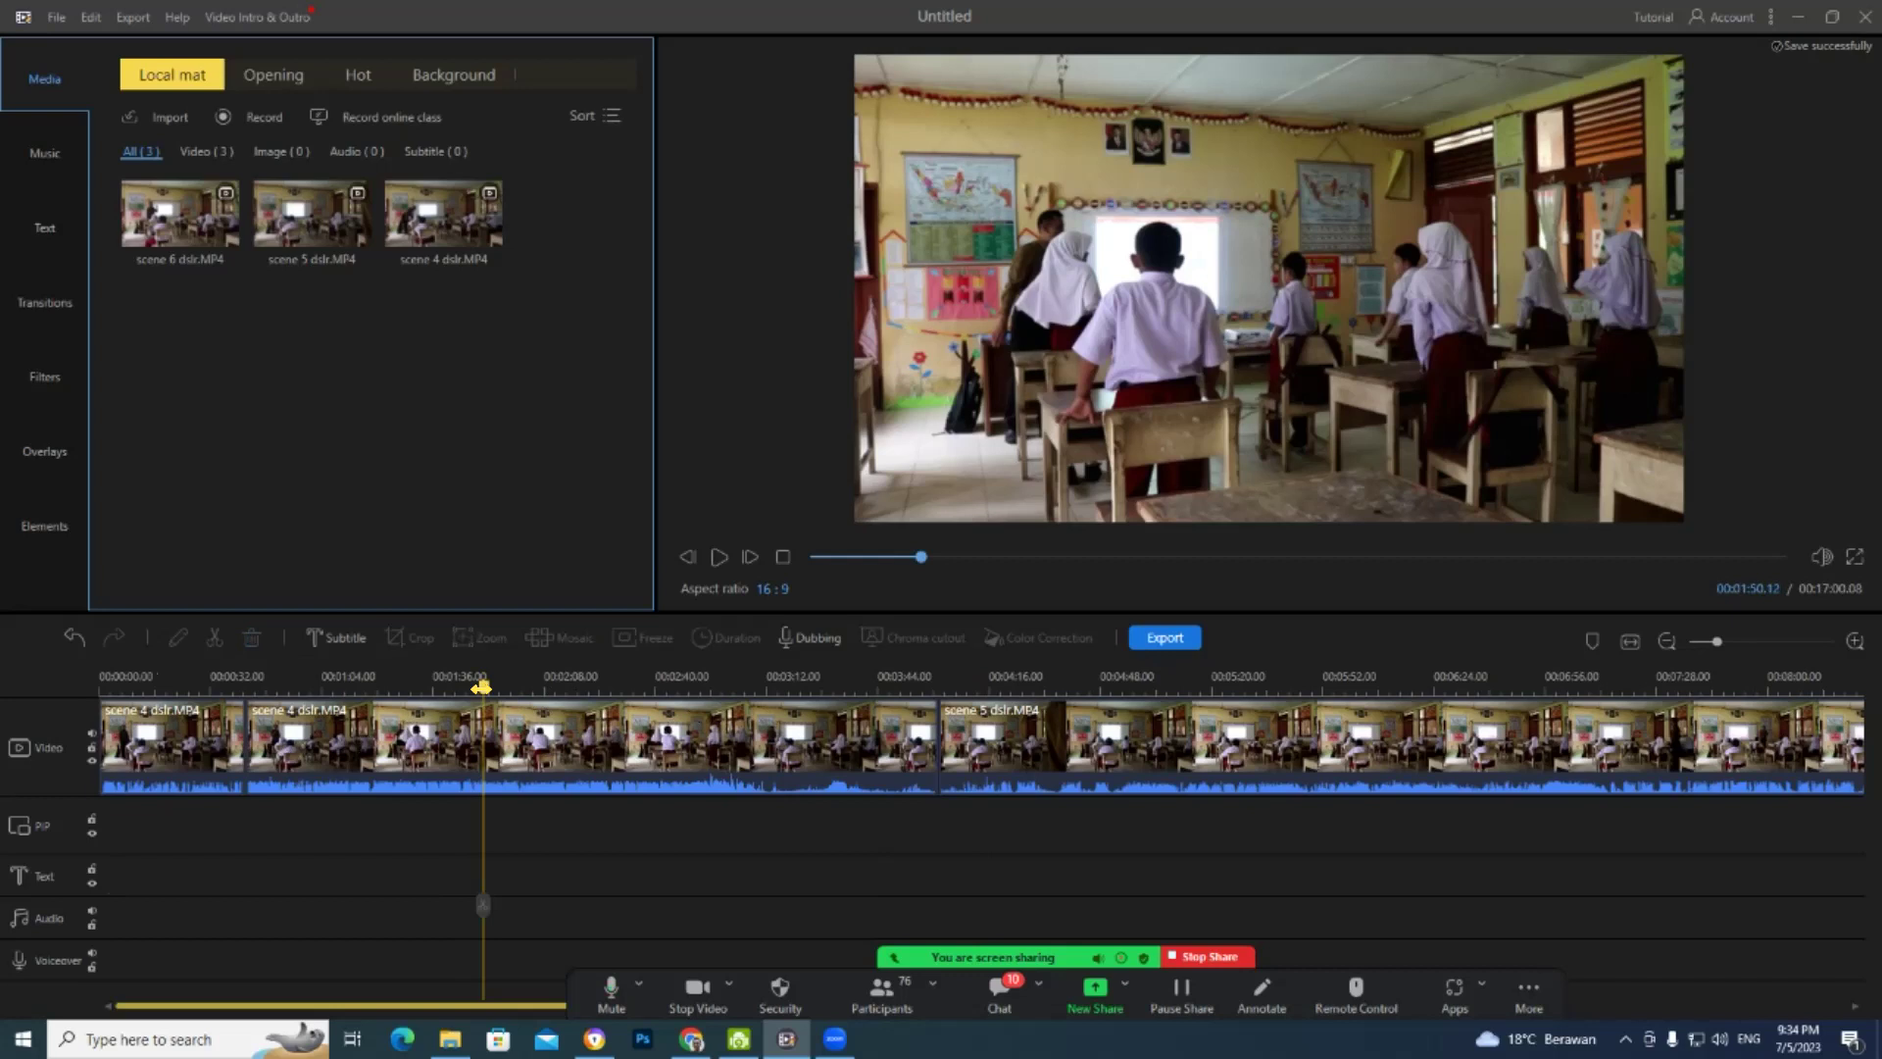
# - Check the join between the two scene 4 dslr parts by playing from 00:00:39.02 on an enlarged timeline to about 00:00:57
pyautogui.moveTo(481, 687); pyautogui.dragTo(232, 699)
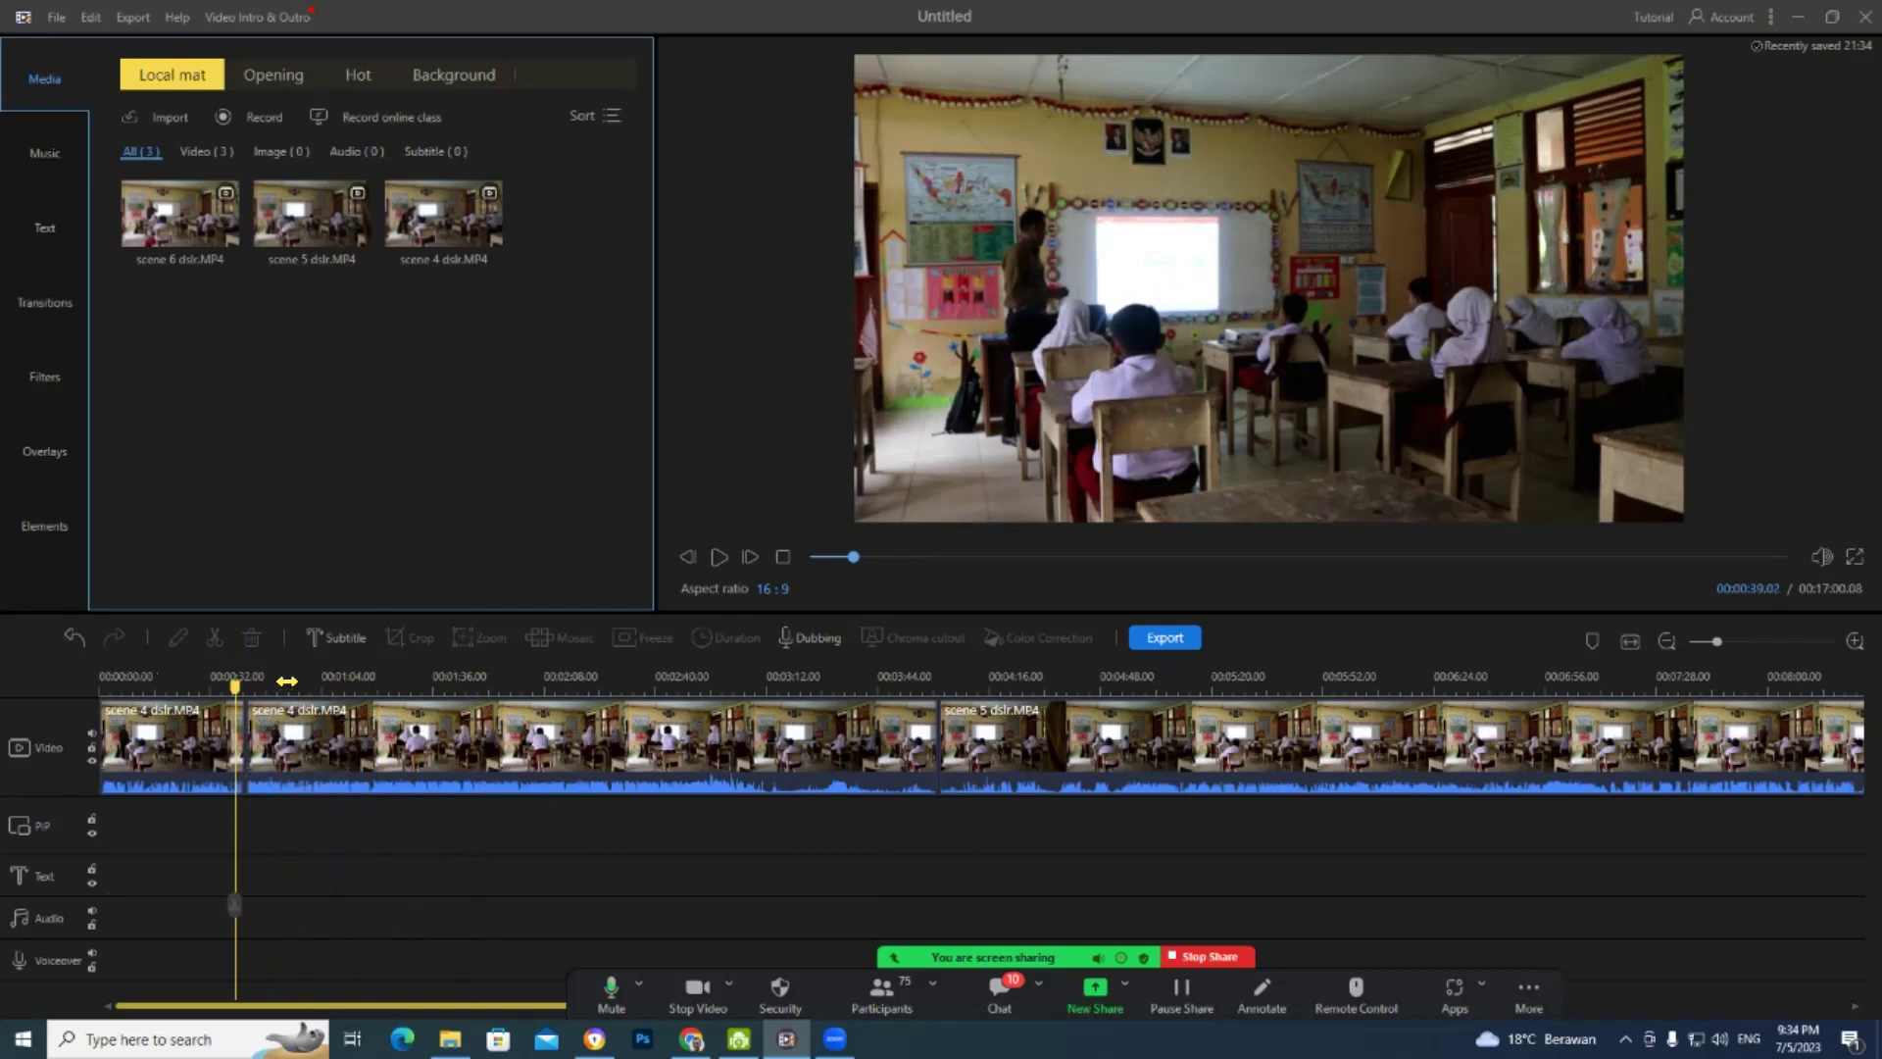
pyautogui.moveTo(265, 678); pyautogui.dragTo(1339, 654)
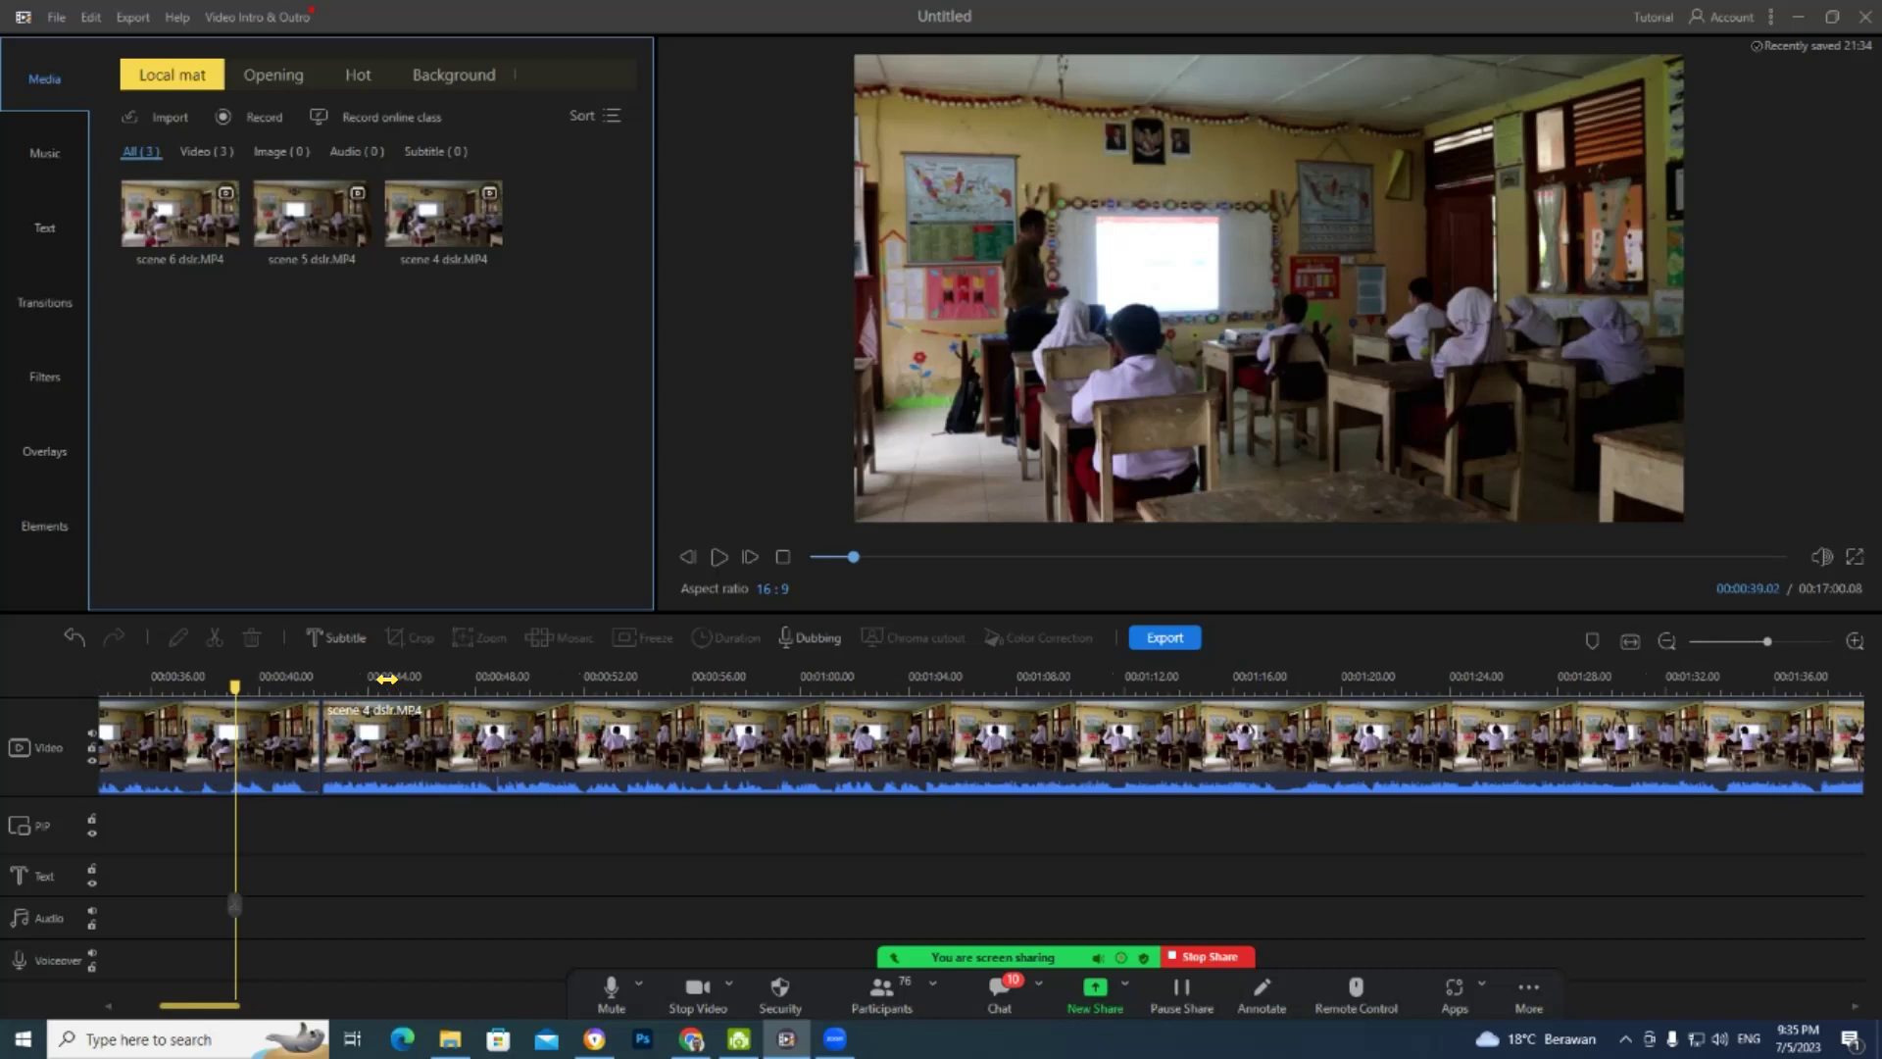
pyautogui.moveTo(398, 677); pyautogui.dragTo(507, 677)
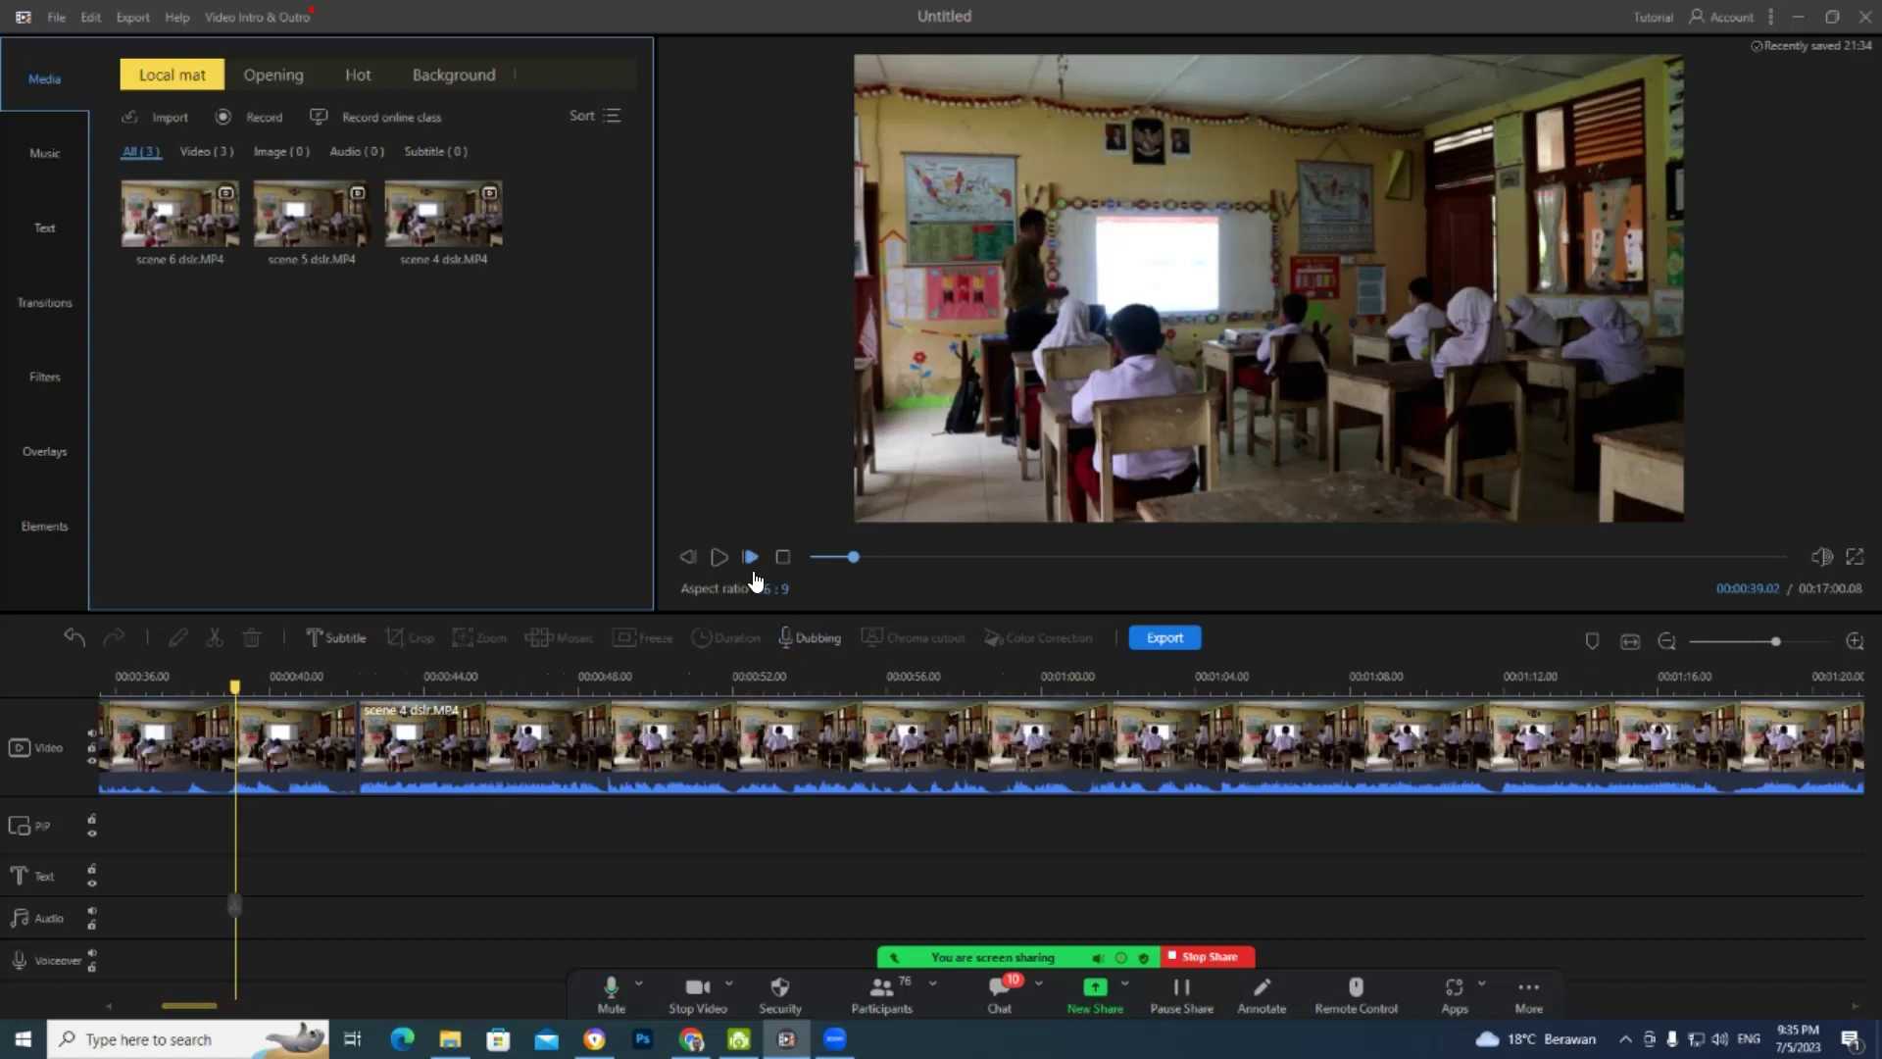
pyautogui.click(720, 561)
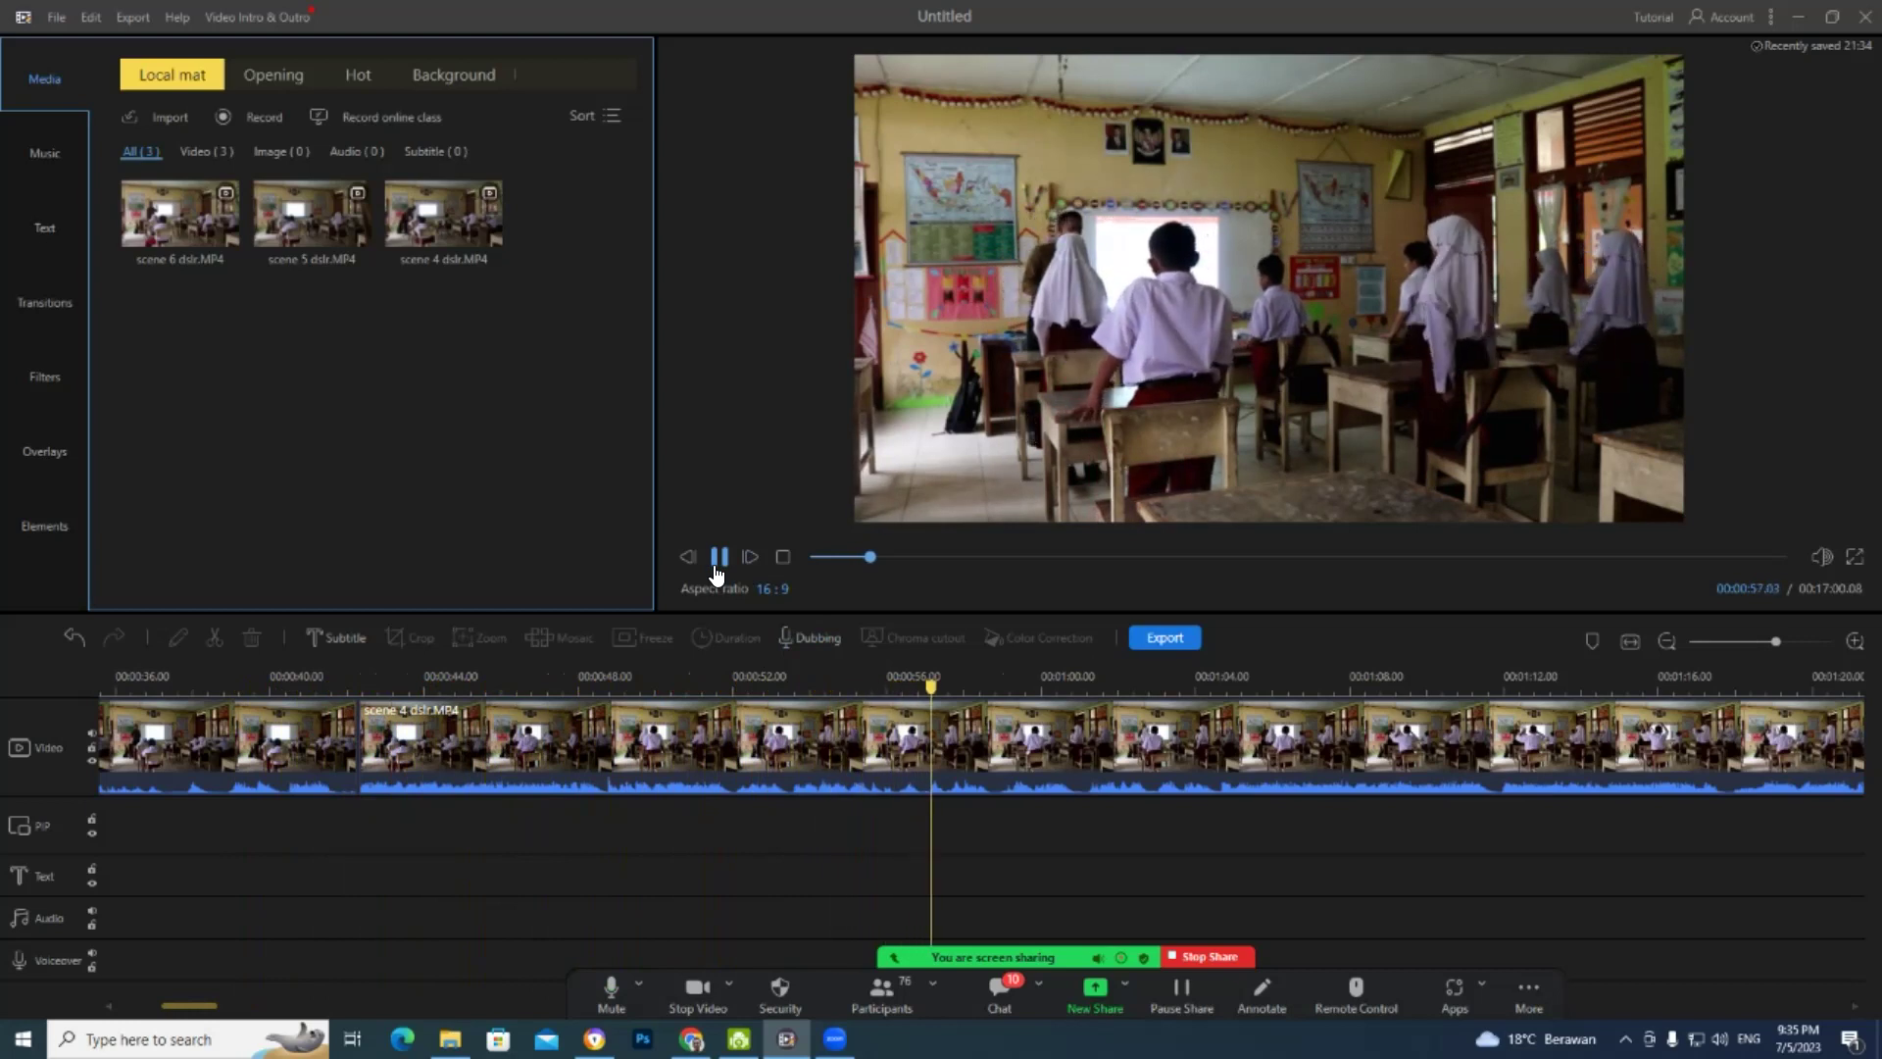
pyautogui.click(717, 561)
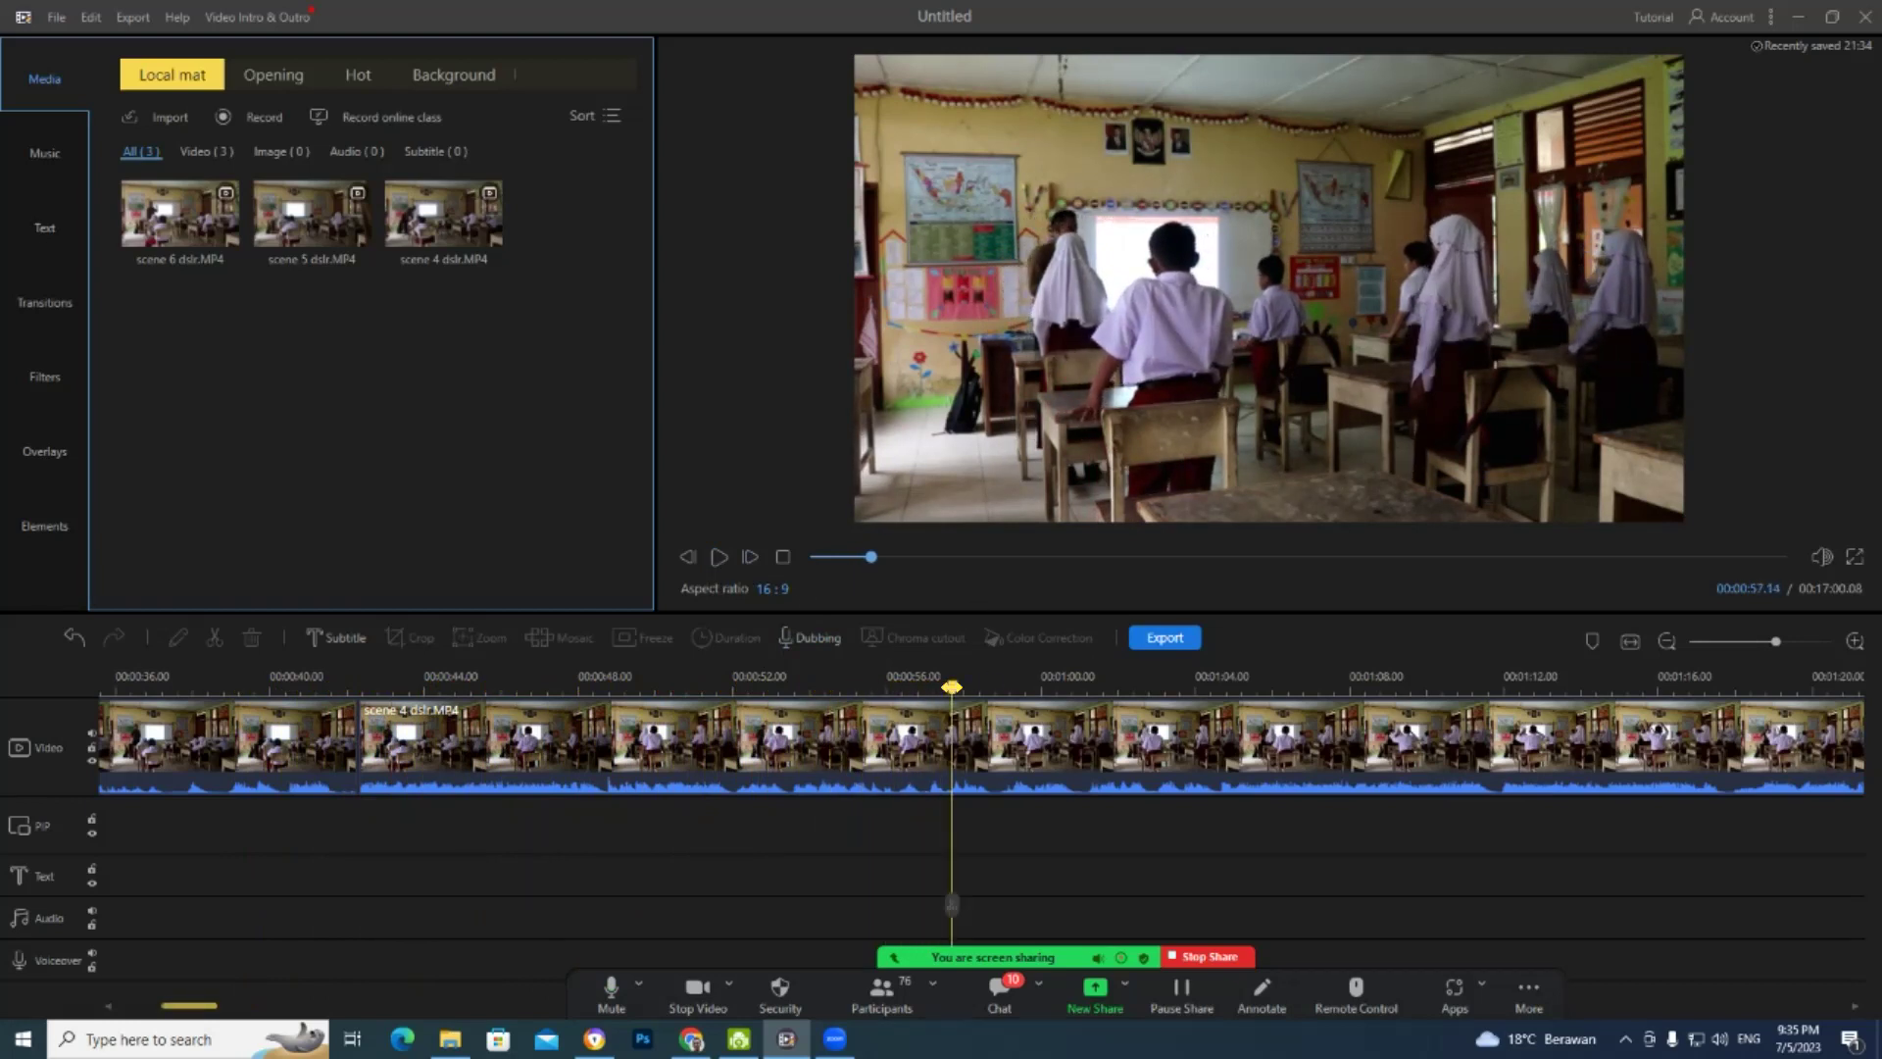
# - Replay the last few seconds of the second scene 4 dslr part and stop the playhead at 00:00:56.12
pyautogui.moveTo(951, 686); pyautogui.dragTo(785, 687)
pyautogui.click(720, 557)
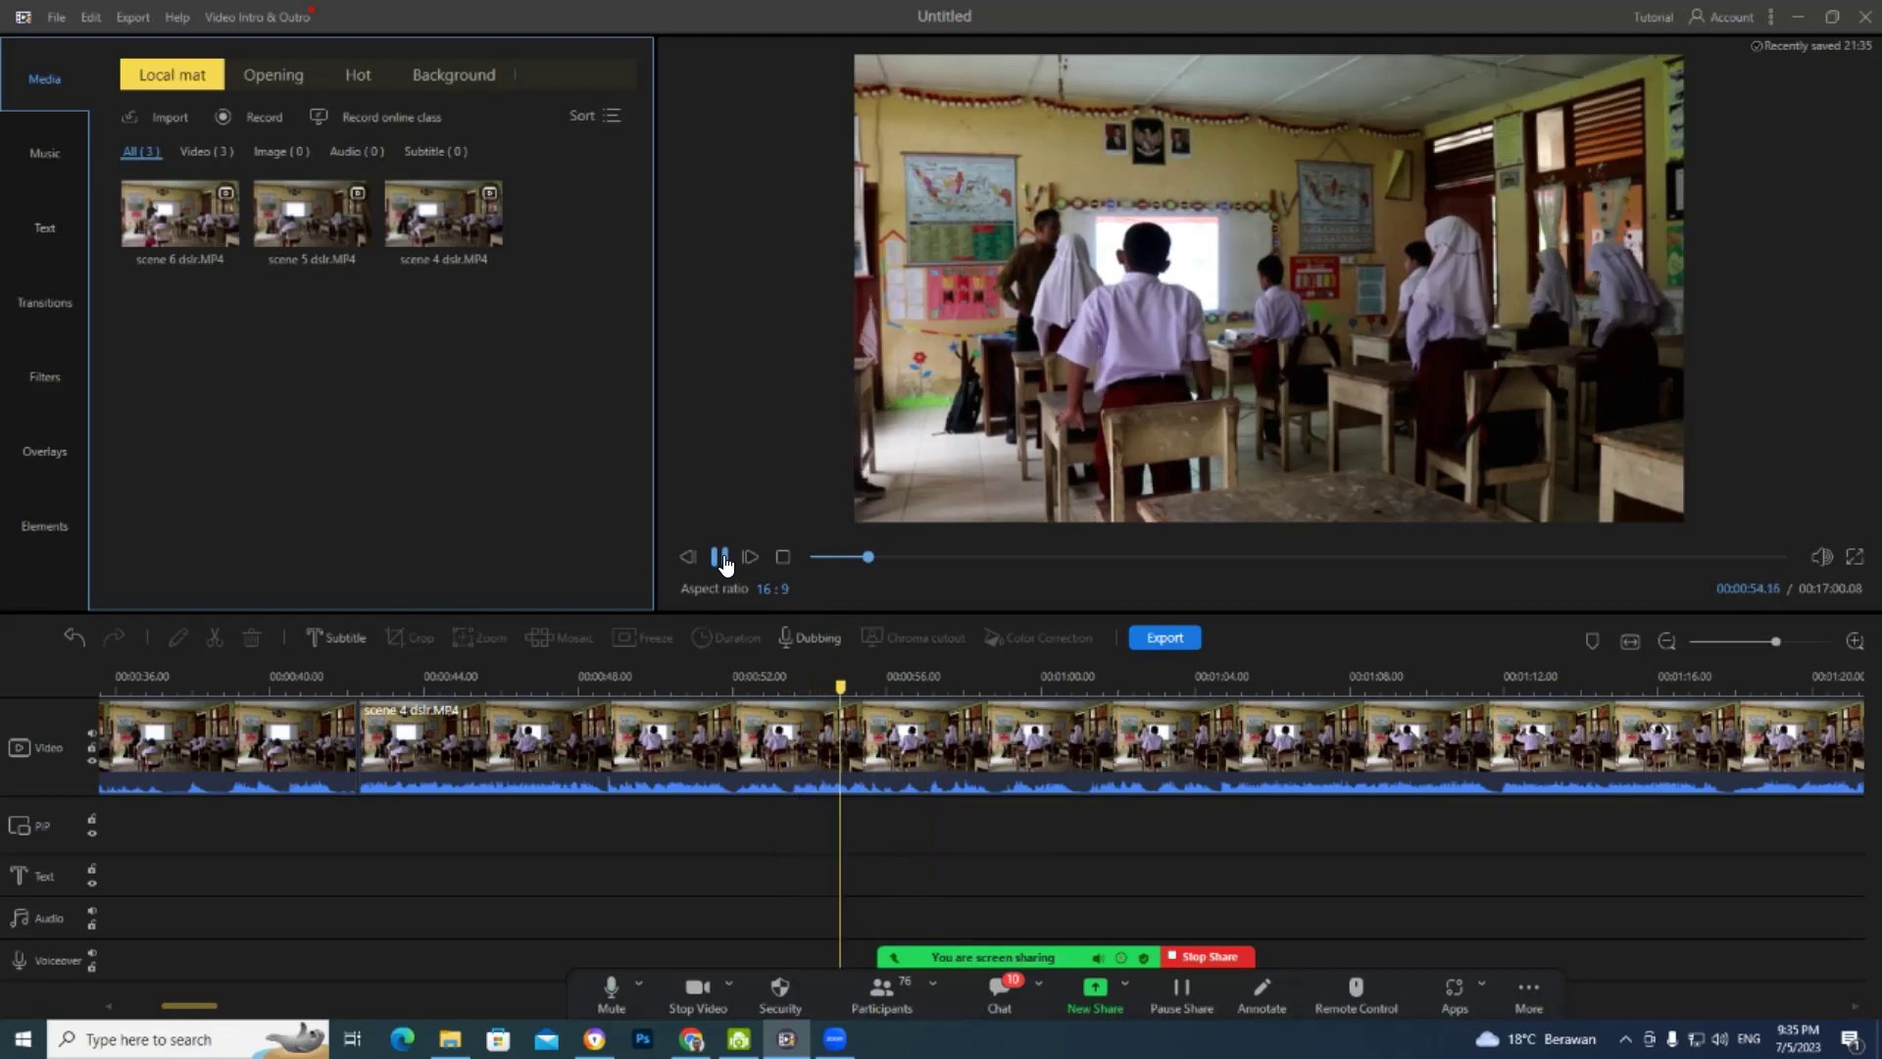
pyautogui.click(920, 672)
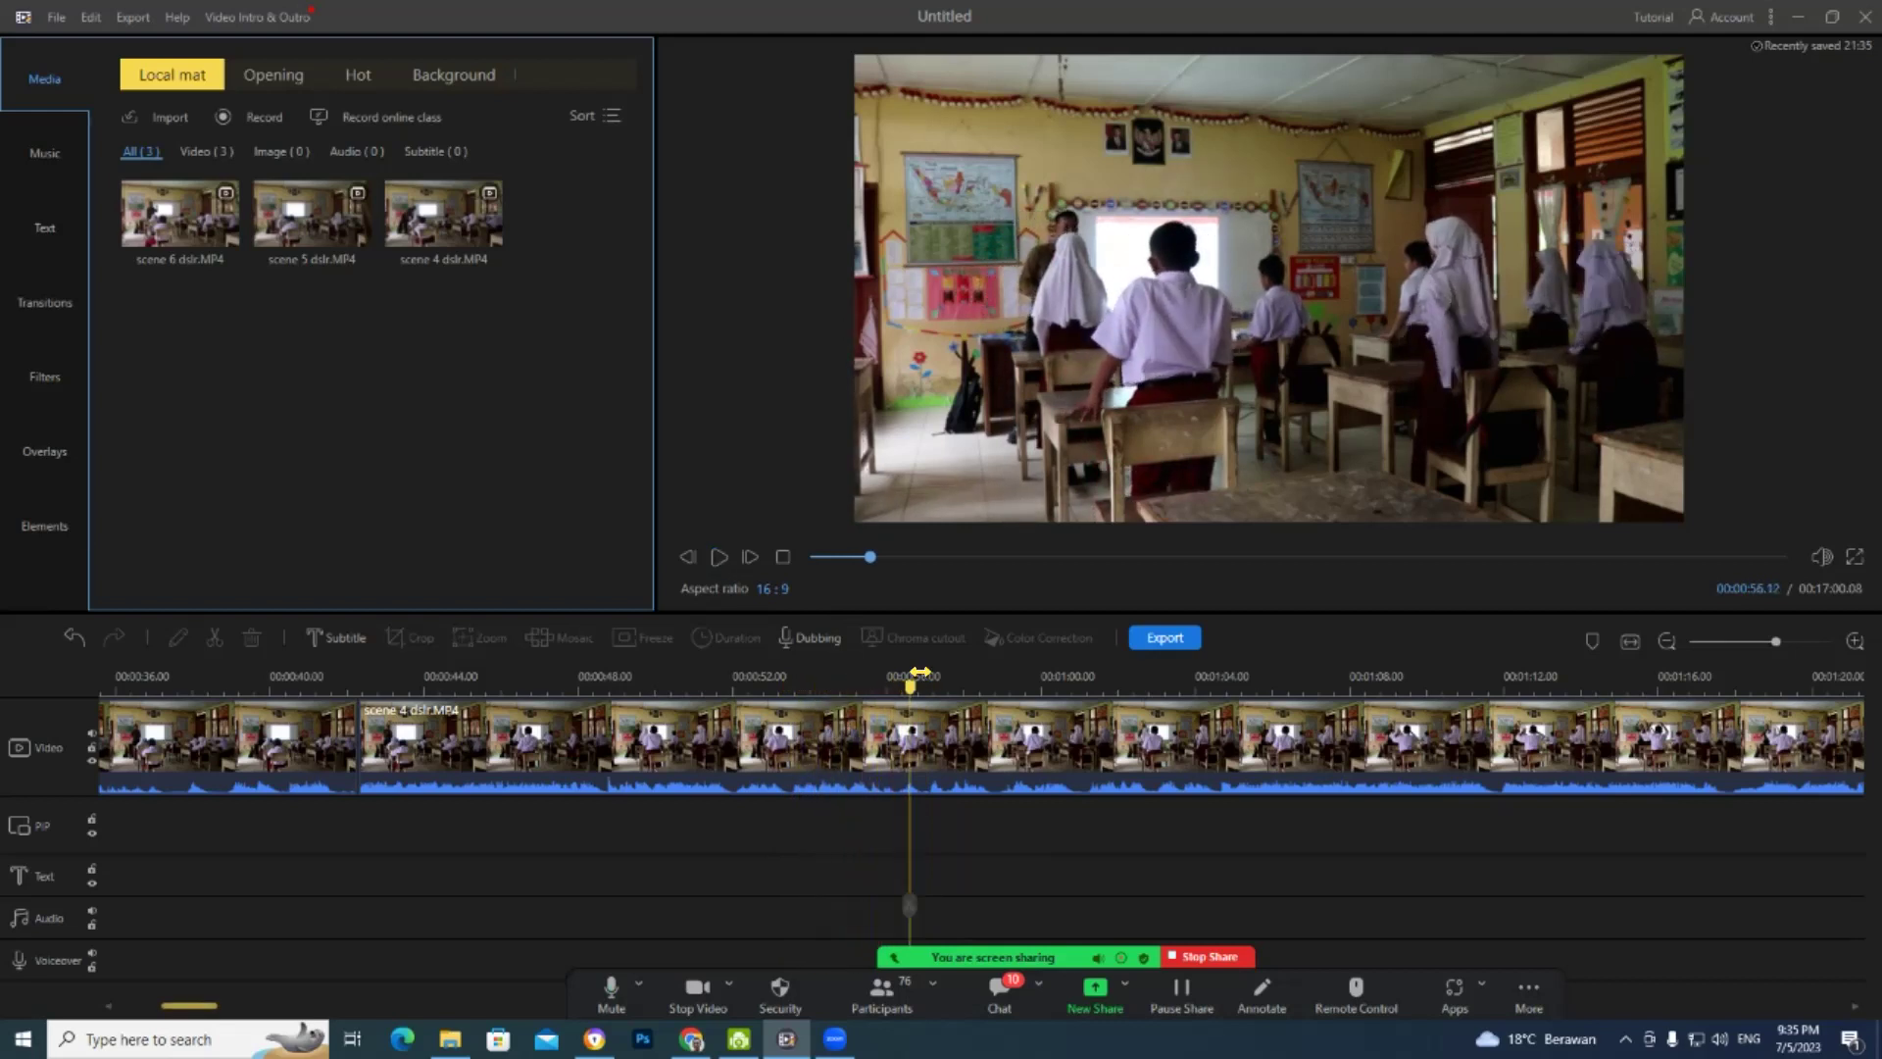
# - Split the second scene 4 dslr part at 00:00:53.10 and delete the section between the earlier join and this cut
pyautogui.moveTo(911, 687); pyautogui.dragTo(787, 701)
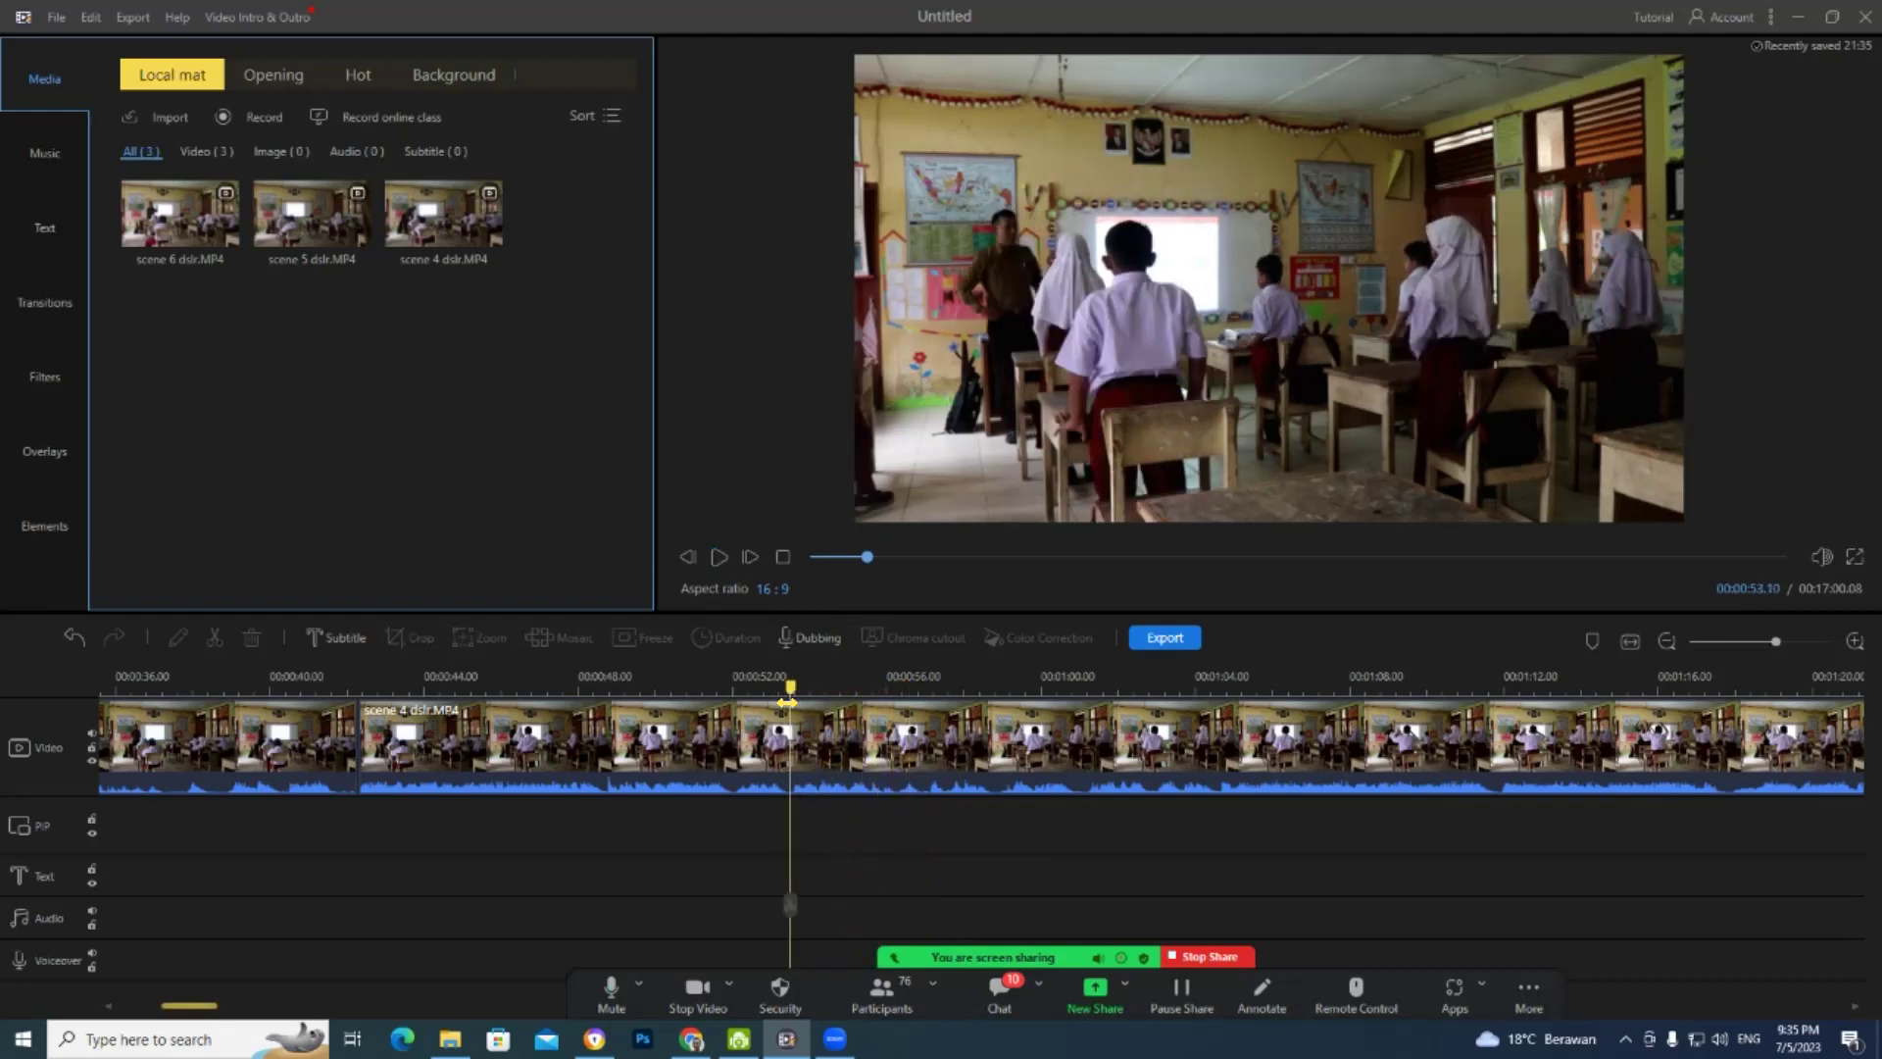
pyautogui.click(780, 759)
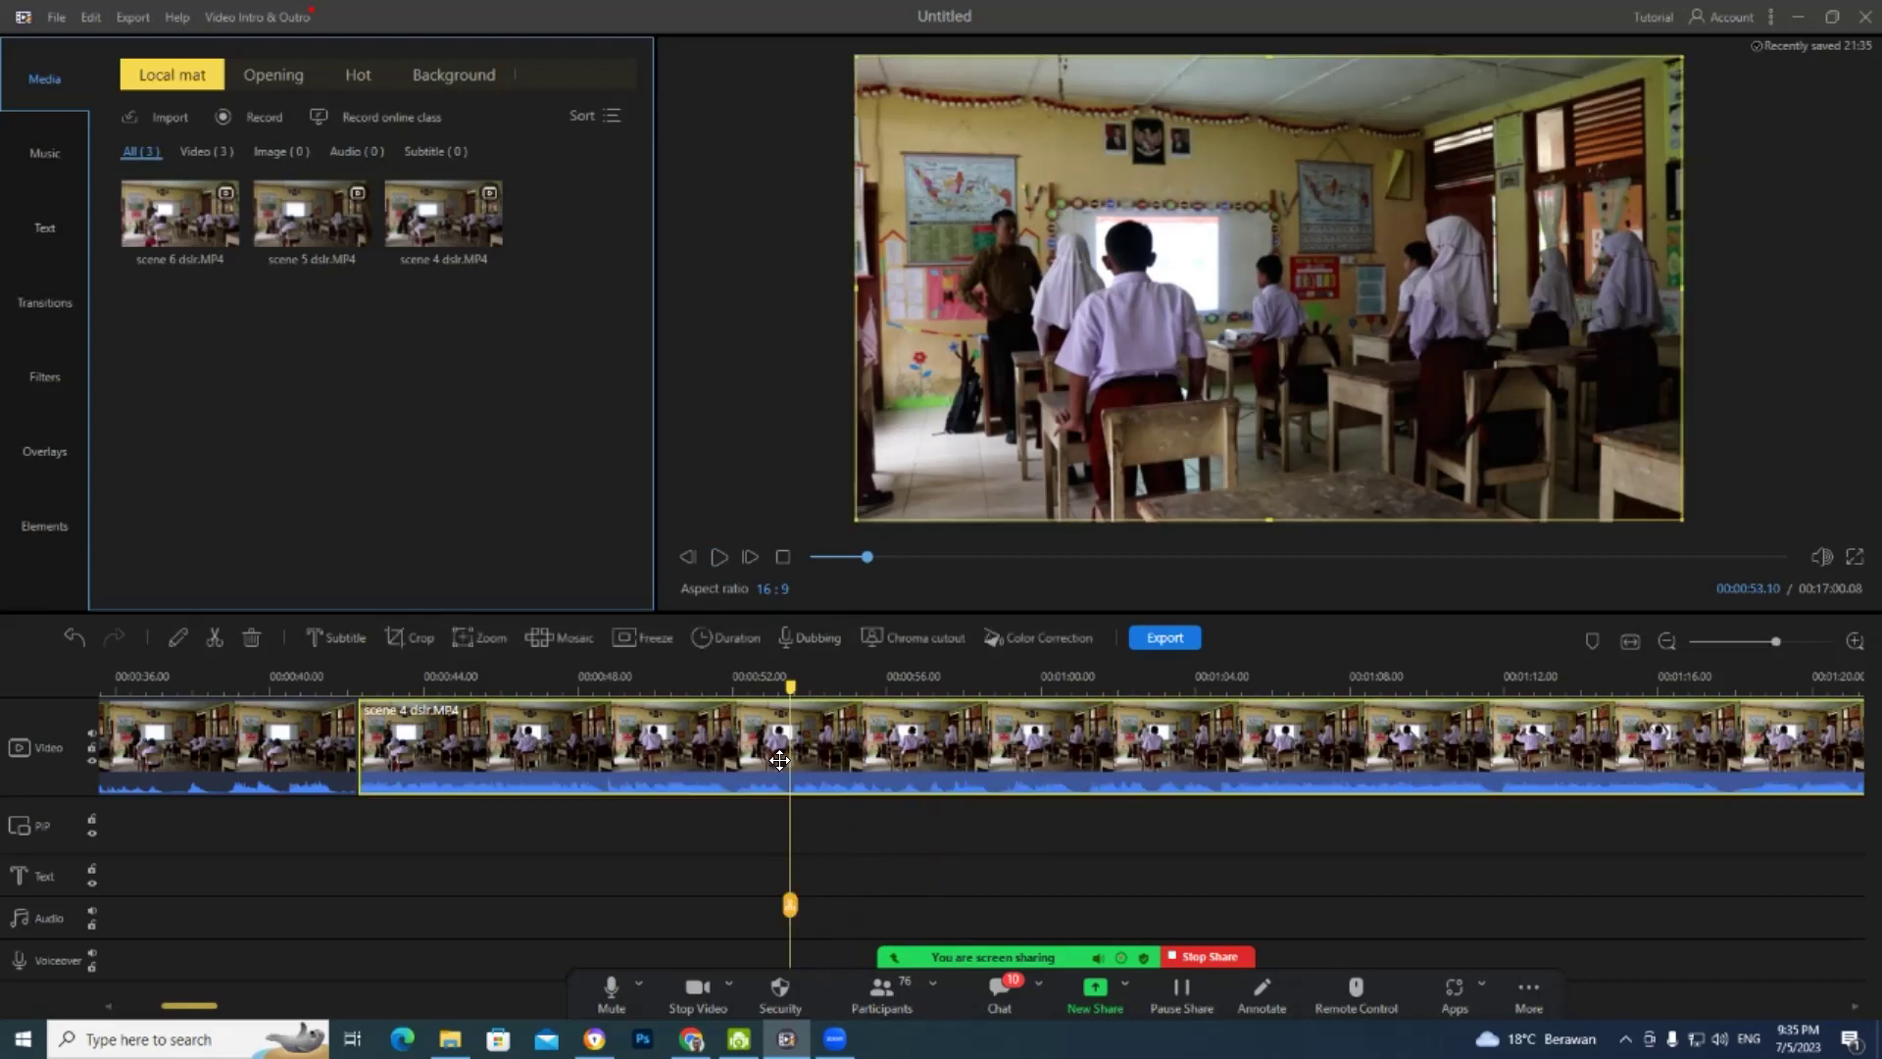
pyautogui.click(214, 640)
pyautogui.press('End')
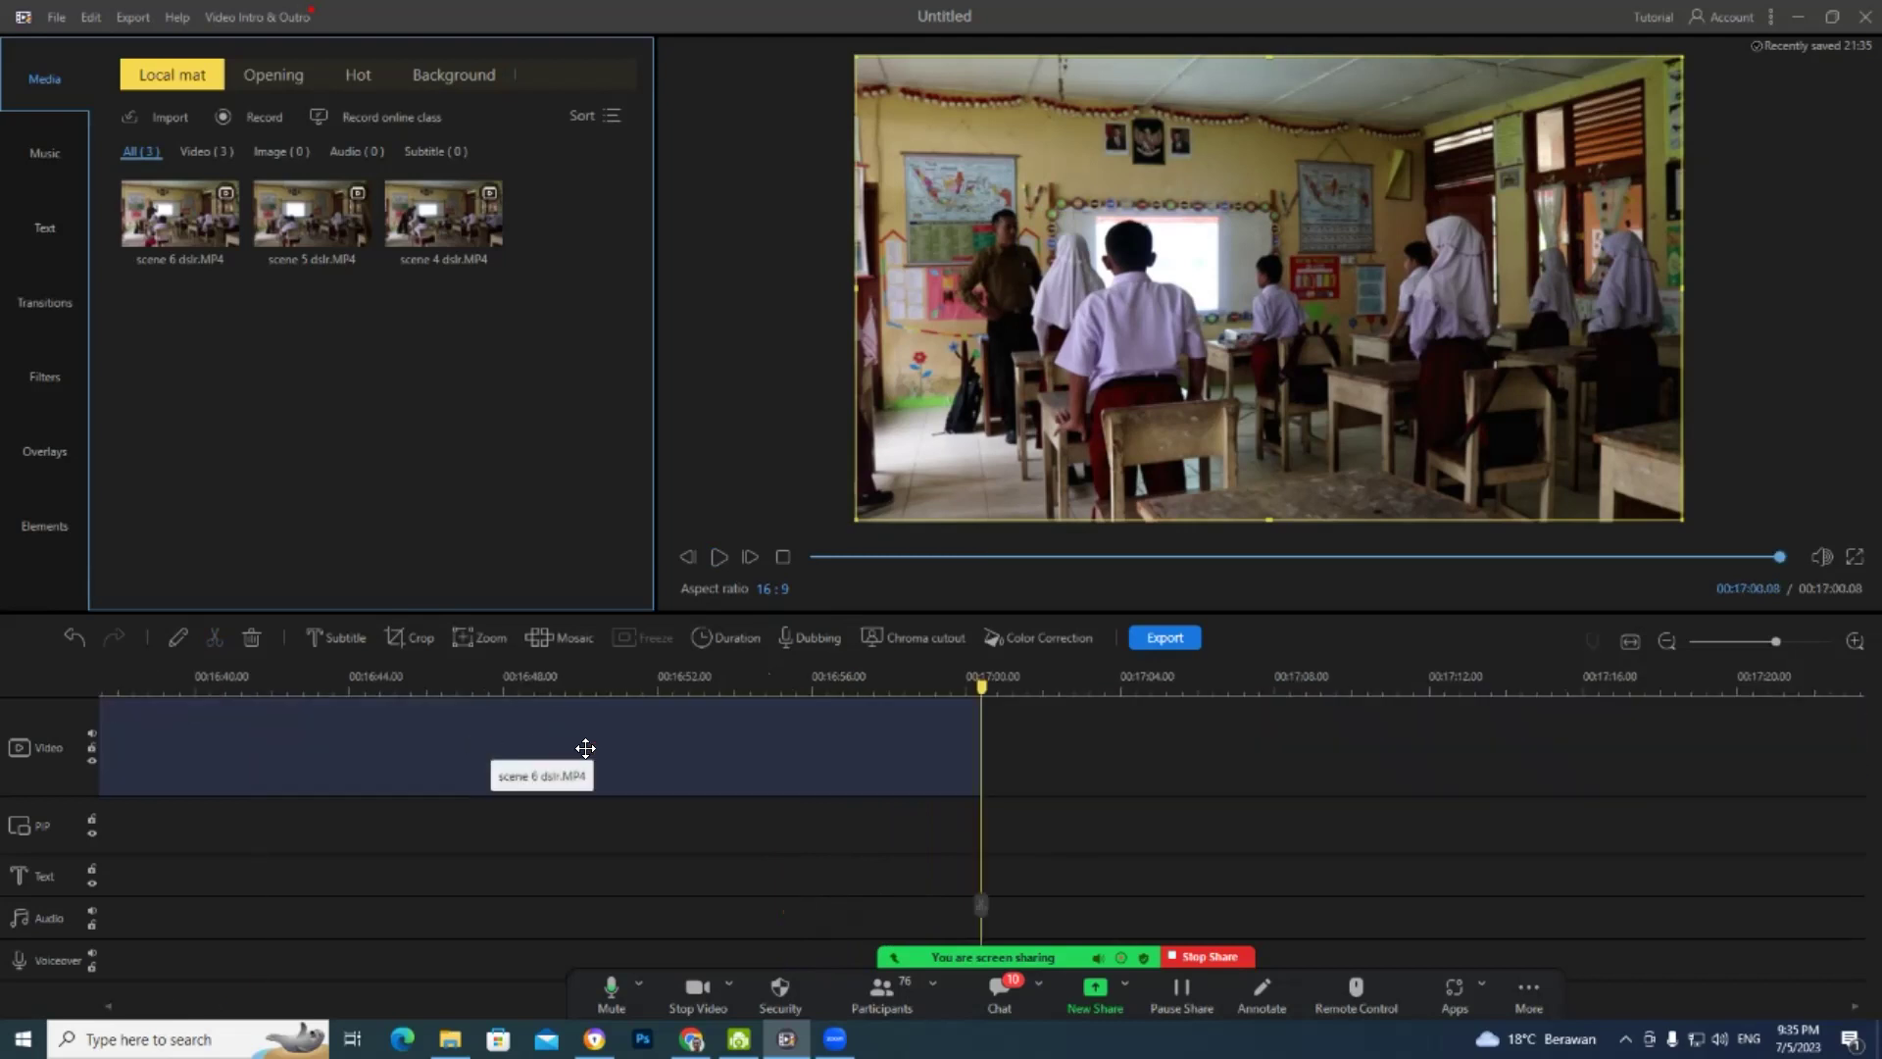
pyautogui.press('Up')
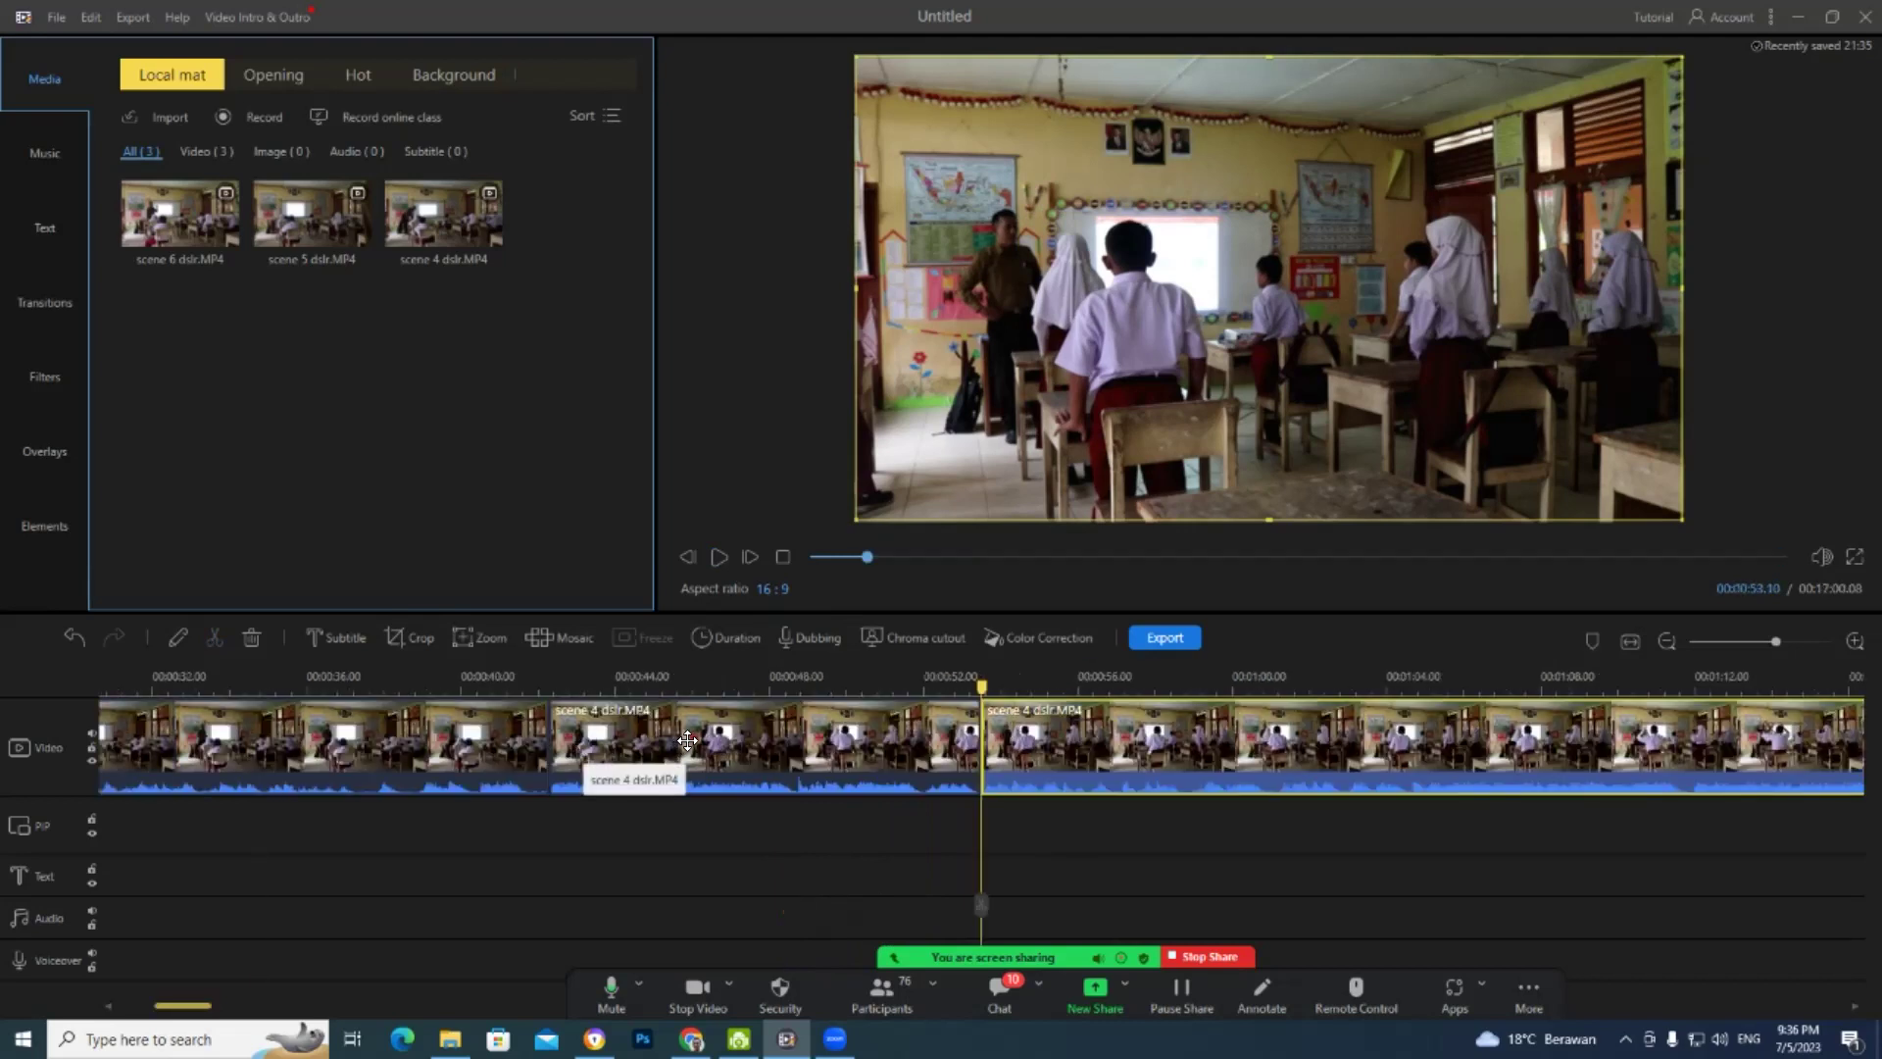
pyautogui.click(688, 740)
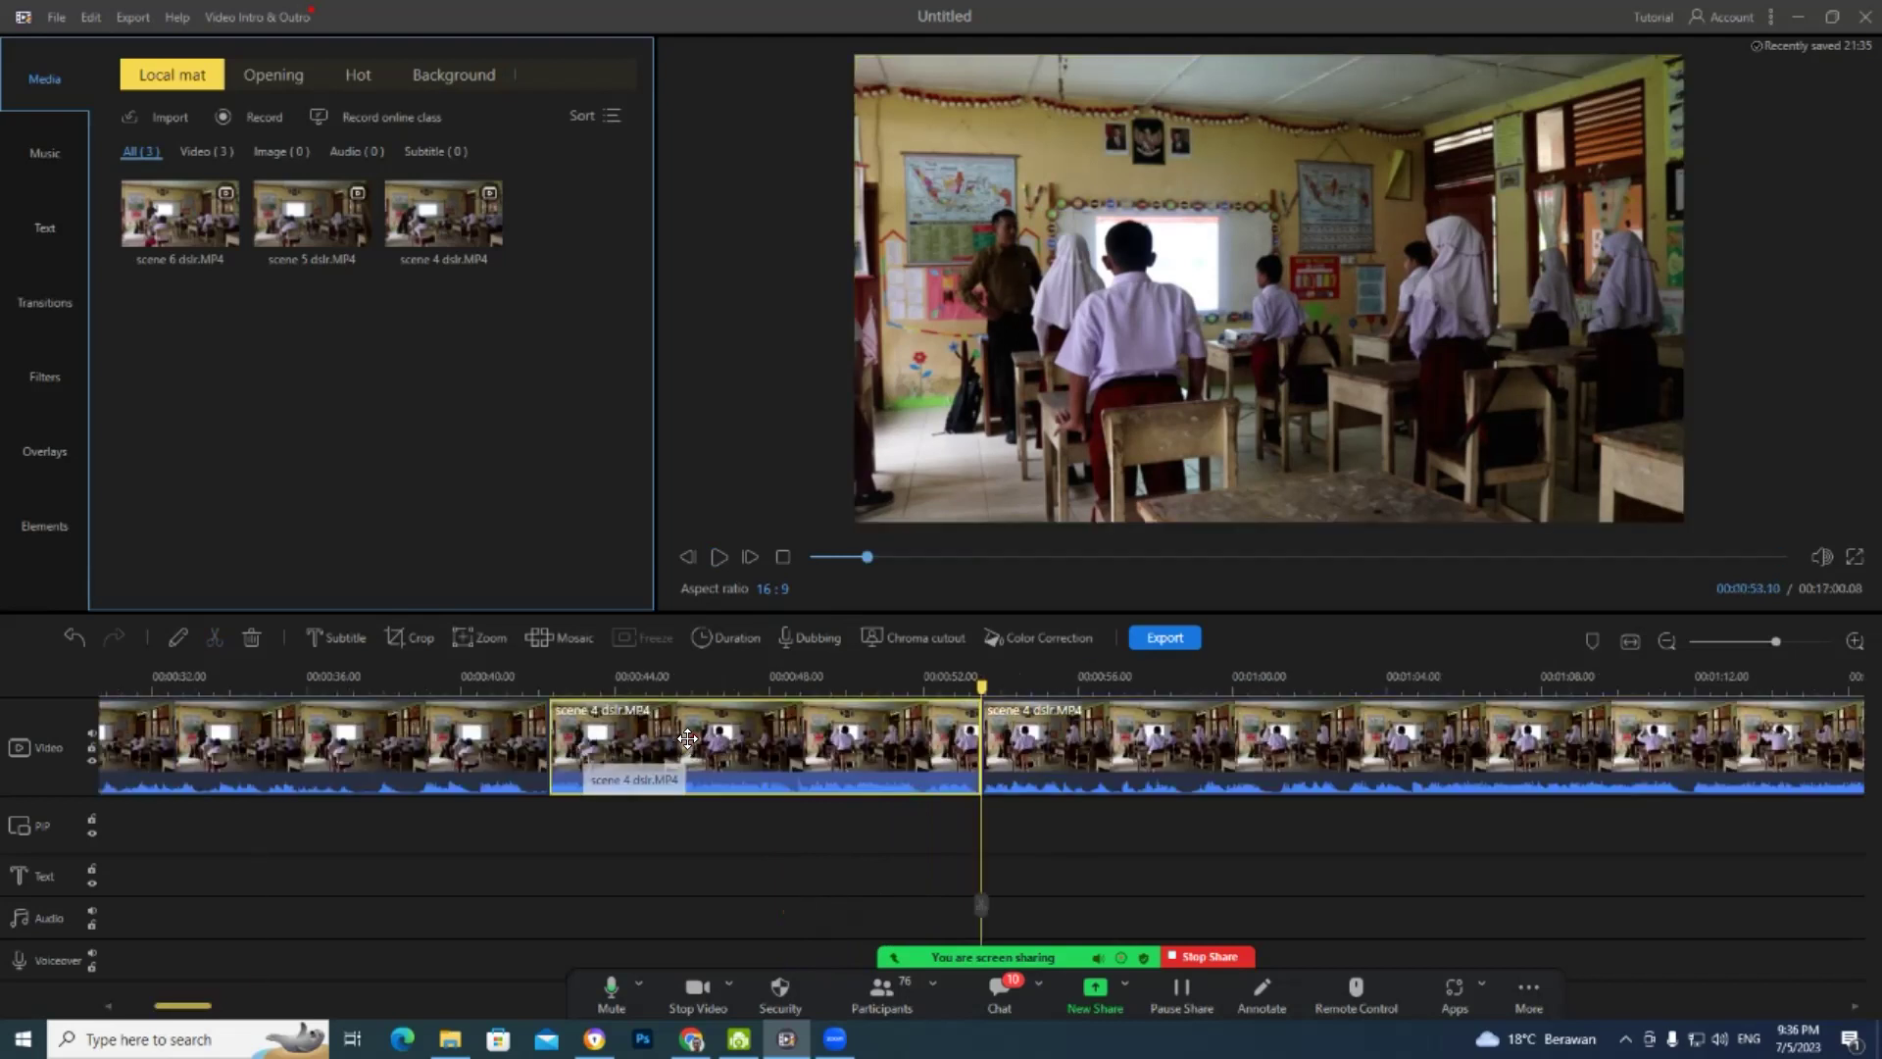
pyautogui.click(250, 637)
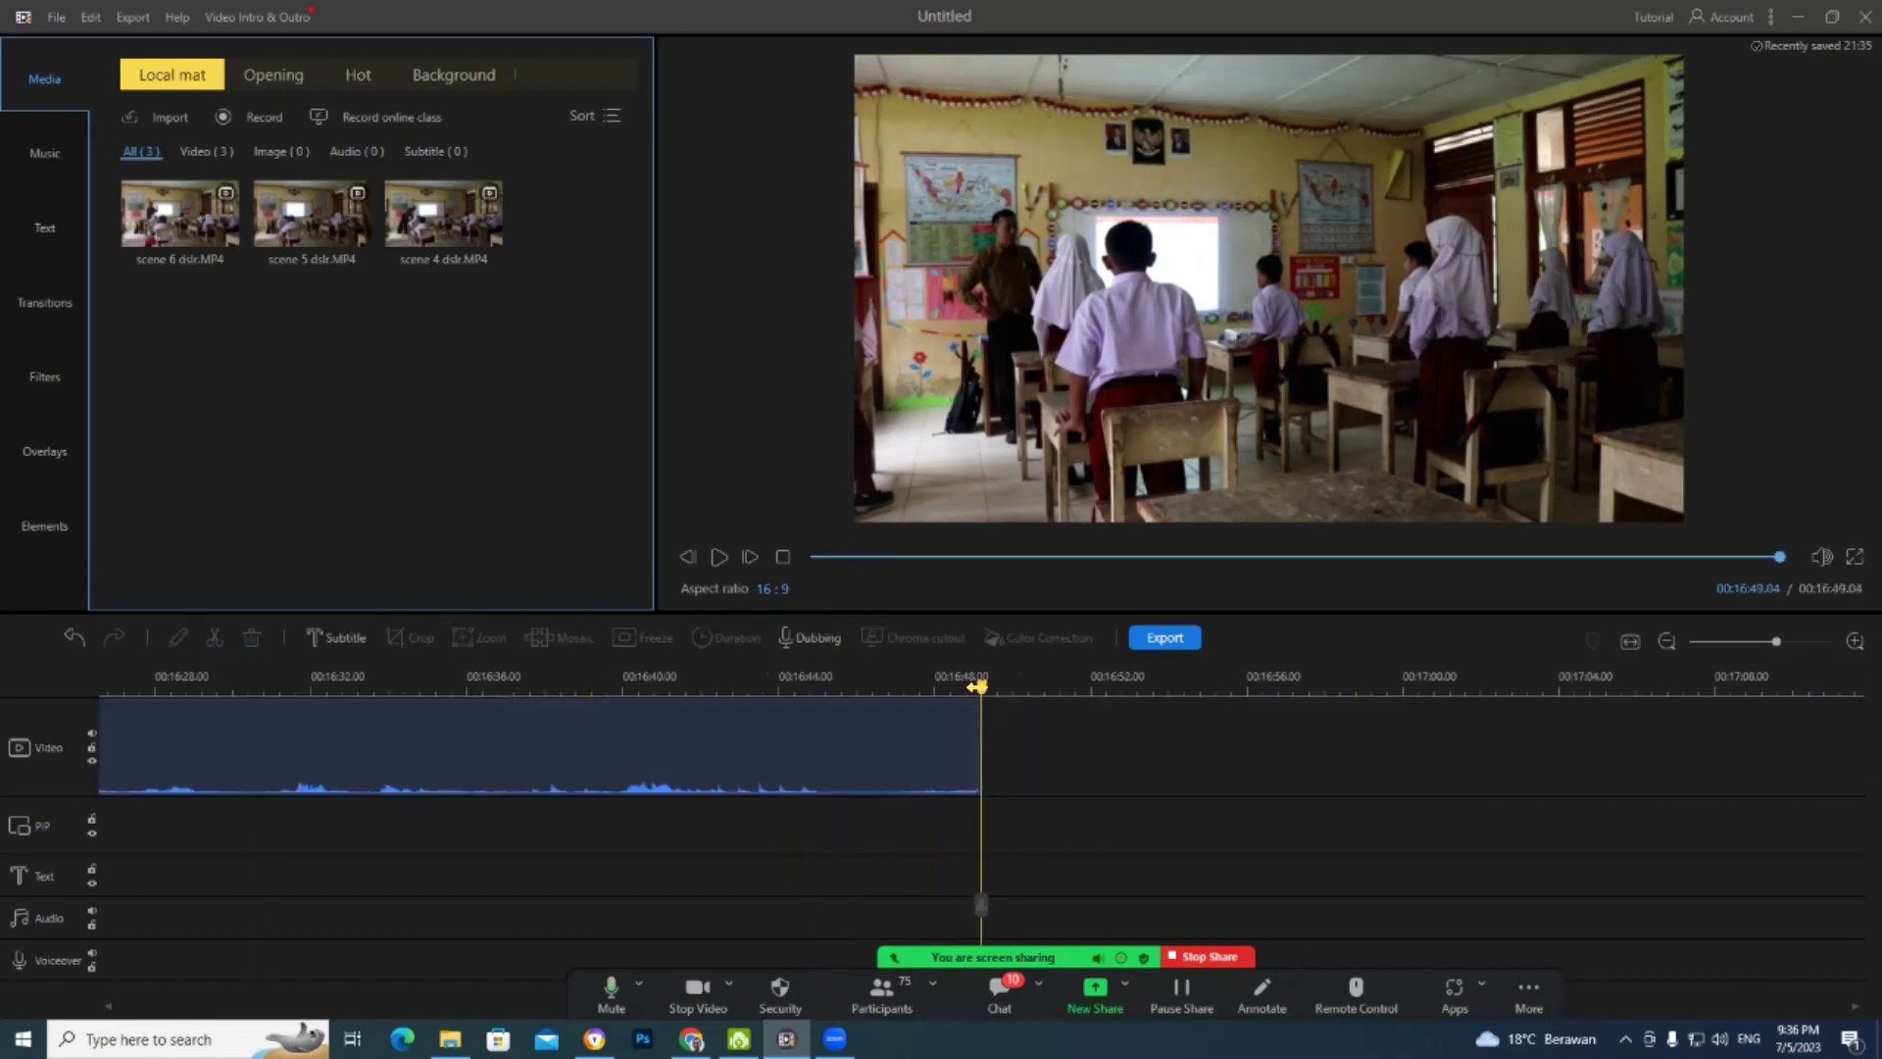
# - Play across the new join between the two scene 4 dslr parts and stop shortly after 00:00:44
pyautogui.click(720, 557)
pyautogui.click(1029, 703)
pyautogui.moveTo(1028, 690); pyautogui.dragTo(528, 695)
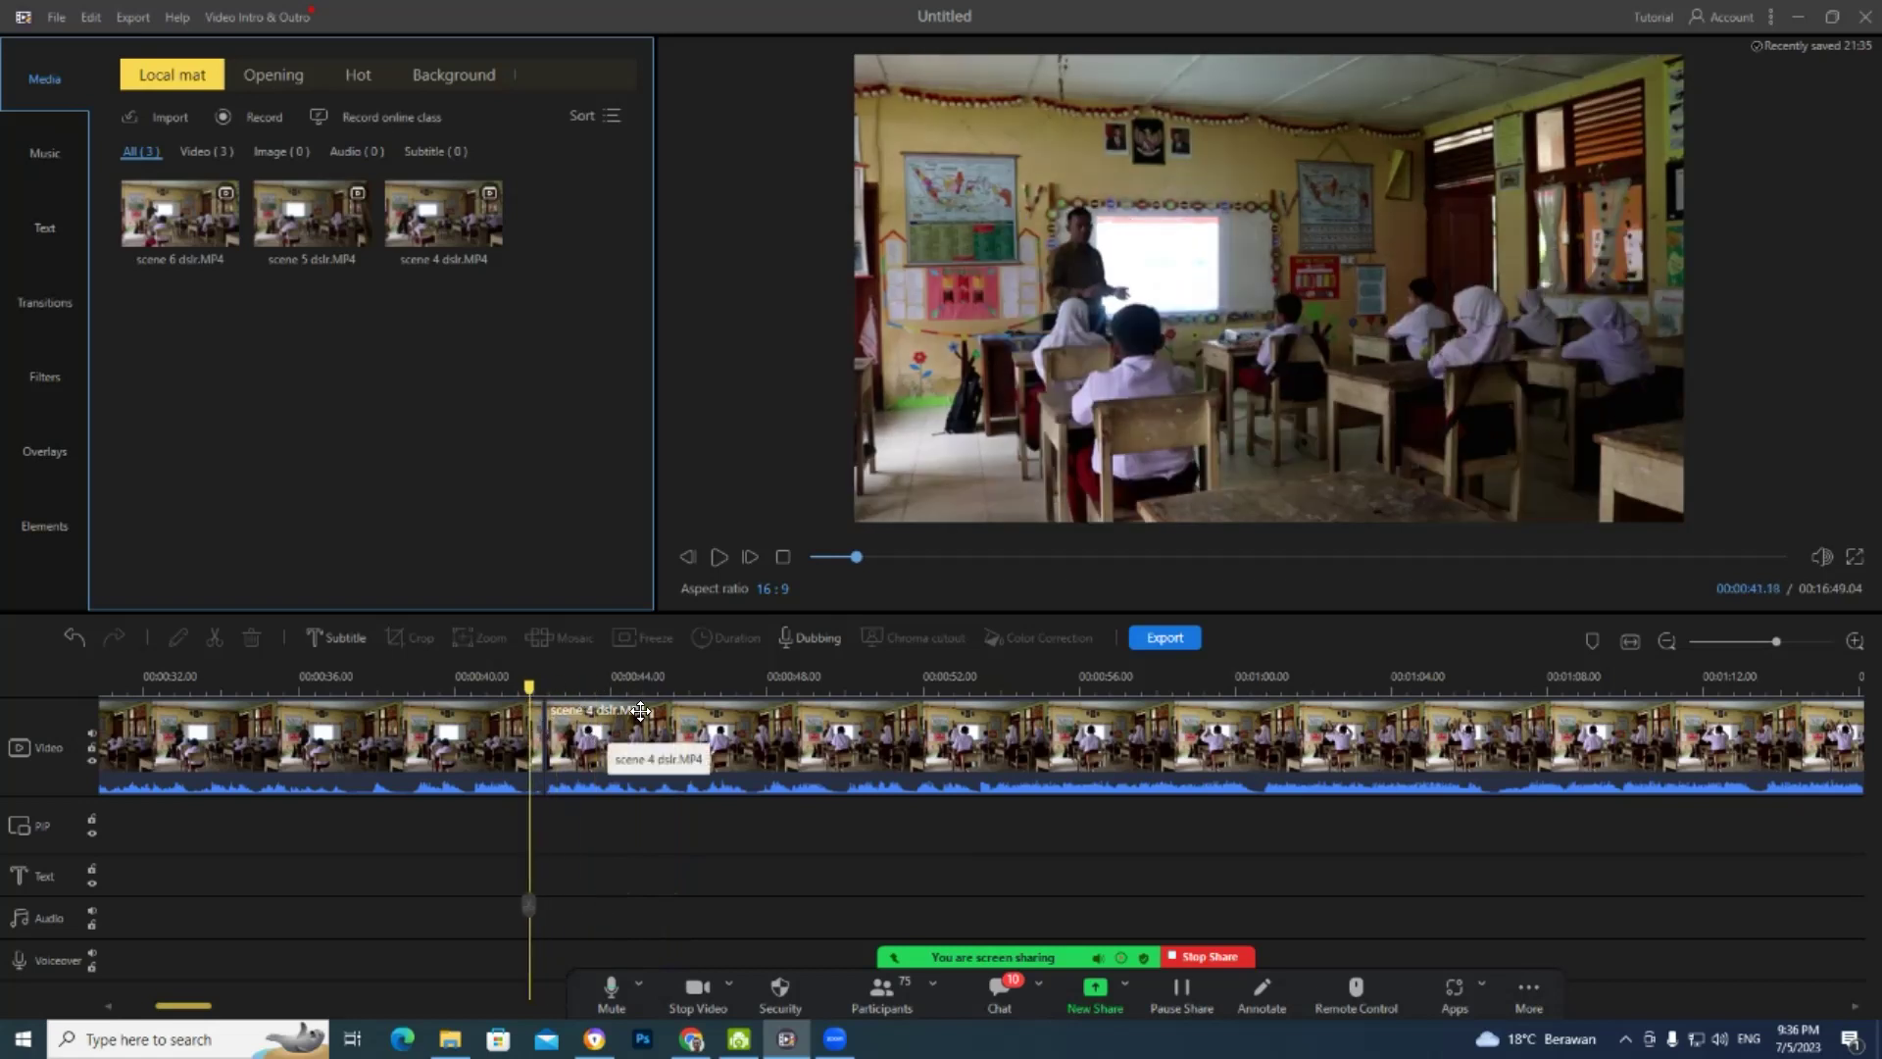
pyautogui.moveTo(524, 689); pyautogui.dragTo(366, 716)
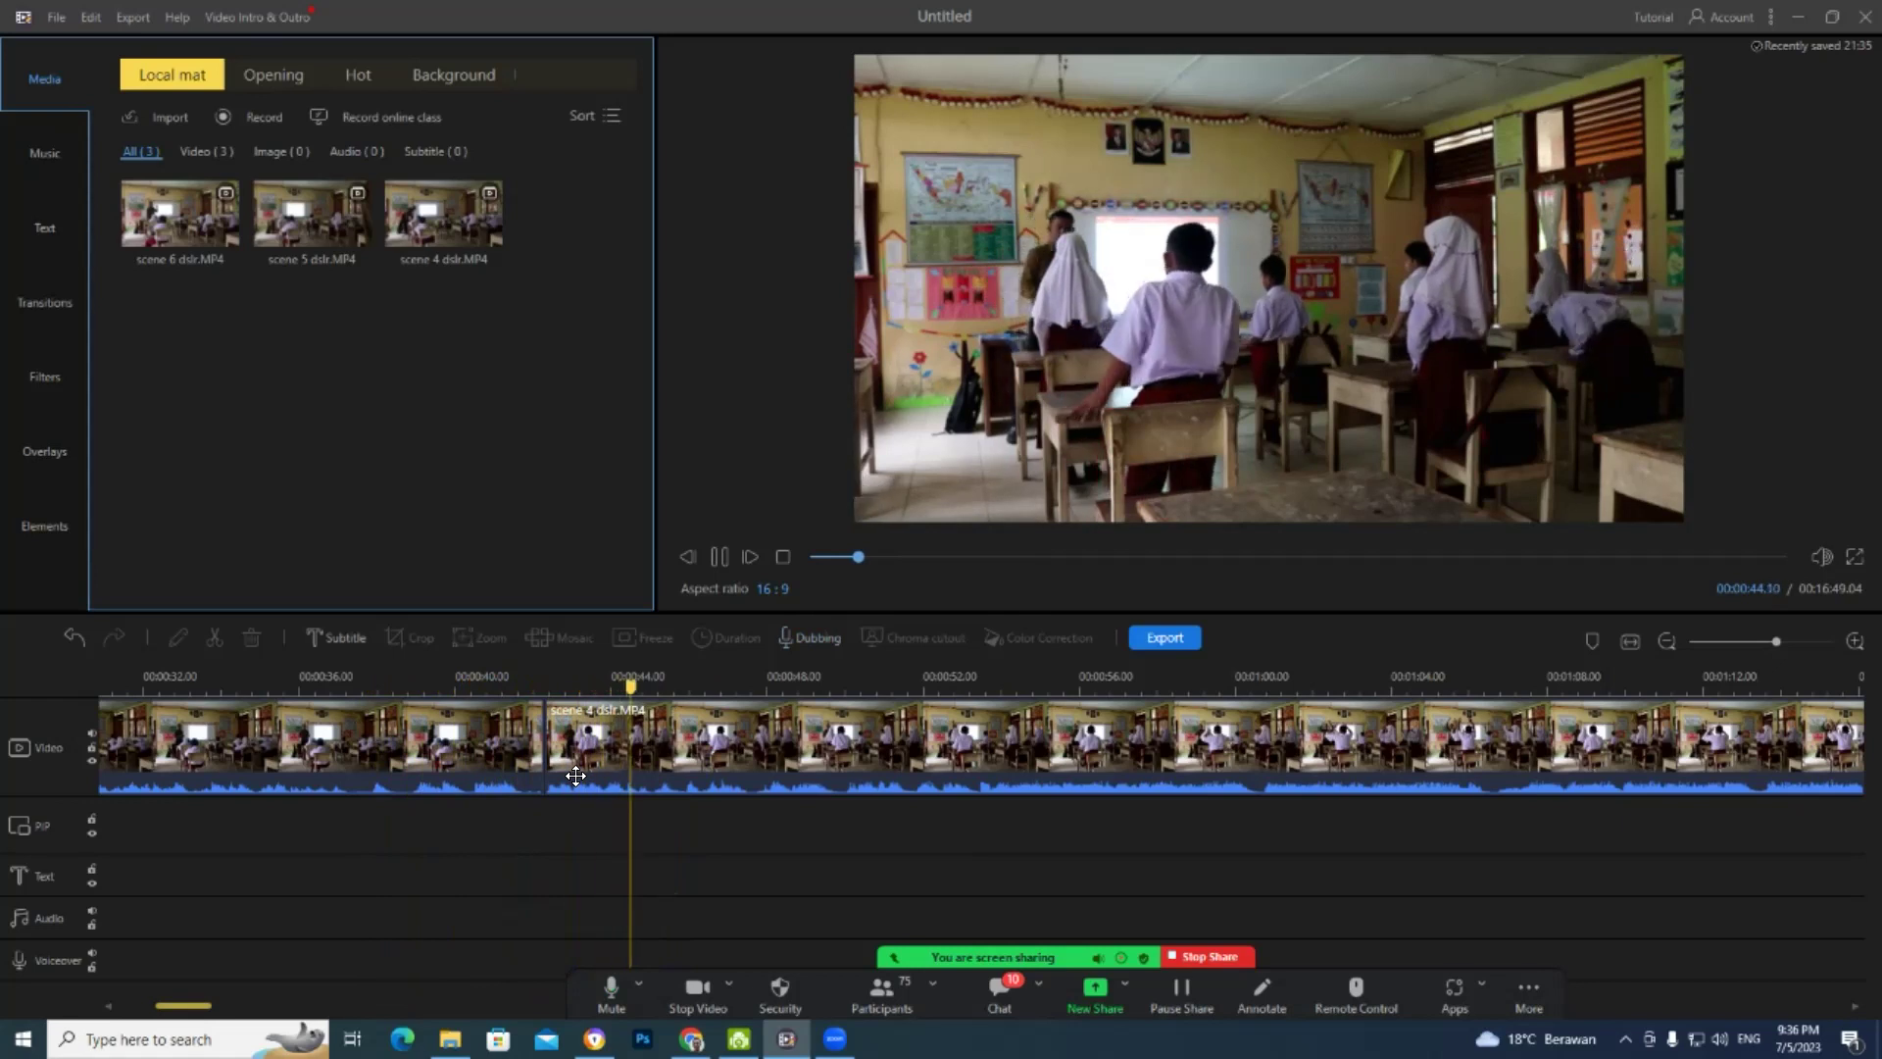
pyautogui.click(646, 691)
# - Split the first scene 4 dslr part at 00:00:37.13 and delete the short section between this cut and the join
pyautogui.moveTo(649, 689); pyautogui.dragTo(362, 691)
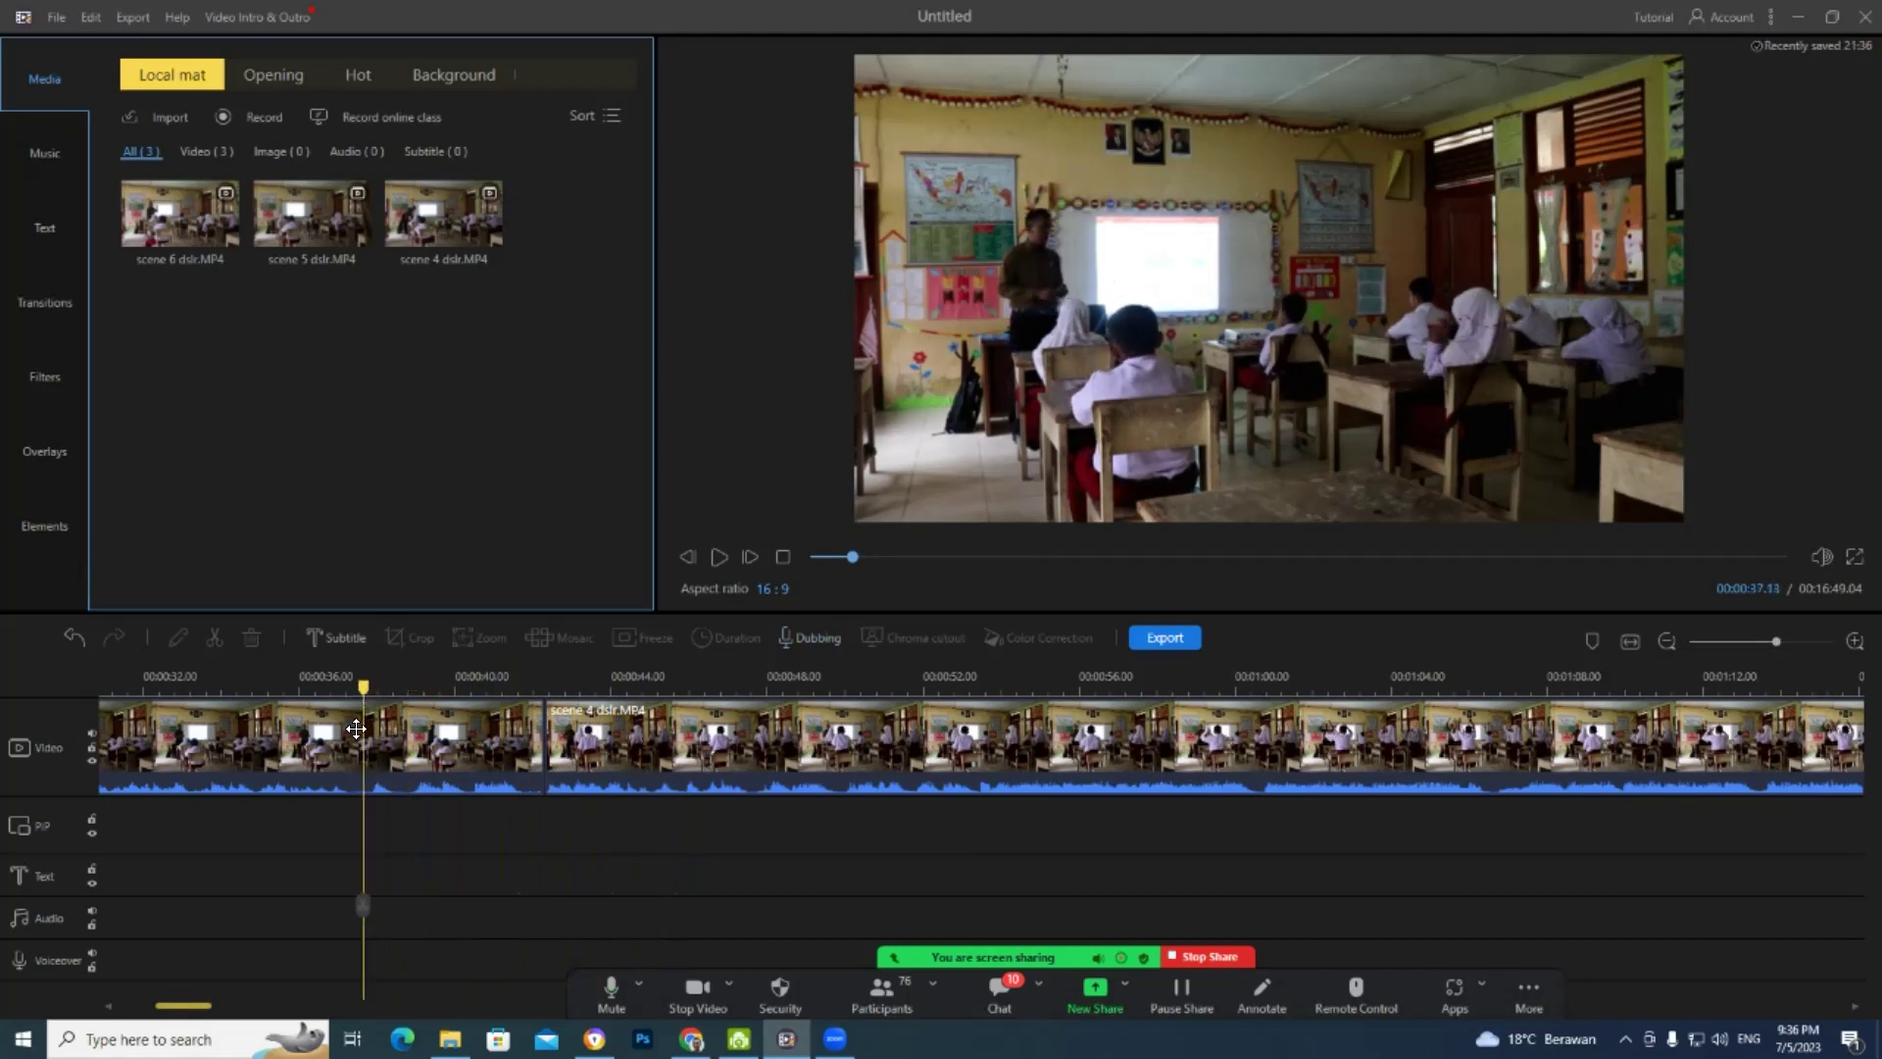
pyautogui.click(360, 760)
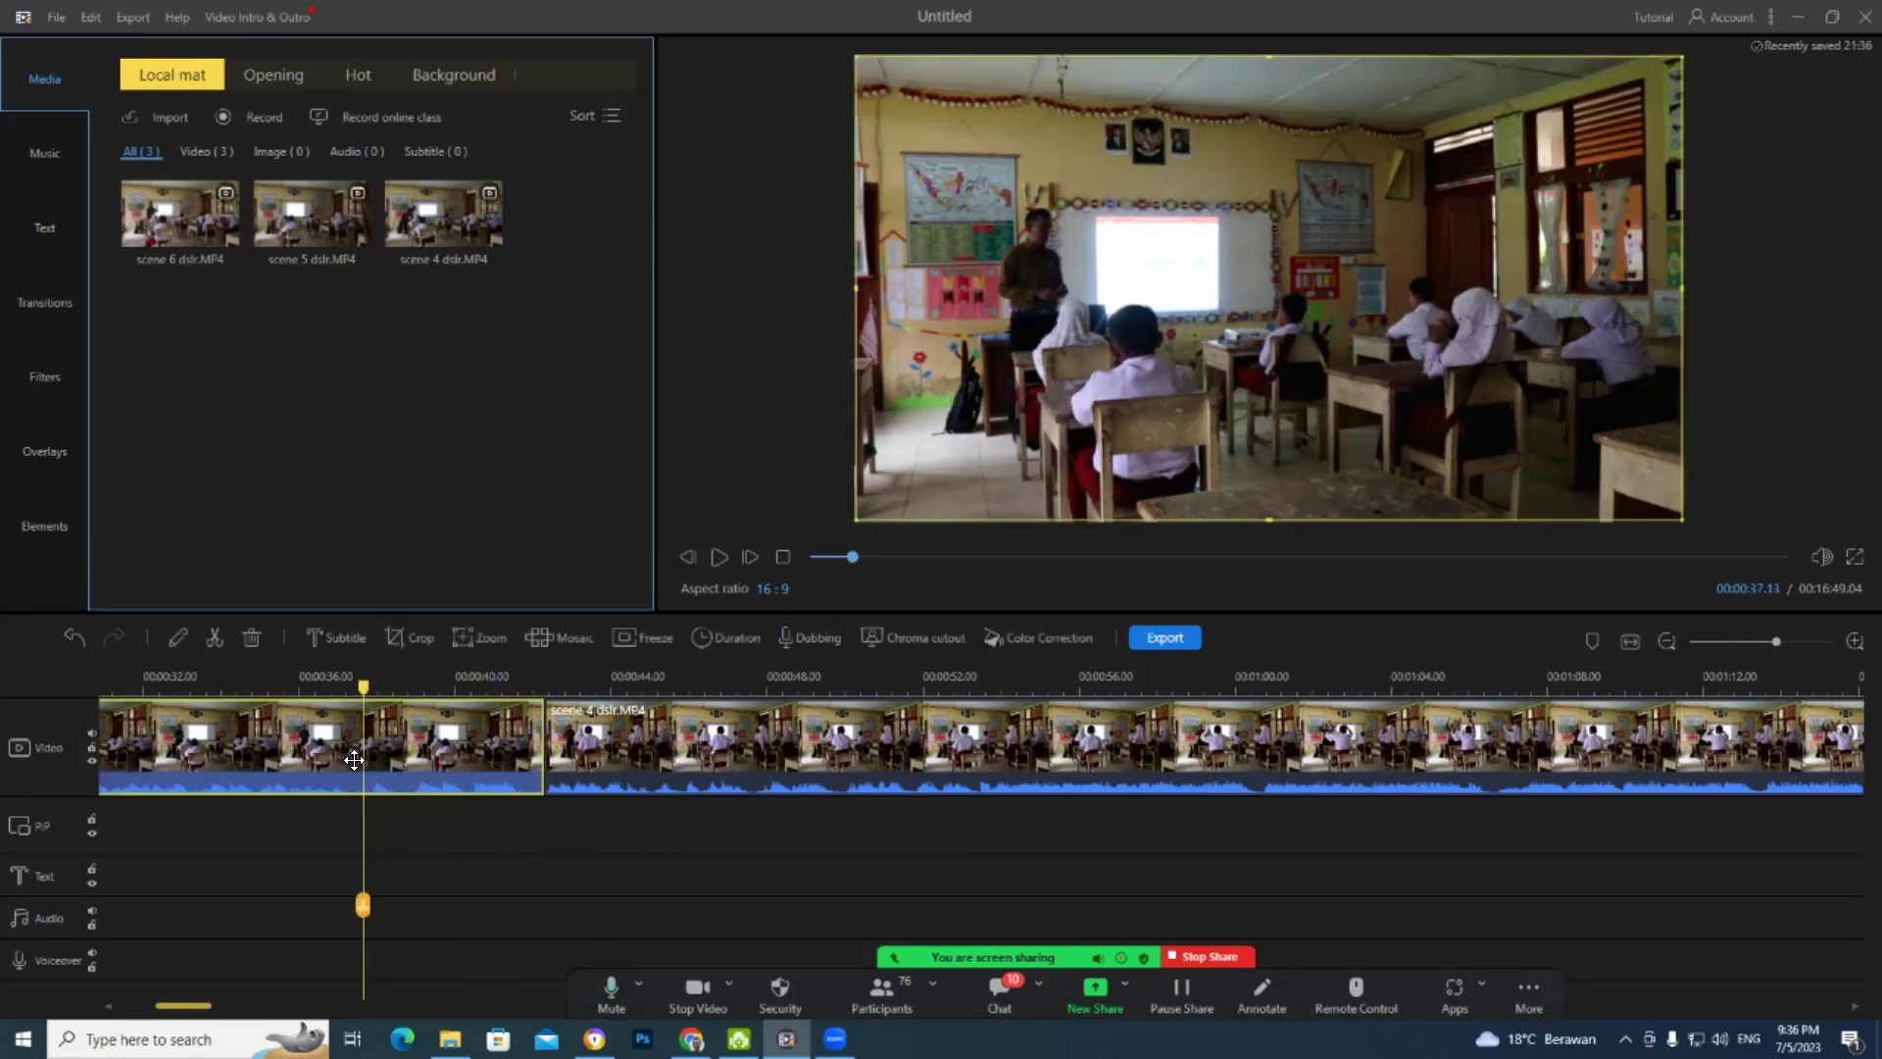
pyautogui.click(213, 637)
pyautogui.click(470, 756)
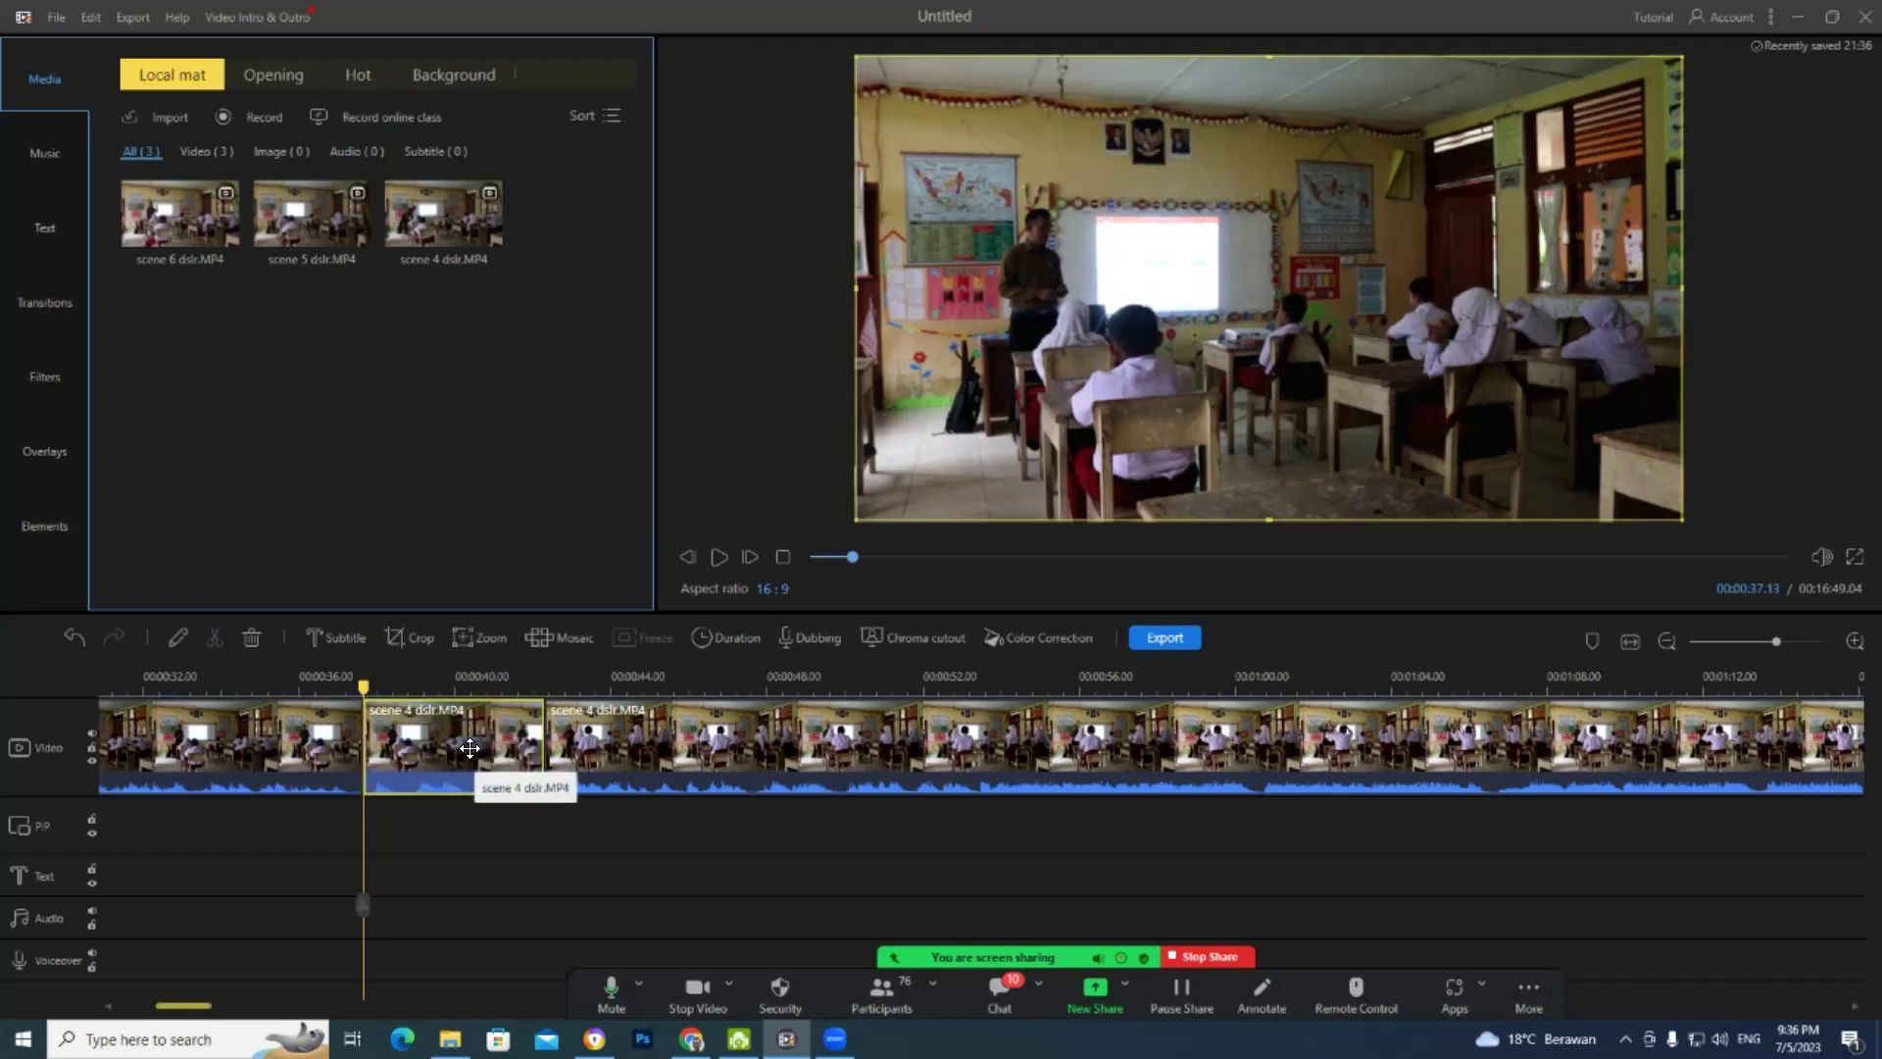
pyautogui.press('Delete')
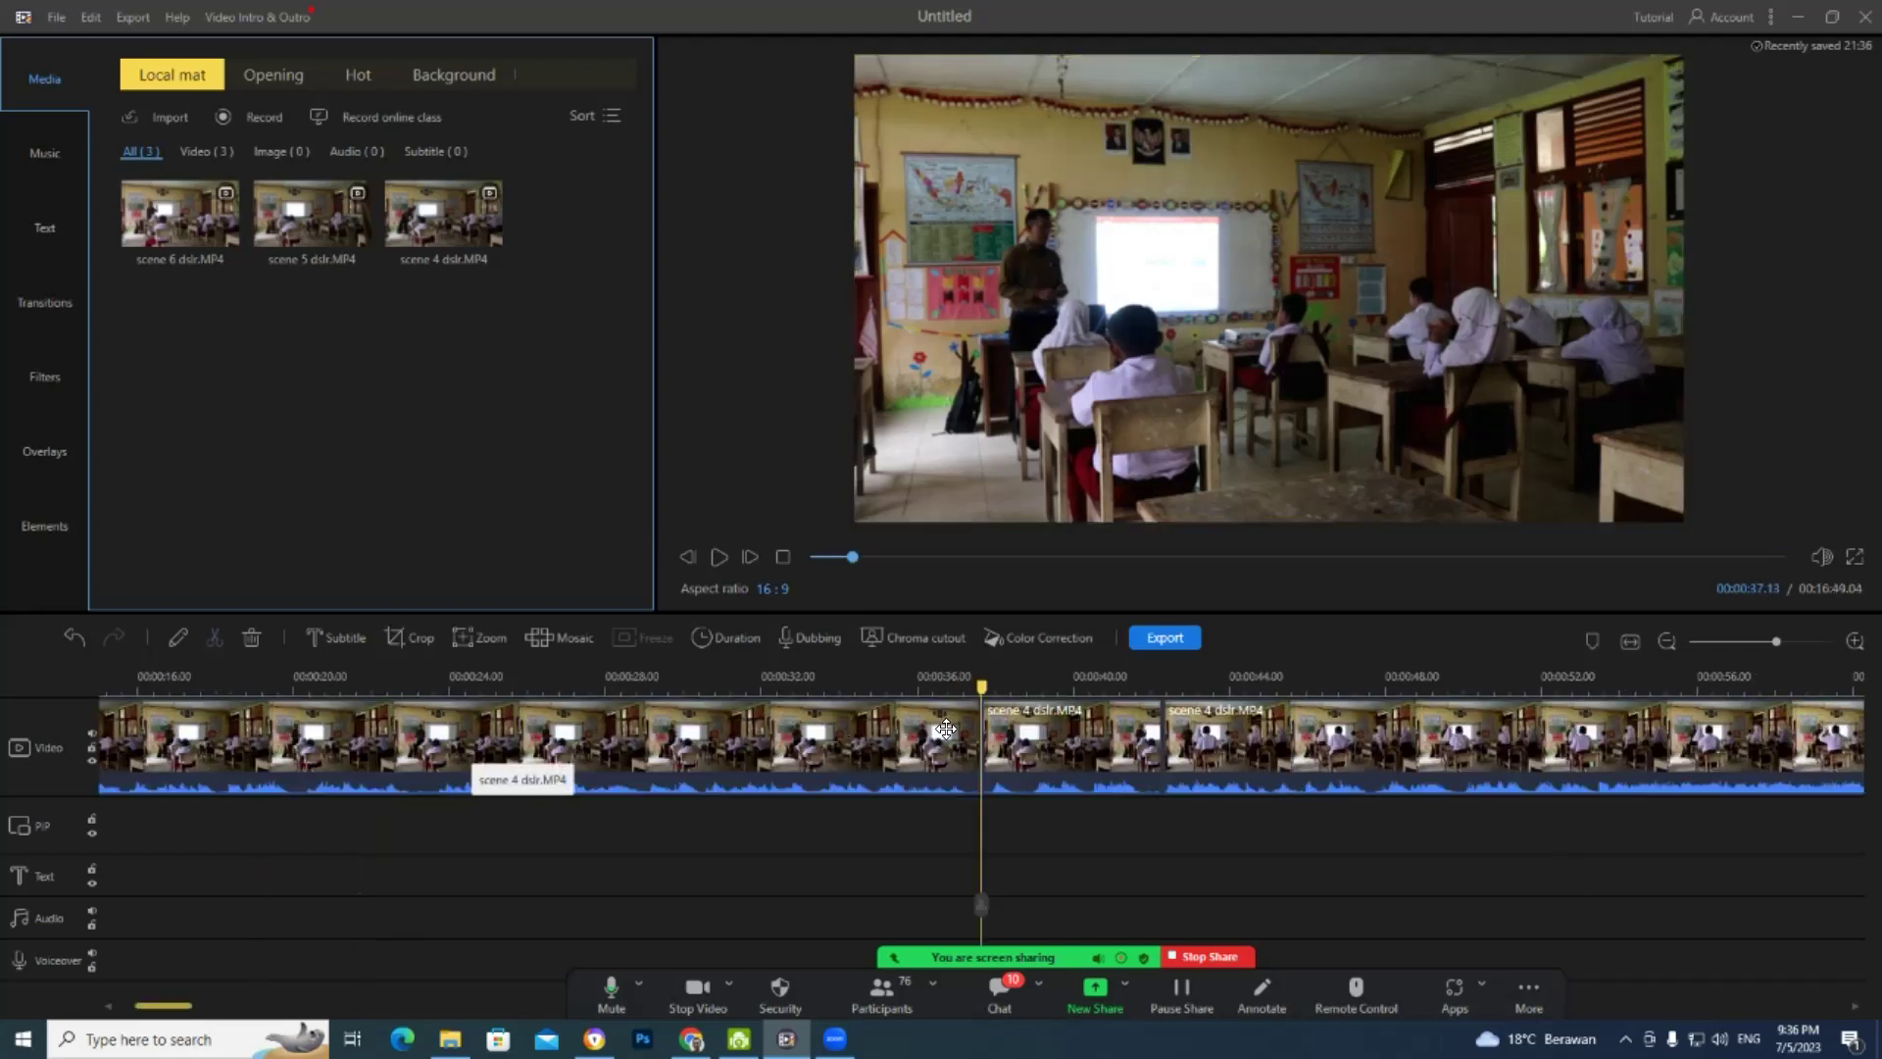
pyautogui.press('space')
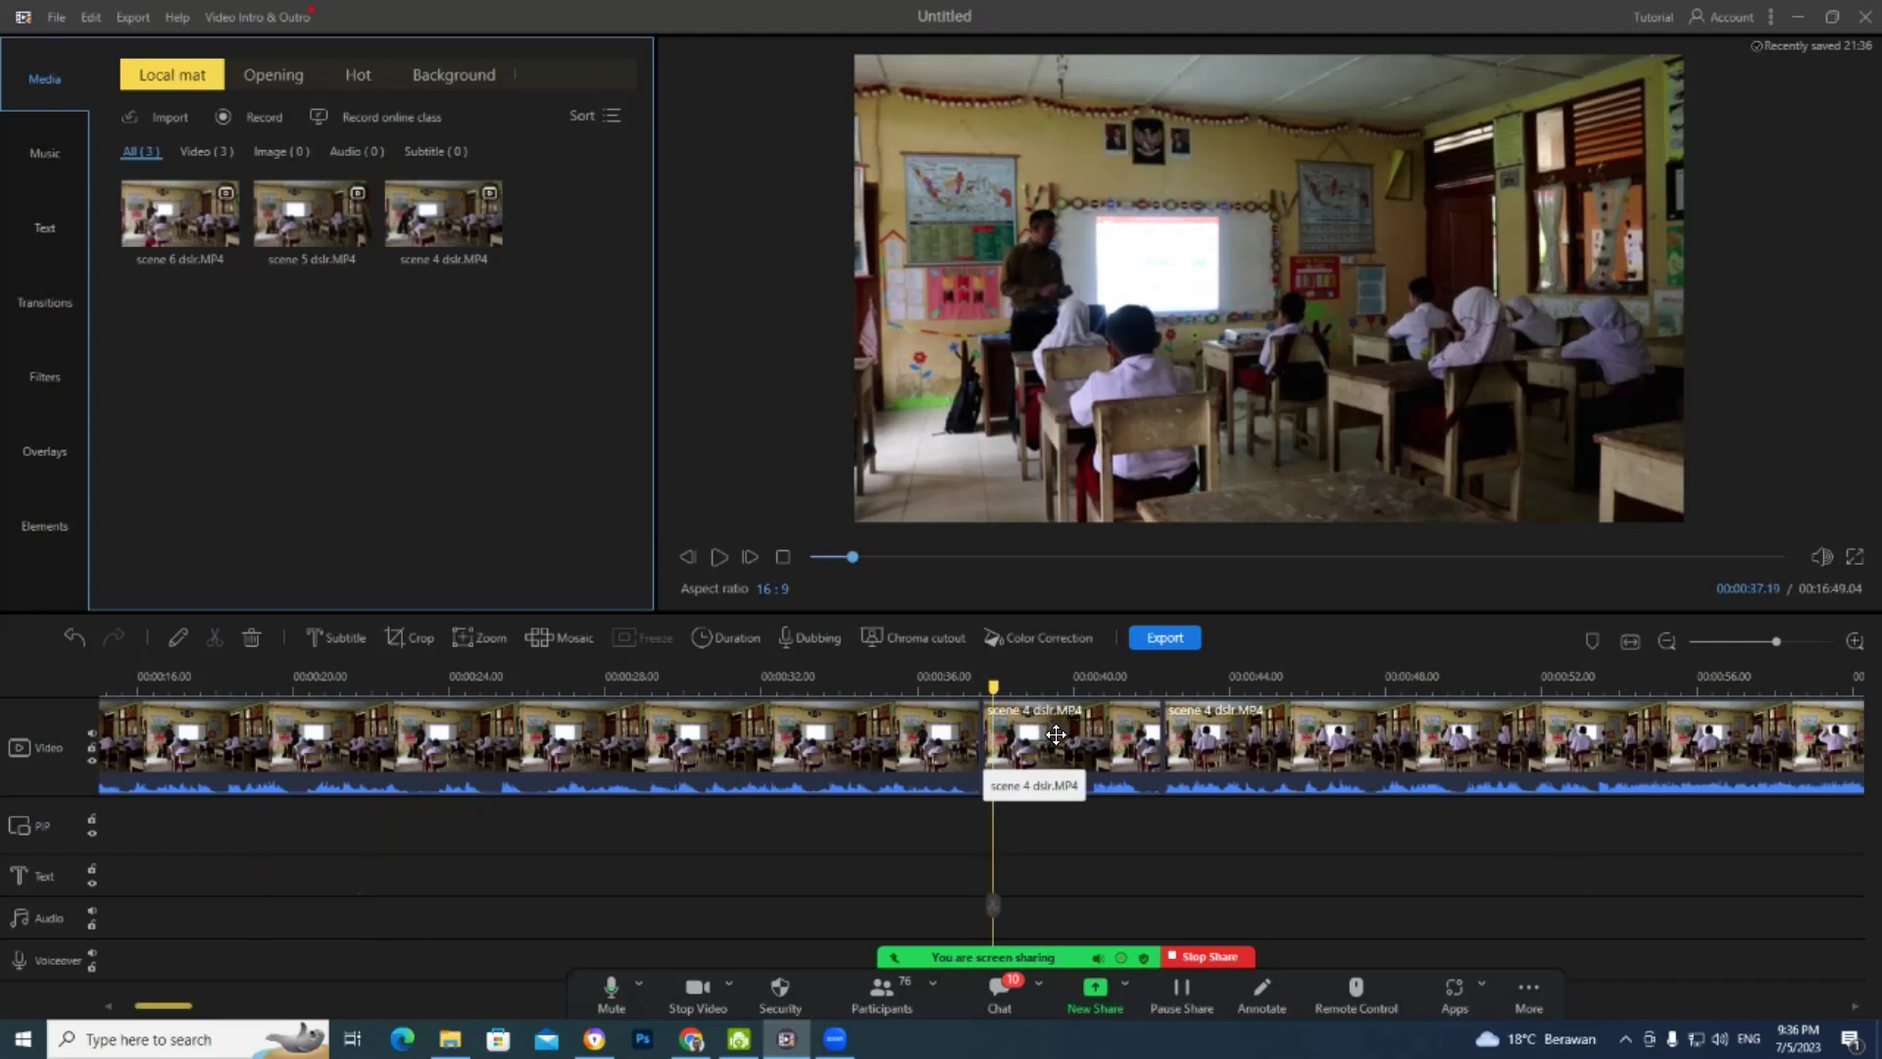
pyautogui.click(1055, 735)
pyautogui.press('Delete')
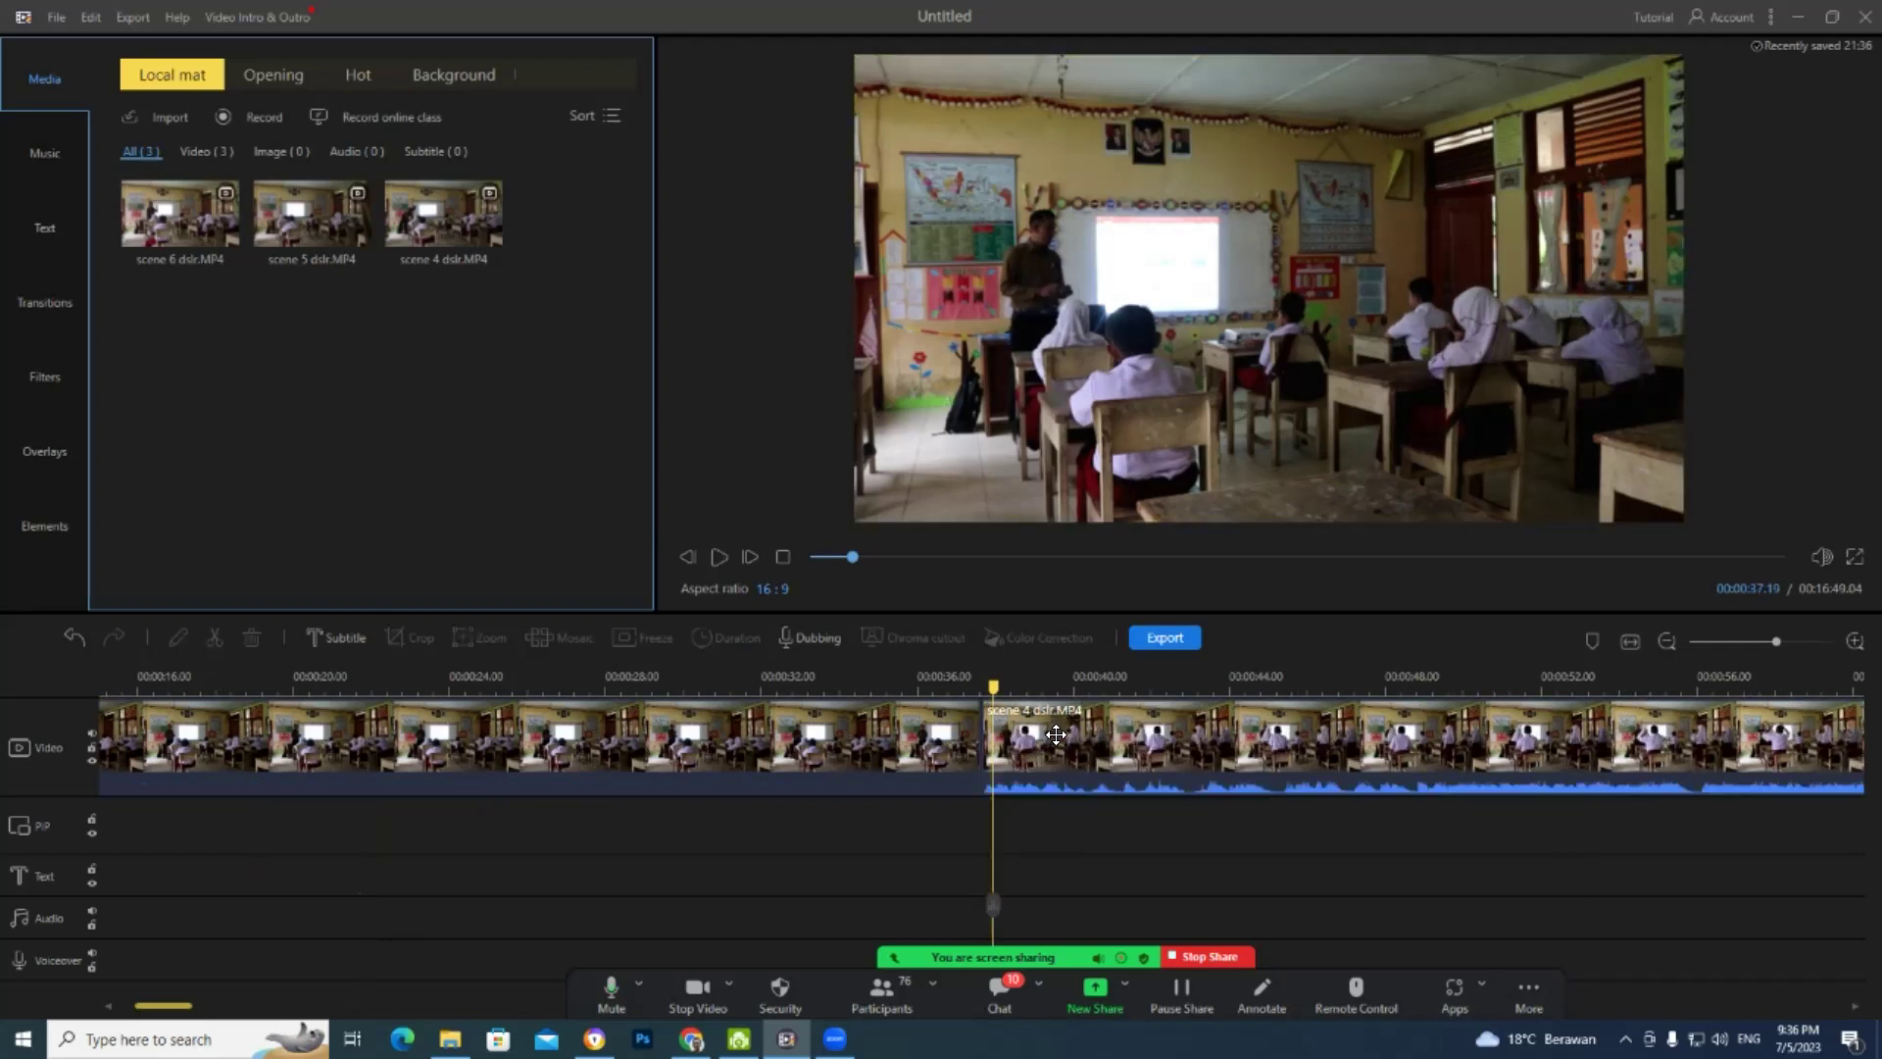
# - Preview the tightened scene 4 dslr join from 00:00:37.03 and again from 00:00:33.05, stopping at 00:00:41.11
pyautogui.press('End')
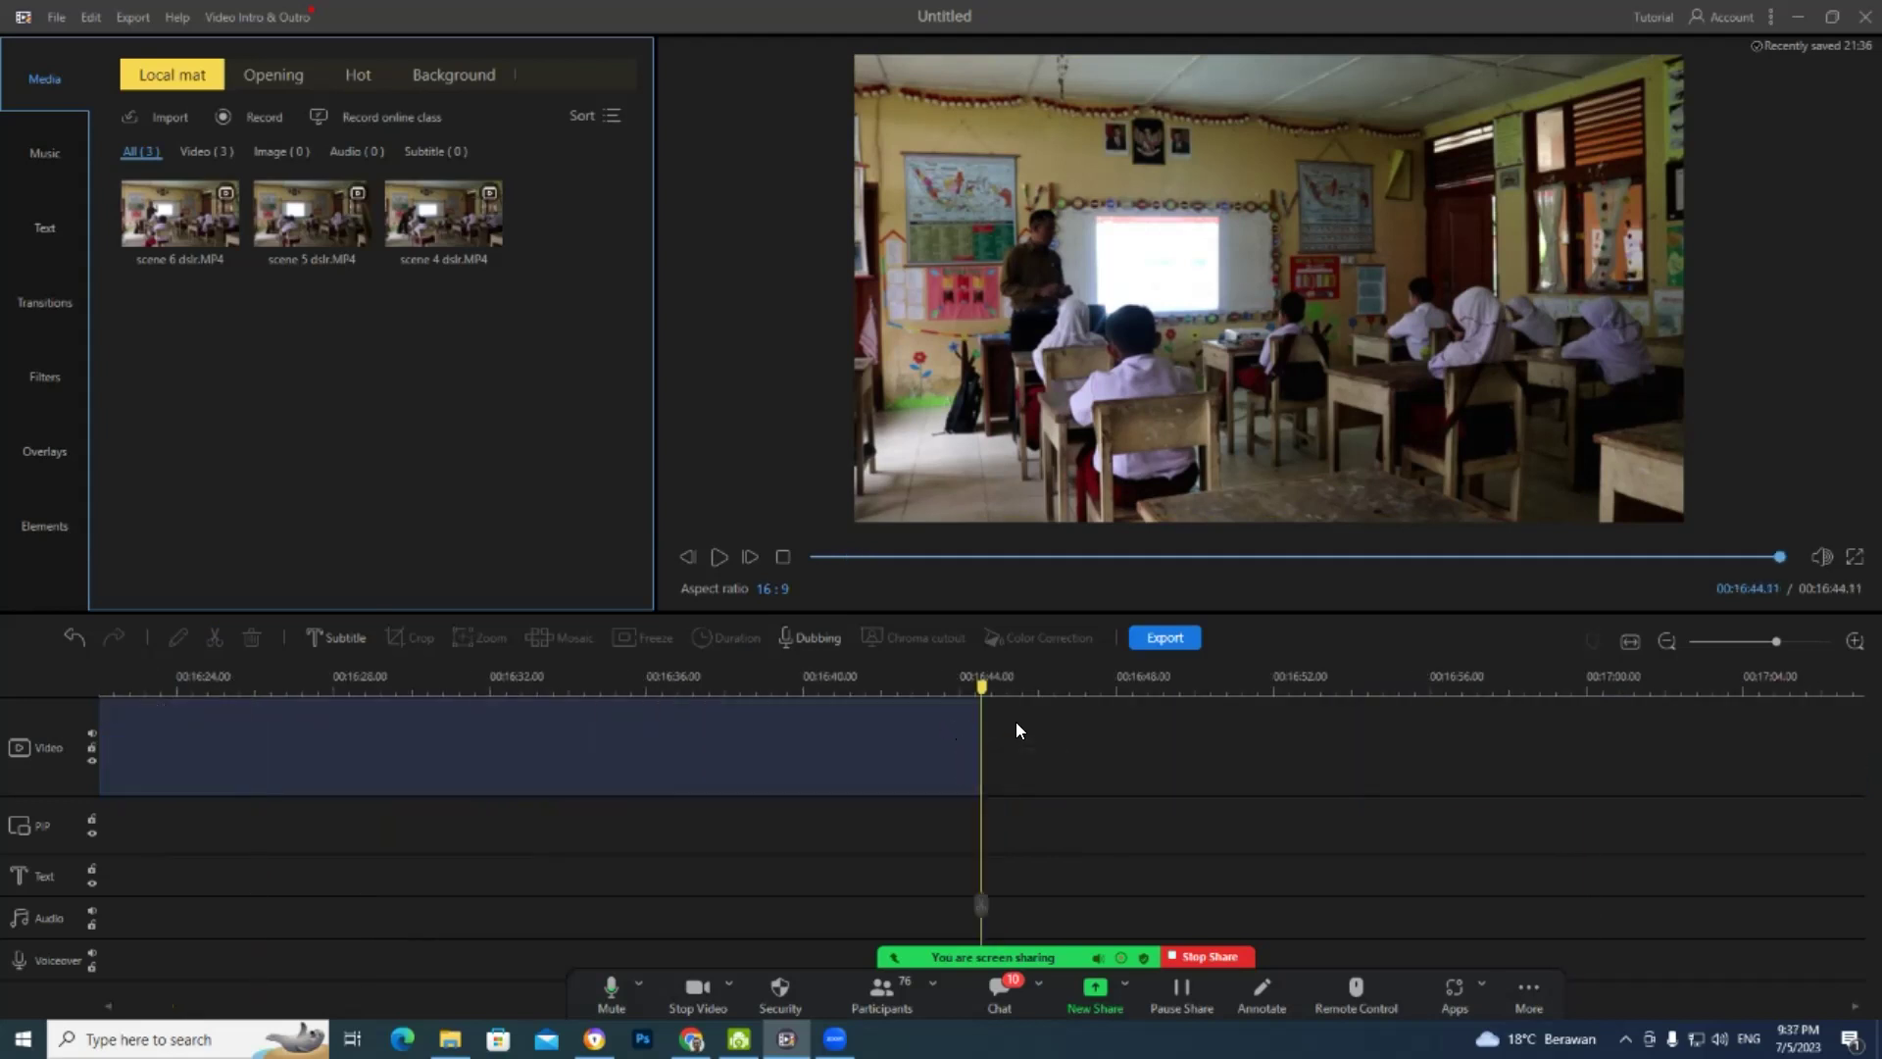
pyautogui.press('Up')
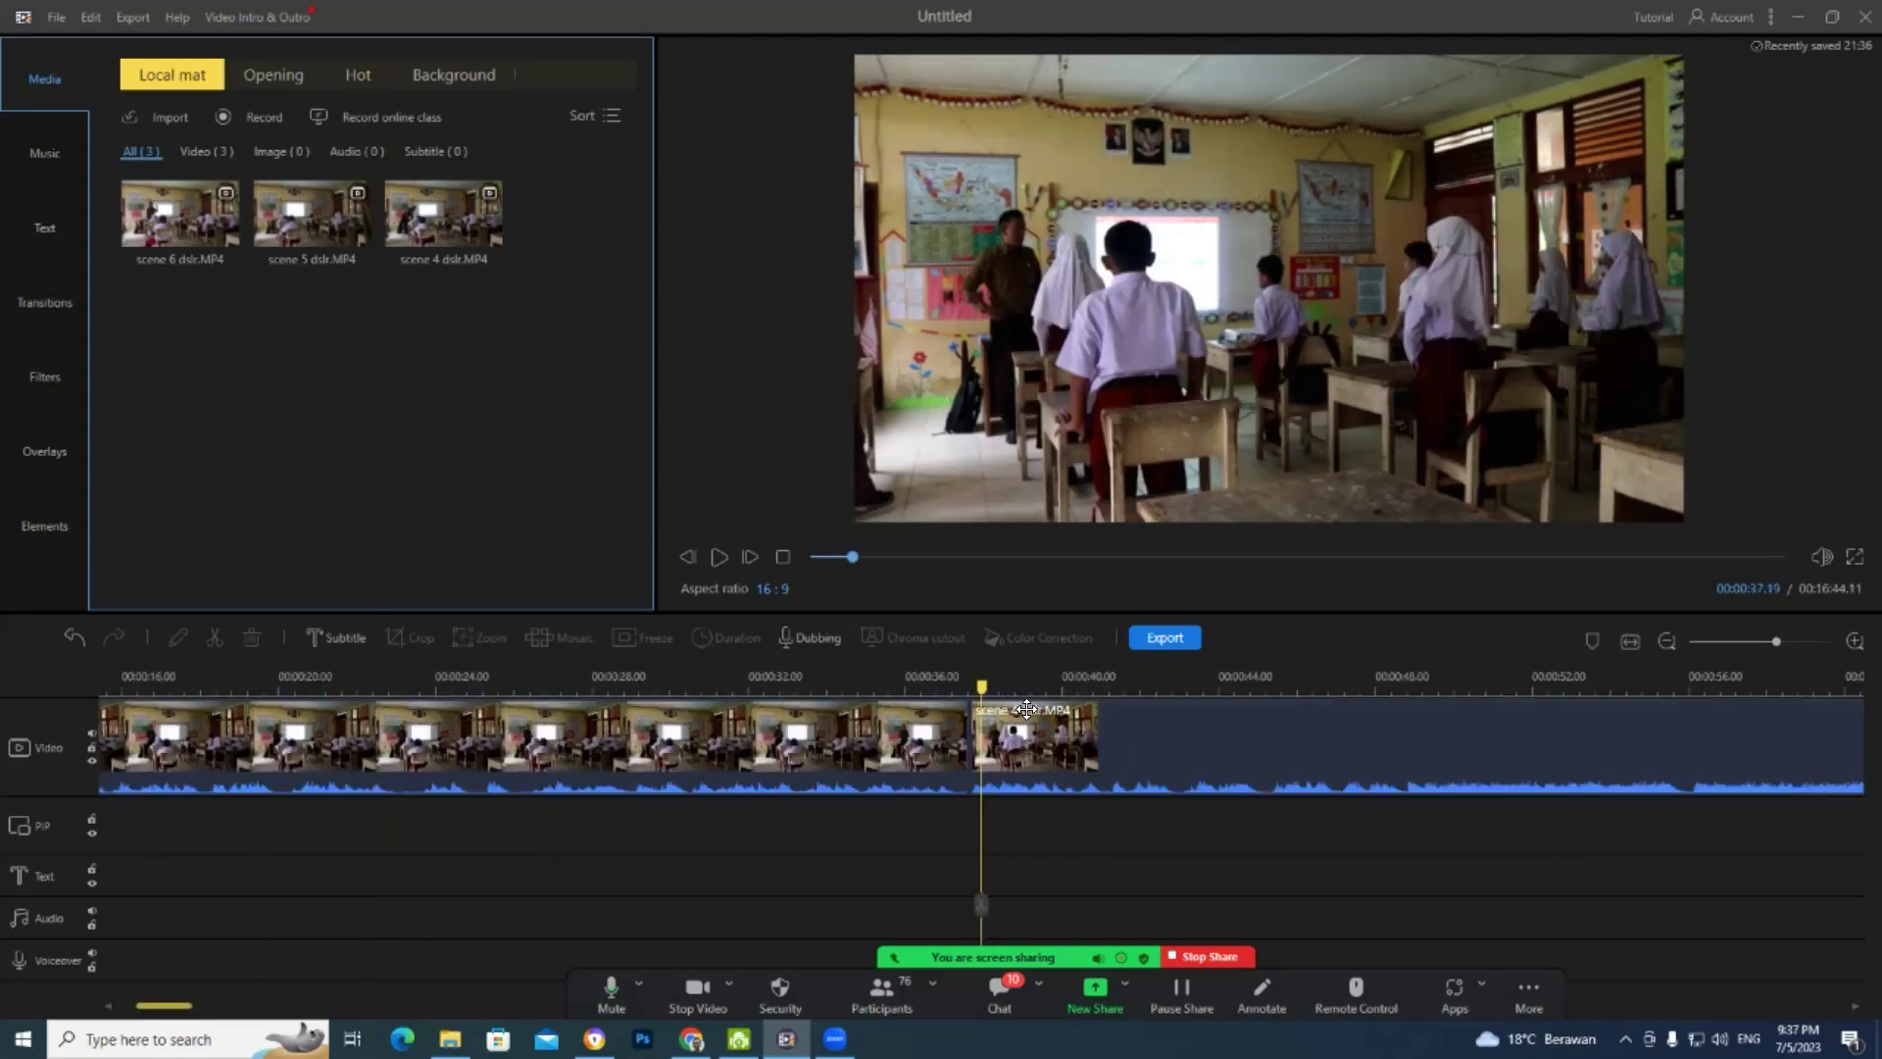
pyautogui.moveTo(982, 686); pyautogui.dragTo(946, 689)
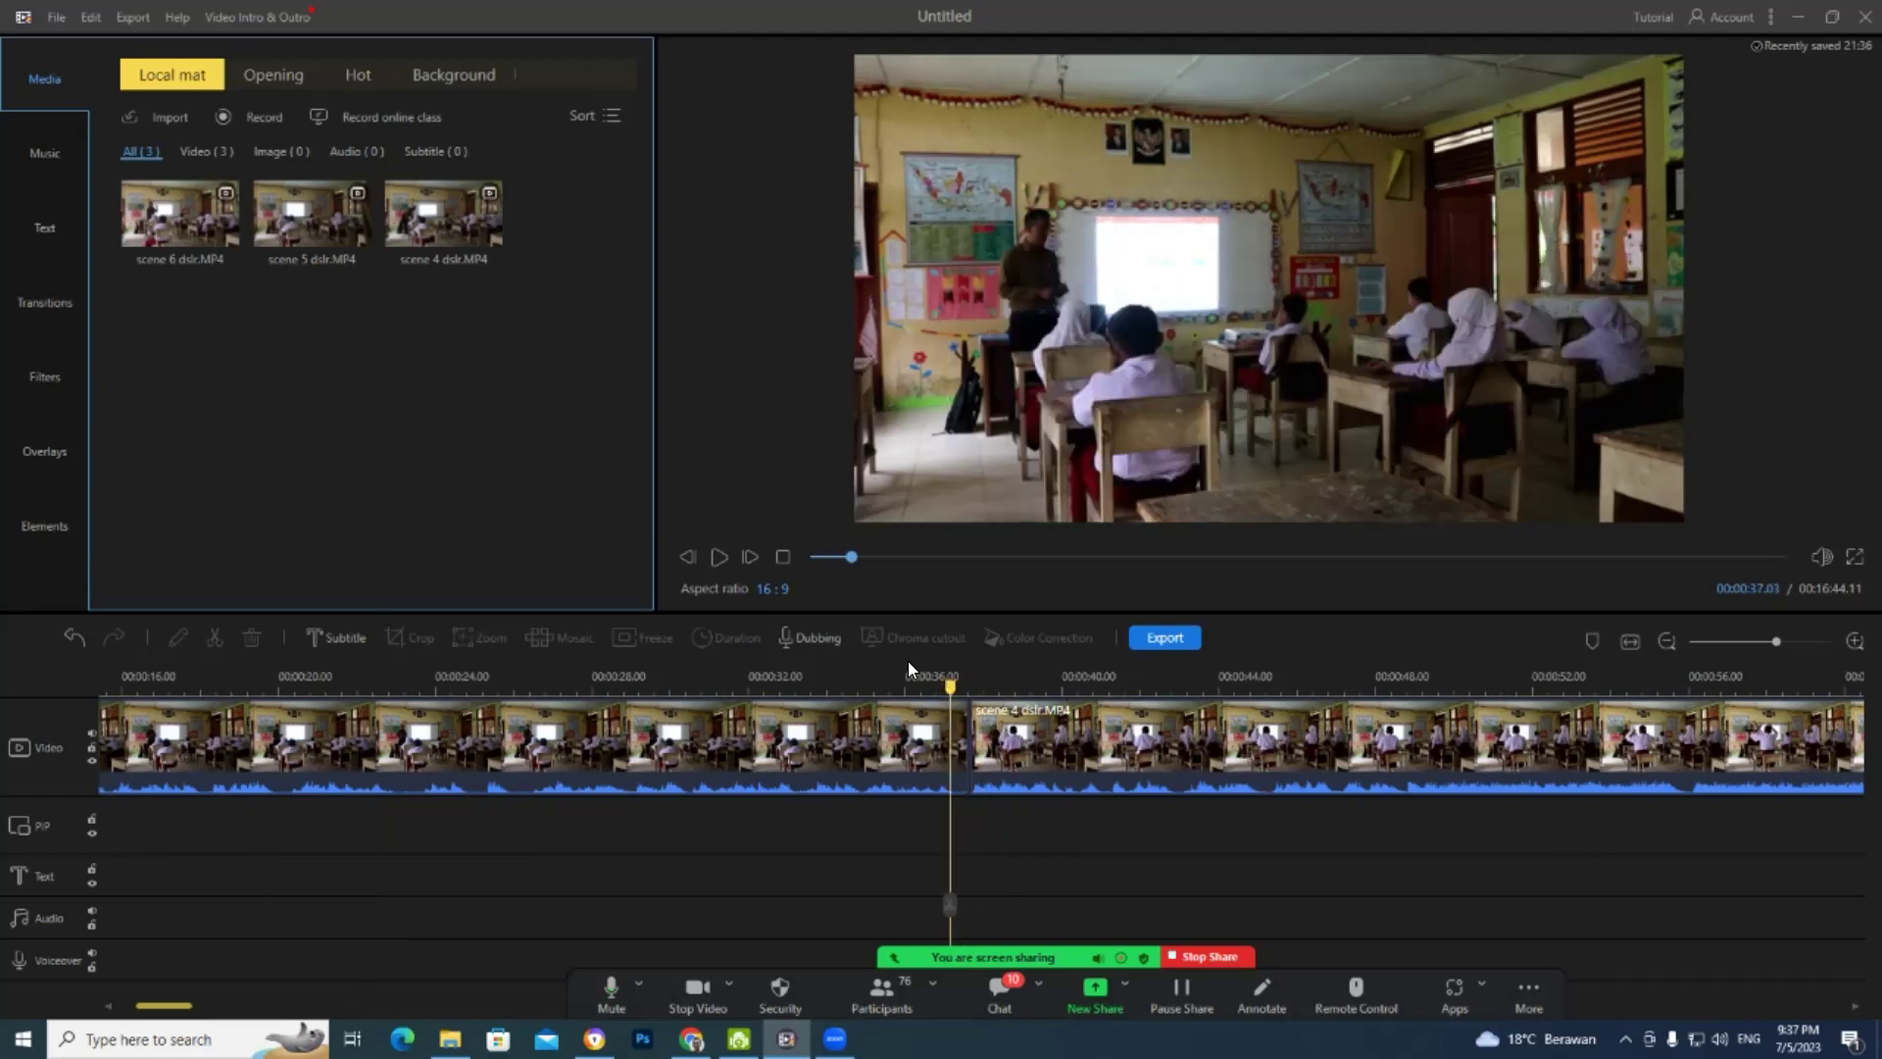
pyautogui.click(719, 559)
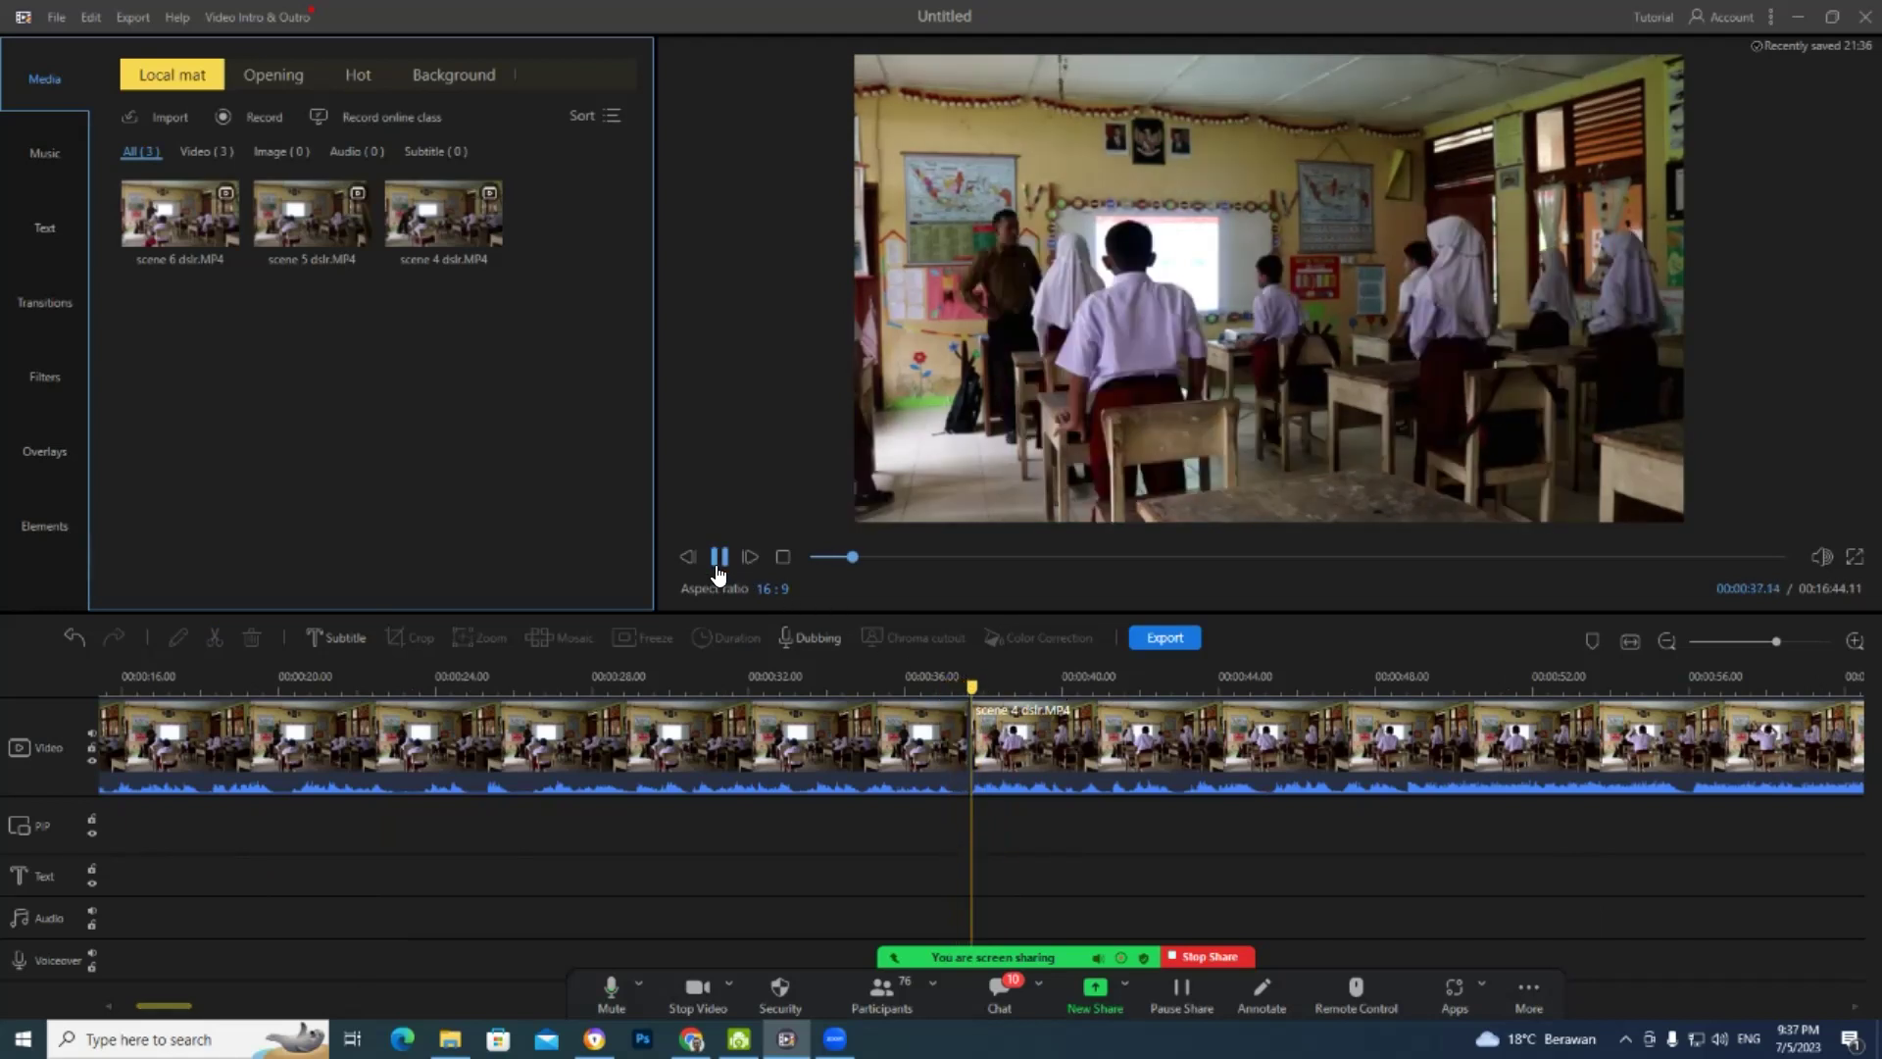
pyautogui.click(719, 557)
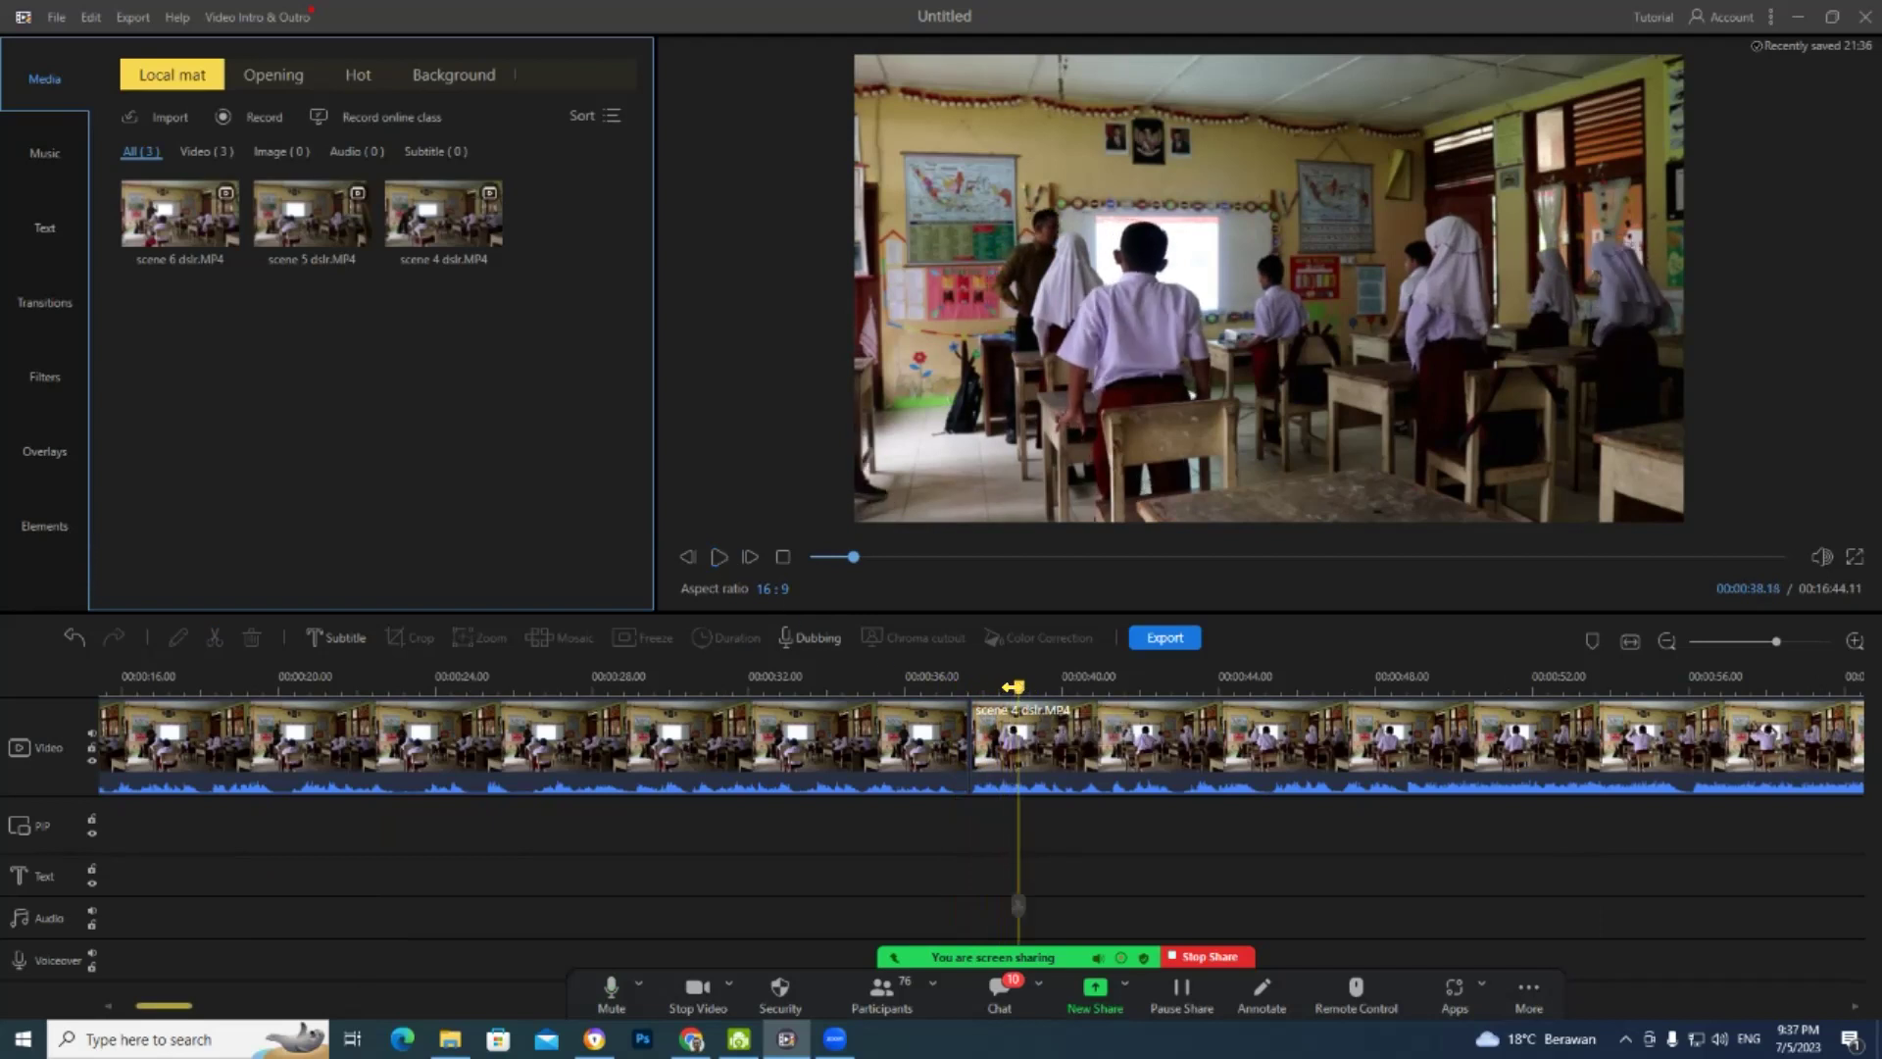
pyautogui.moveTo(951, 694); pyautogui.dragTo(795, 713)
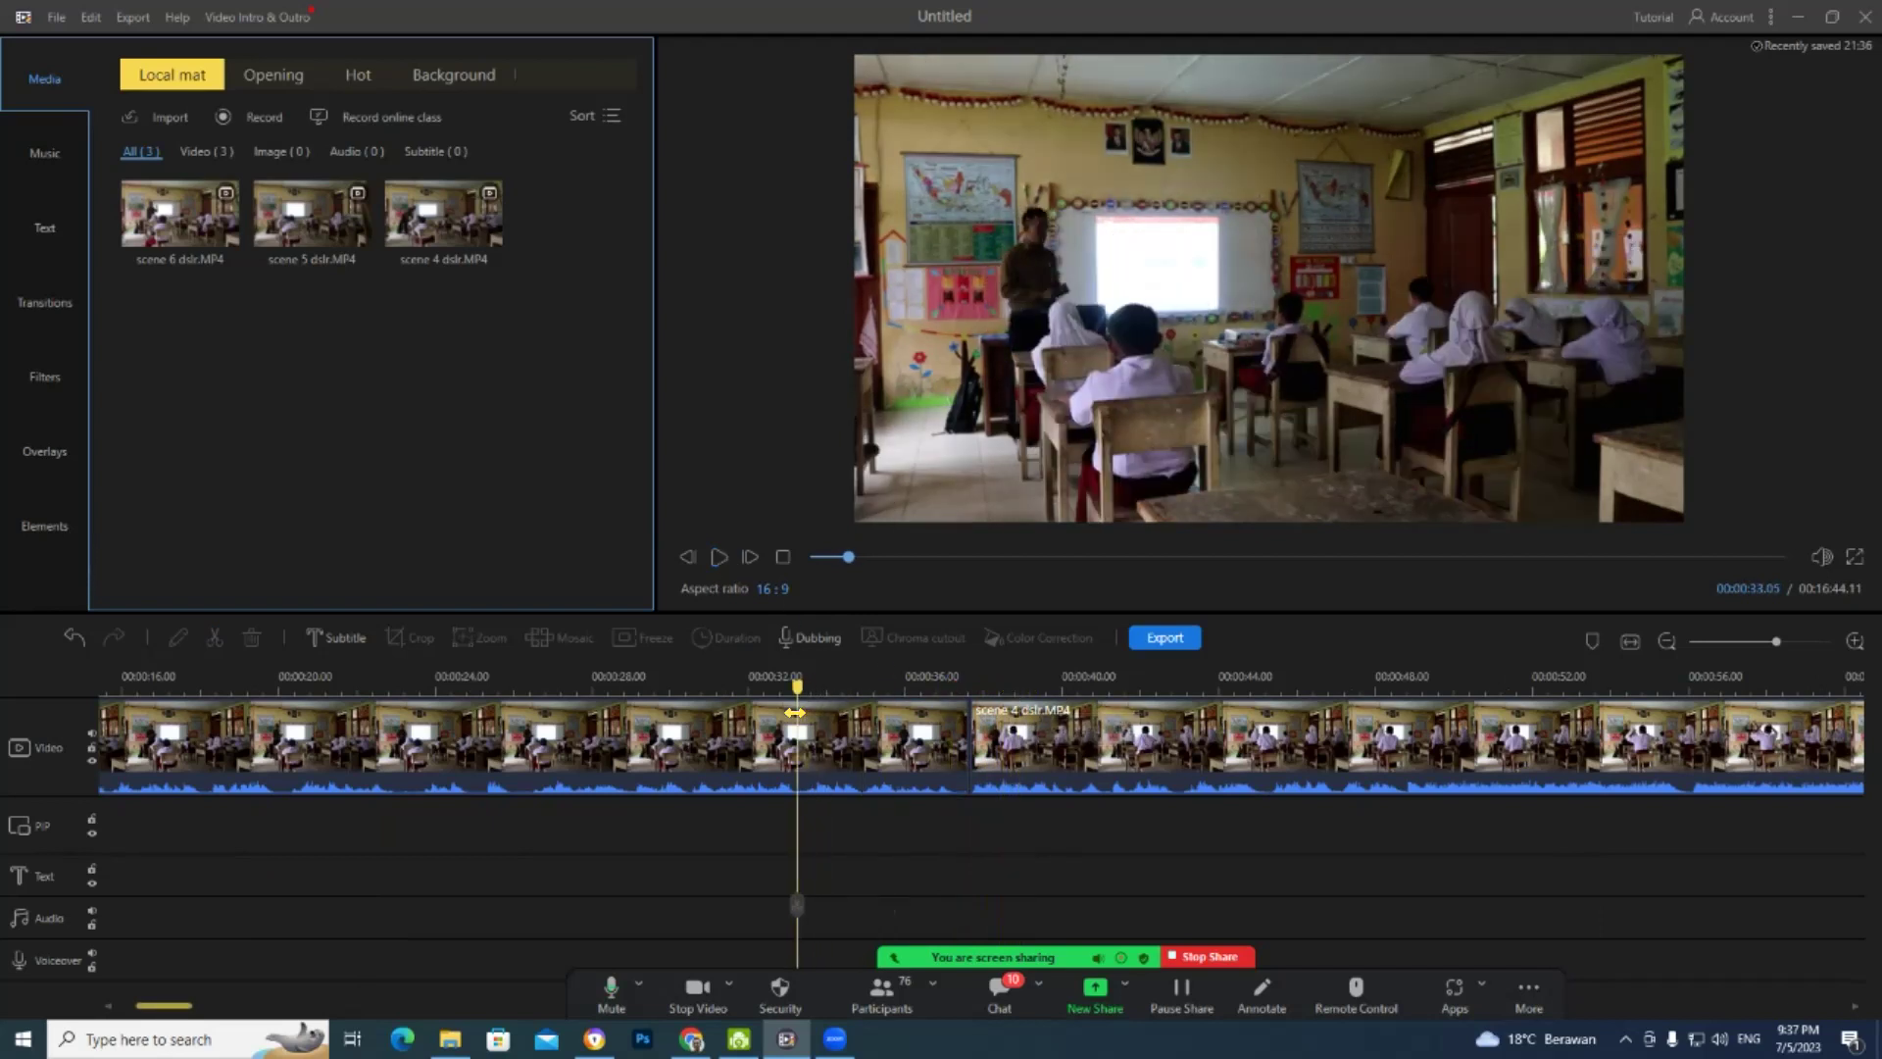
pyautogui.click(719, 557)
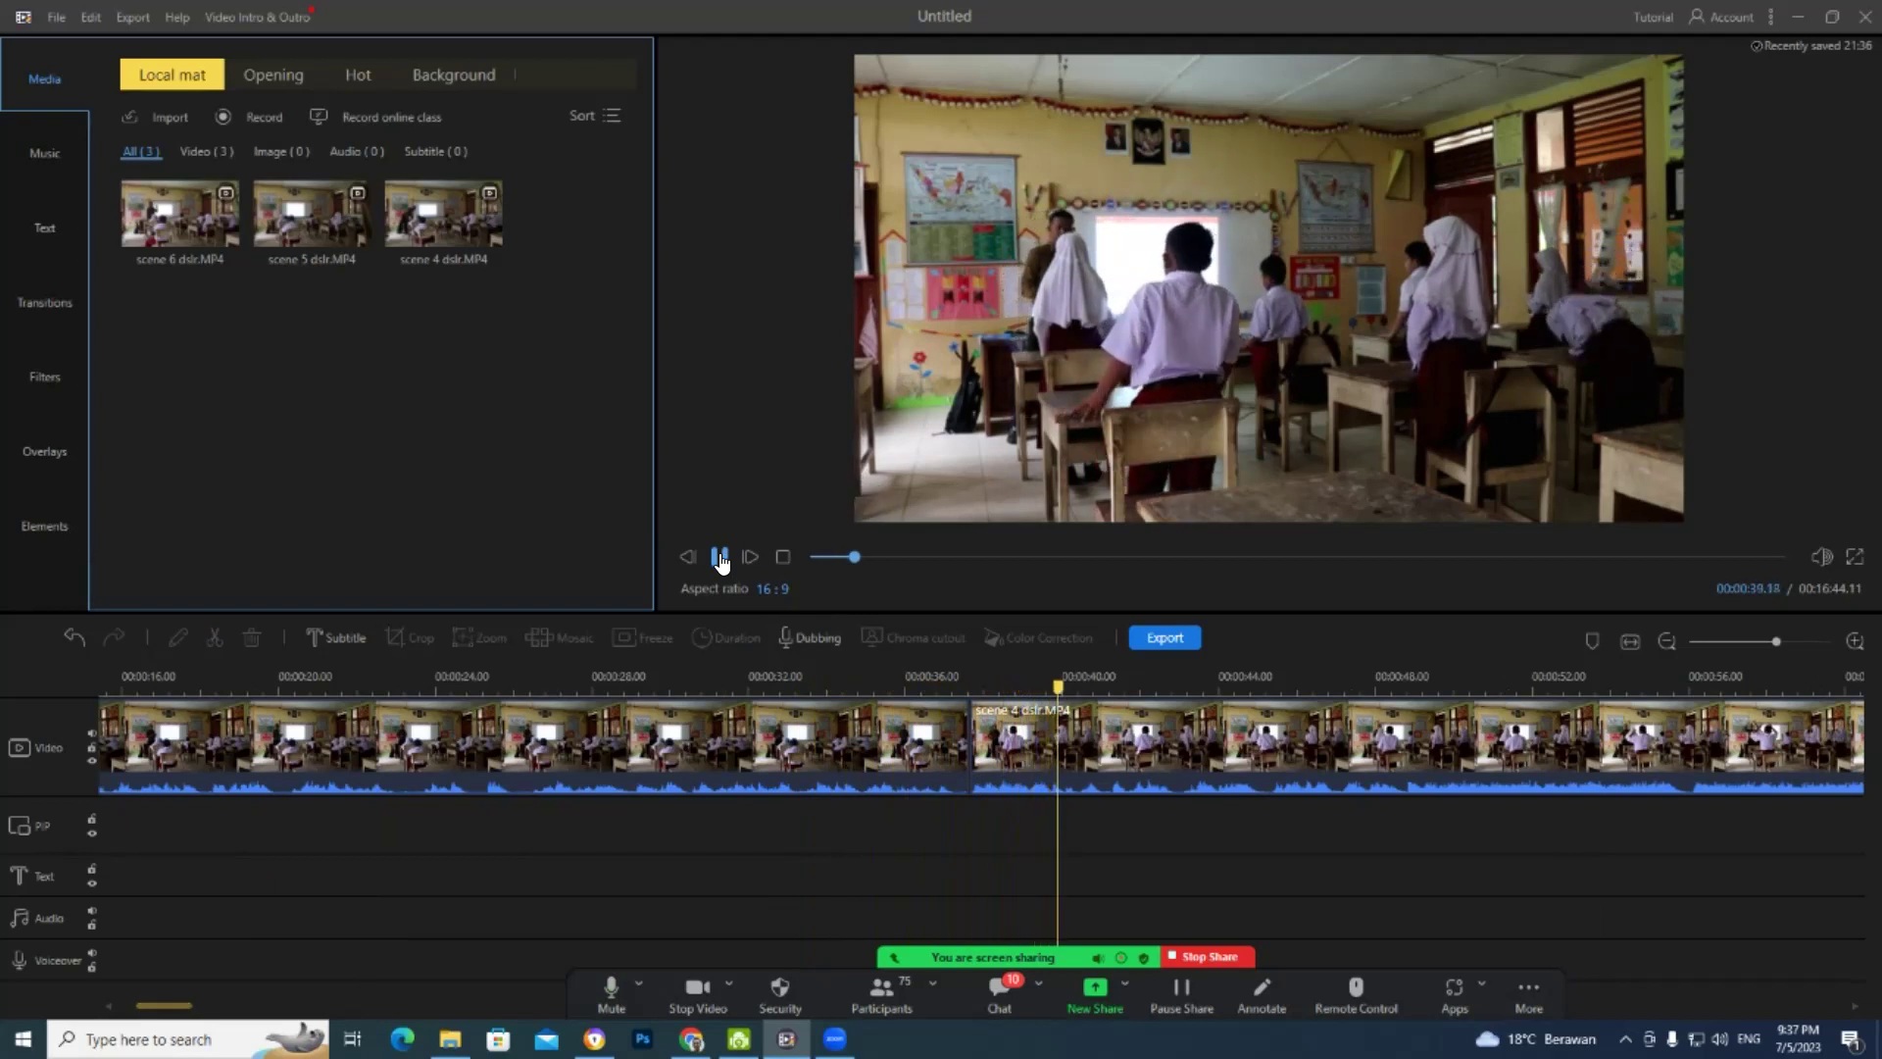
pyautogui.click(720, 559)
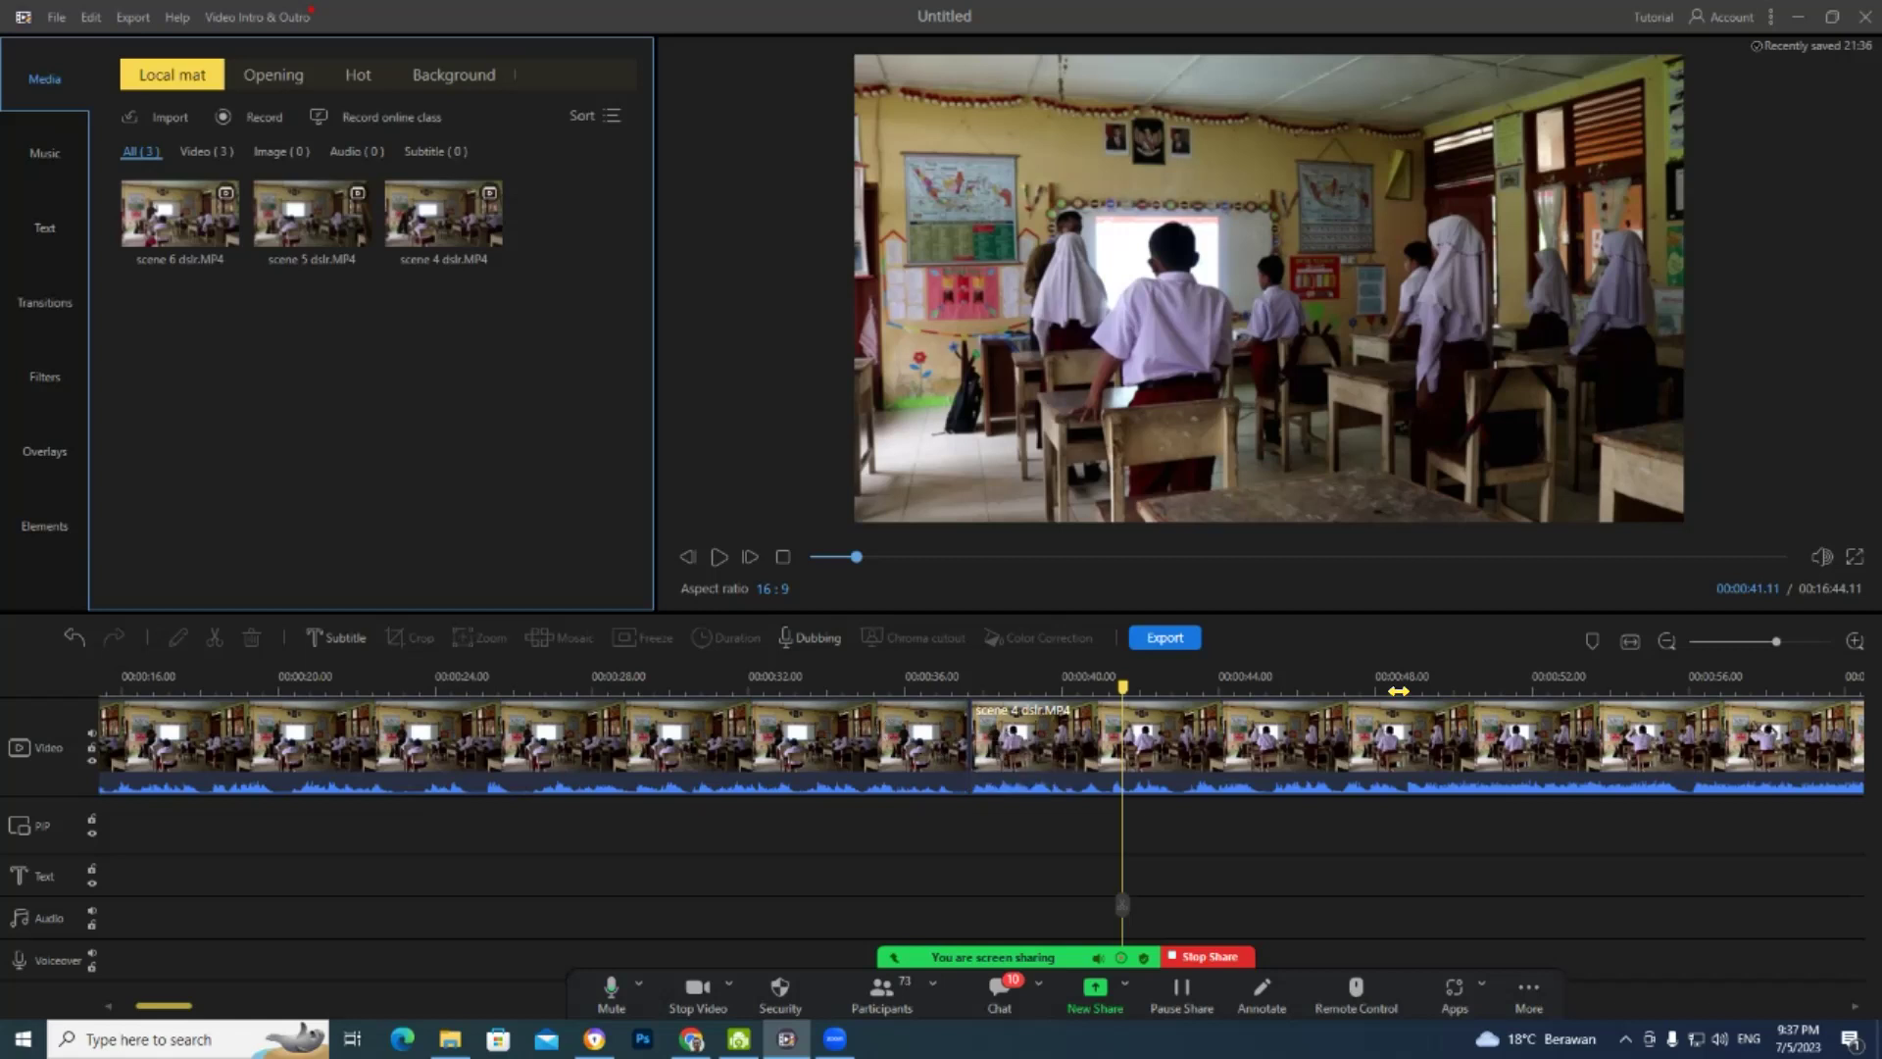
pyautogui.moveTo(1398, 691); pyautogui.dragTo(1267, 695)
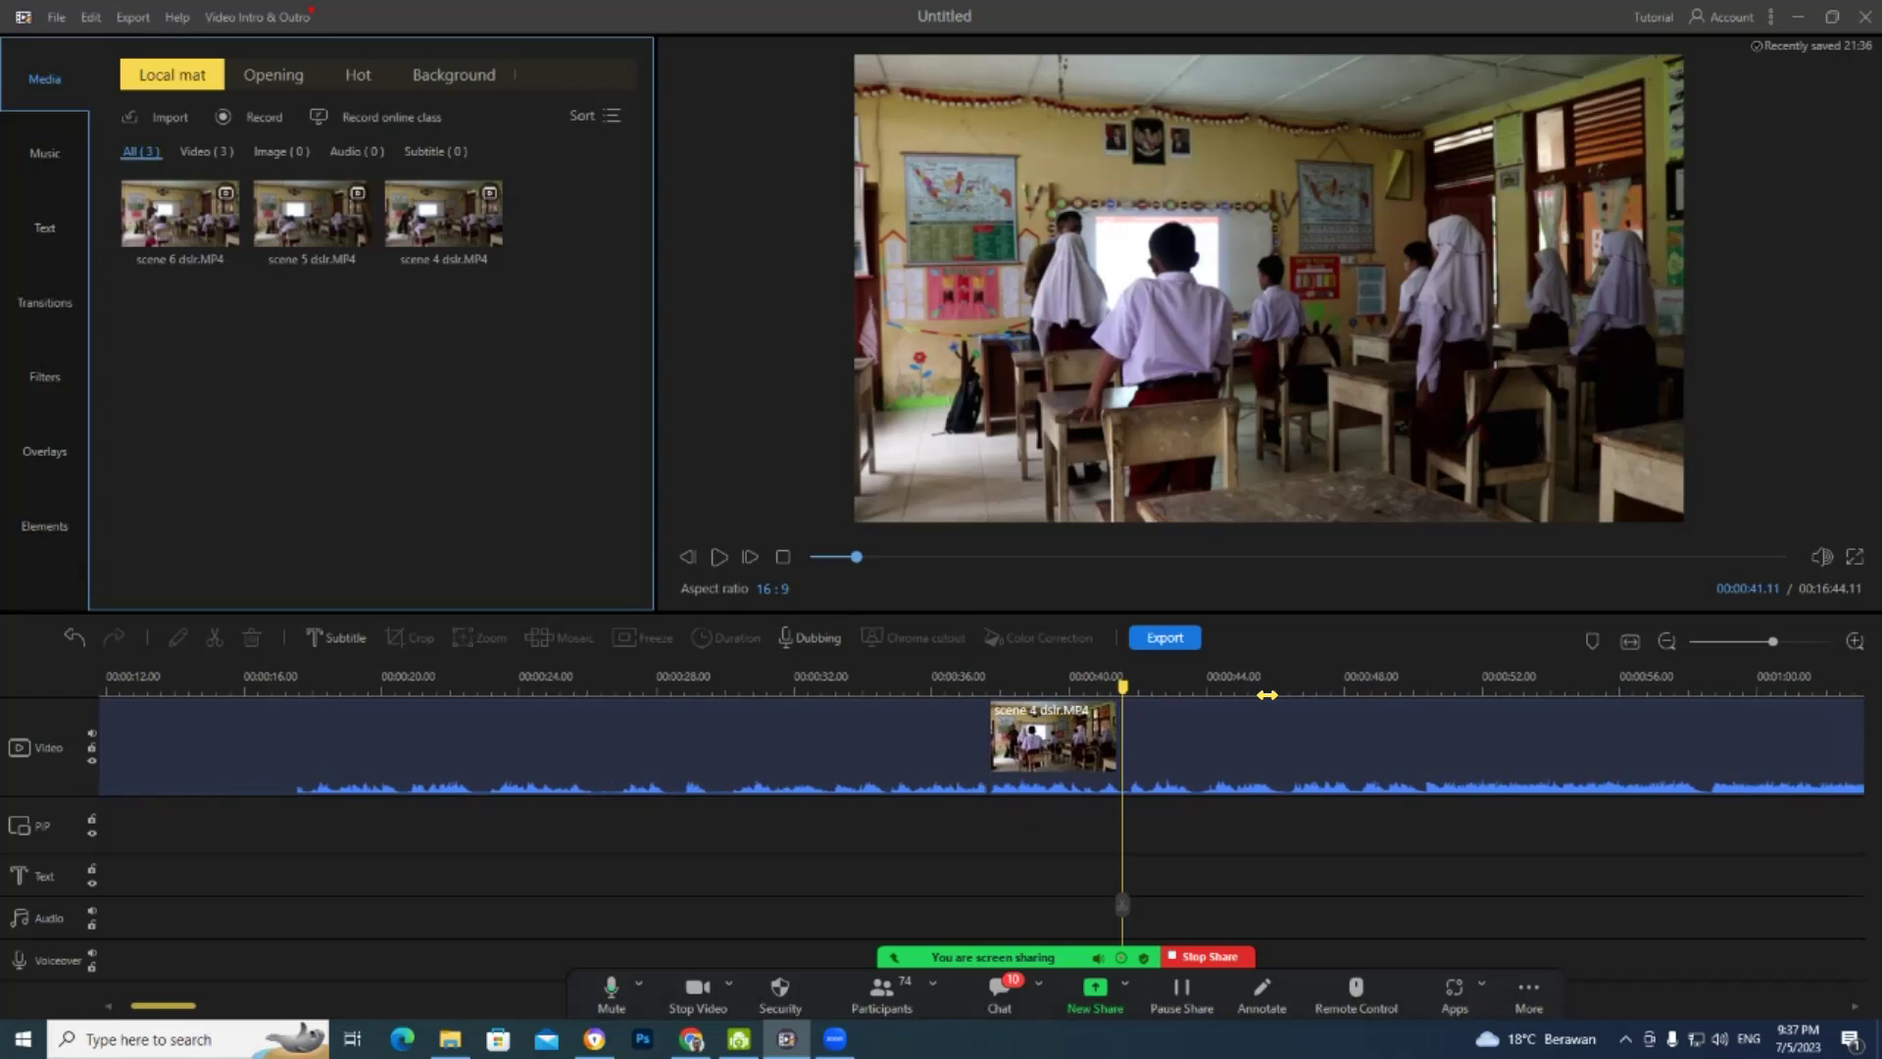
pyautogui.moveTo(1266, 695); pyautogui.dragTo(1223, 695)
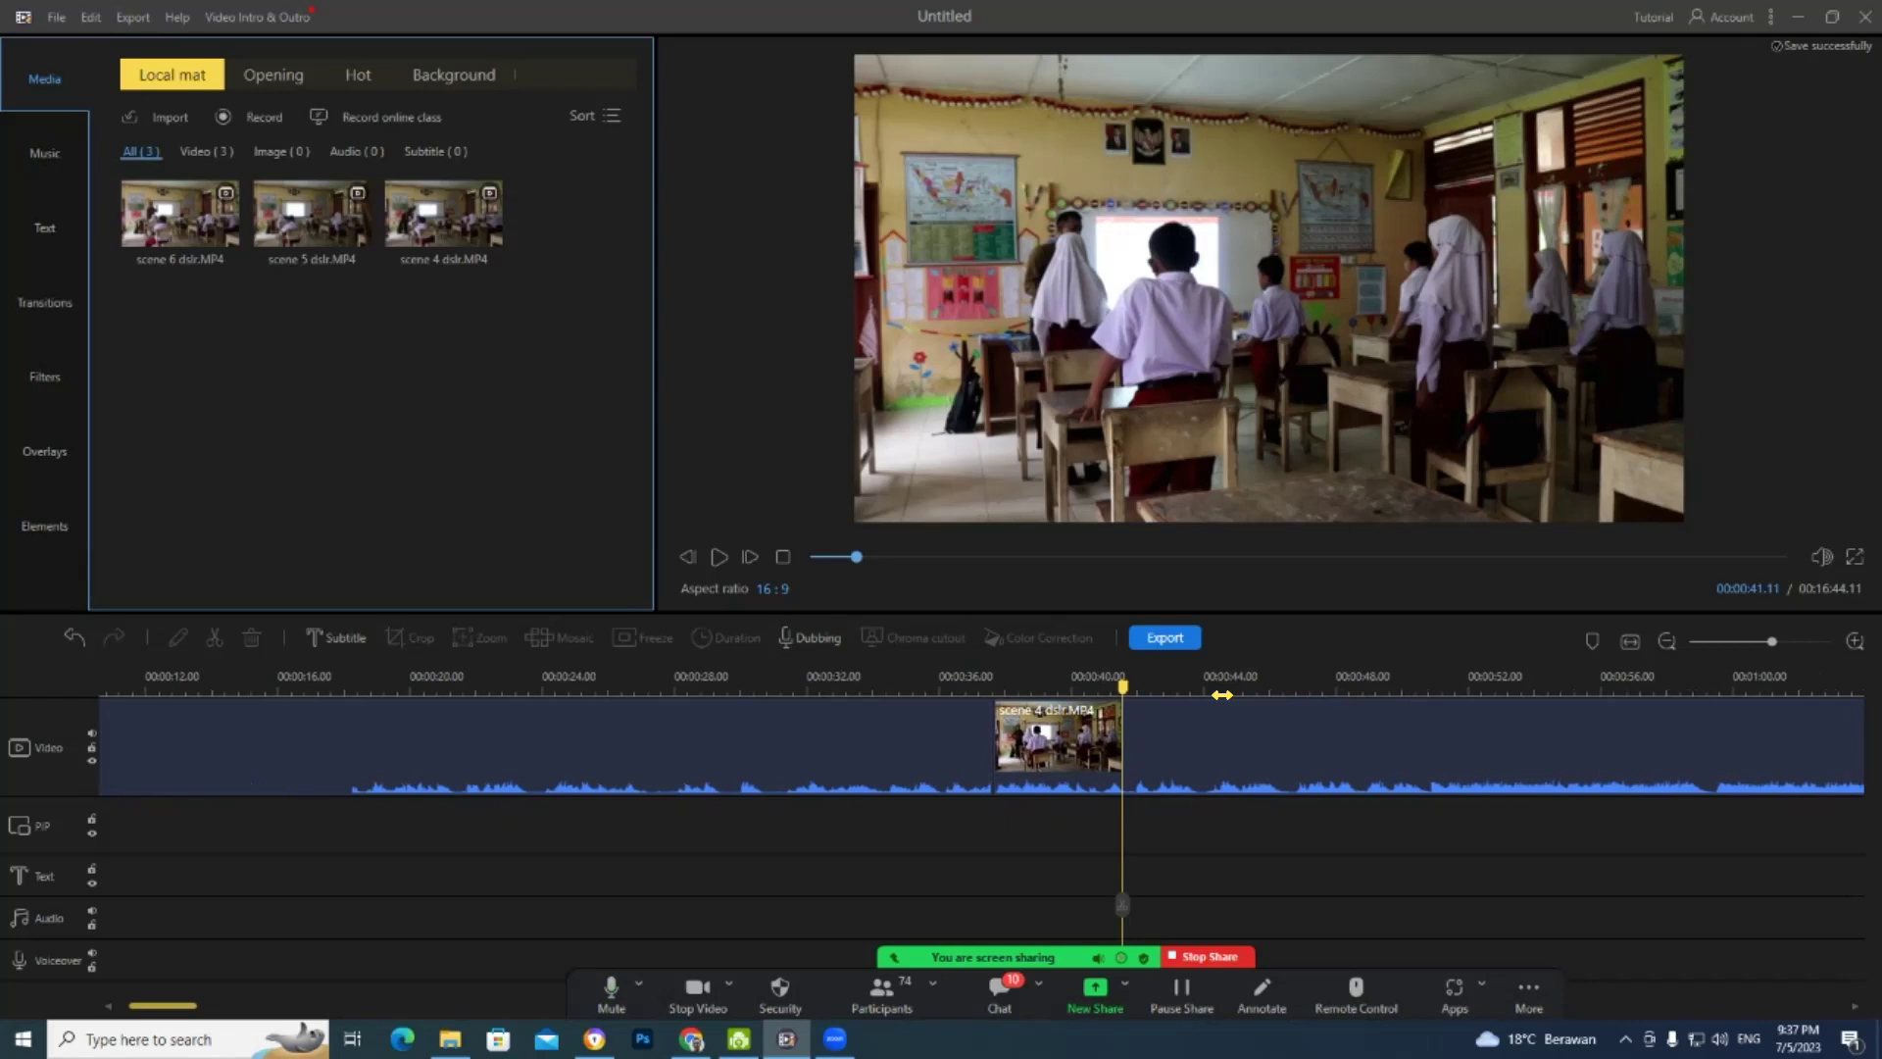
pyautogui.moveTo(1221, 695); pyautogui.dragTo(1210, 694)
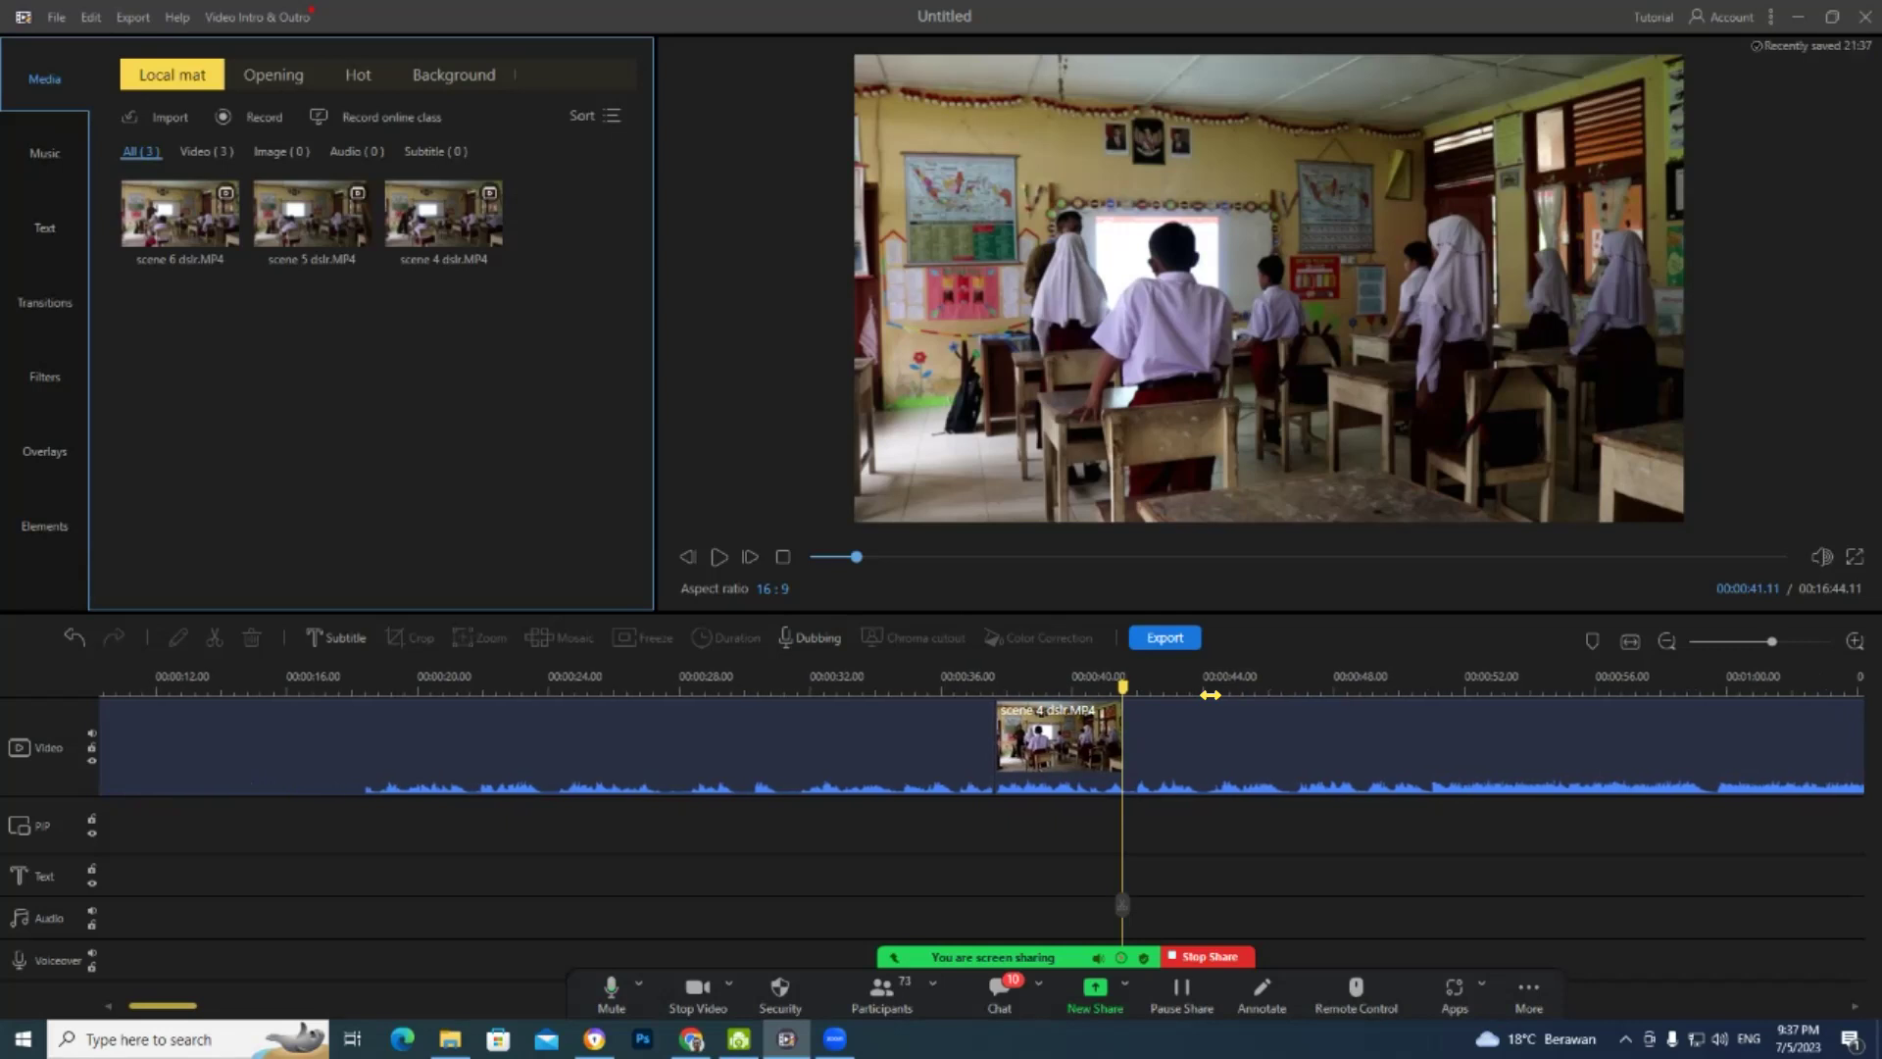
pyautogui.moveTo(1210, 695); pyautogui.dragTo(1198, 697)
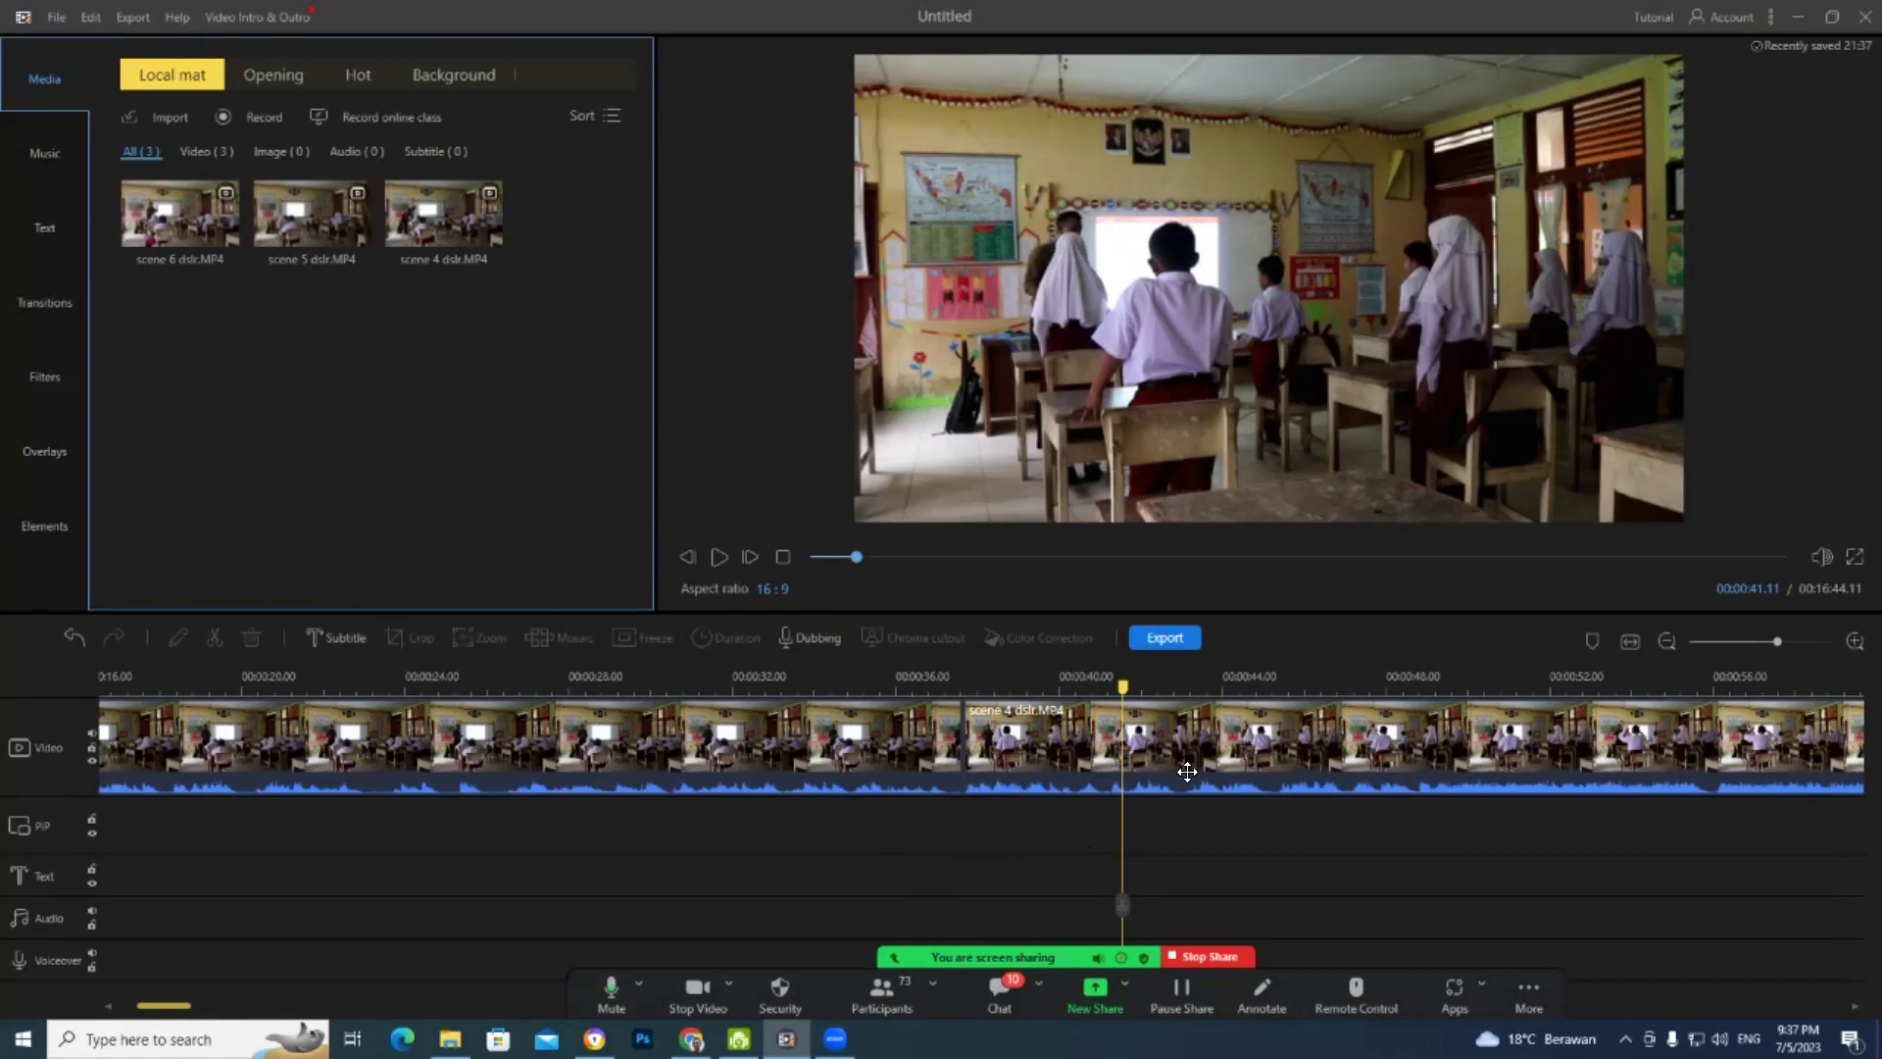
pyautogui.moveTo(1543, 685); pyautogui.dragTo(947, 687)
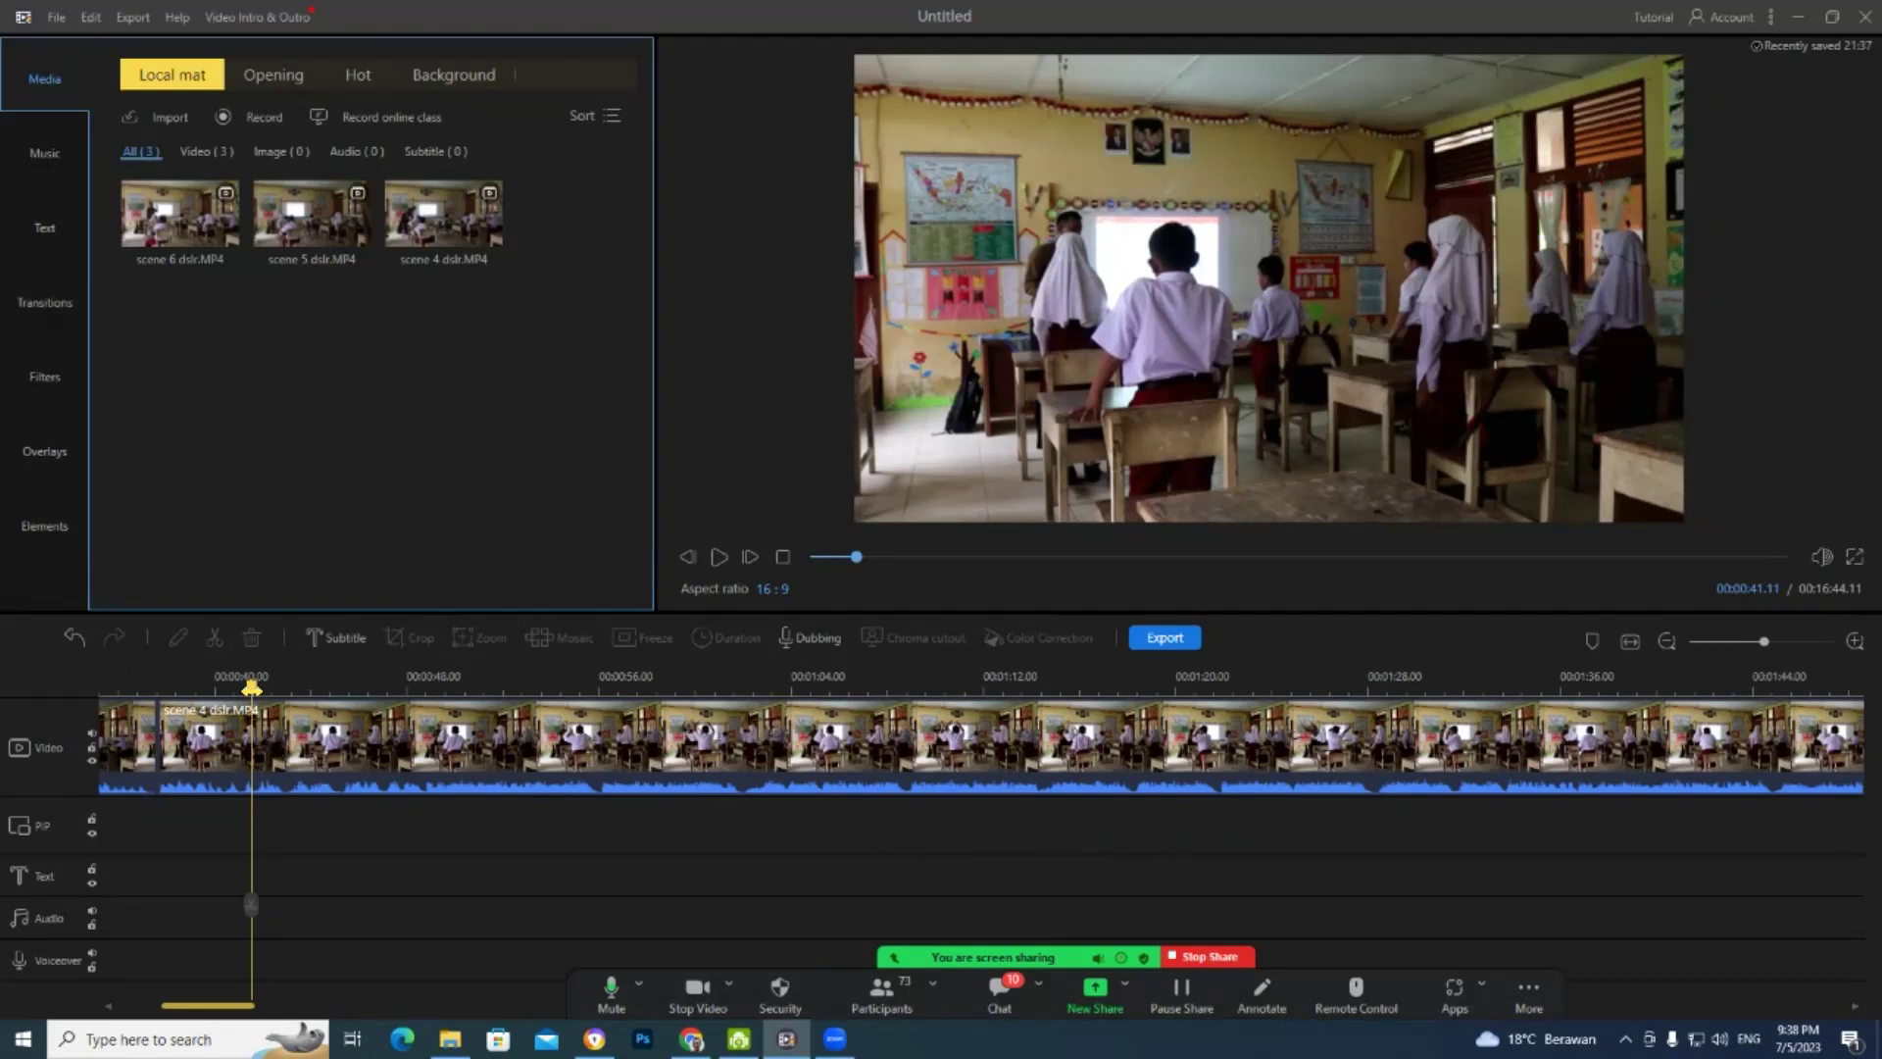
# - Place the playhead at 00:00:36.10, just before the scene 4 dslr join, and enlarge the timeline around it
pyautogui.moveTo(252, 689); pyautogui.dragTo(161, 701)
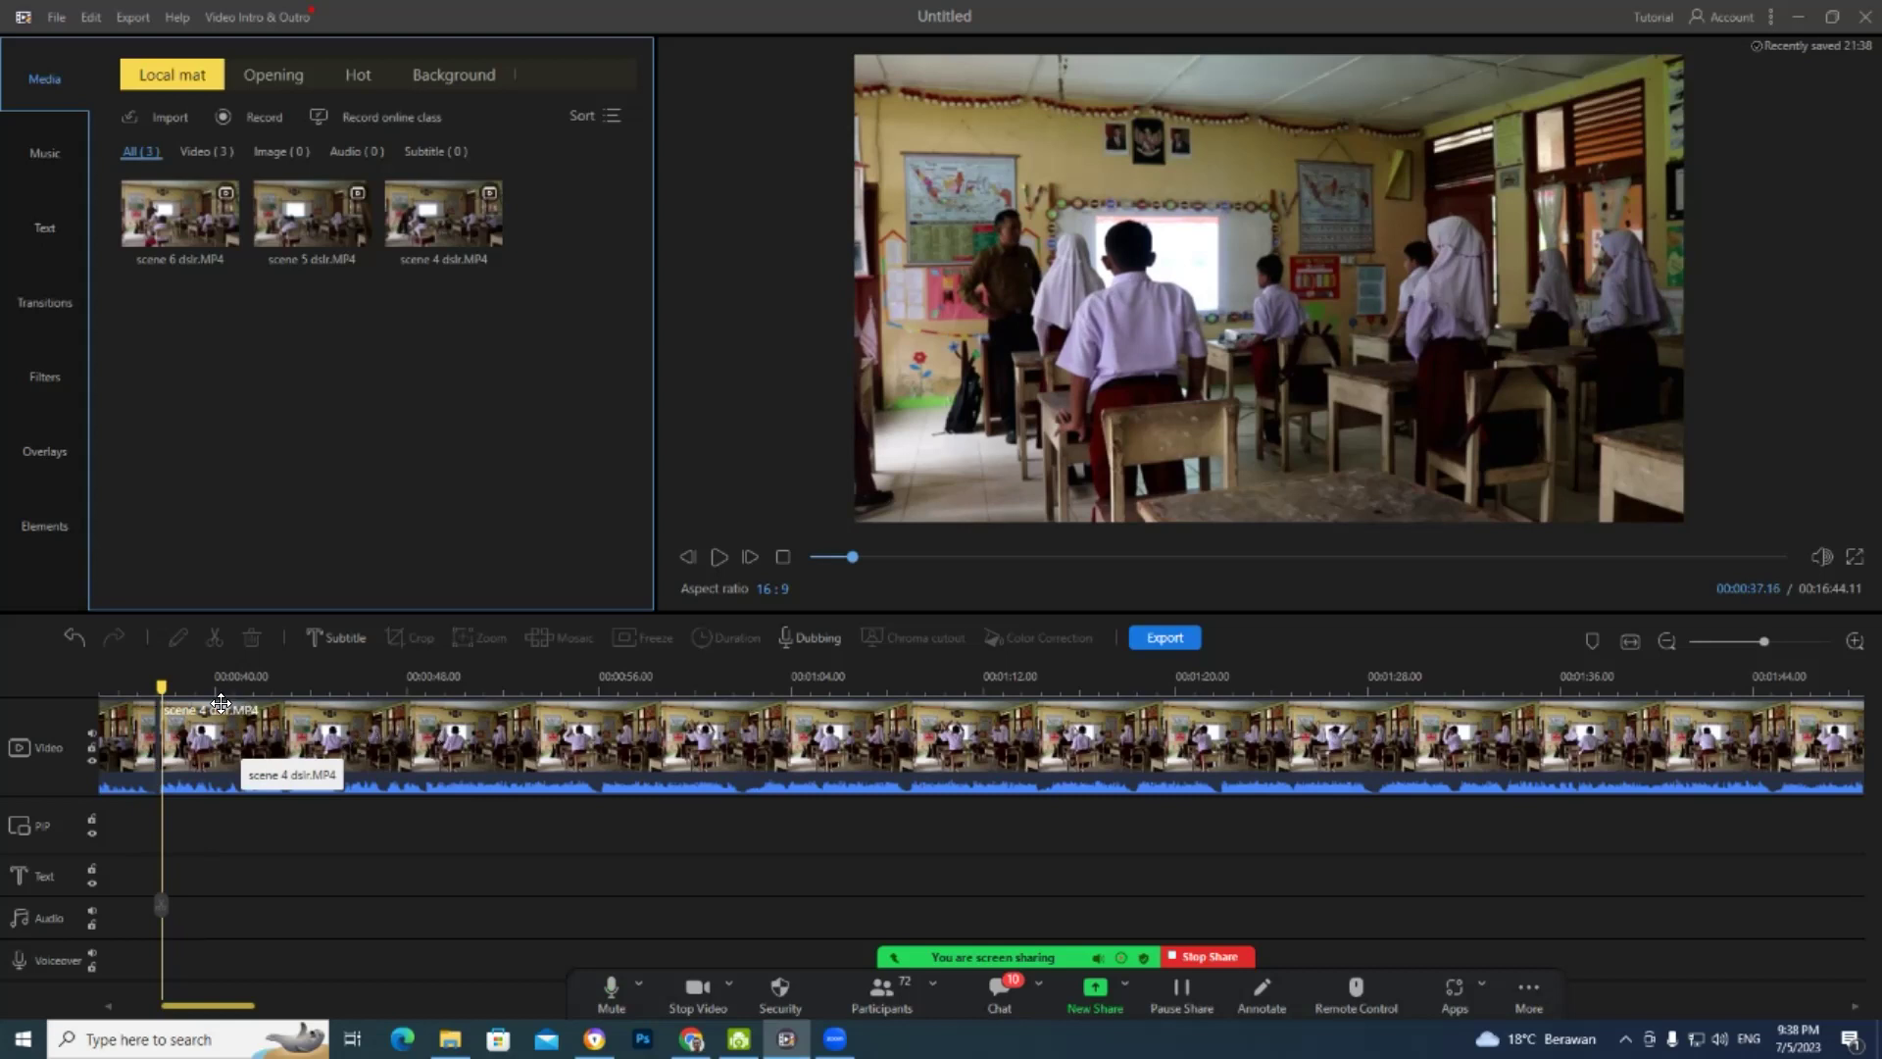
pyautogui.moveTo(162, 685); pyautogui.dragTo(128, 726)
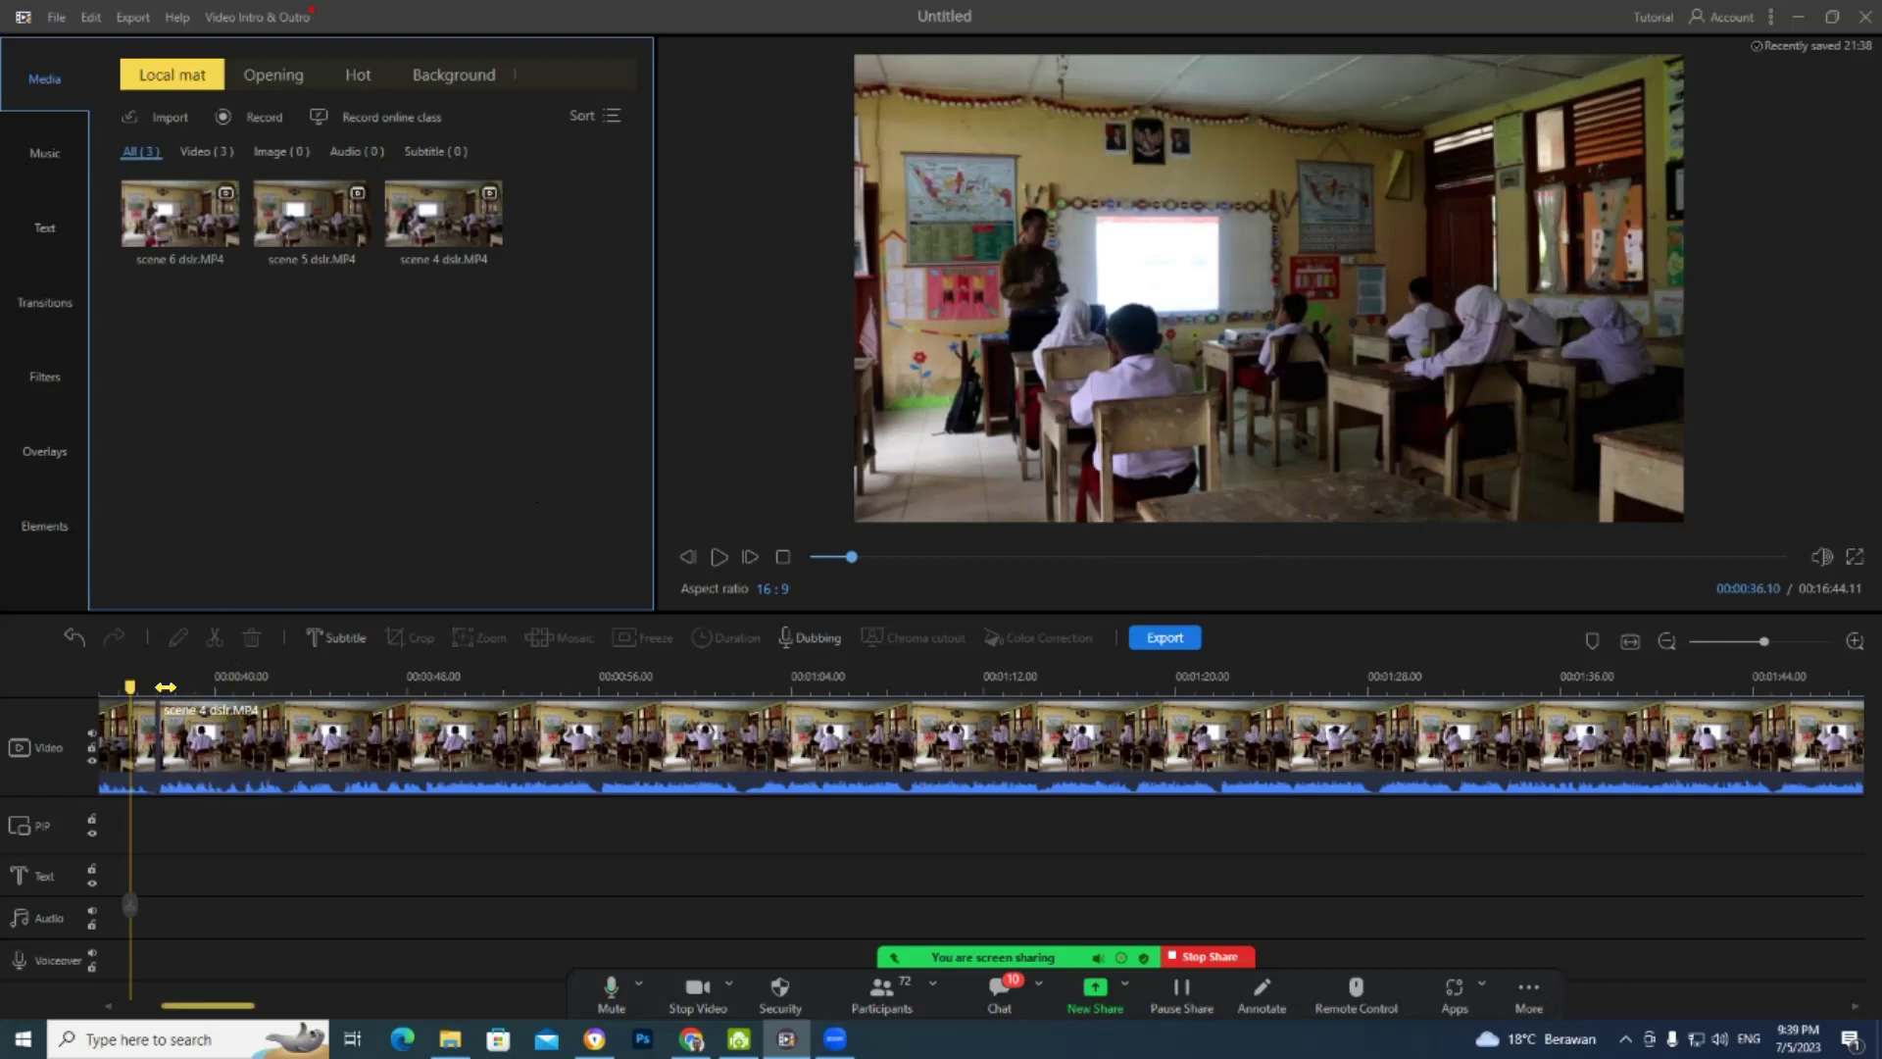
pyautogui.scroll(3, 229, 676)
pyautogui.scroll(-1, 410, 684)
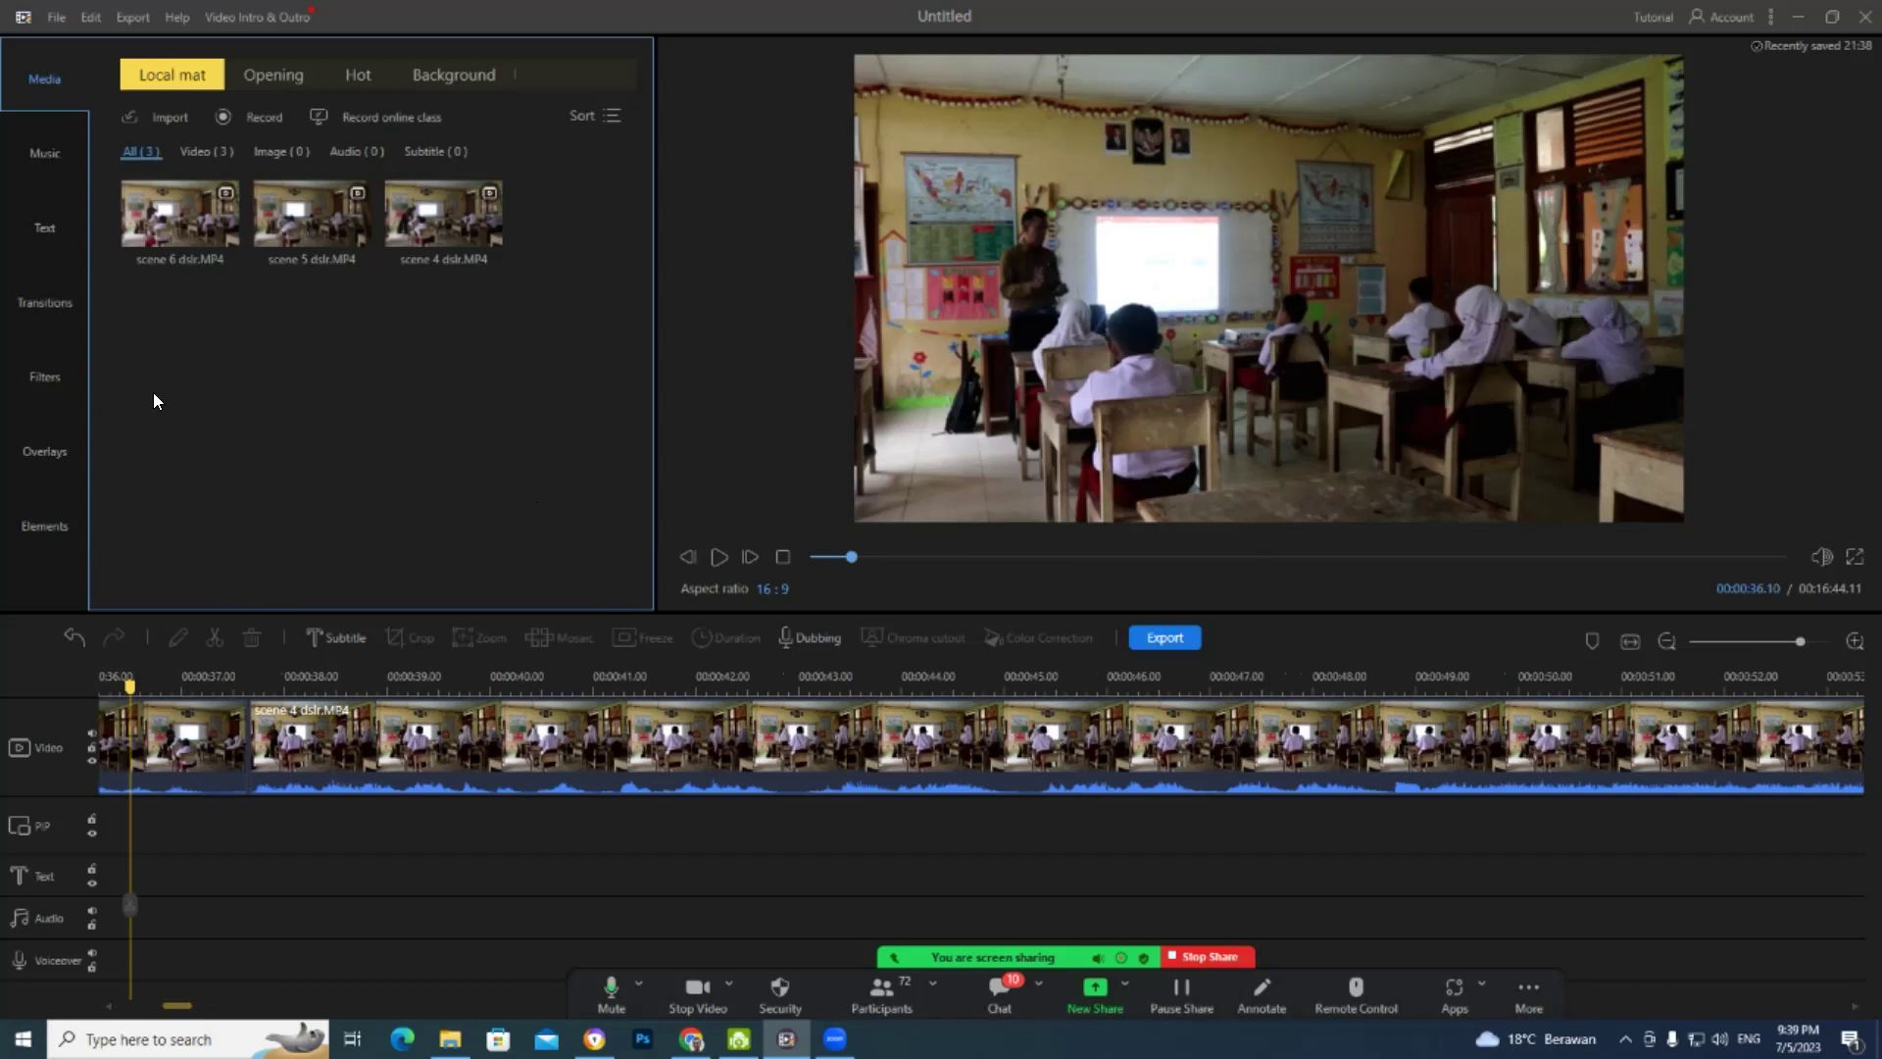
# - Download the Dissolve transition and apply it at the join between the two scene 4 dslr parts
pyautogui.click(47, 299)
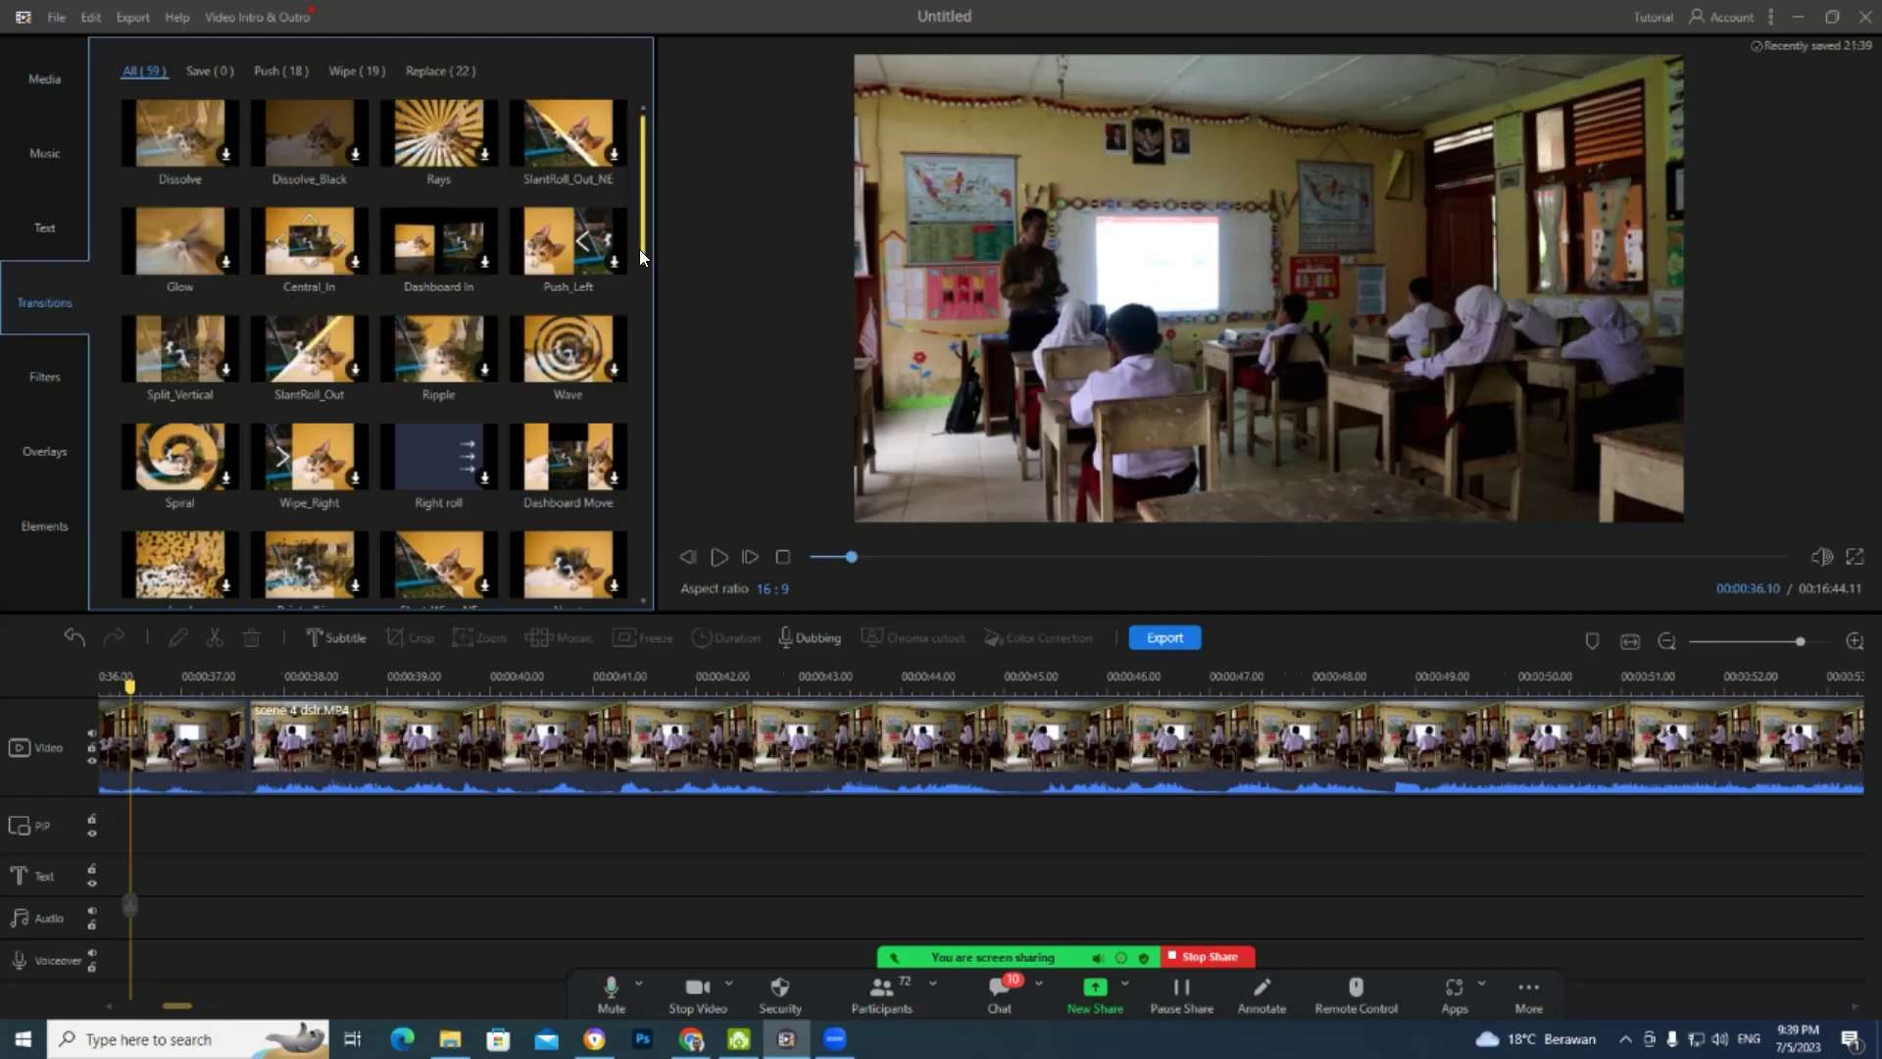
pyautogui.moveTo(640, 251)
pyautogui.mouseDown()
pyautogui.moveTo(645, 333)
pyautogui.moveTo(635, 228)
pyautogui.mouseUp()
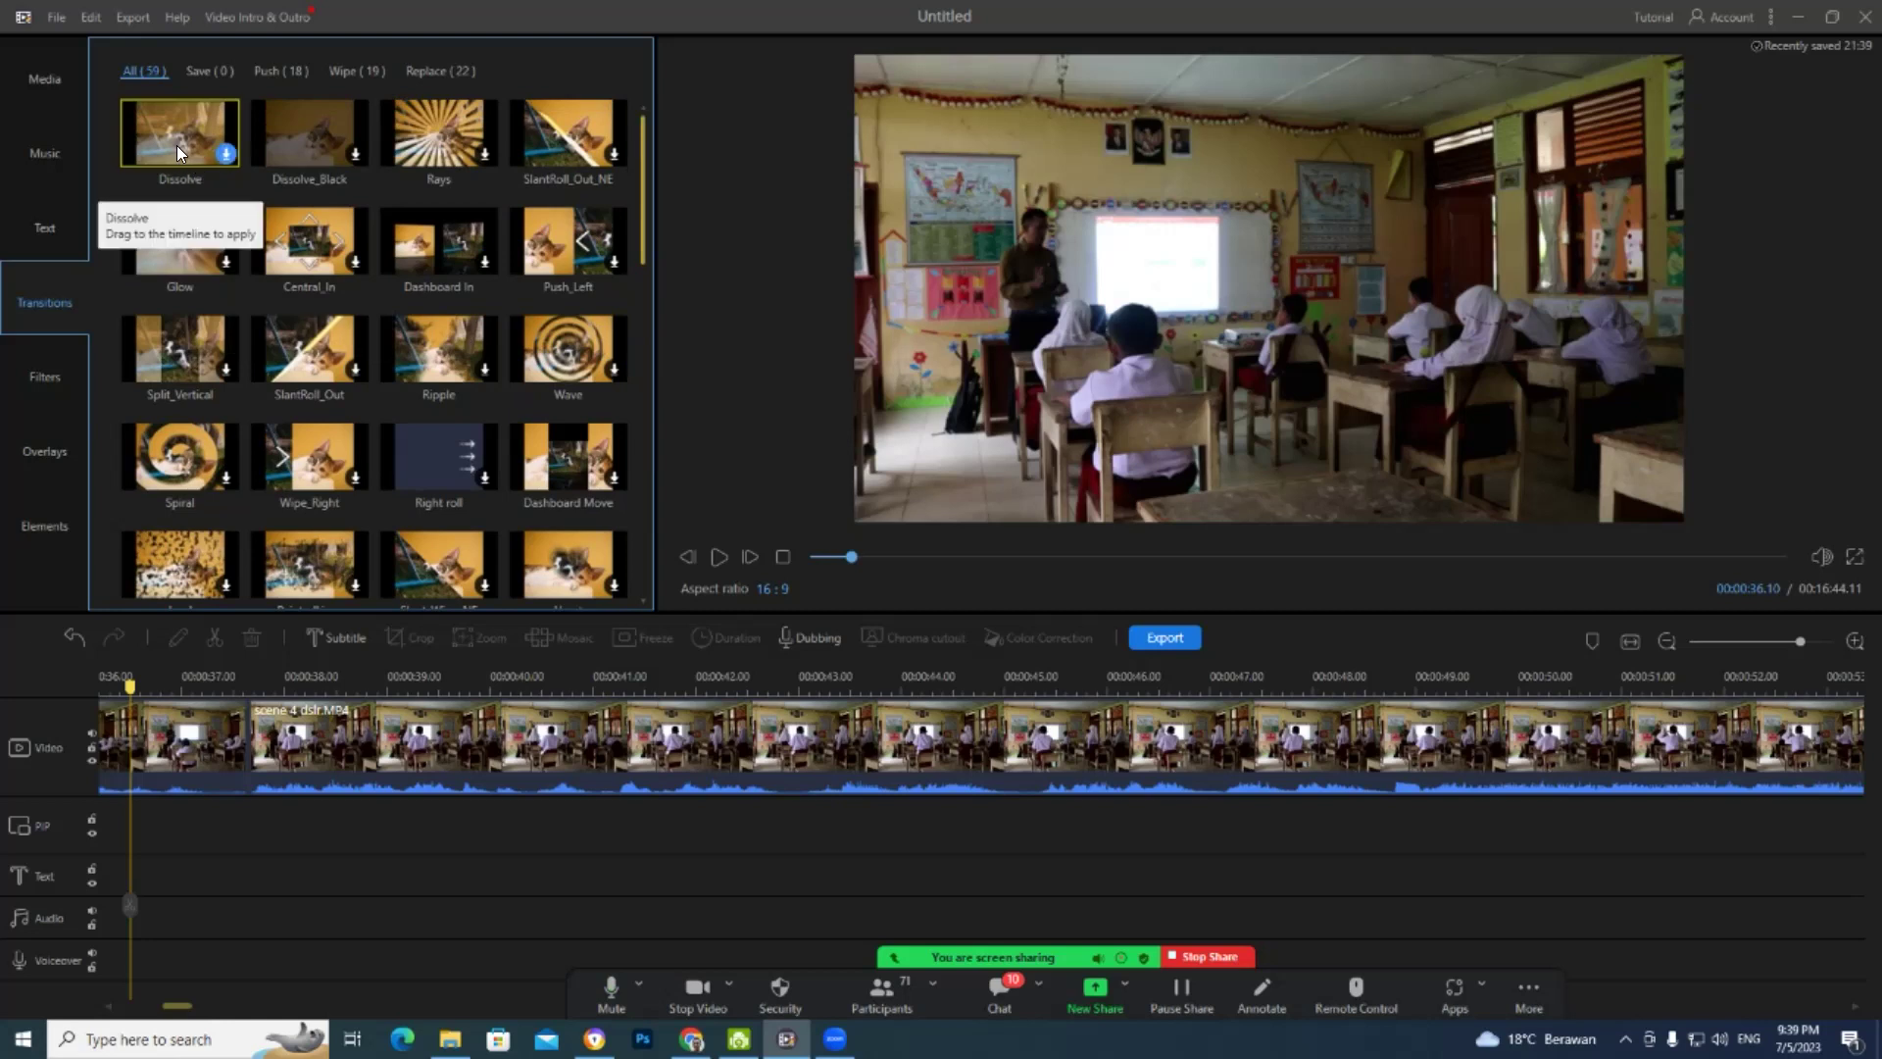
pyautogui.click(176, 145)
pyautogui.moveTo(172, 138); pyautogui.dragTo(200, 293)
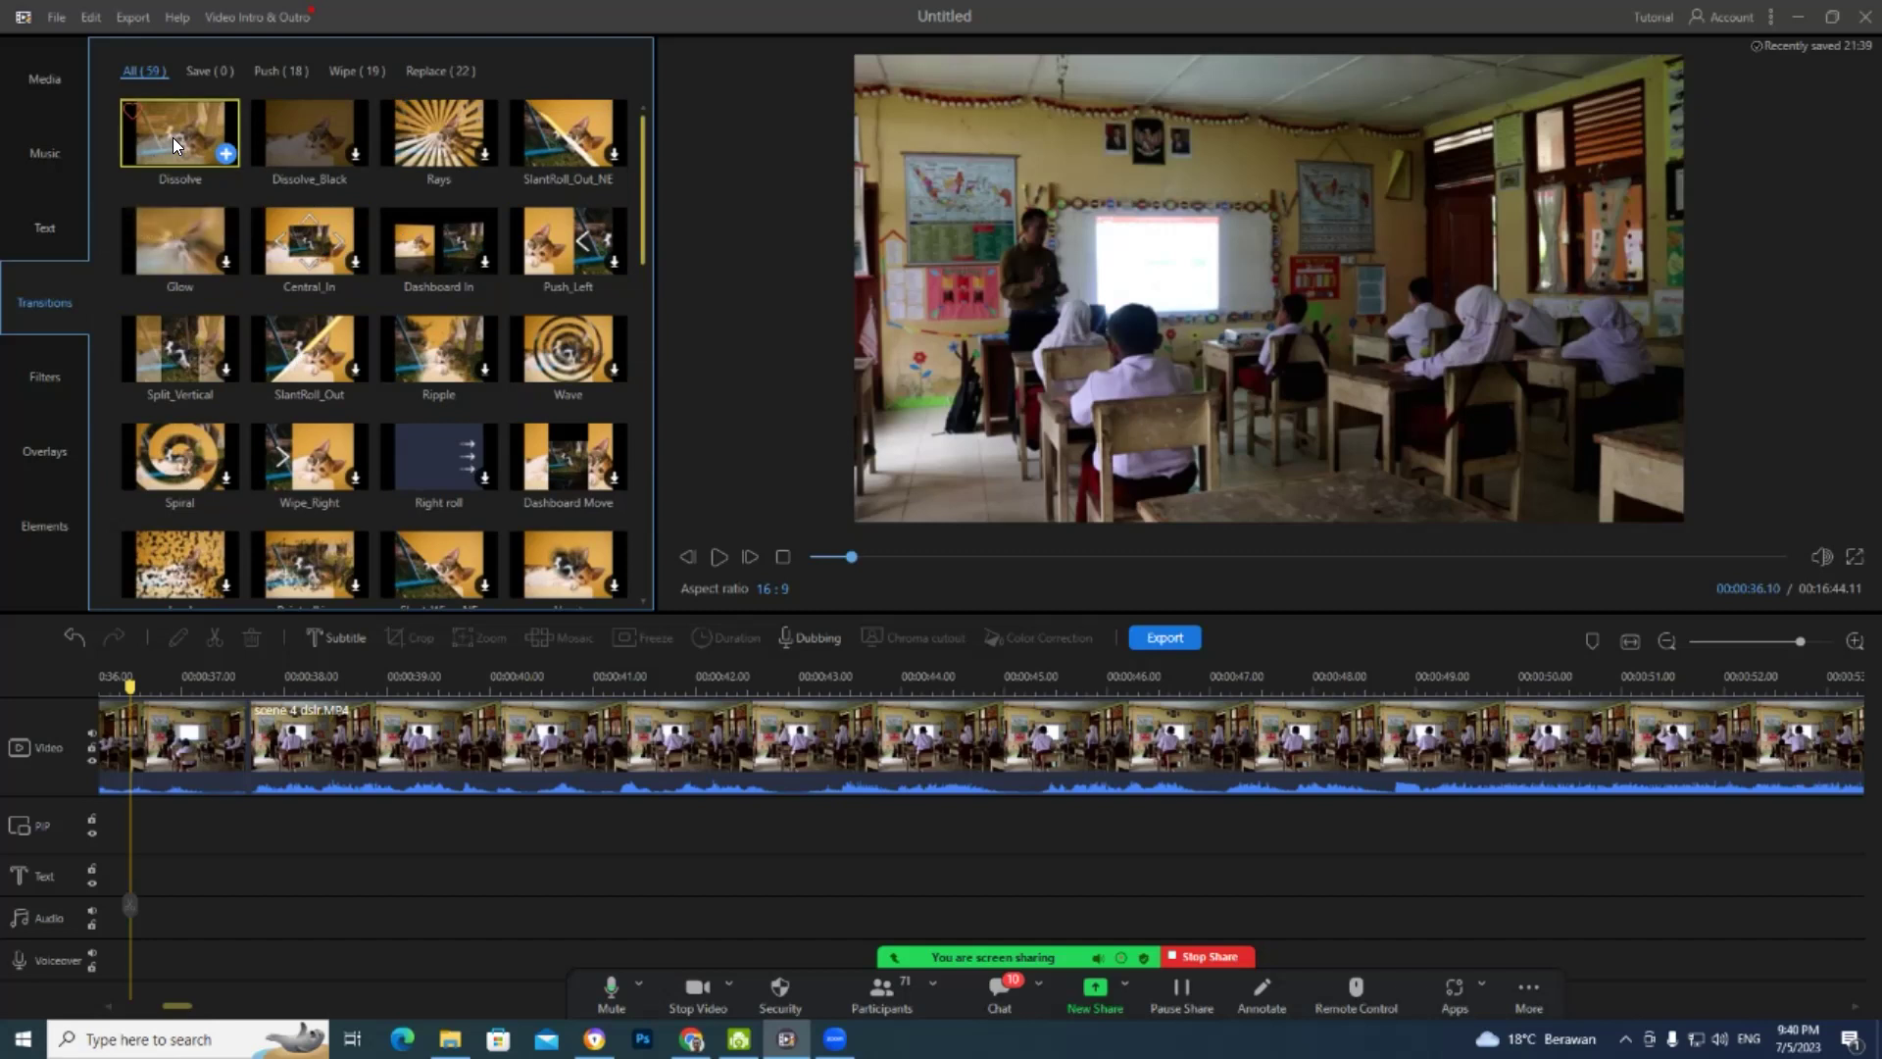
pyautogui.moveTo(251, 682); pyautogui.dragTo(249, 710)
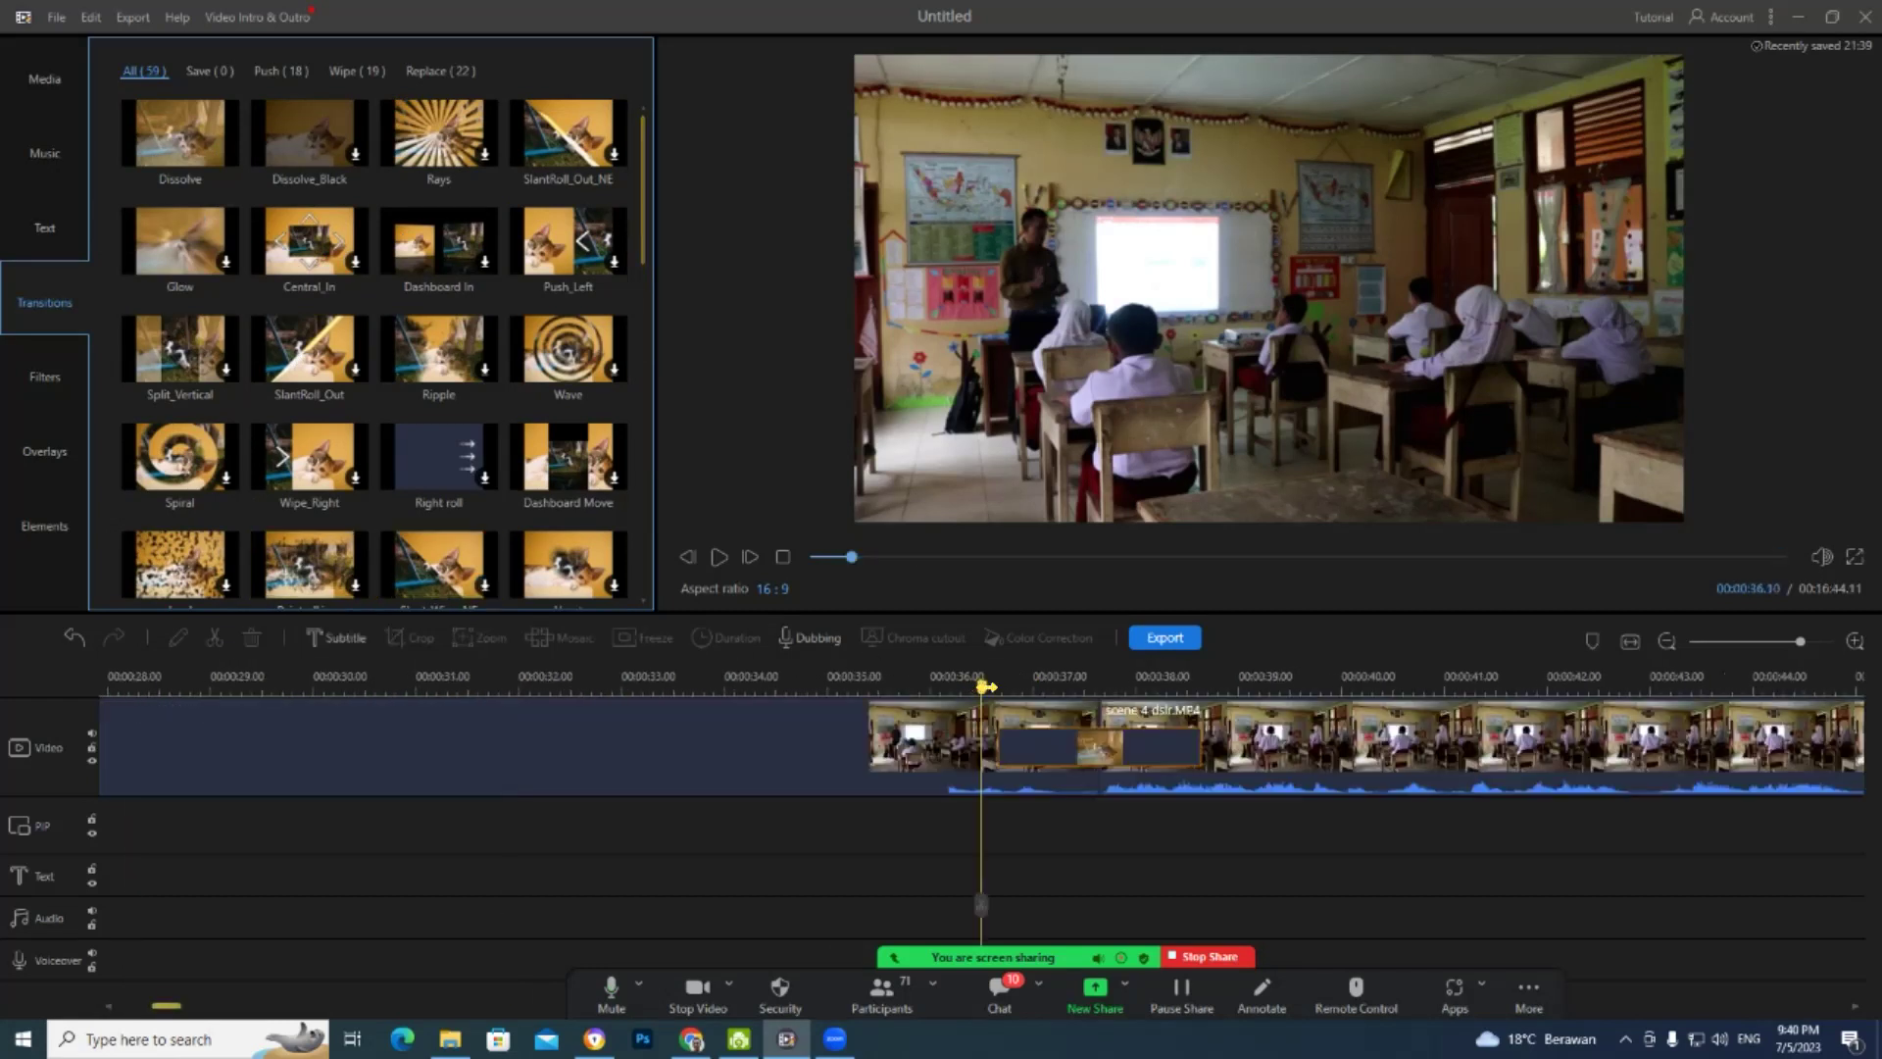
# - Preview the Dissolve at the scene 4 dslr join twice, starting just before it and again from about 00:00:34
pyautogui.moveTo(981, 904); pyautogui.dragTo(961, 904)
pyautogui.press('space')
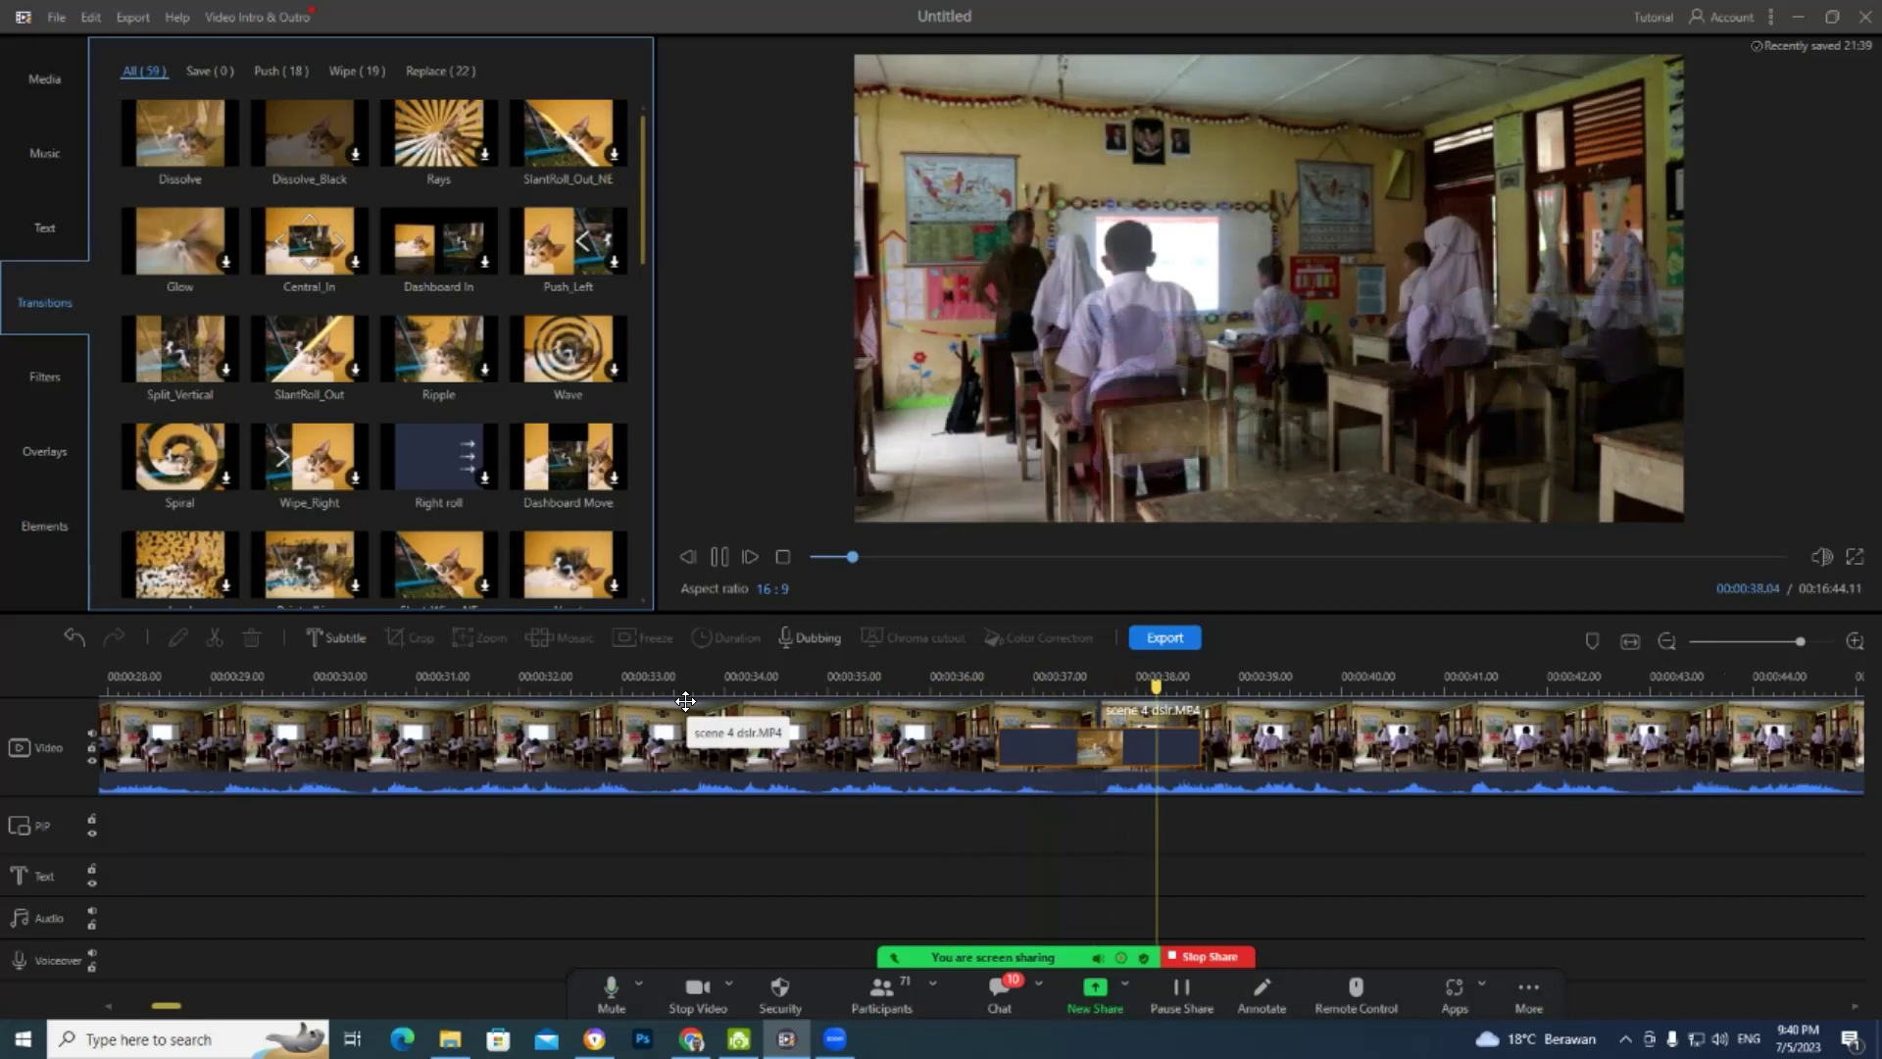
pyautogui.press('space')
pyautogui.moveTo(1259, 698); pyautogui.dragTo(685, 698)
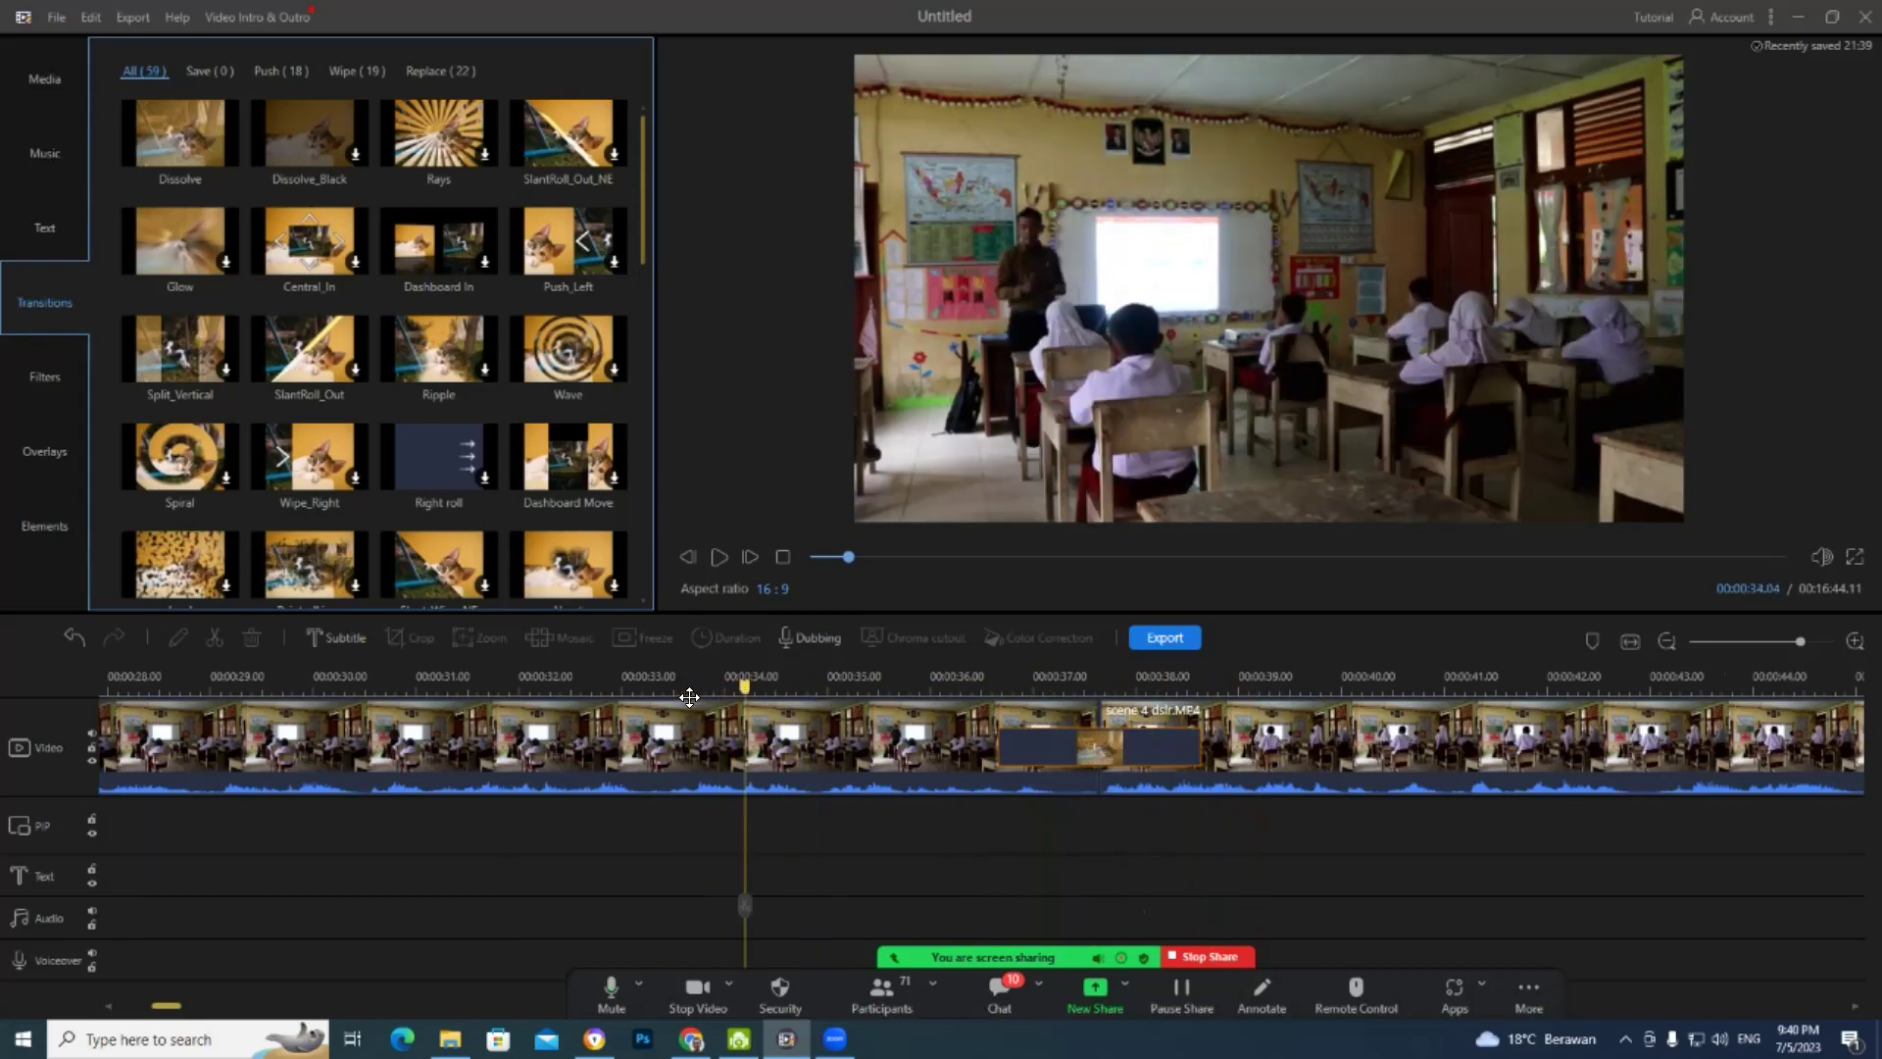
pyautogui.press('space')
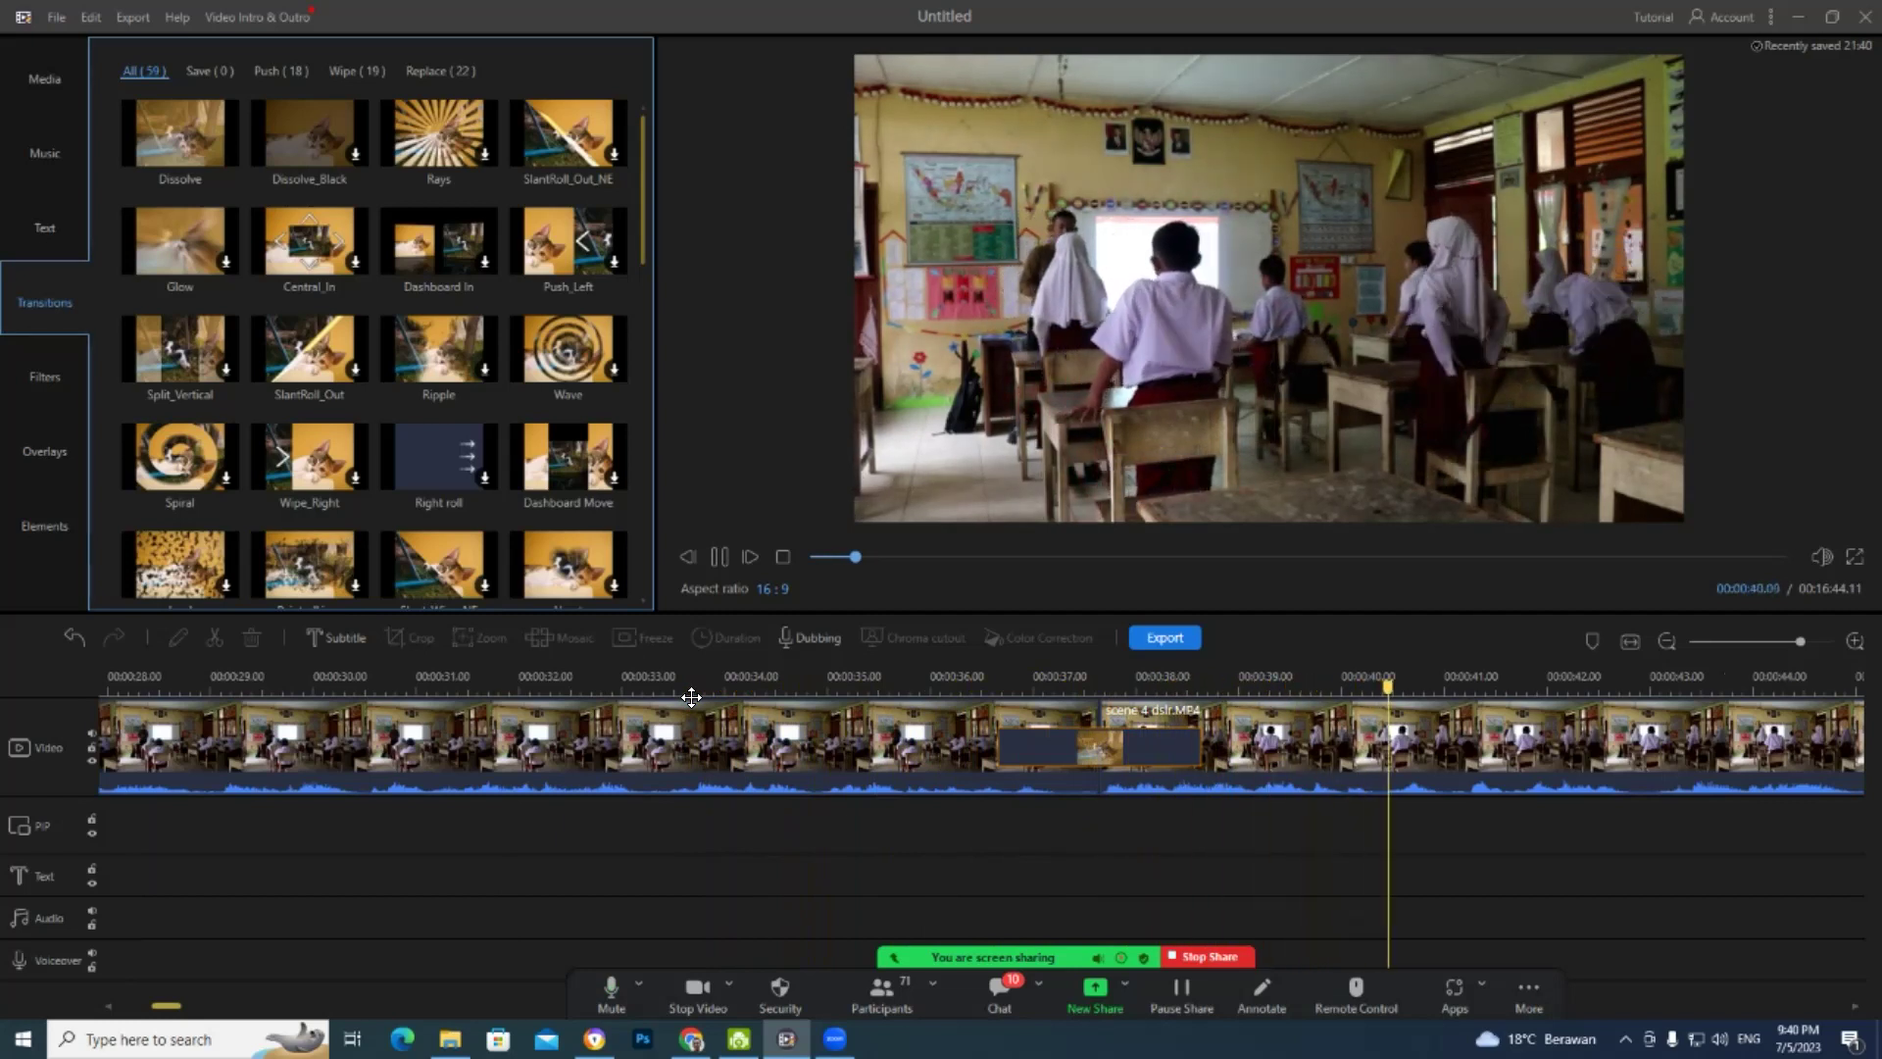
pyautogui.press('space')
pyautogui.moveTo(1266, 685); pyautogui.dragTo(191, 678)
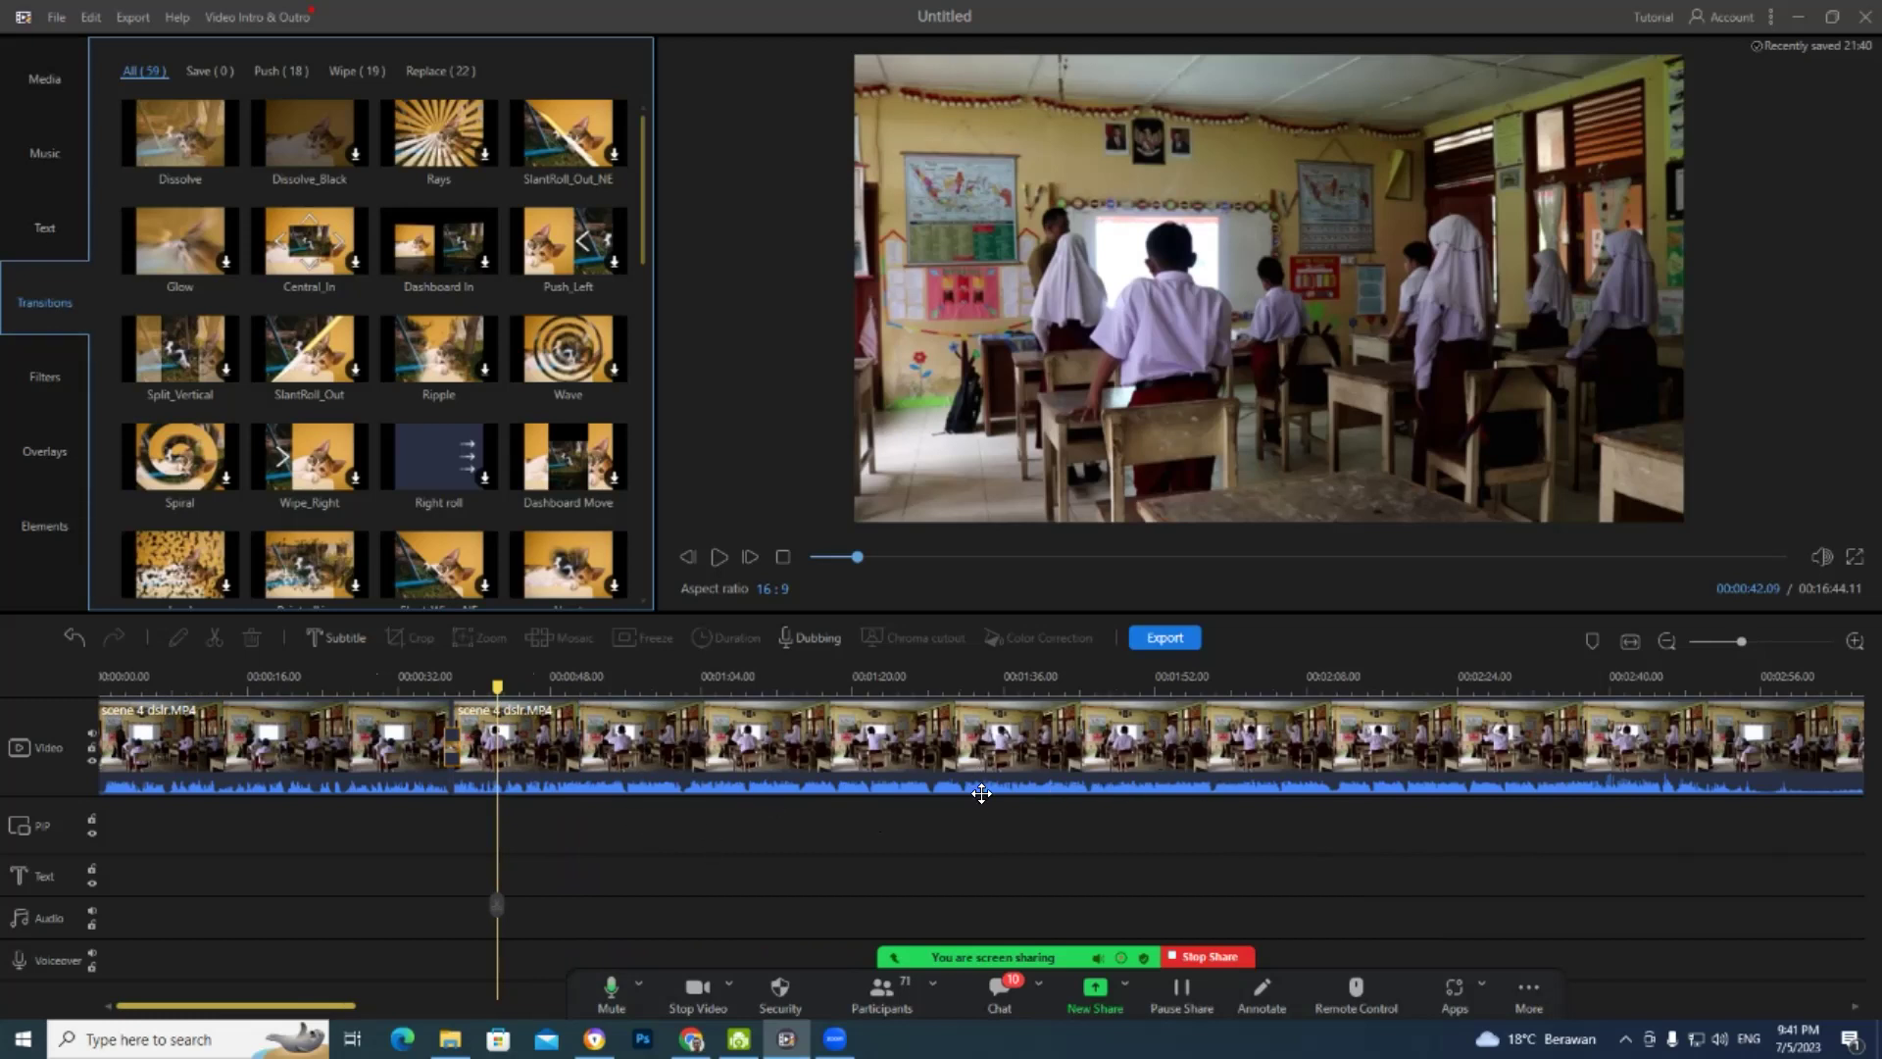
# - Download the SlantRoll_Out transition and apply it at the join between scene 4 dslr and scene 5 dslr
pyautogui.scroll(-1, 1078, 679)
pyautogui.scroll(-1, 729, 692)
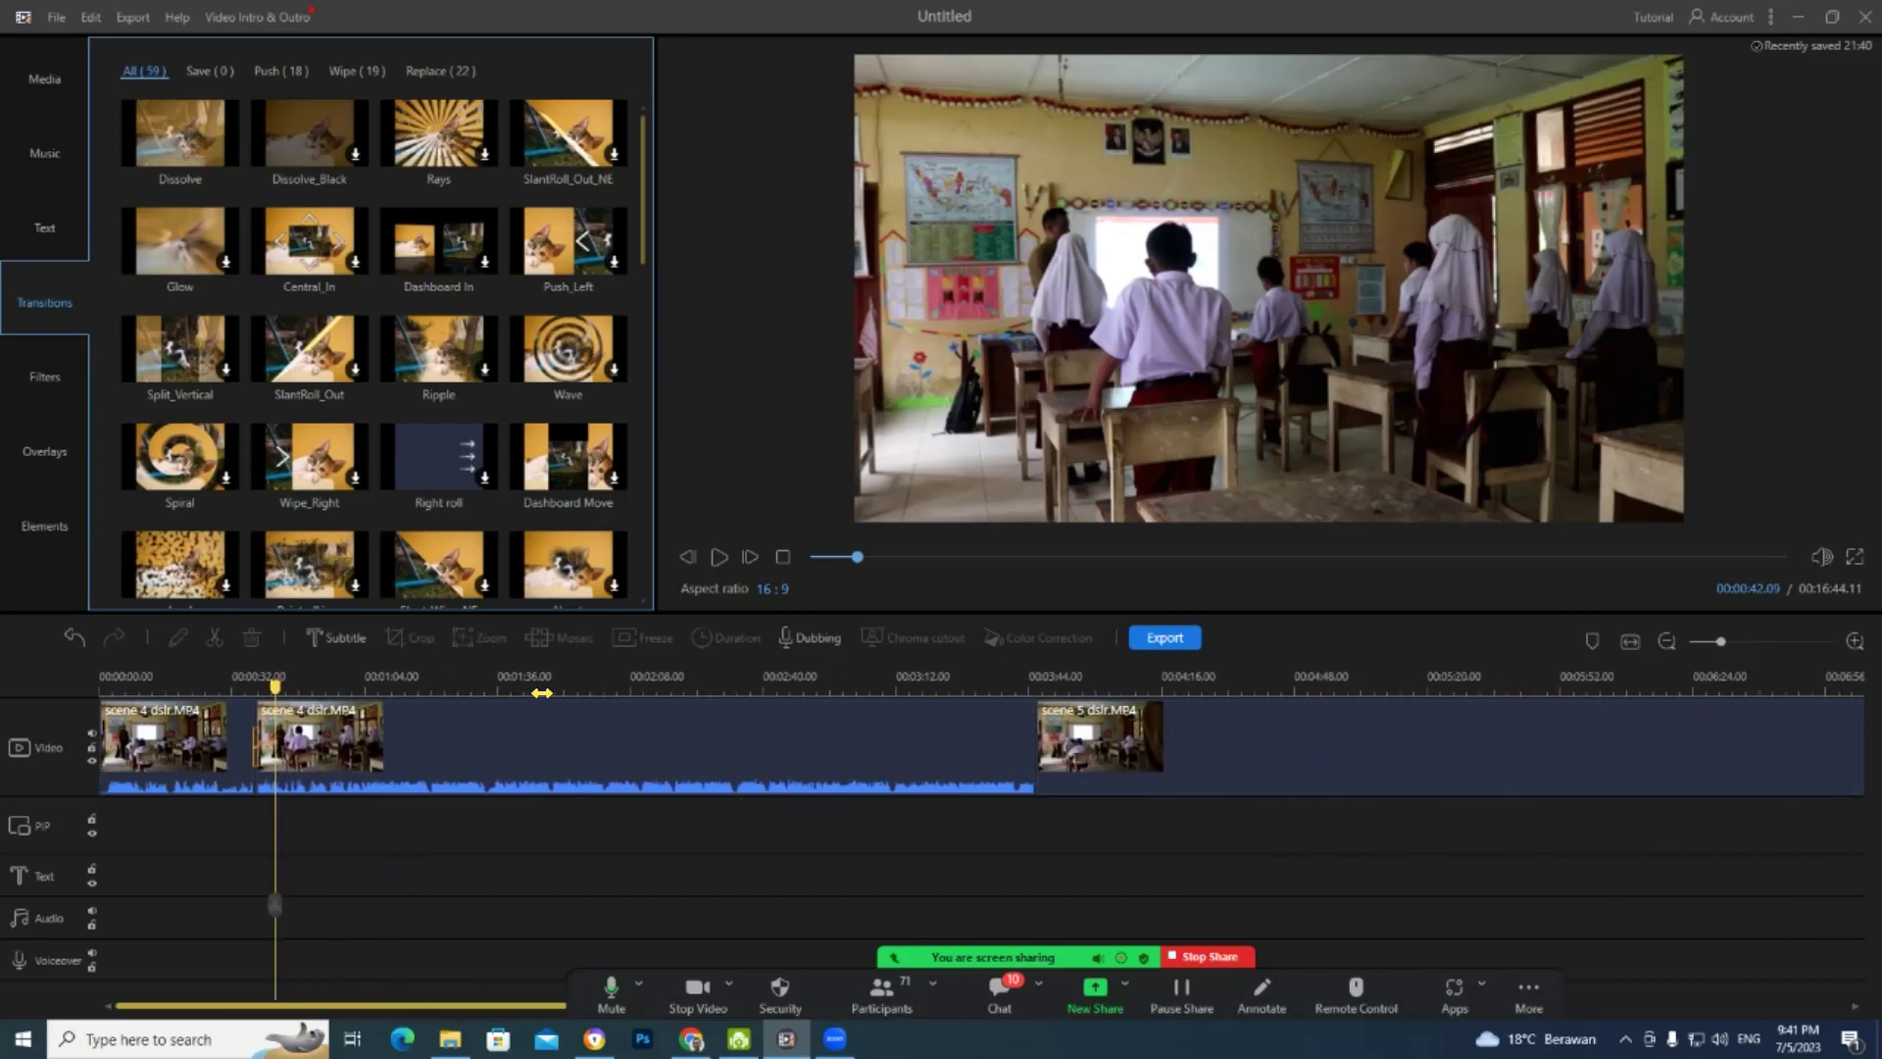
pyautogui.scroll(2, 542, 693)
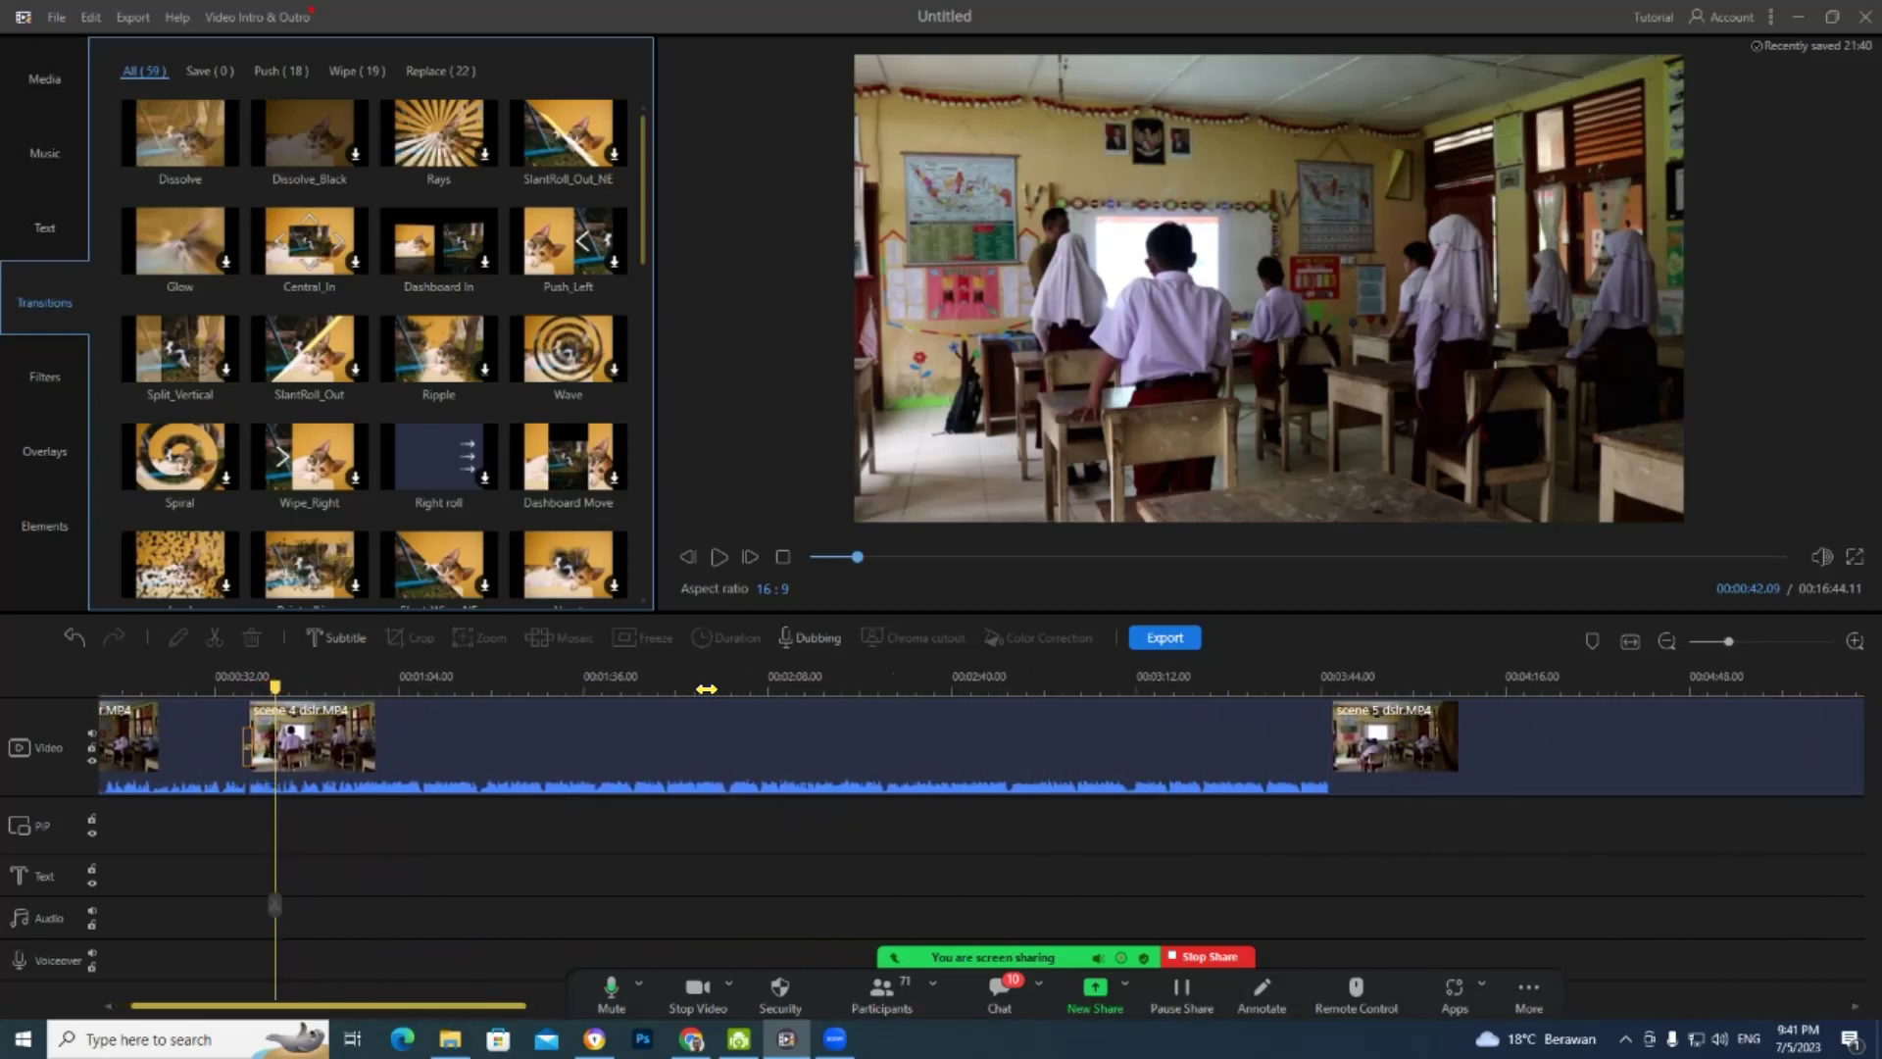
pyautogui.scroll(-1, 700, 689)
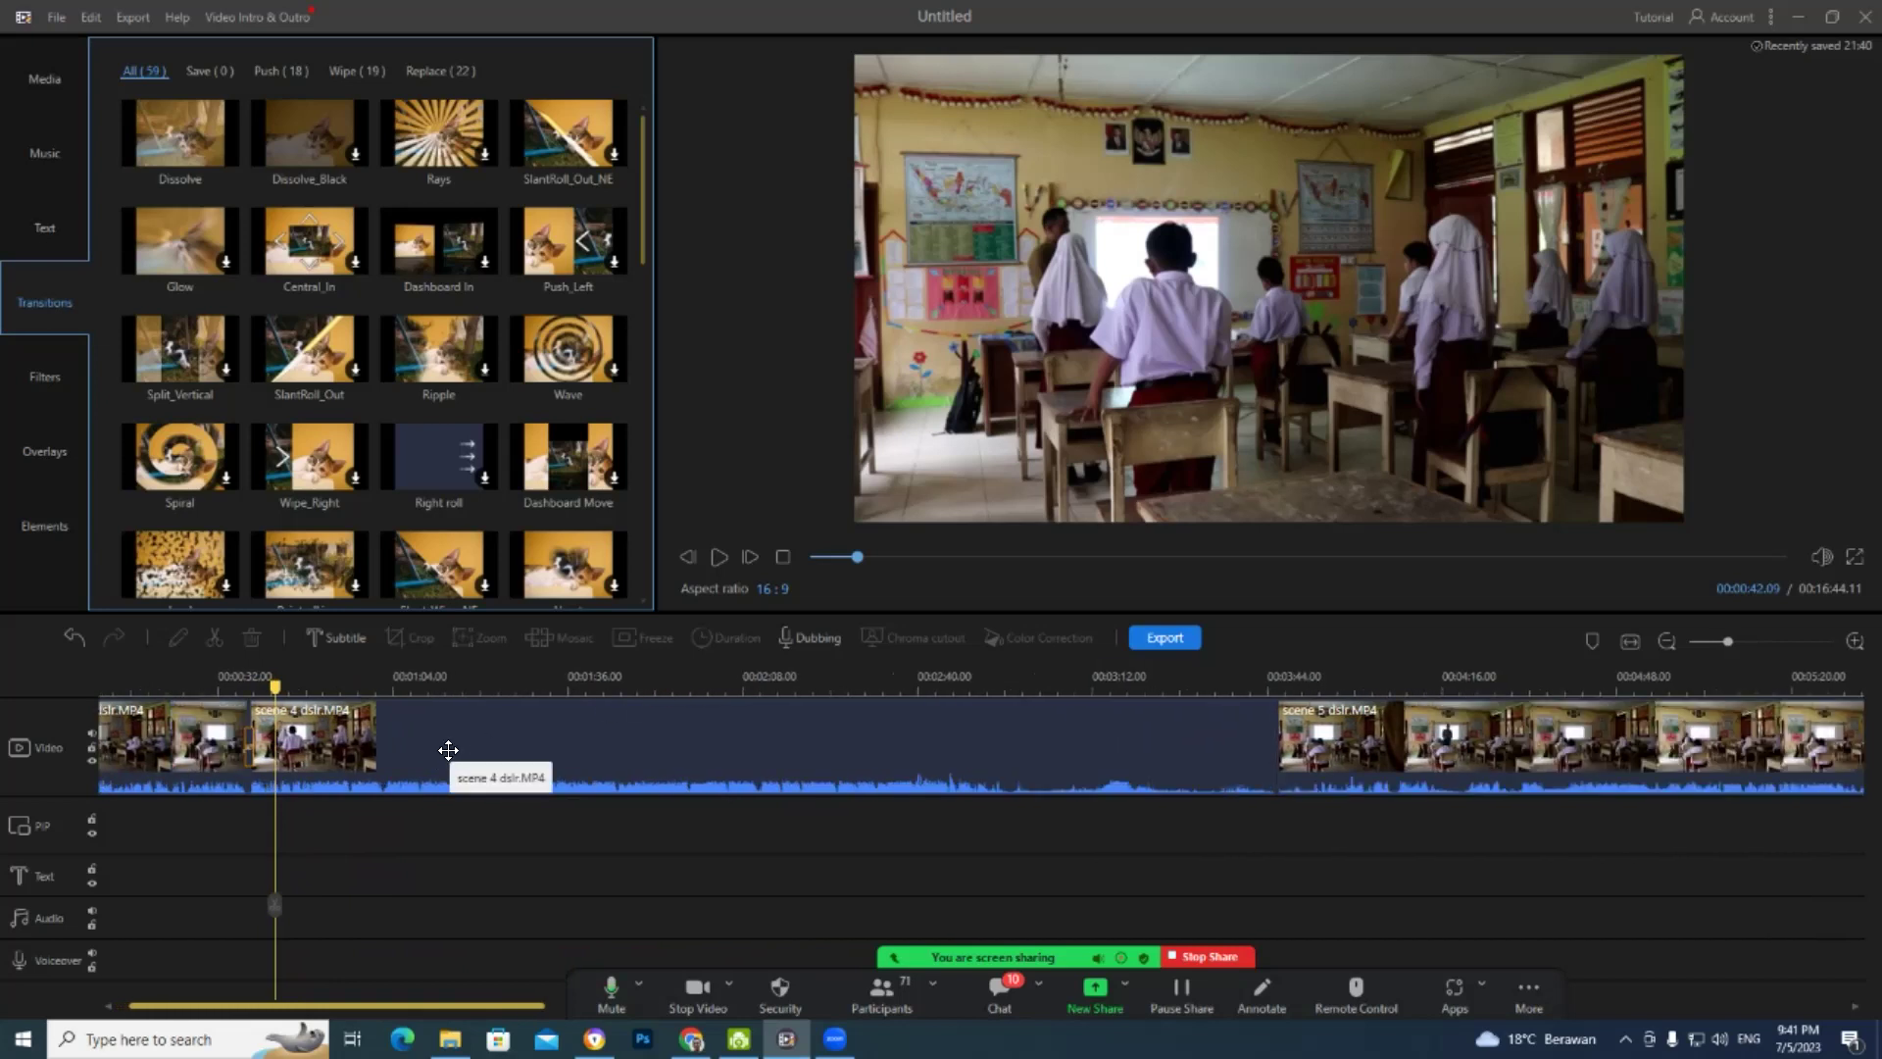
pyautogui.click(333, 745)
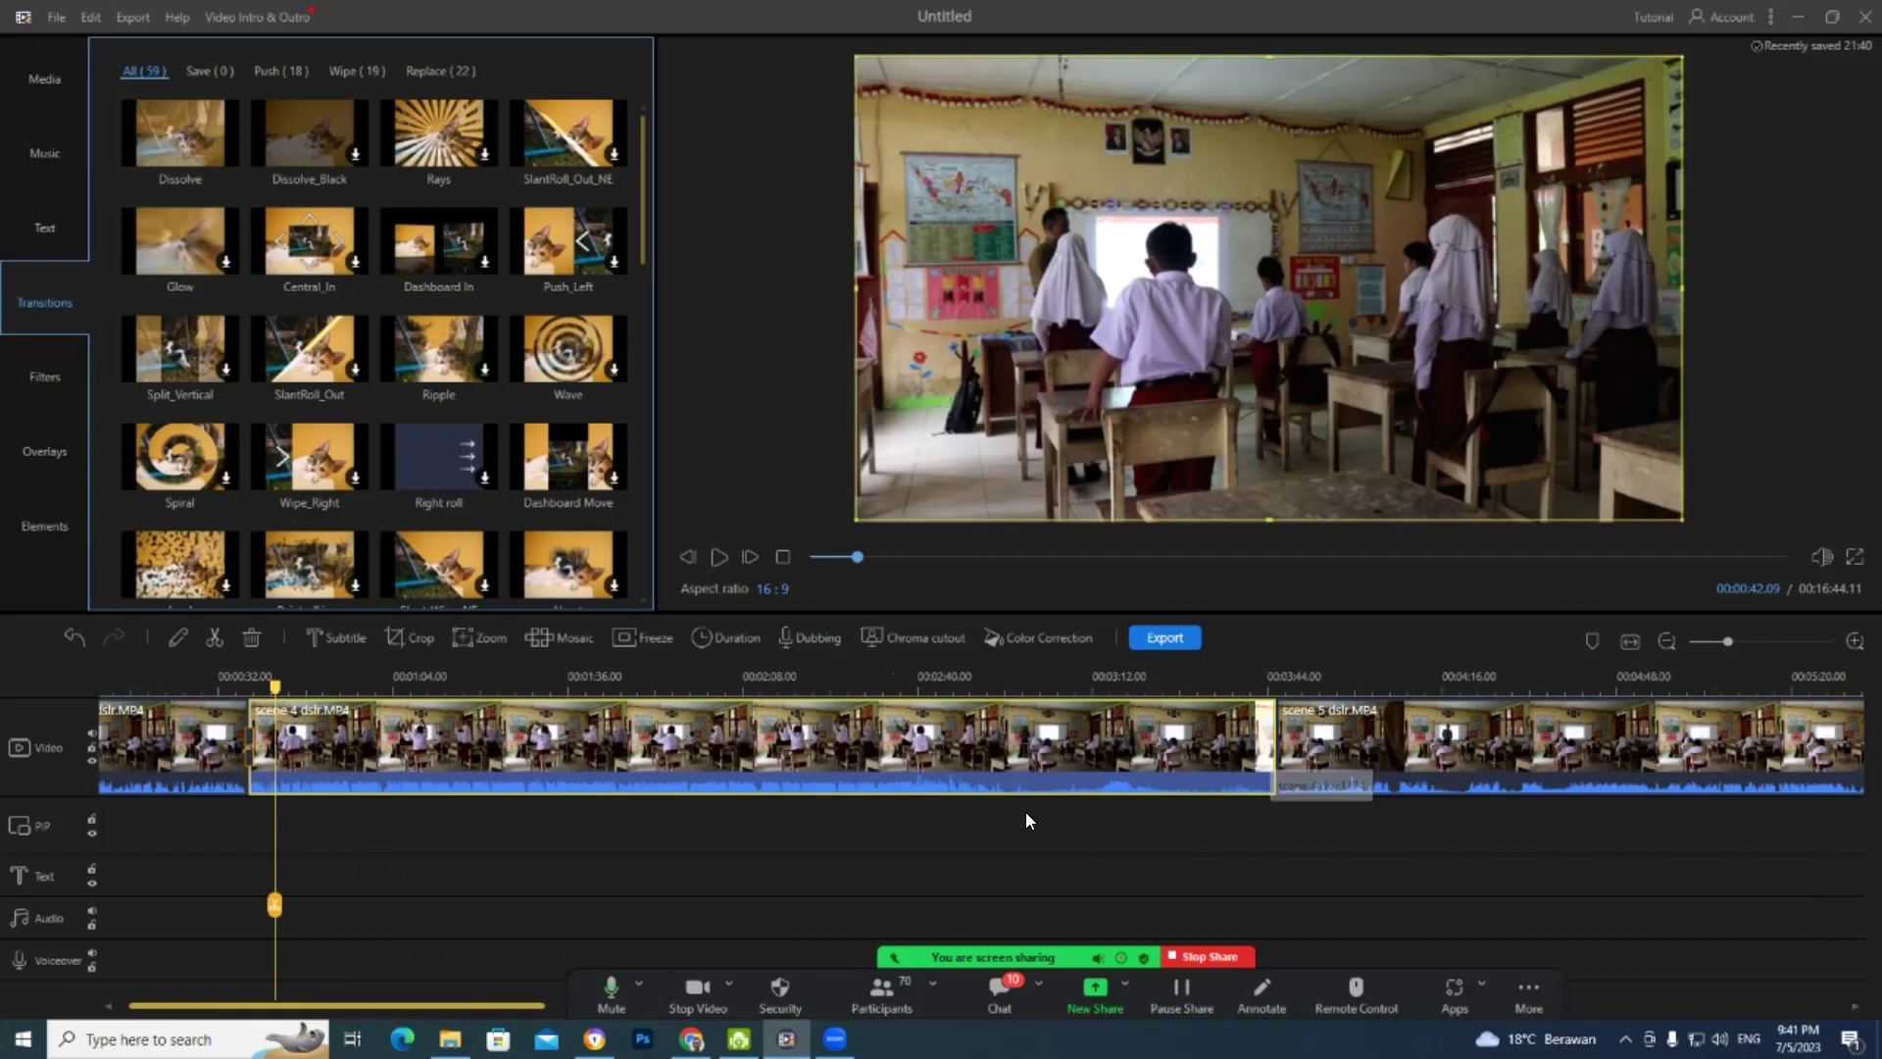
pyautogui.moveTo(184, 142)
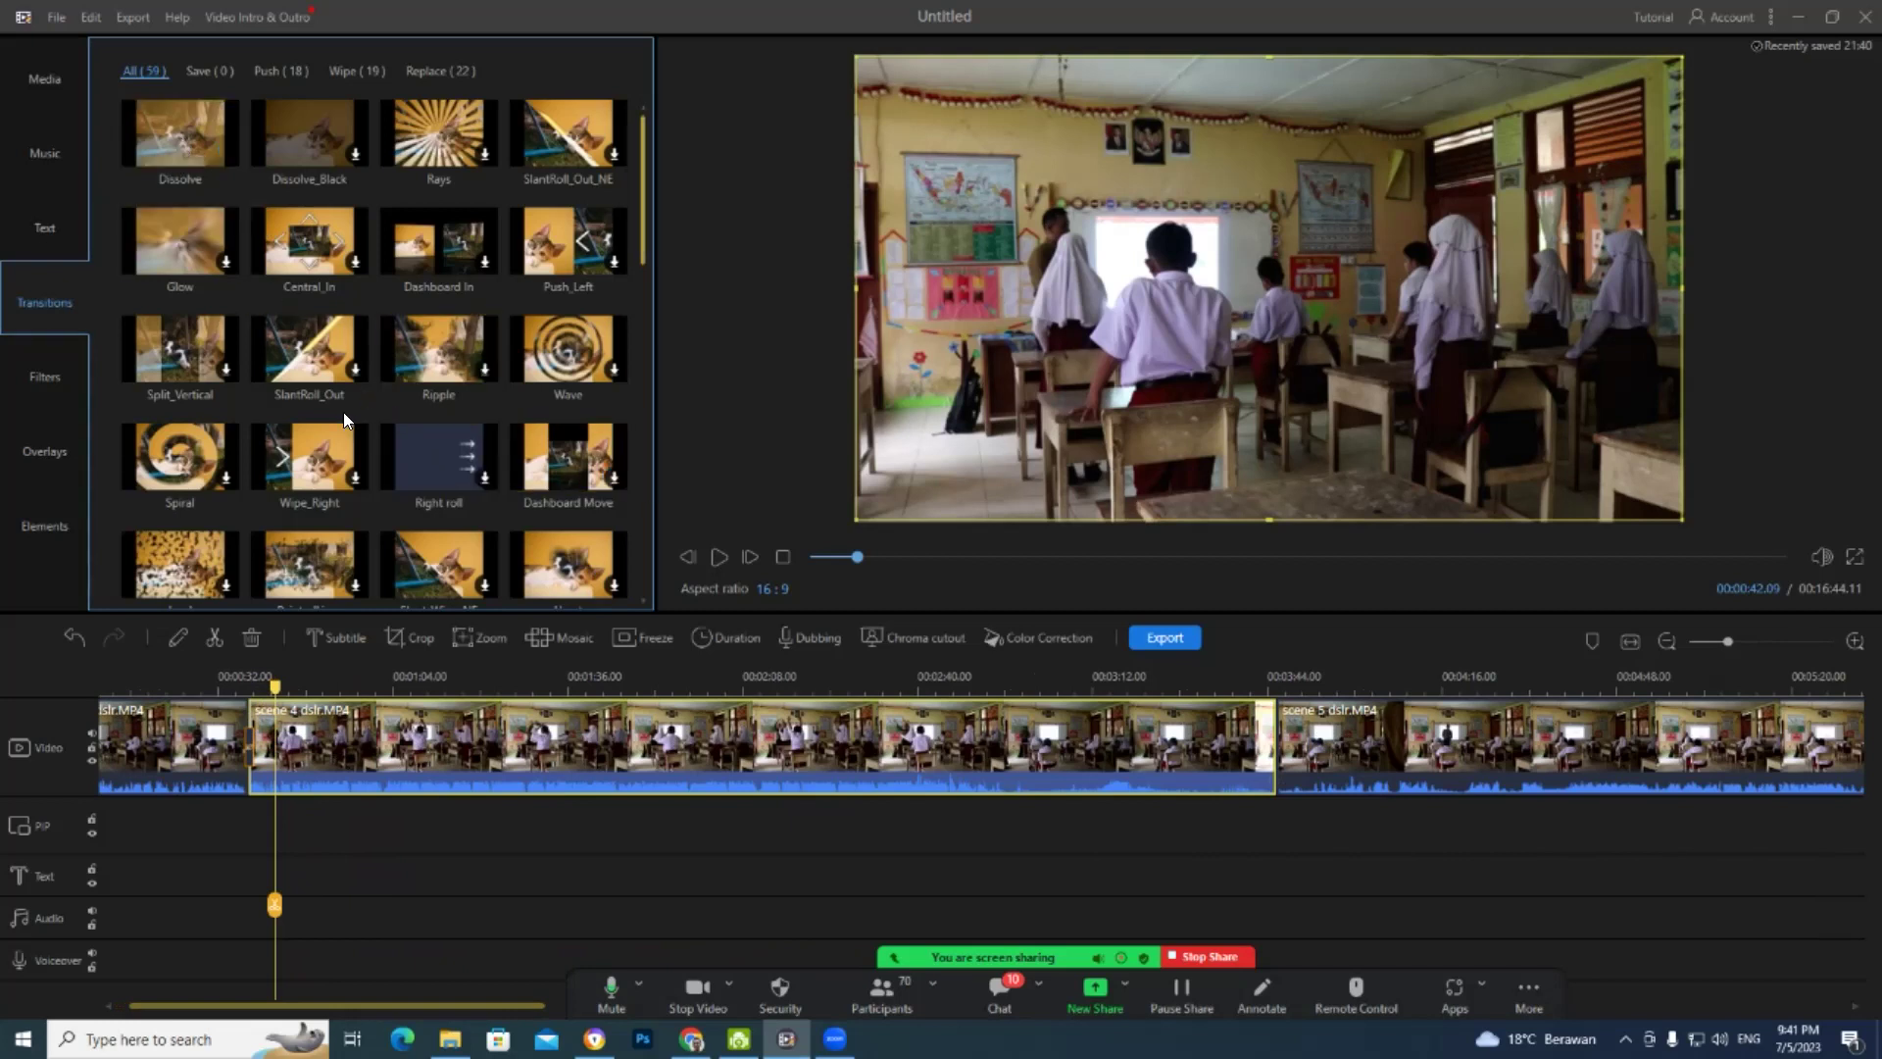
pyautogui.click(305, 353)
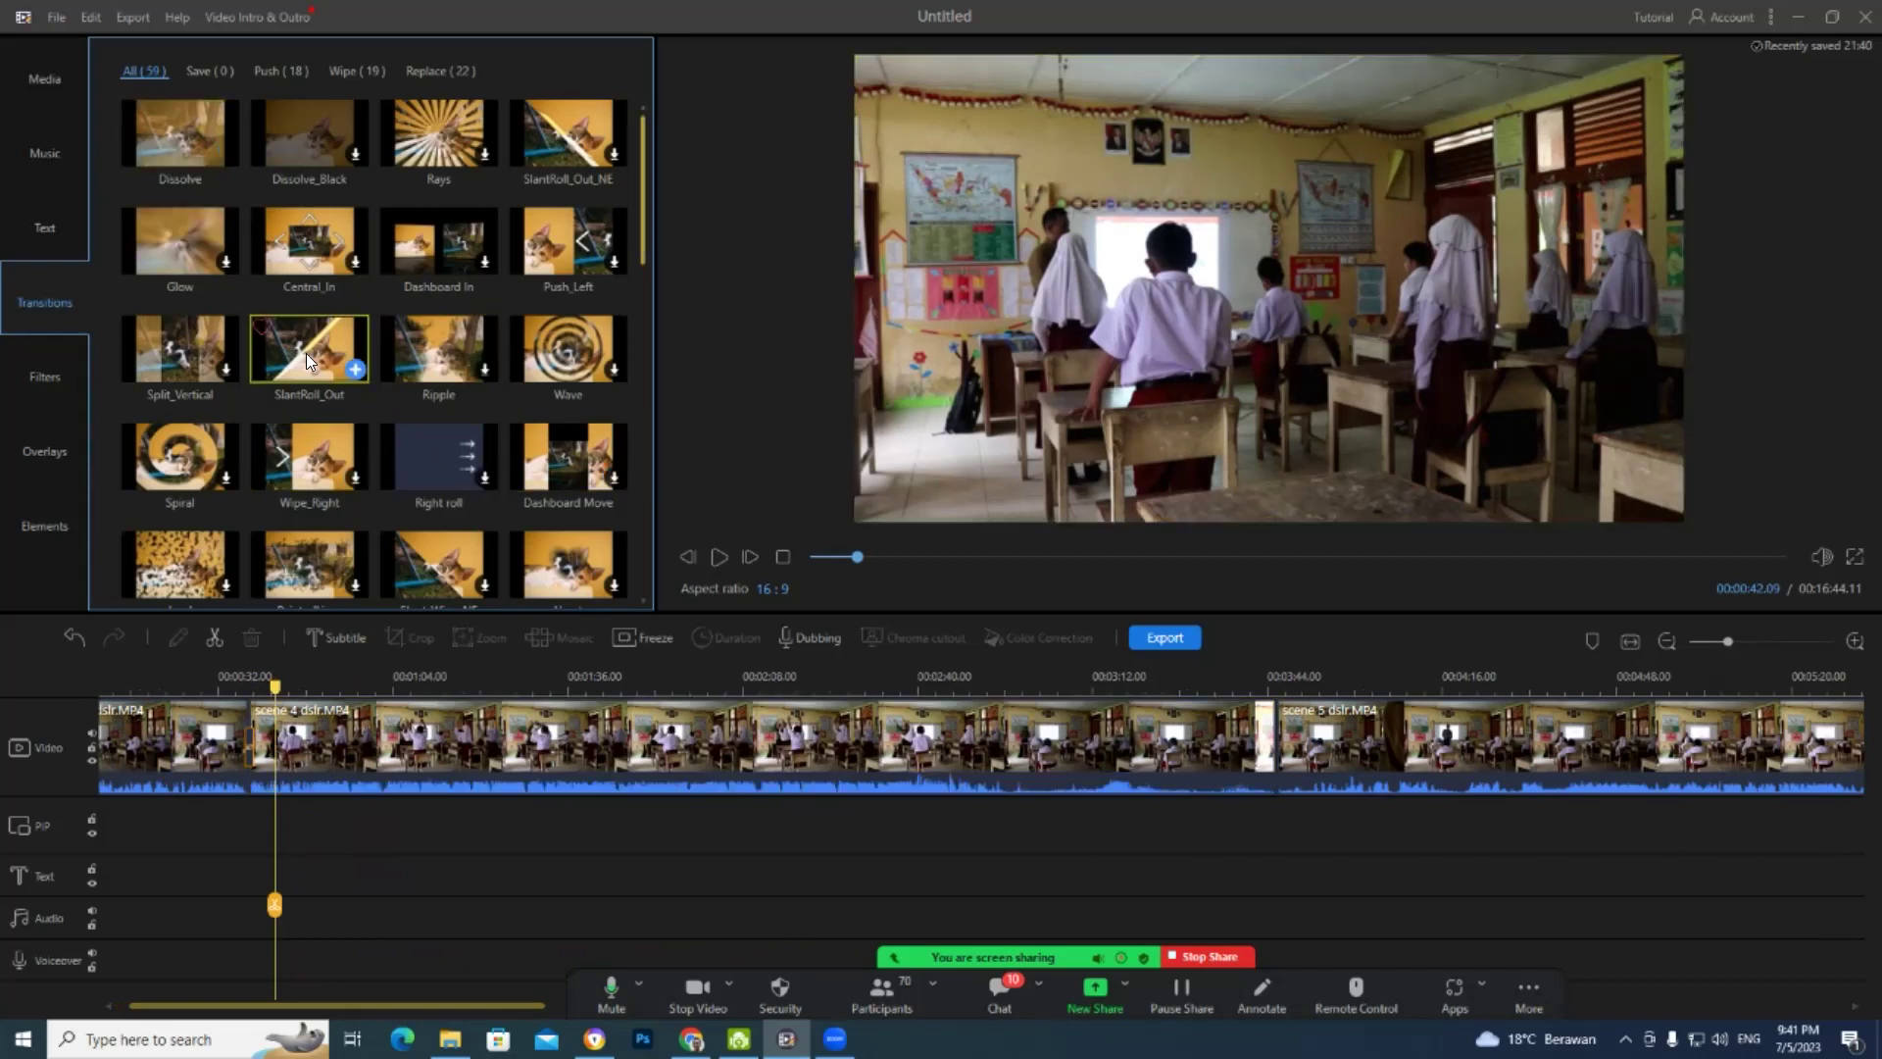
pyautogui.moveTo(298, 349); pyautogui.dragTo(1229, 759)
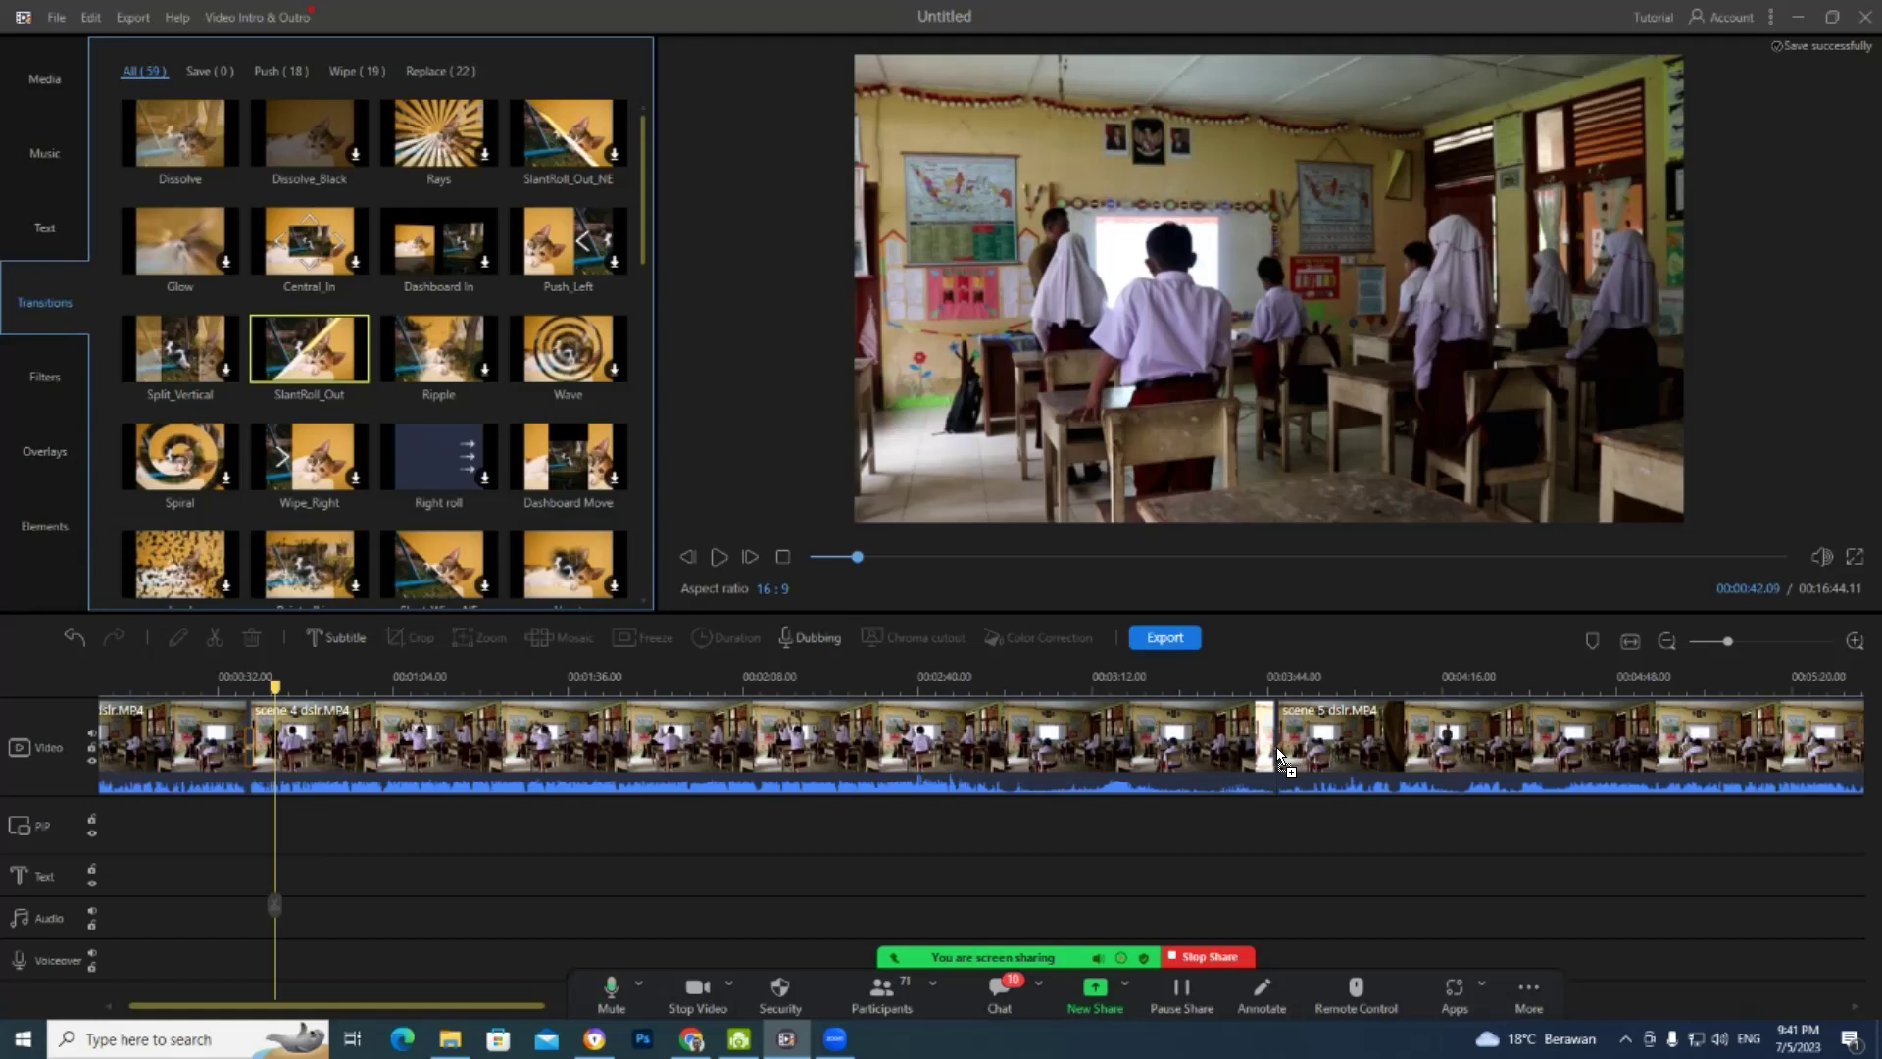
pyautogui.moveTo(1276, 747); pyautogui.dragTo(1276, 747)
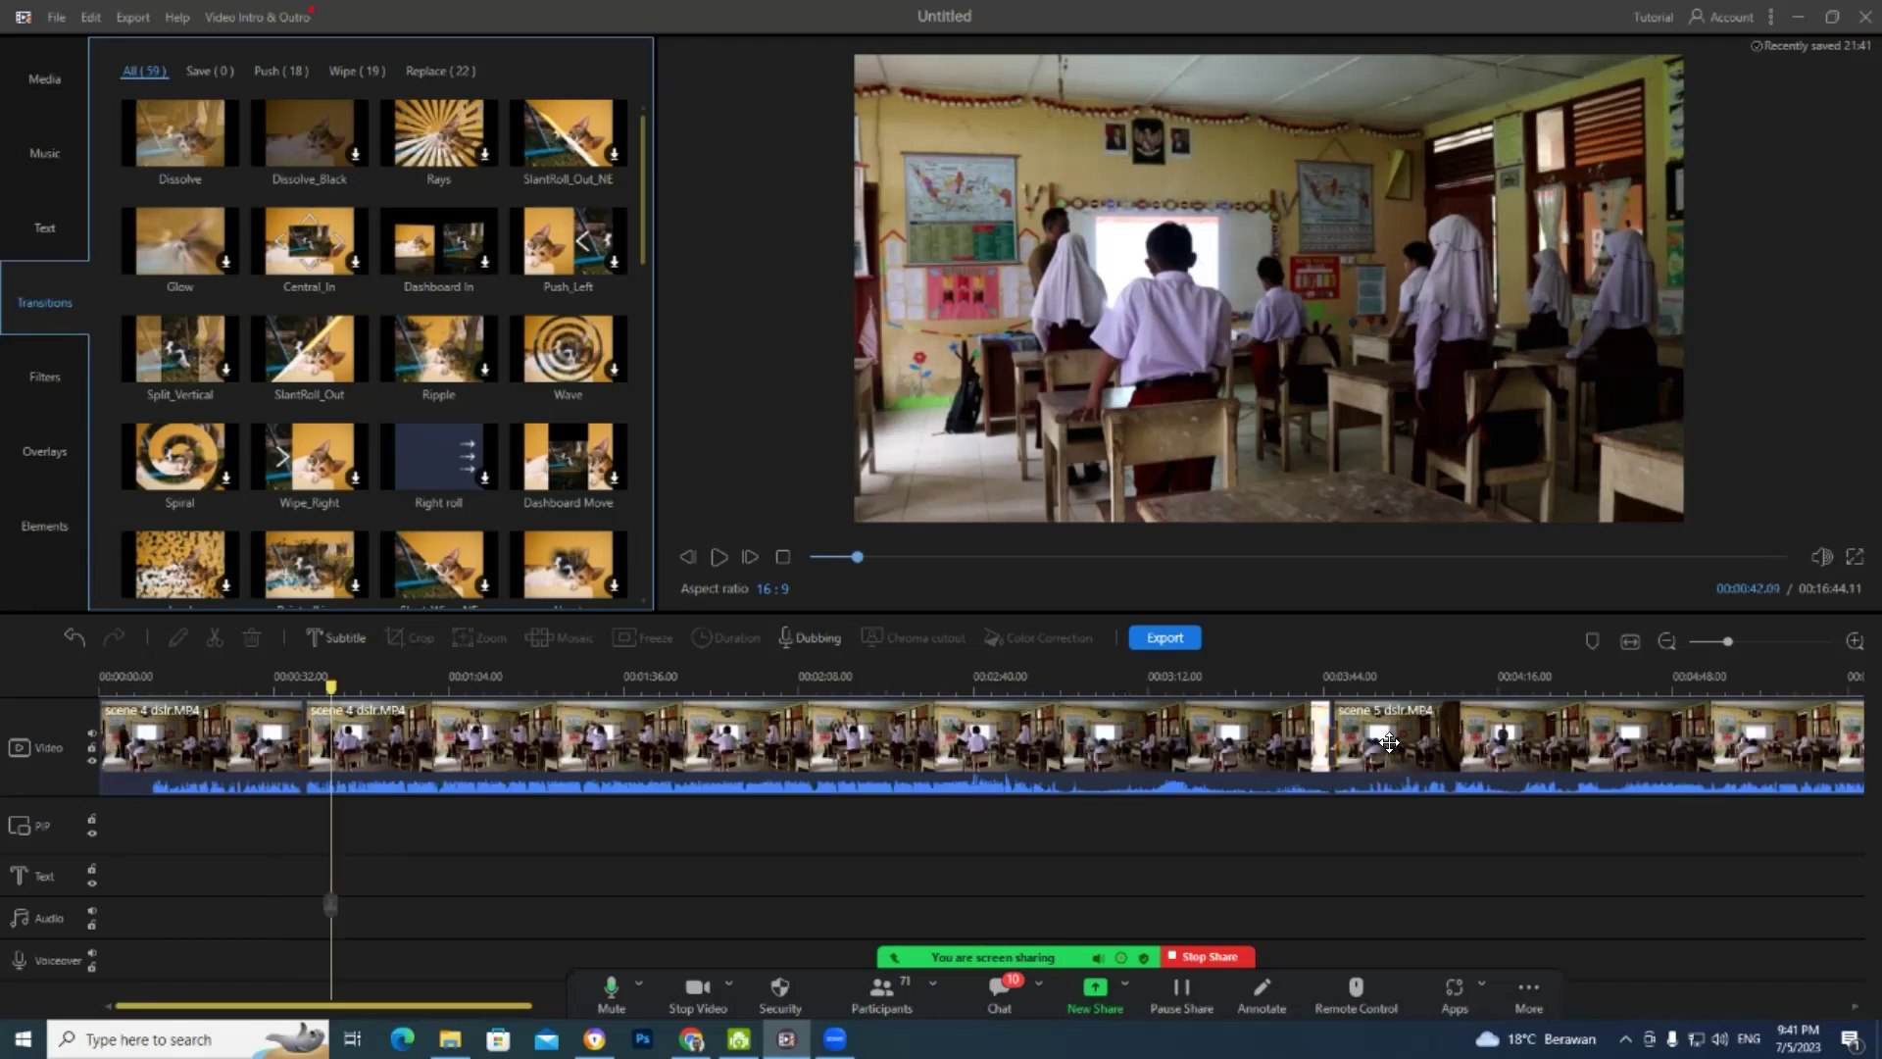
# - Place the playhead at 00:03:43.13 and inspect the transition at the scene 4 to scene 5 dslr join
pyautogui.moveTo(330, 686); pyautogui.dragTo(1320, 706)
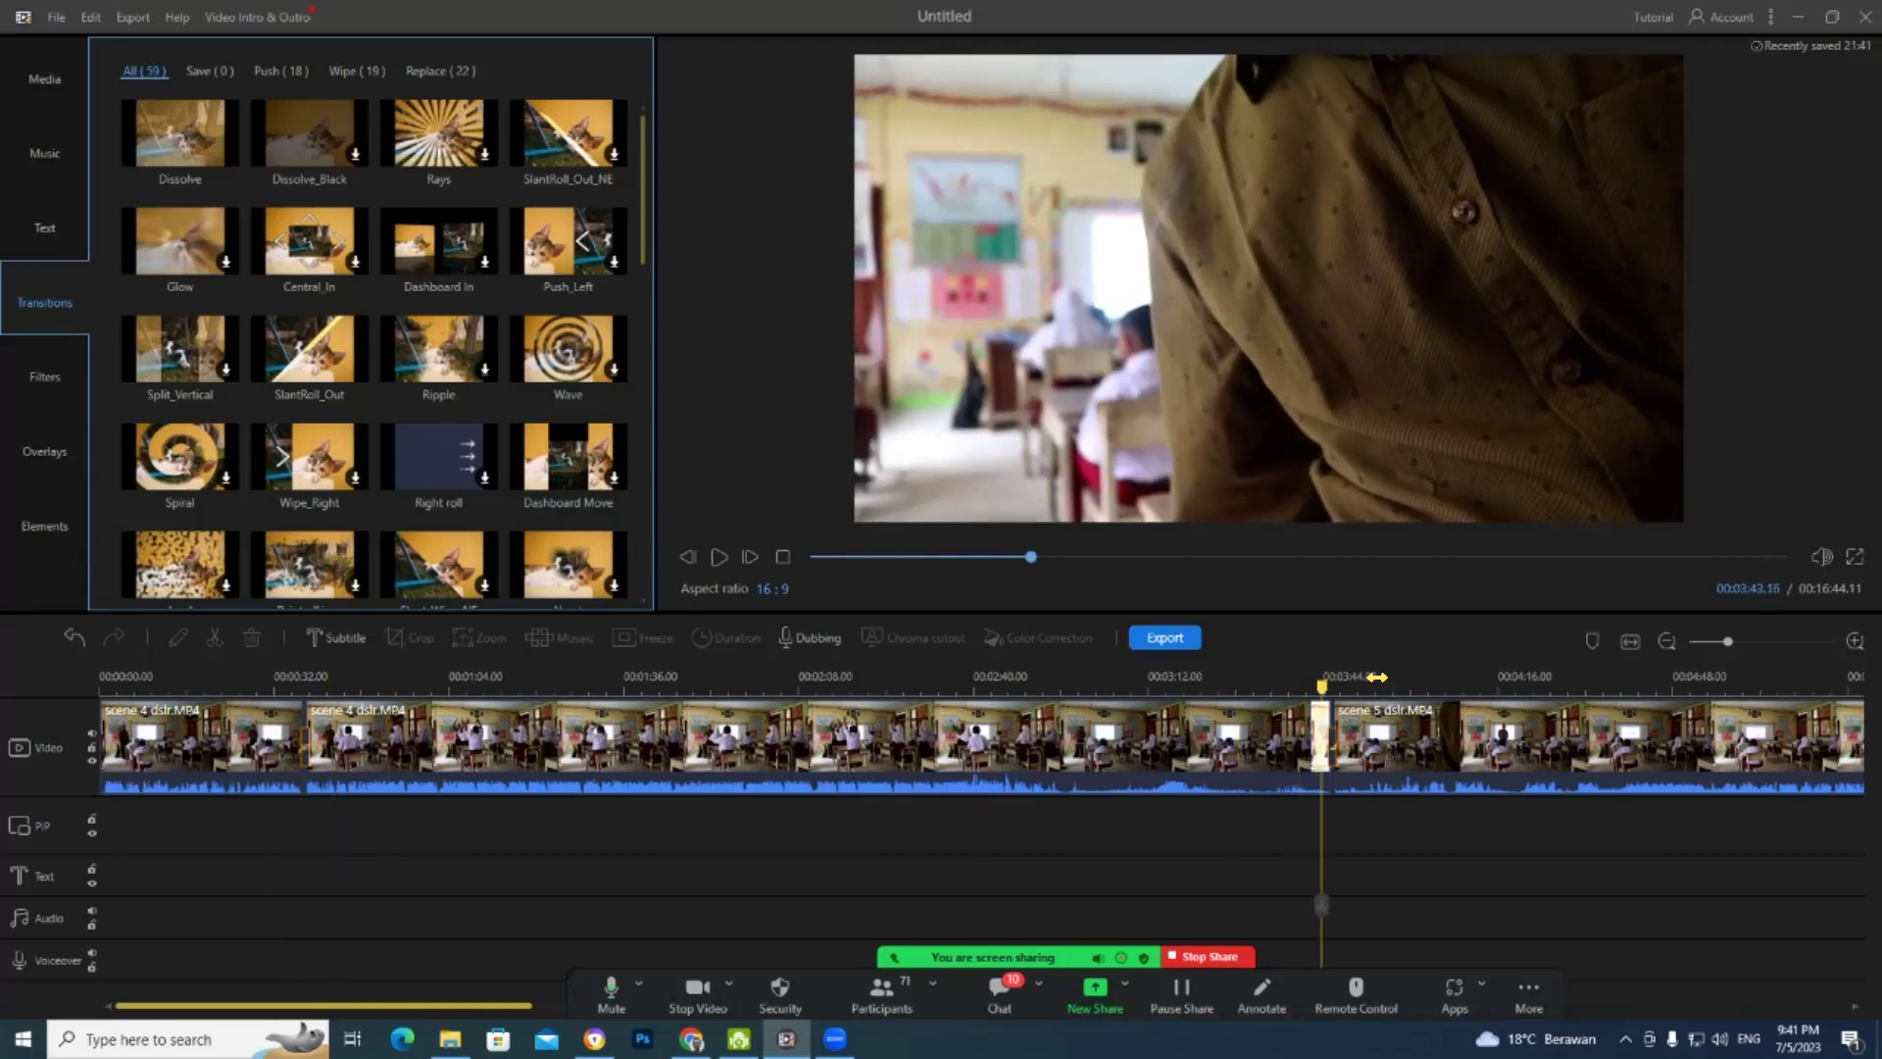
pyautogui.scroll(1, 1392, 677)
pyautogui.scroll(2, 1498, 675)
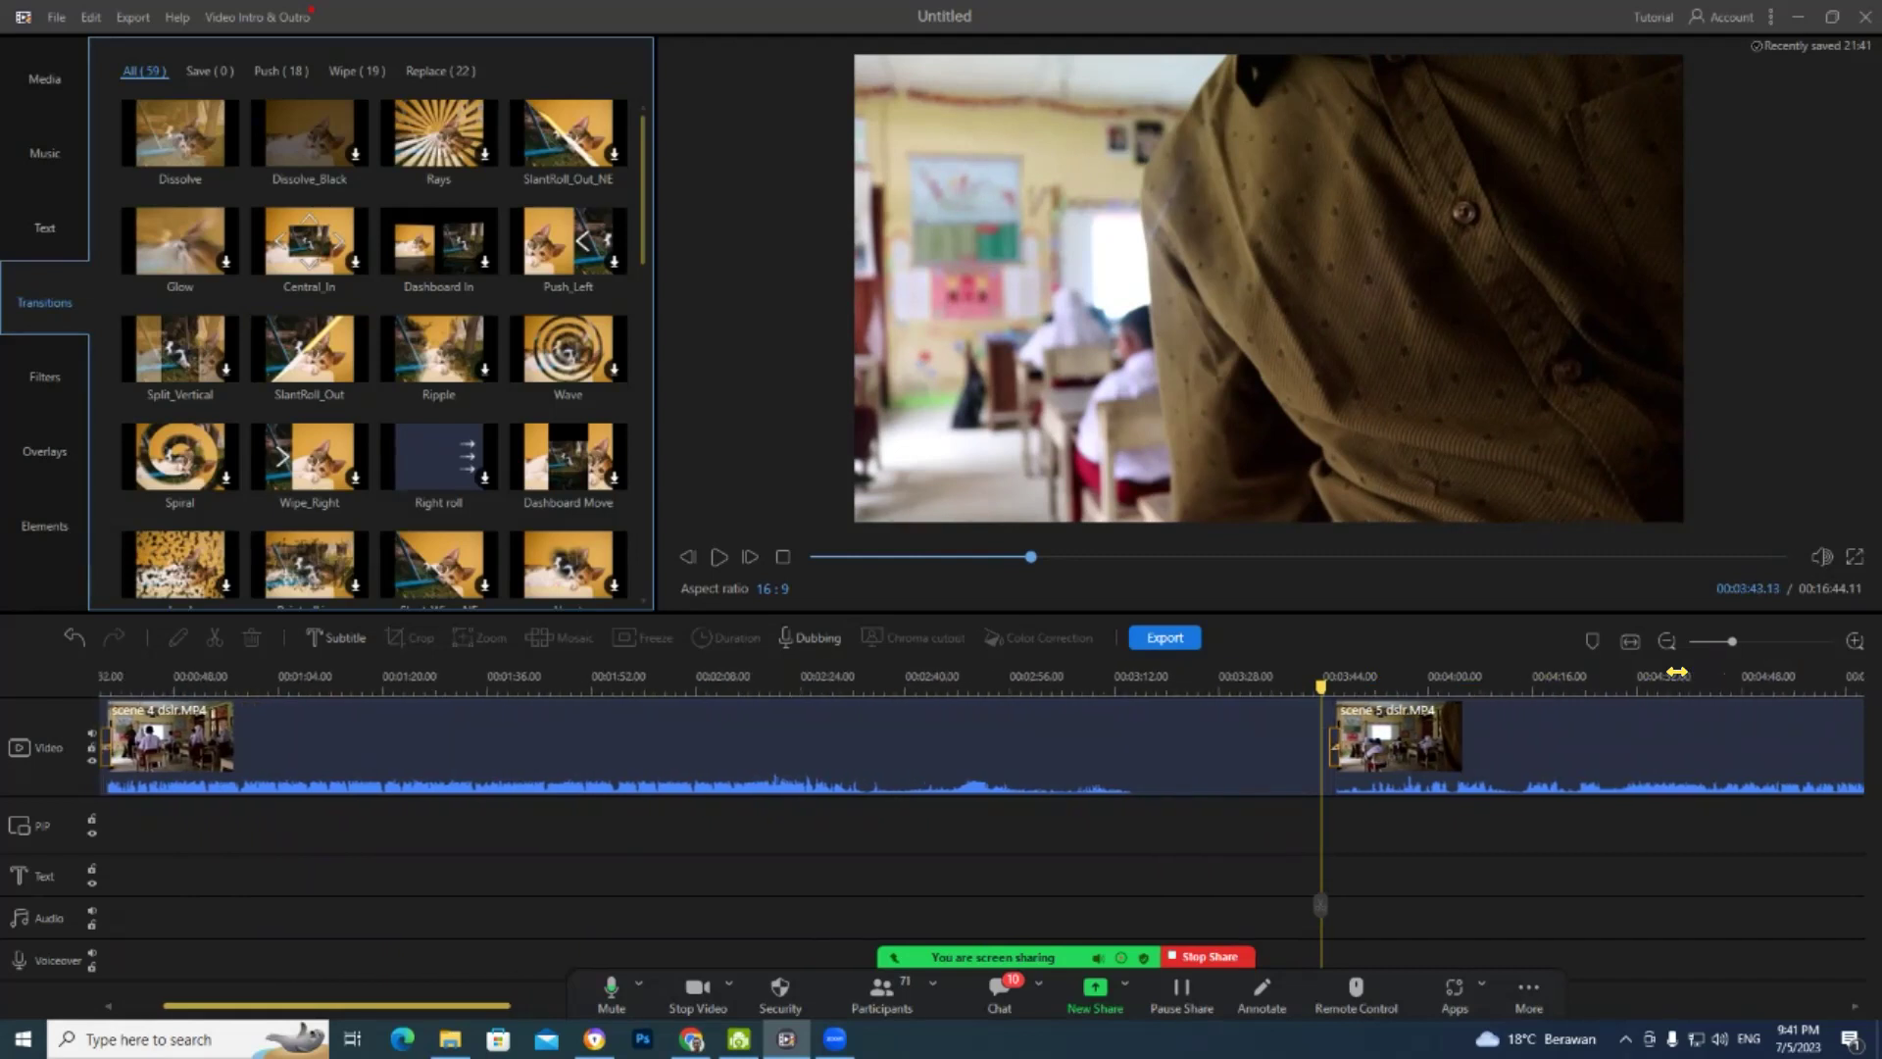
pyautogui.scroll(2, 1737, 677)
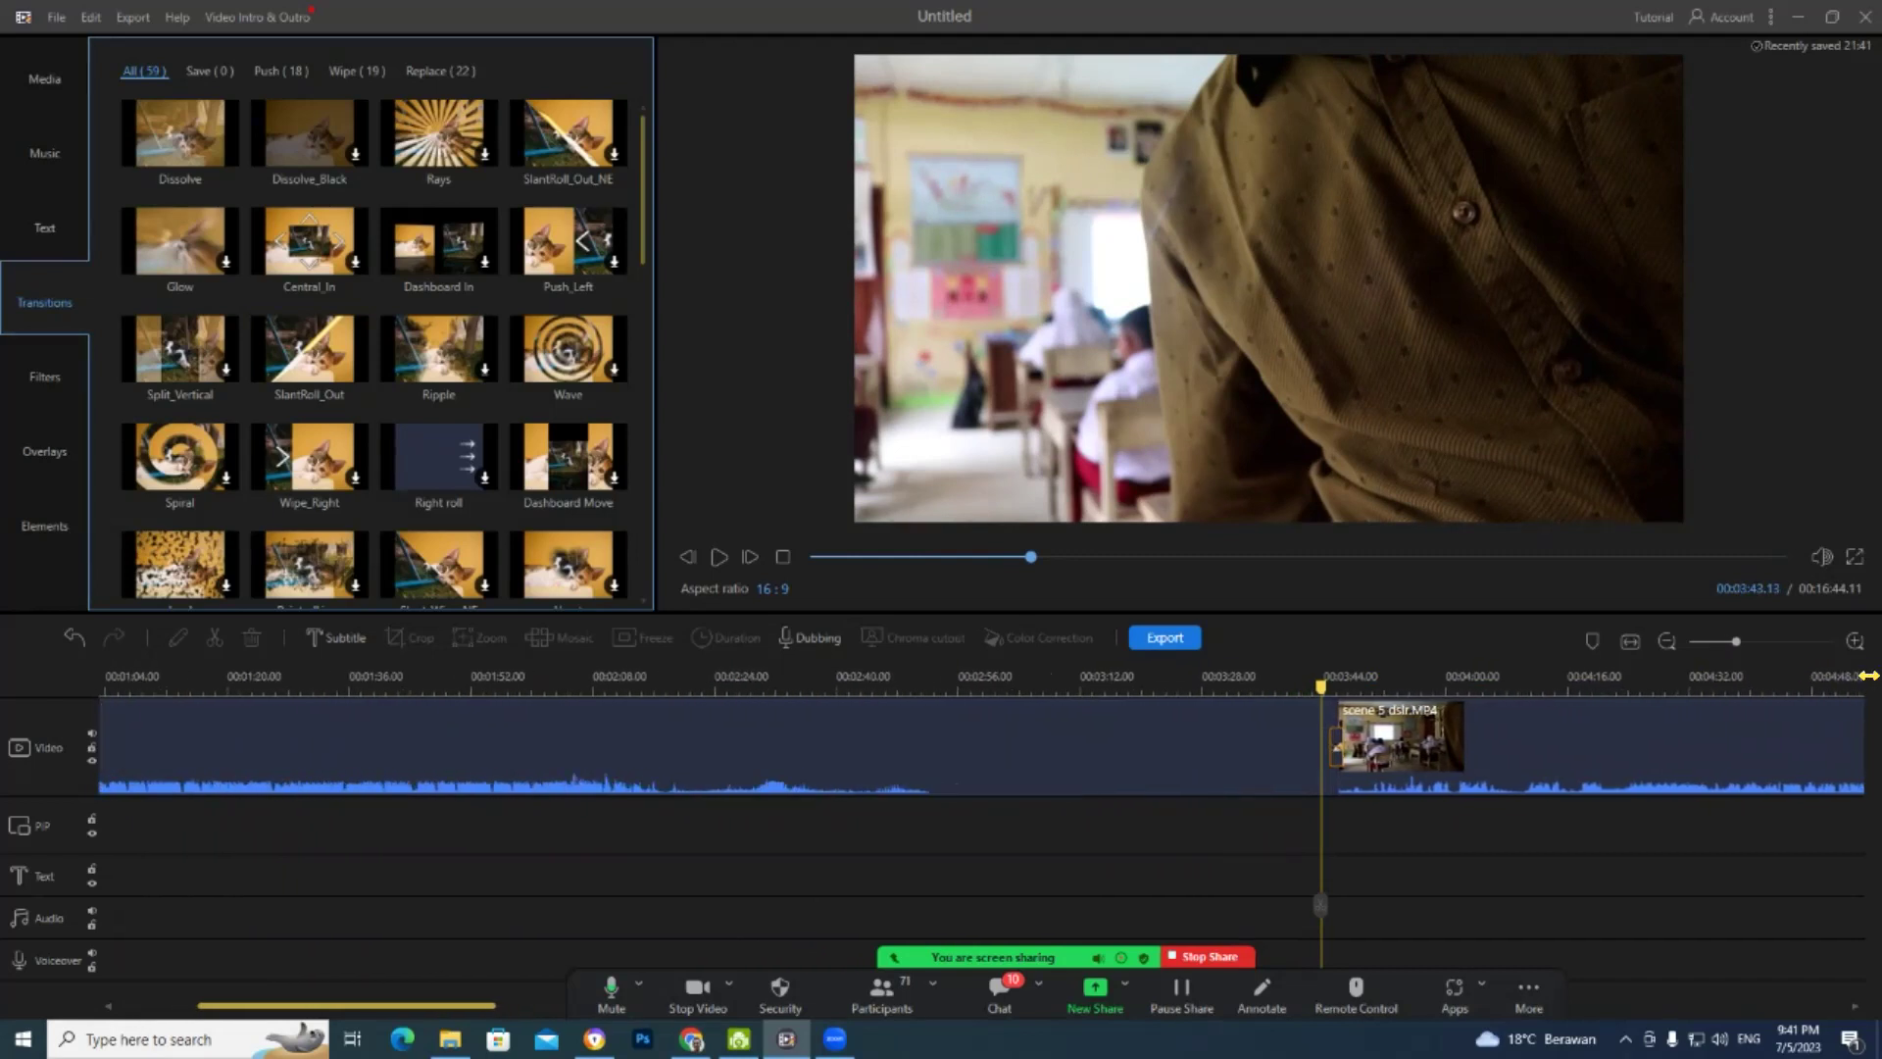
pyautogui.scroll(-4, 1013, 676)
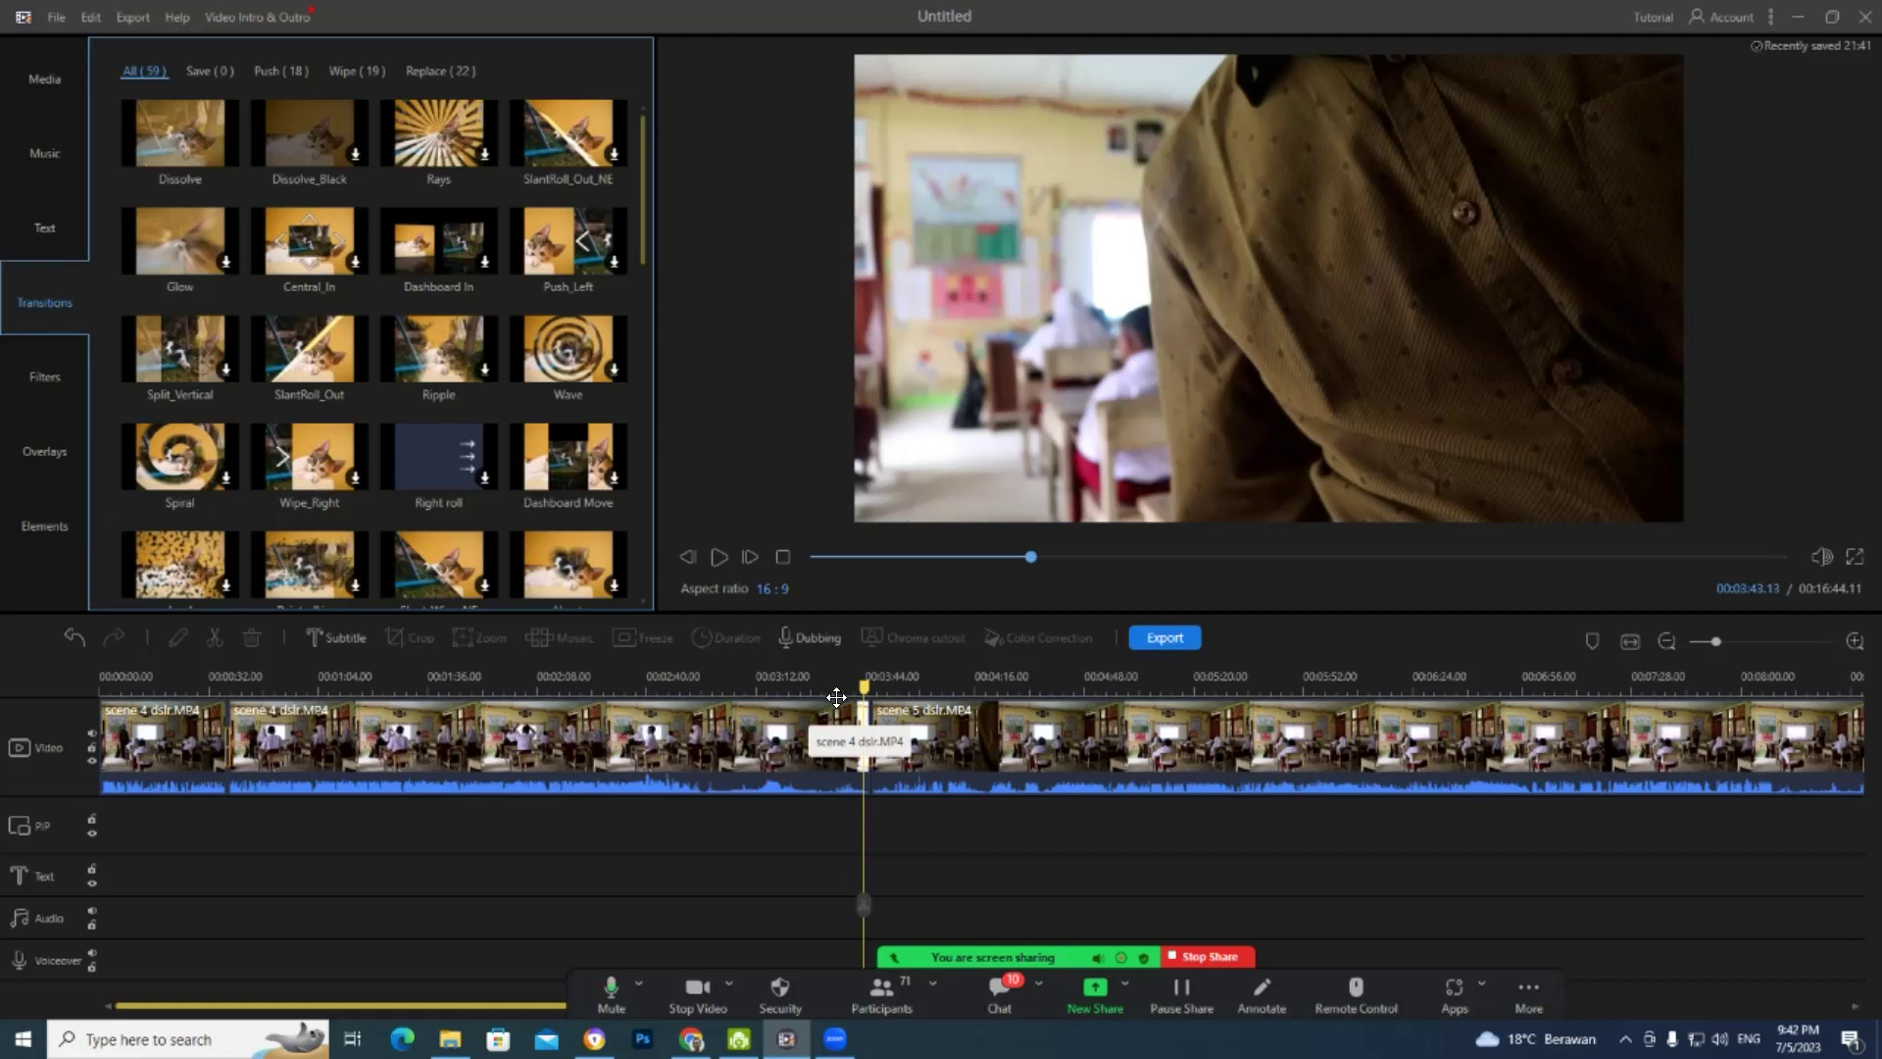
# - Add the TextThreeLines title to the text track at 00:00:18.16, over the first scene 4 dslr part
pyautogui.moveTo(863, 689); pyautogui.dragTo(164, 696)
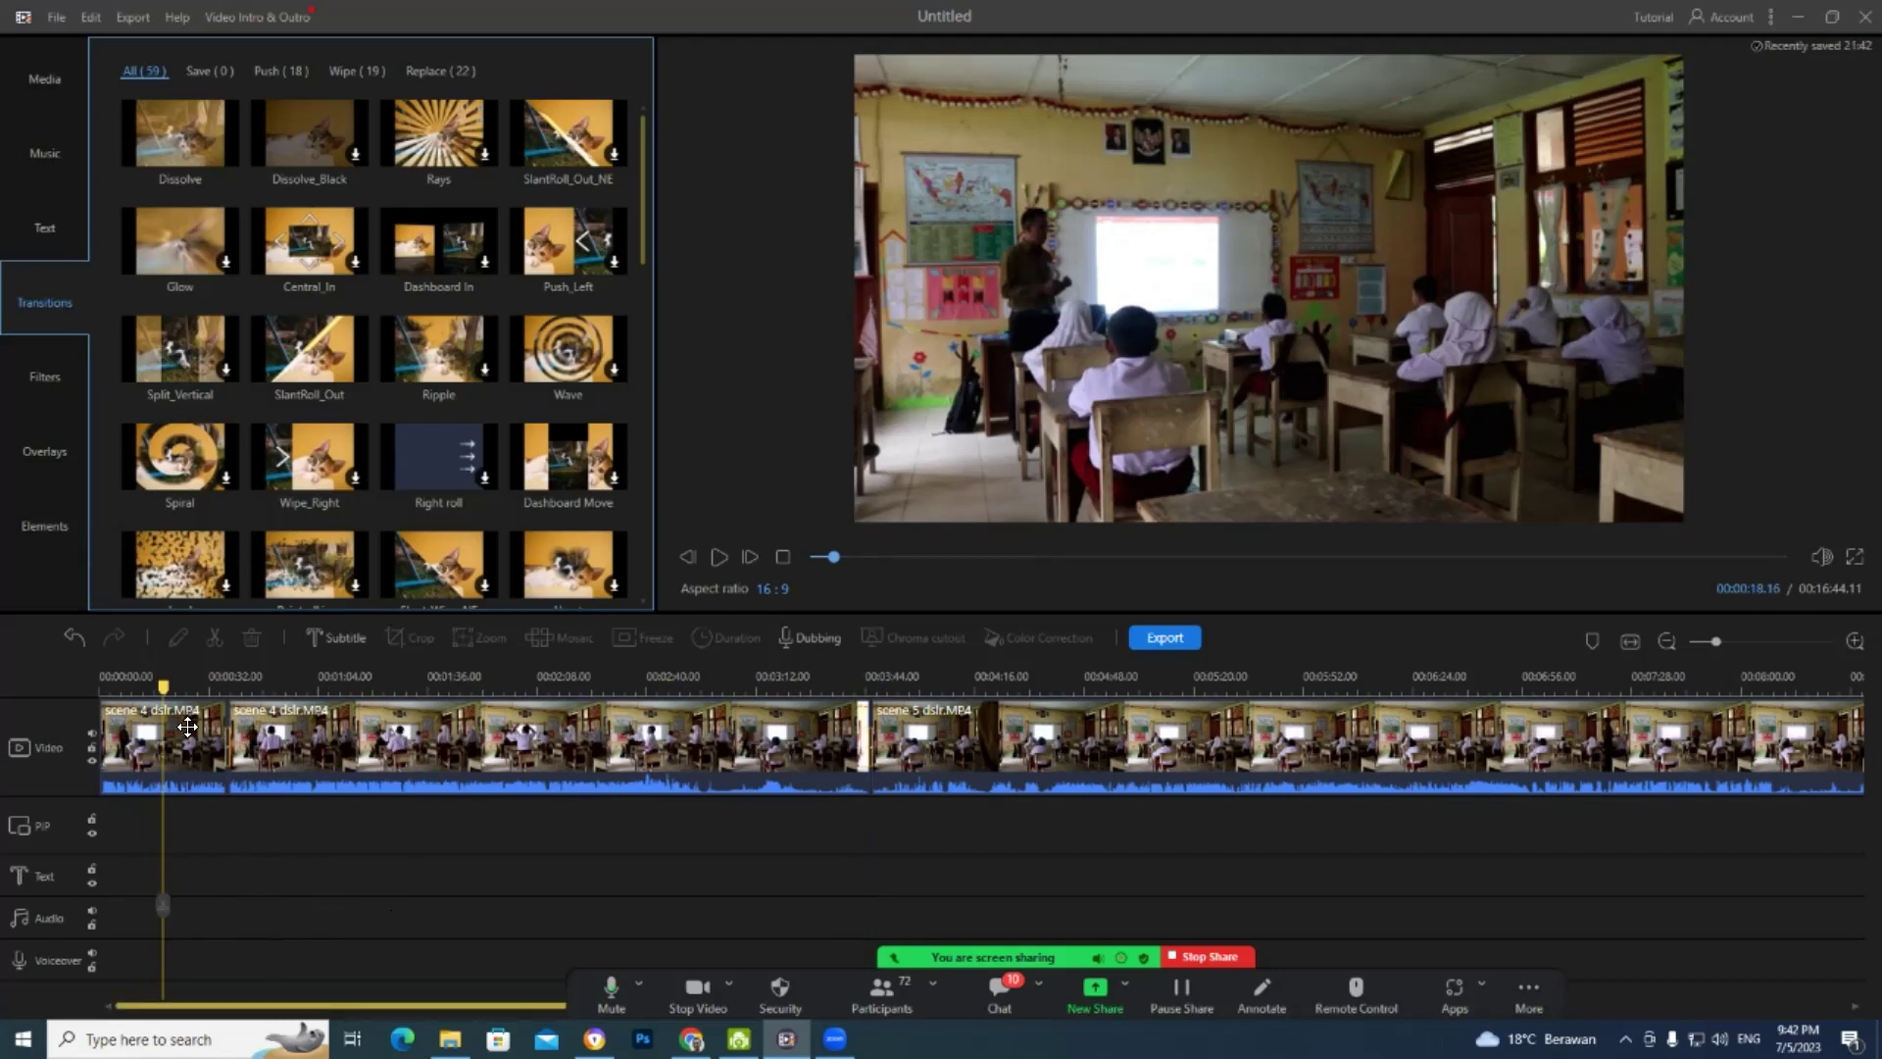
pyautogui.click(43, 229)
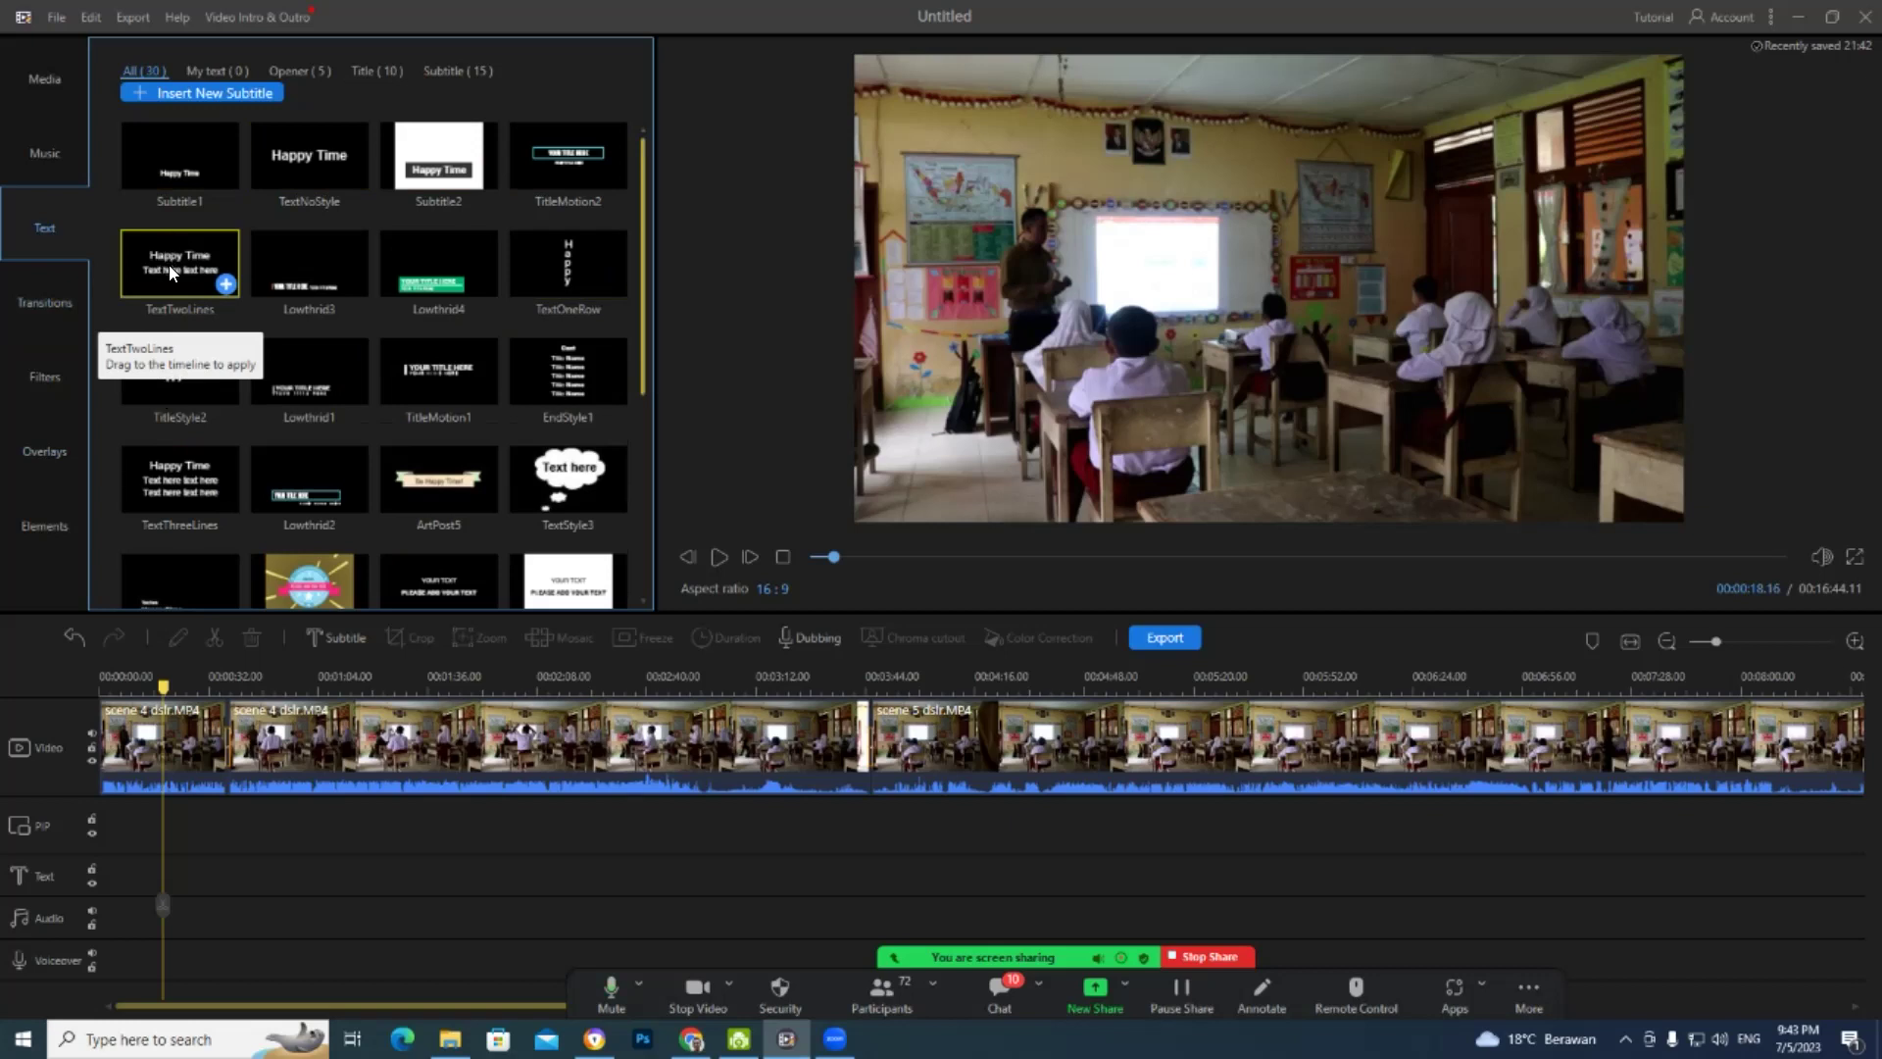
pyautogui.moveTo(170, 298); pyautogui.dragTo(153, 849)
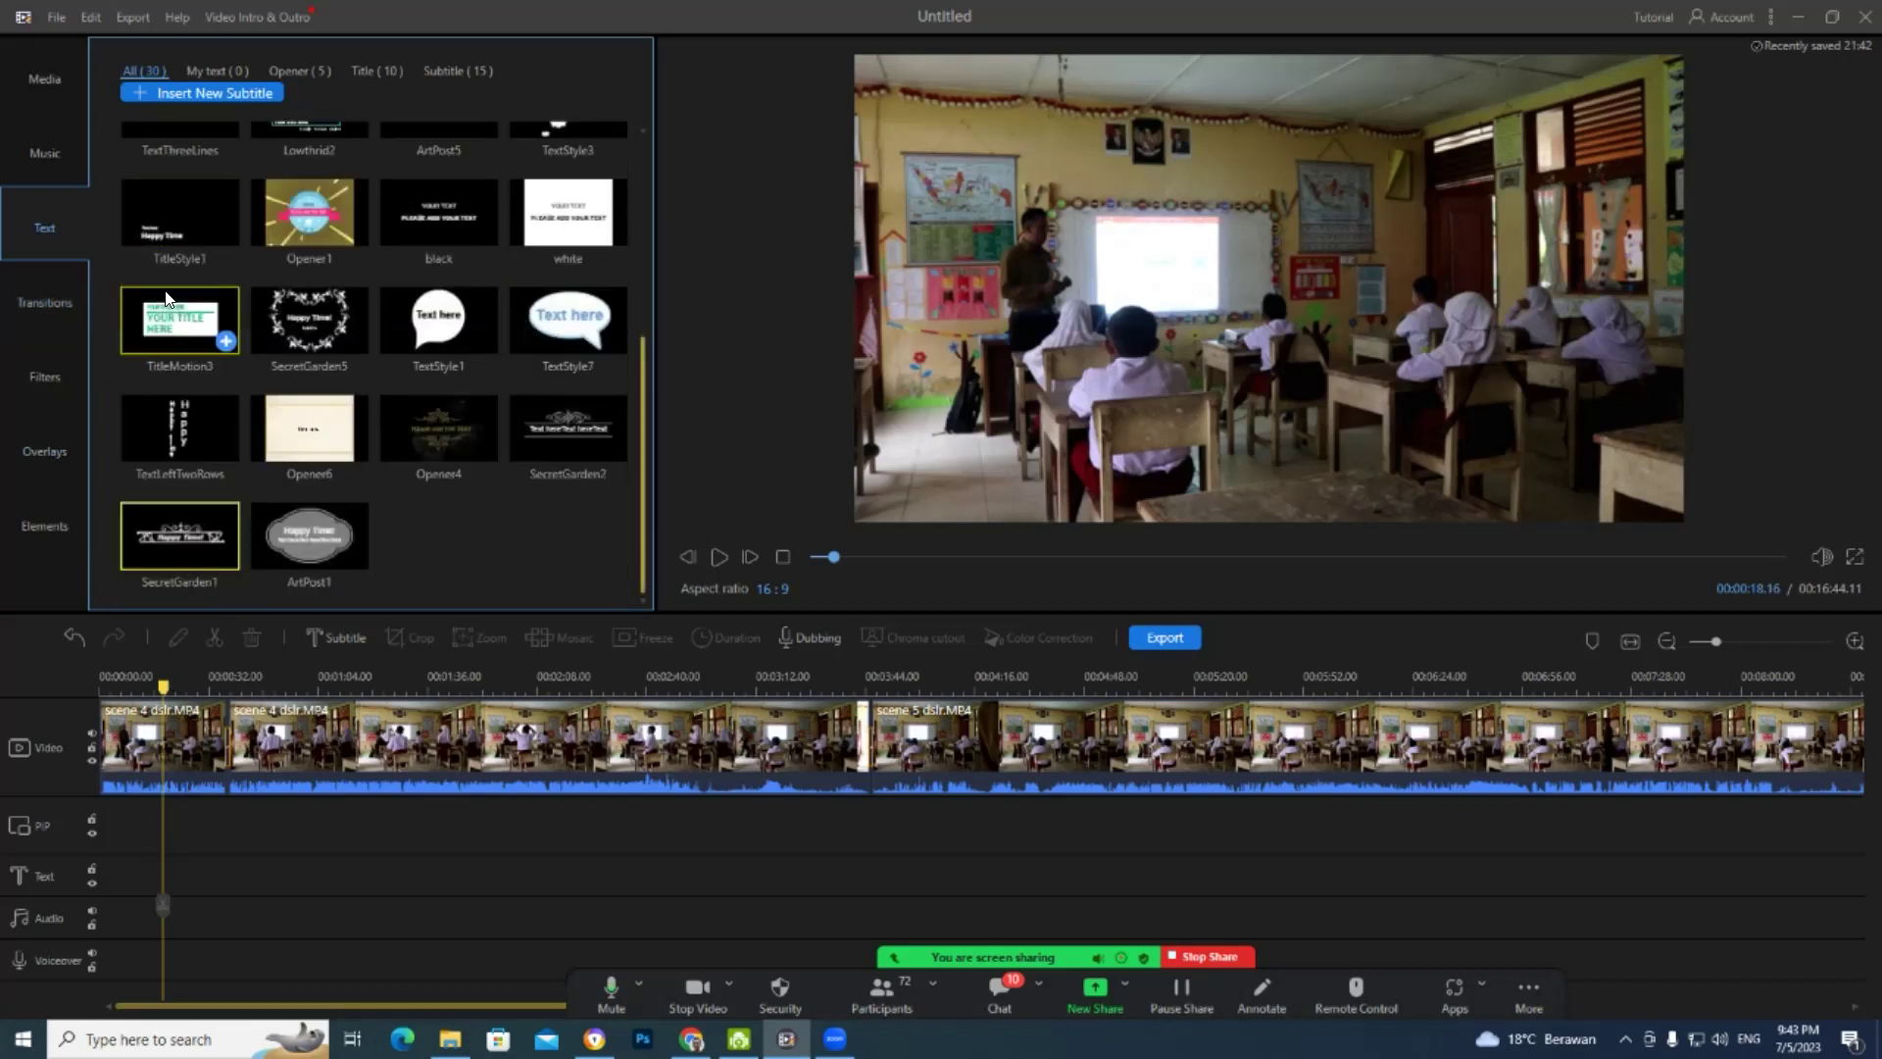
pyautogui.scroll(2, 165, 288)
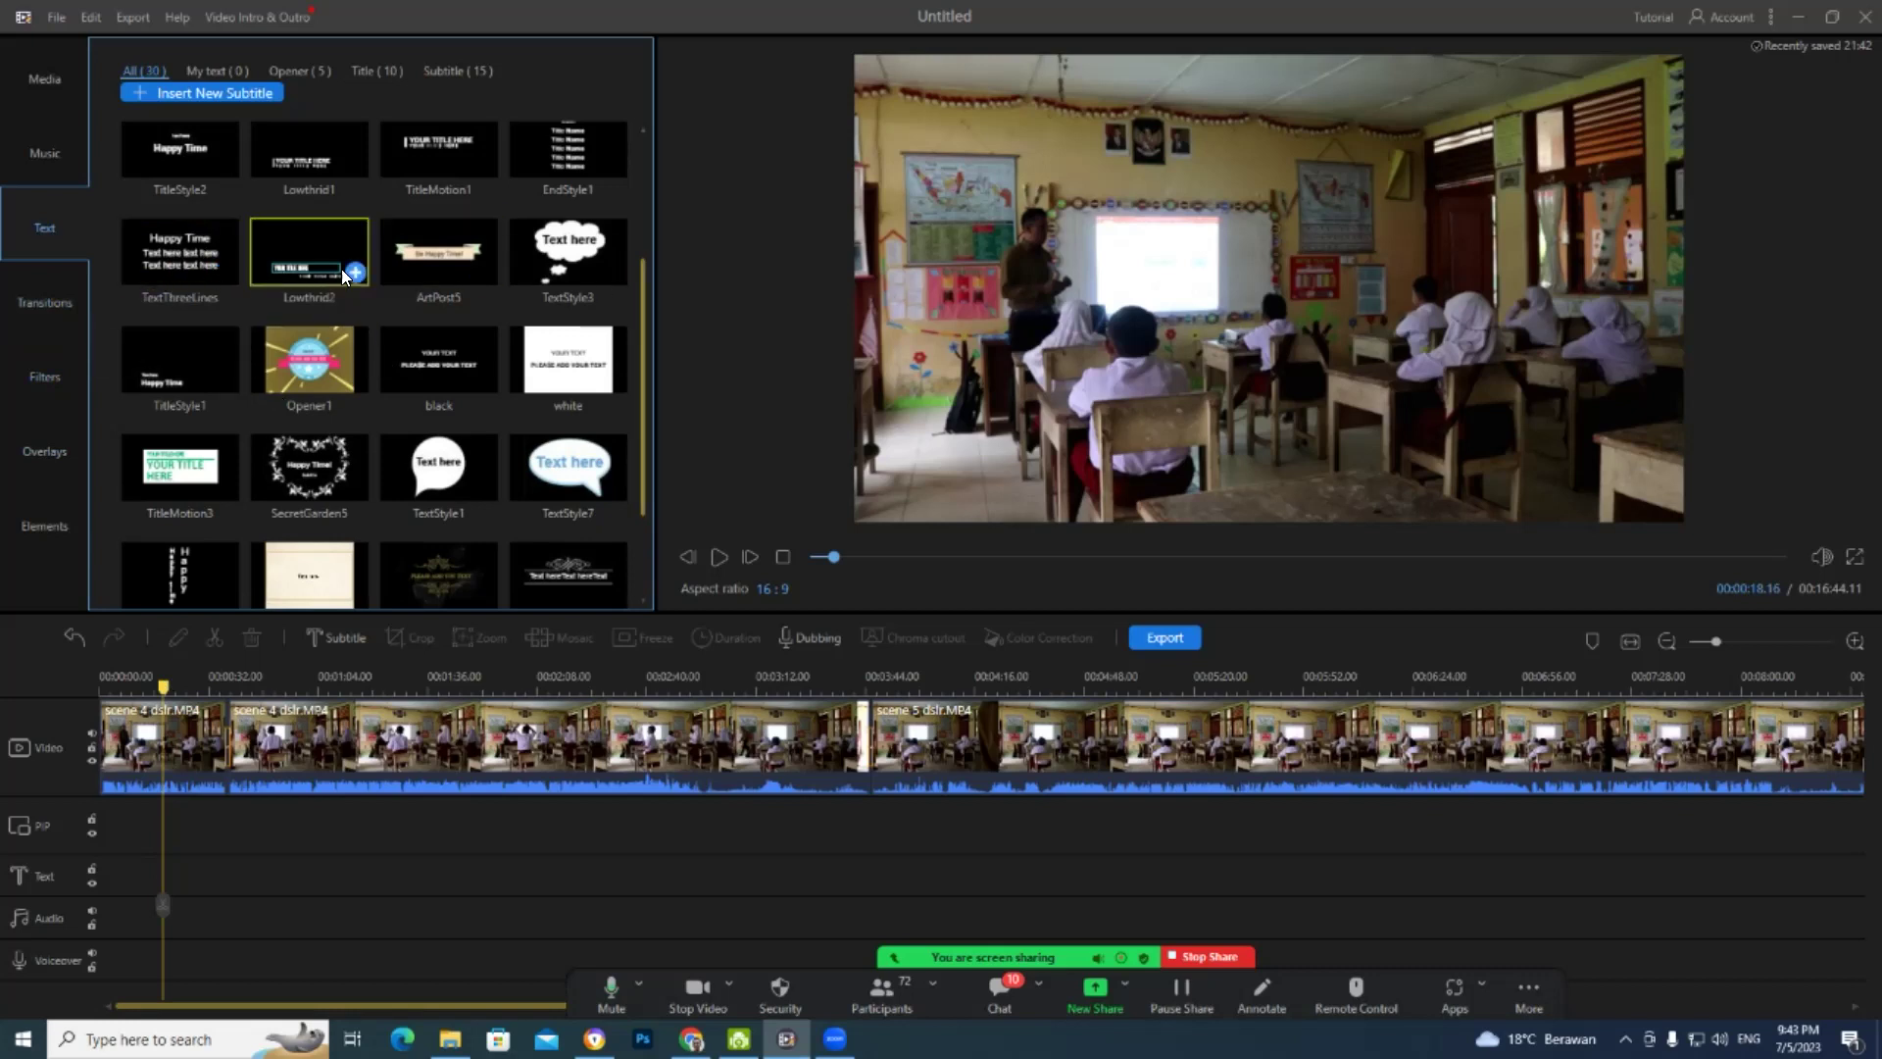
pyautogui.click(155, 269)
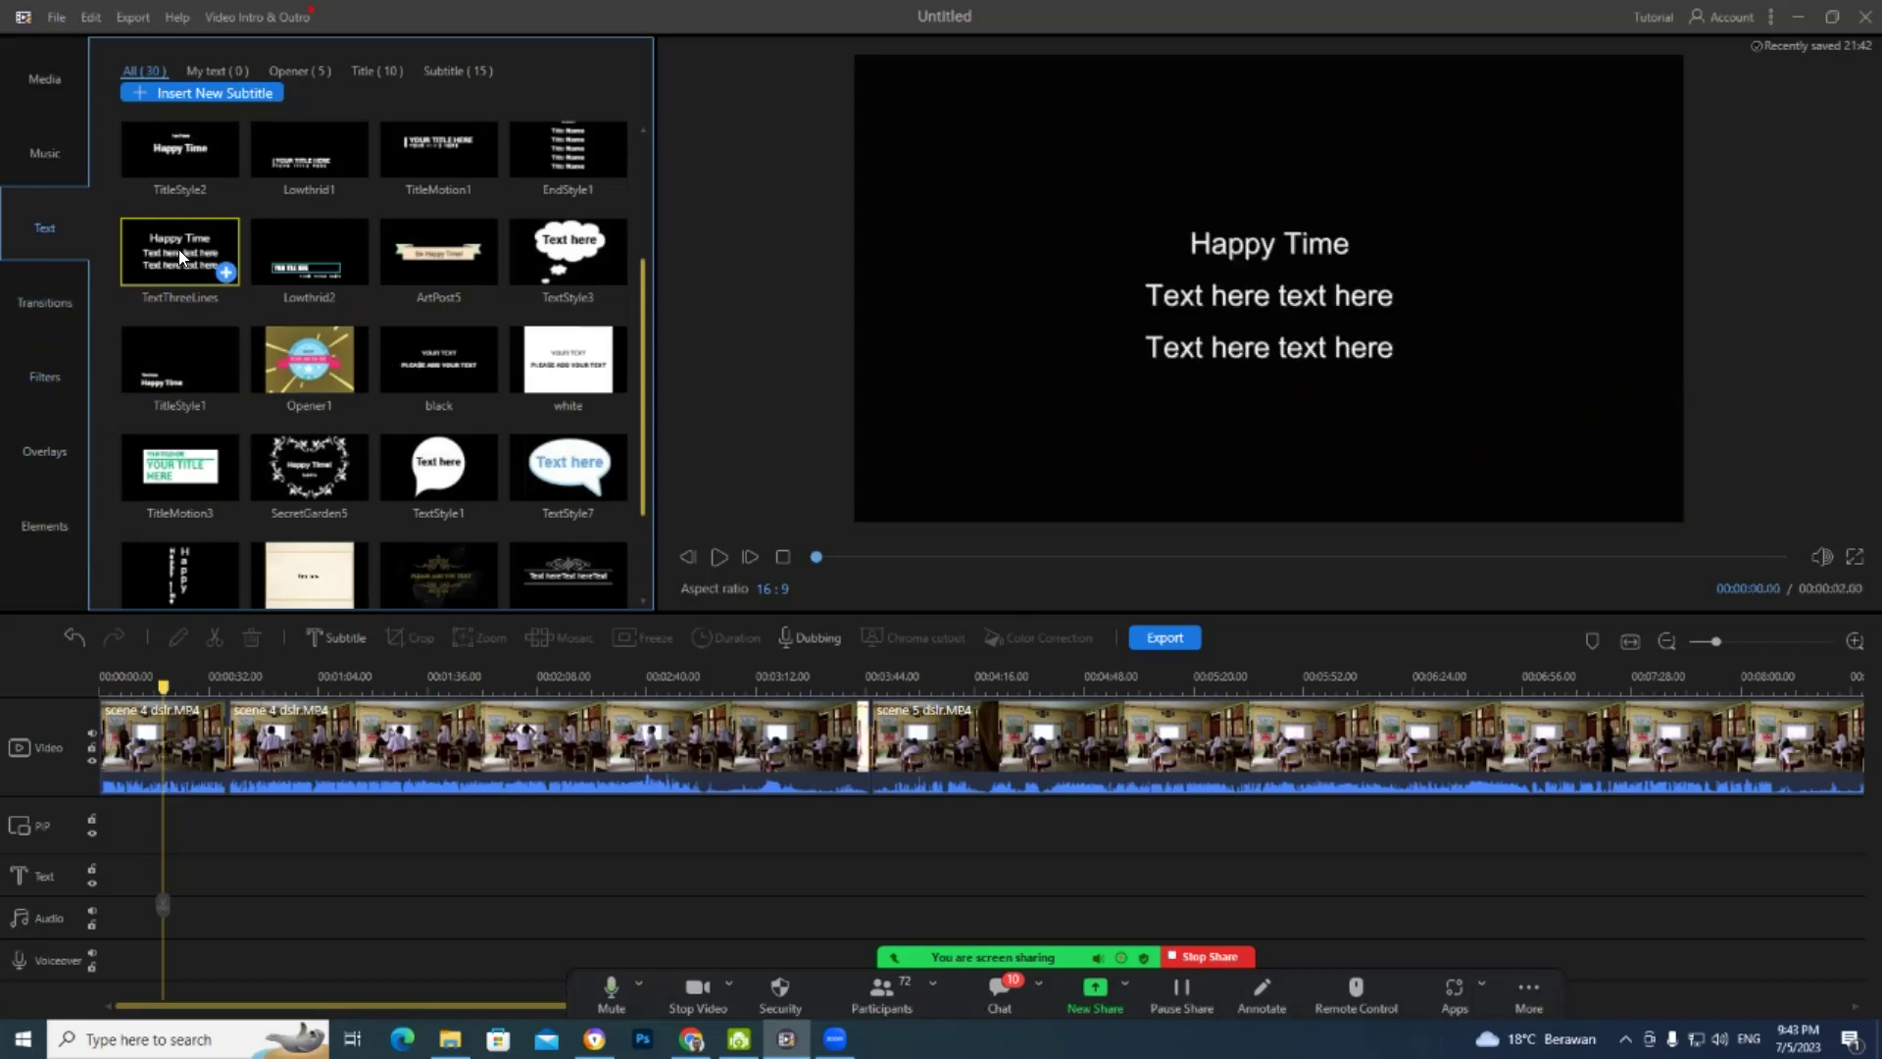
pyautogui.click(225, 273)
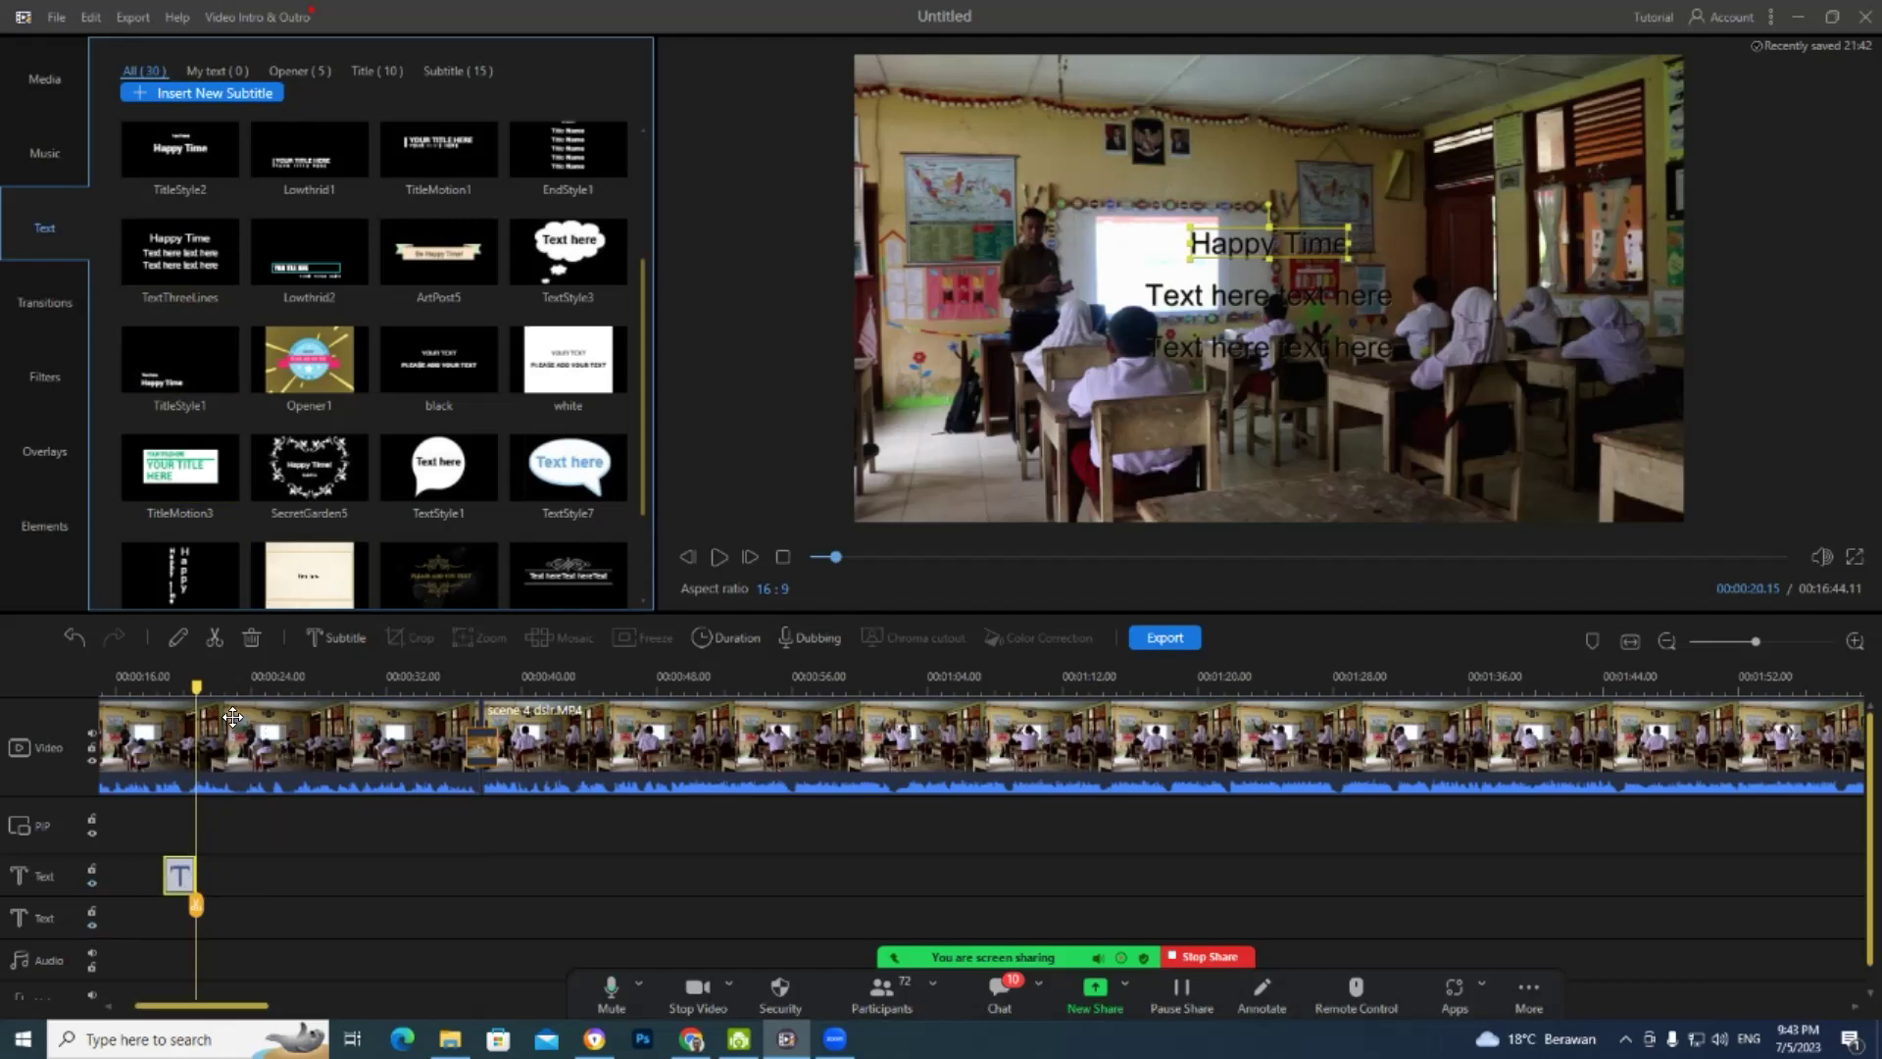
# - Check the new three-line title over the video around its start, finishing with the playhead at 00:00:19.07 within it
pyautogui.moveTo(196, 686); pyautogui.dragTo(168, 686)
pyautogui.click(1200, 243)
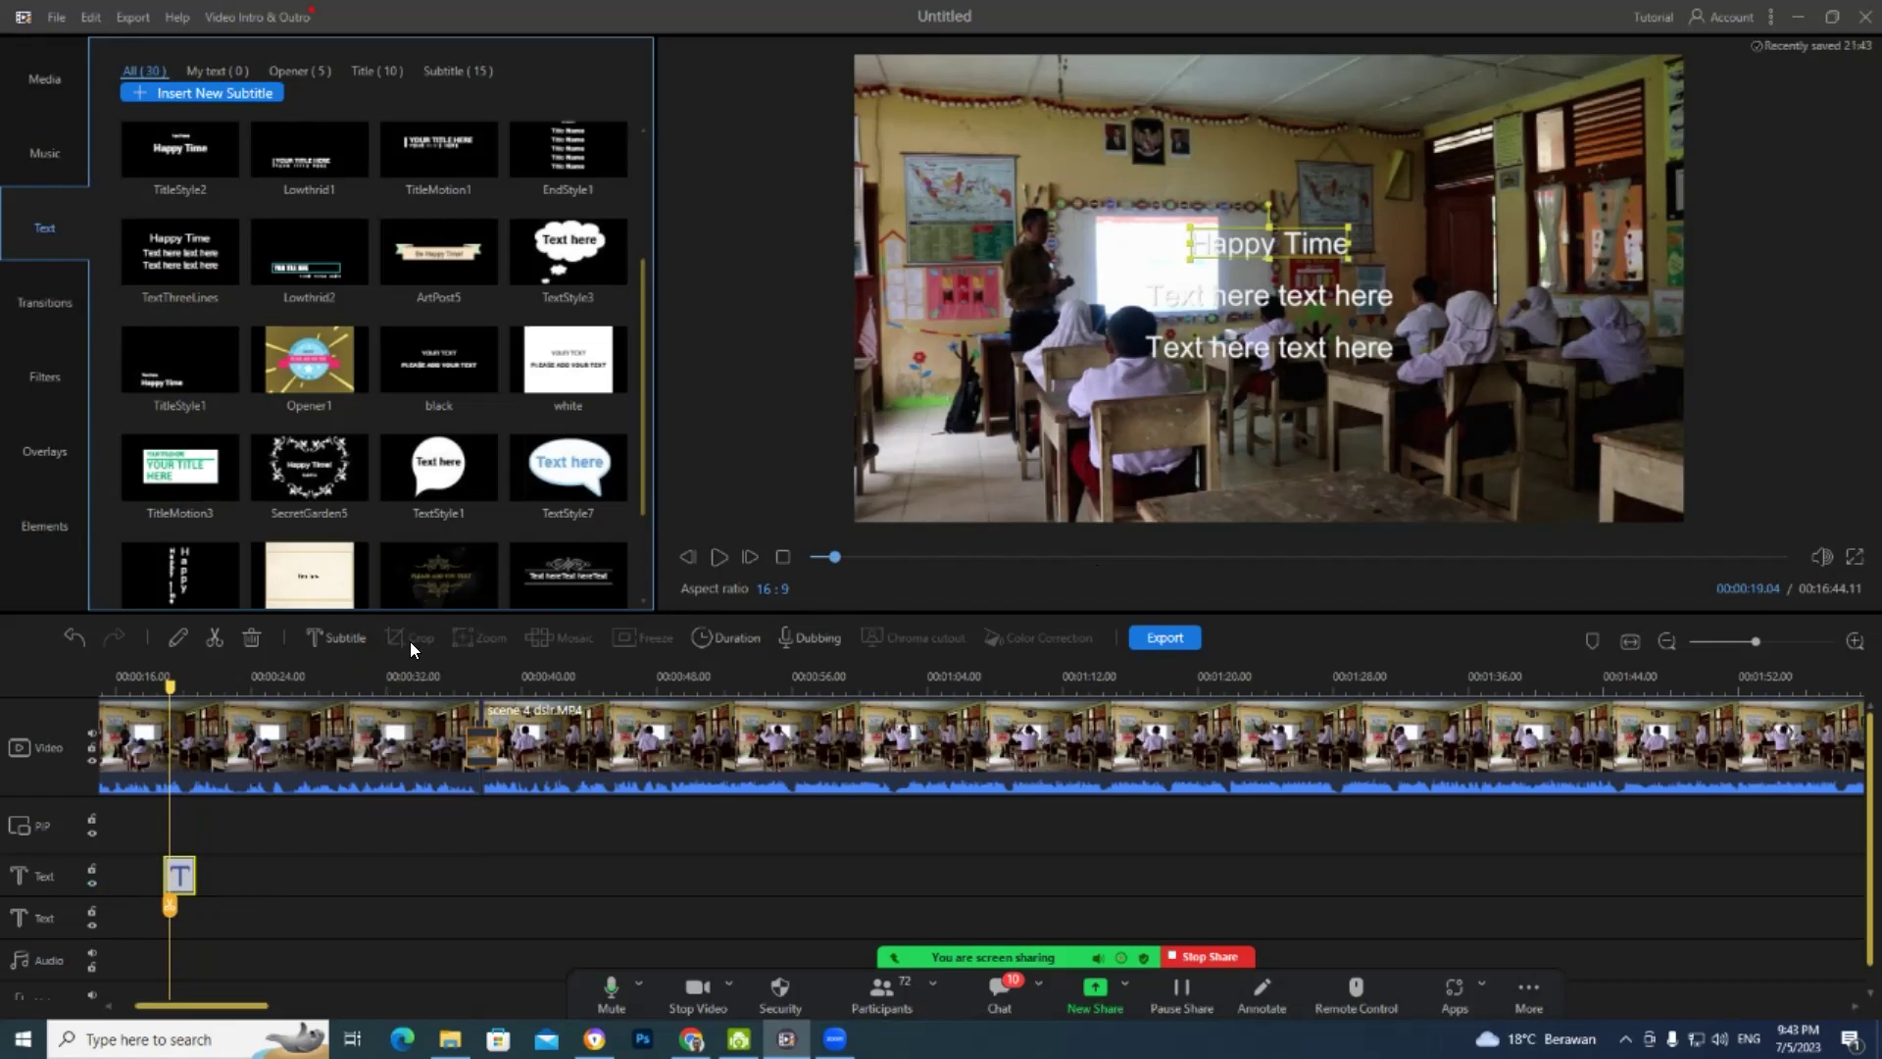
pyautogui.scroll(1, 406, 474)
pyautogui.scroll(2, 406, 474)
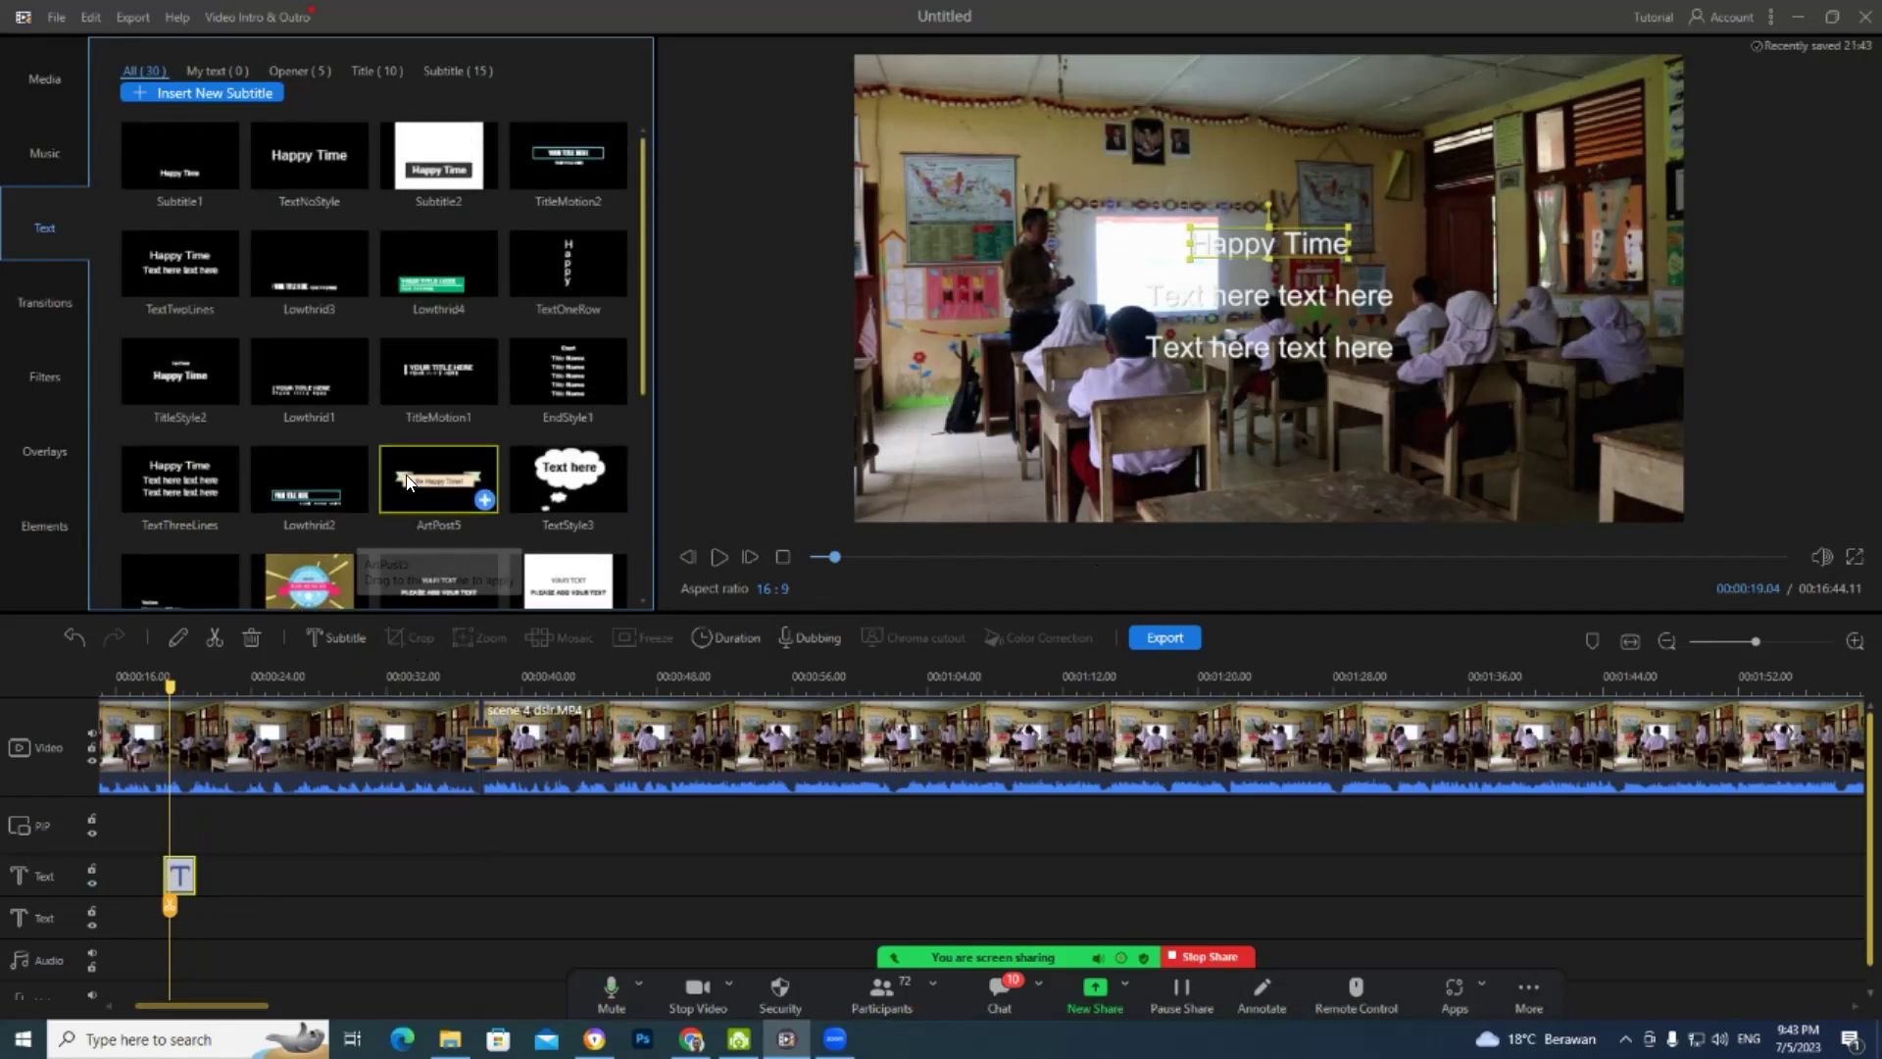
pyautogui.moveTo(200, 184)
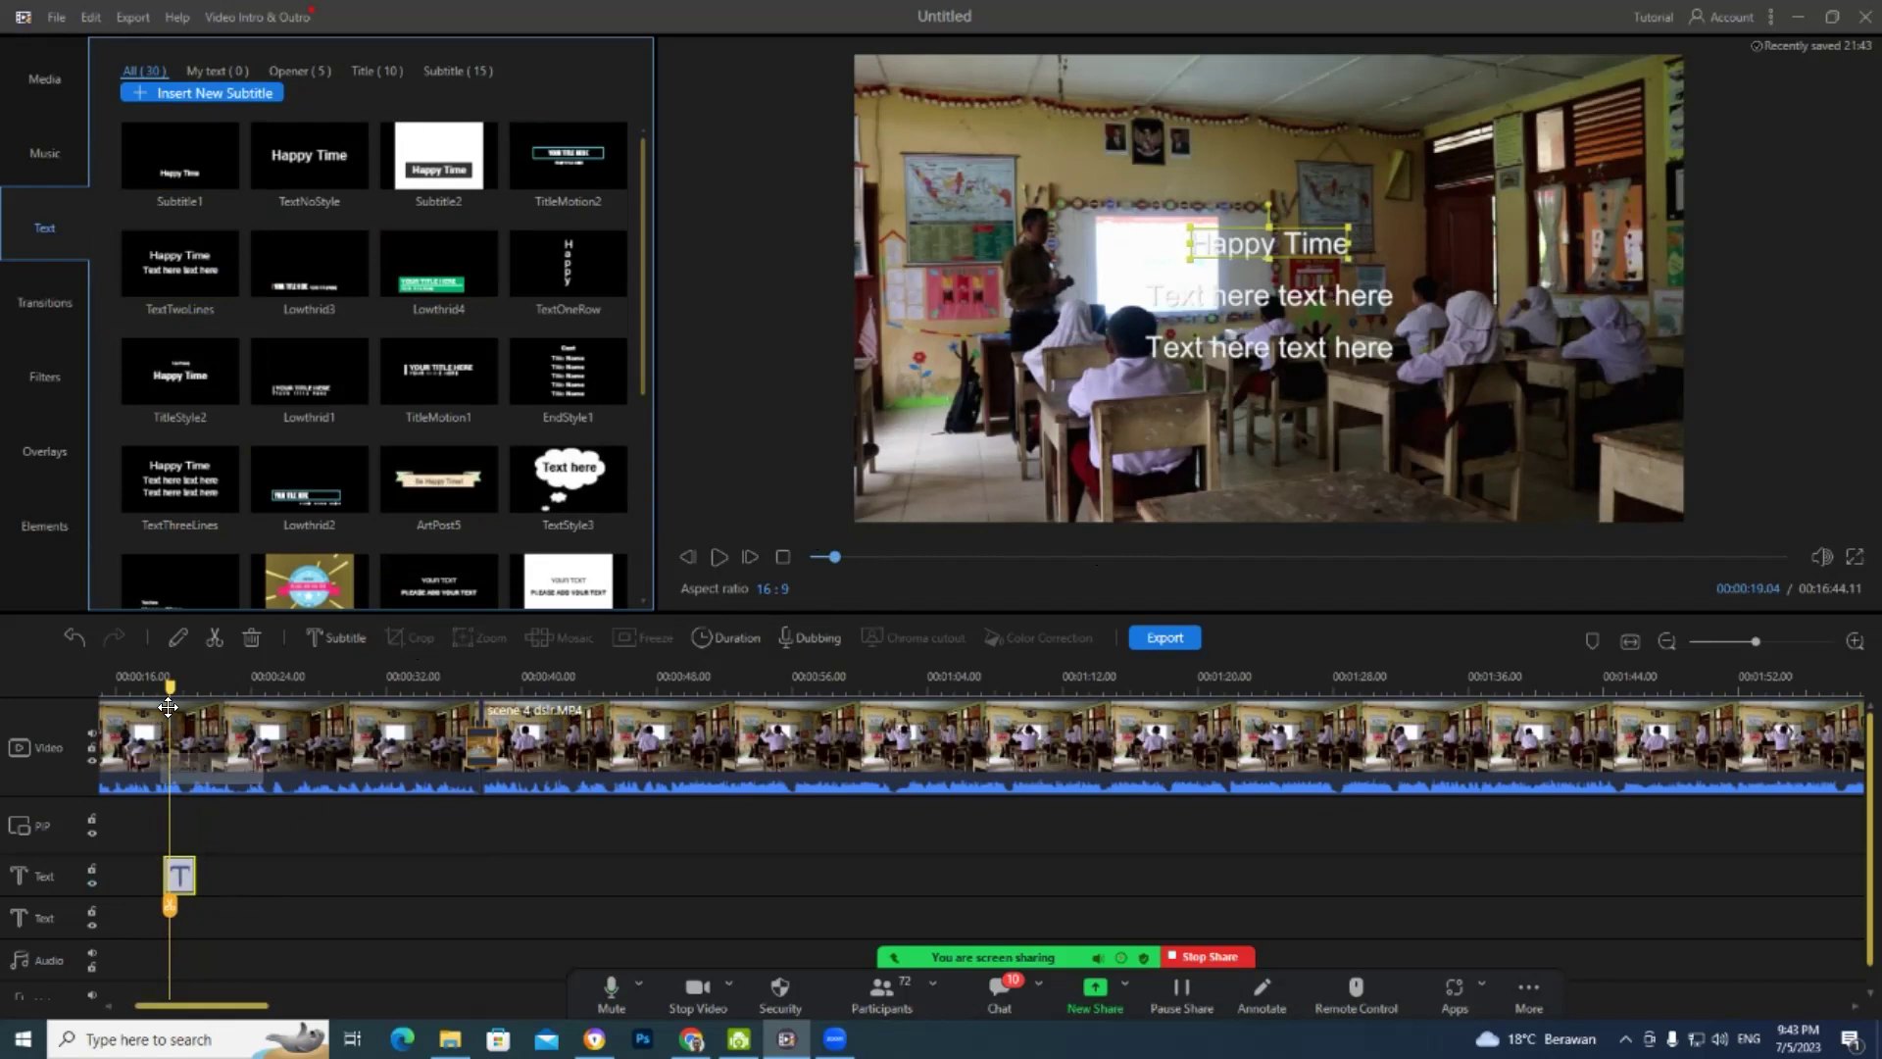
pyautogui.moveTo(169, 686); pyautogui.dragTo(159, 686)
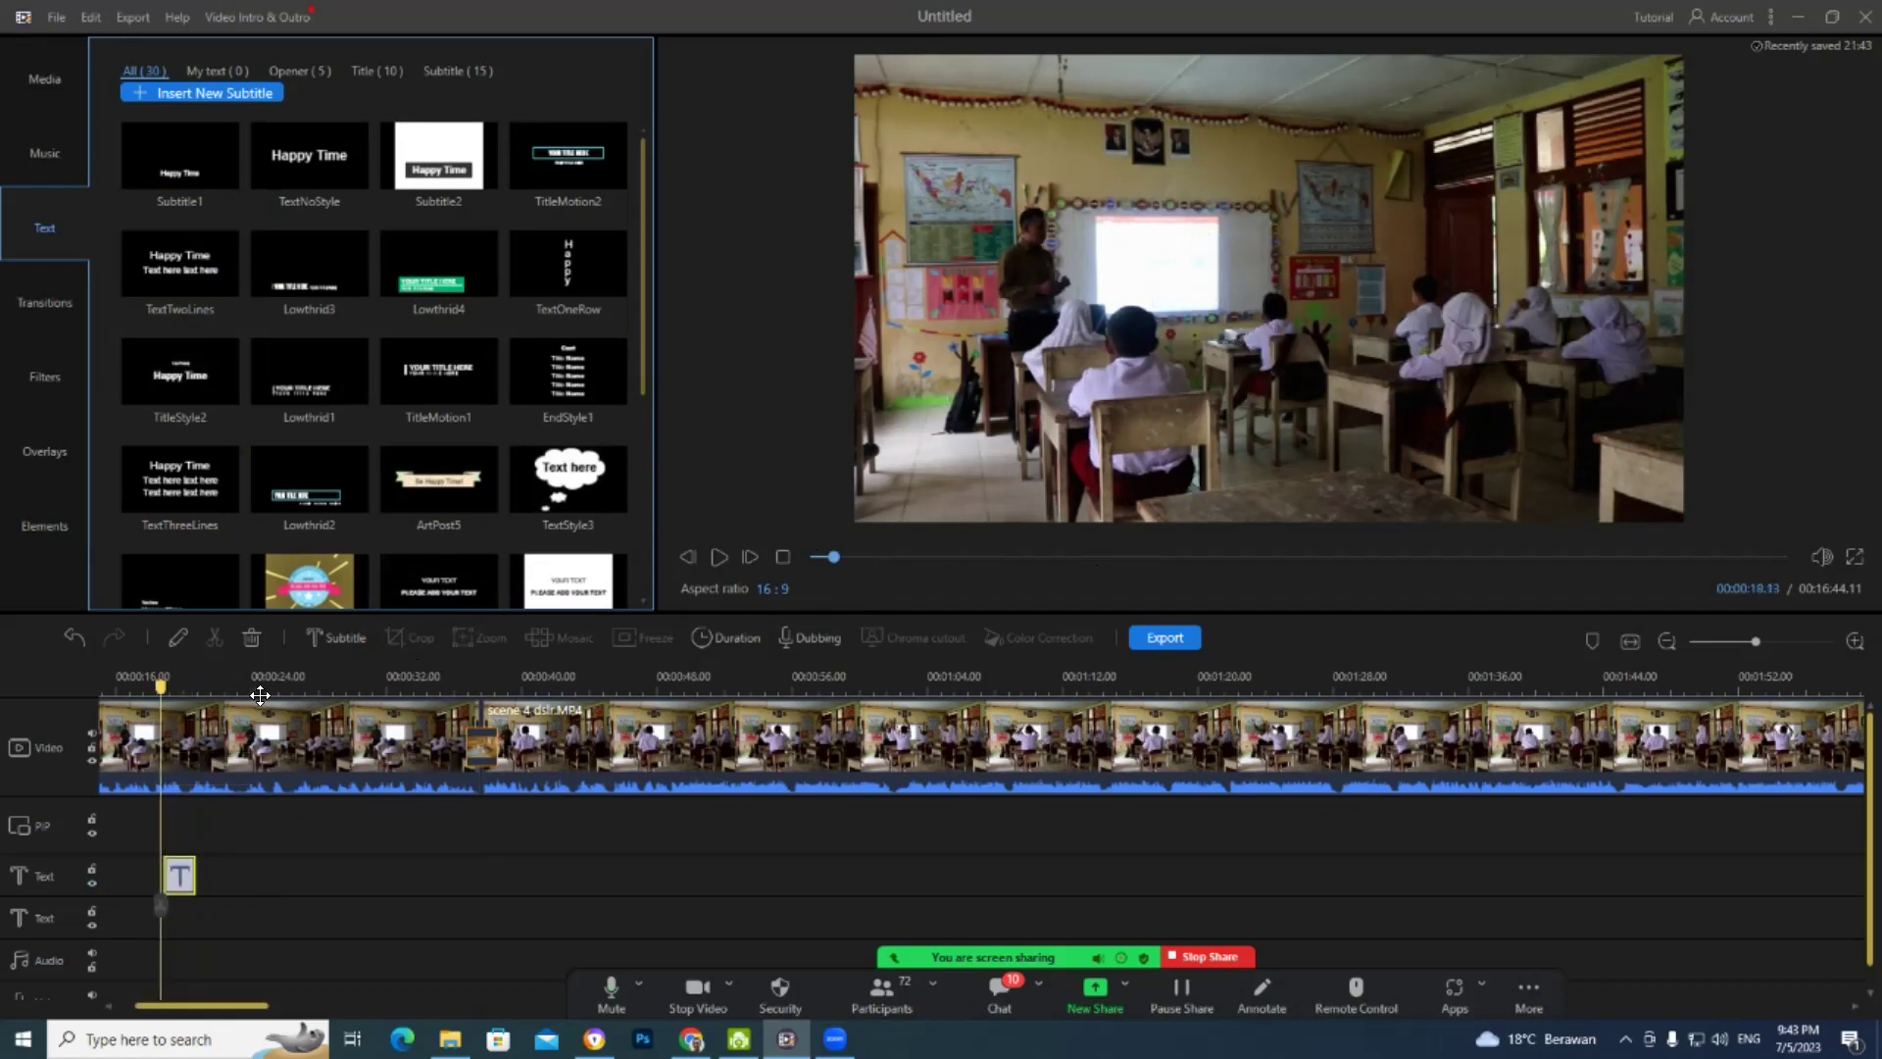
pyautogui.scroll(2, 255, 686)
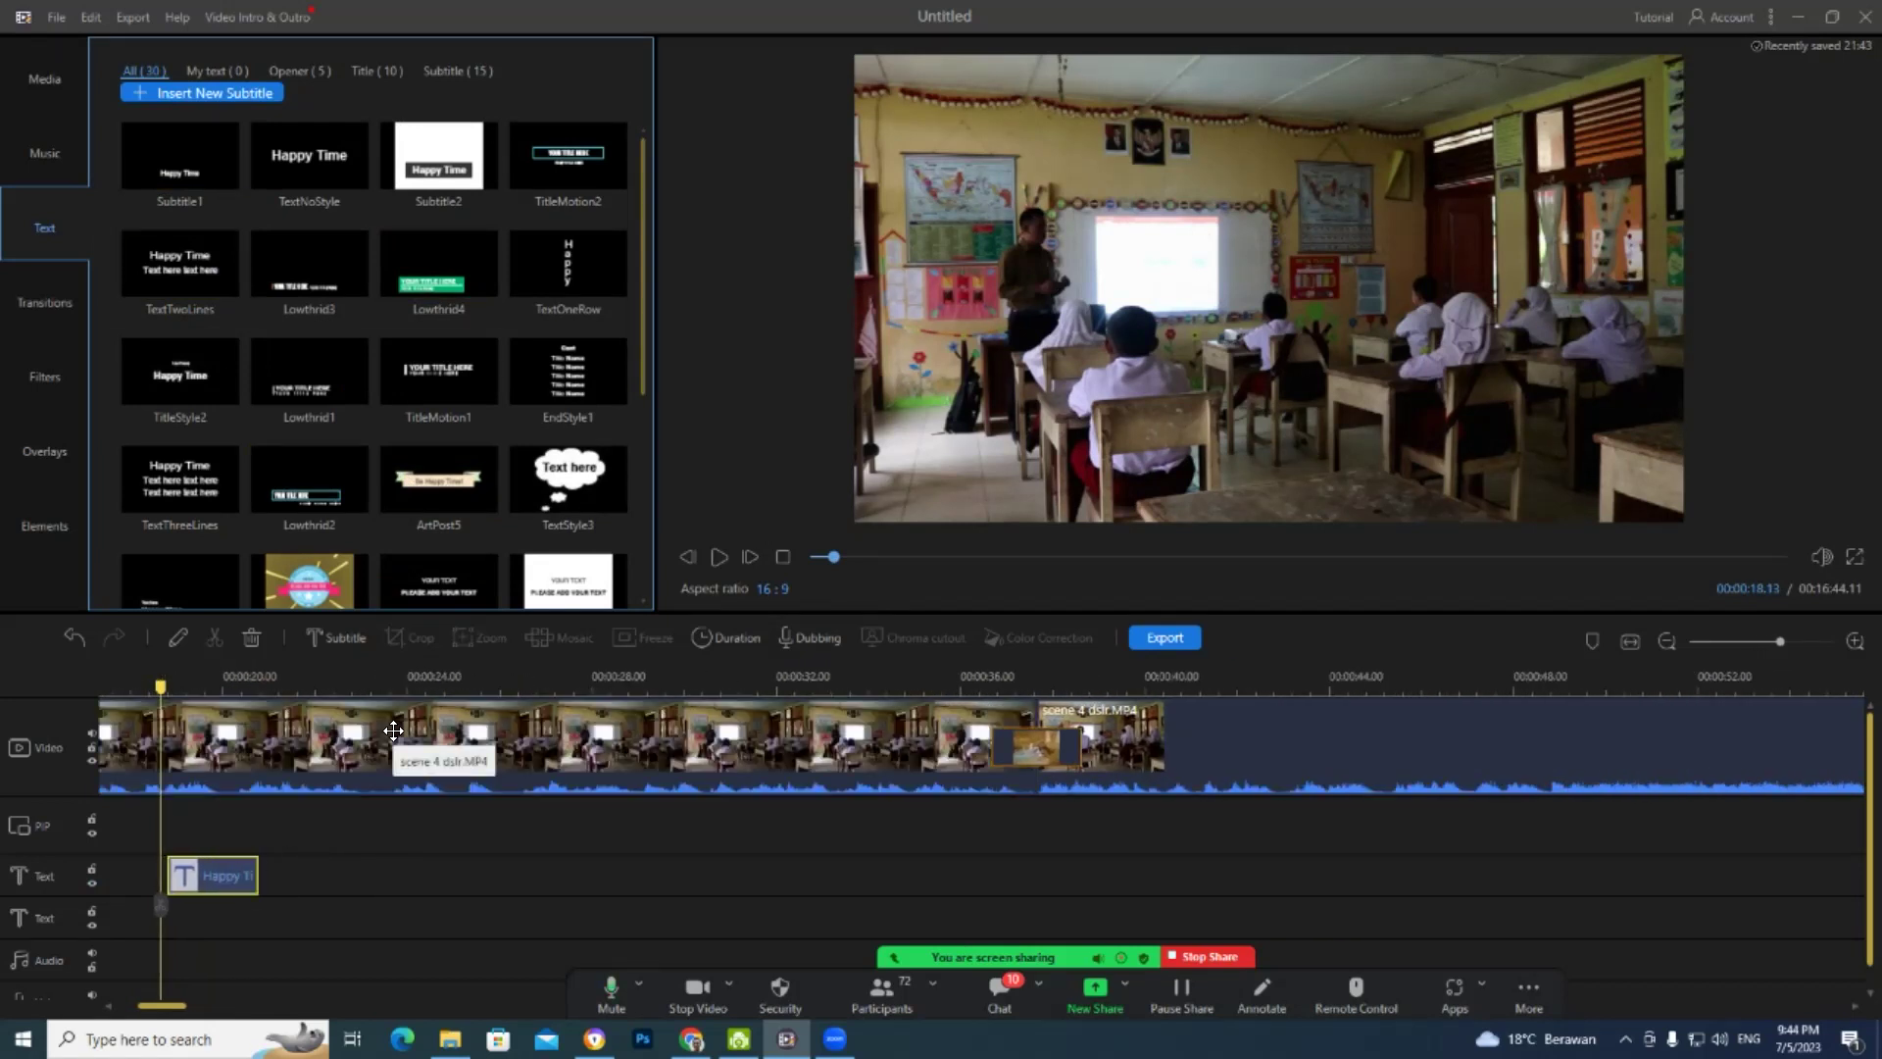
pyautogui.moveTo(161, 904); pyautogui.dragTo(202, 912)
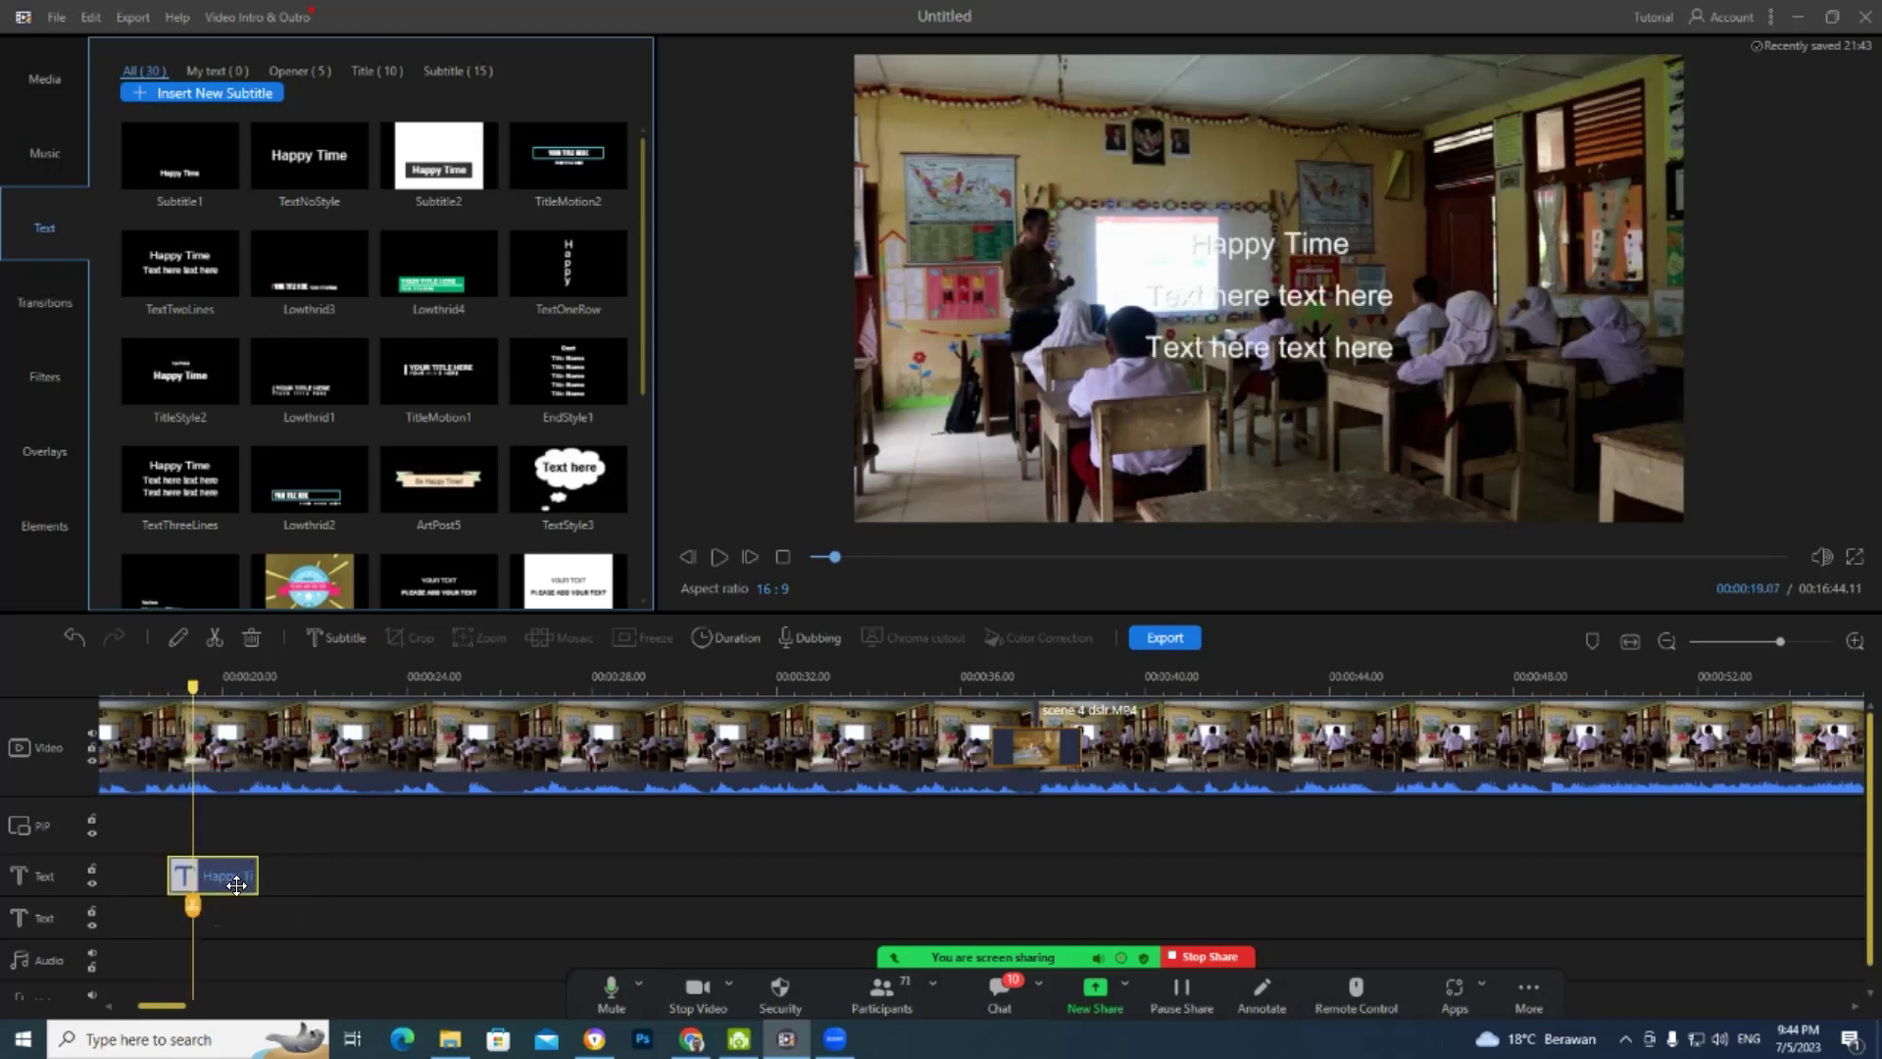
# - Open the three-line title for editing and replace its first line, Happy Time, with PENDAHULUAN
pyautogui.click(212, 876)
pyautogui.doubleClick(213, 875)
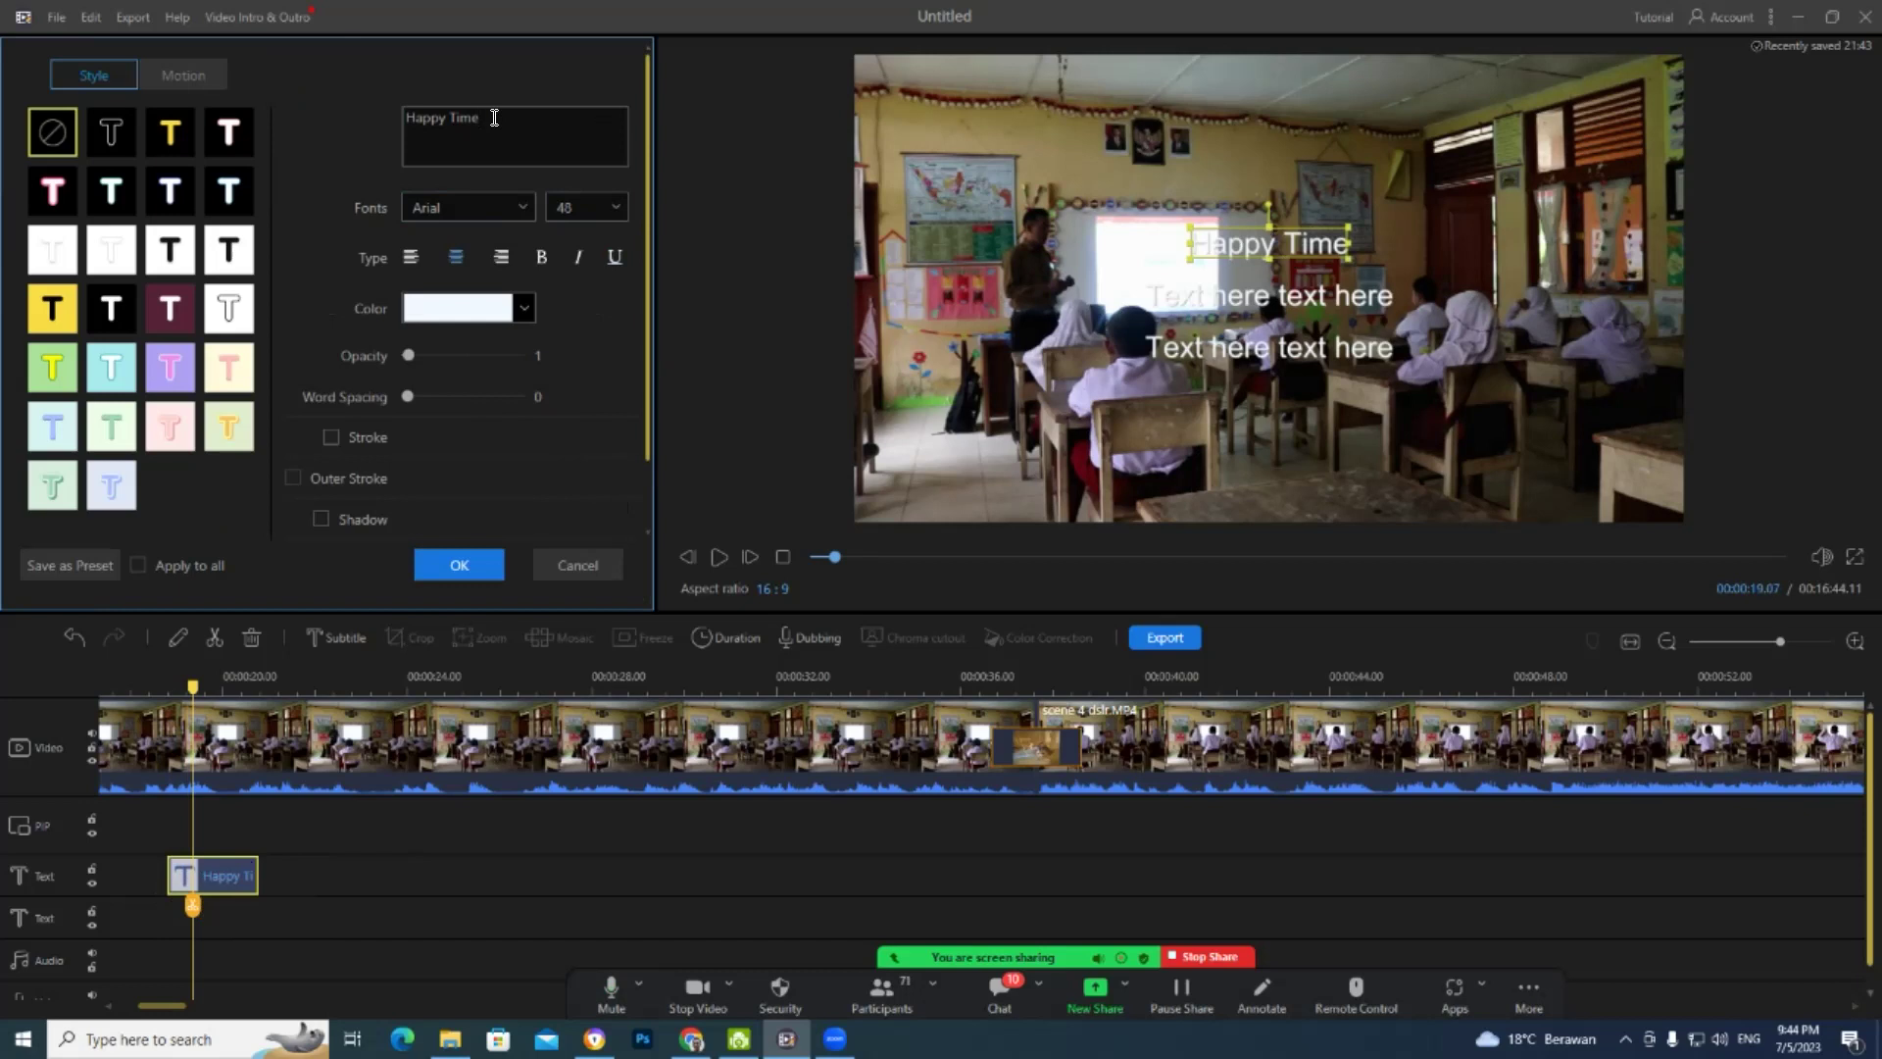
pyautogui.press('BackSpace')
pyautogui.press('BackSpace')
pyautogui.press('BackSpace')
pyautogui.press('BackSpace')
pyautogui.press('BackSpace')
pyautogui.press('BackSpace')
pyautogui.press('BackSpace')
pyautogui.press('BackSpace')
pyautogui.press('BackSpace')
pyautogui.press('BackSpace')
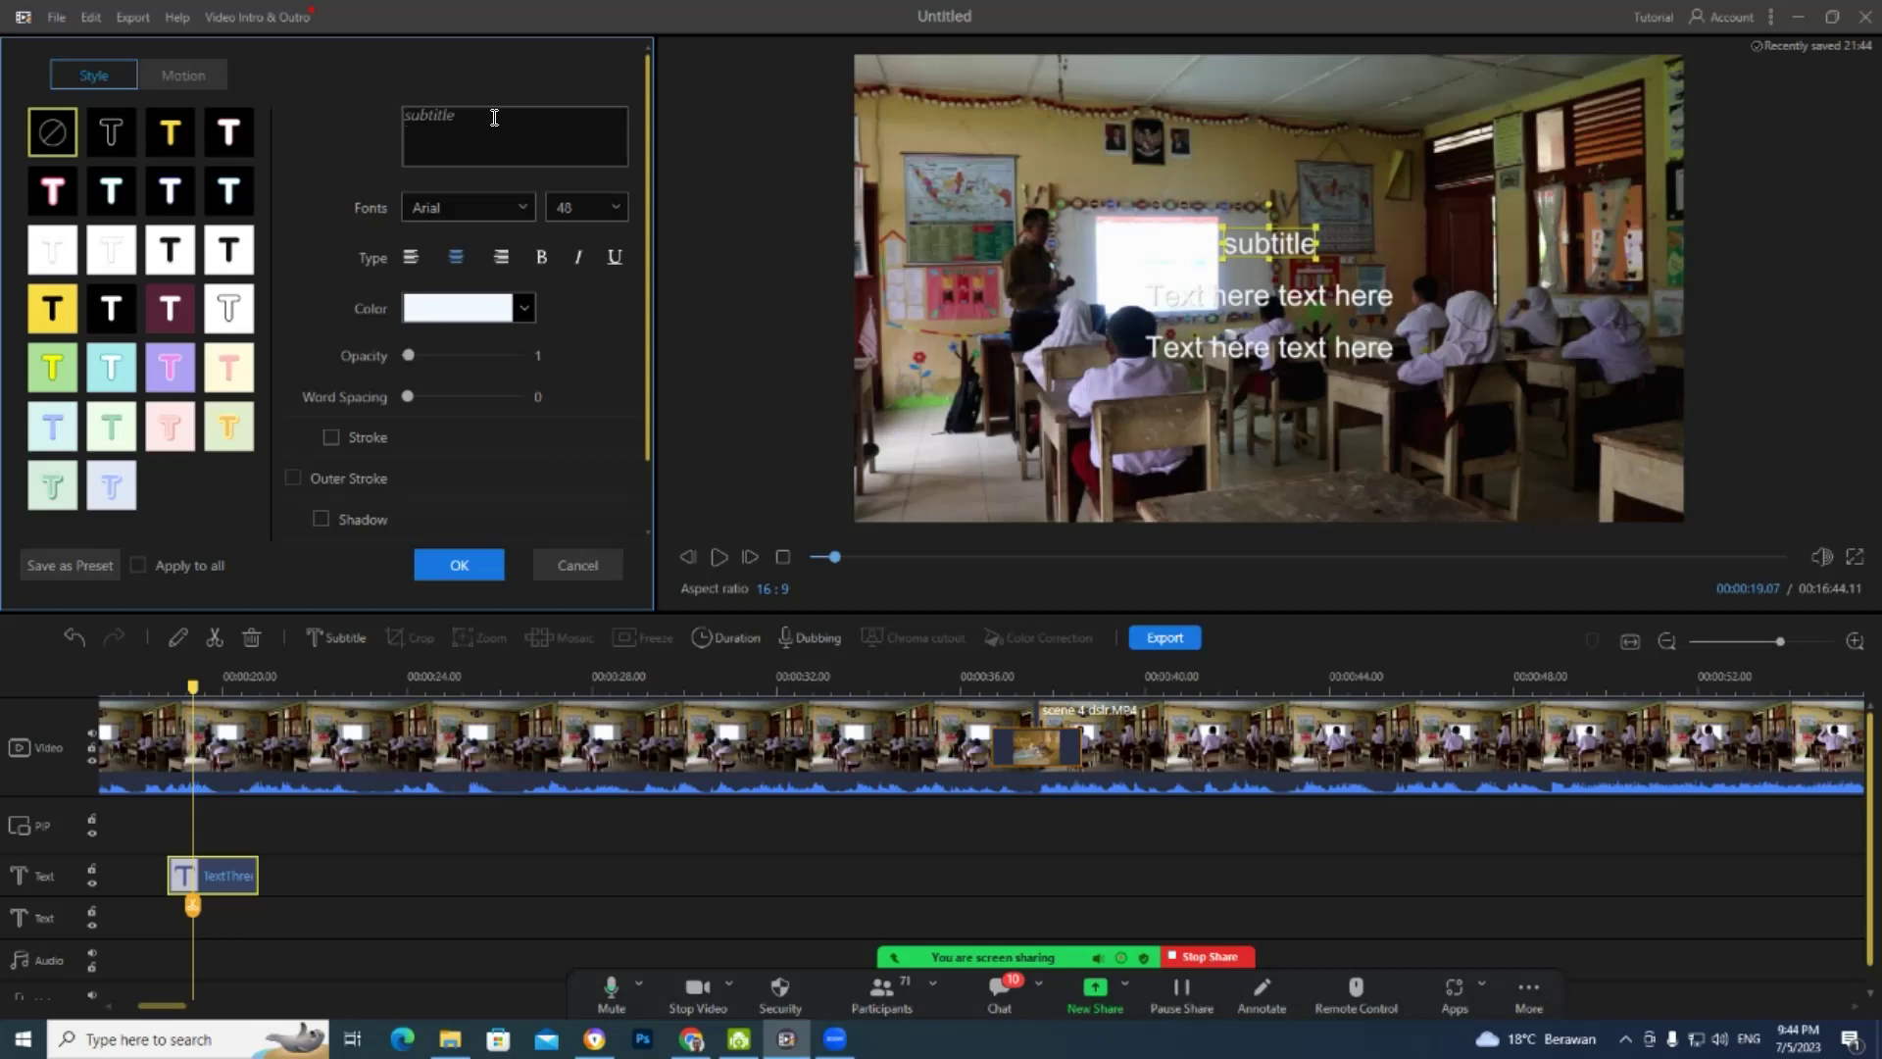
pyautogui.write('PENDAHU')
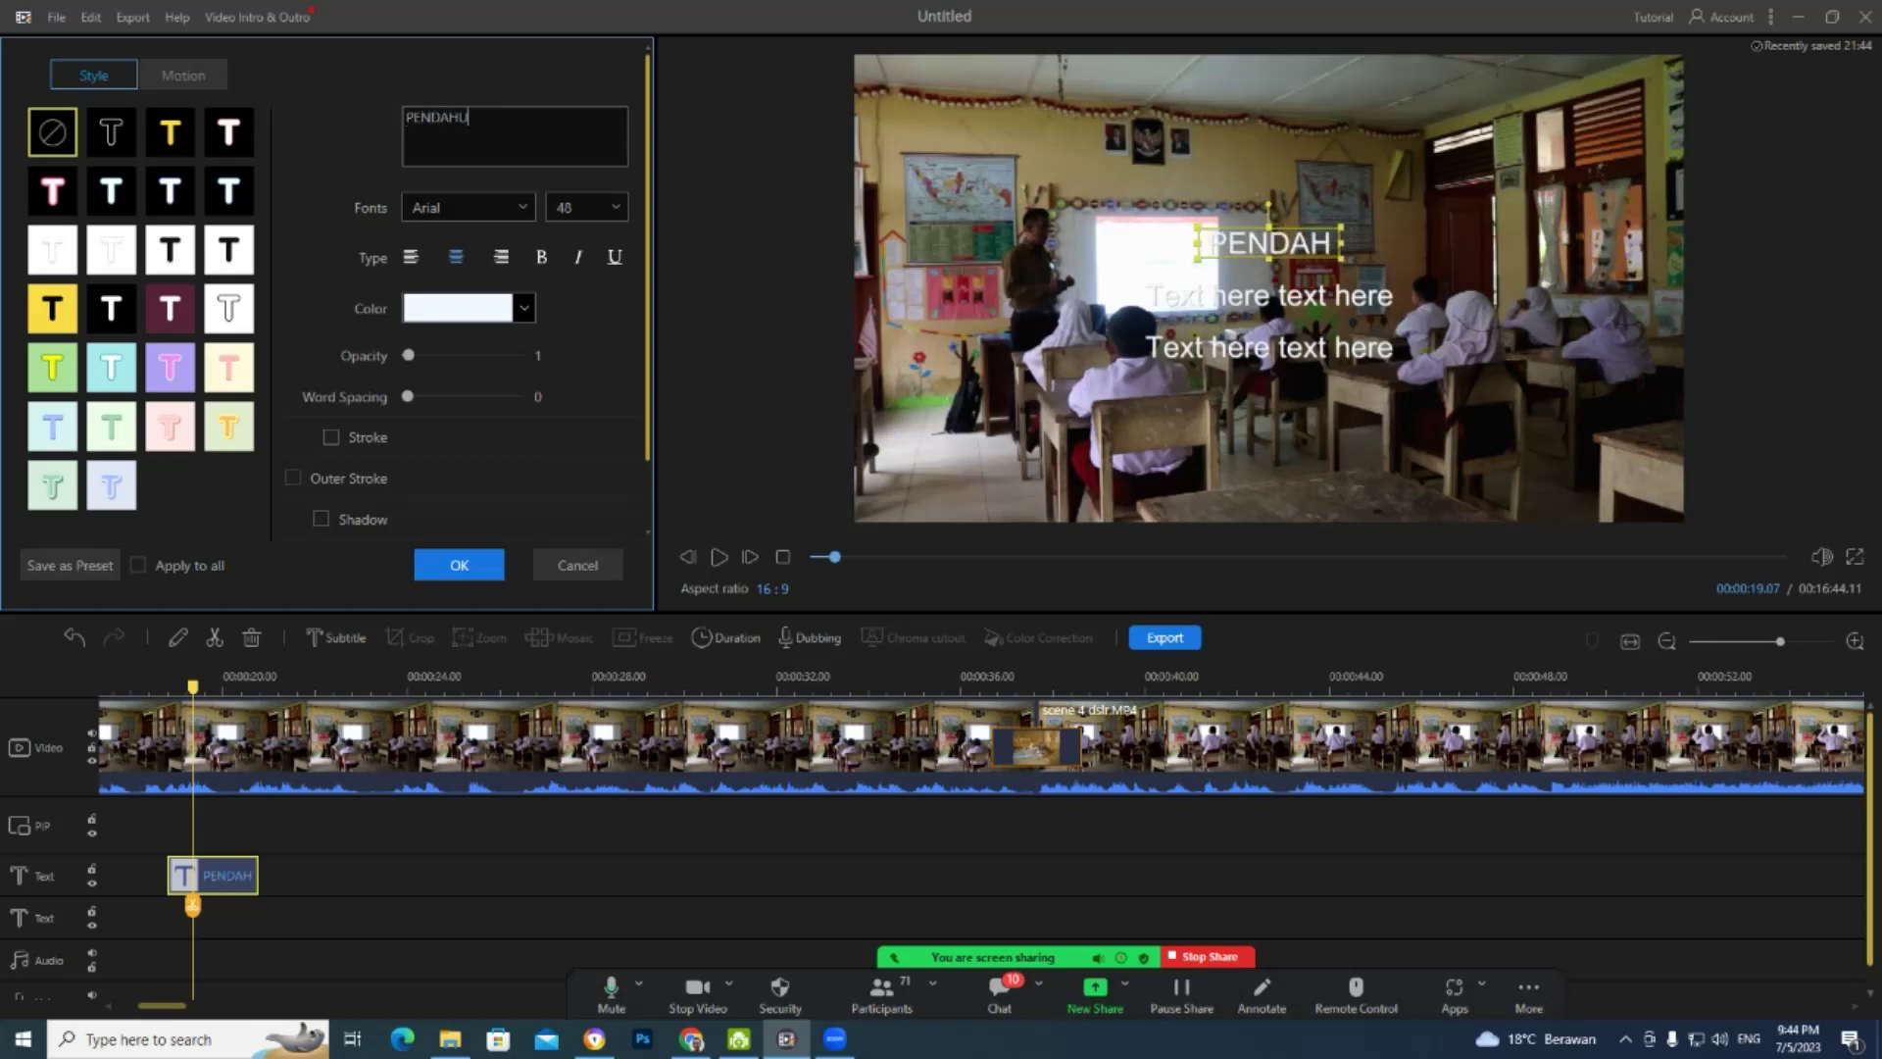
pyautogui.write('LUAN')
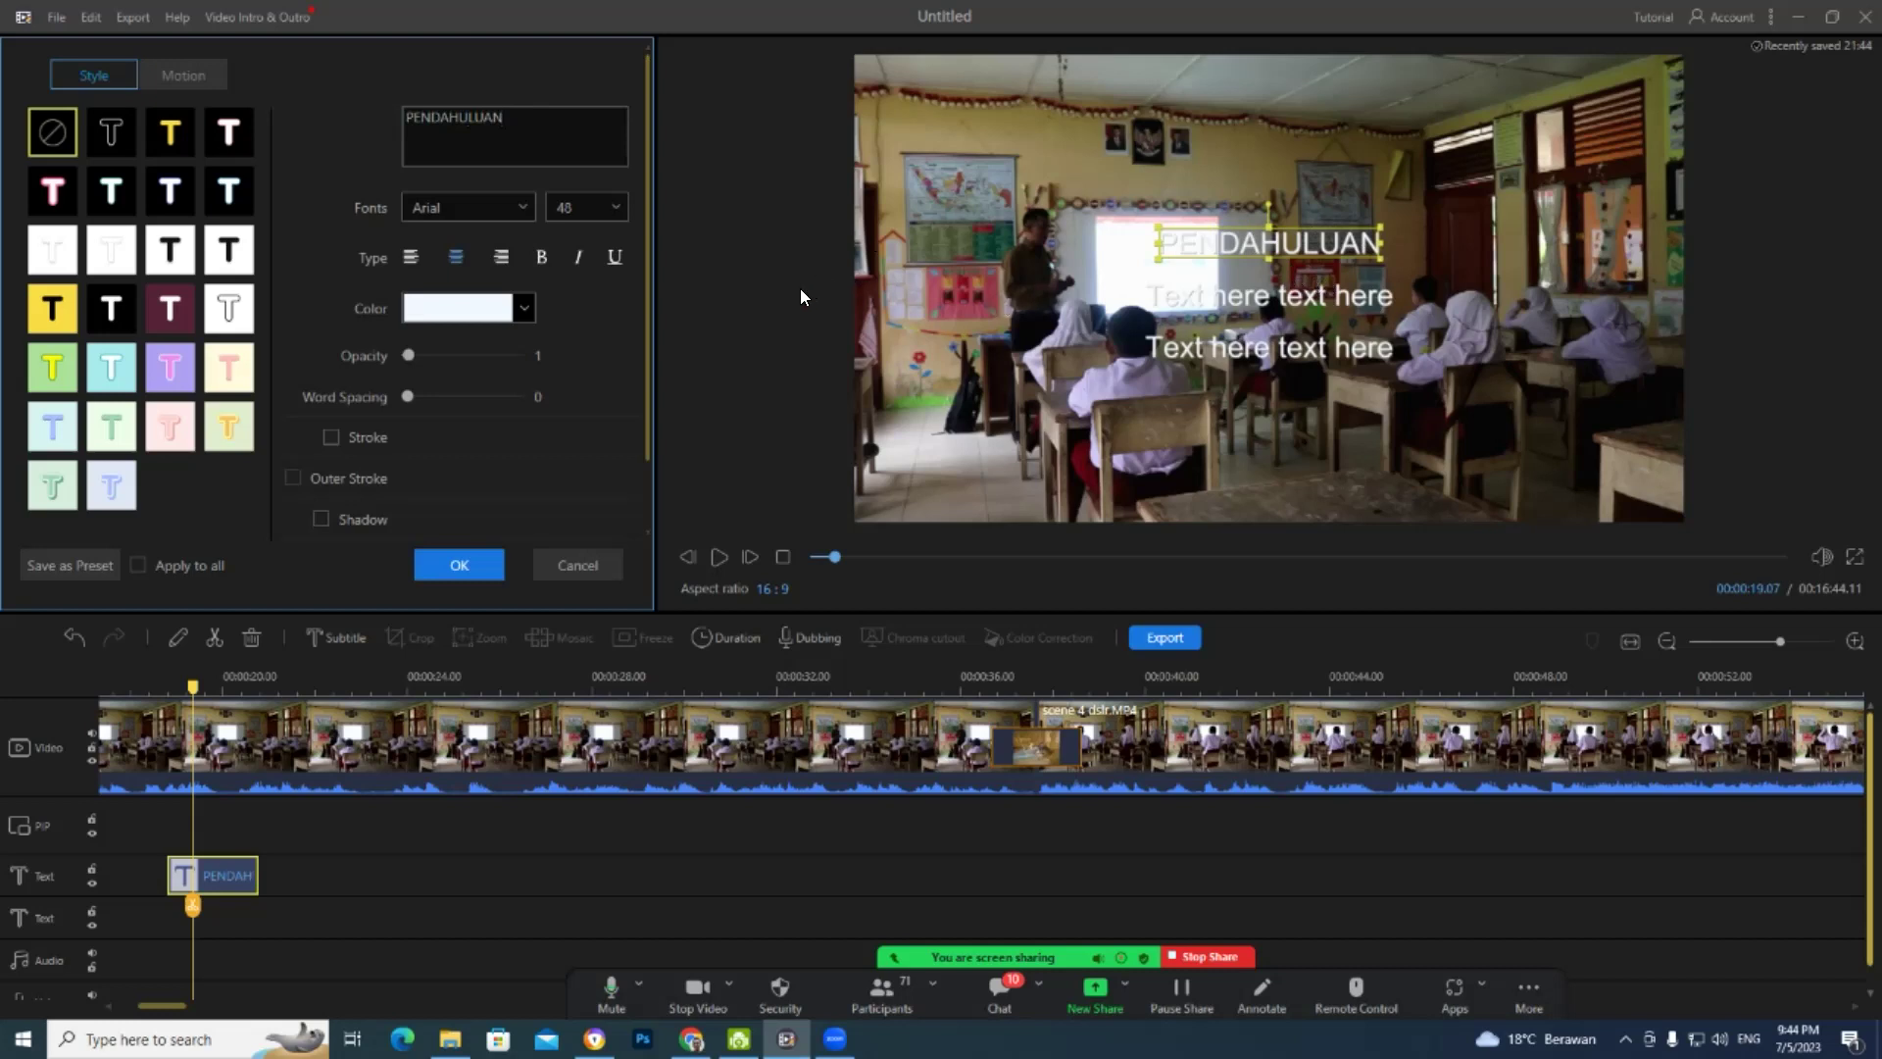
# - Make the PENDAHULUAN line bold and colour it dark red
pyautogui.click(540, 260)
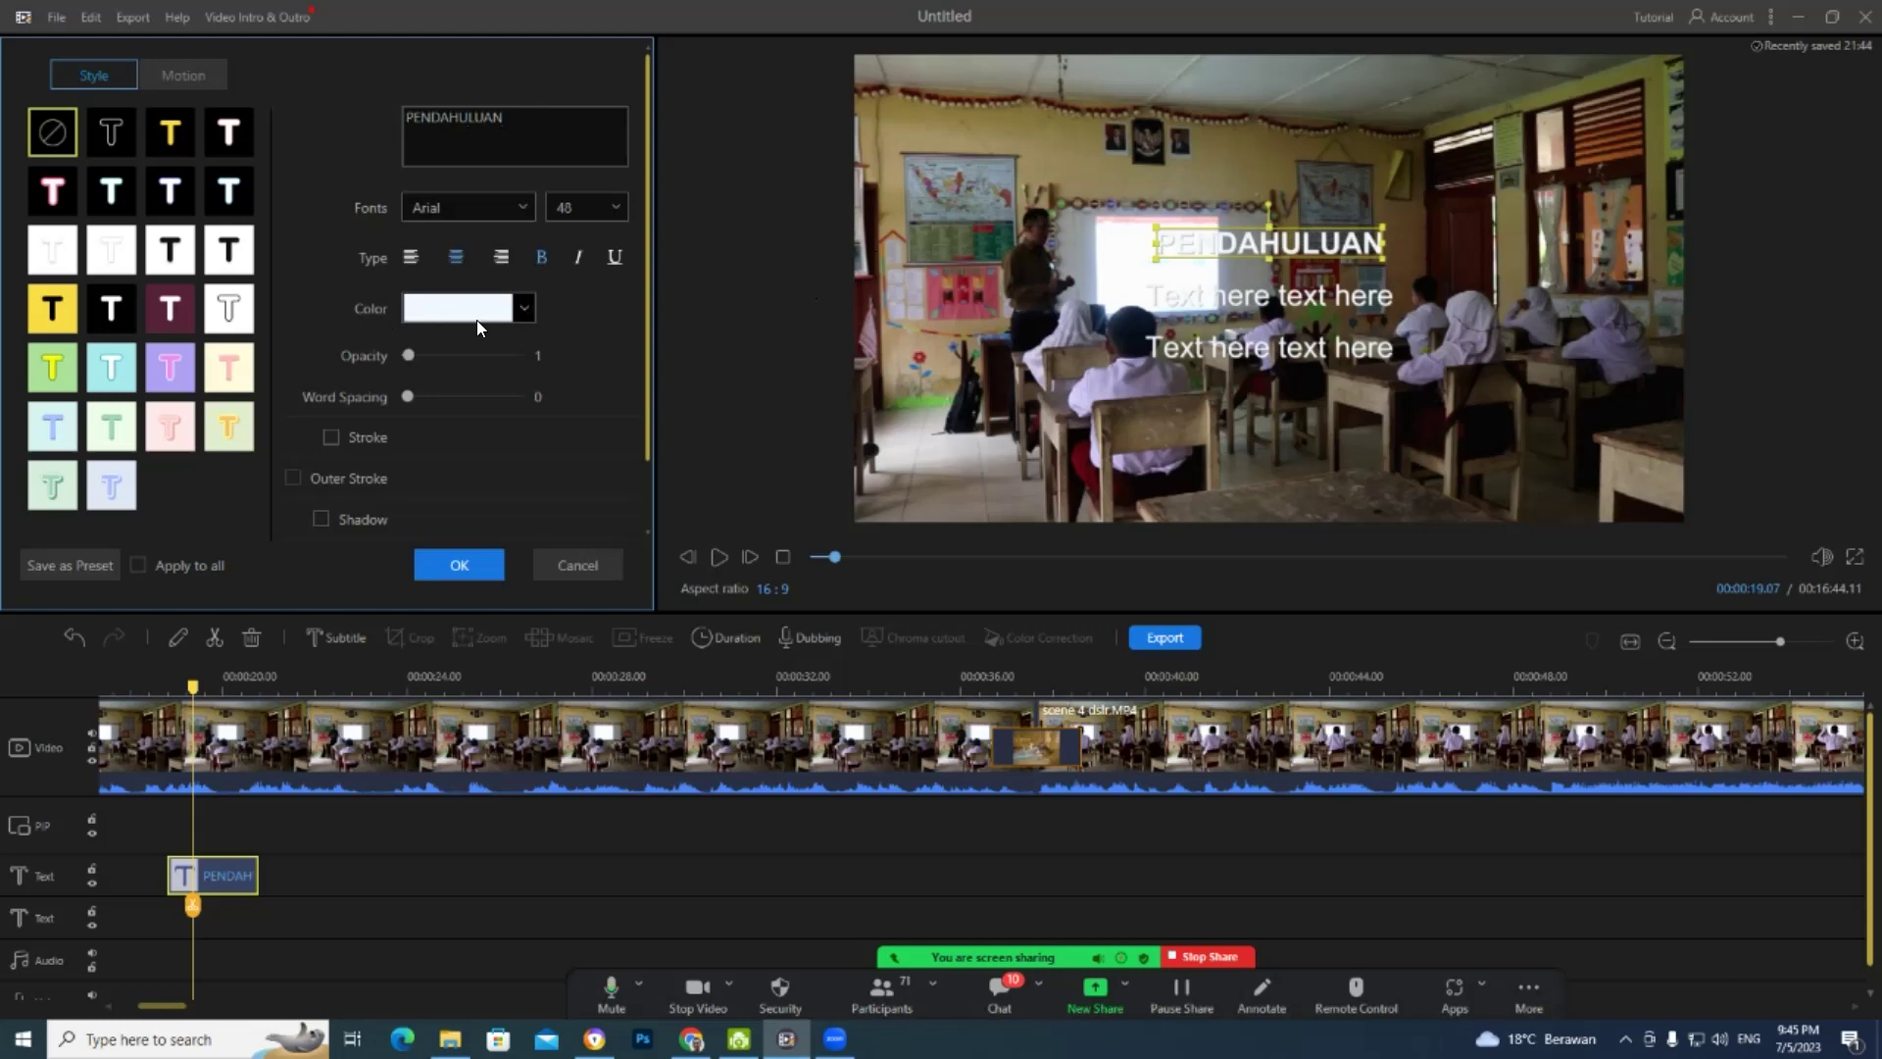
pyautogui.click(525, 307)
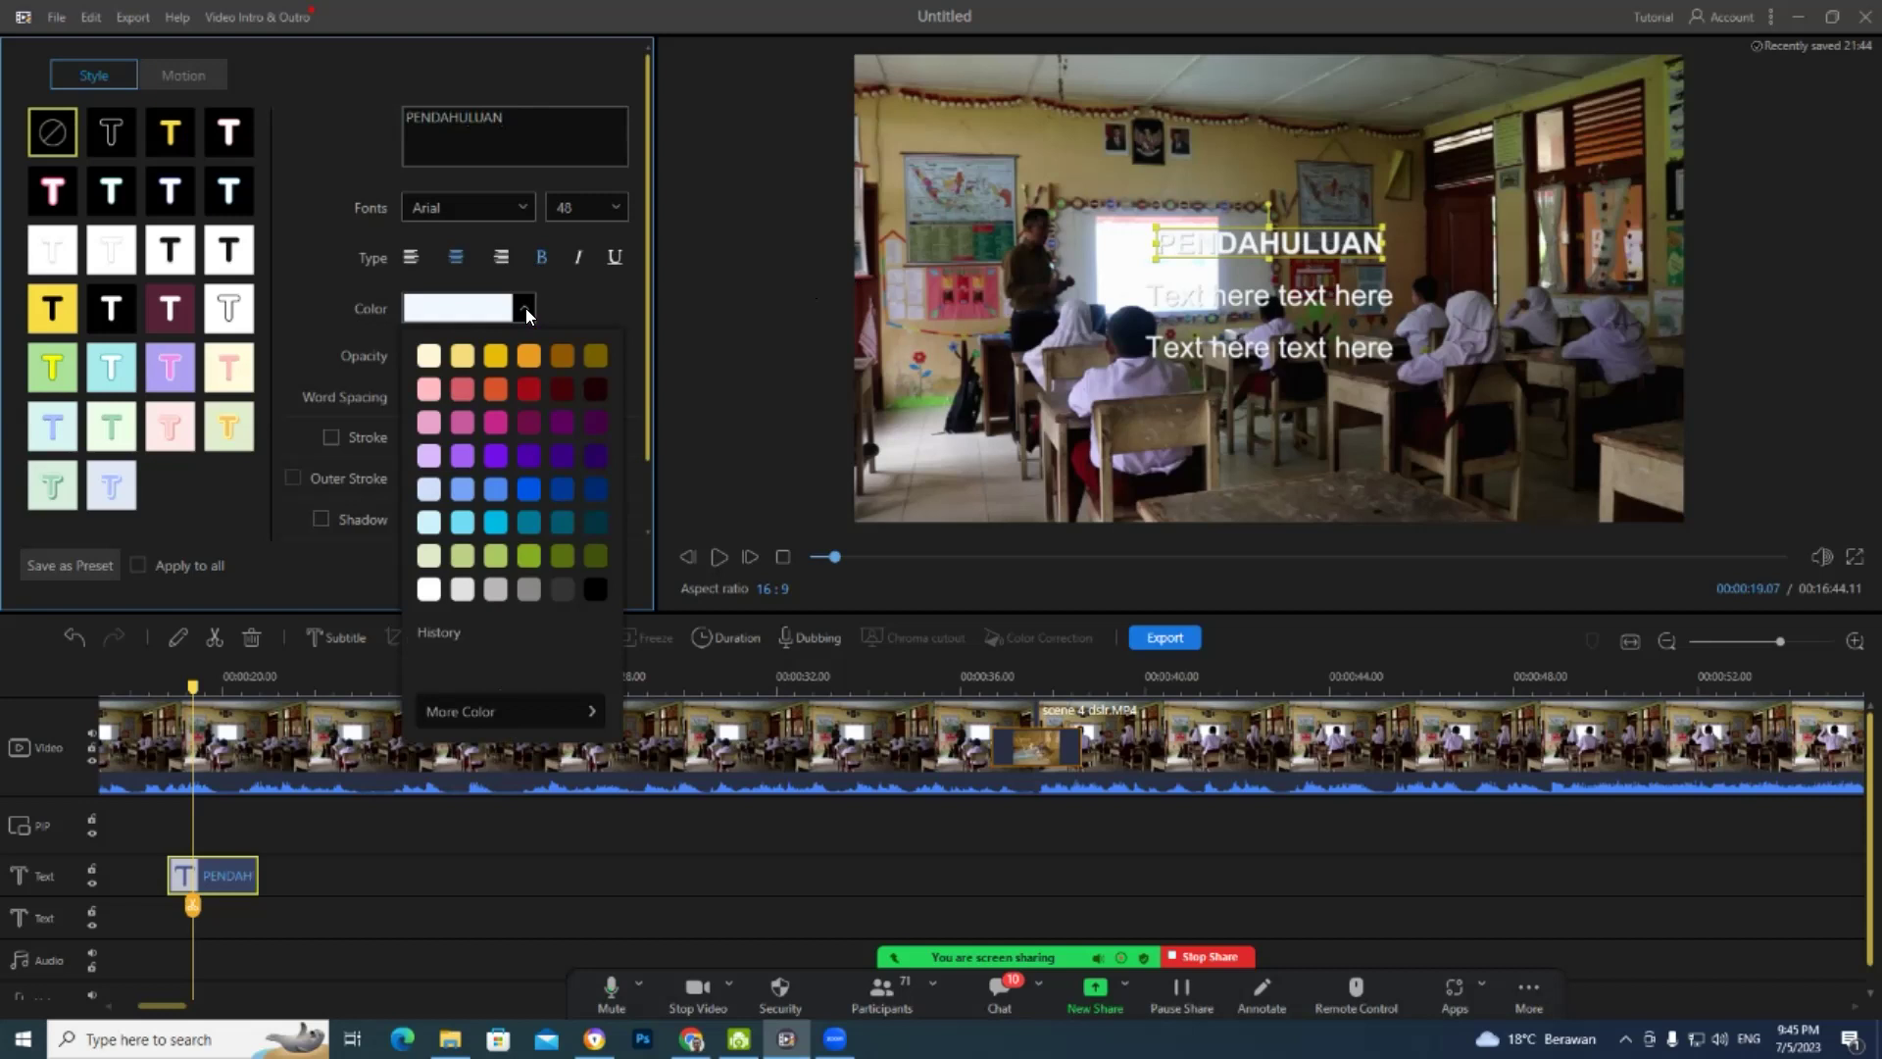
pyautogui.click(529, 389)
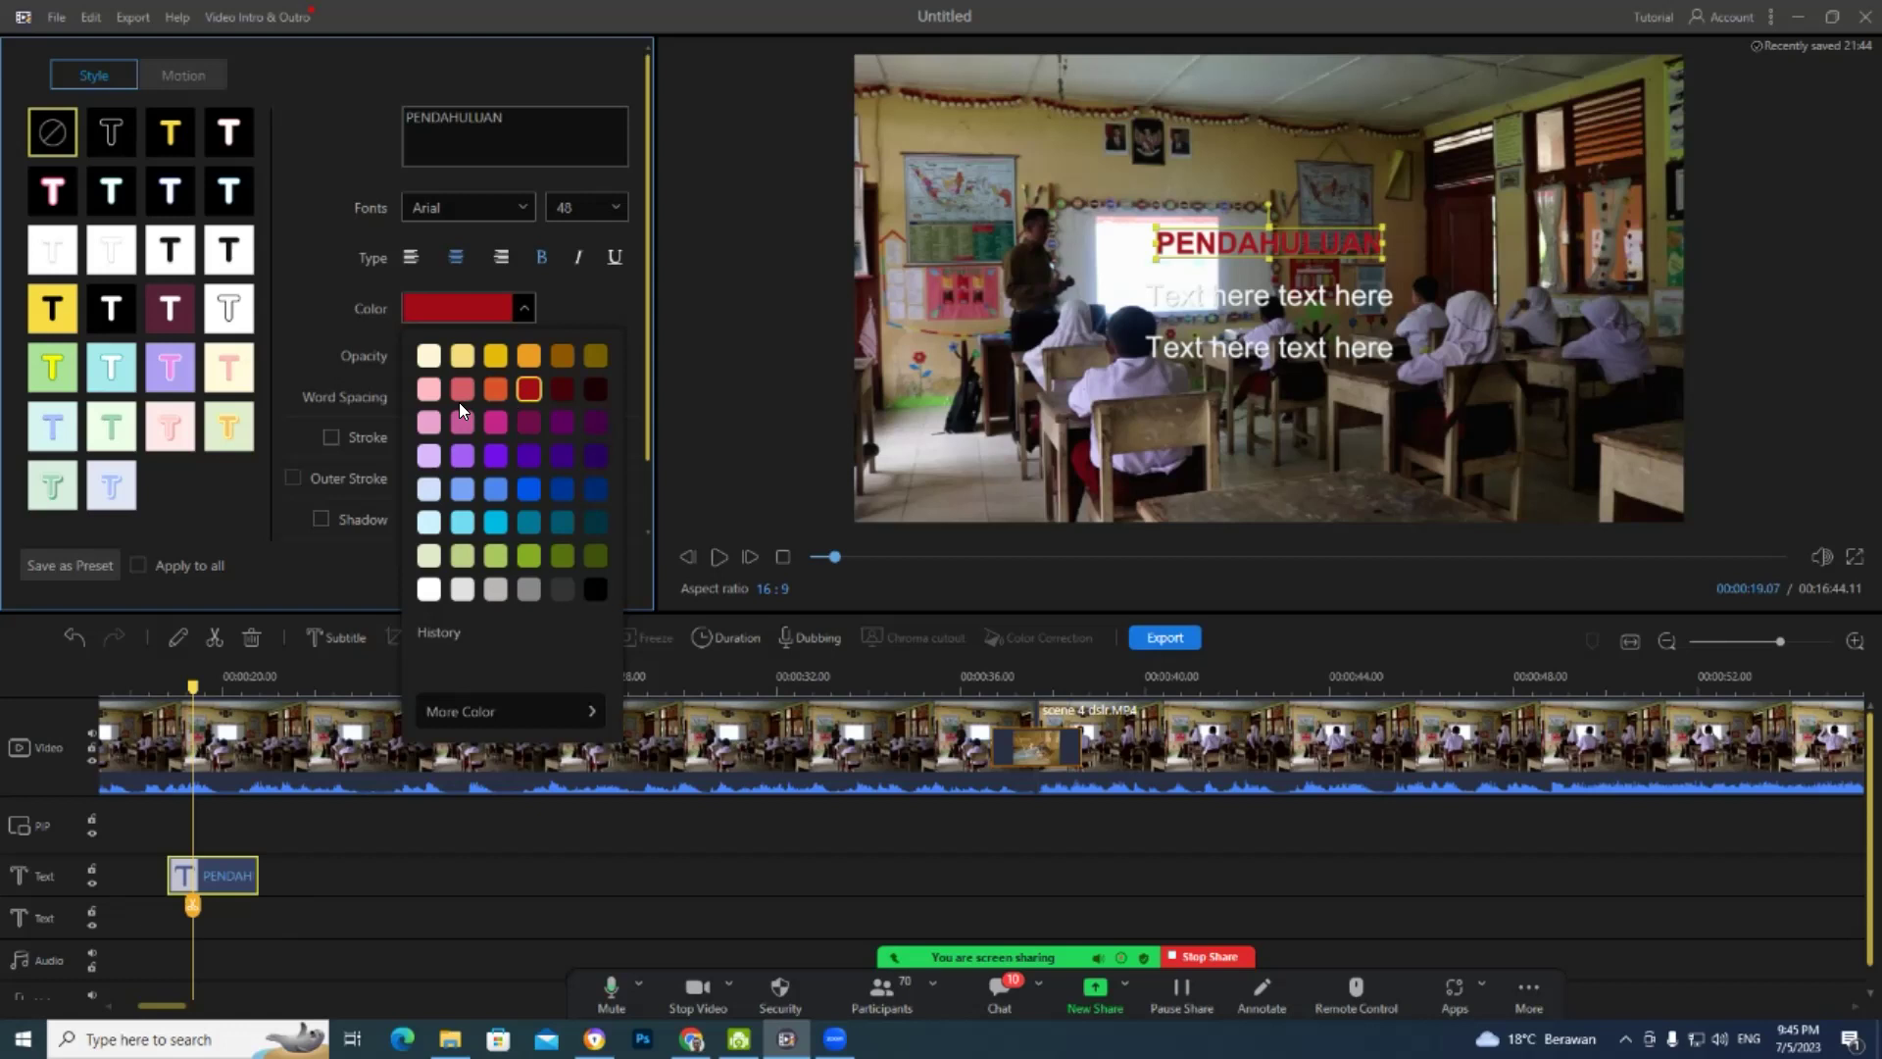
# - Try light blue and gold on the PENDAHULUAN line, and settle on pale yellow as its text colour
pyautogui.click(458, 528)
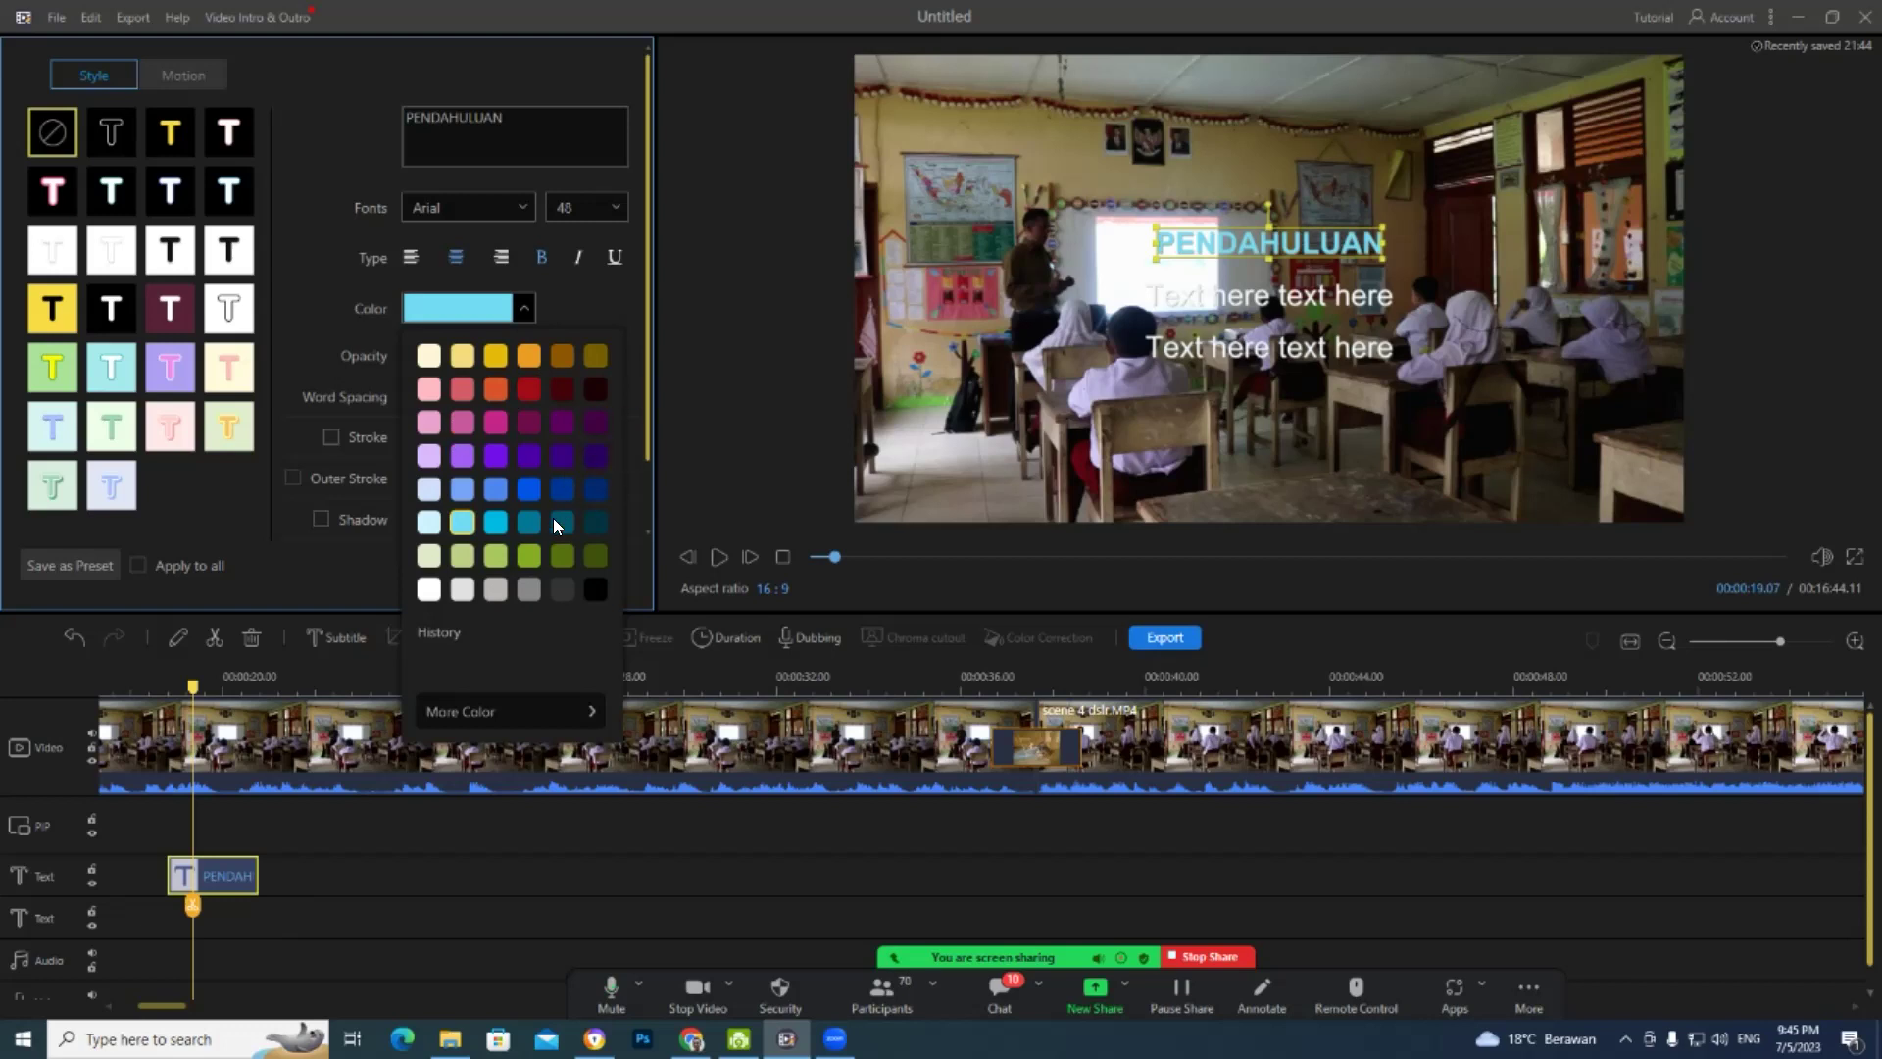
pyautogui.click(497, 357)
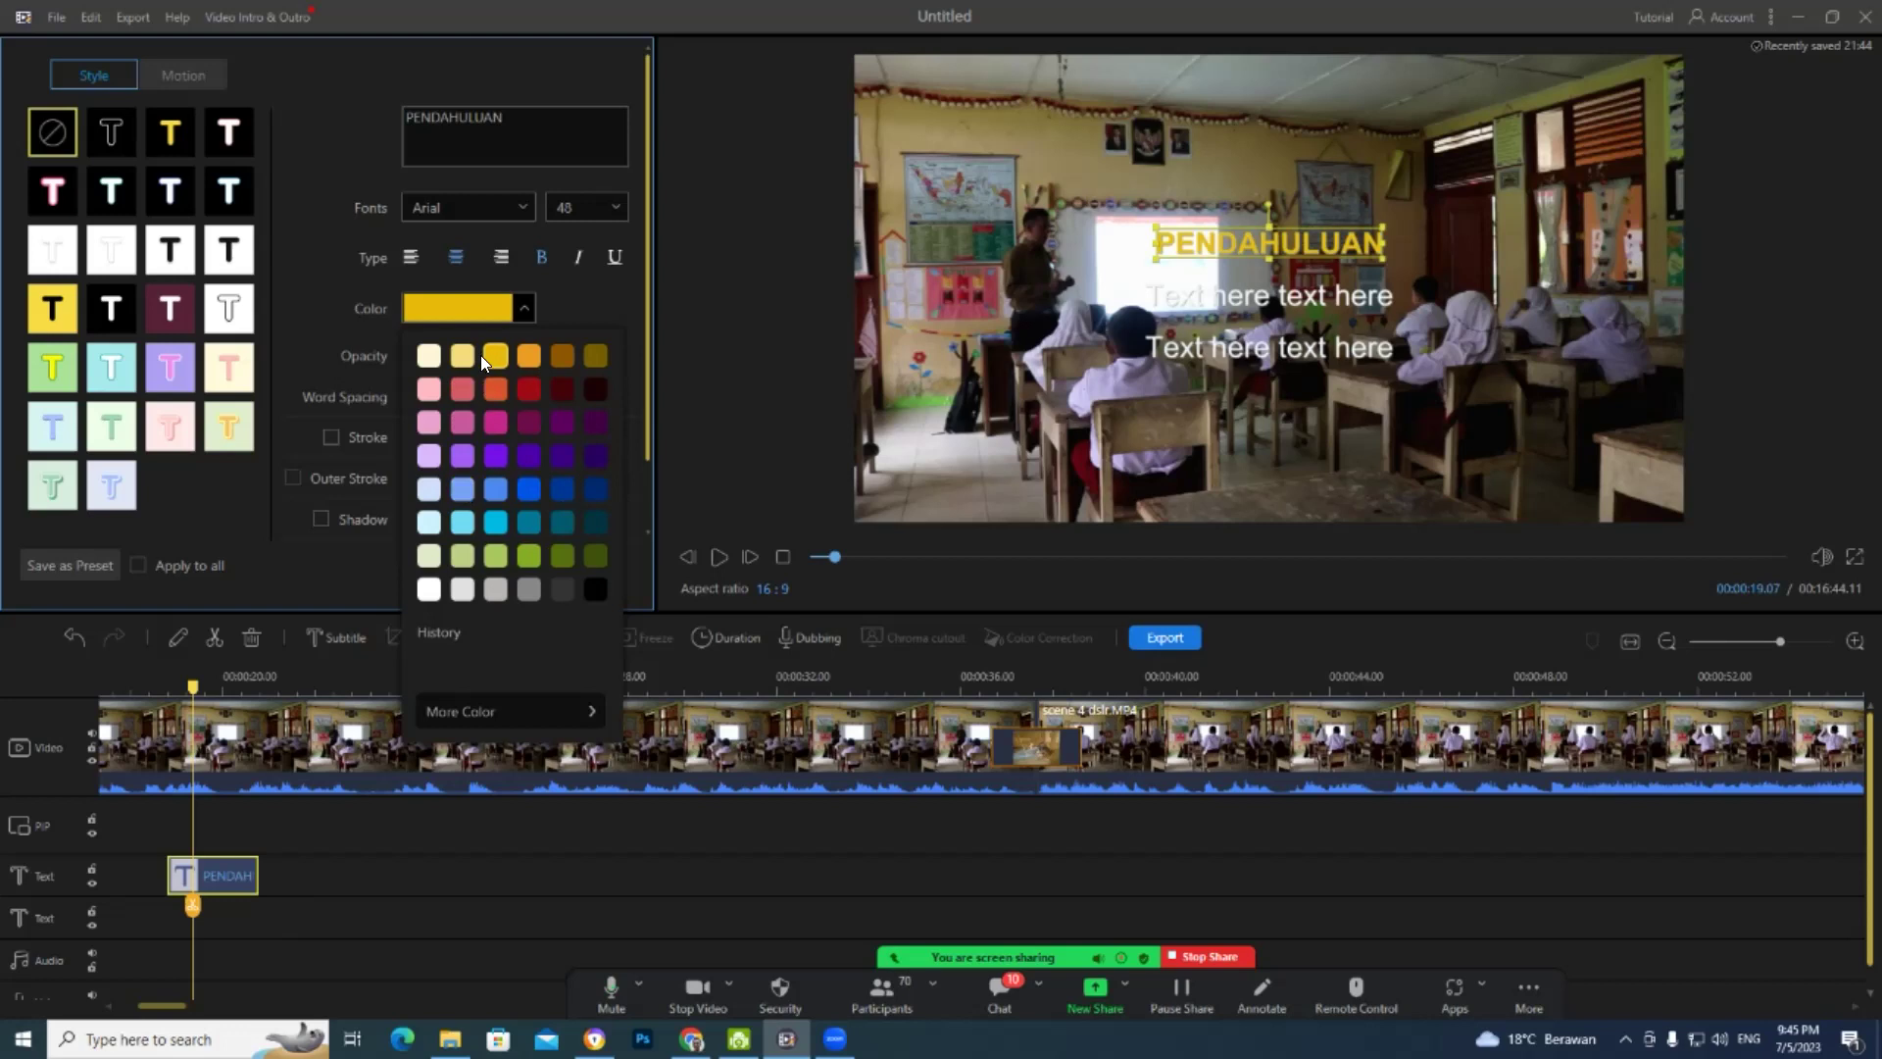
pyautogui.click(462, 355)
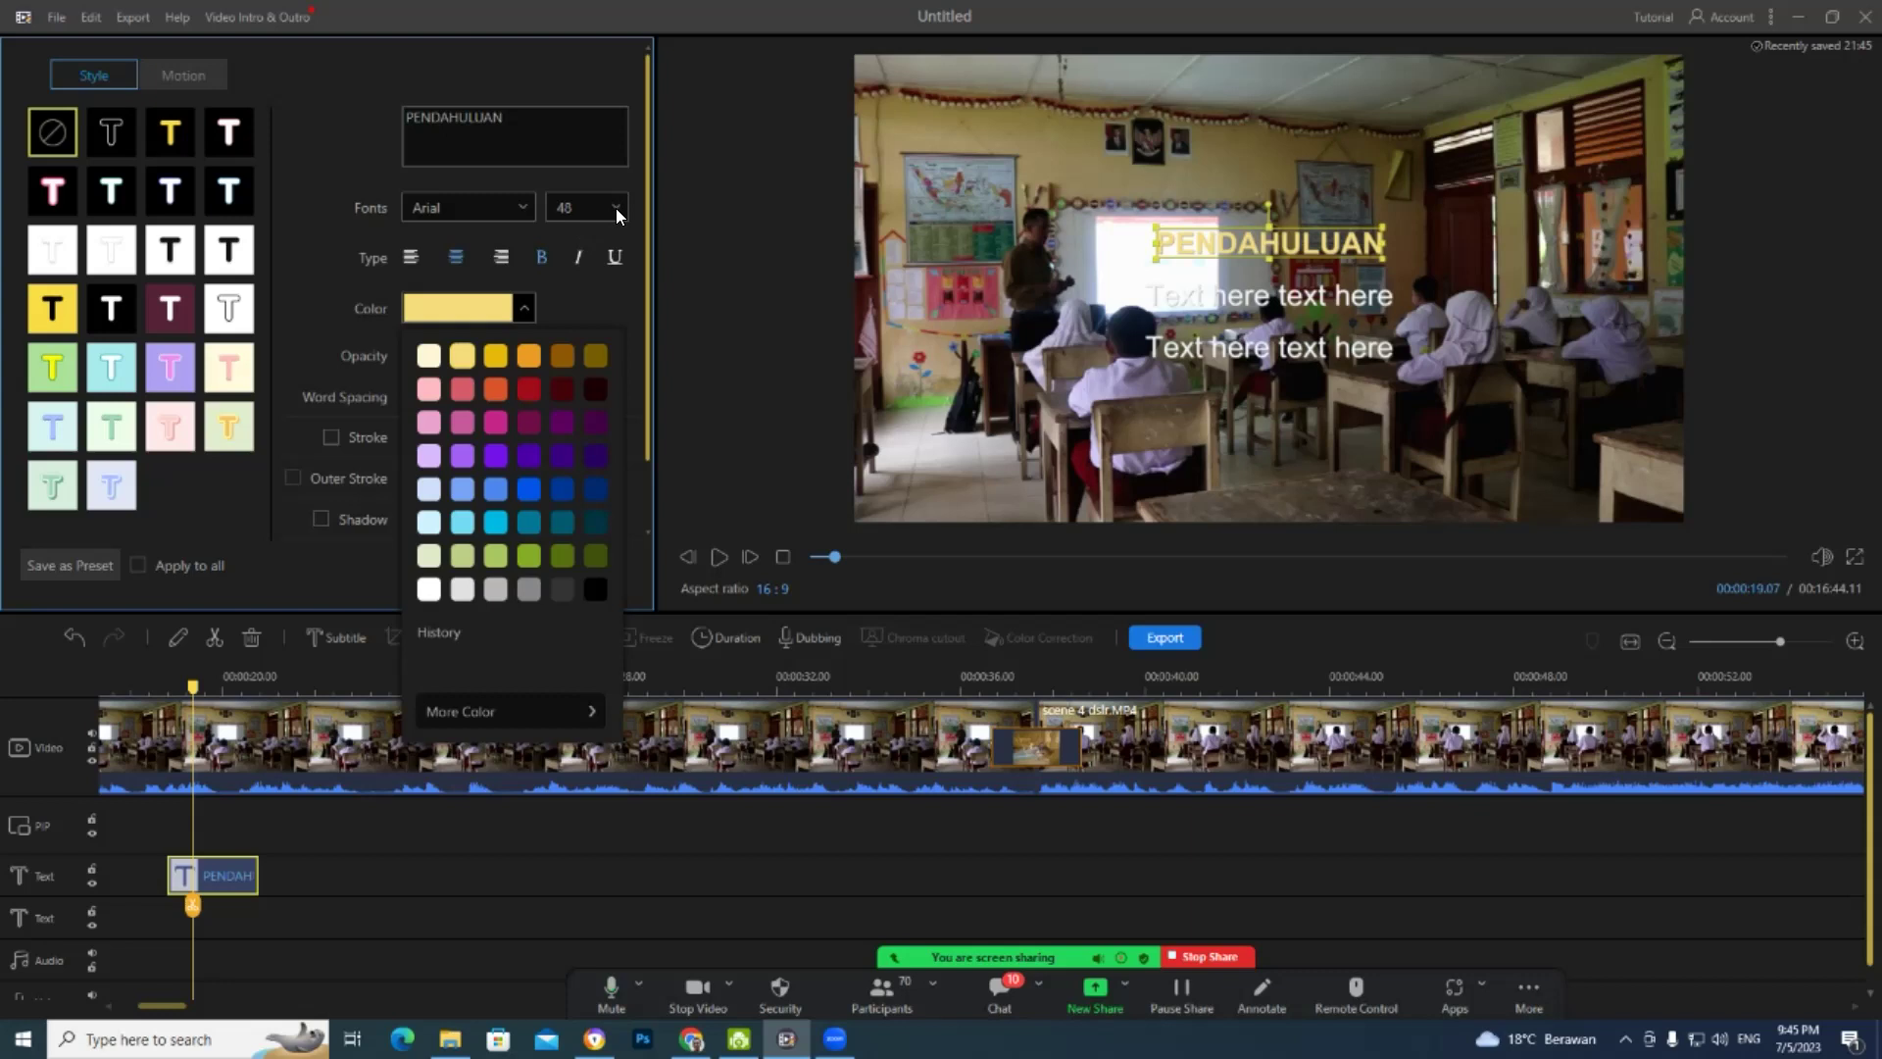
# - Browse the fonts and sizes for the PENDAHULUAN line, and move the line to the lower-left corner of the video picture
pyautogui.click(523, 208)
pyautogui.click(524, 208)
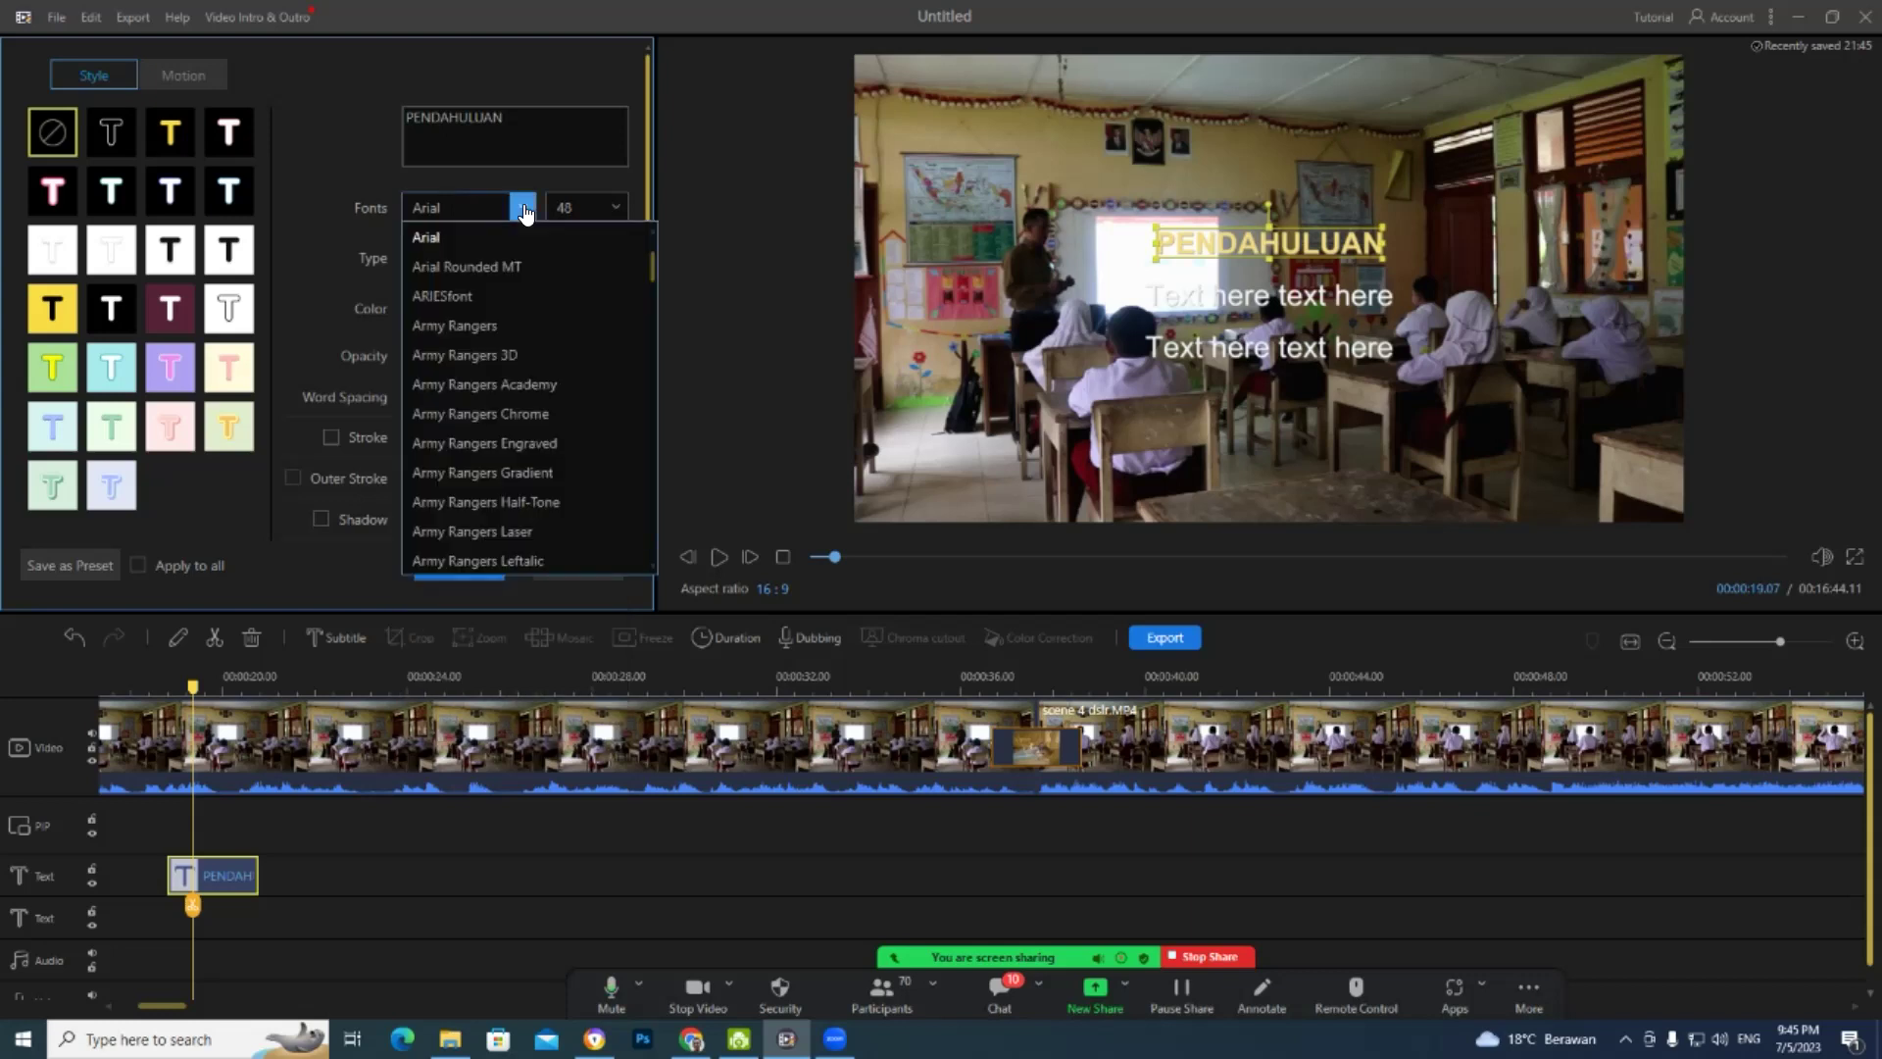
pyautogui.click(526, 211)
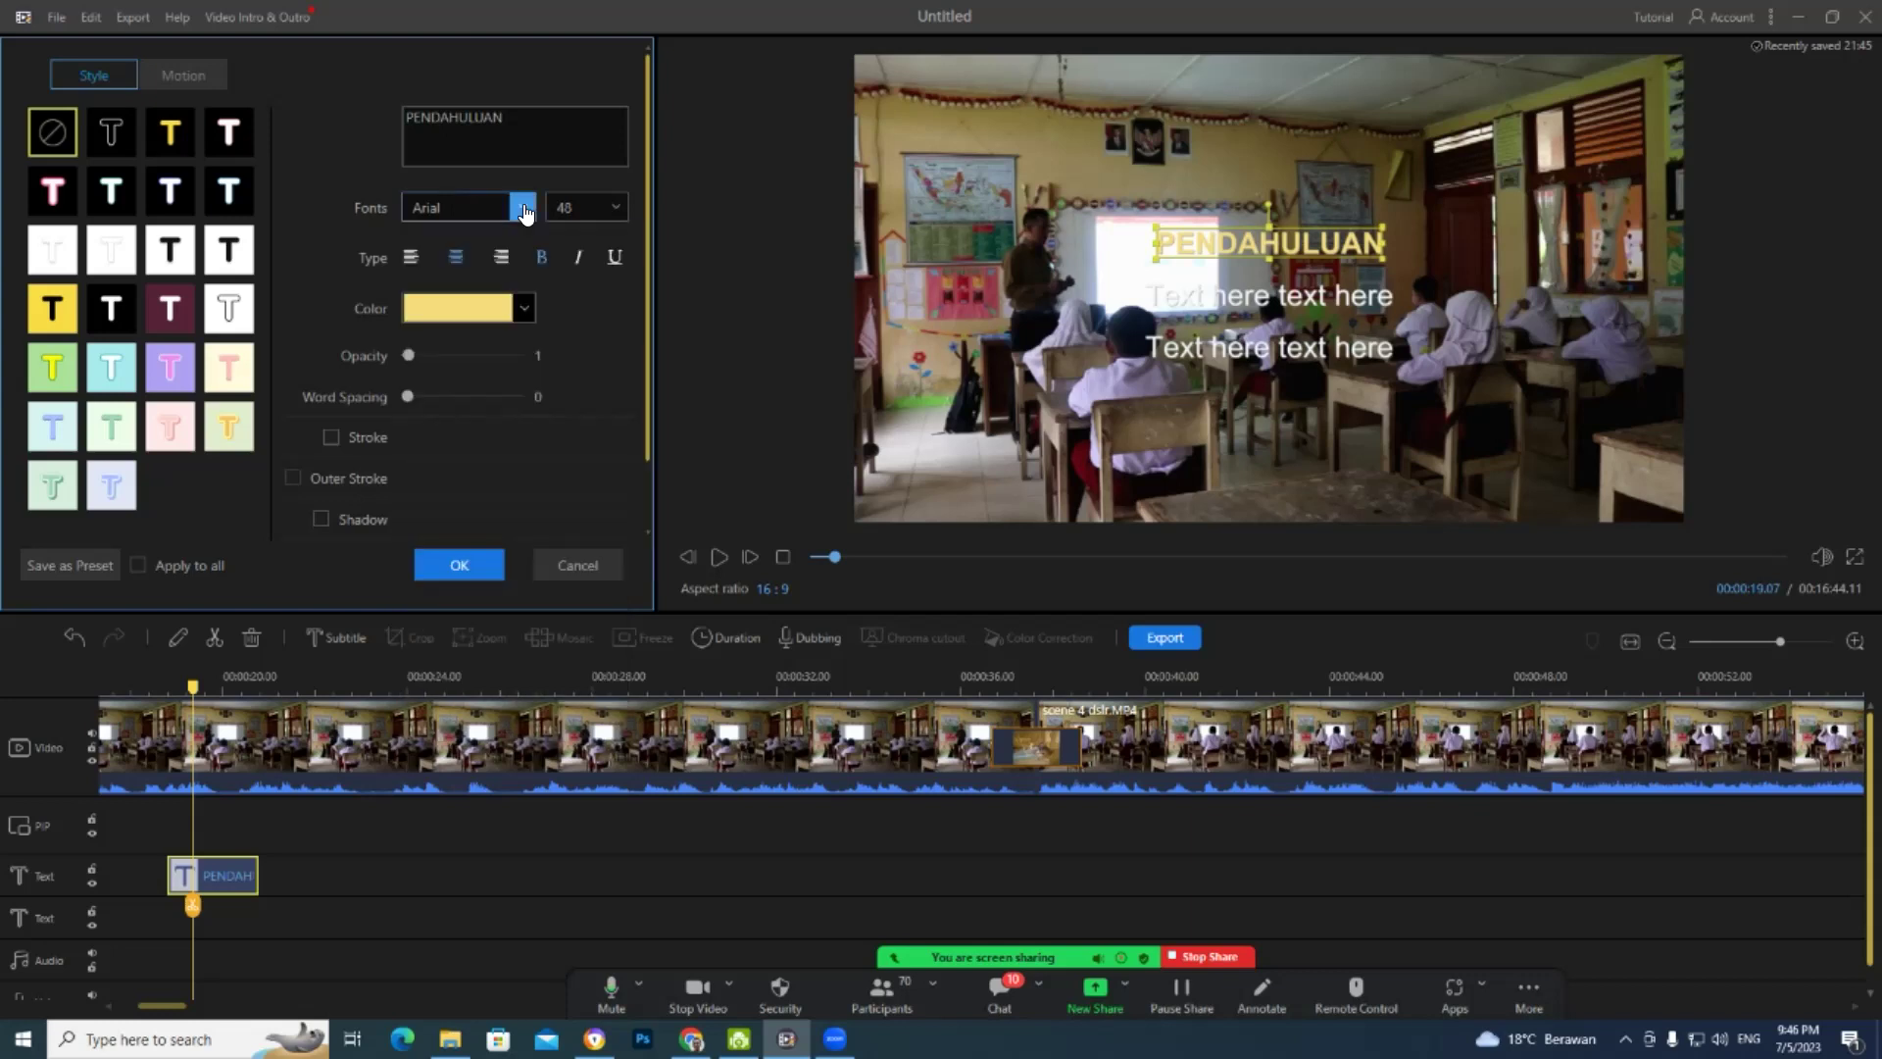
pyautogui.click(615, 210)
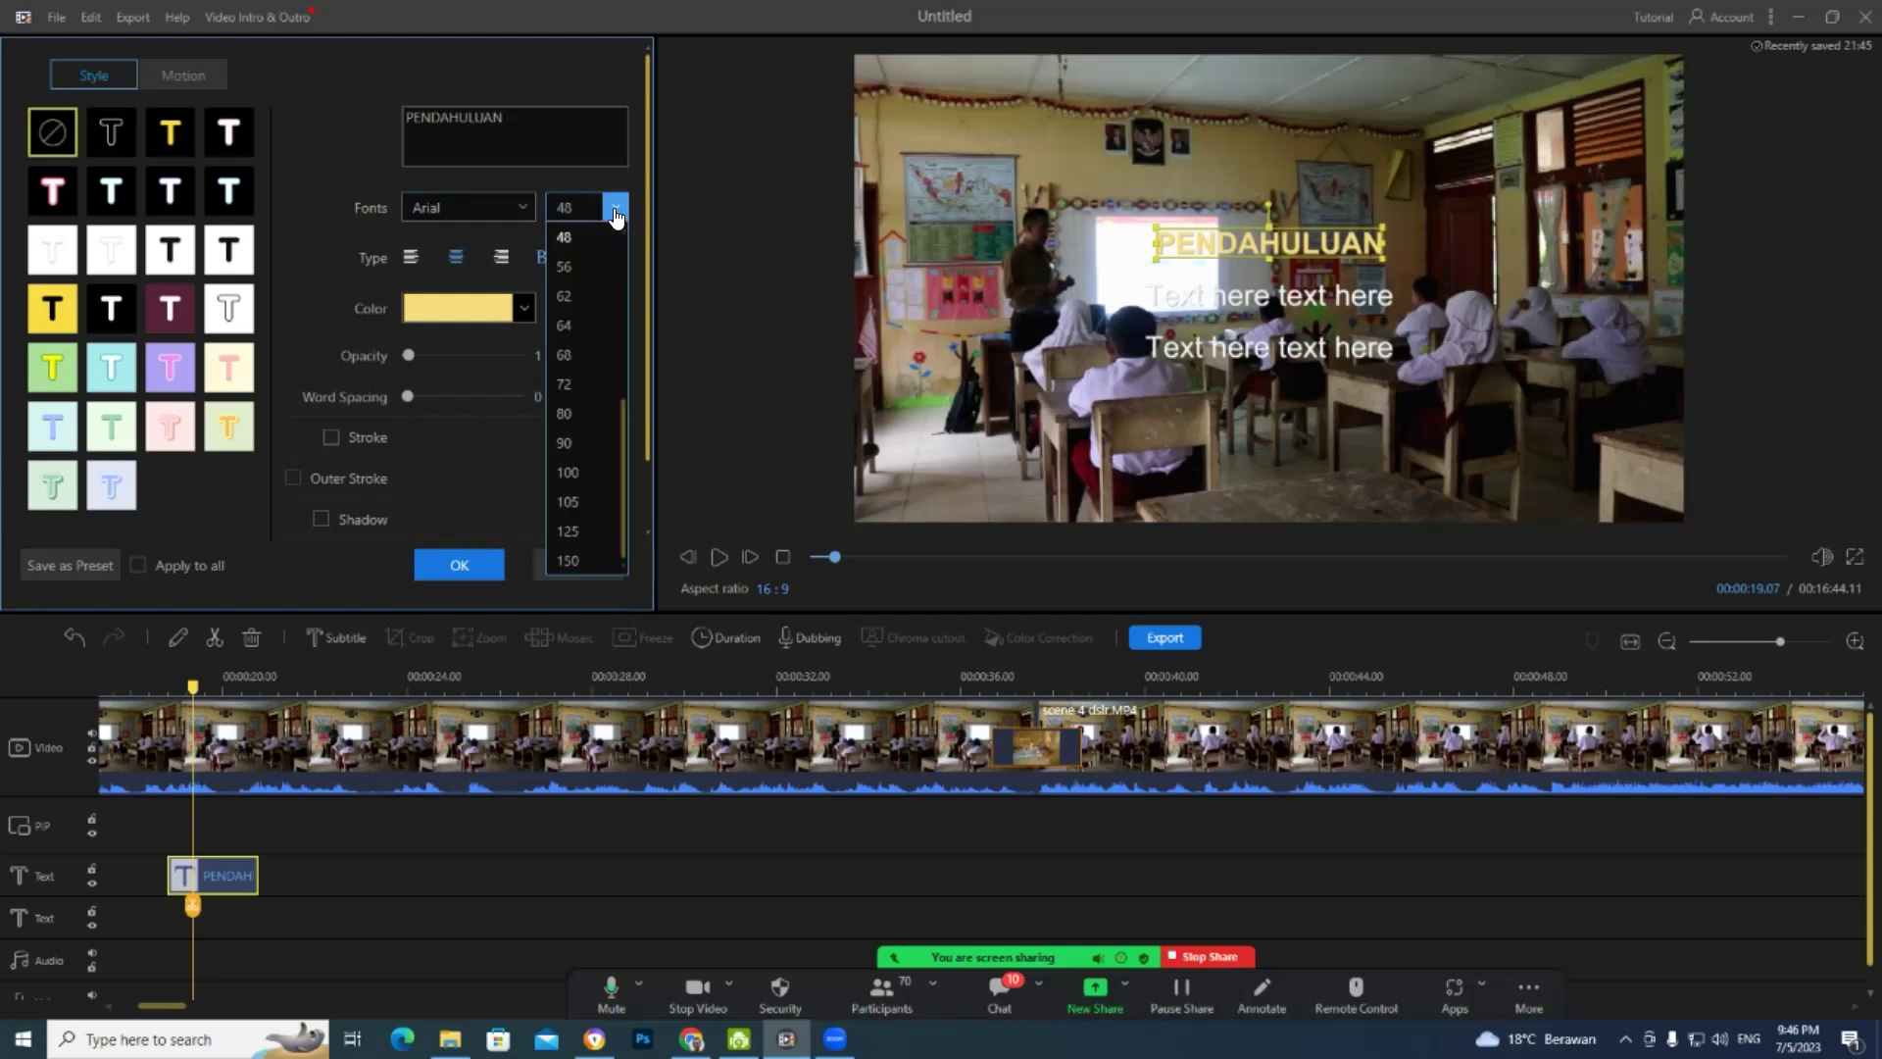
pyautogui.click(614, 210)
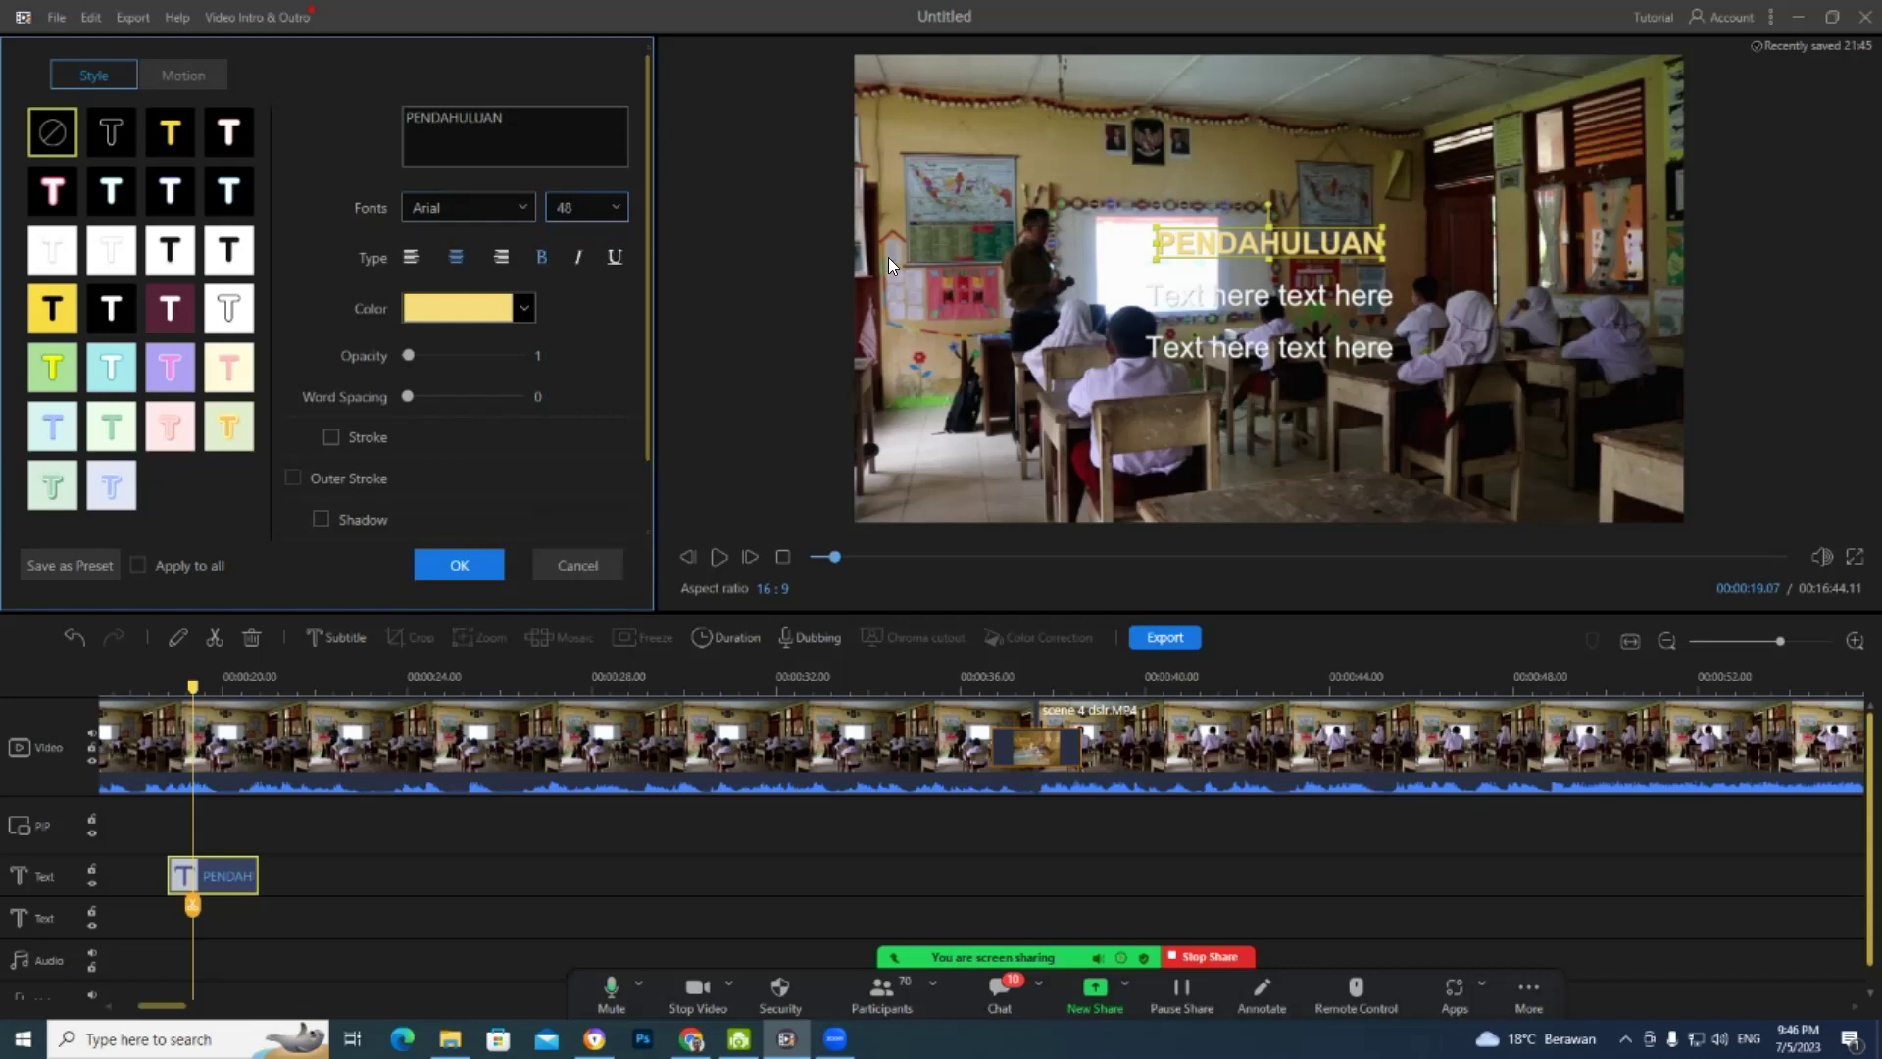
pyautogui.moveTo(1273, 241); pyautogui.dragTo(1005, 469)
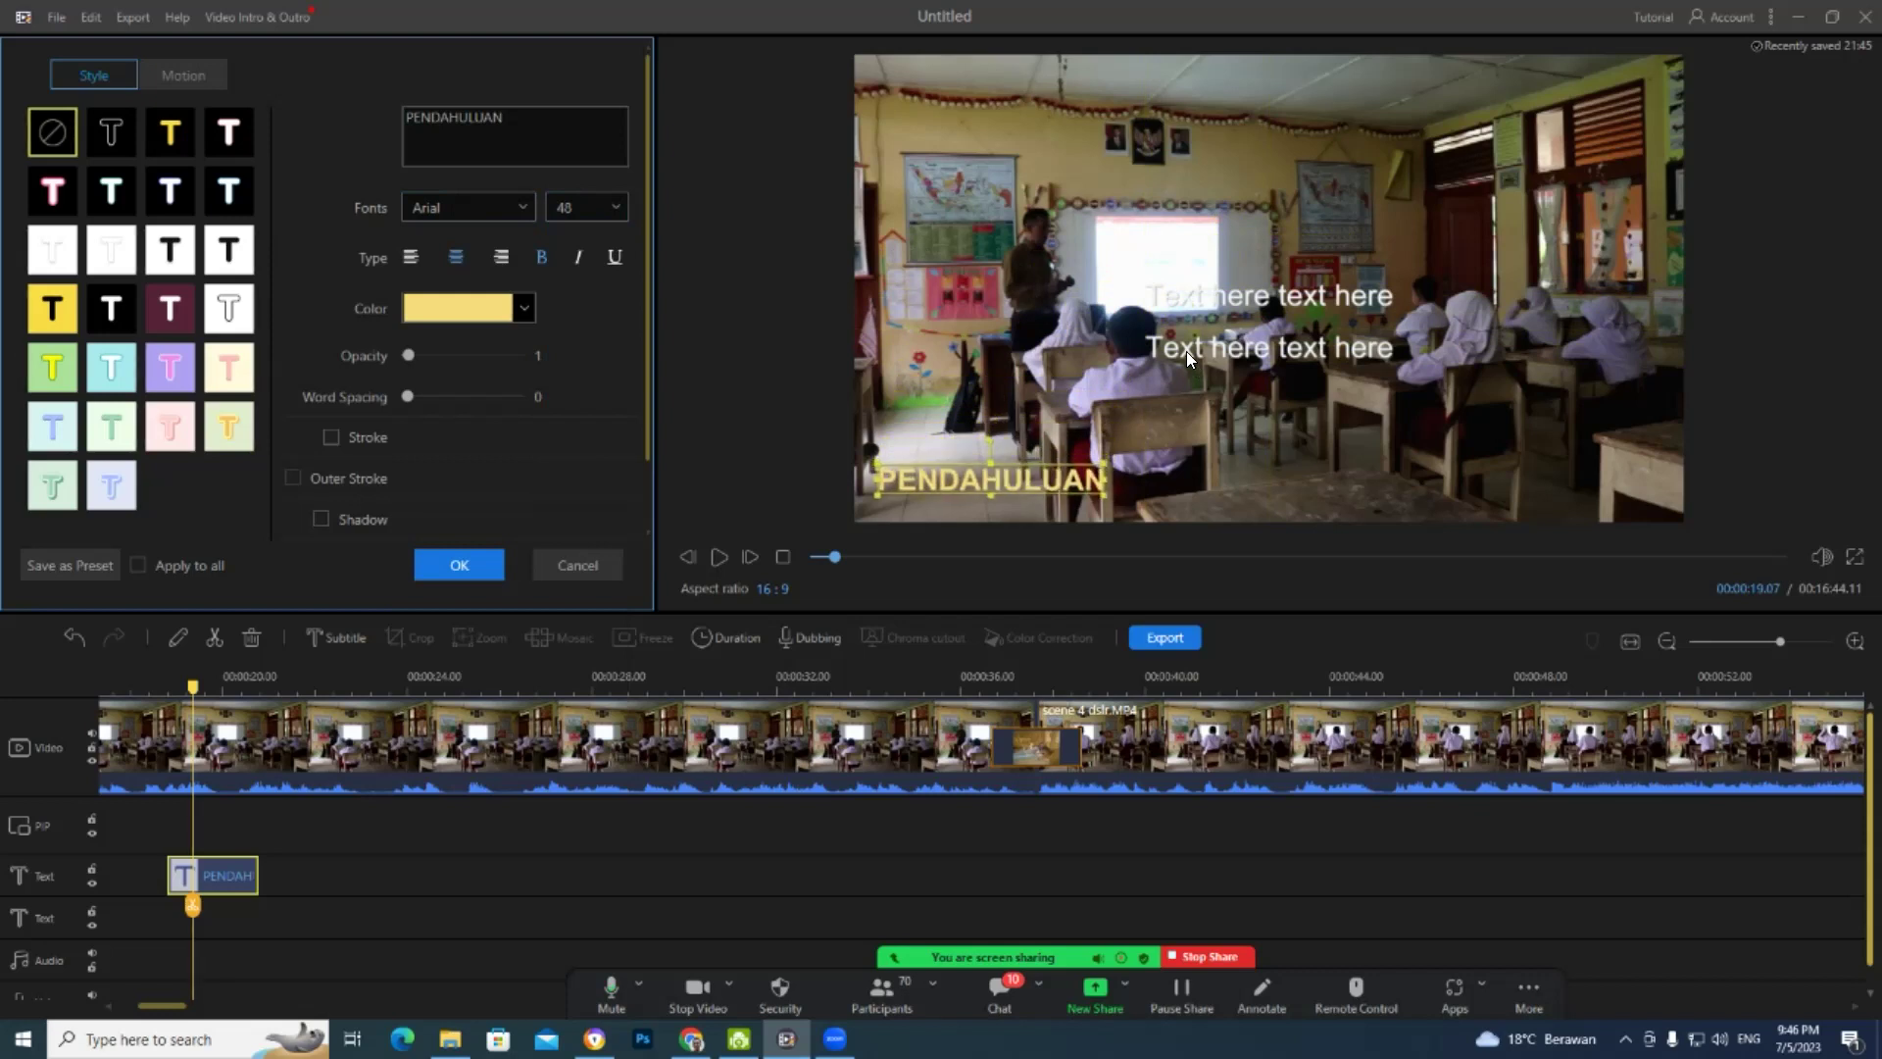
# - Try to remove the title's second placeholder line, check playback from 00:00:19.07, and undo the removal
pyautogui.click(1233, 300)
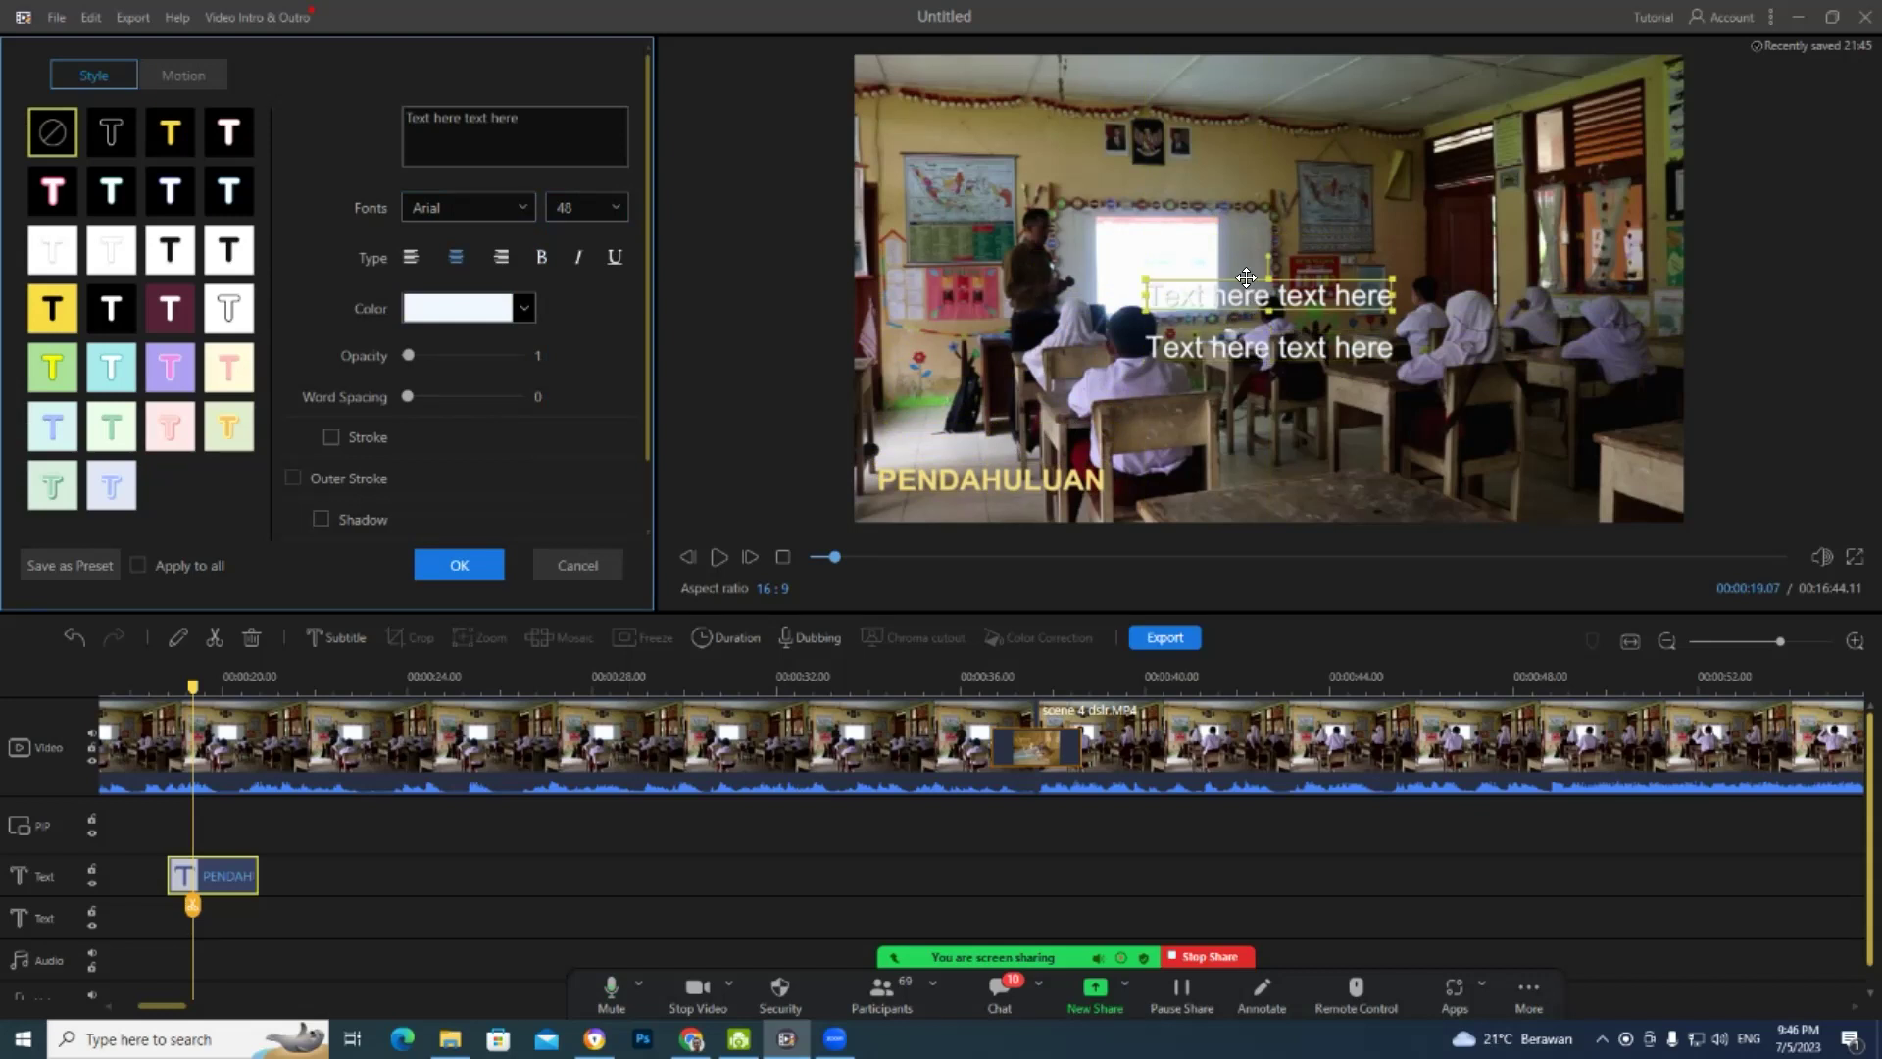
pyautogui.press('Escape')
pyautogui.press('End')
pyautogui.press('Home')
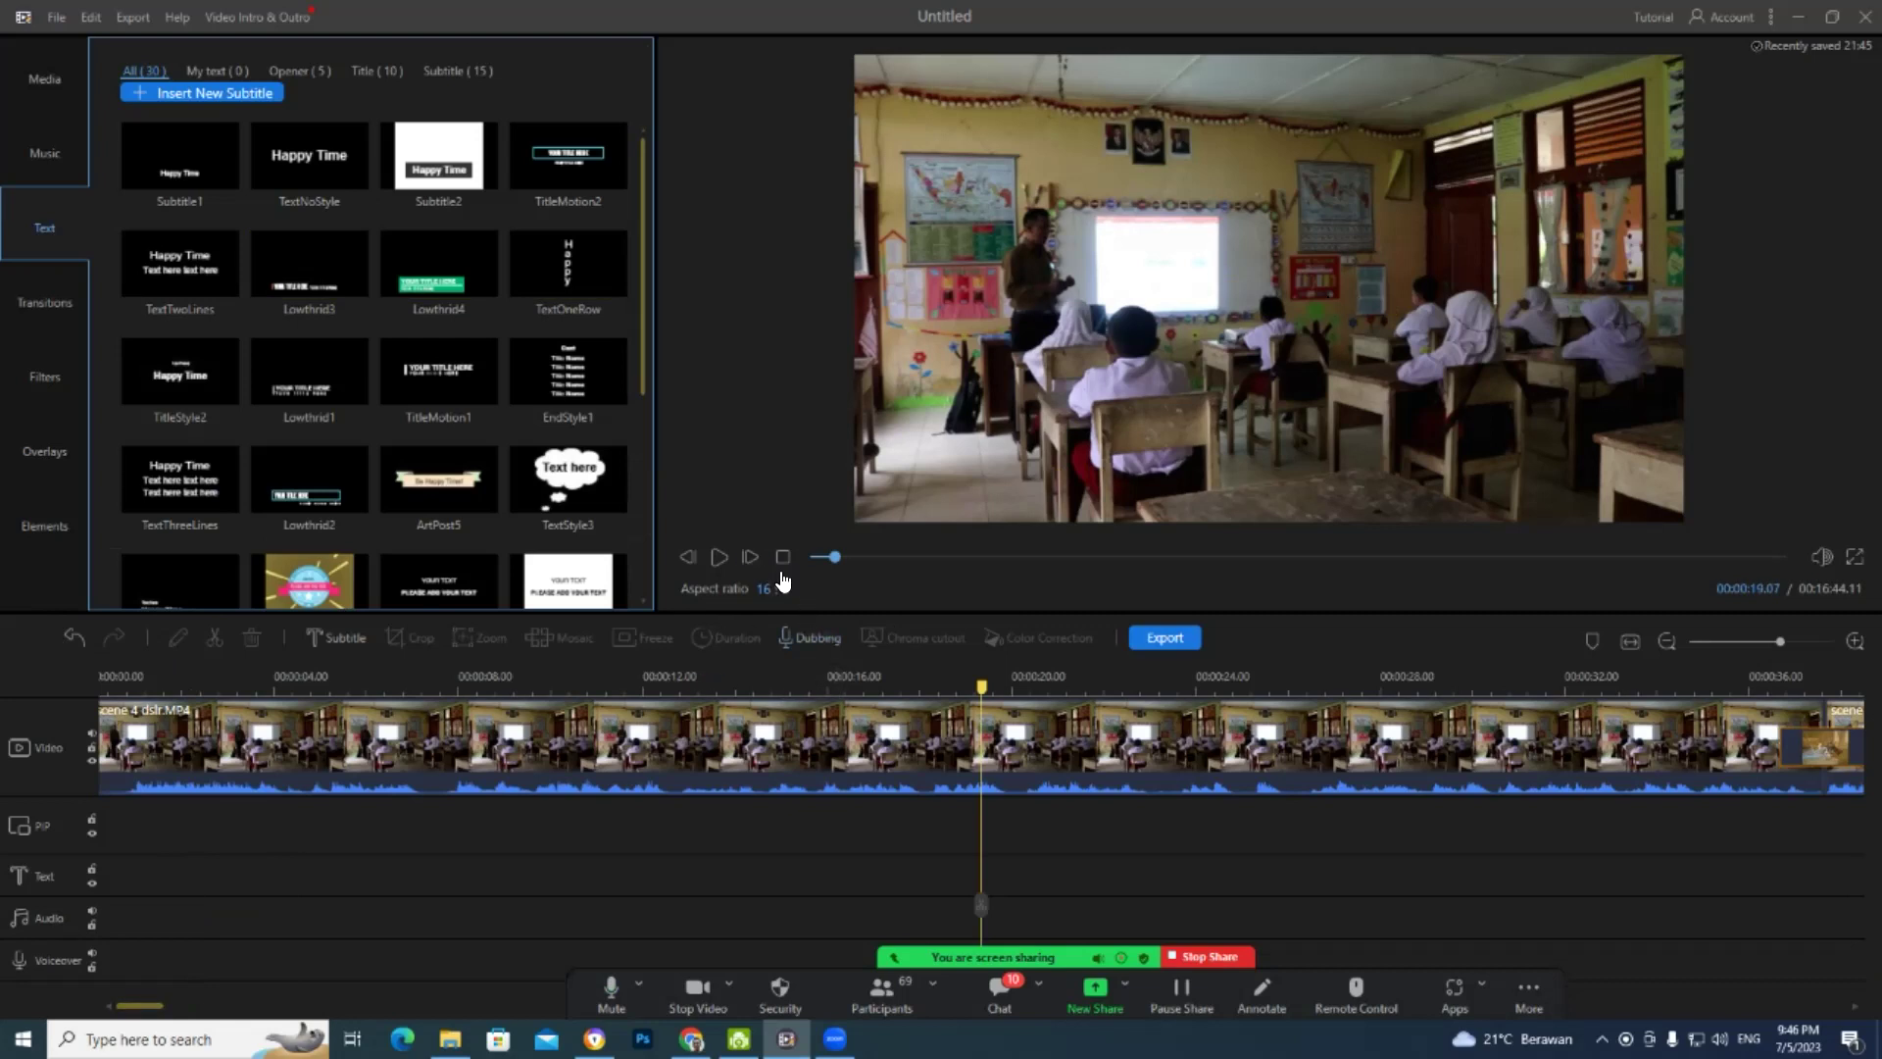
pyautogui.click(718, 557)
pyautogui.press('space')
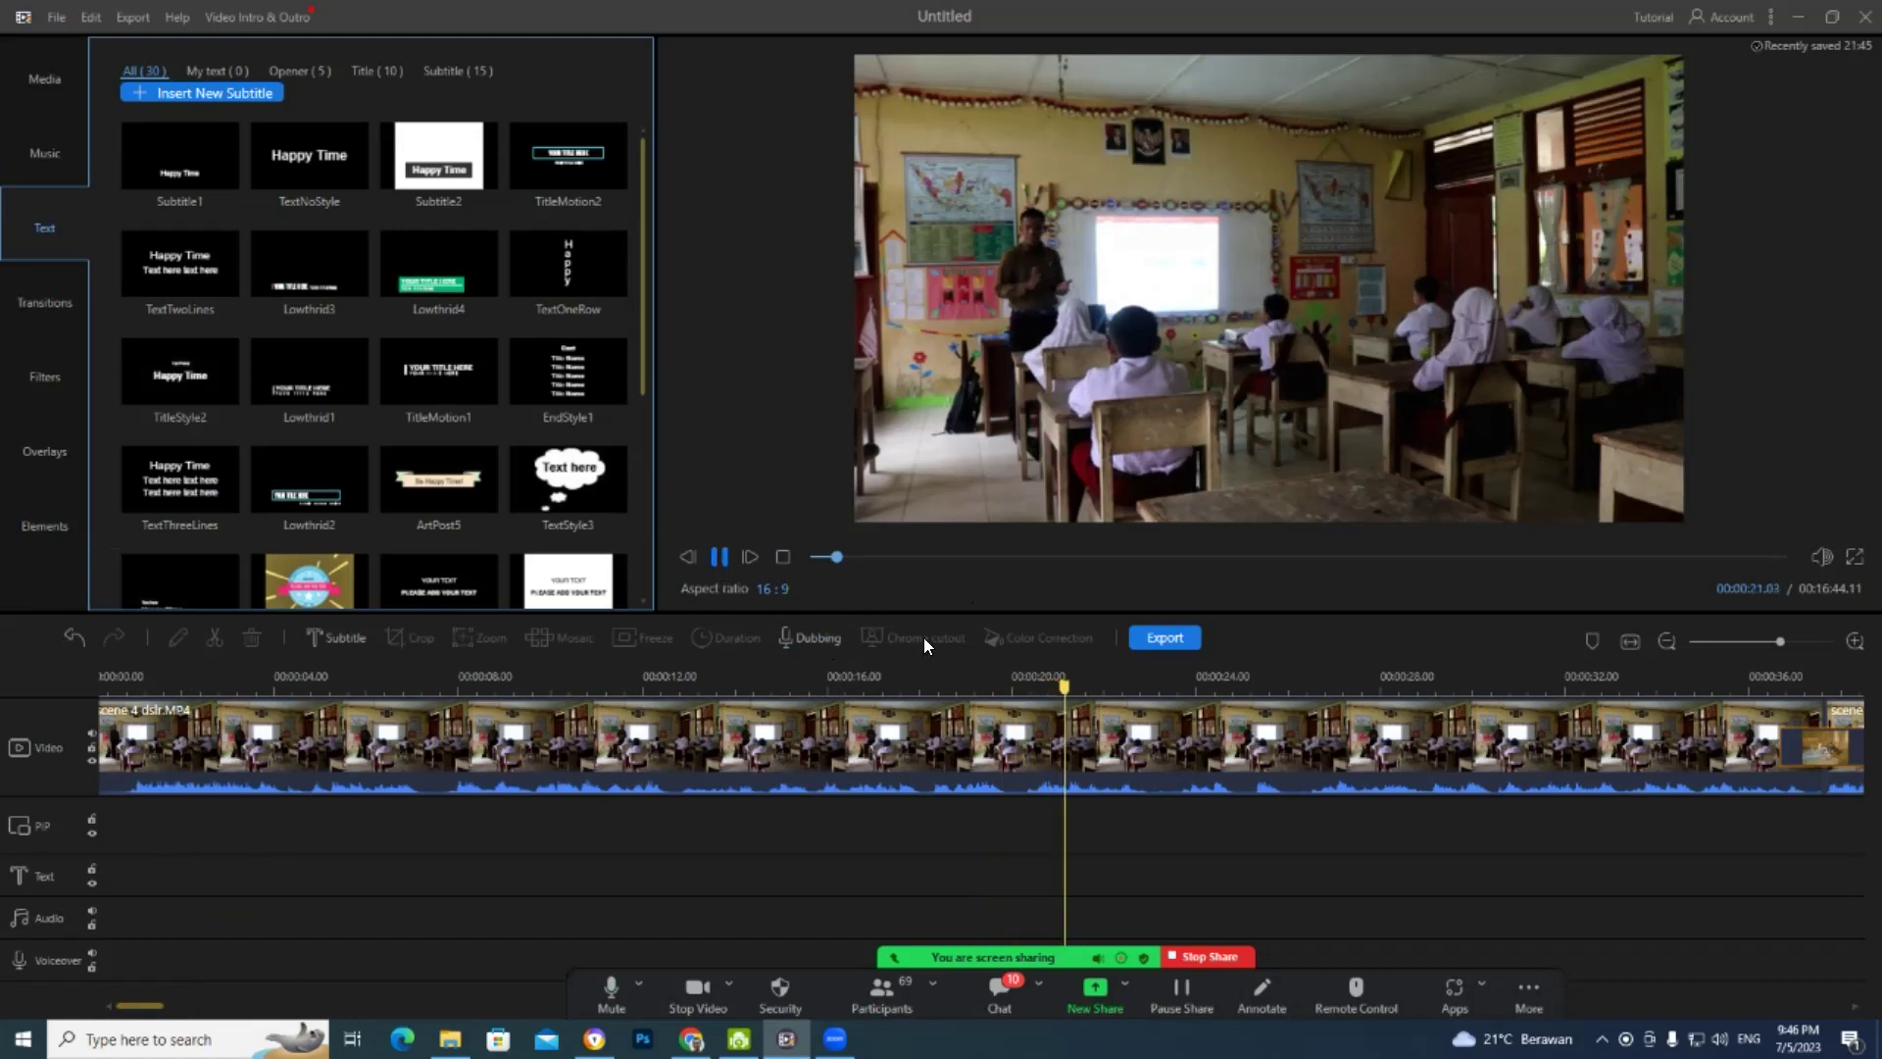
pyautogui.click(73, 639)
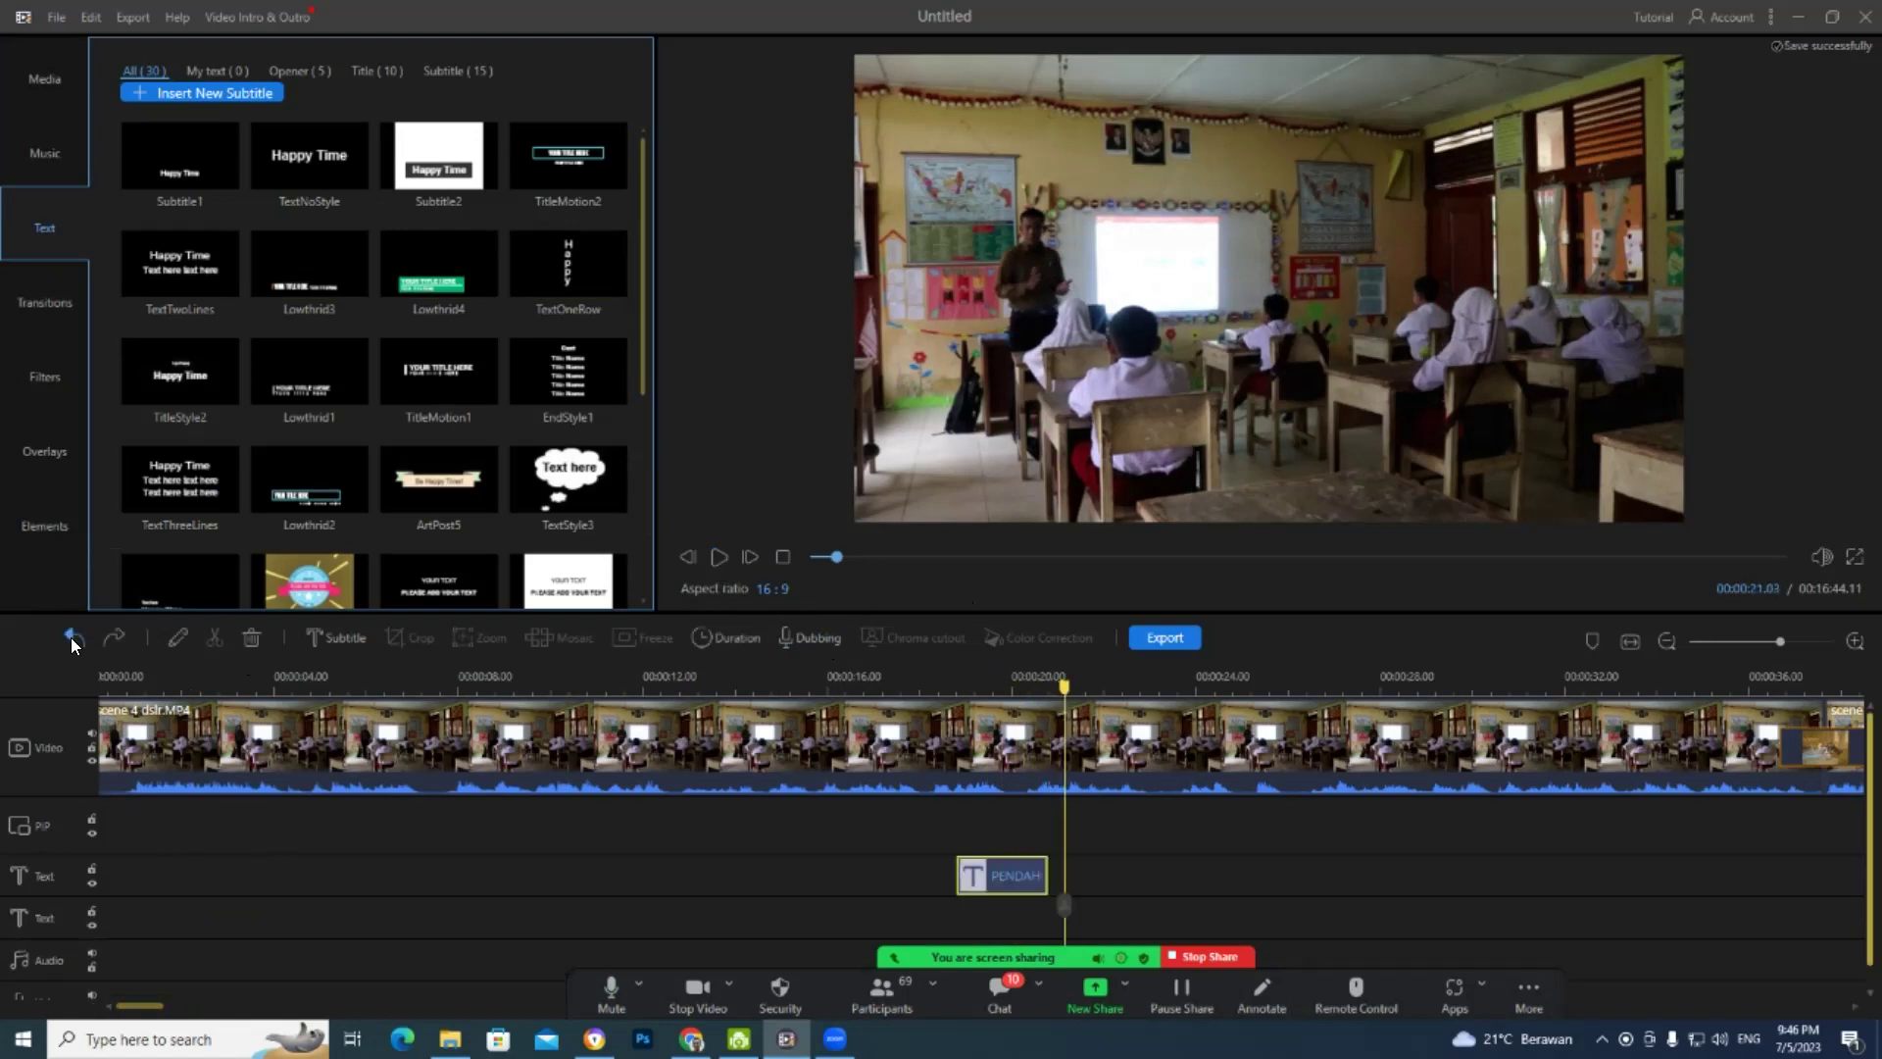
pyautogui.hscroll(2, 1053, 739)
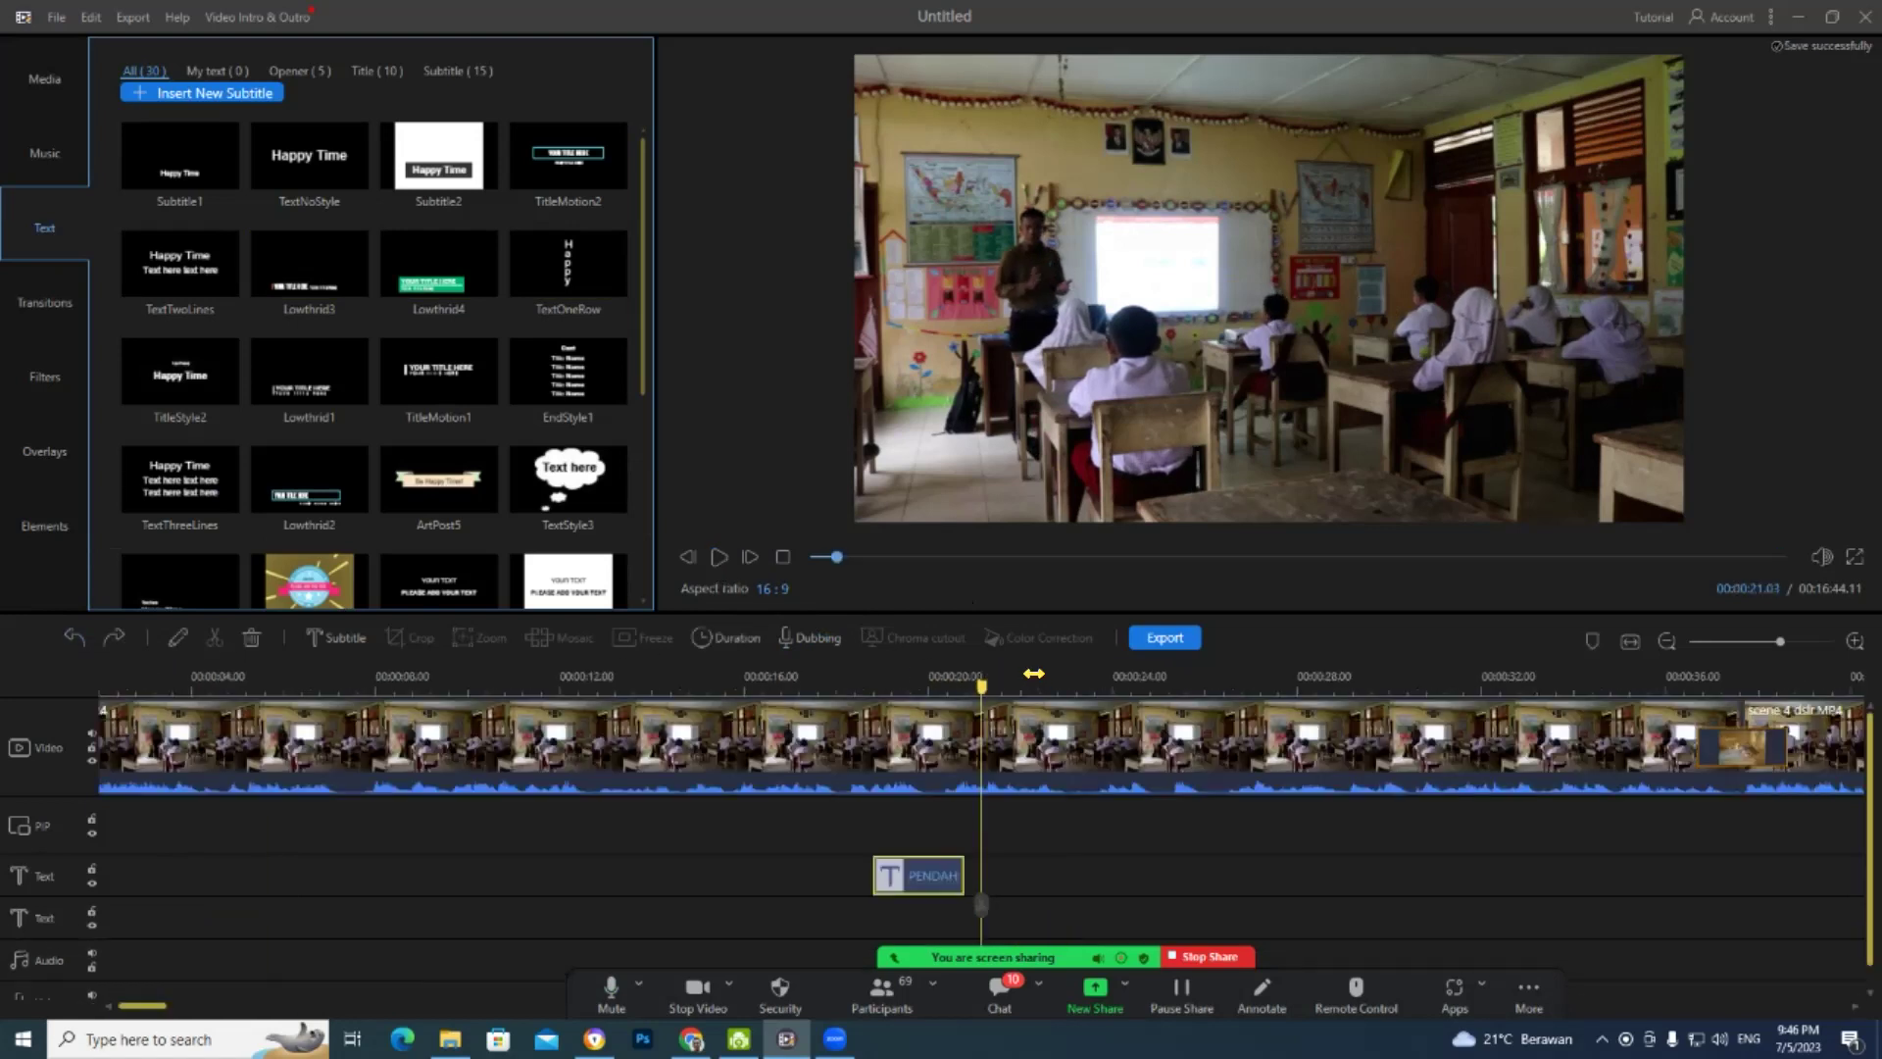
pyautogui.moveTo(922, 697); pyautogui.dragTo(884, 708)
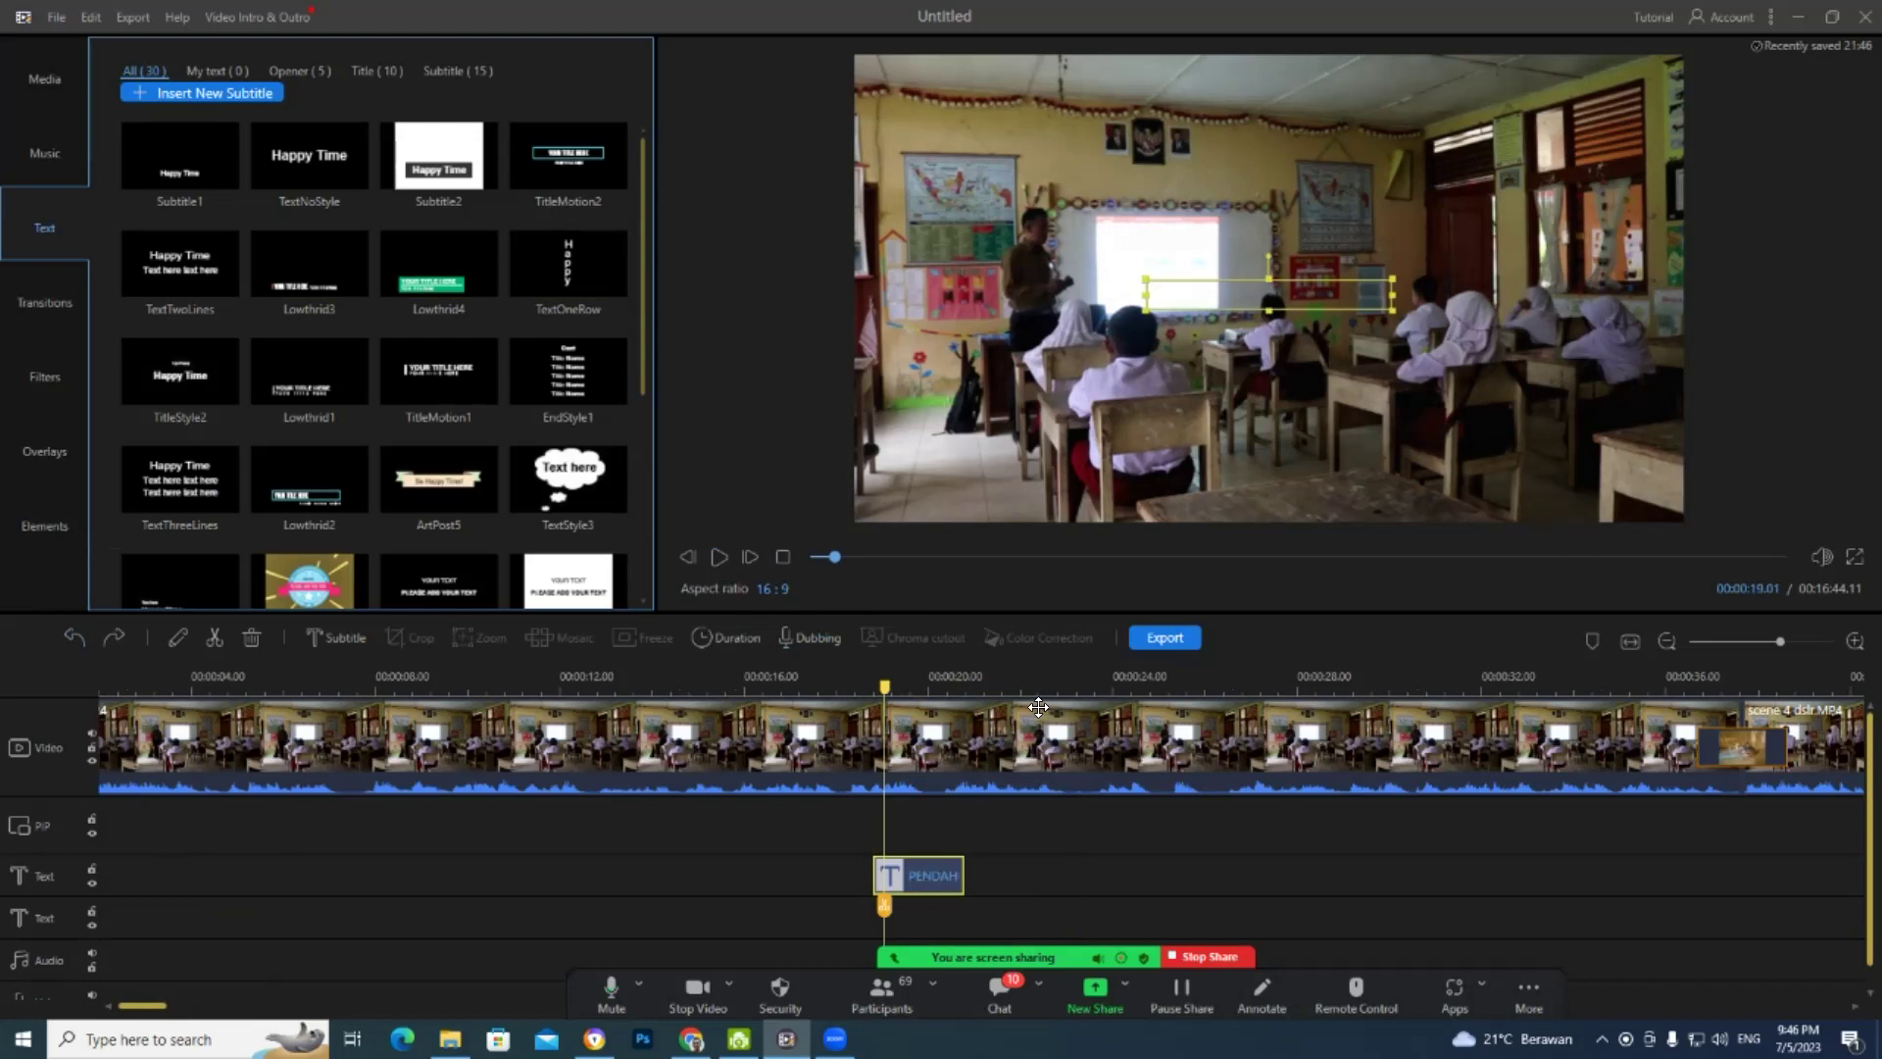
pyautogui.doubleClick(922, 879)
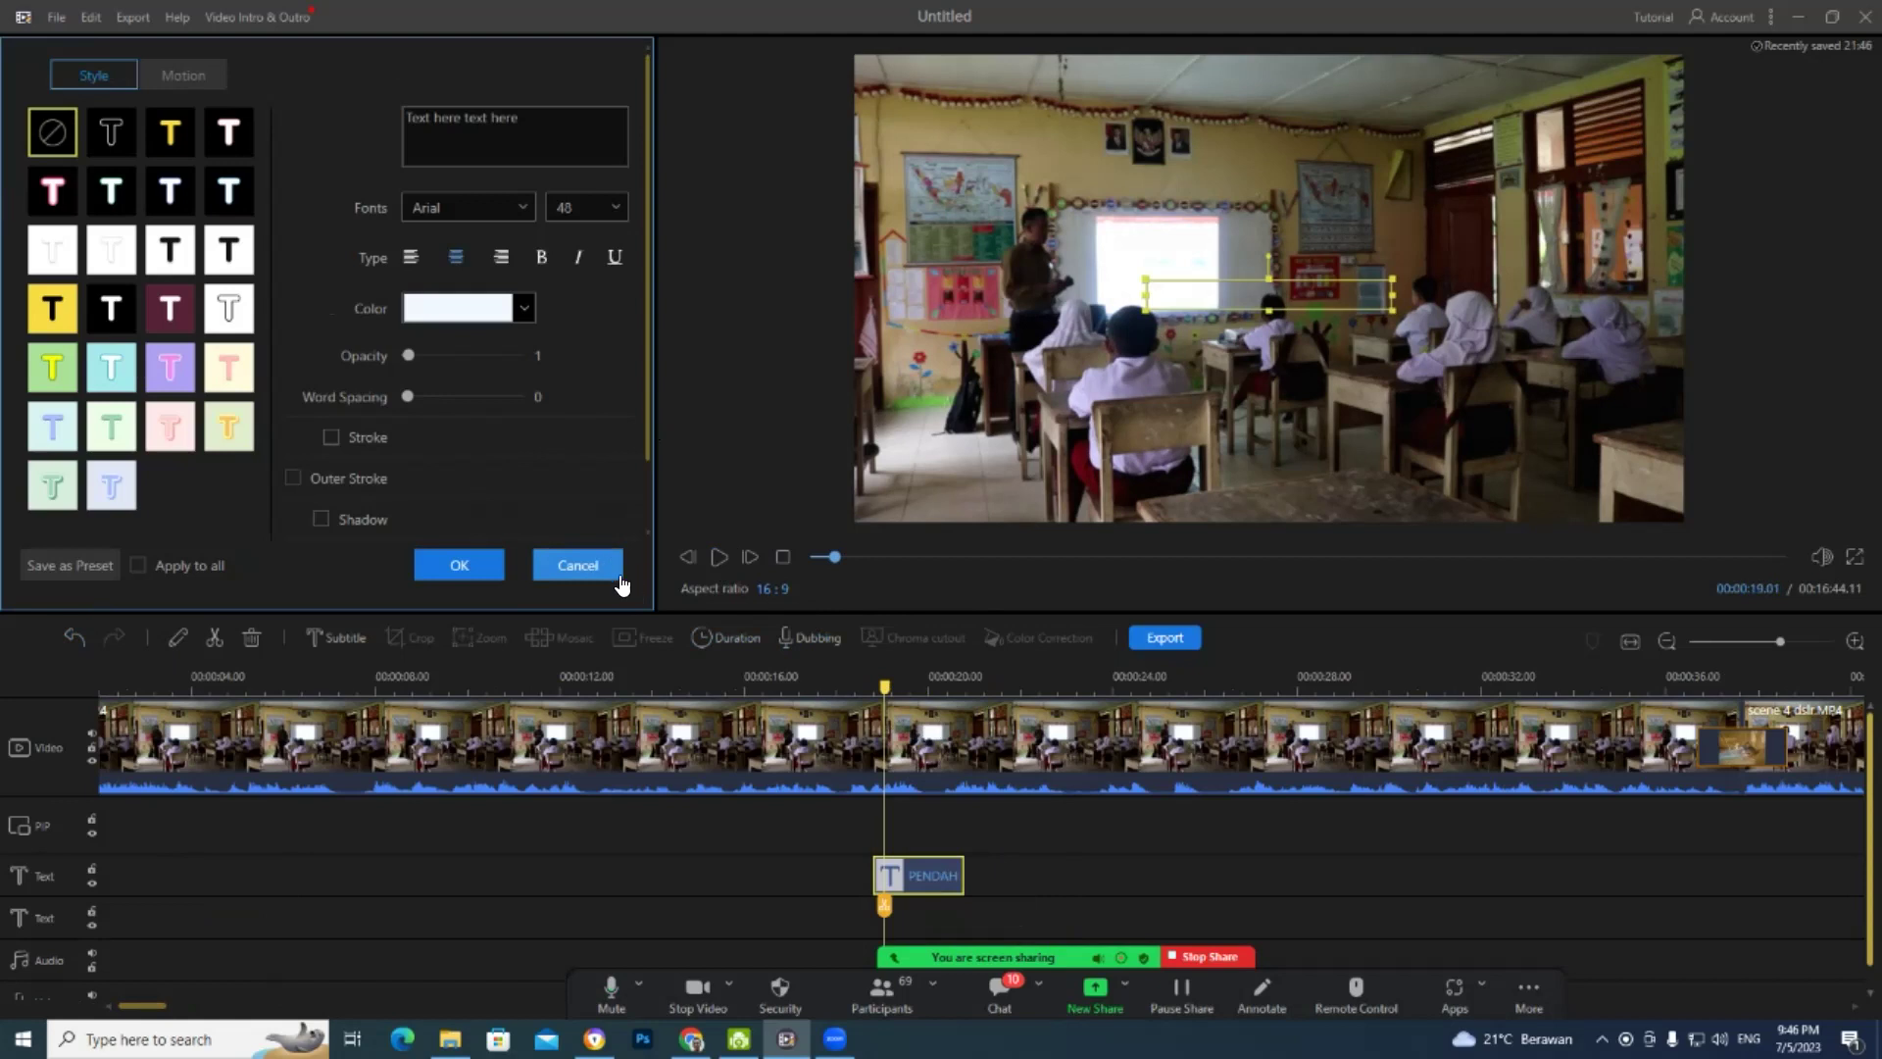
pyautogui.click(592, 571)
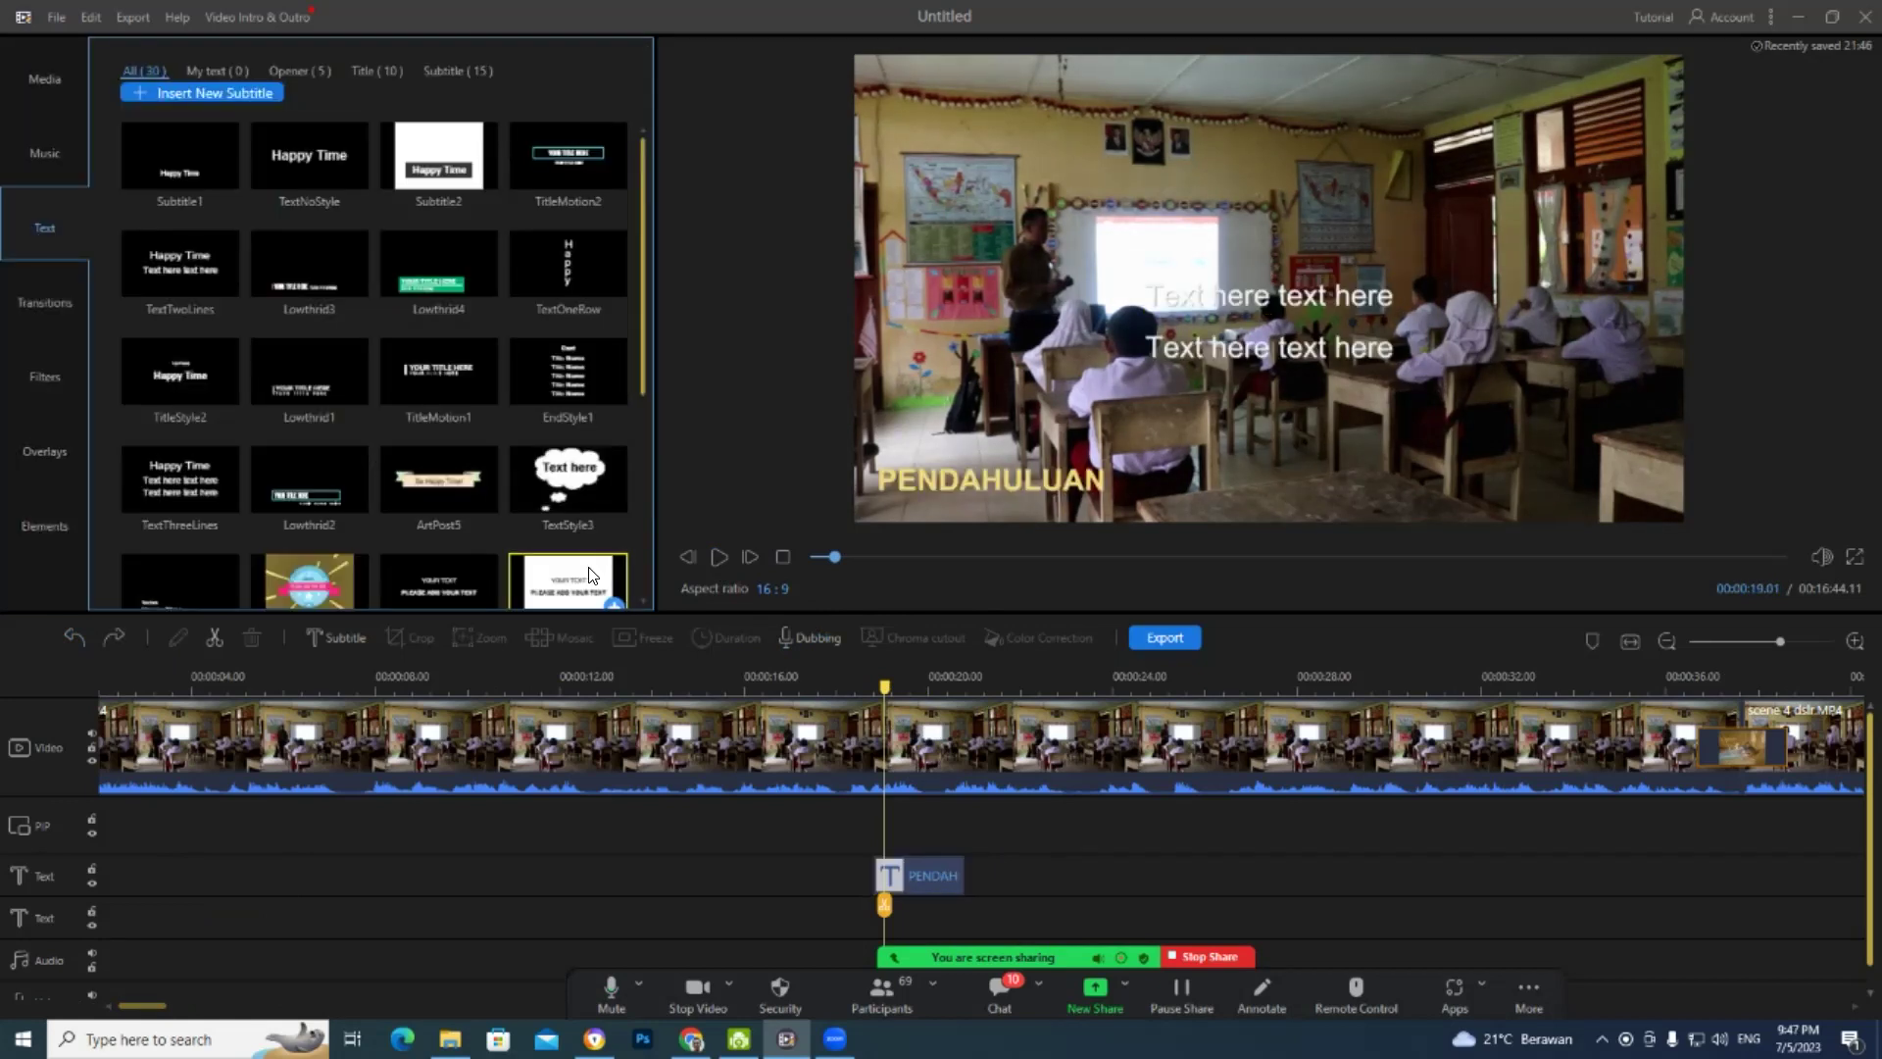
# - With the playhead at 00:00:19.07, try again to delete the title's second placeholder line, and undo the deletion
pyautogui.scroll(2, 1005, 654)
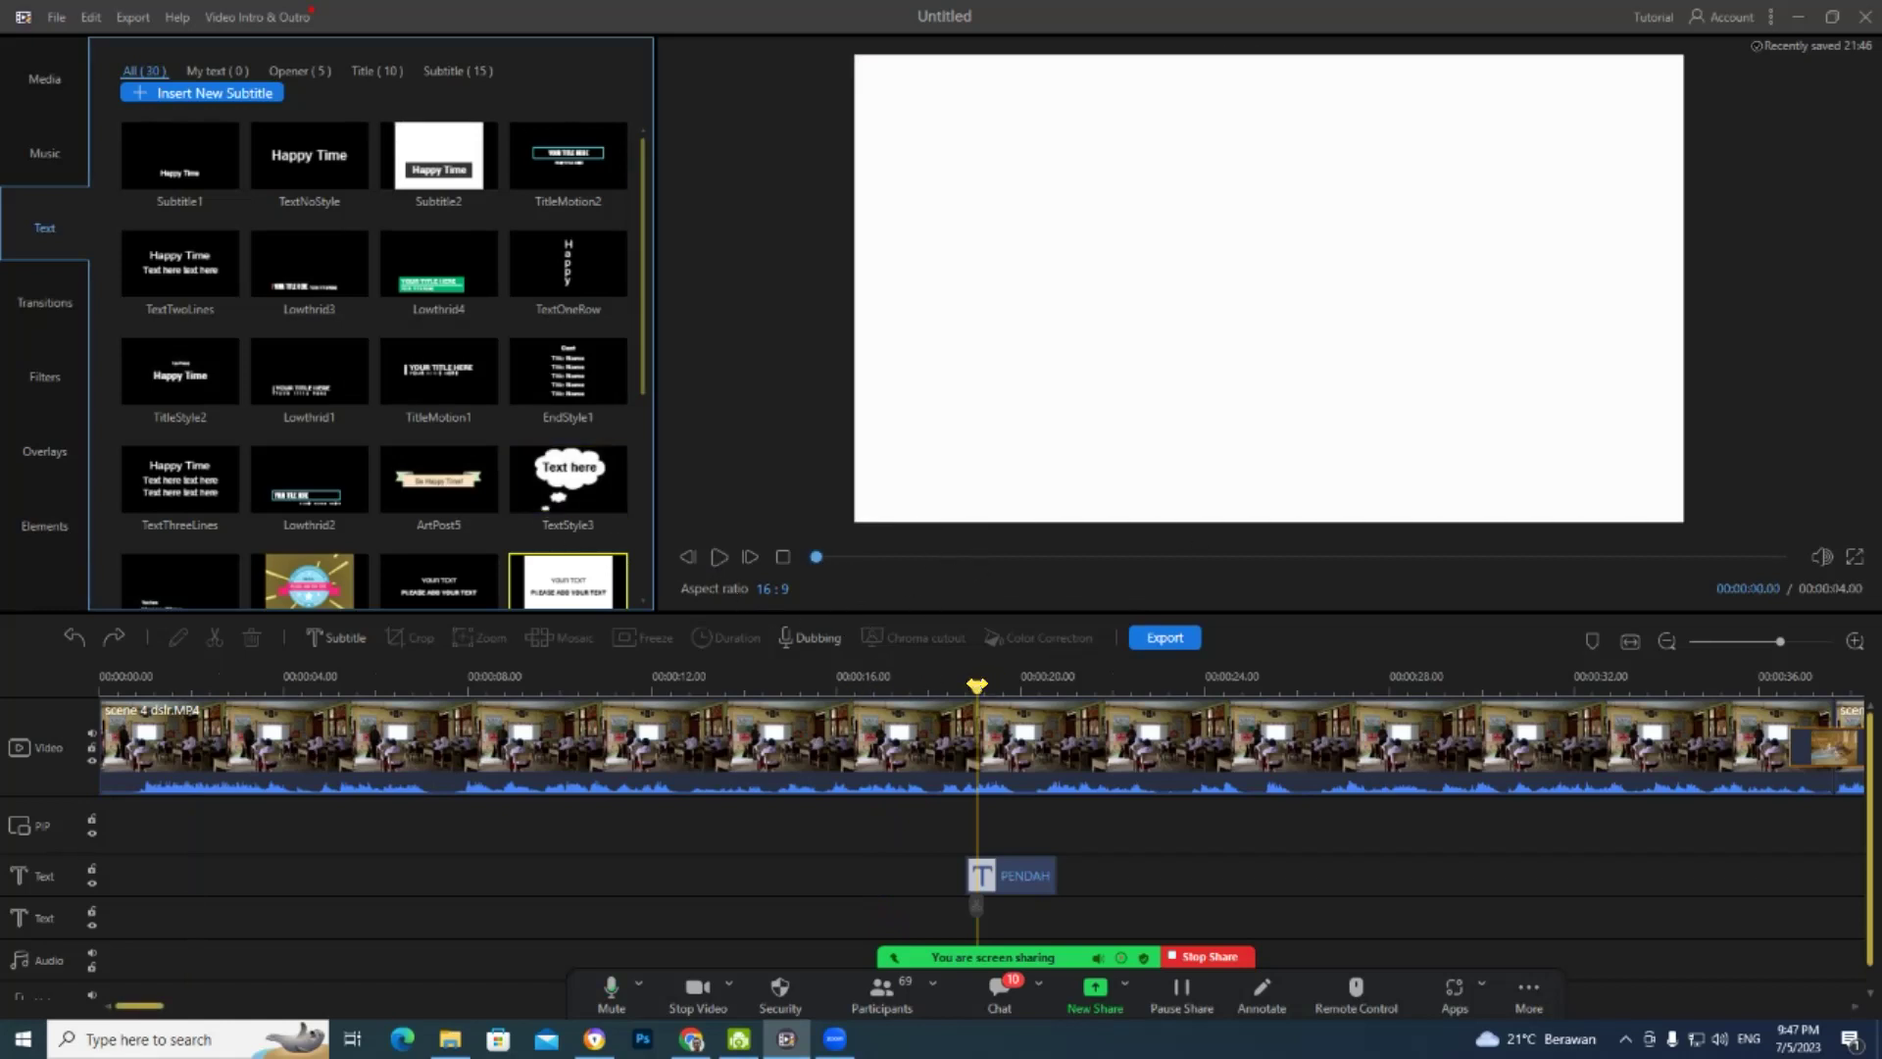
pyautogui.moveTo(973, 685)
pyautogui.mouseDown()
pyautogui.moveTo(779, 687)
pyautogui.moveTo(978, 686)
pyautogui.moveTo(791, 686)
pyautogui.moveTo(971, 686)
pyautogui.moveTo(988, 704)
pyautogui.mouseUp()
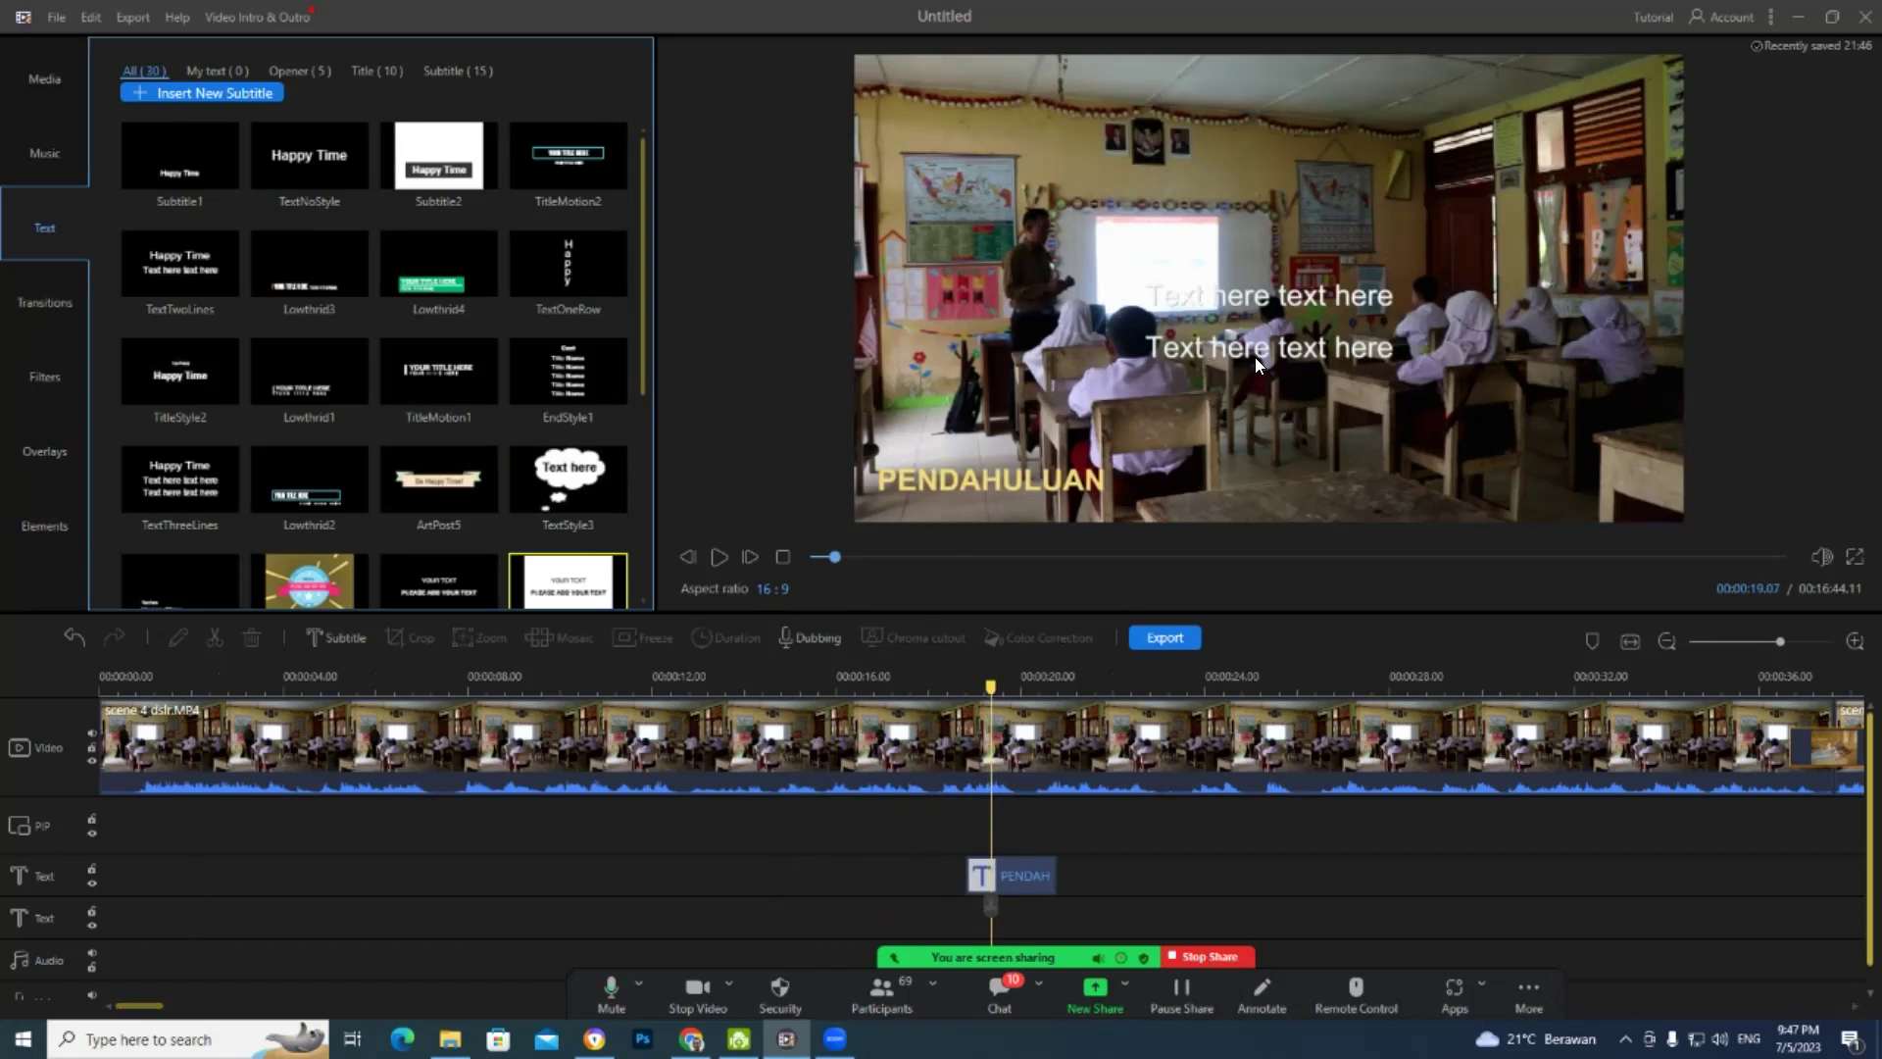
pyautogui.click(1009, 872)
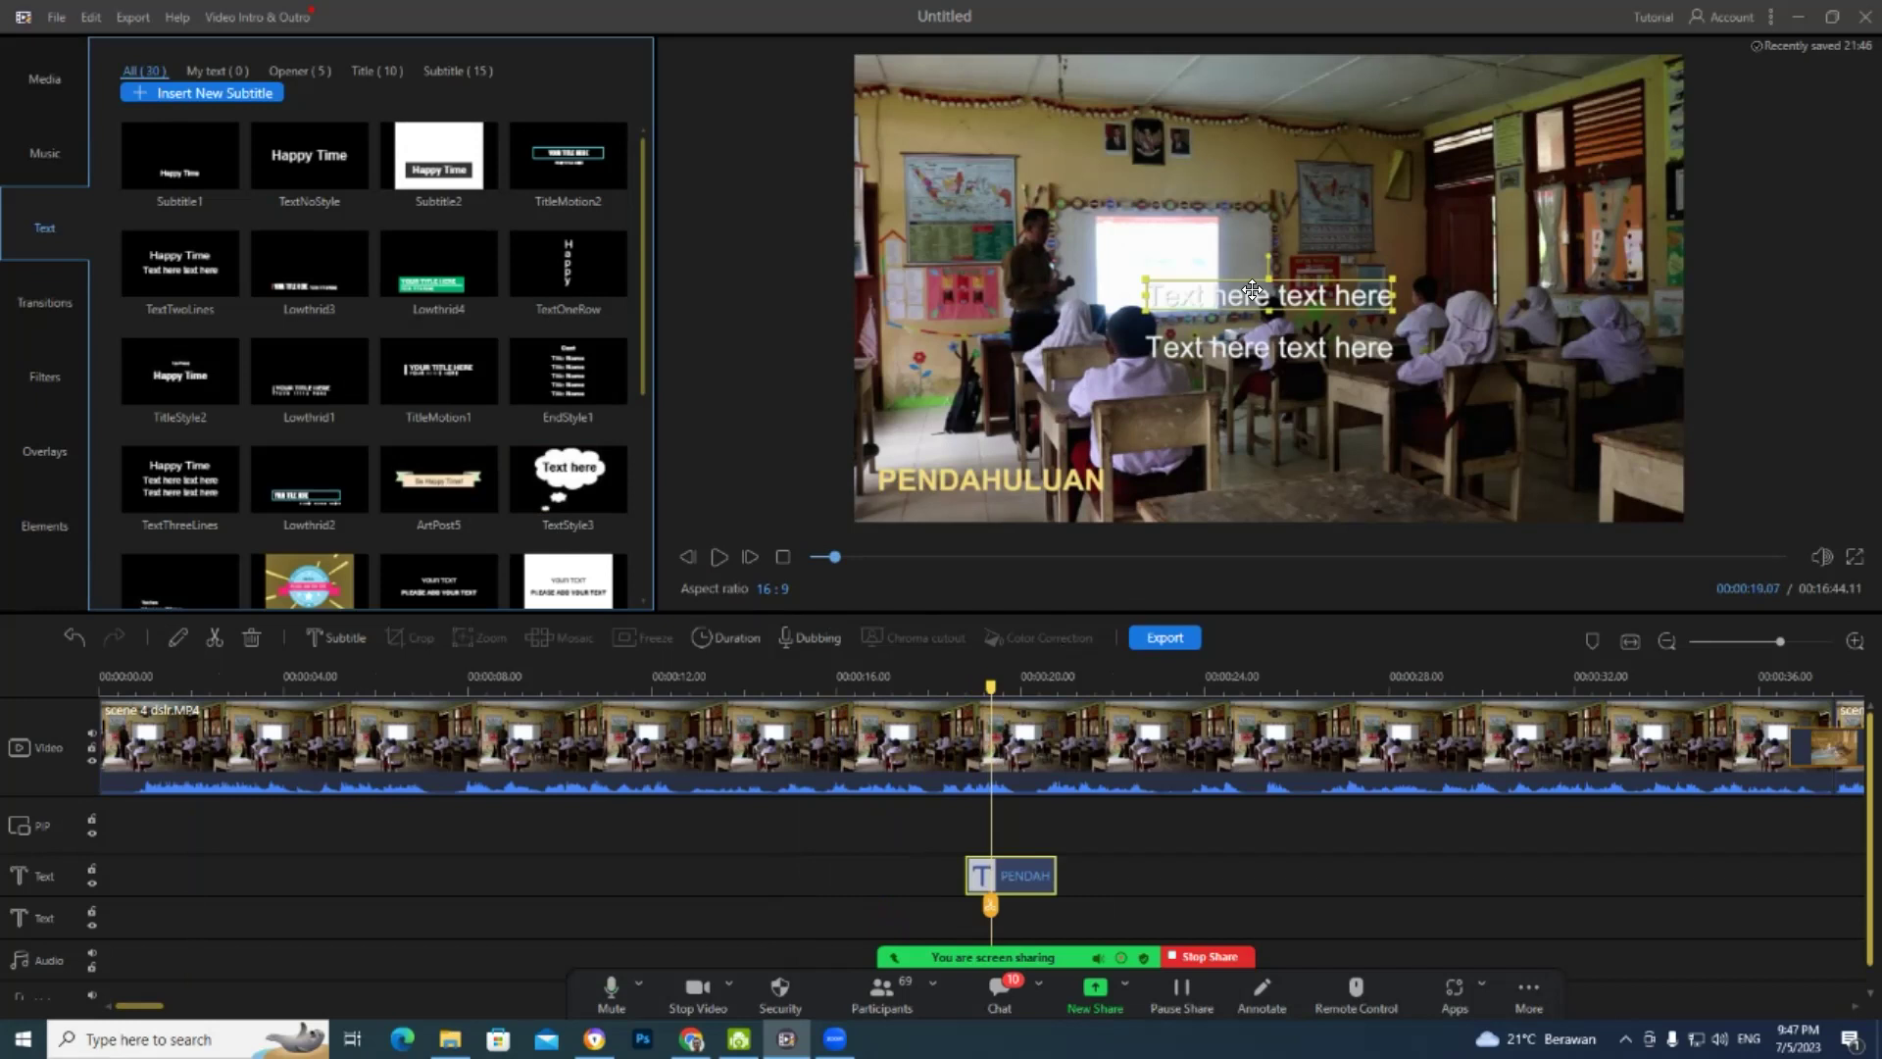
pyautogui.moveTo(1238, 294)
pyautogui.mouseDown()
pyautogui.moveTo(1259, 290)
pyautogui.moveTo(1238, 289)
pyautogui.mouseUp()
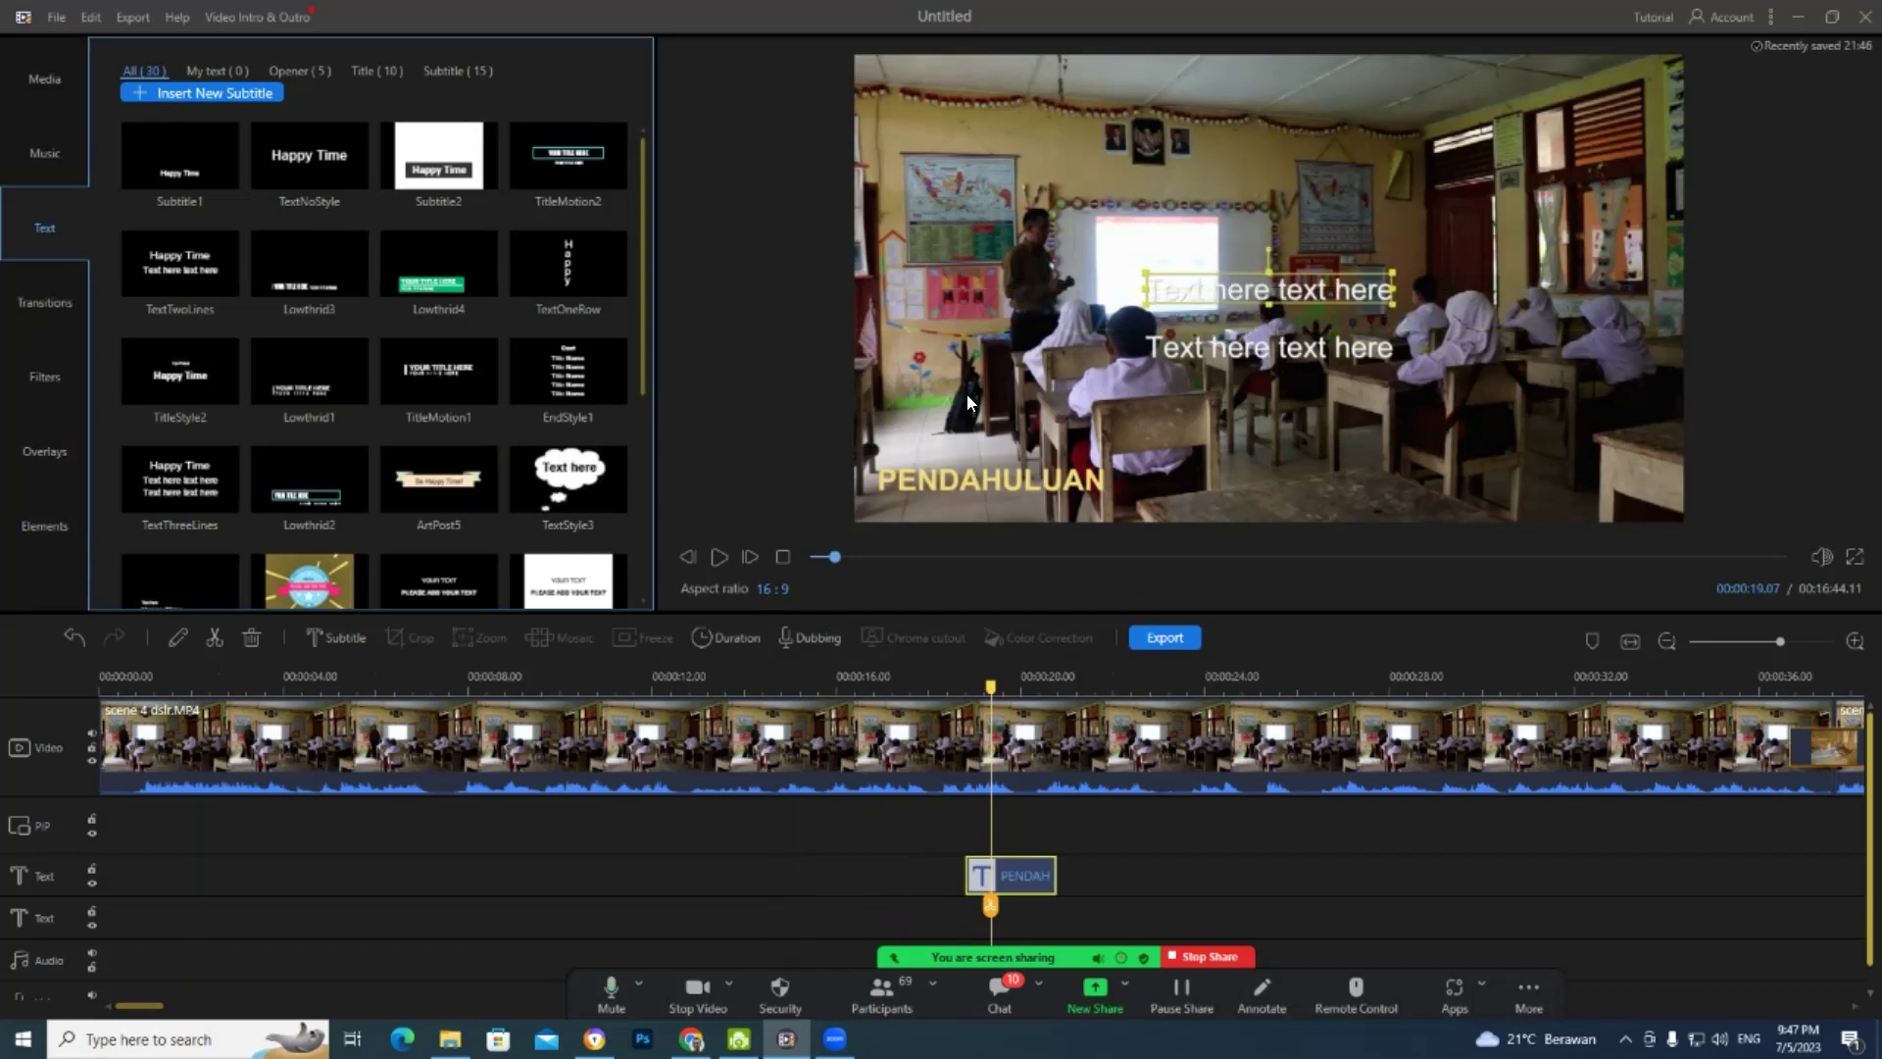
pyautogui.click(255, 639)
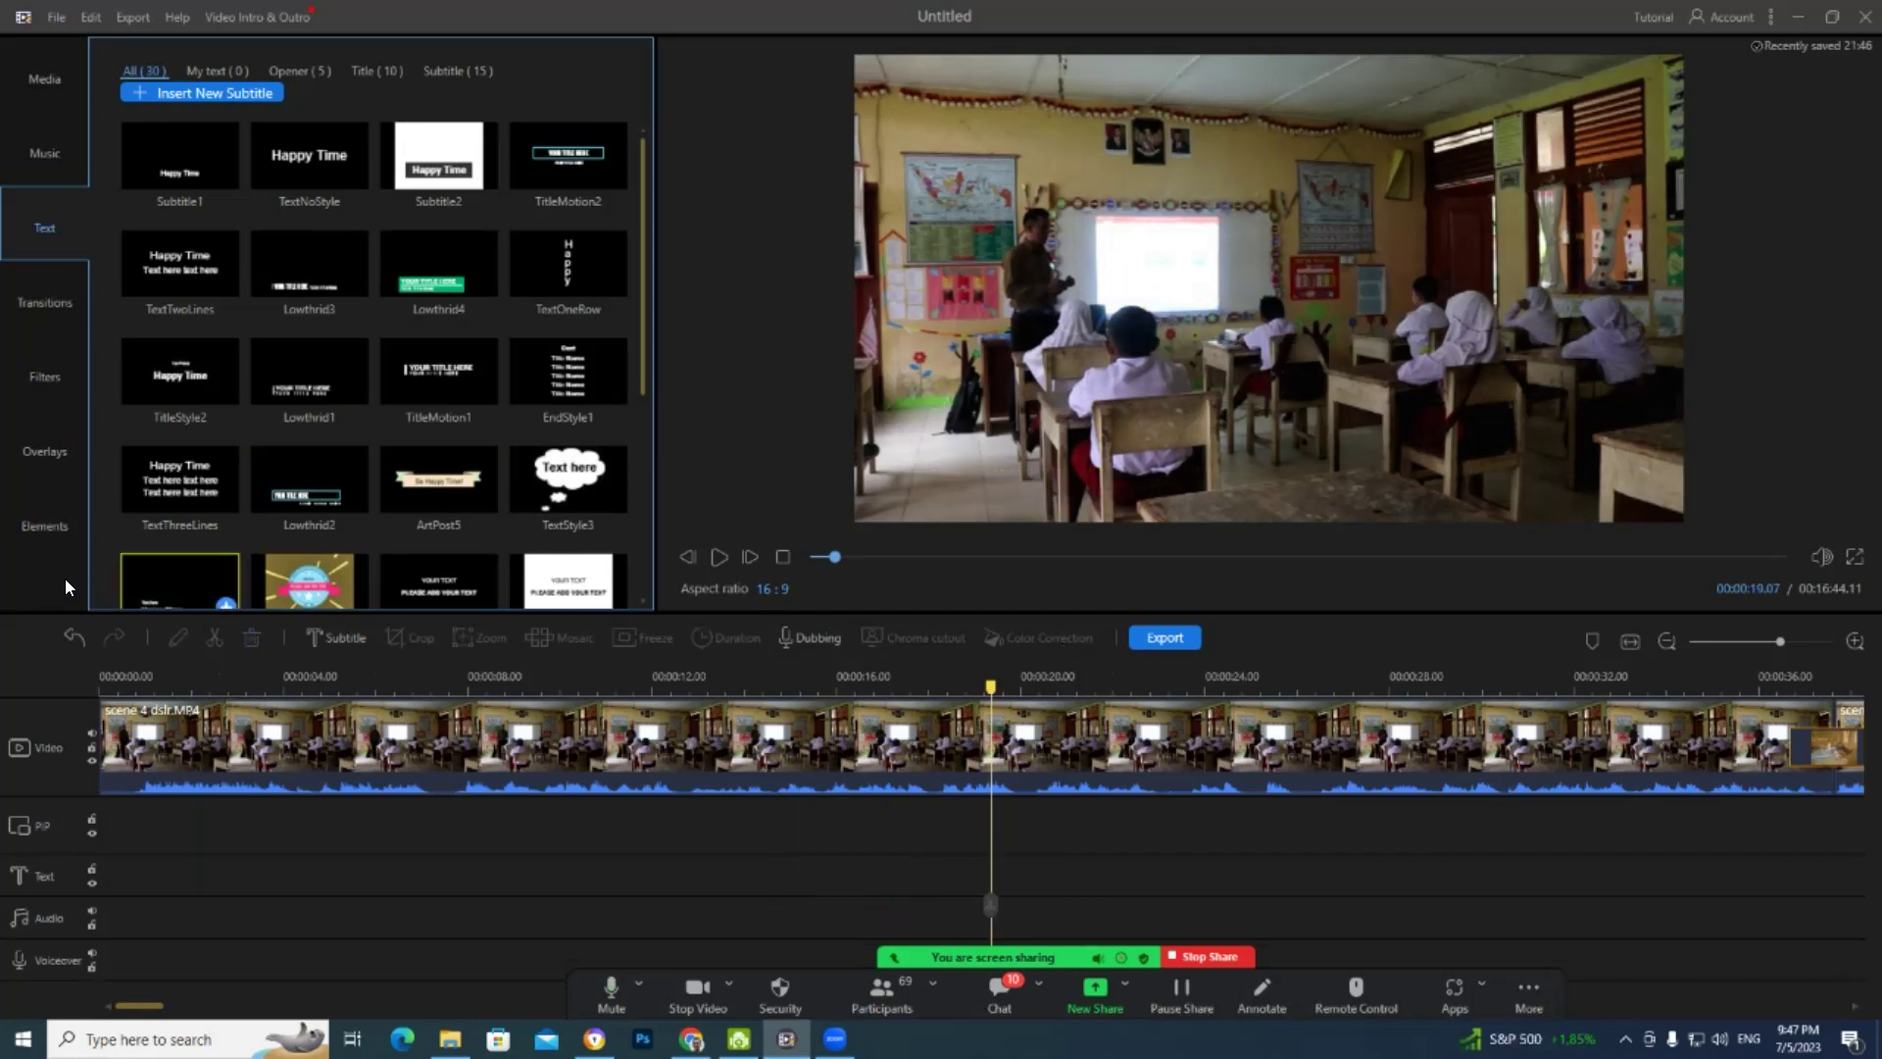
pyautogui.click(72, 637)
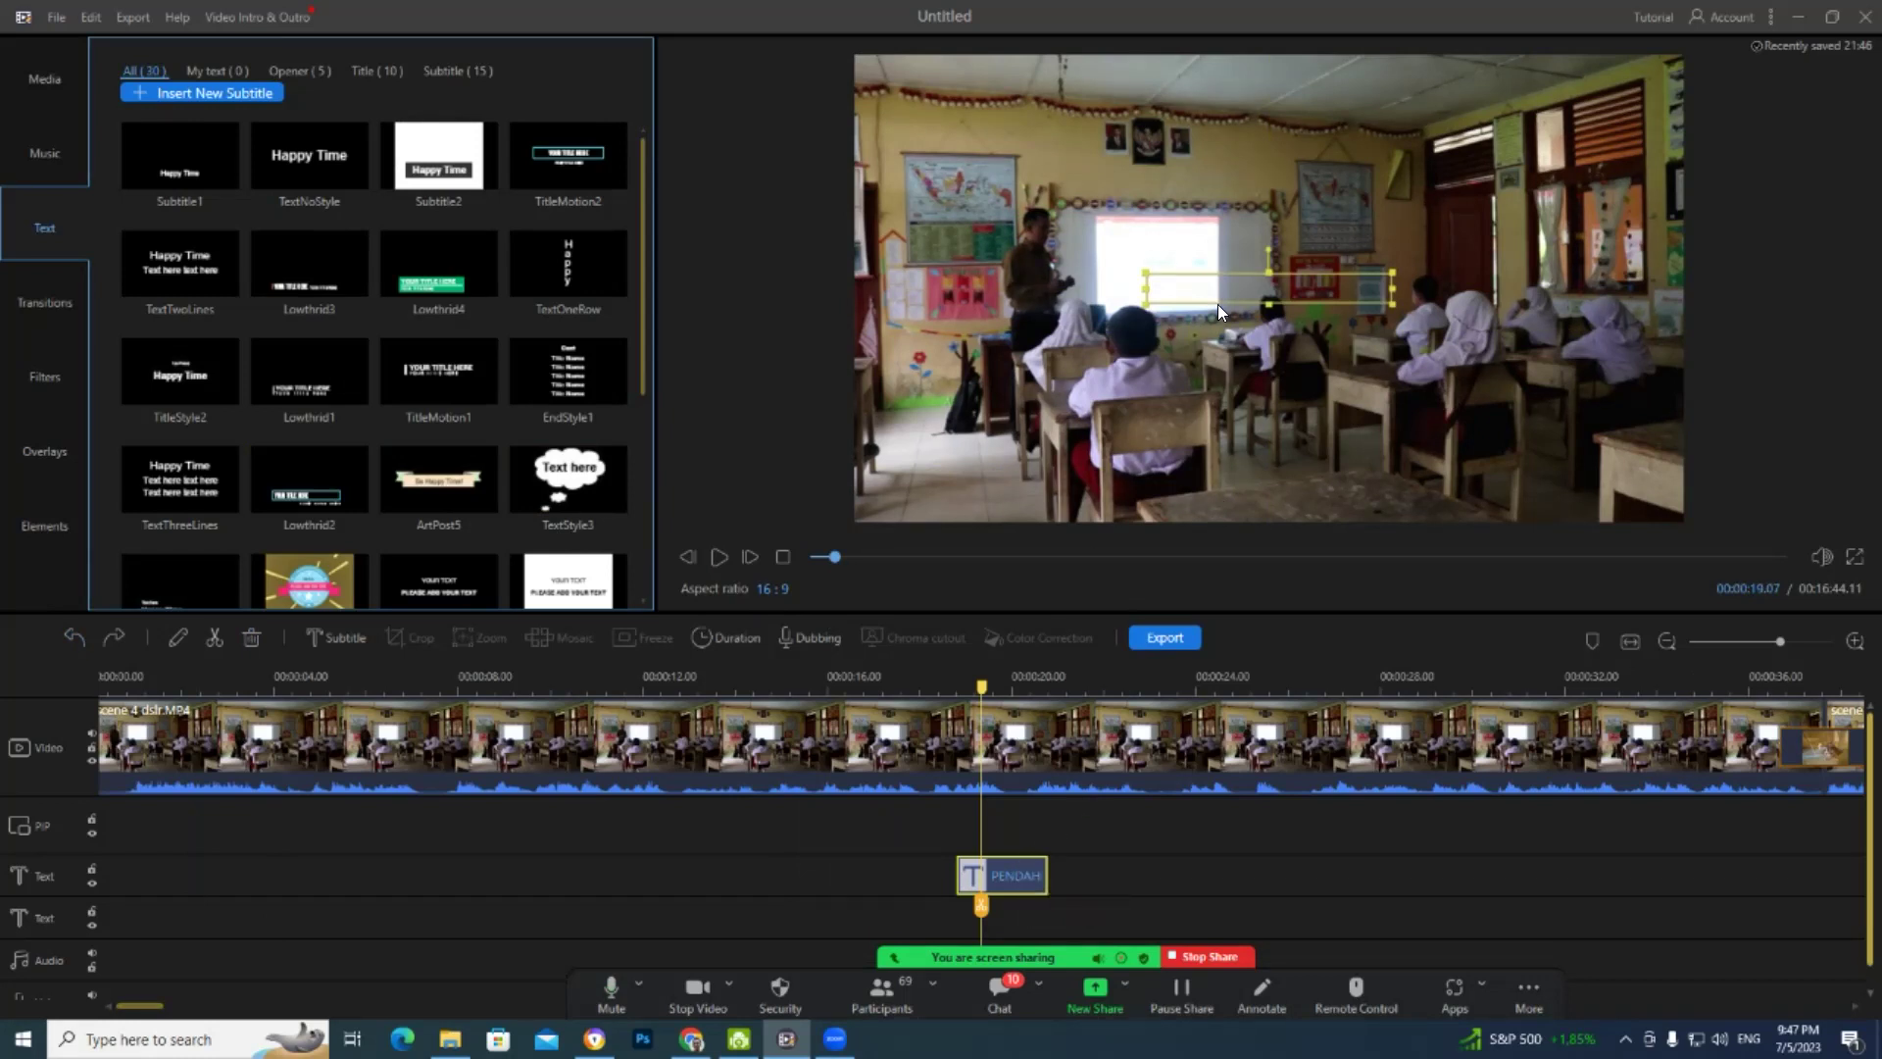
# - Move the title's second placeholder line to just below PENDAHULUAN, at the bottom edge of the video picture
pyautogui.moveTo(1214, 290); pyautogui.dragTo(1030, 470)
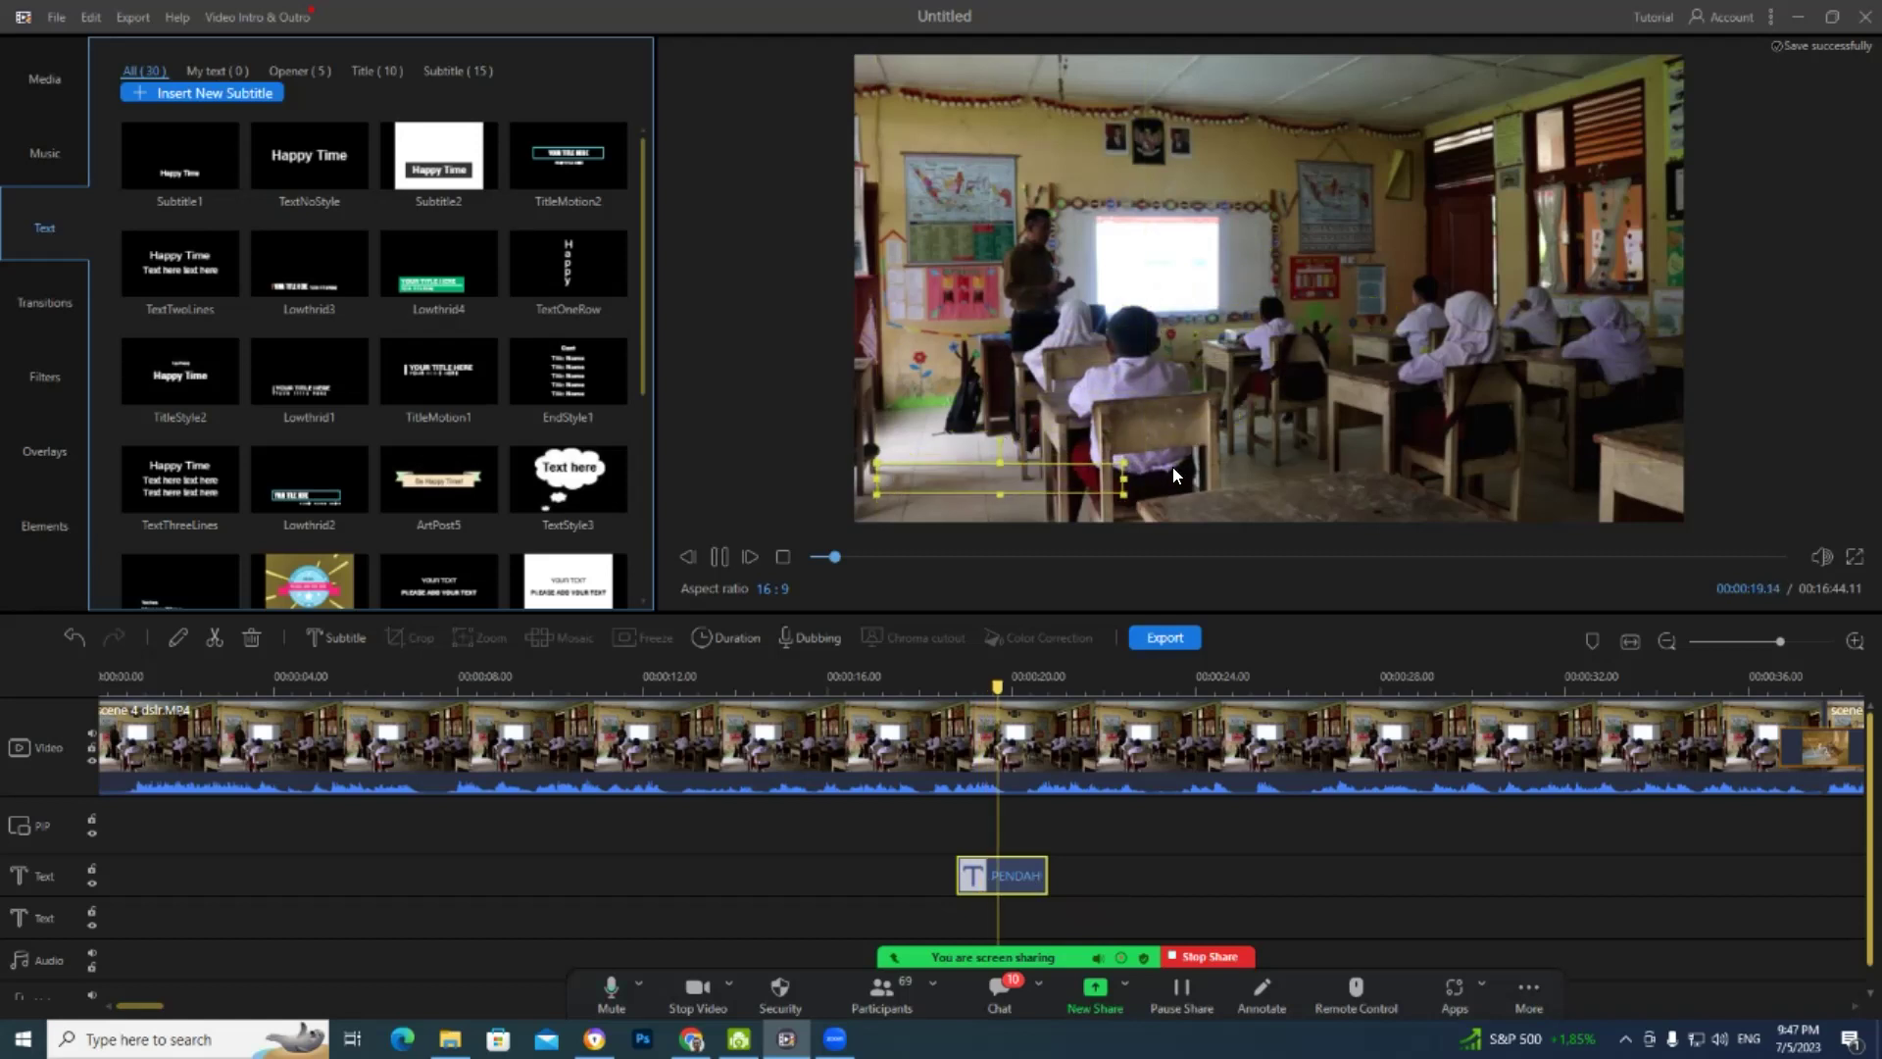
pyautogui.doubleClick(1022, 874)
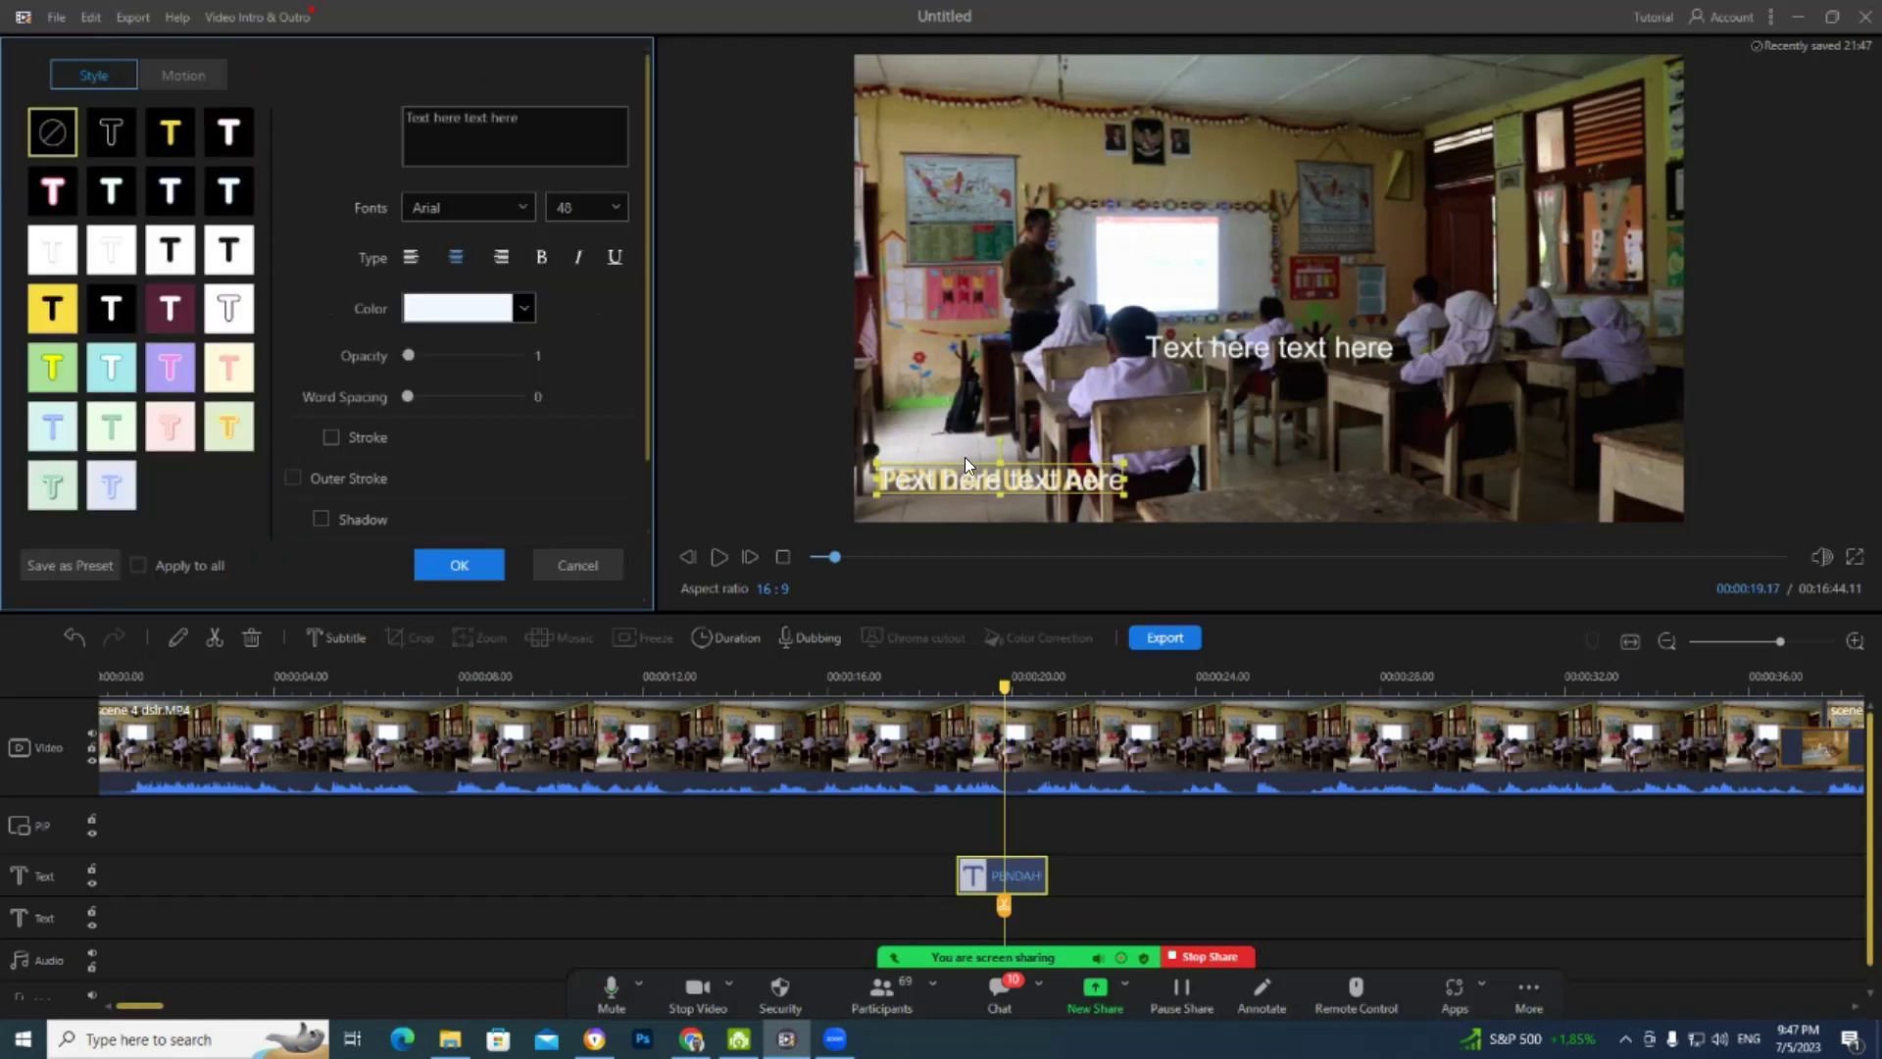
pyautogui.moveTo(1065, 495); pyautogui.dragTo(1098, 542)
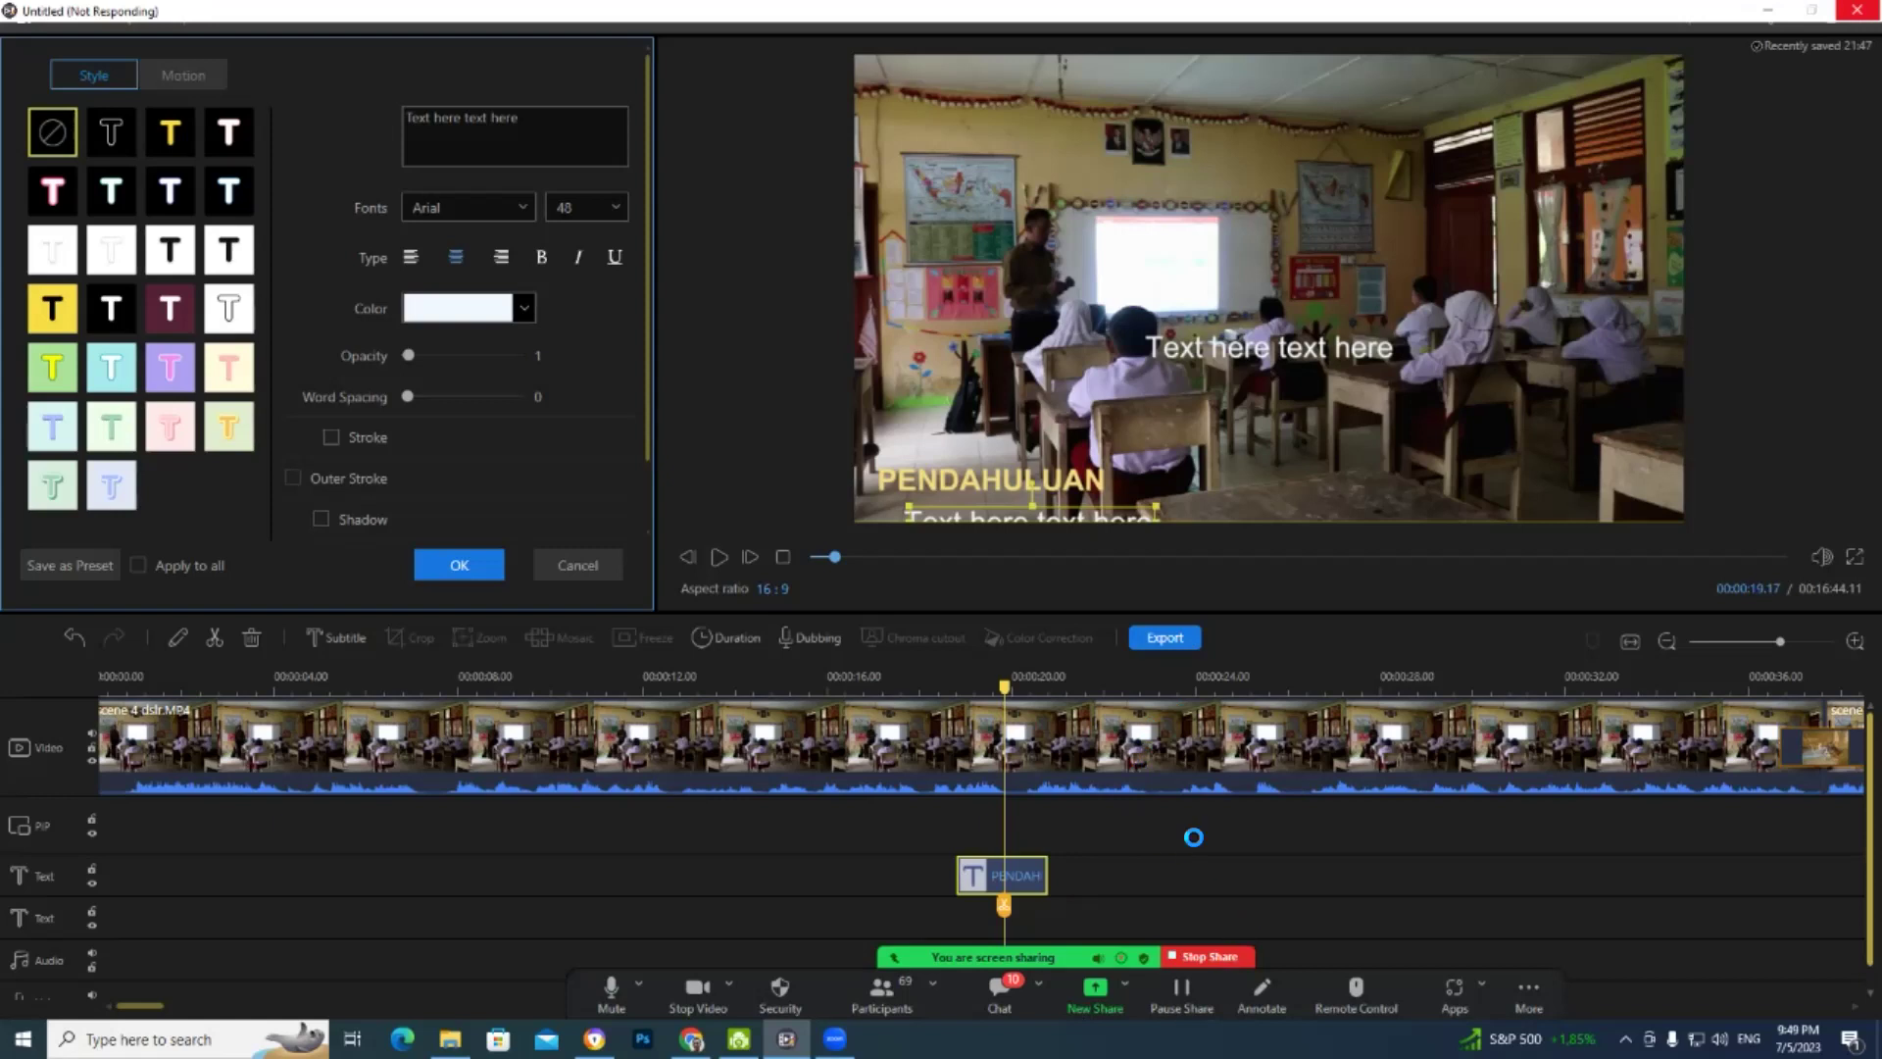
# - Stop sharing the screen in the Zoom meeting
pyautogui.click(1212, 956)
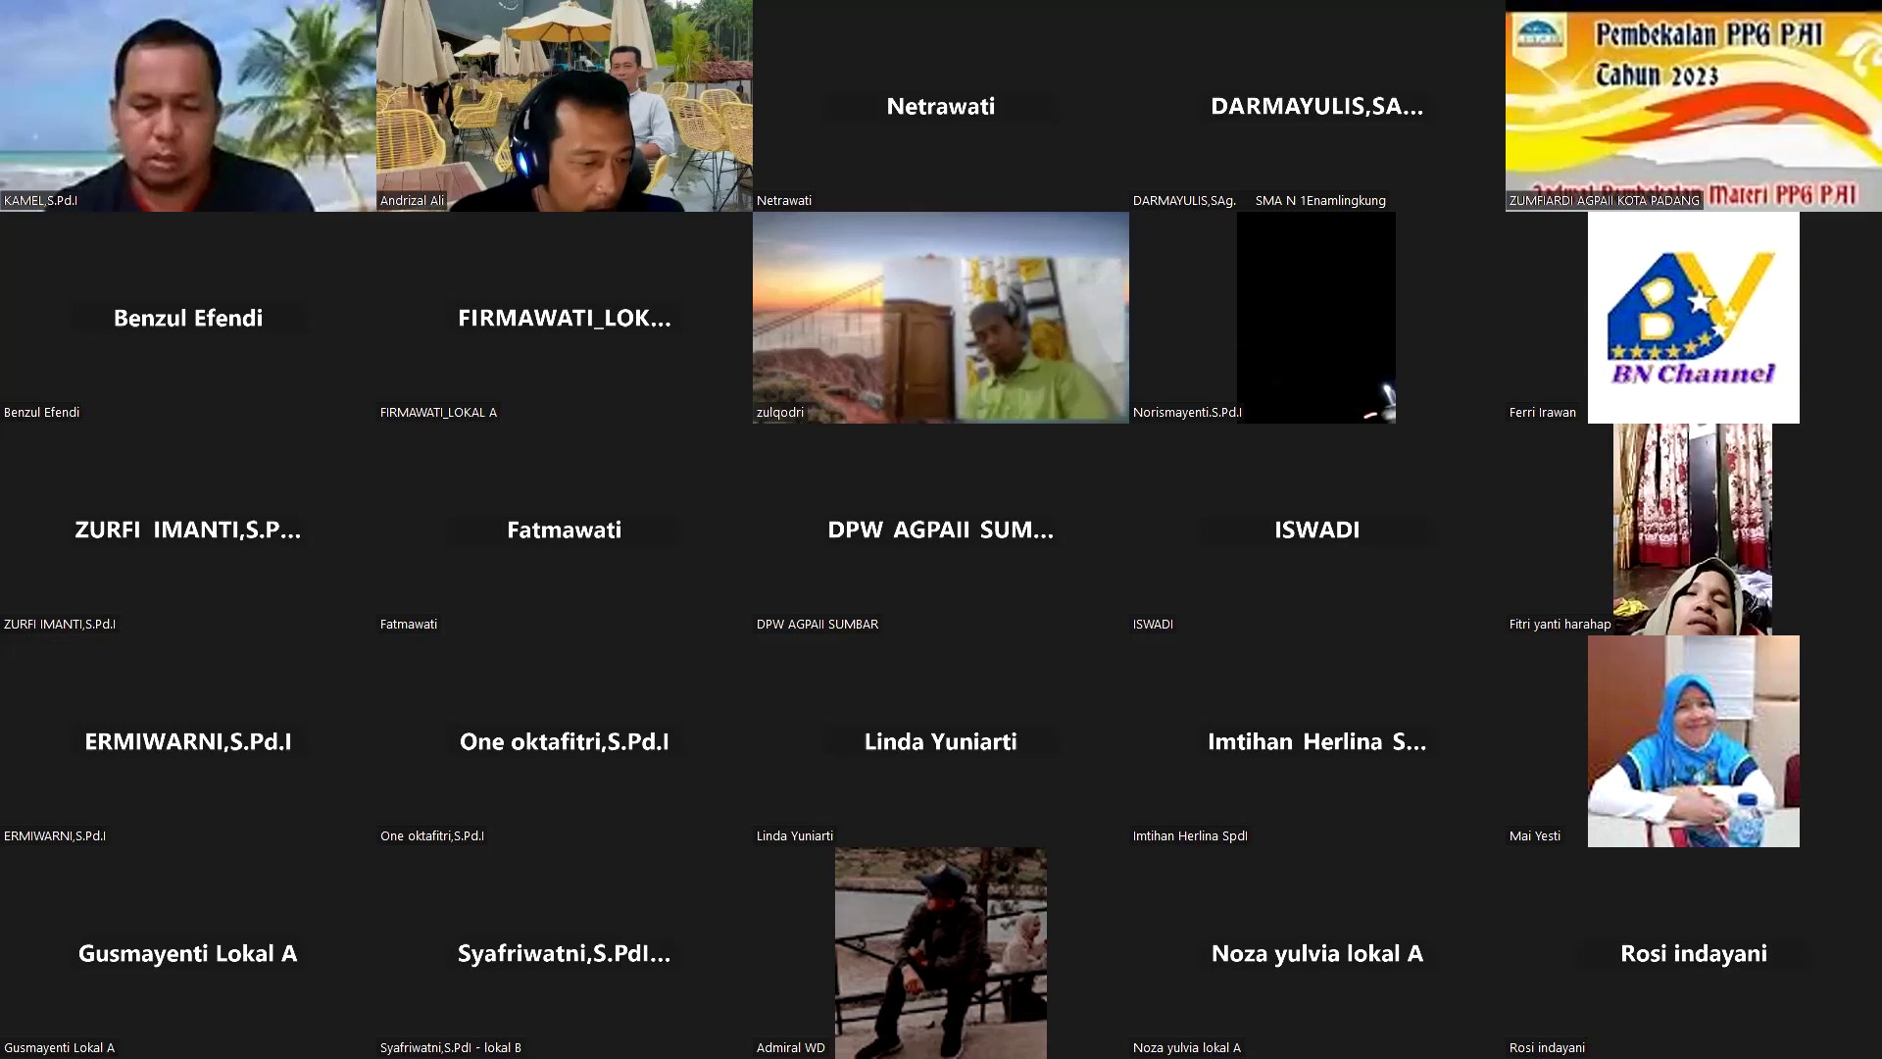